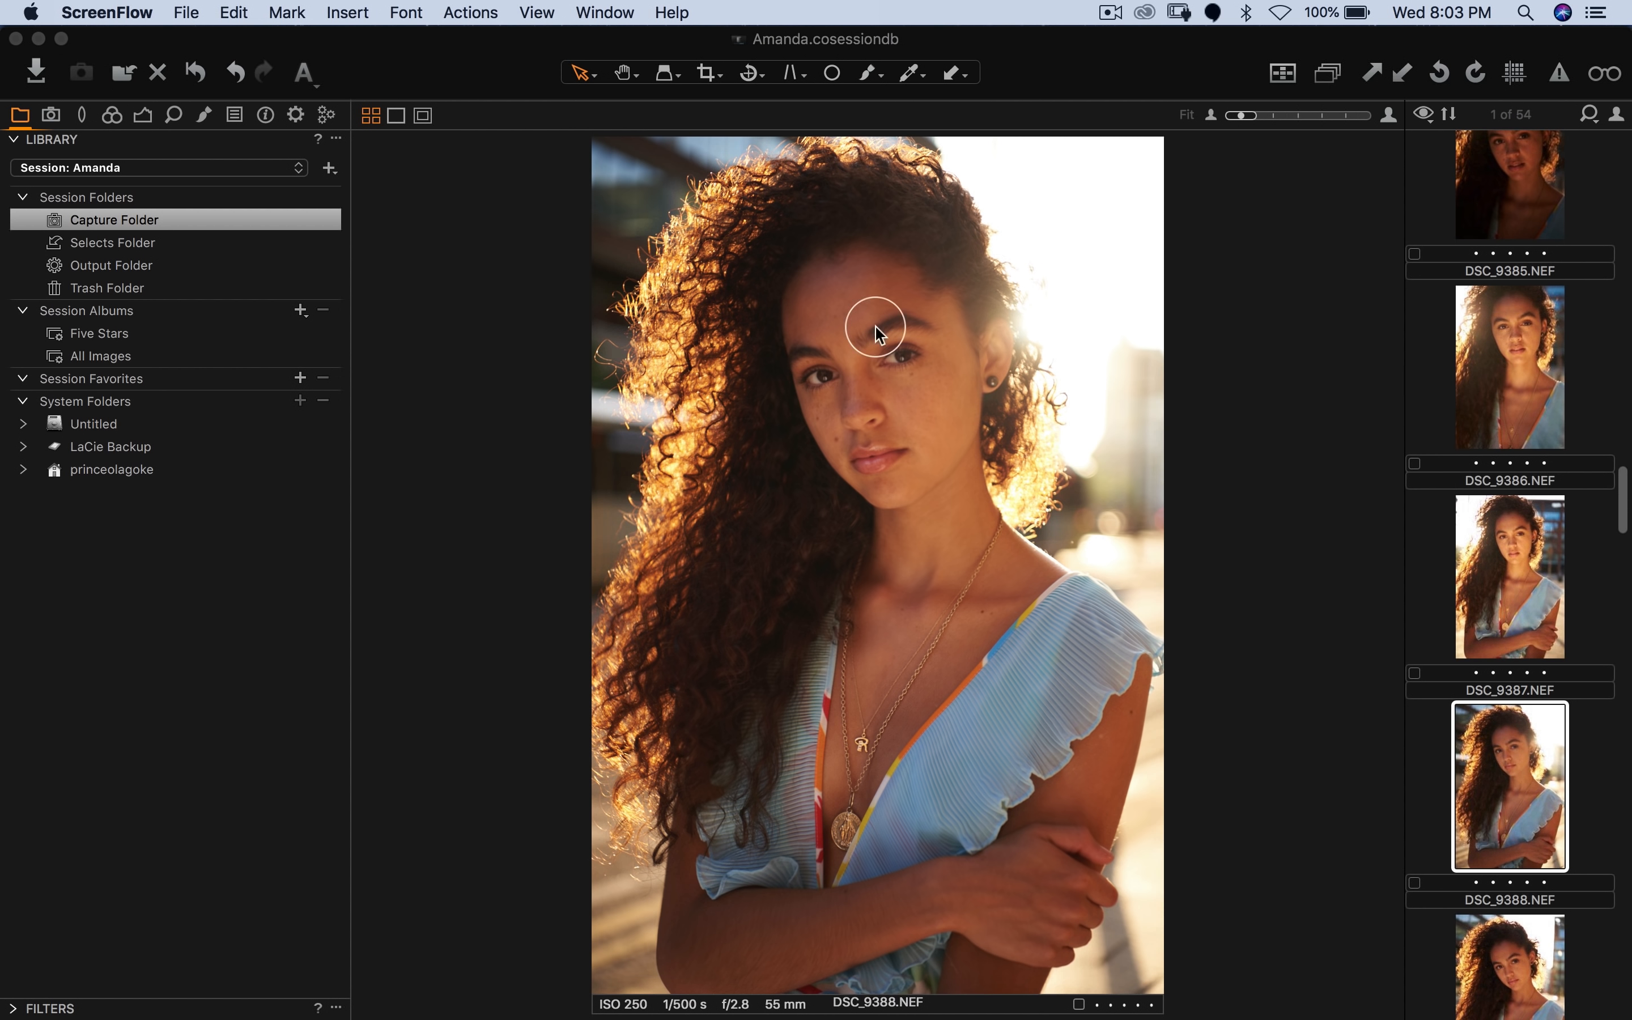
# Step: Check the session's Selects Folder, return to the Capture Folder and browse its images back to DSC_9334.NEF
pyautogui.scroll(5, 1558, 373)
pyautogui.scroll(15, 1557, 374)
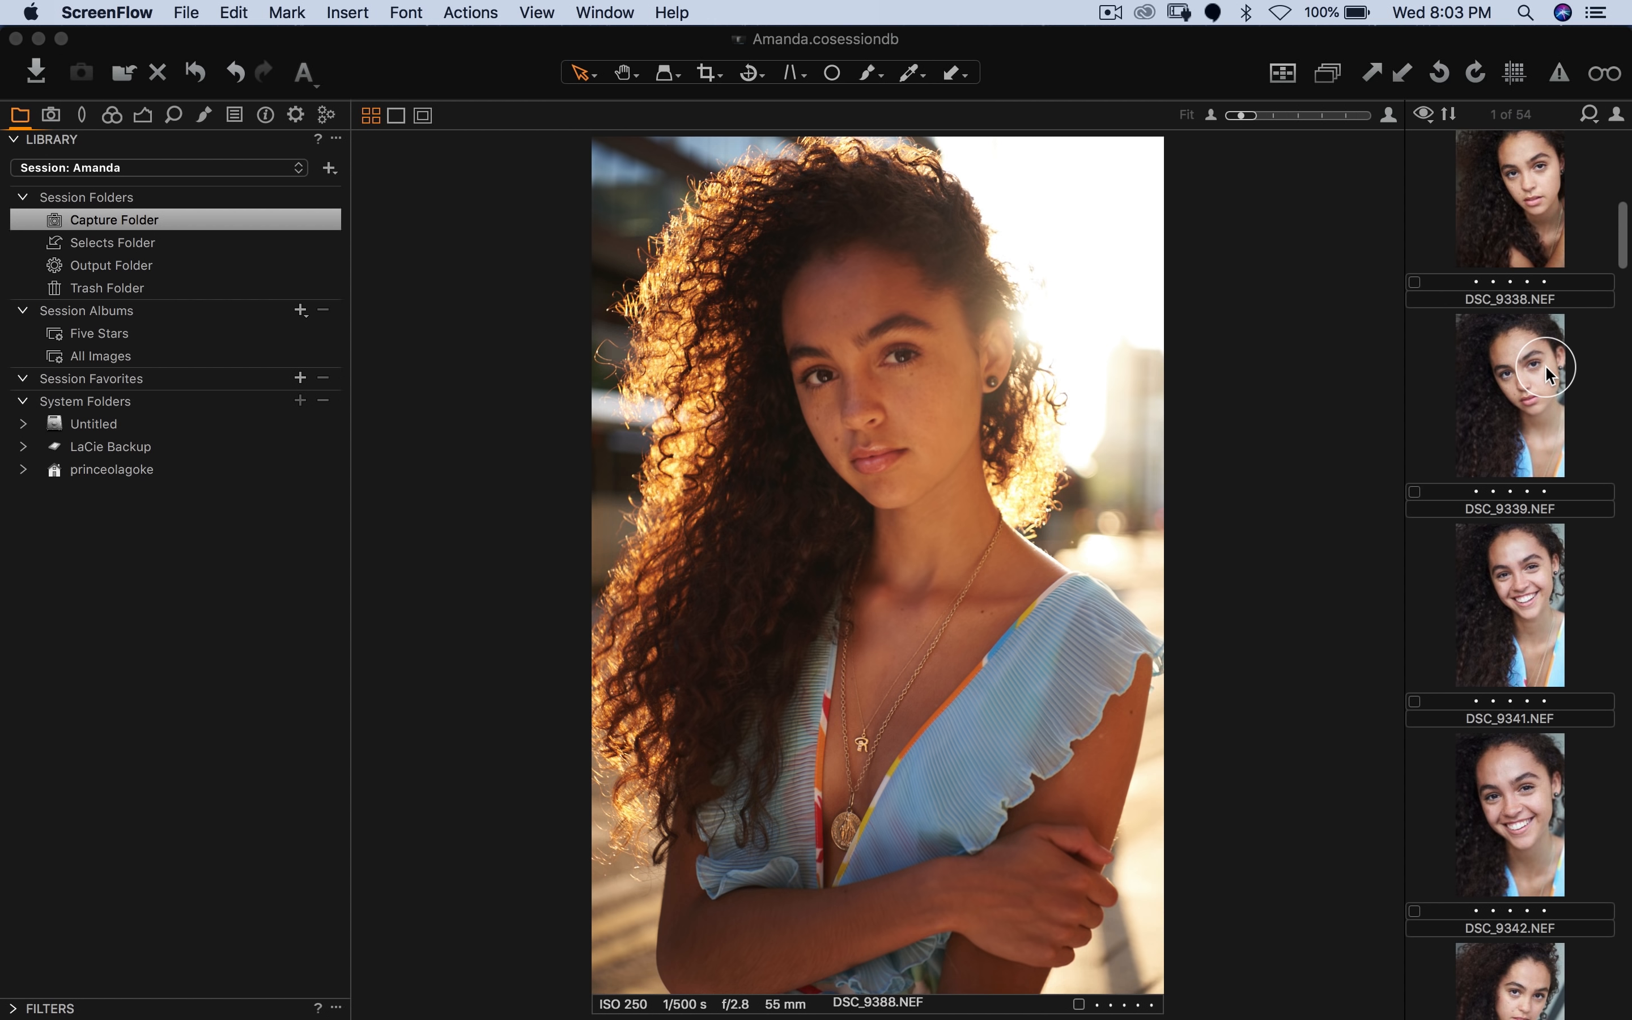
pyautogui.click(121, 233)
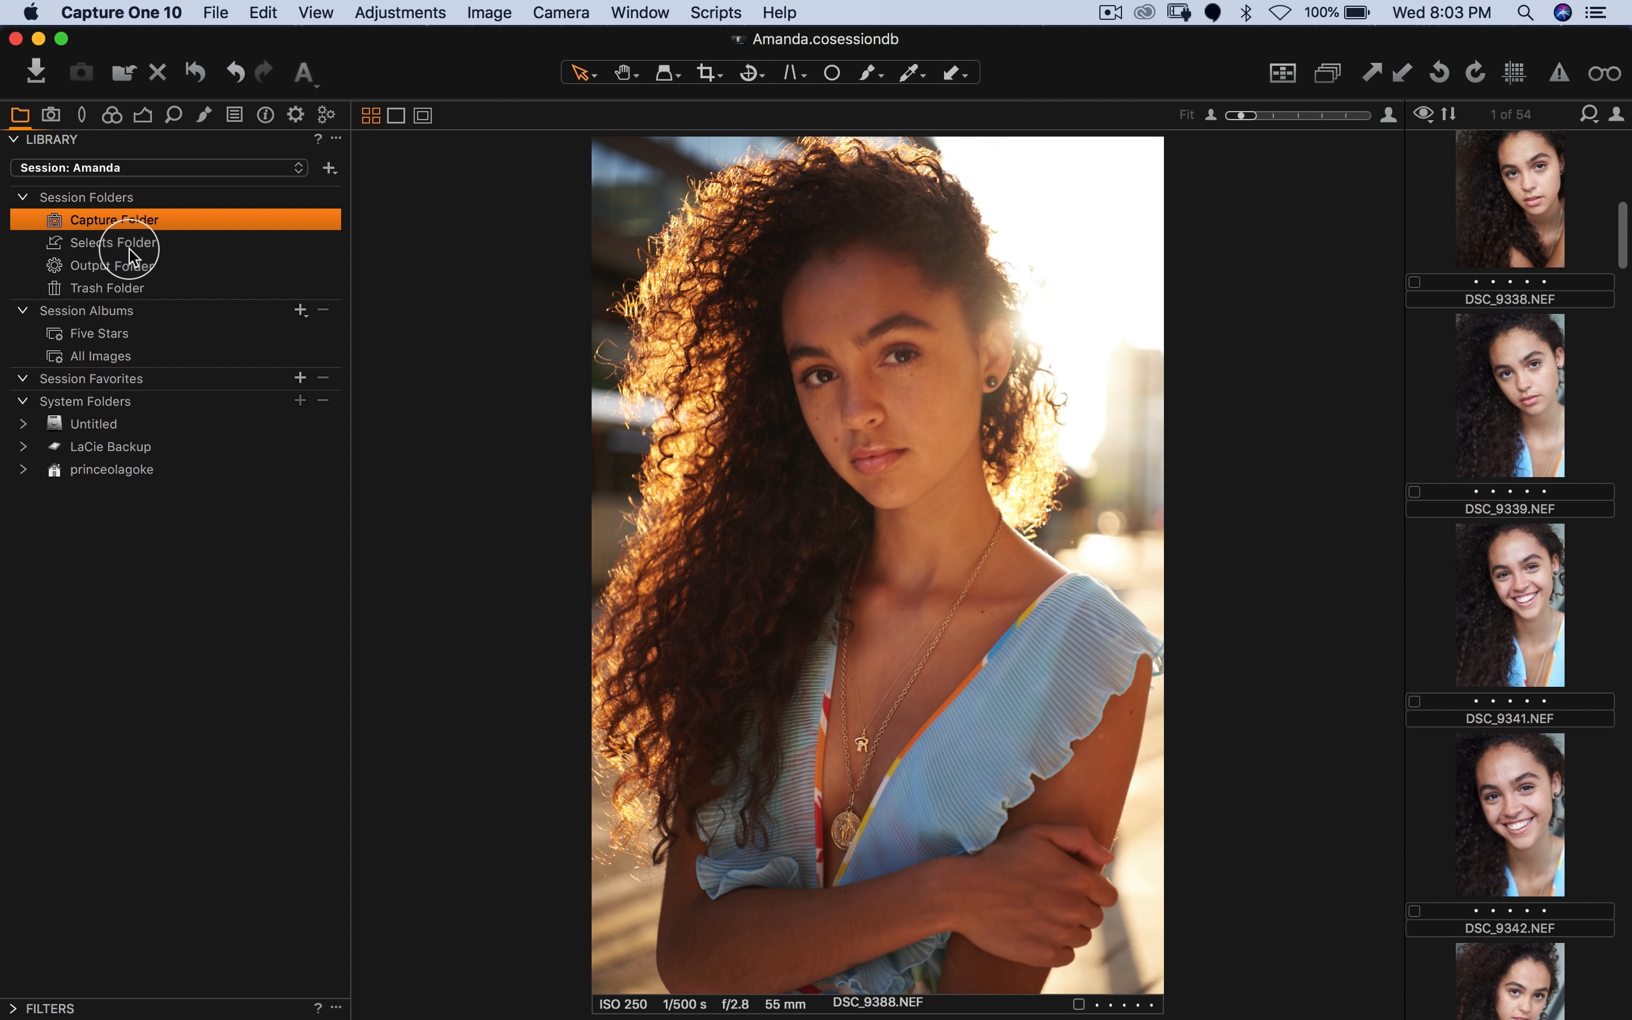
pyautogui.click(132, 247)
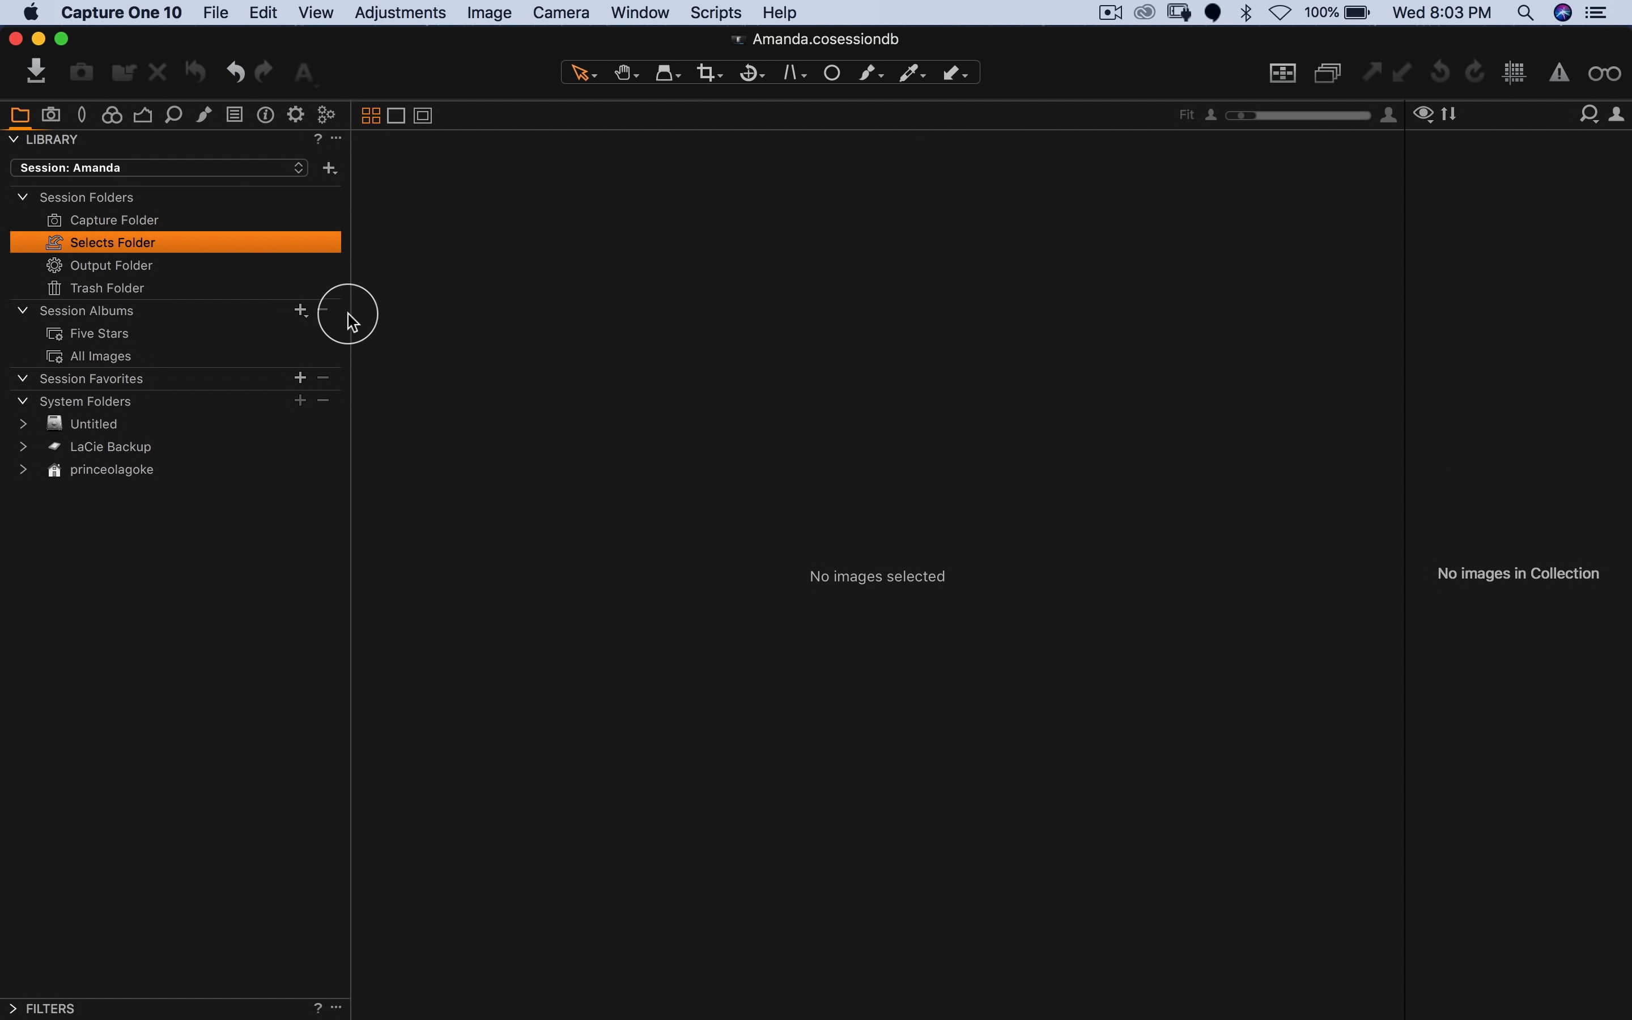
pyautogui.click(134, 220)
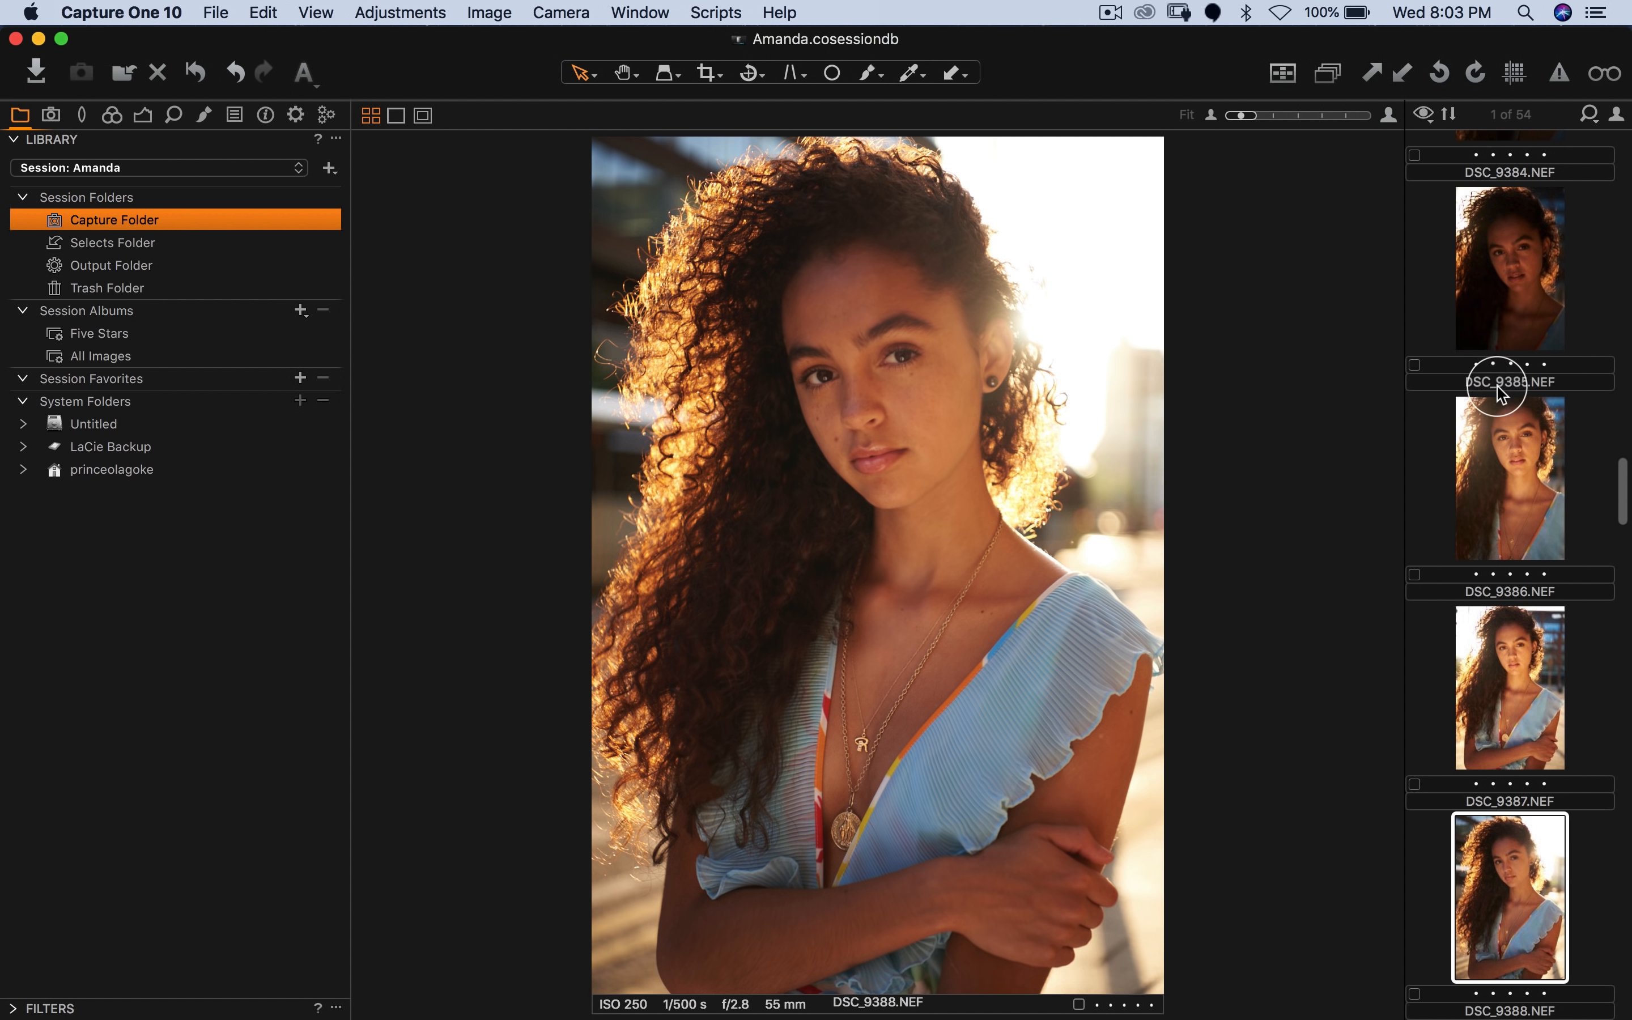
pyautogui.scroll(20, 1480, 388)
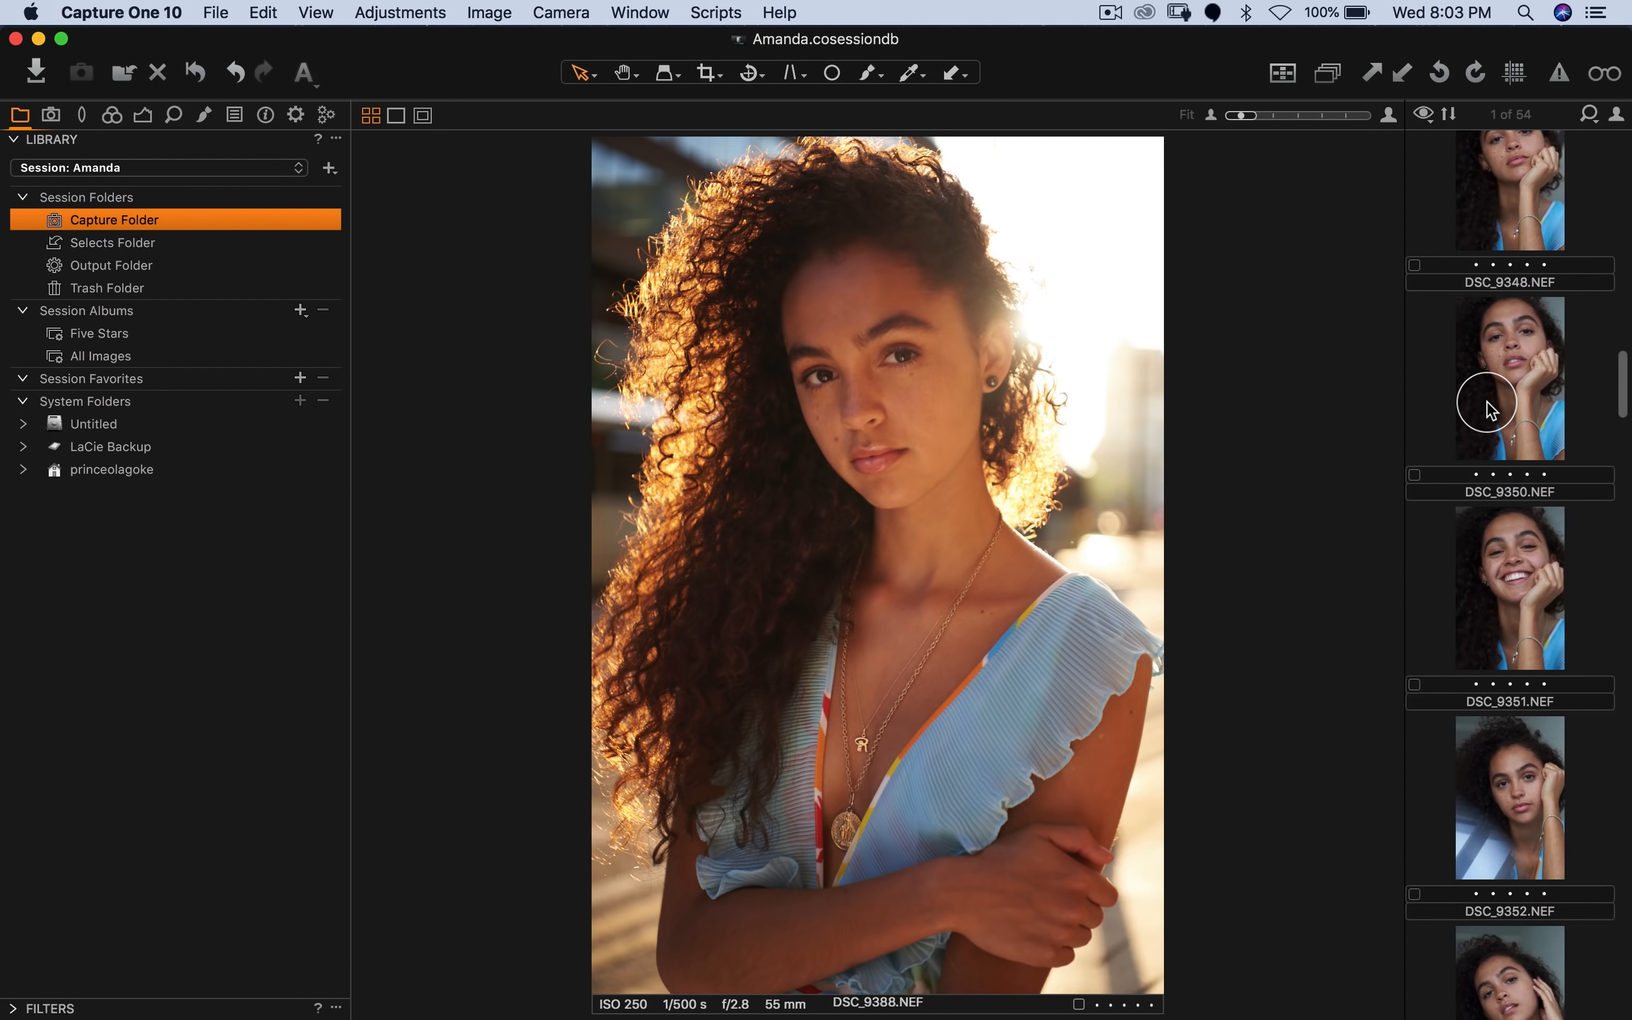
pyautogui.scroll(6, 1480, 398)
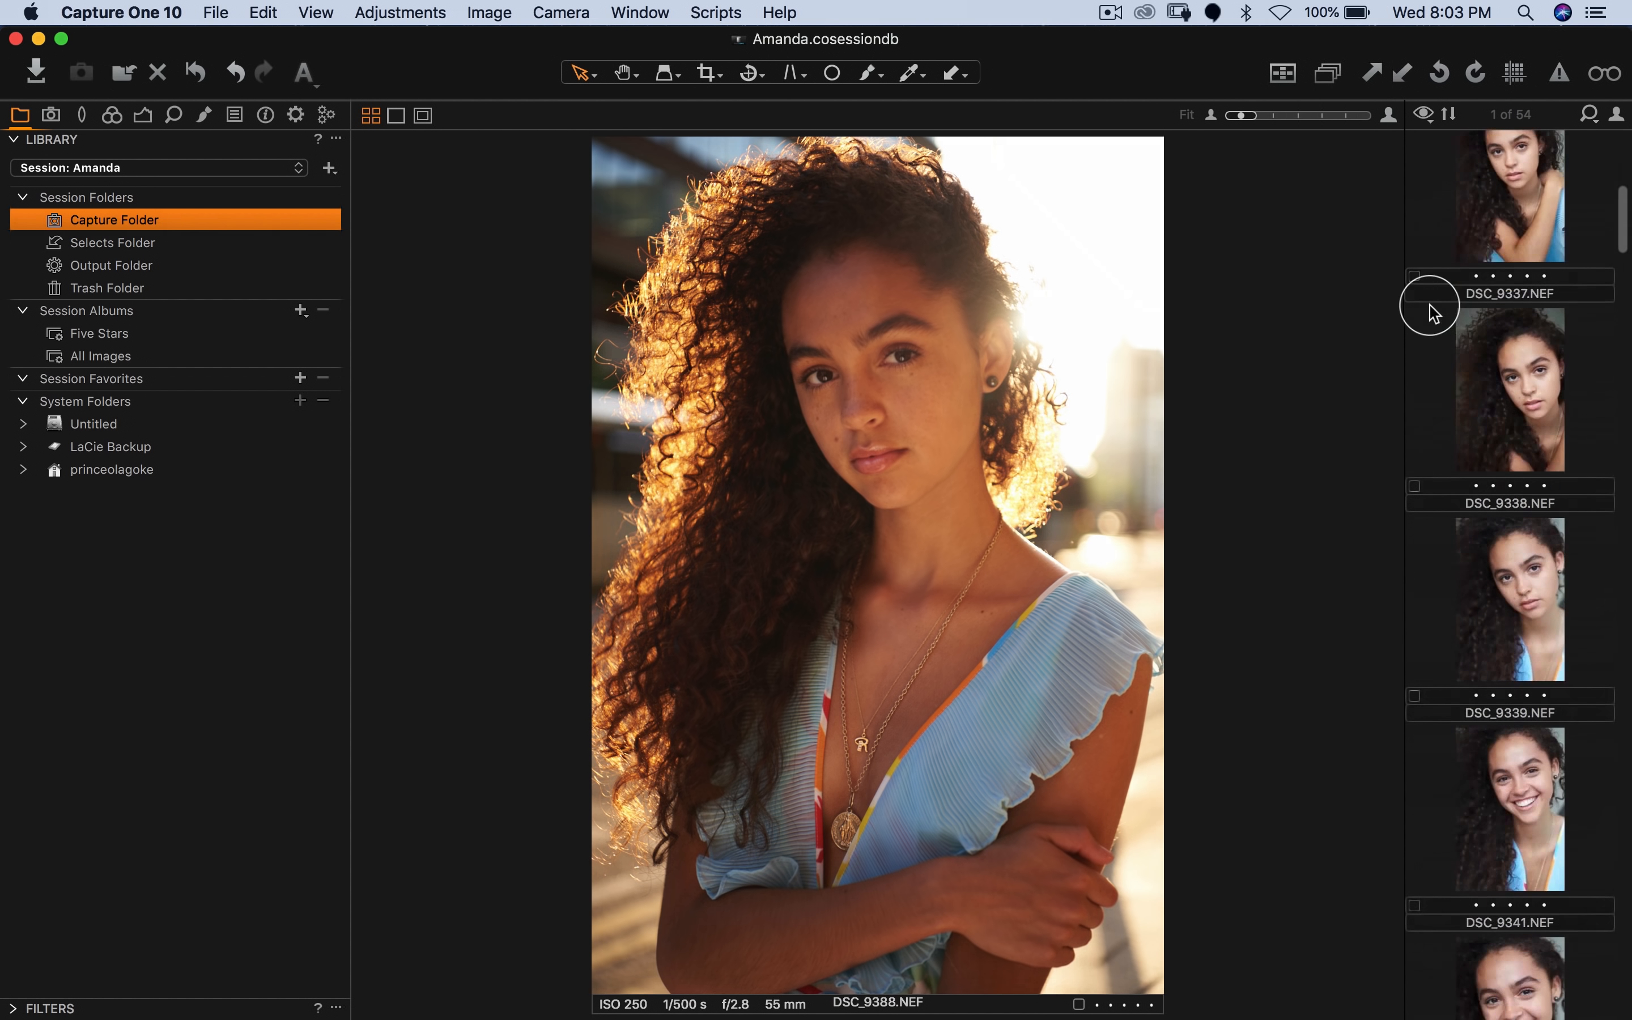
pyautogui.scroll(4, 1432, 314)
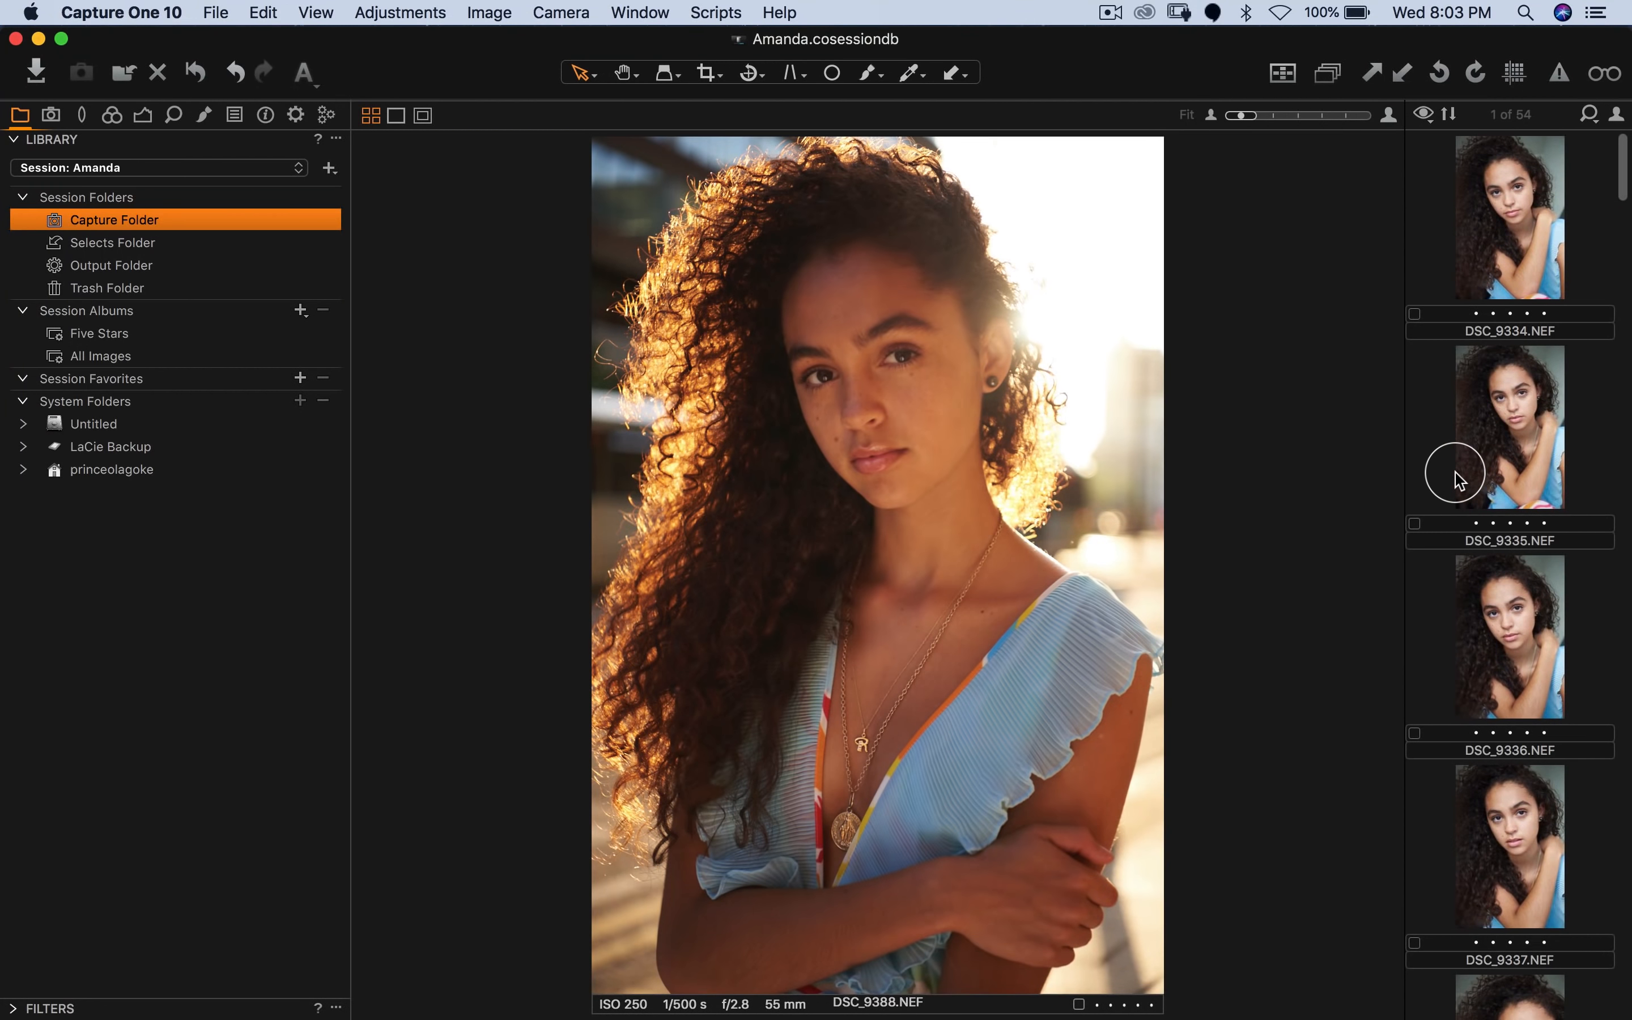
# Step: Turn on the focus mask and display DSC_9338.NEF to check which areas are sharp
pyautogui.click(1286, 81)
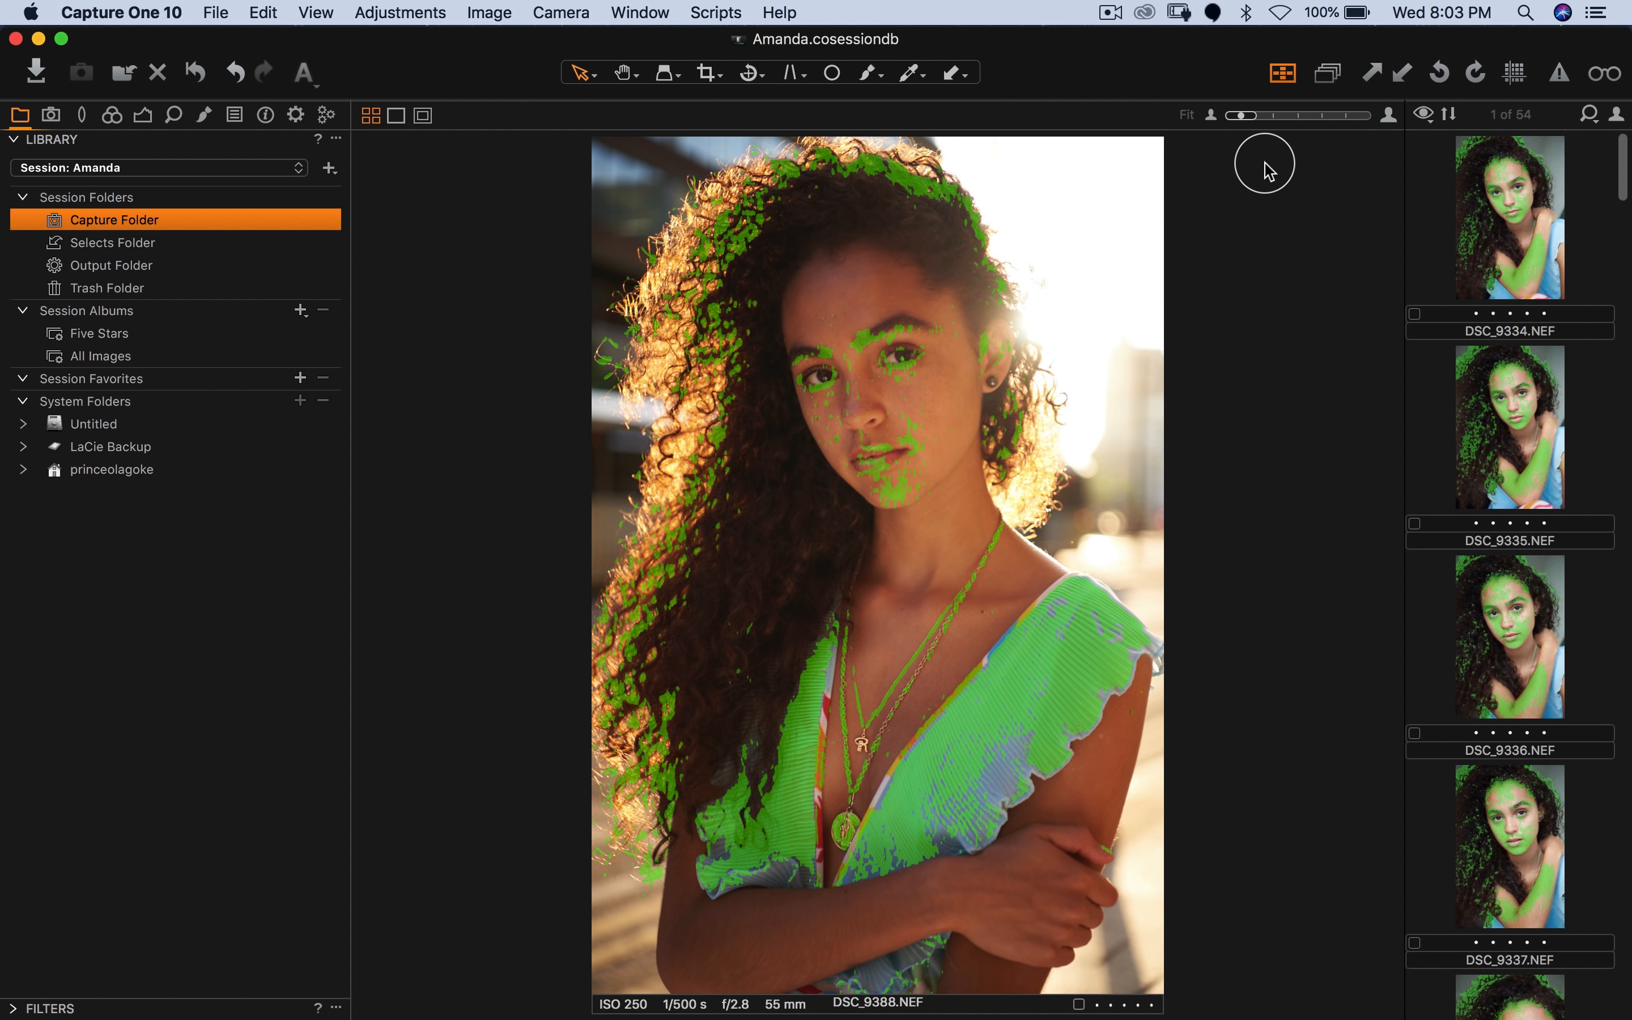
pyautogui.scroll(-10, 1531, 423)
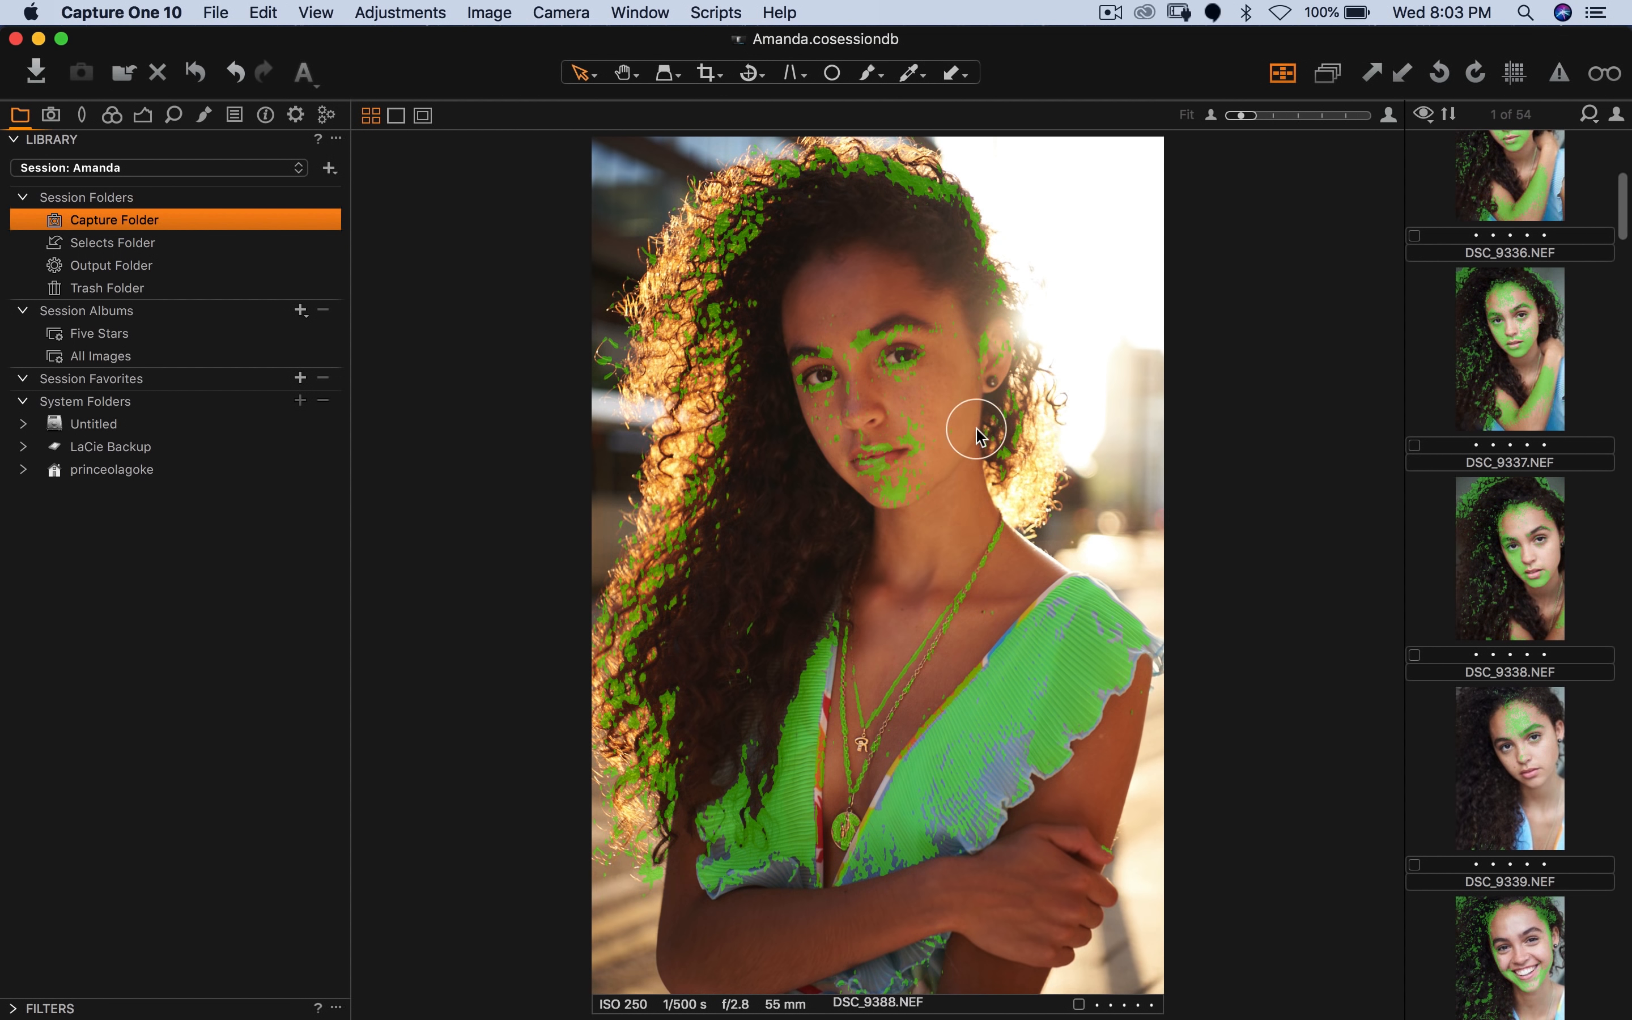
pyautogui.scroll(5, 985, 472)
pyautogui.scroll(-5, 1000, 510)
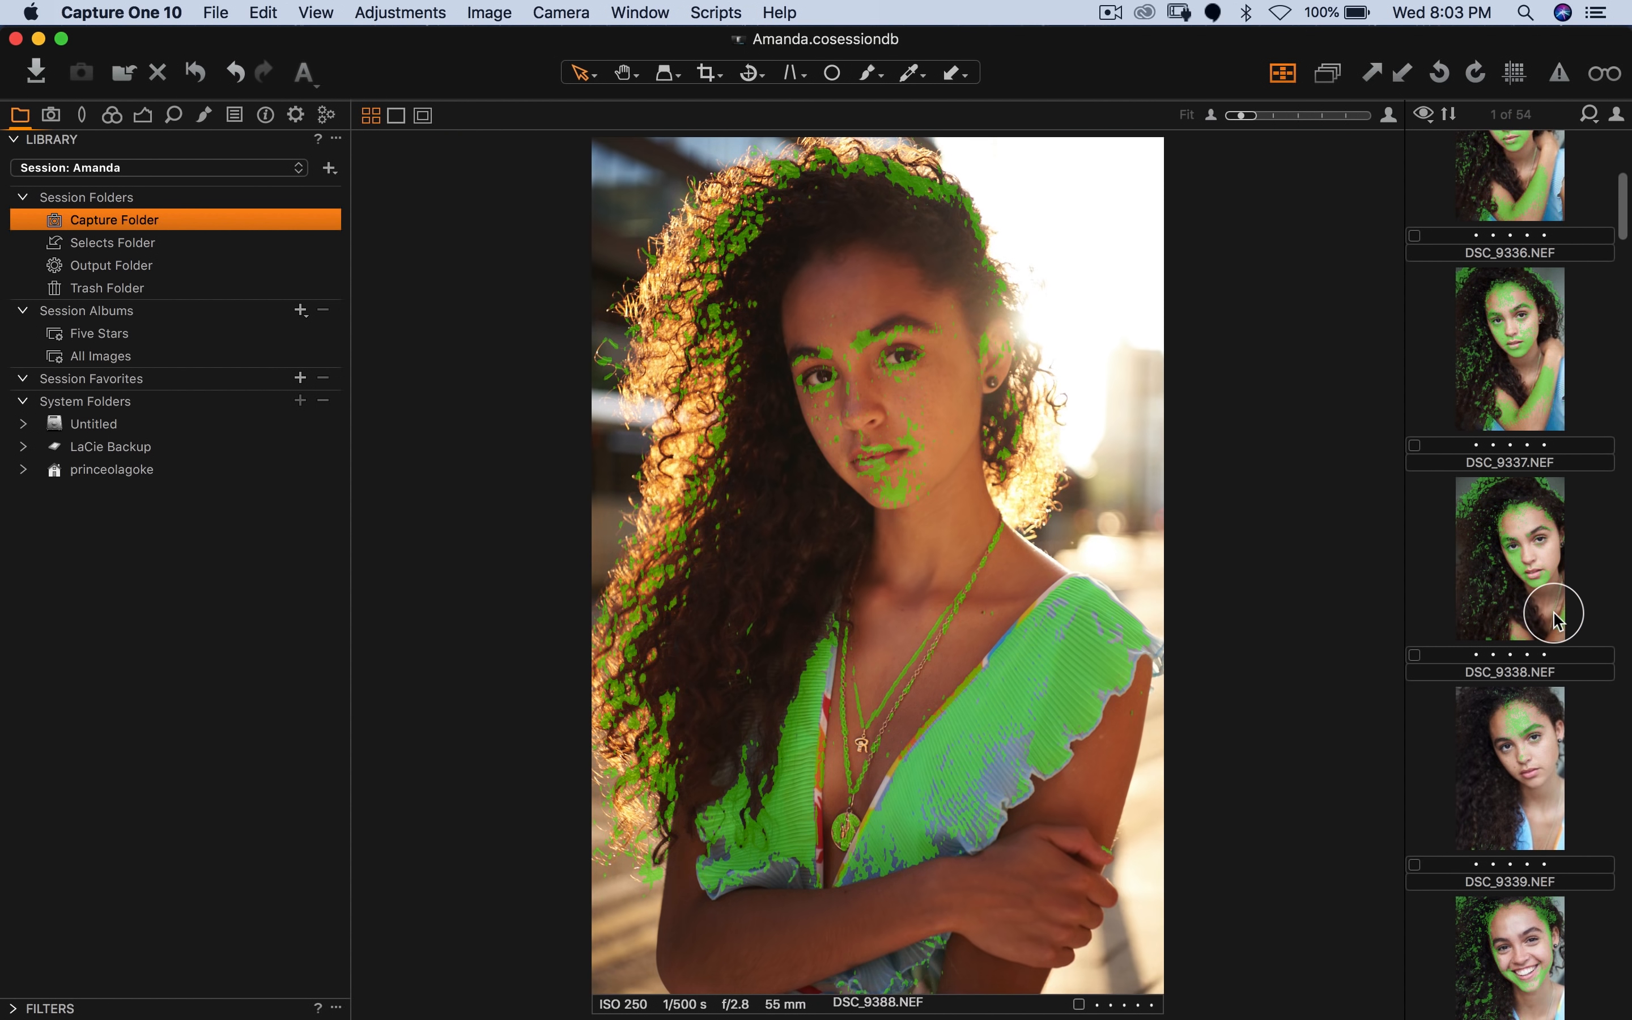
pyautogui.click(1549, 615)
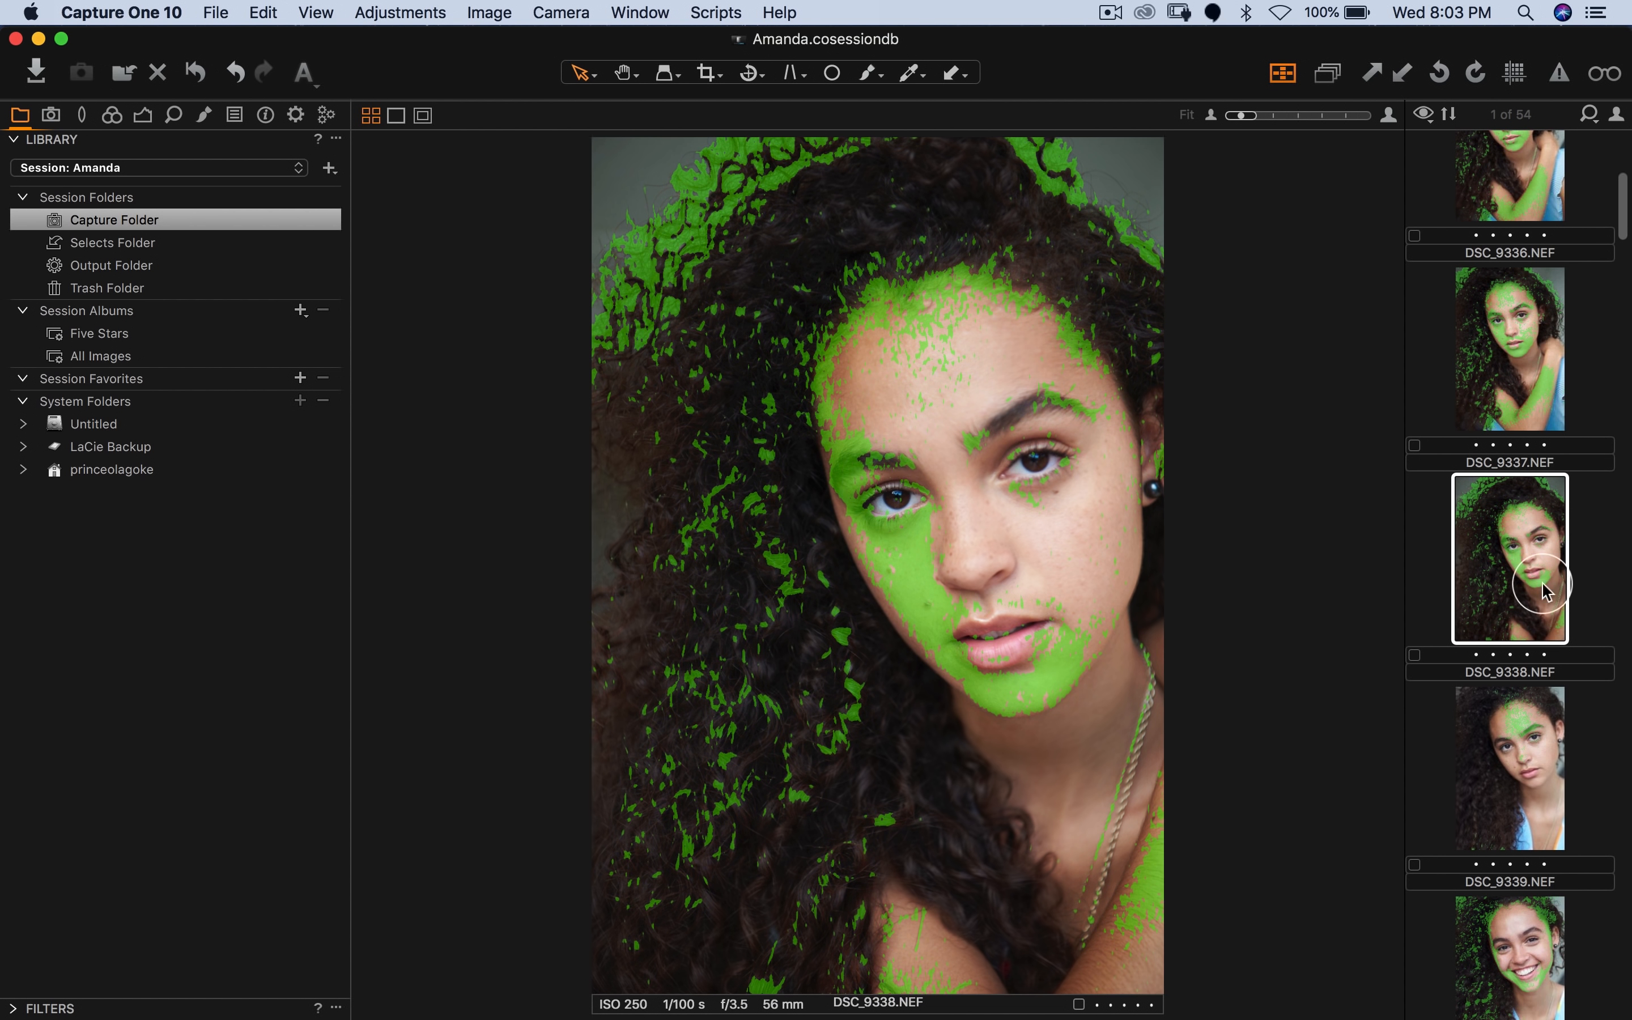
# Step: Compare the focus mask on the backlit portraits DSC_9386.NEF, DSC_9388.NEF and DSC_9389.NEF
pyautogui.scroll(-10, 1517, 688)
pyautogui.scroll(-20, 1515, 699)
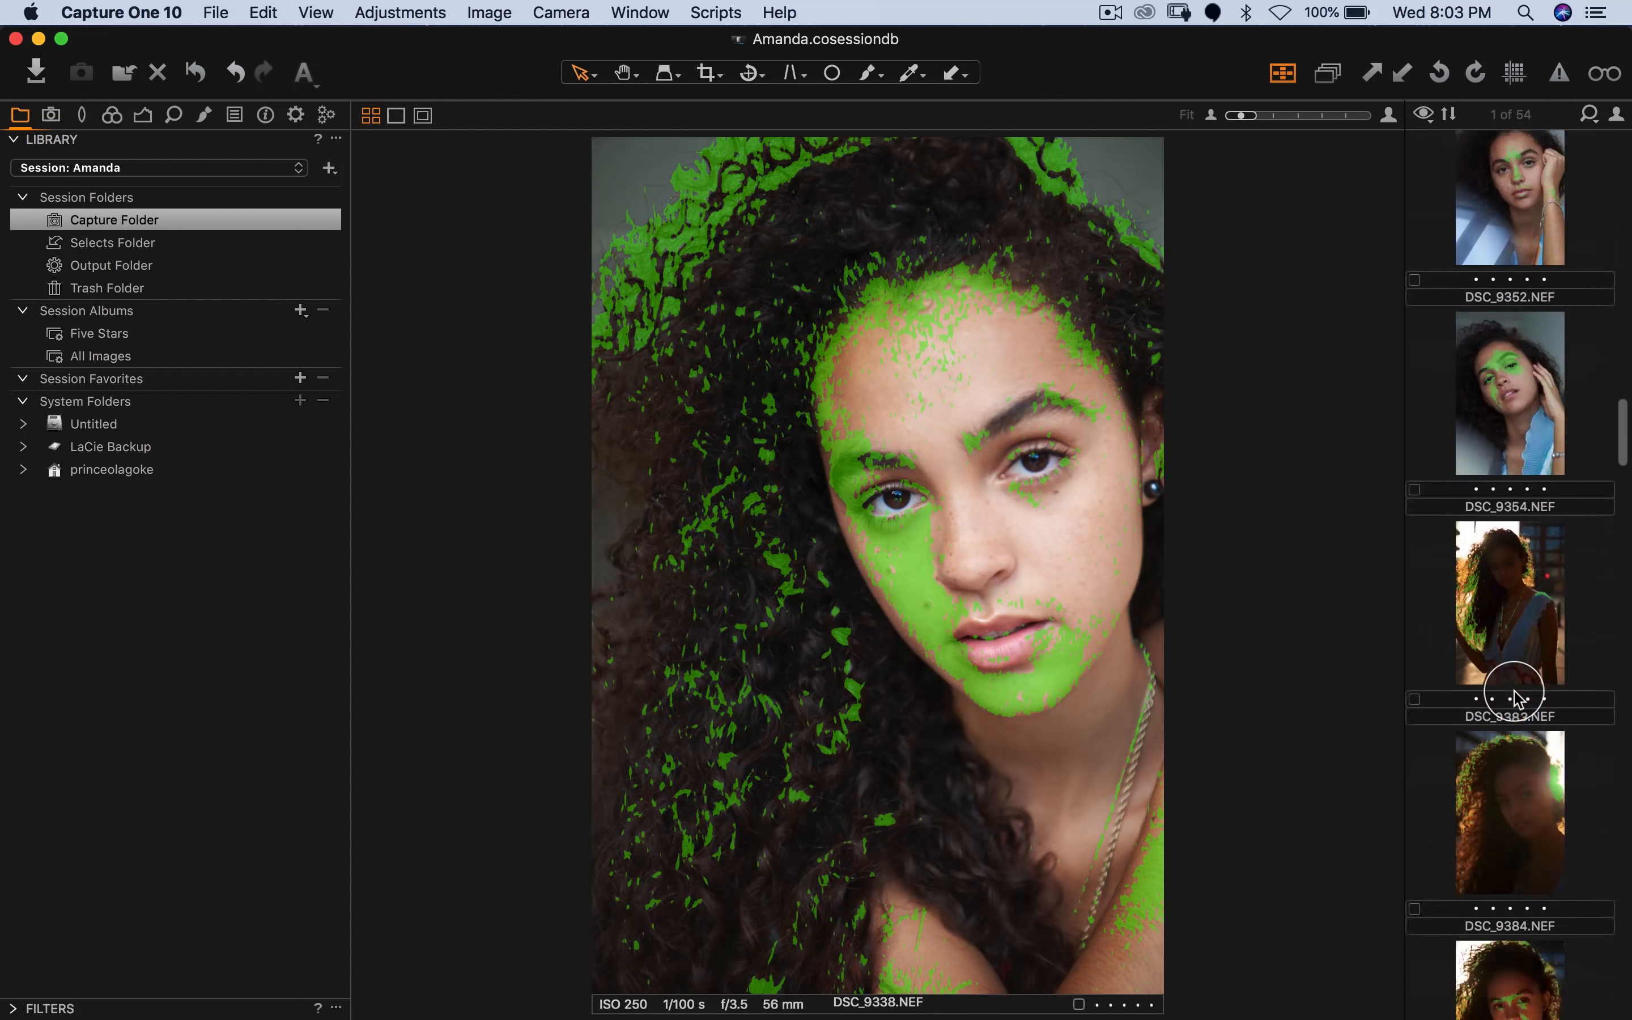
pyautogui.scroll(-3, 1516, 705)
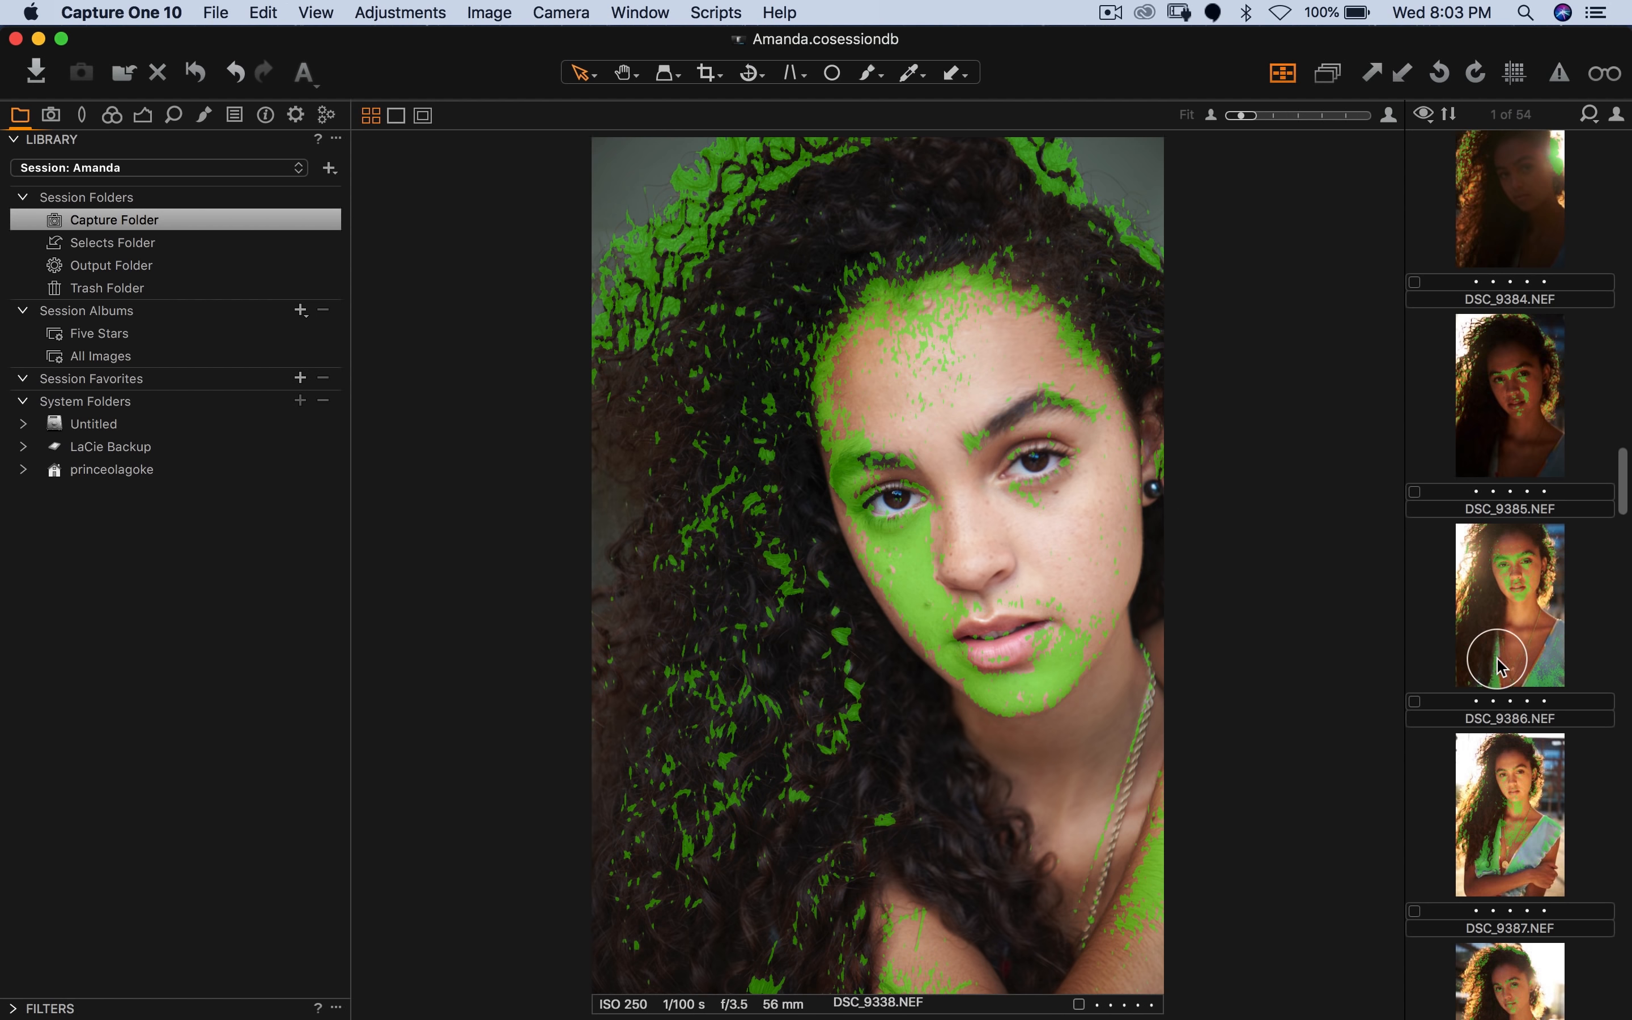
pyautogui.scroll(-3, 1525, 674)
pyautogui.click(1515, 565)
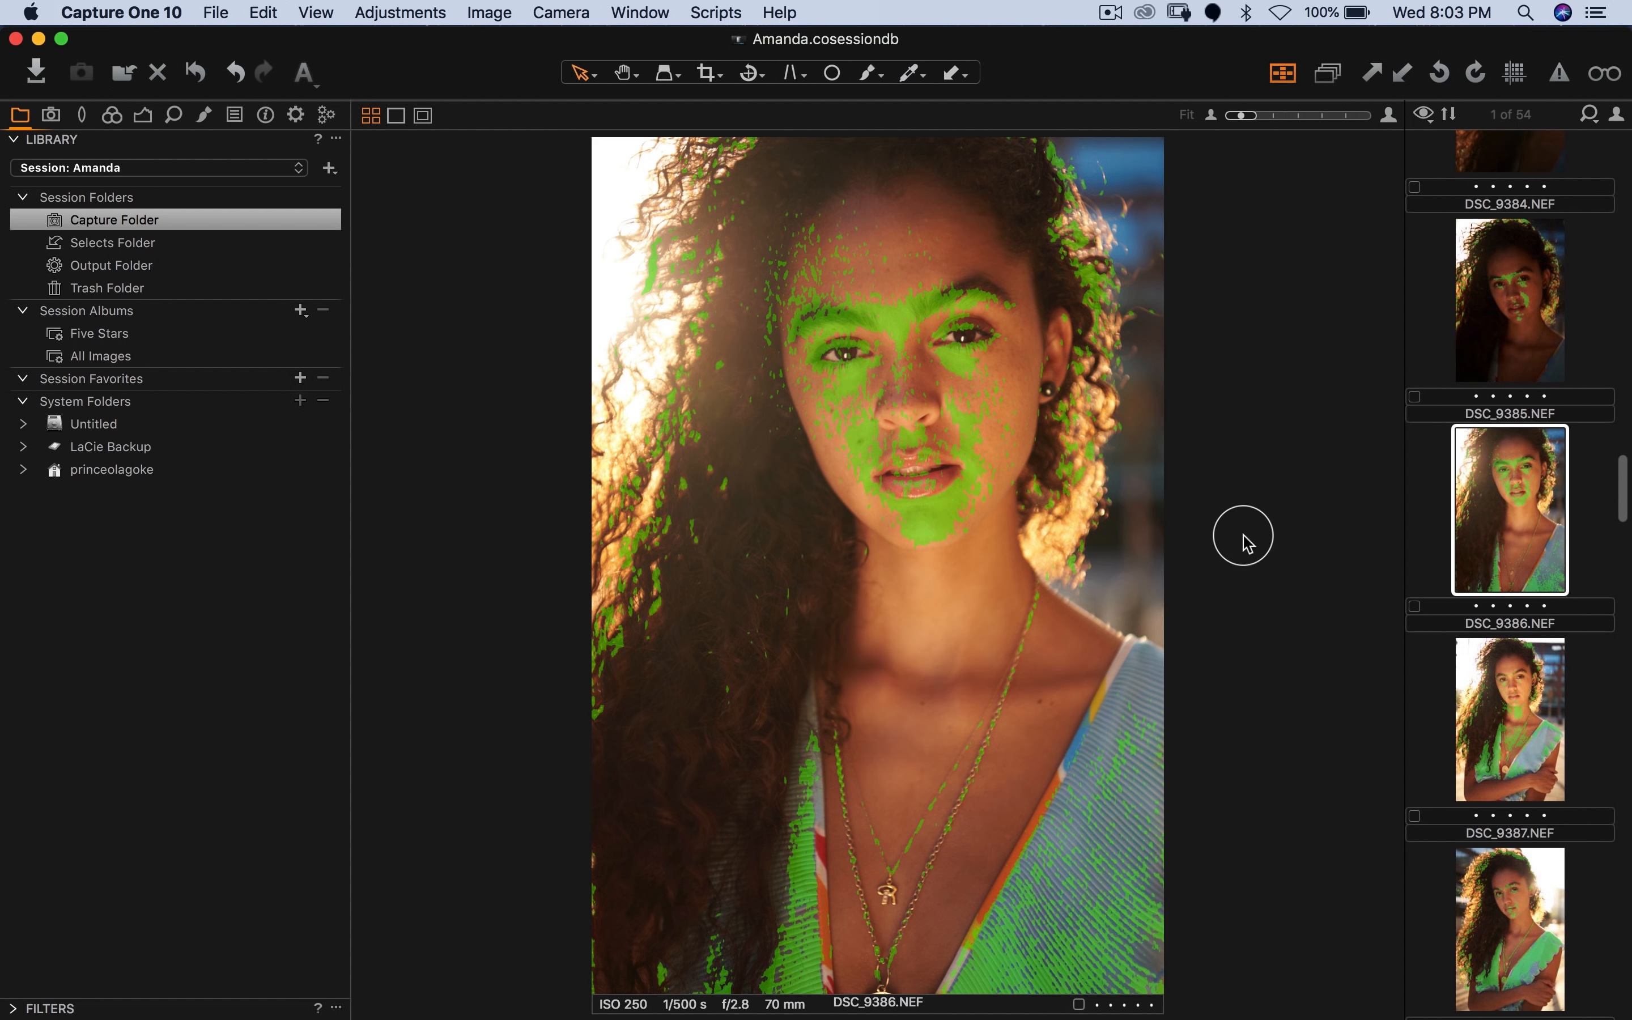
pyautogui.scroll(-5, 1544, 675)
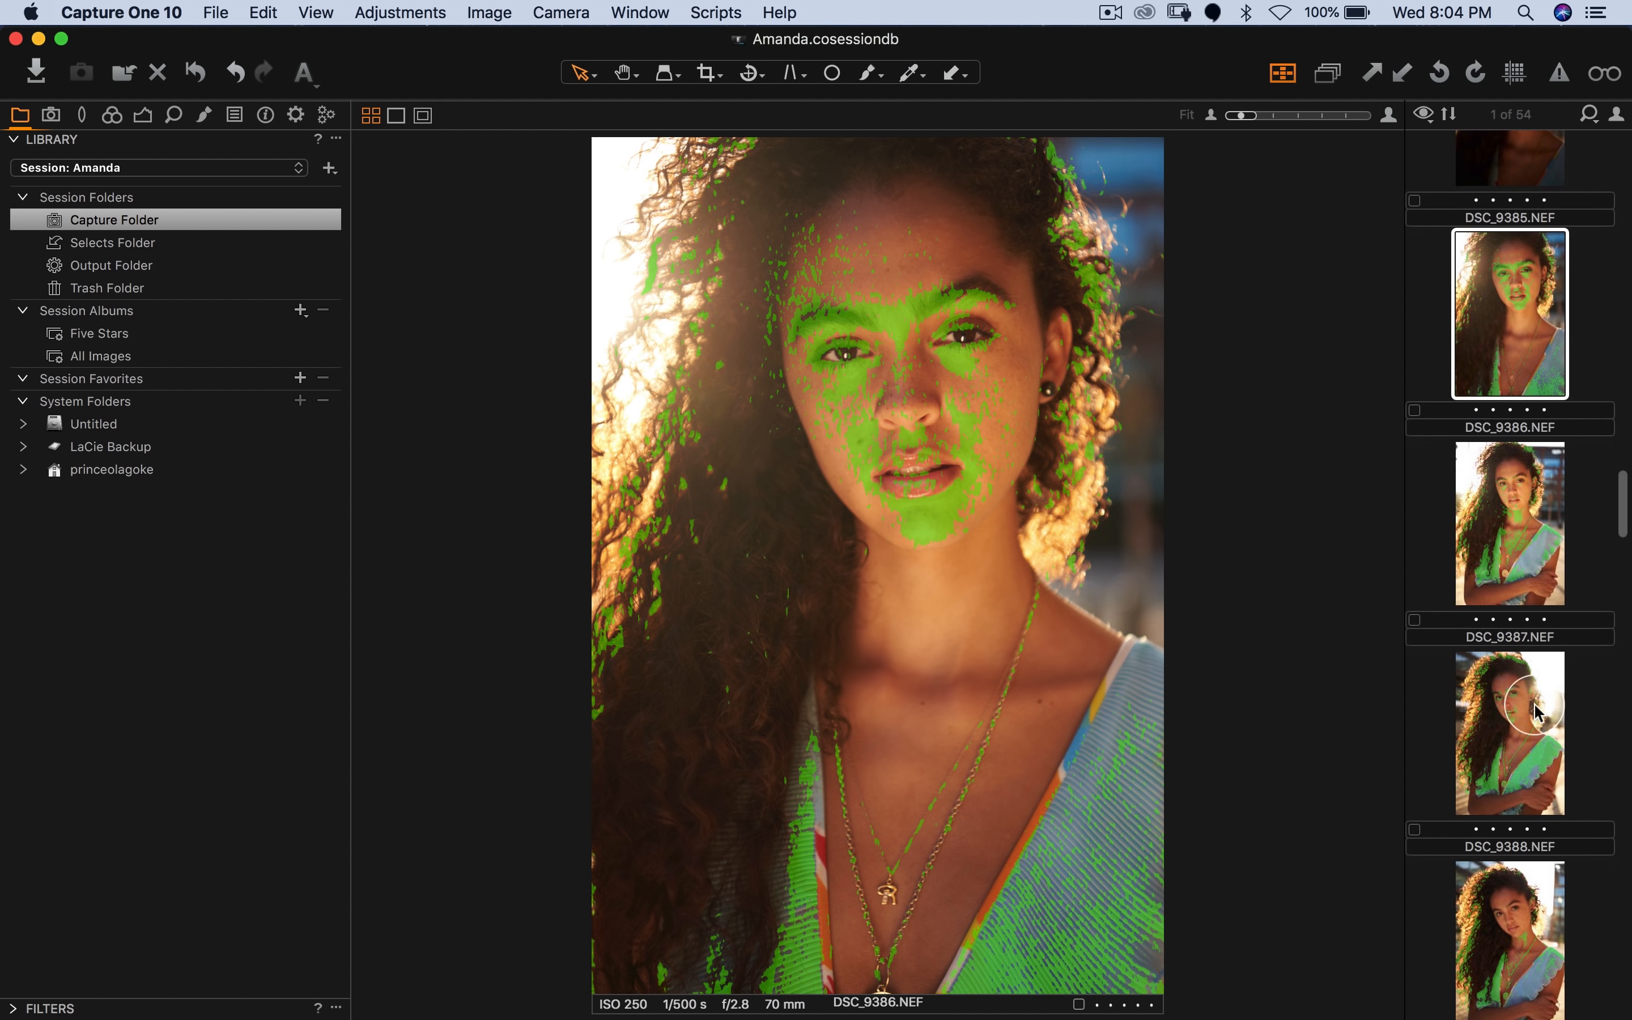
pyautogui.click(1521, 736)
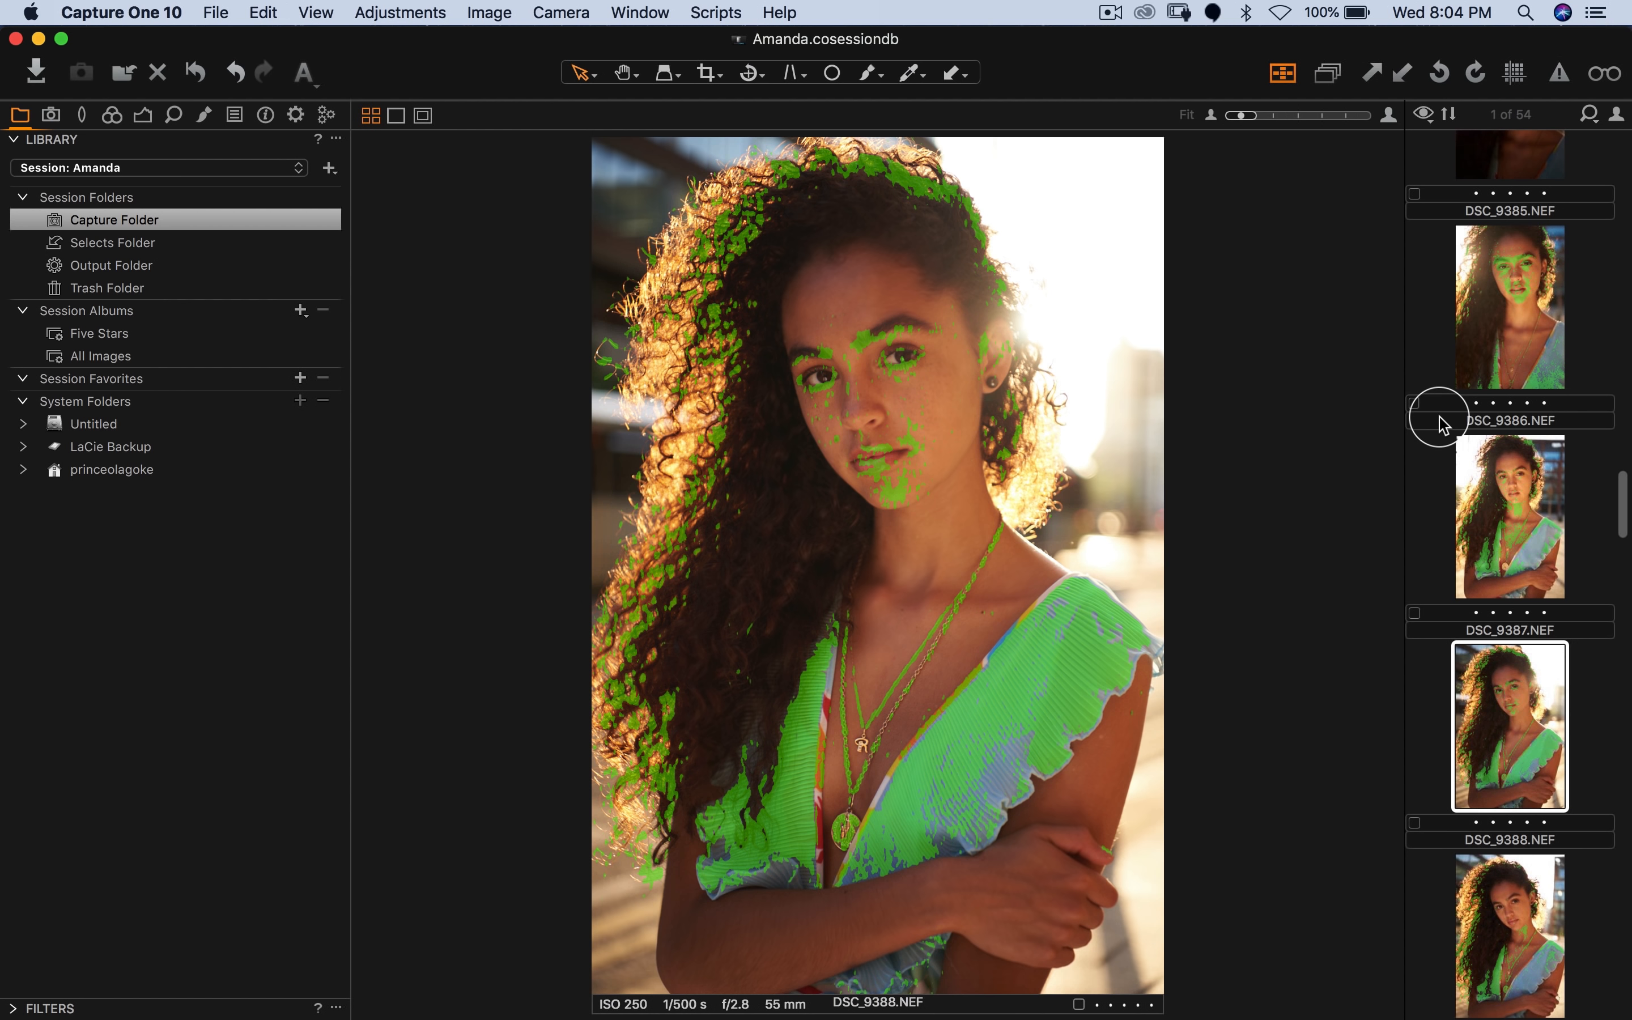
pyautogui.scroll(-5, 1490, 583)
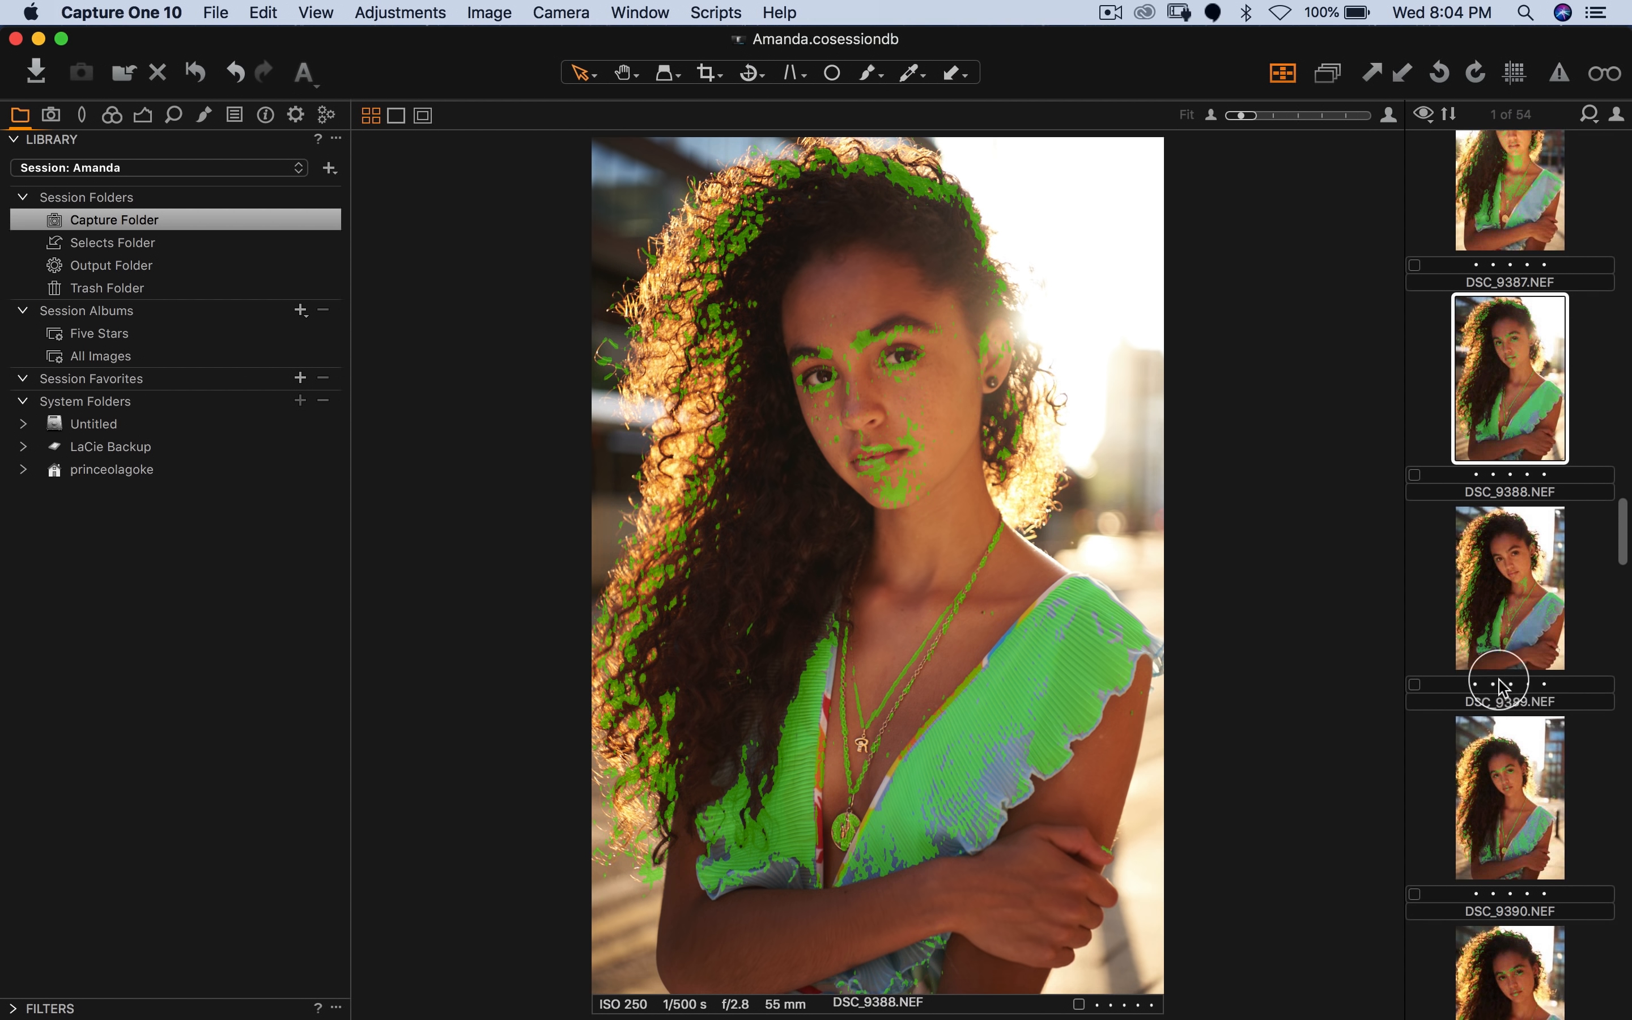
pyautogui.click(1507, 638)
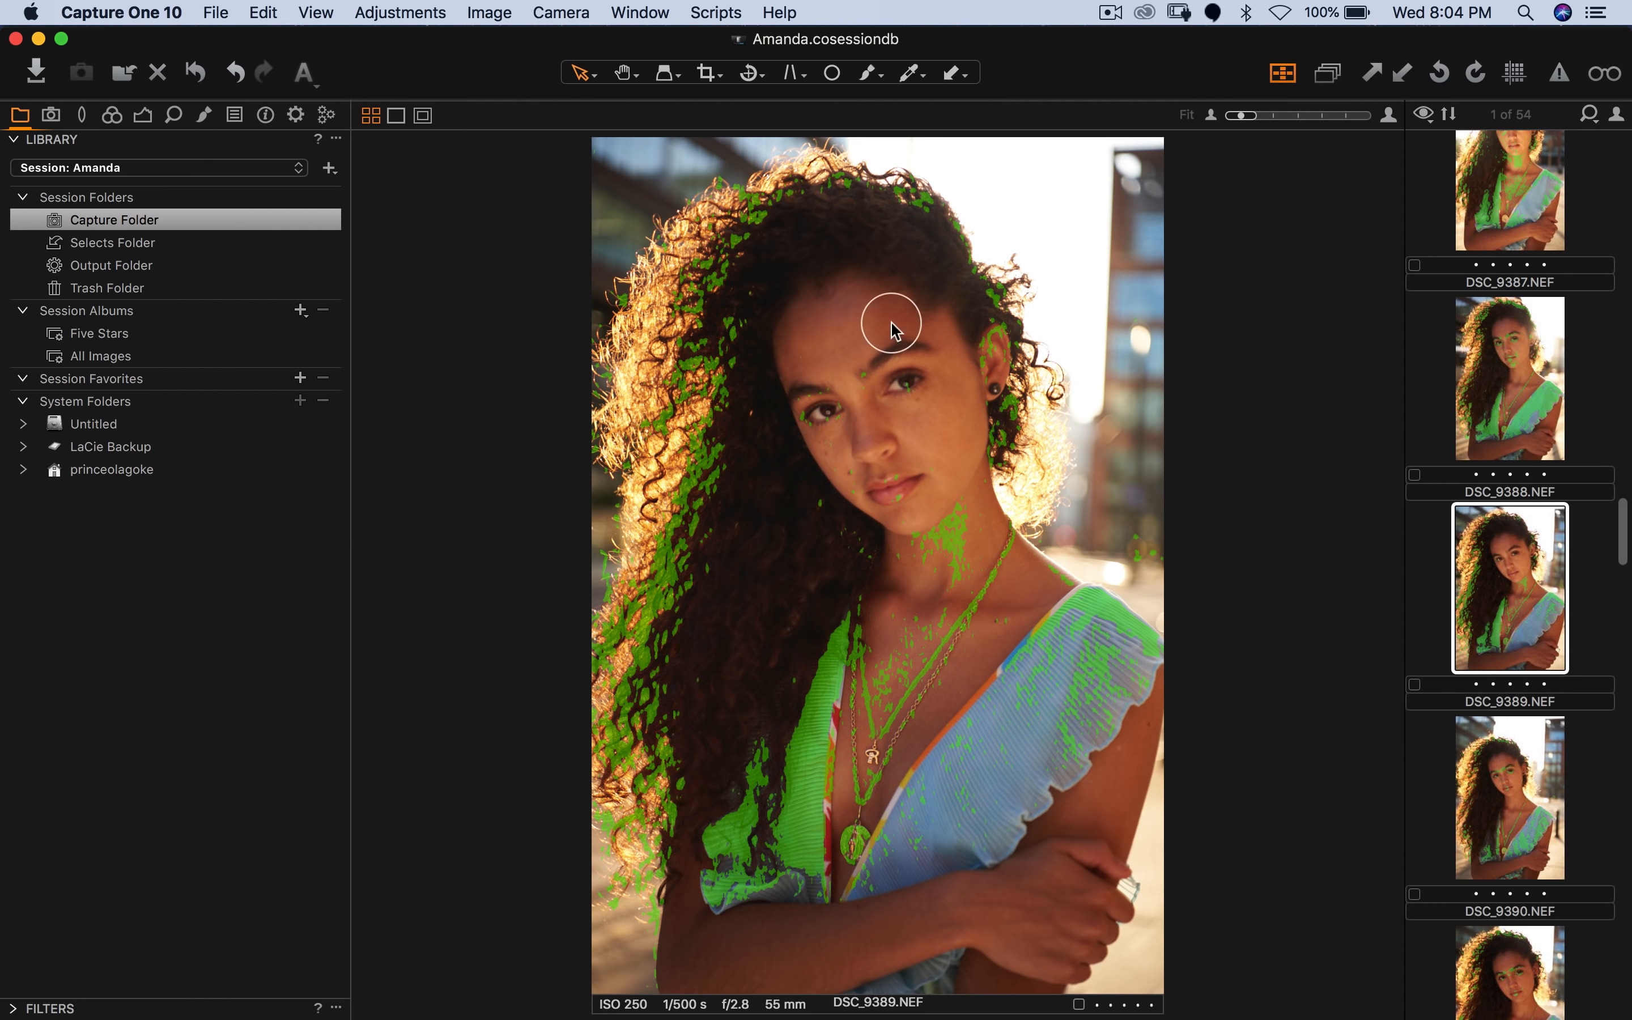
pyautogui.scroll(6, 1540, 462)
pyautogui.click(1529, 449)
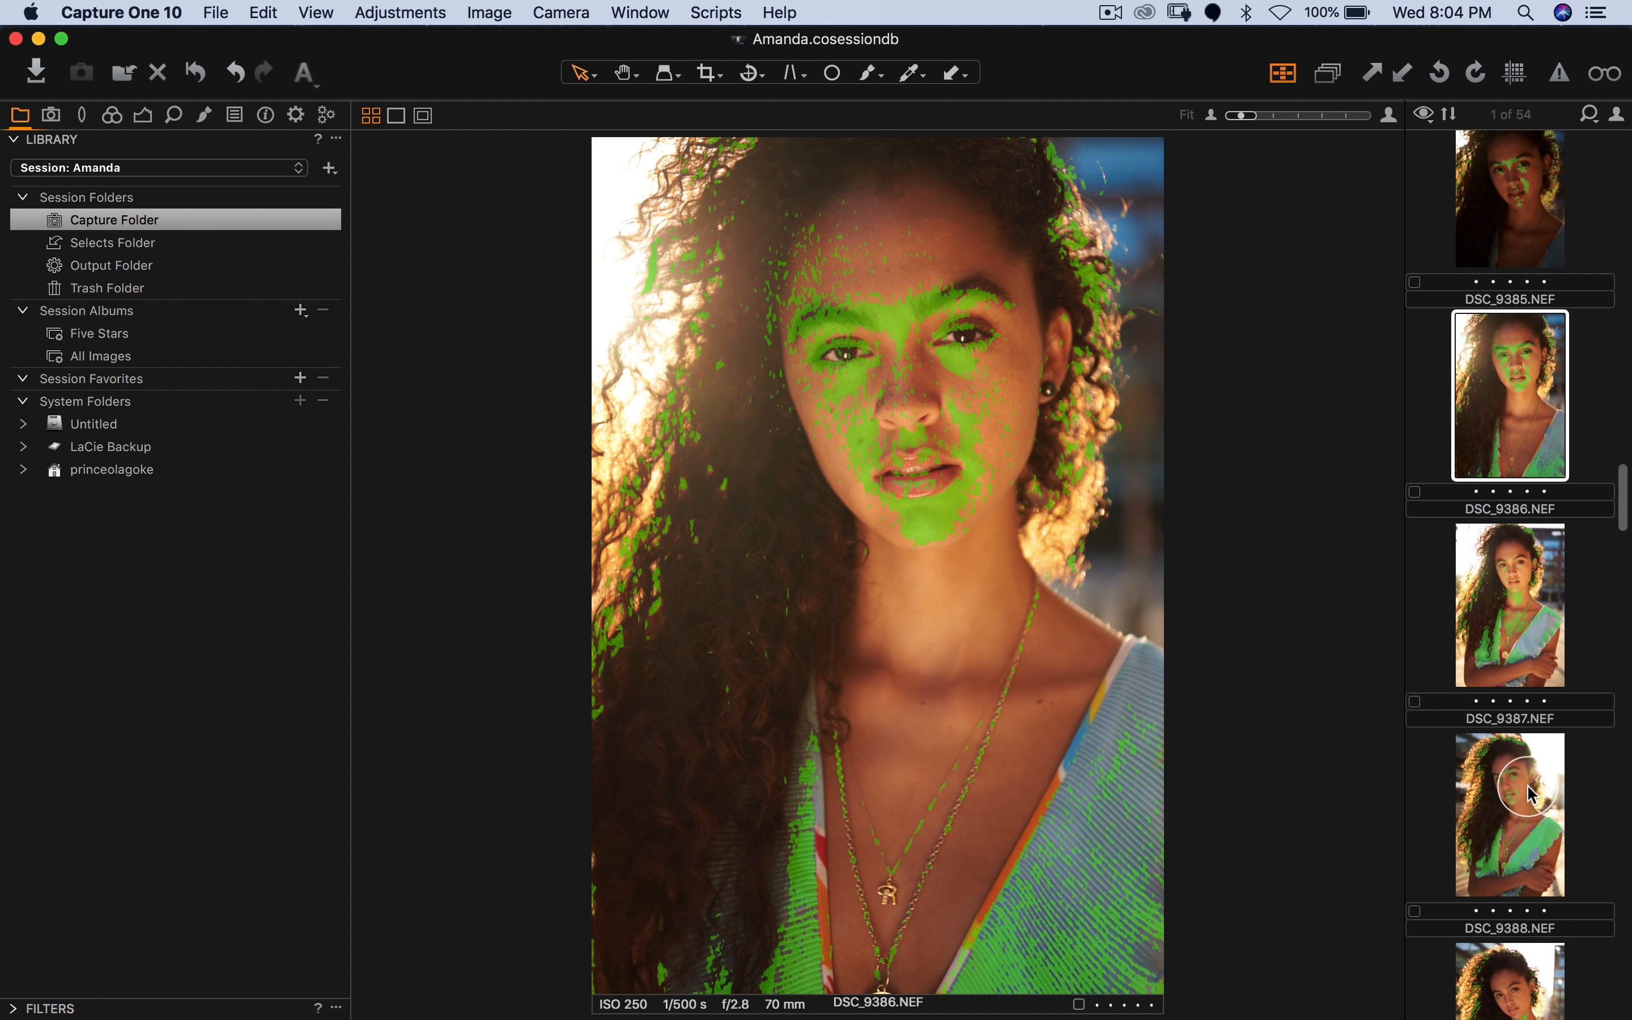
# Step: Move DSC_9388.NEF to the Selects Folder
pyautogui.click(1528, 809)
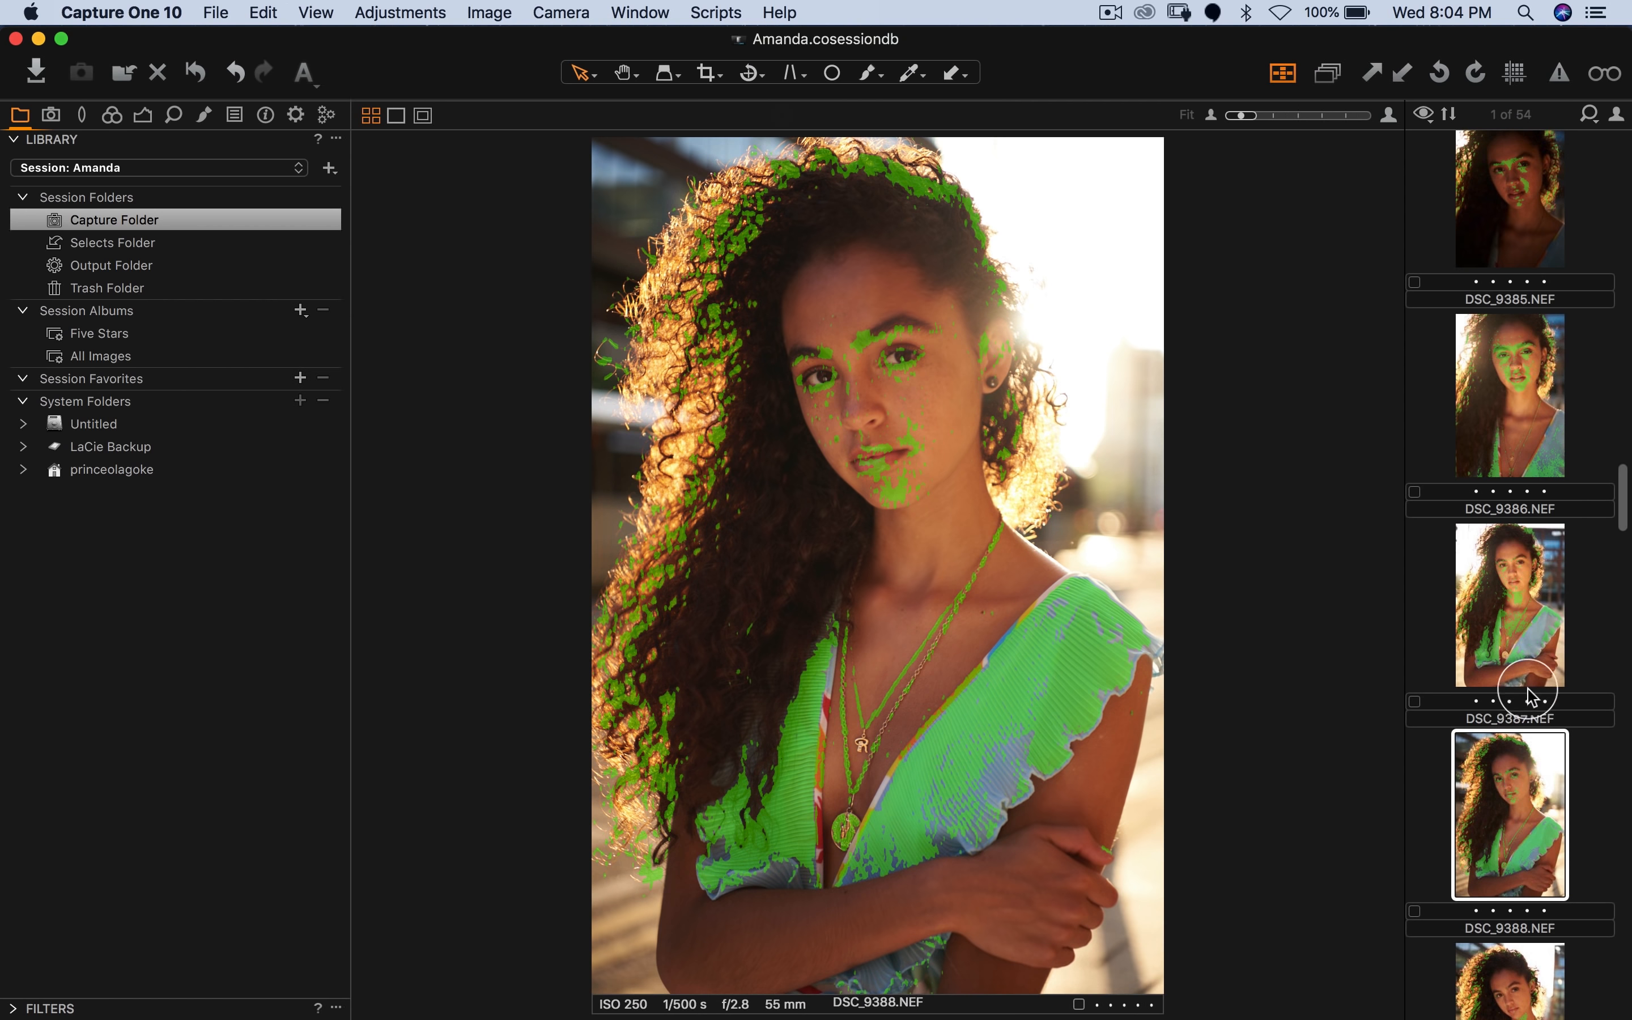
pyautogui.rightClick(1495, 780)
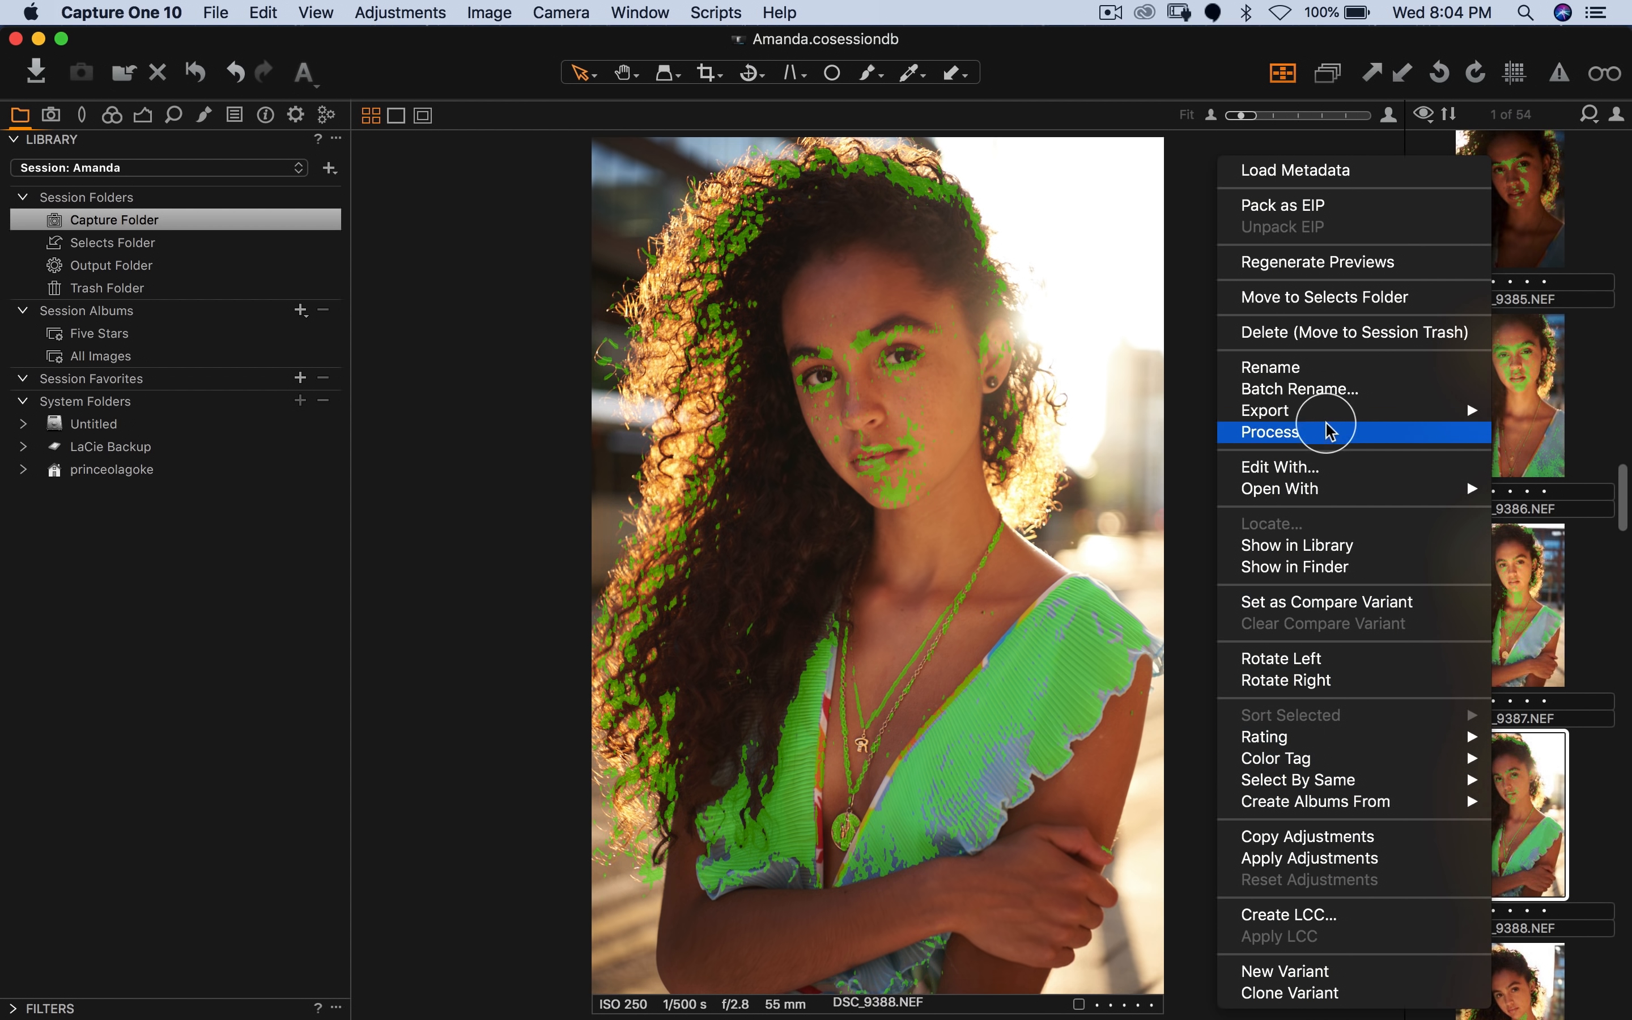
pyautogui.click(1323, 297)
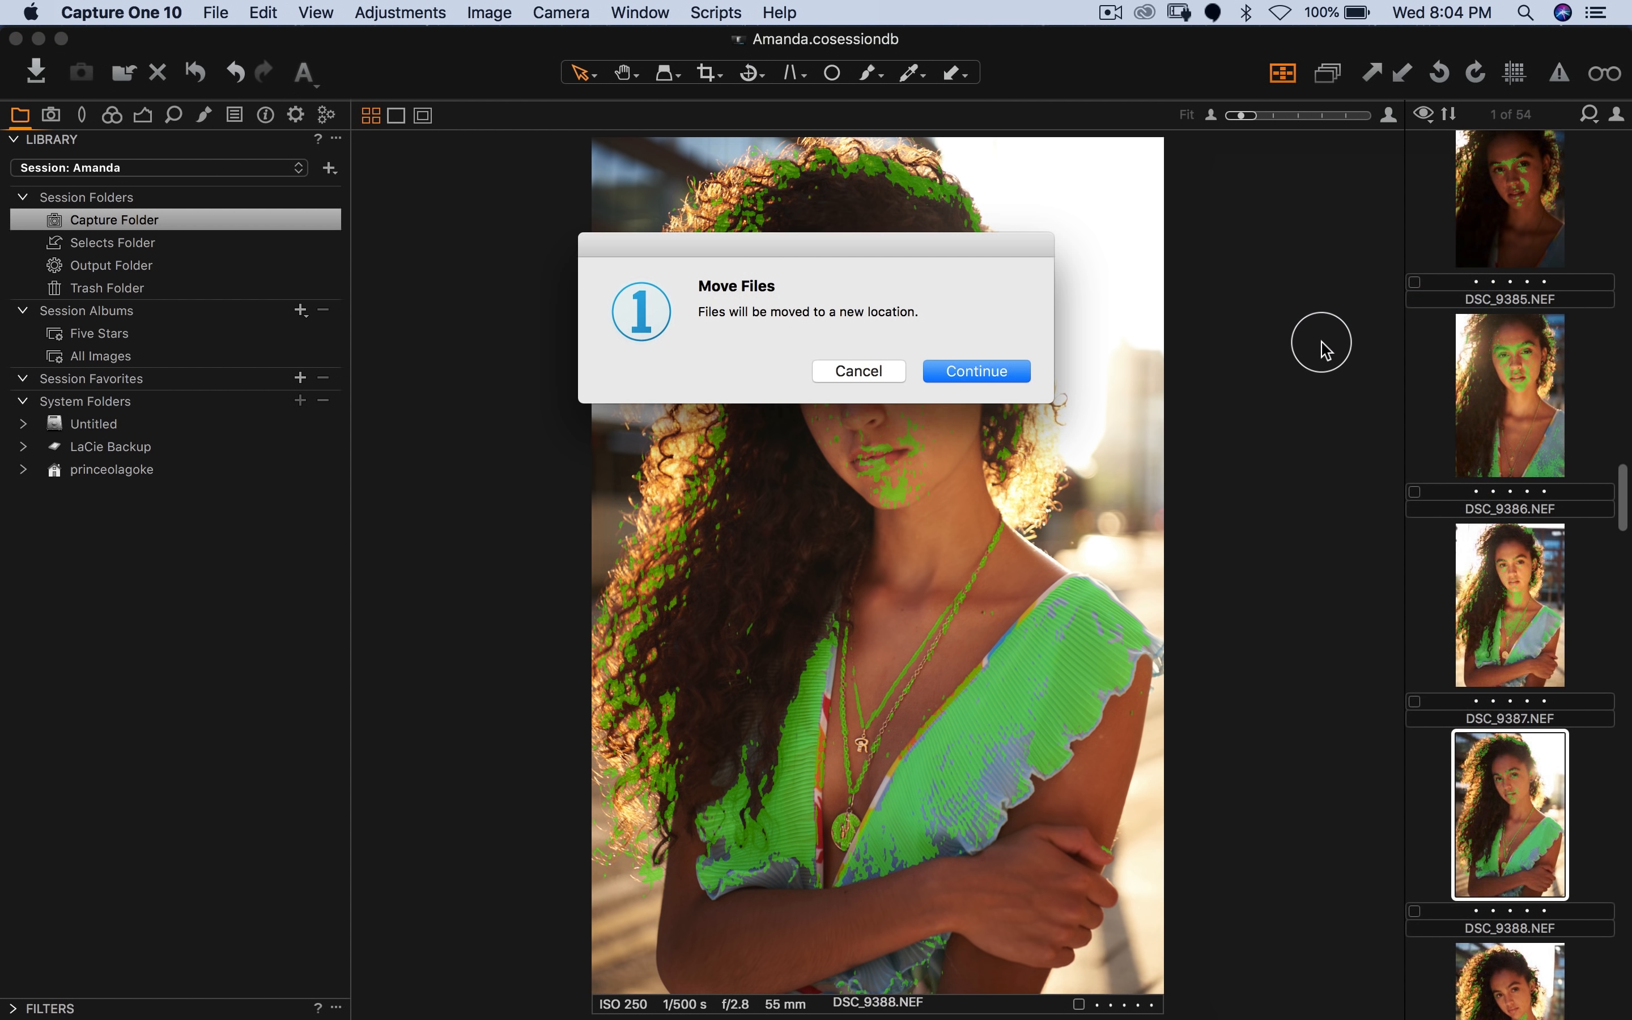
pyautogui.click(998, 373)
# Step: Move DSC_9391.NEF to the Selects Folder
pyautogui.scroll(-3, 1540, 701)
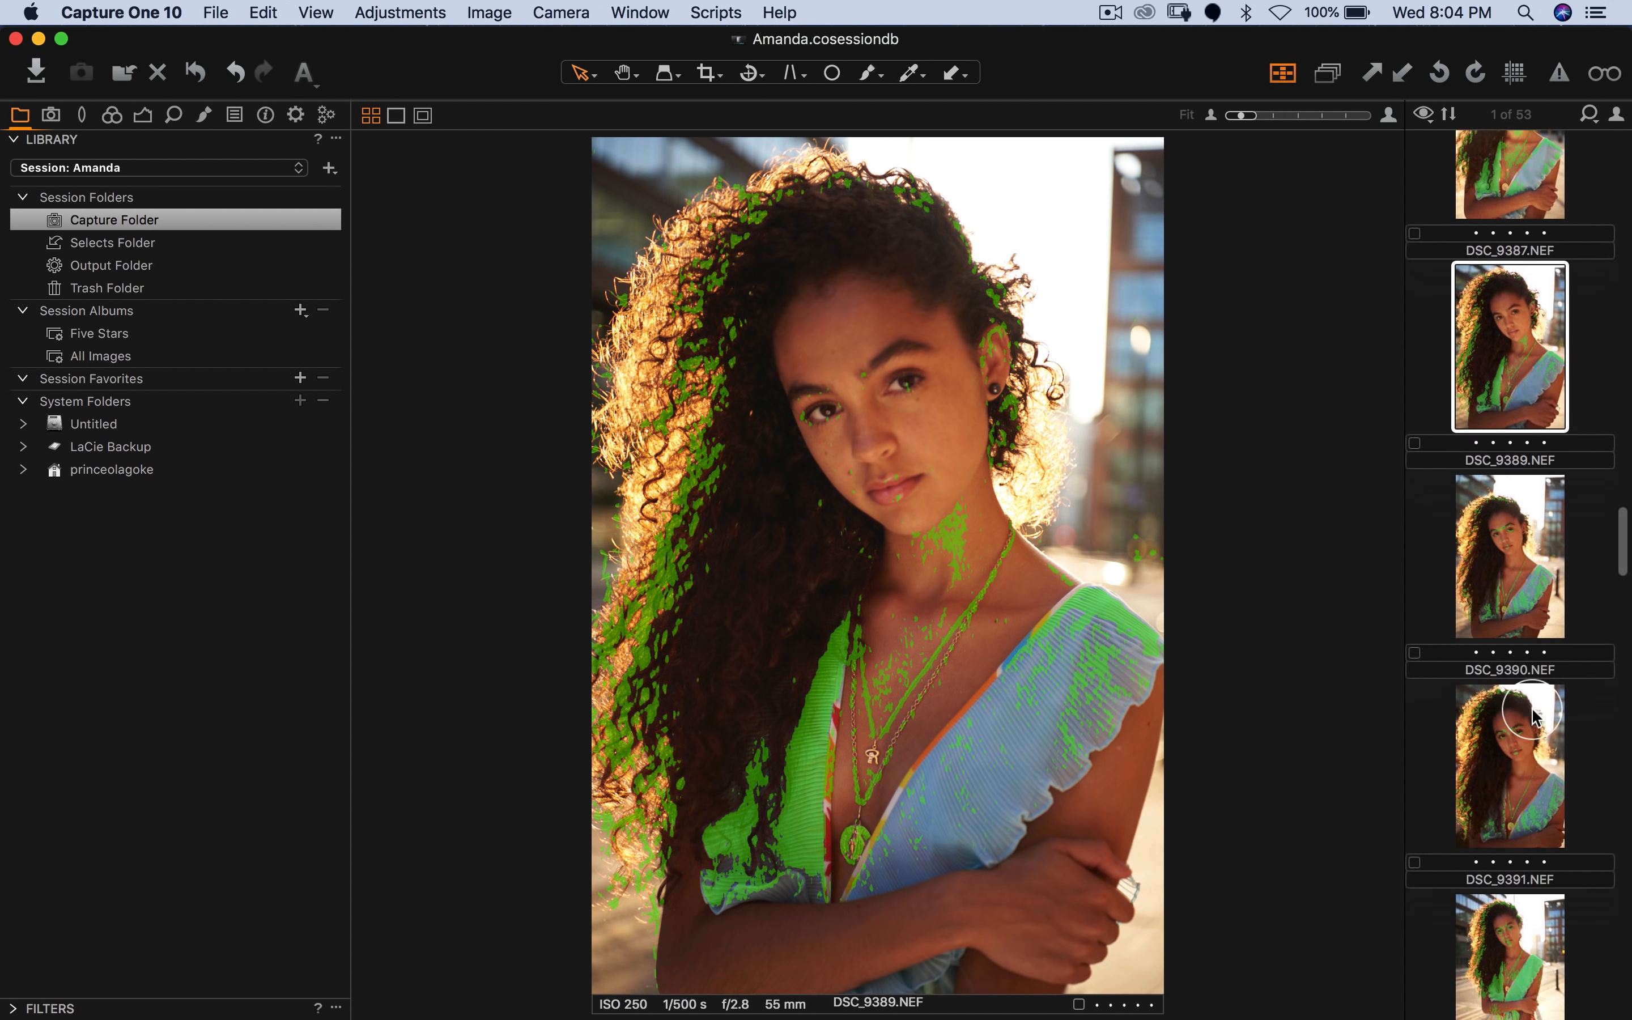
pyautogui.click(1536, 717)
pyautogui.scroll(-2, 1533, 717)
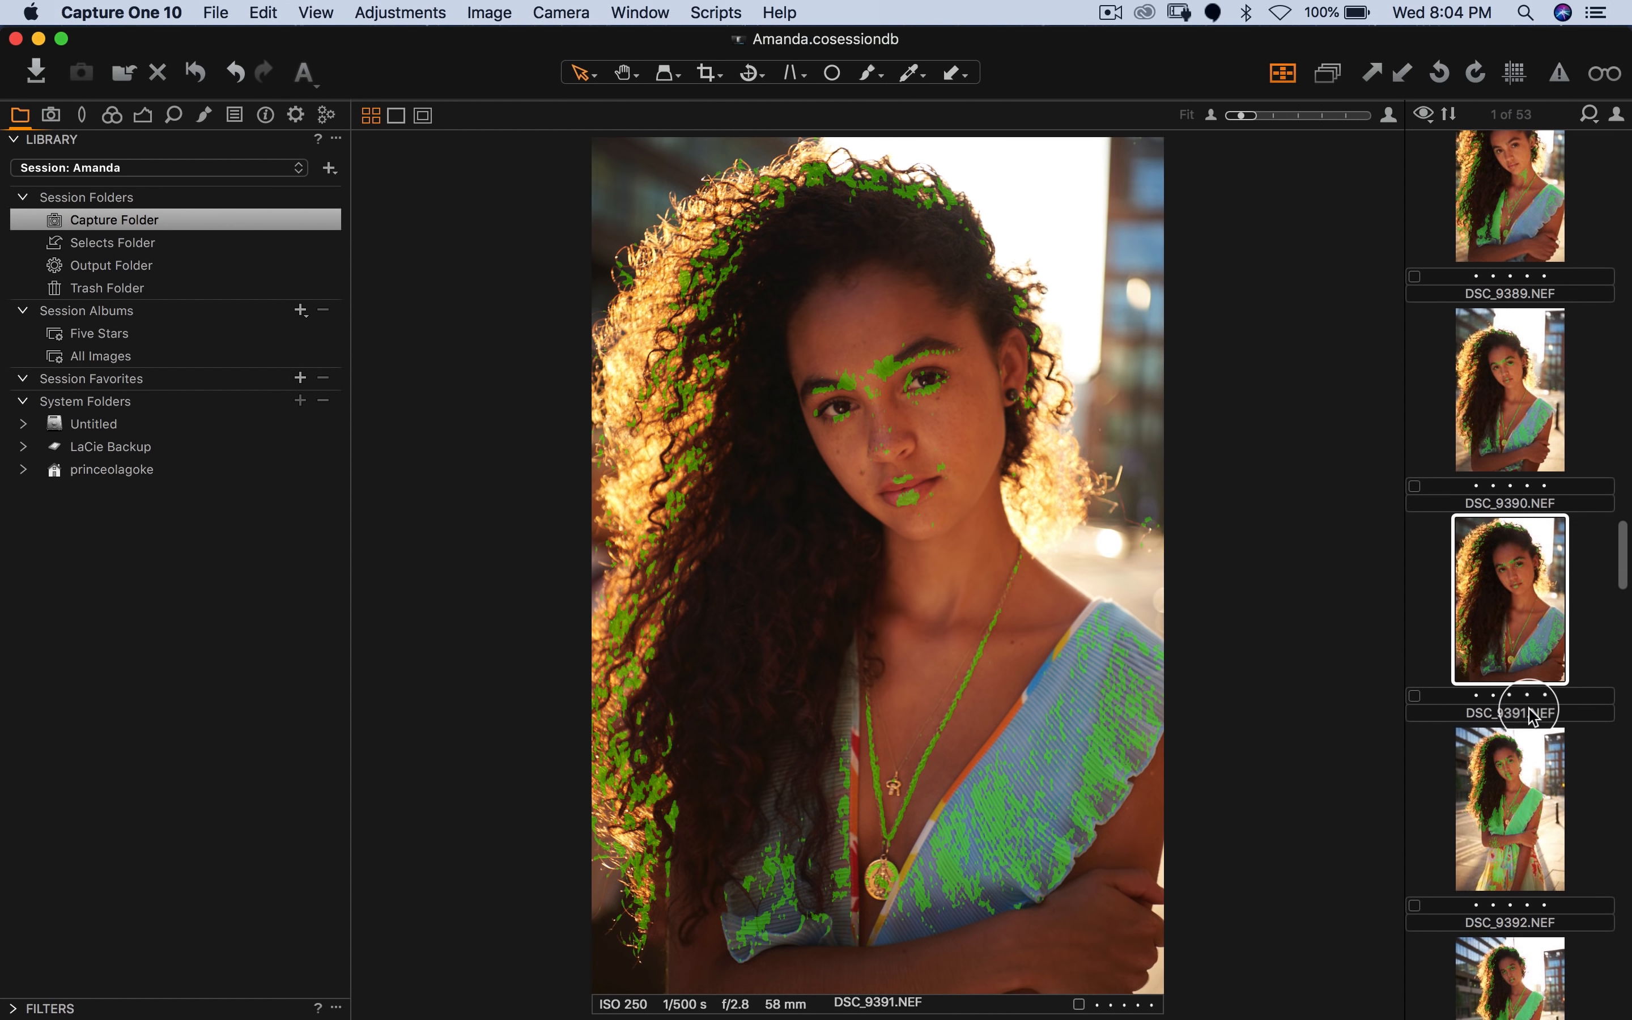
pyautogui.rightClick(1490, 600)
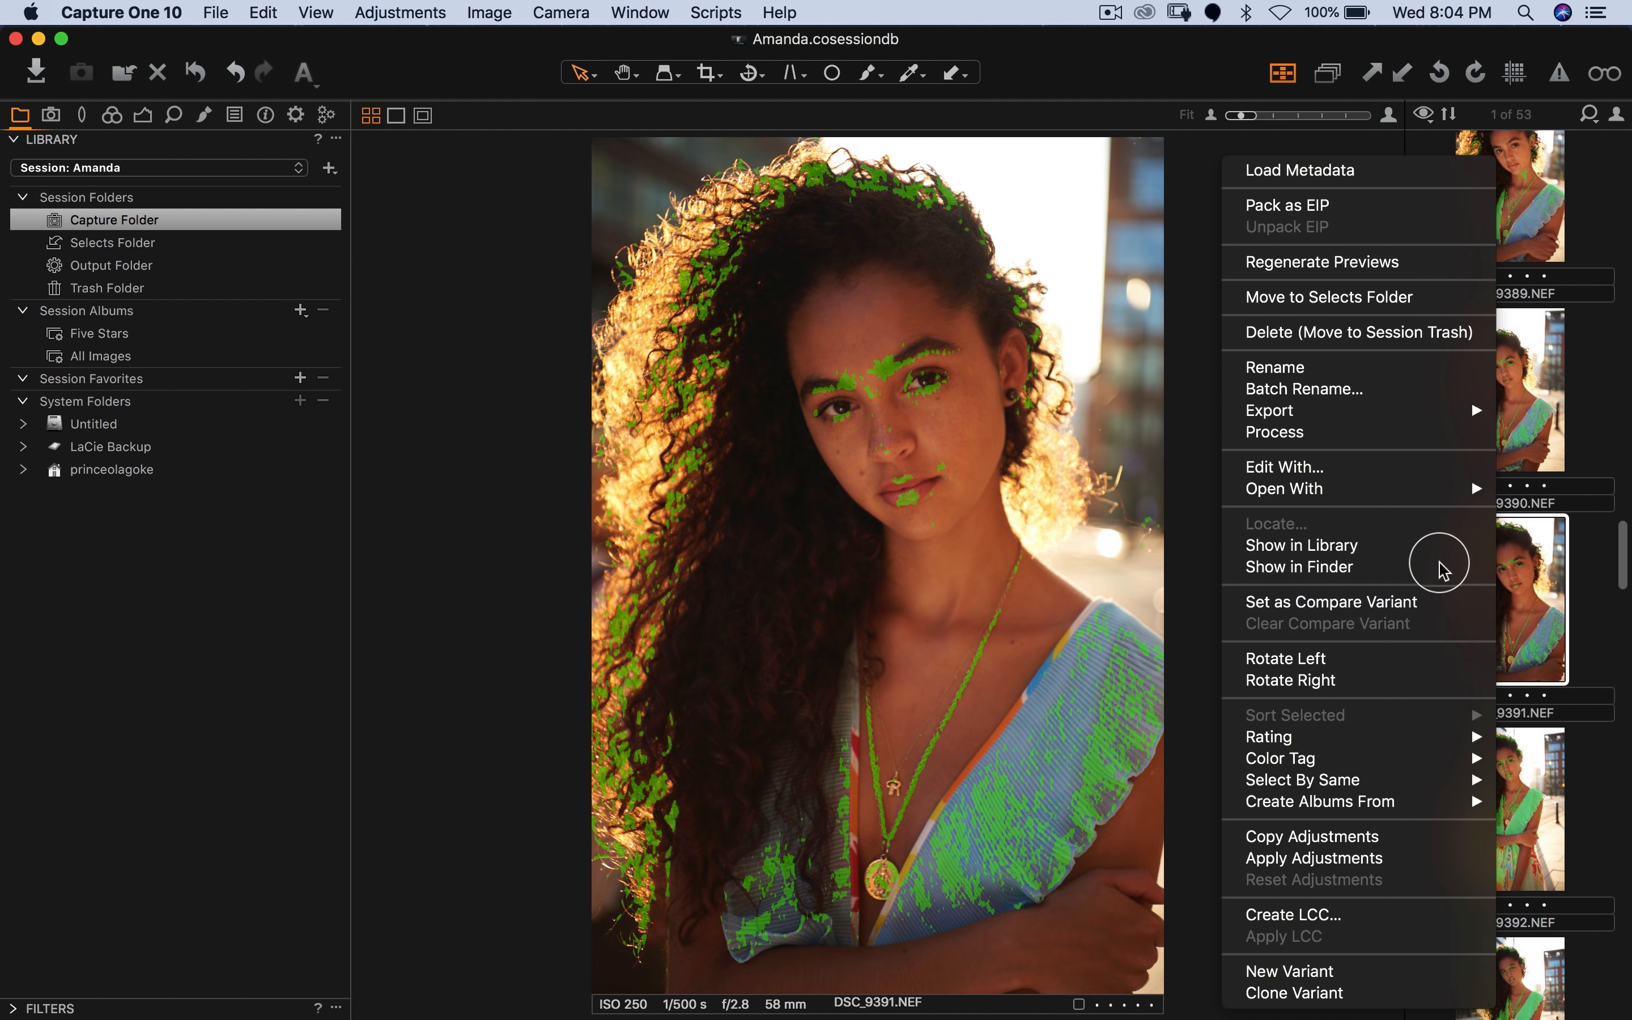
pyautogui.click(1308, 297)
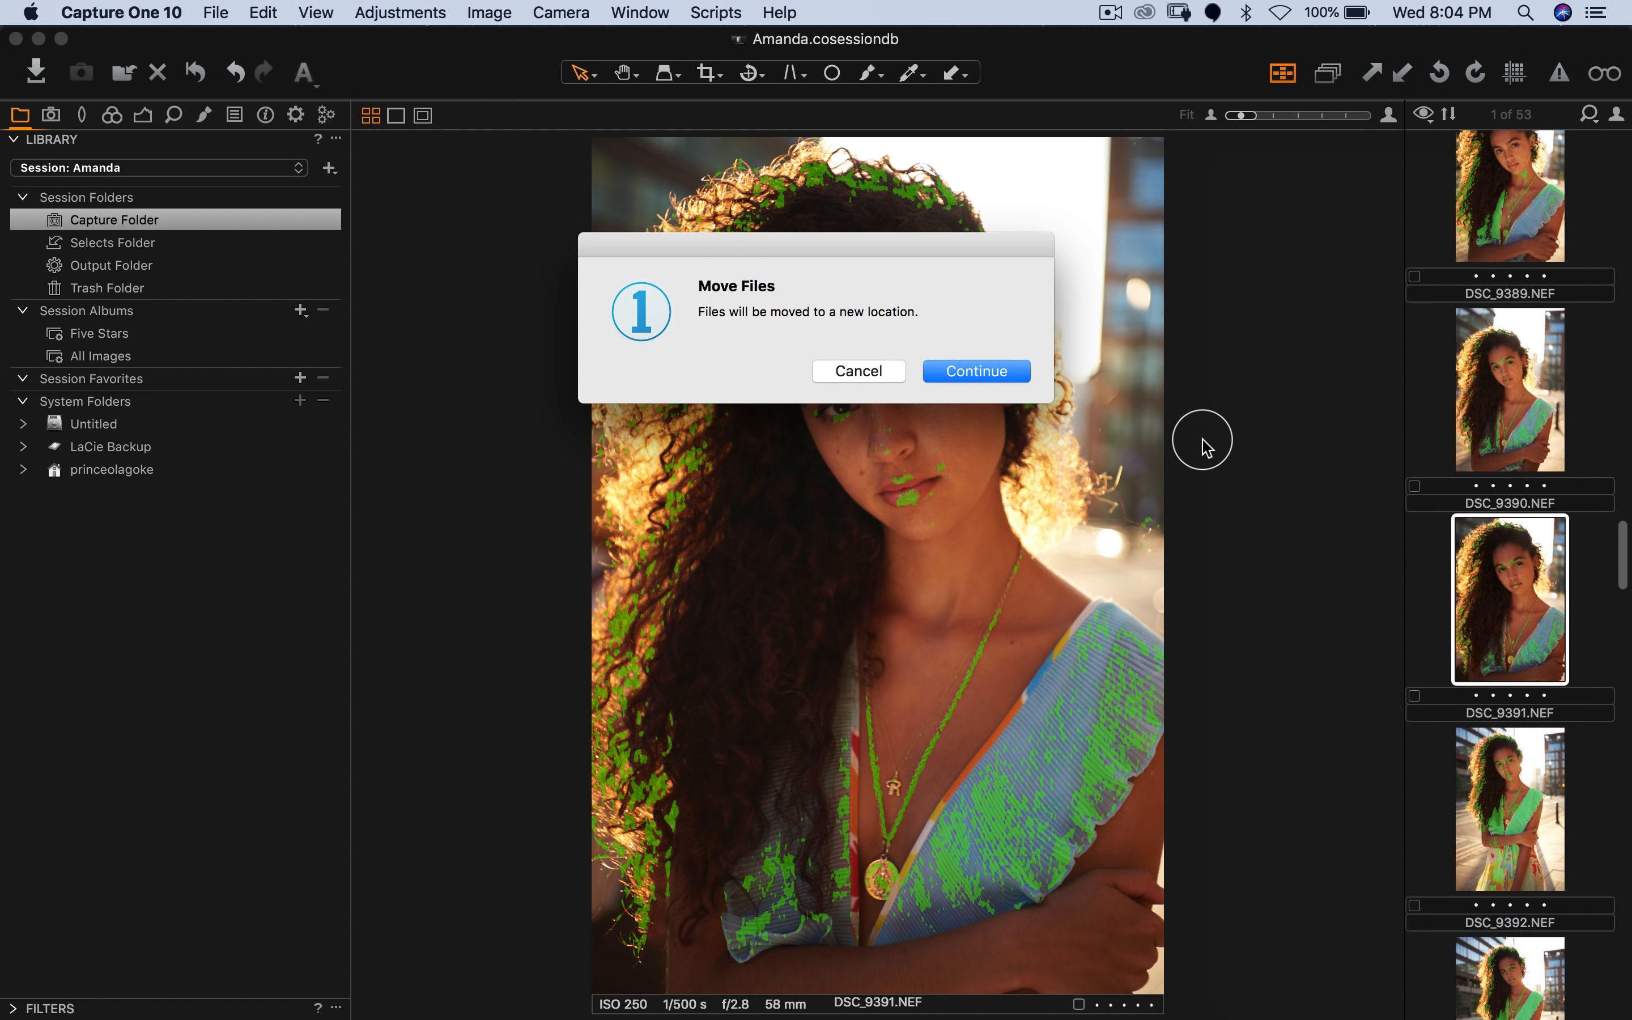
pyautogui.click(1003, 377)
# Step: Browse the following portraits and examine the focus mask on DSC_9405.NEF and DSC_9407.NEF
pyautogui.scroll(-5, 1496, 736)
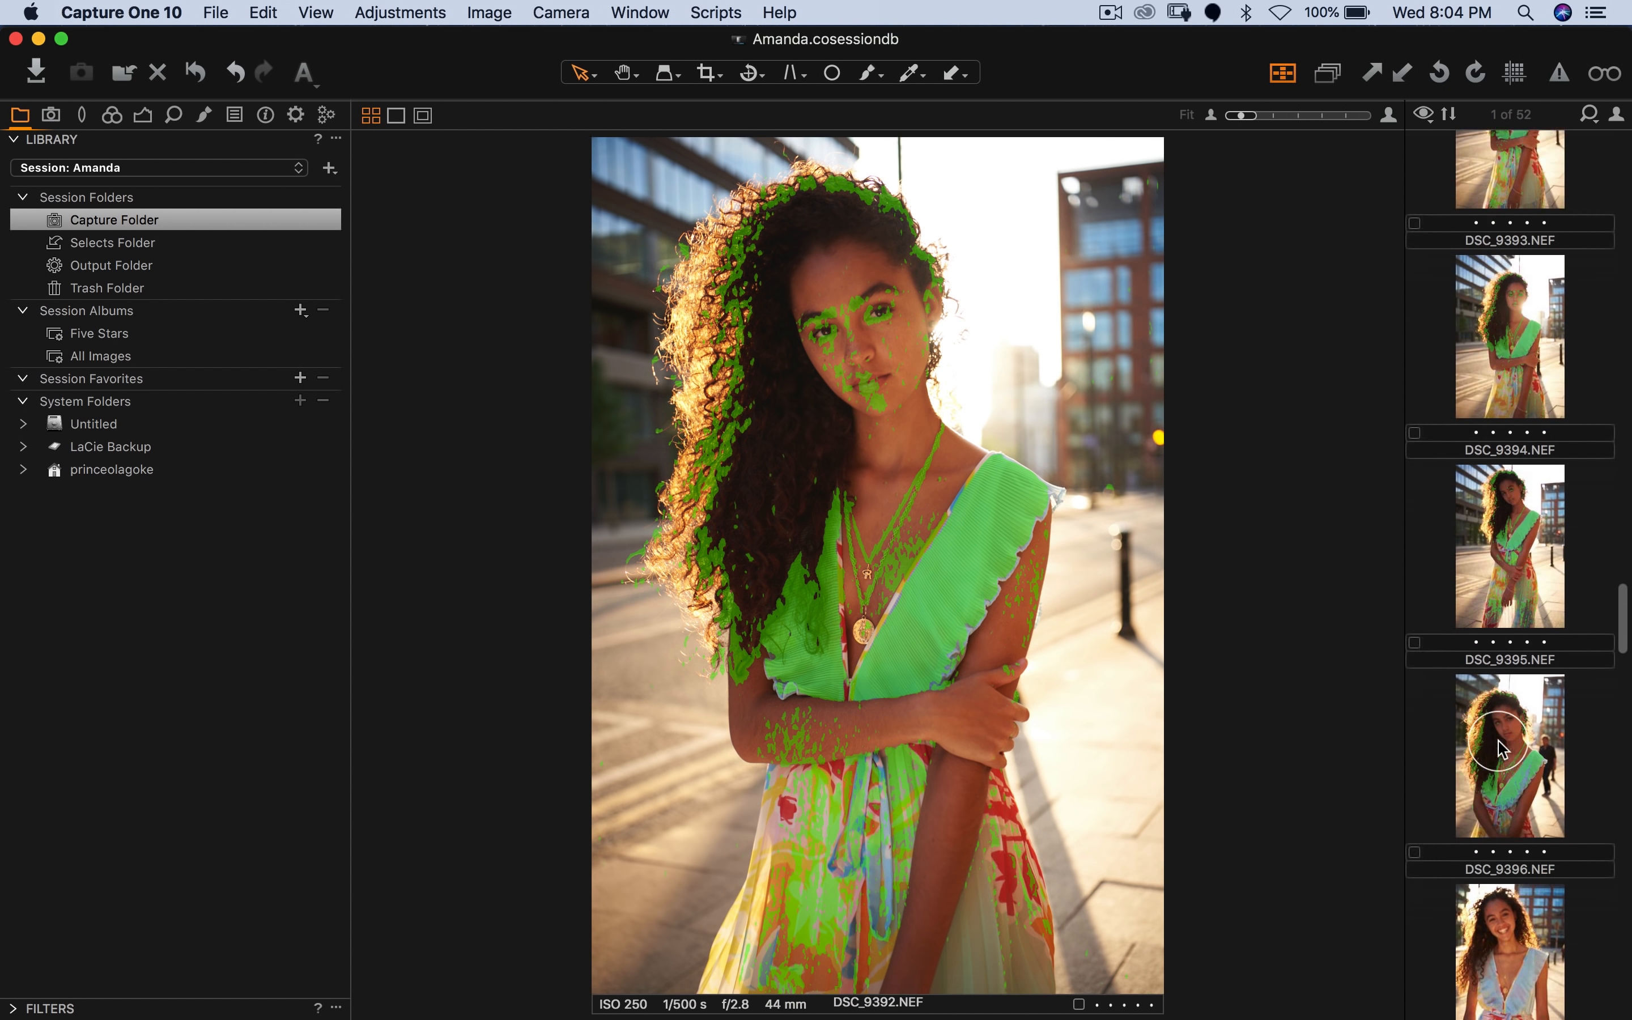
pyautogui.scroll(-5, 1500, 747)
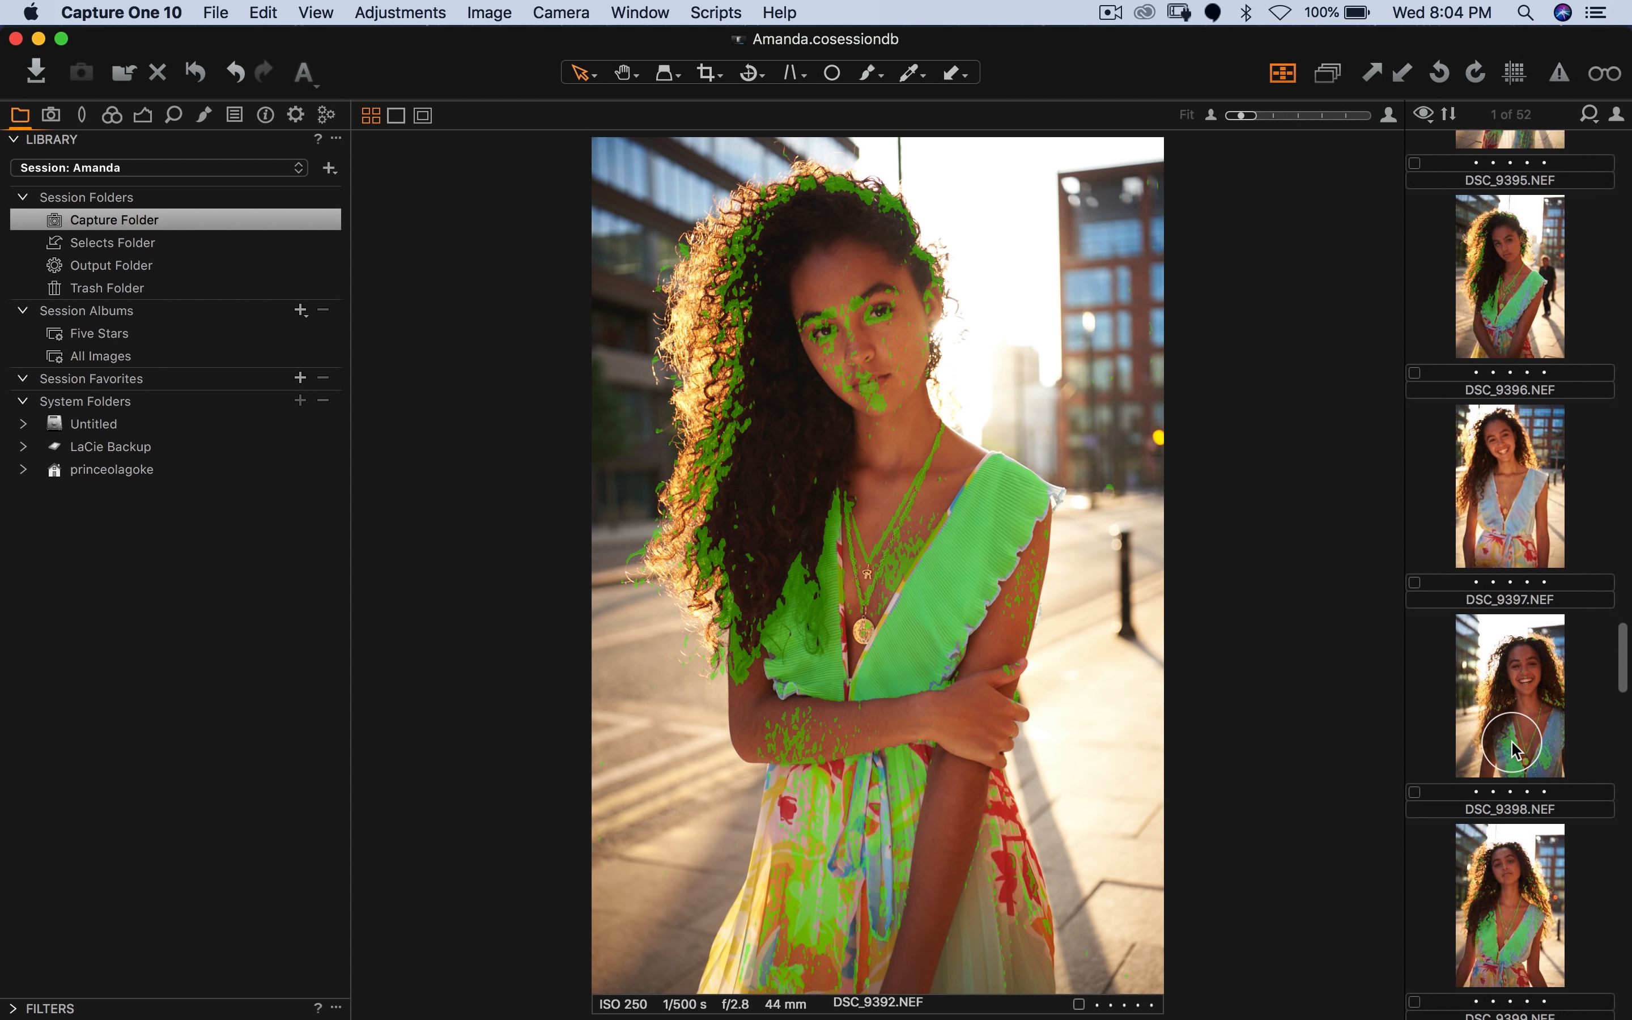
pyautogui.scroll(-3, 1511, 740)
pyautogui.scroll(-3, 1512, 740)
pyautogui.scroll(-8, 1513, 742)
pyautogui.scroll(-3, 1524, 749)
pyautogui.click(1510, 532)
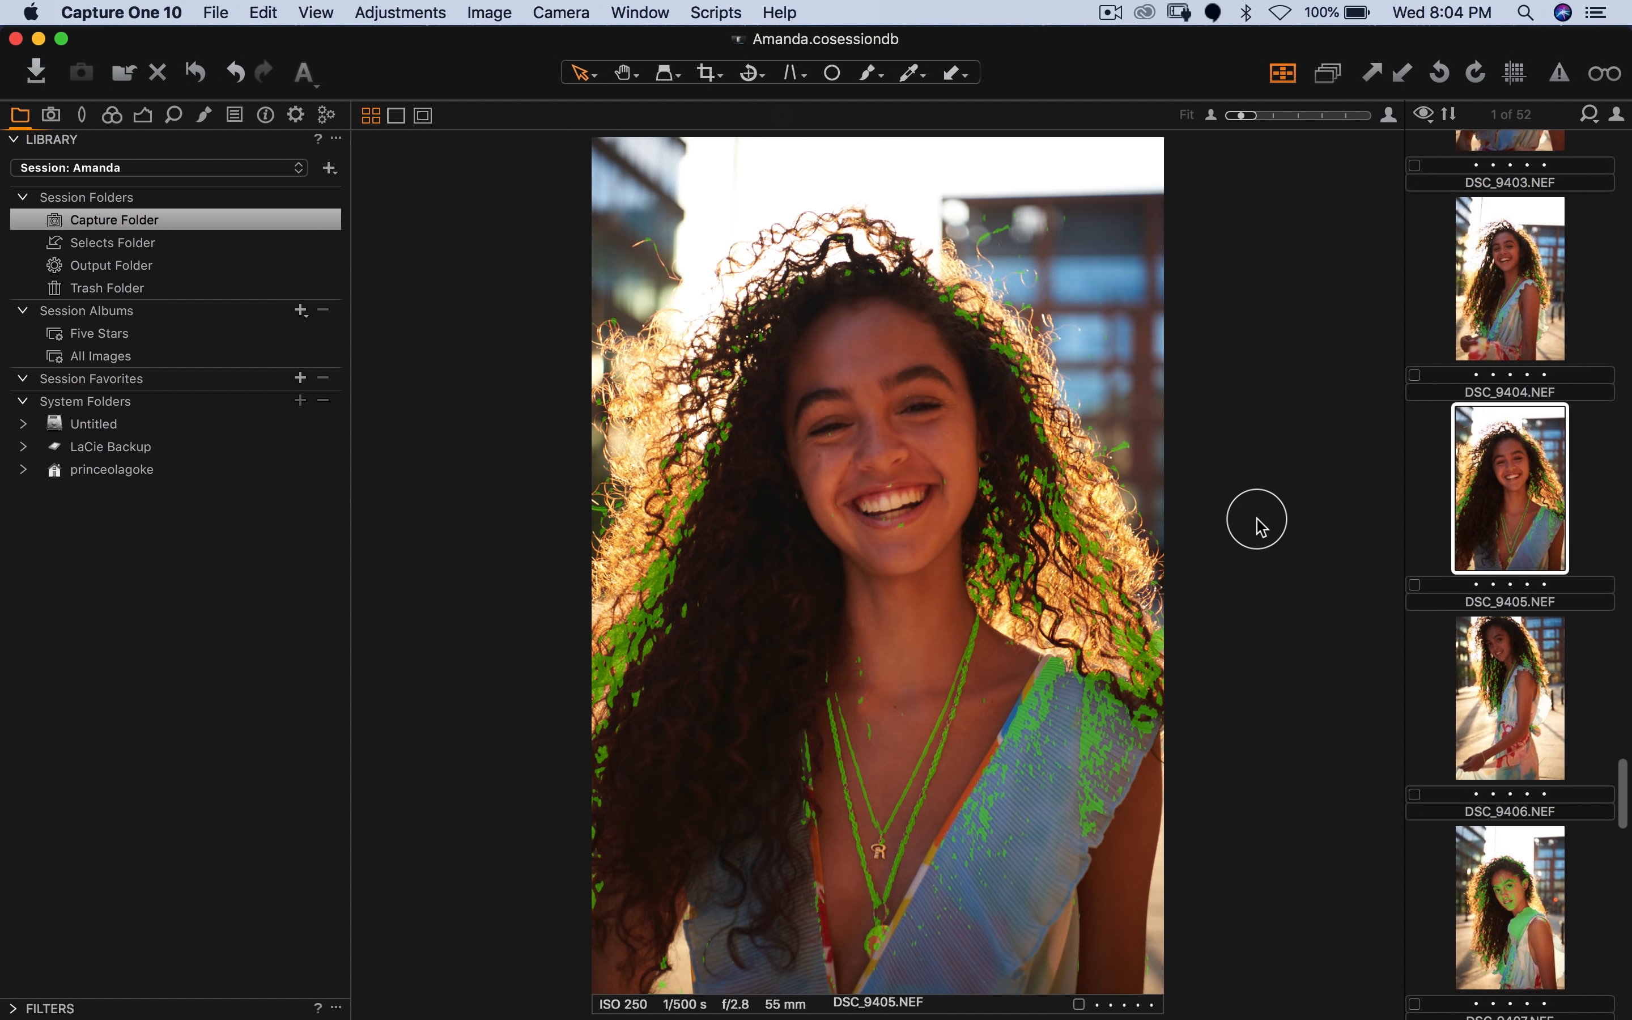
pyautogui.scroll(-1, 1475, 585)
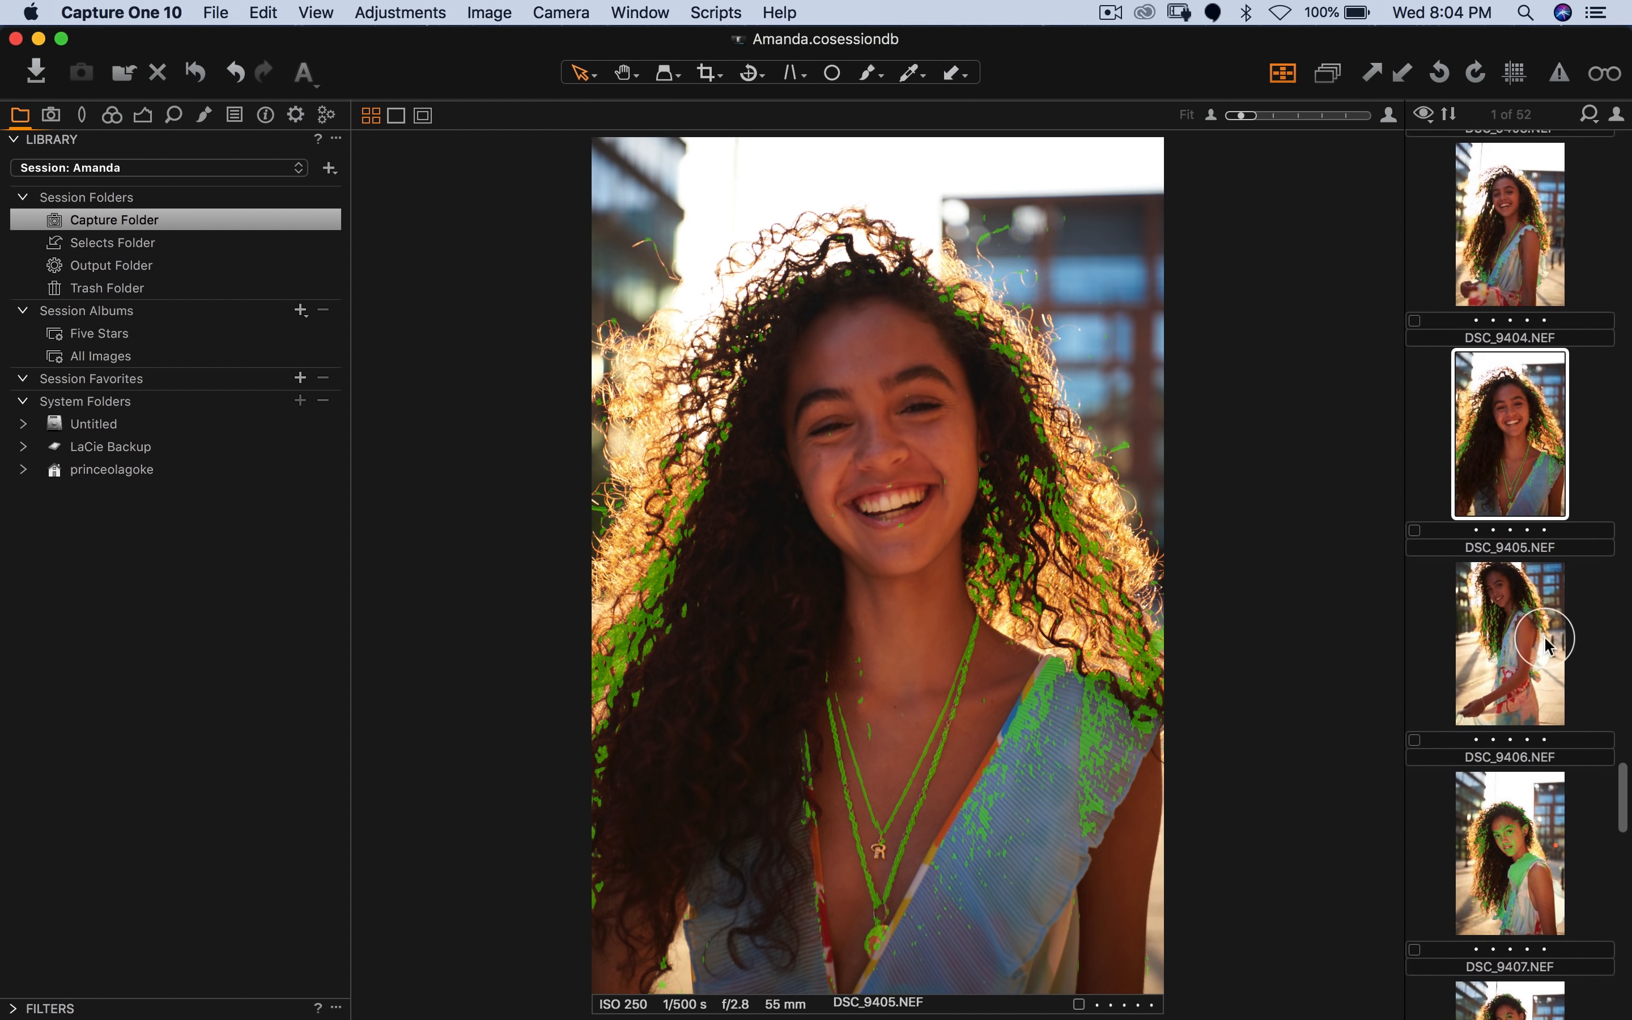
pyautogui.scroll(-3, 1547, 644)
pyautogui.click(1501, 668)
pyautogui.scroll(-2, 1486, 683)
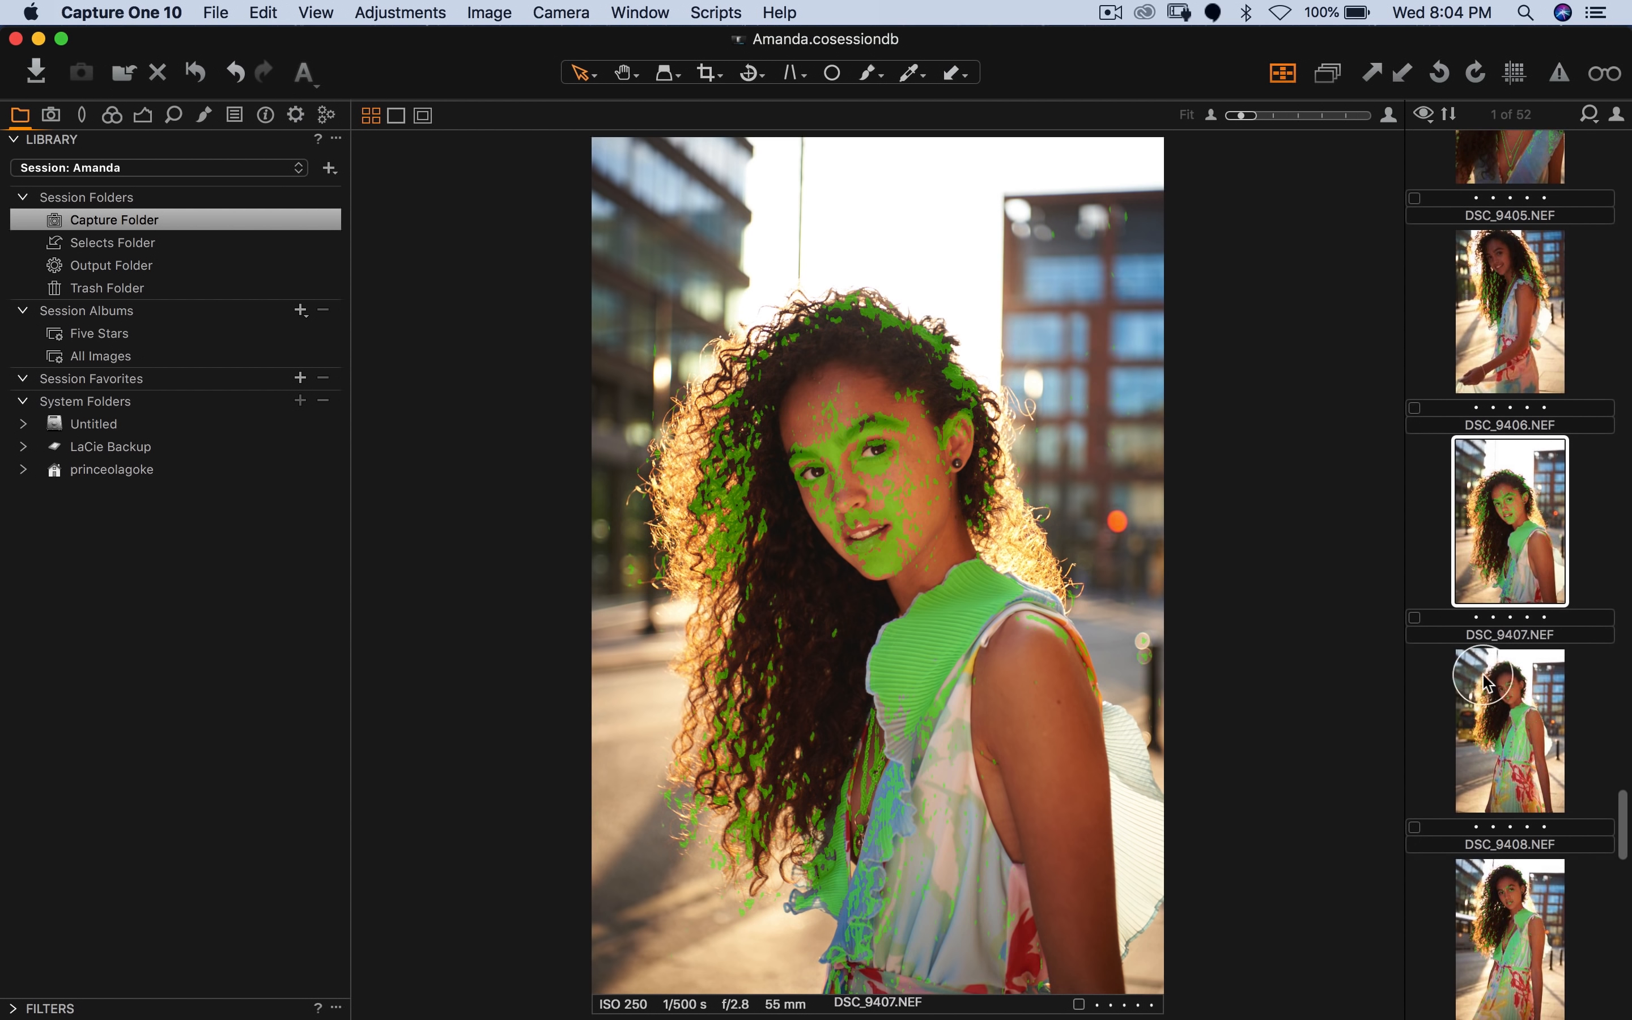
# Step: Browse on towards the last images and examine the focus mask on DSC_9416.NEF
pyautogui.scroll(-10, 1486, 683)
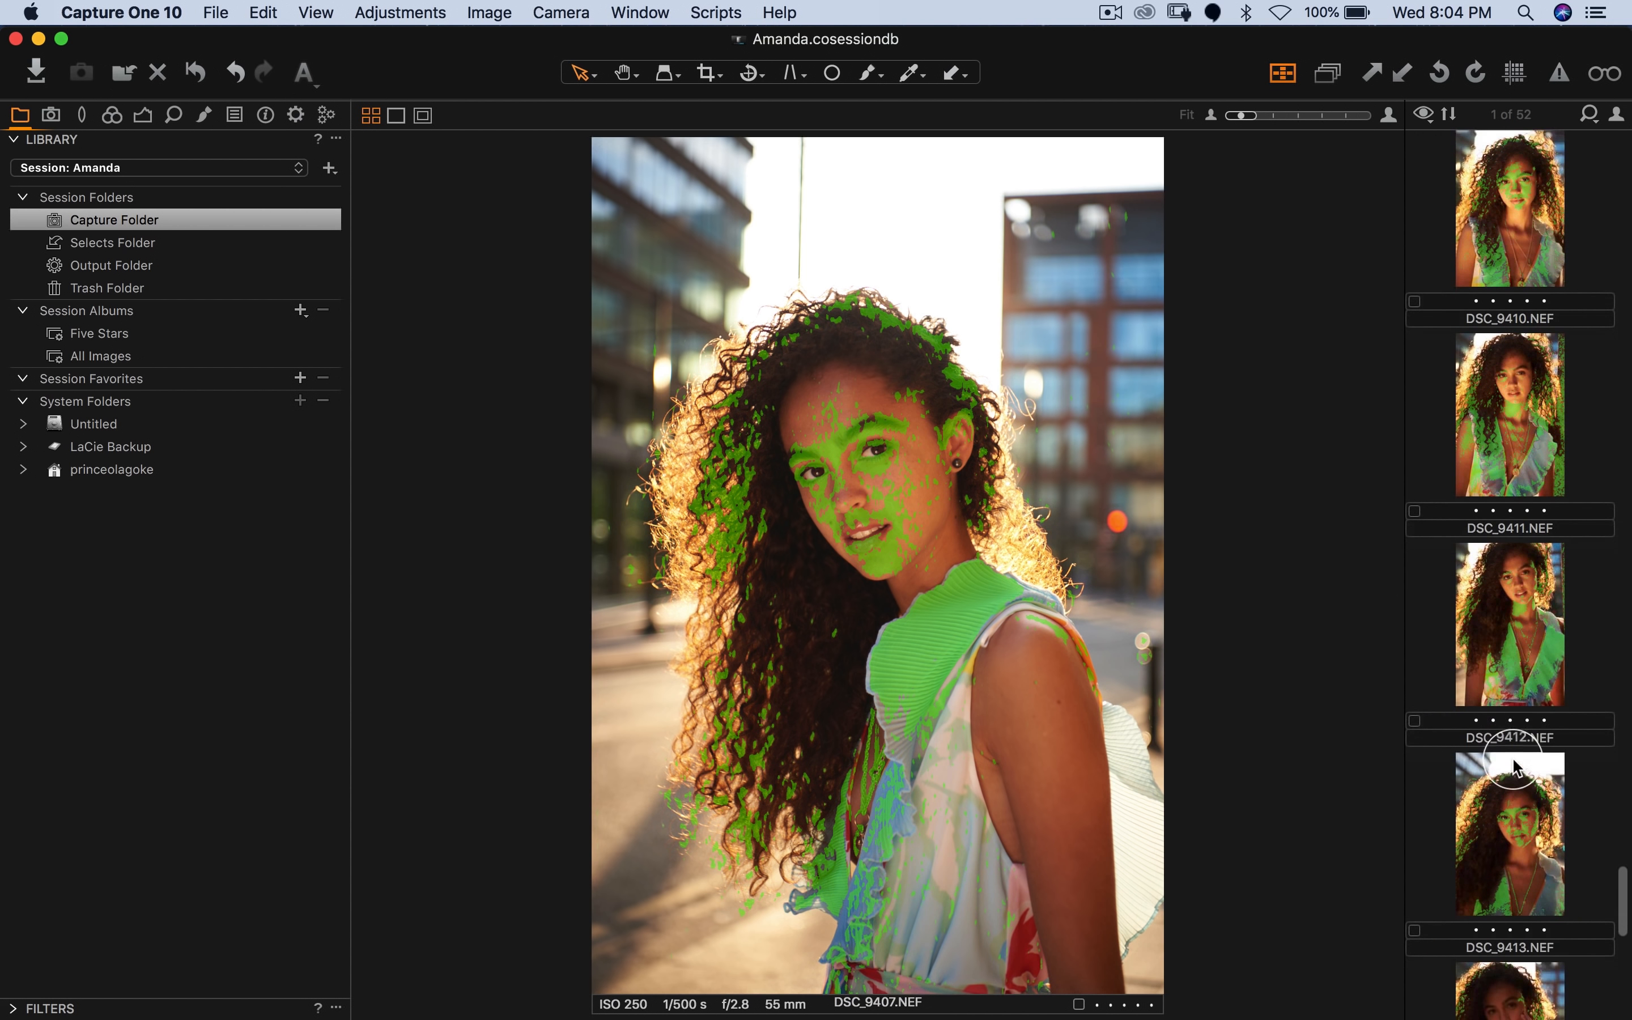
pyautogui.scroll(-8, 1514, 769)
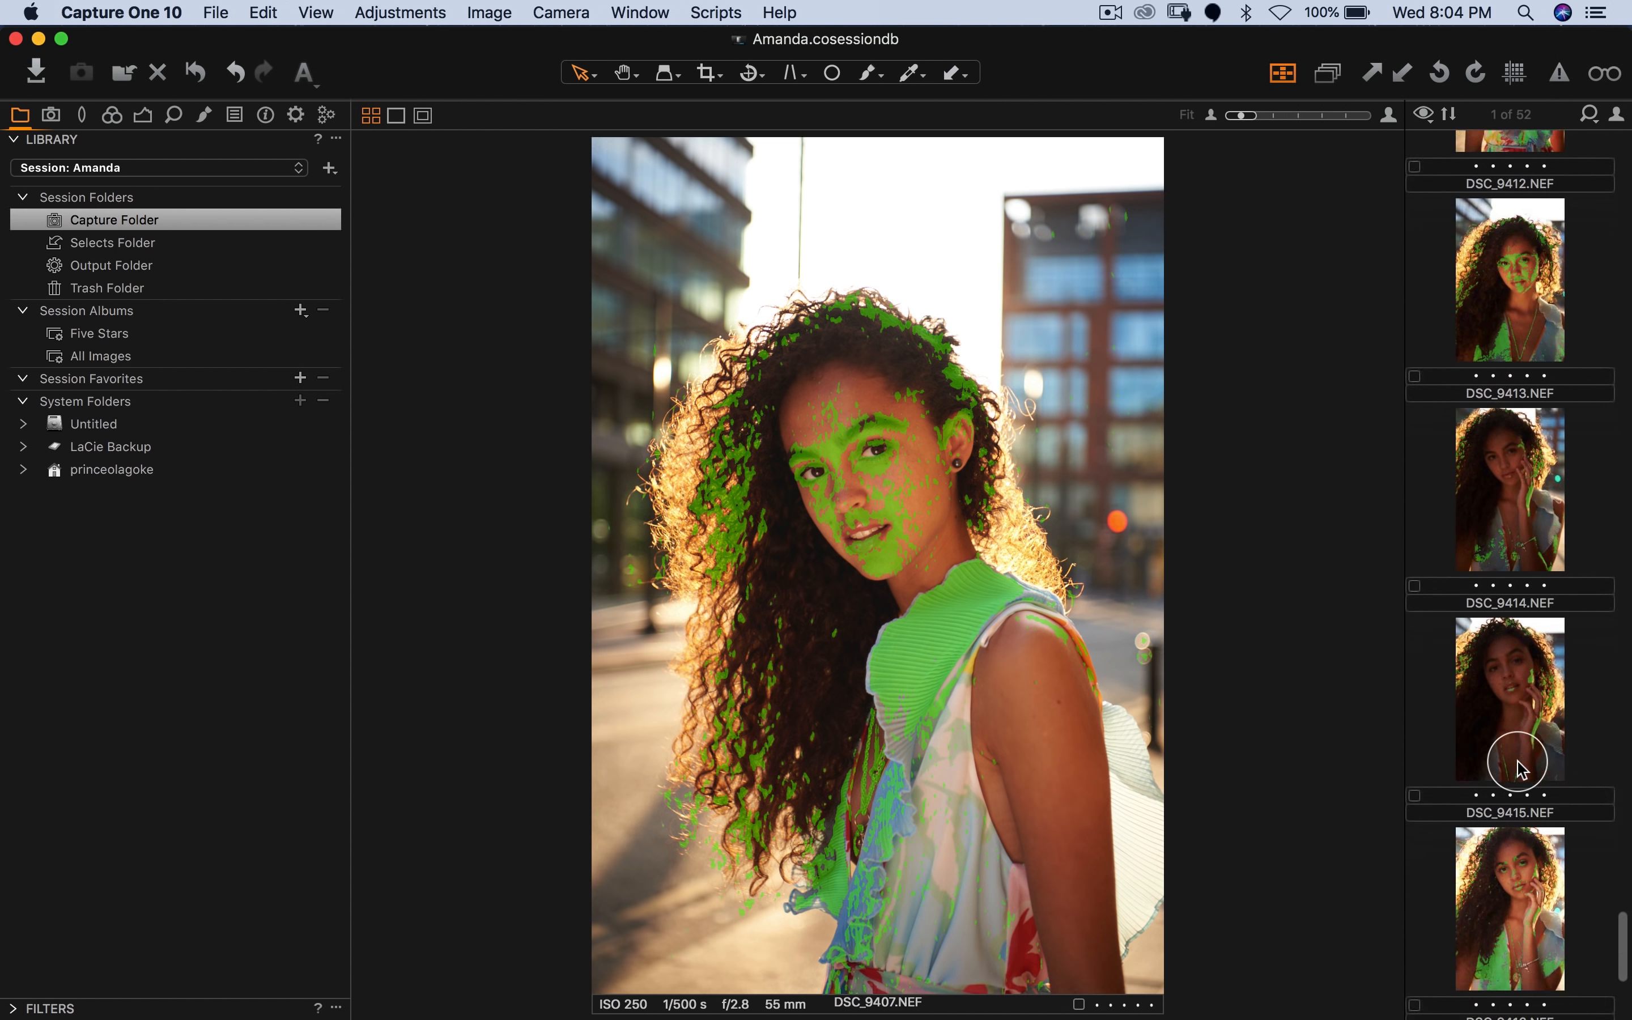
pyautogui.scroll(-8, 1523, 769)
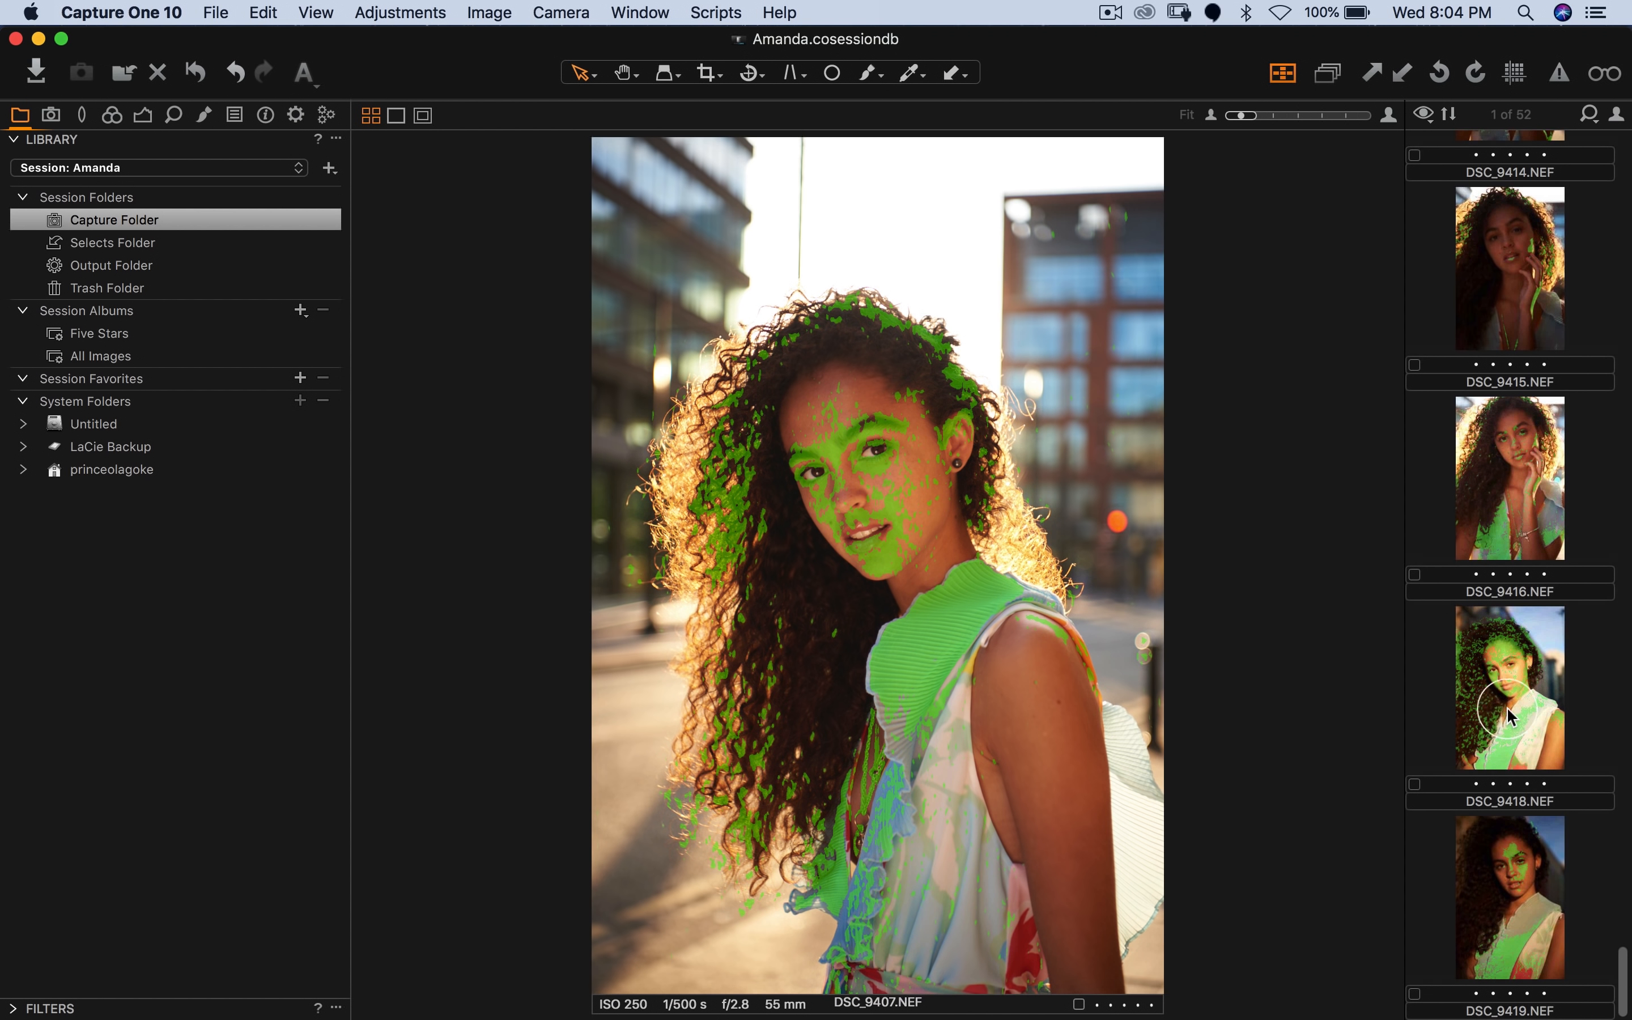
pyautogui.click(1508, 709)
pyautogui.click(1485, 533)
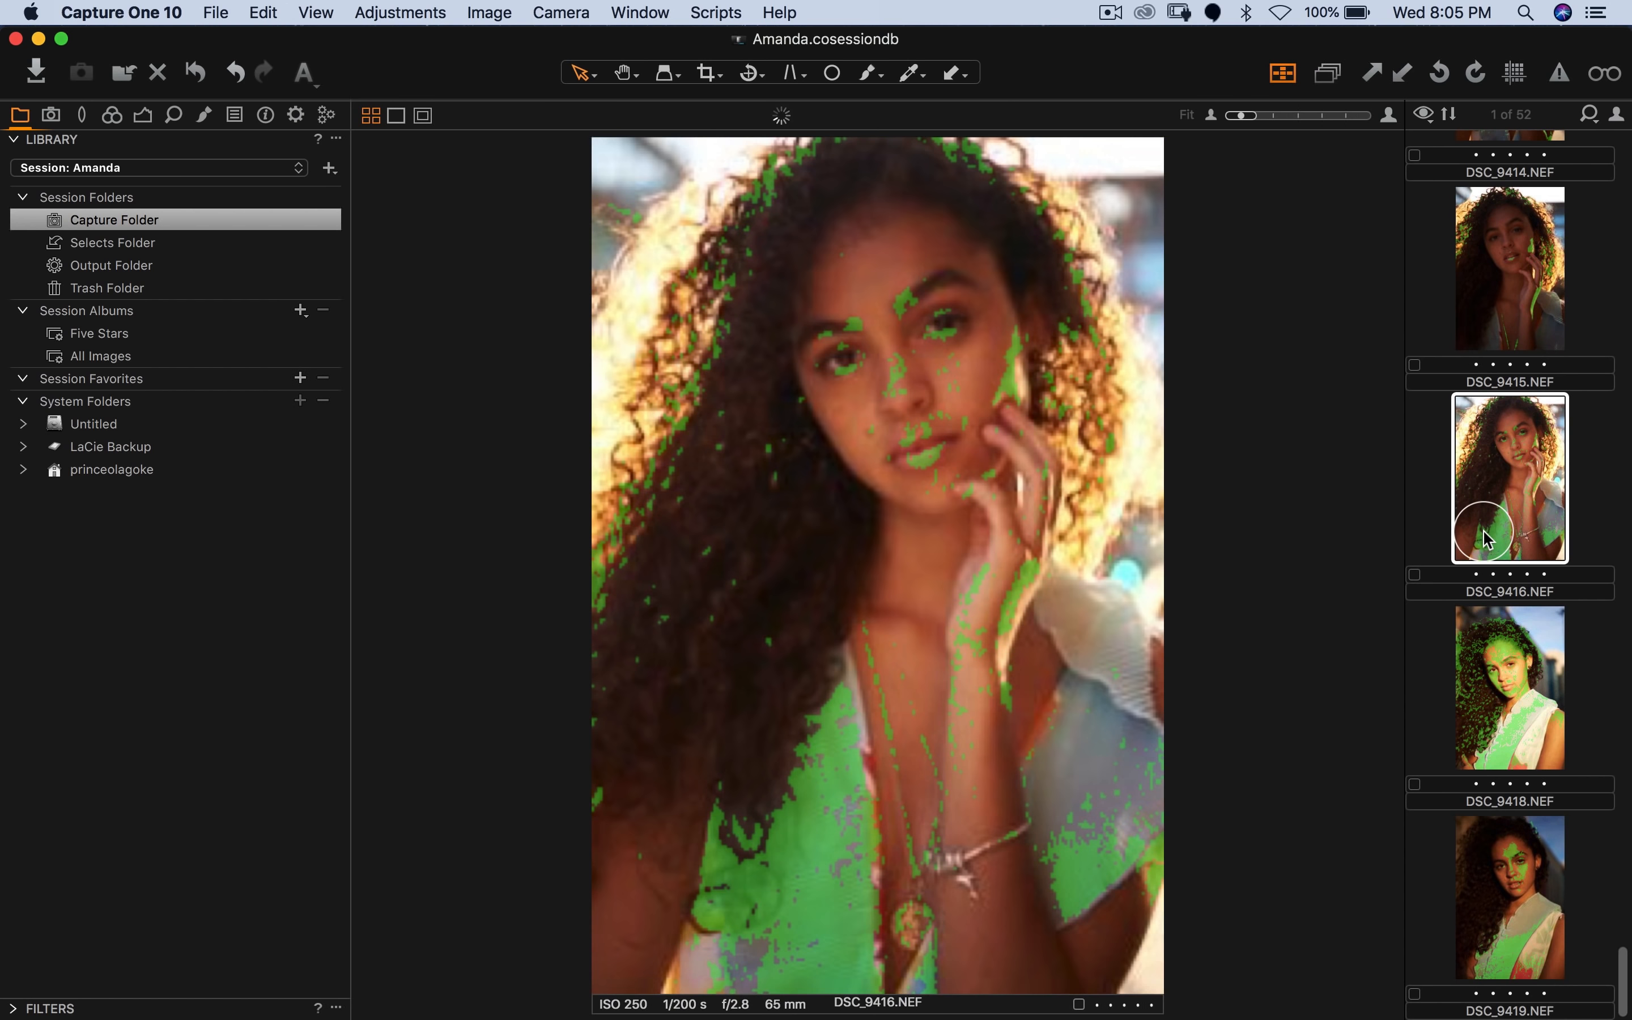
# Step: Move DSC_9416.NEF to the Selects Folder
pyautogui.rightClick(1480, 465)
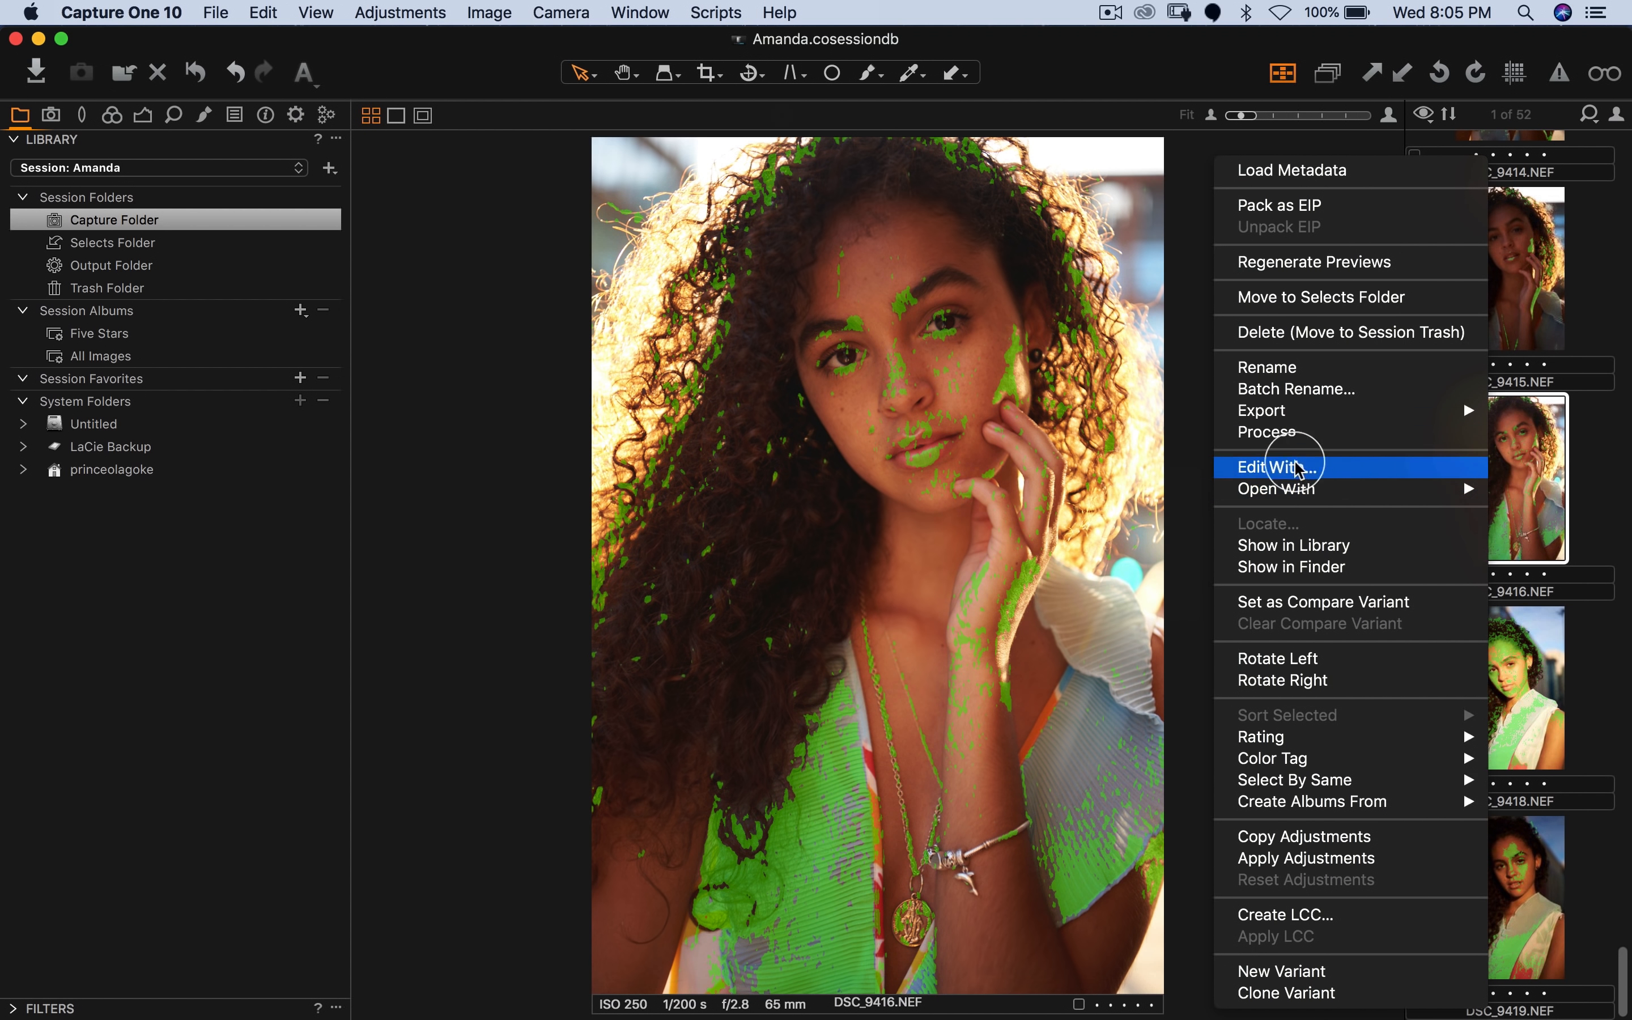
pyautogui.click(1331, 323)
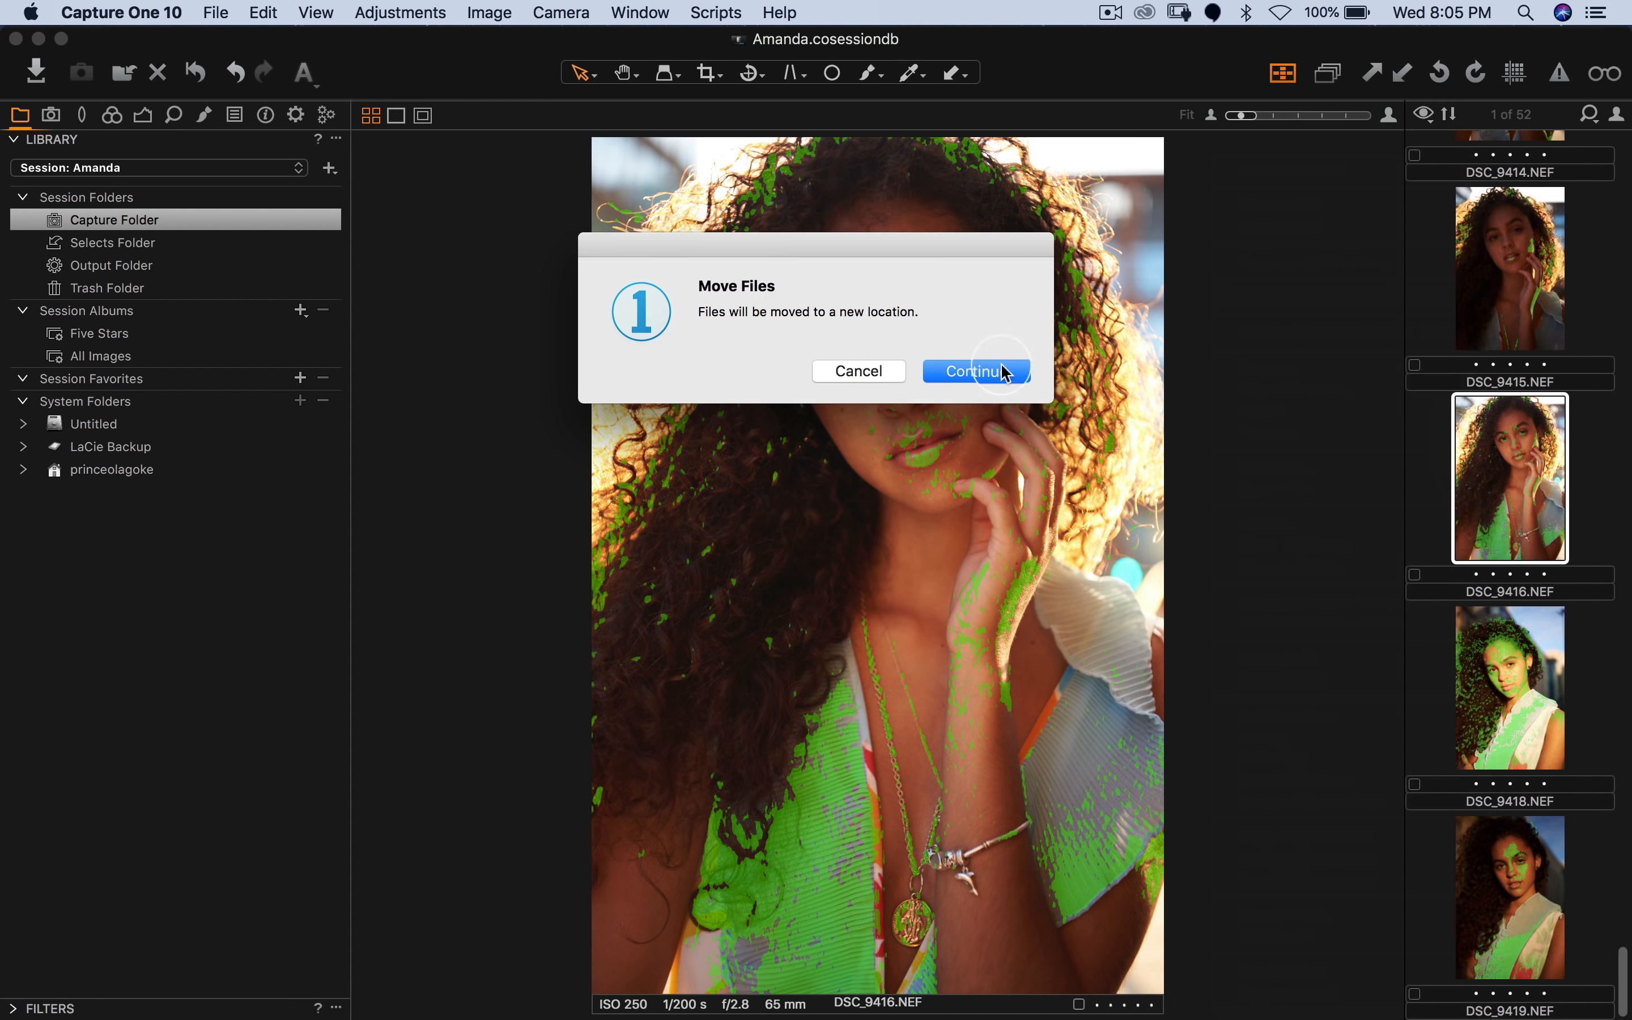
pyautogui.click(965, 376)
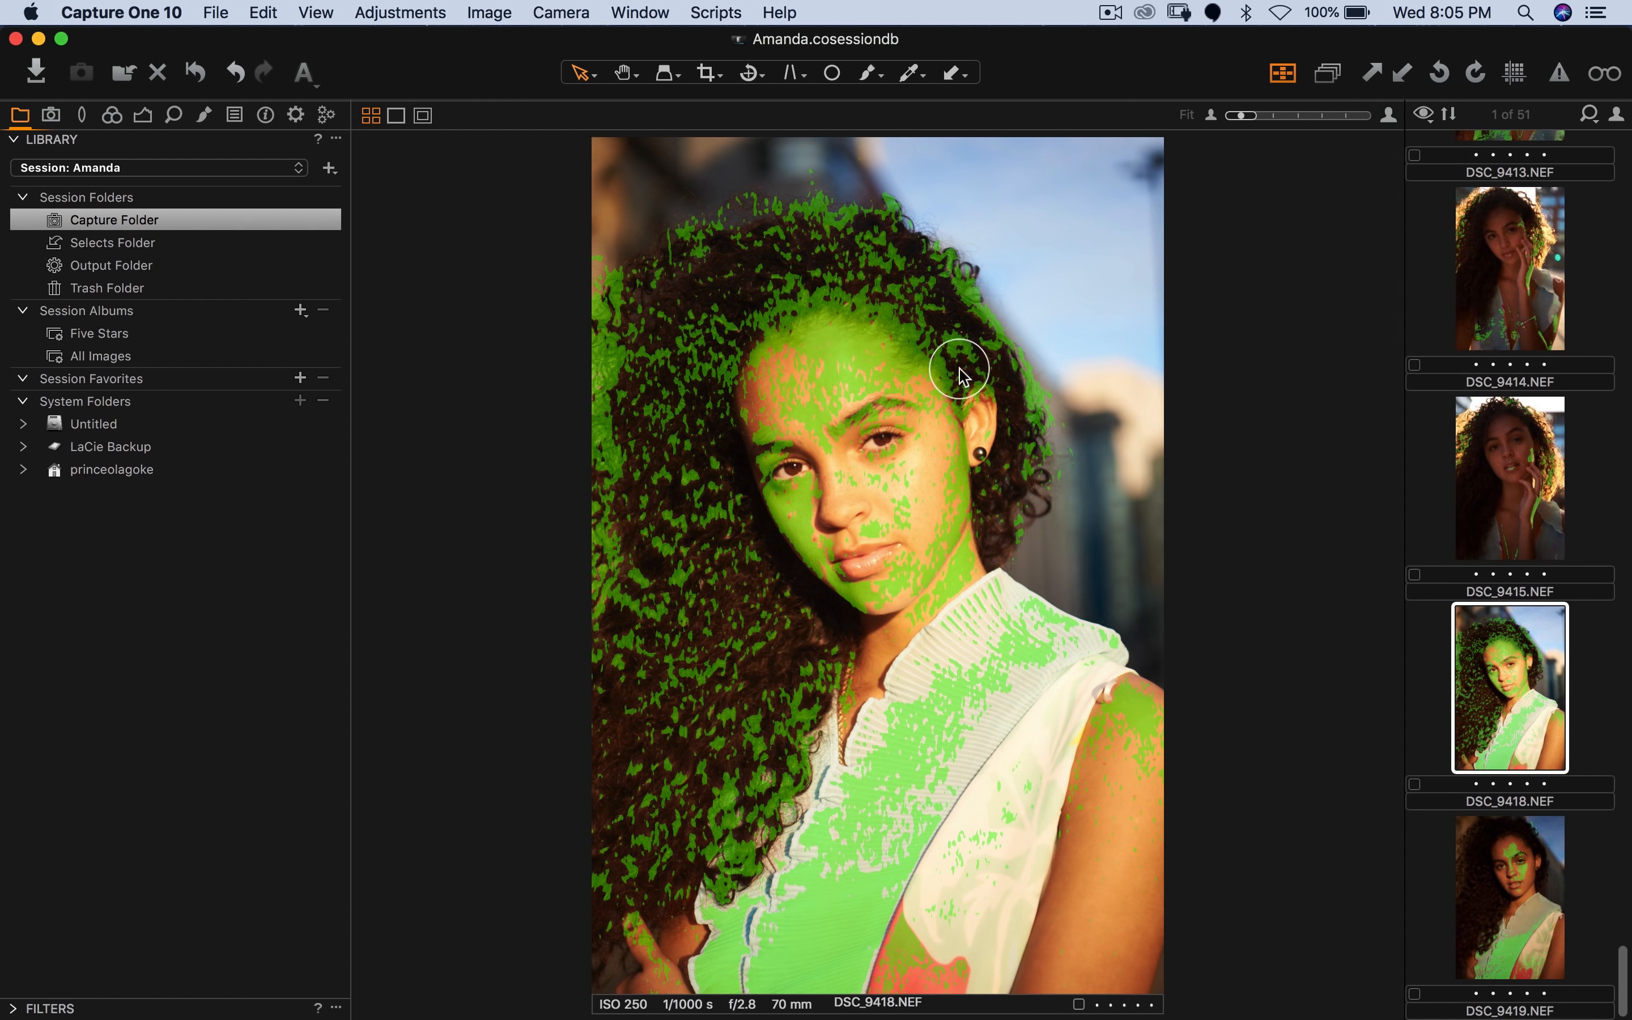
# Step: Turn off the focus mask and open the Selects Folder
pyautogui.click(1279, 80)
pyautogui.click(145, 243)
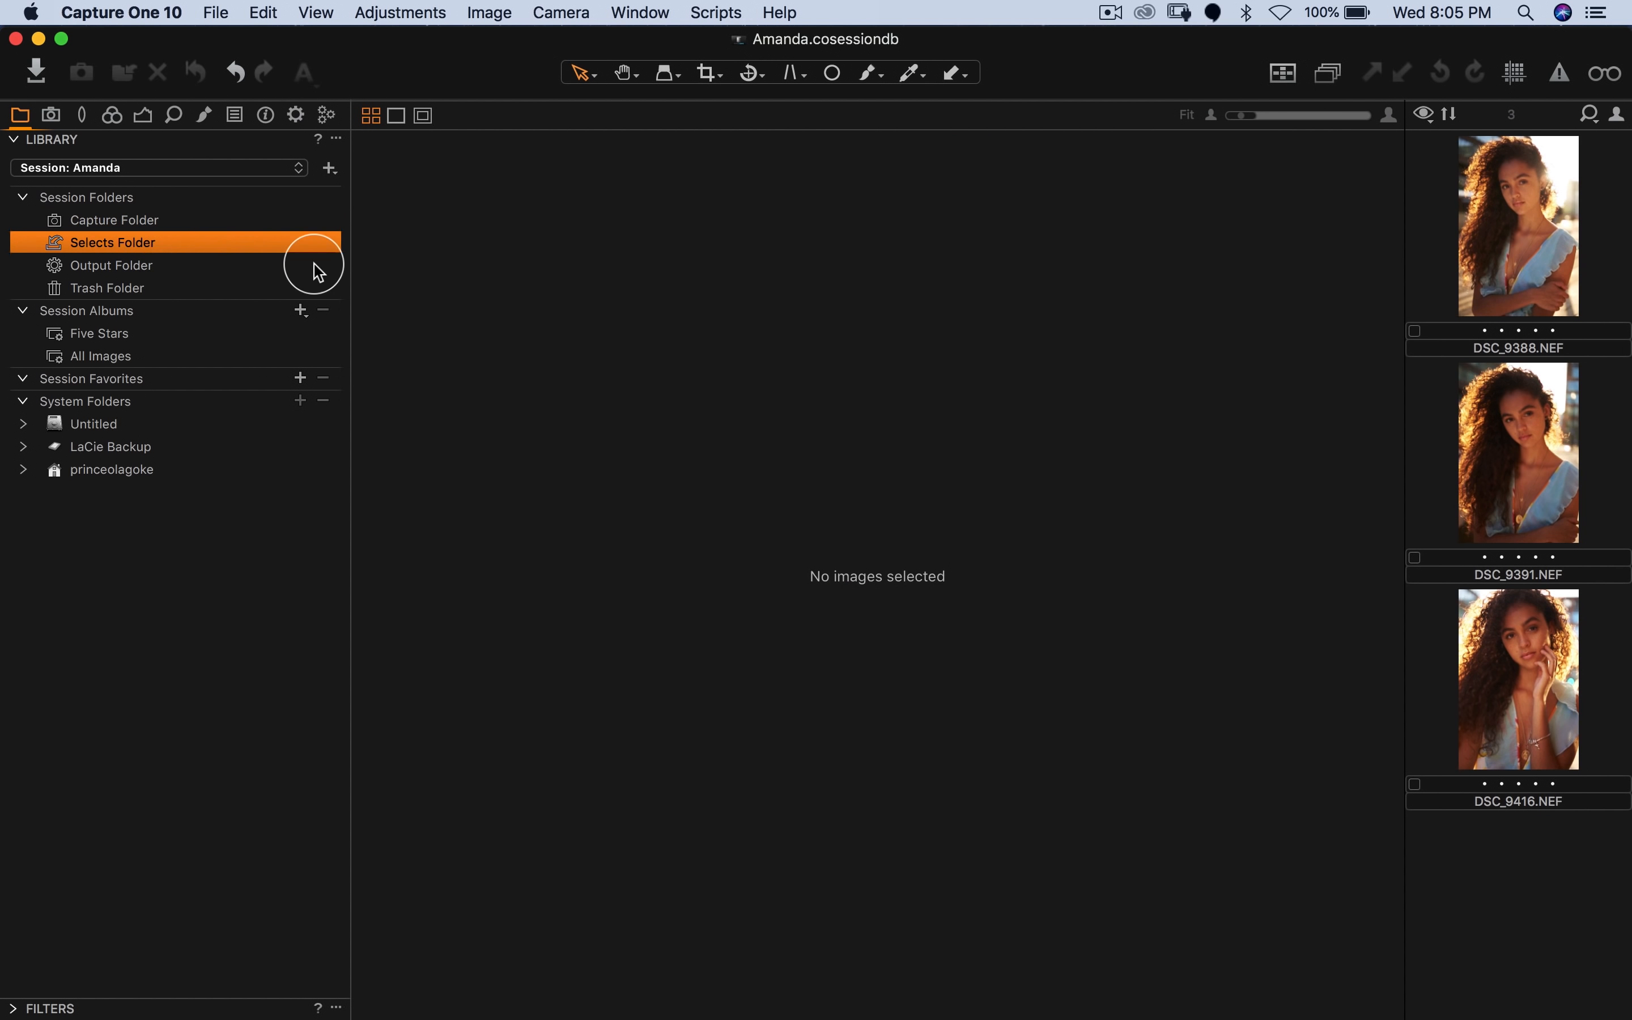
# Step: Compare the selected portraits DSC_9388.NEF, DSC_9391.NEF and DSC_9416.NEF, ending on DSC_9416.NEF
pyautogui.click(1518, 594)
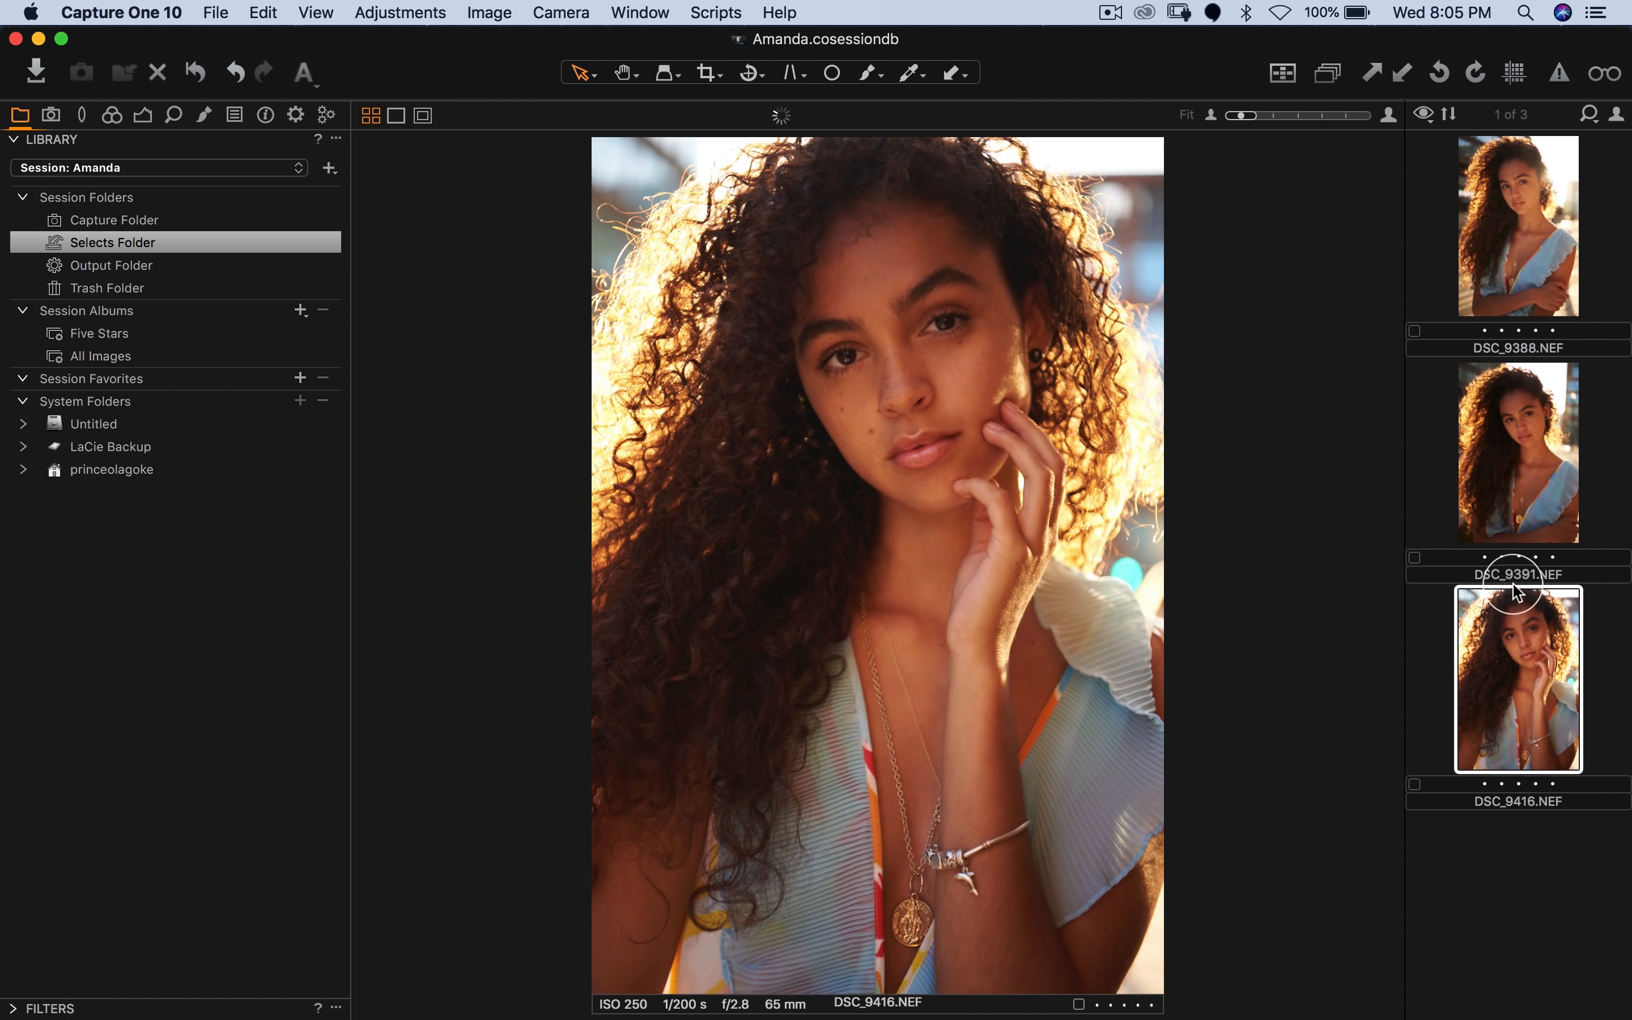
pyautogui.click(1457, 297)
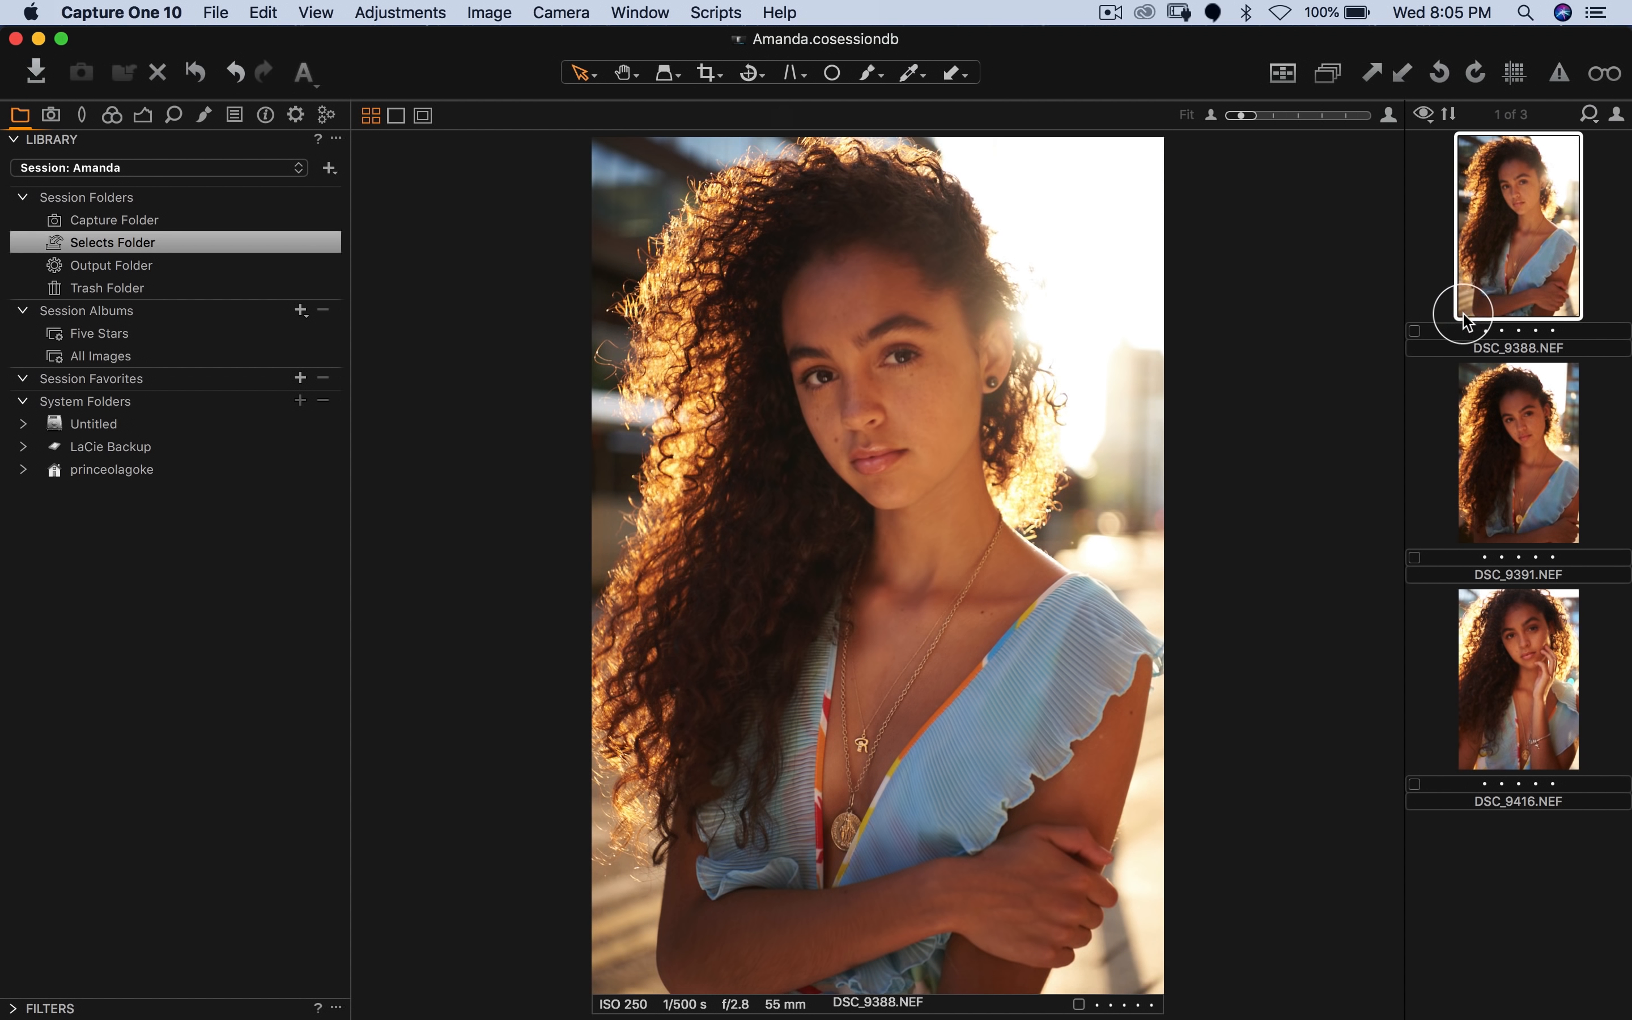
pyautogui.click(1525, 417)
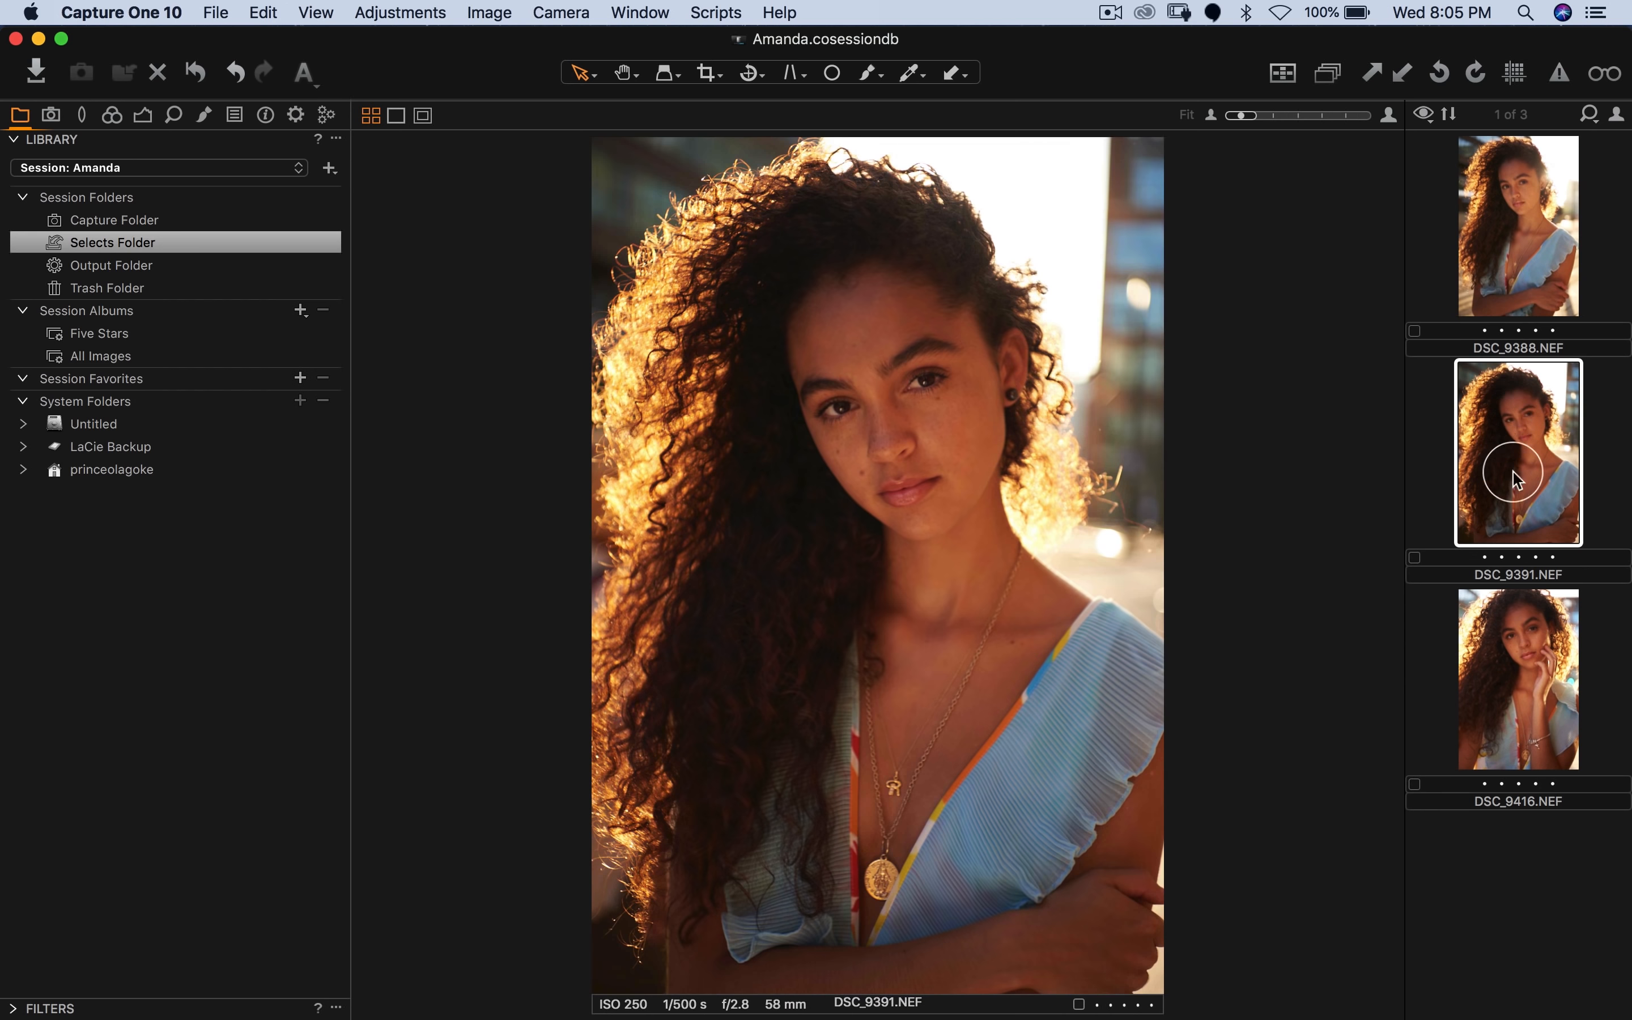
pyautogui.click(1529, 641)
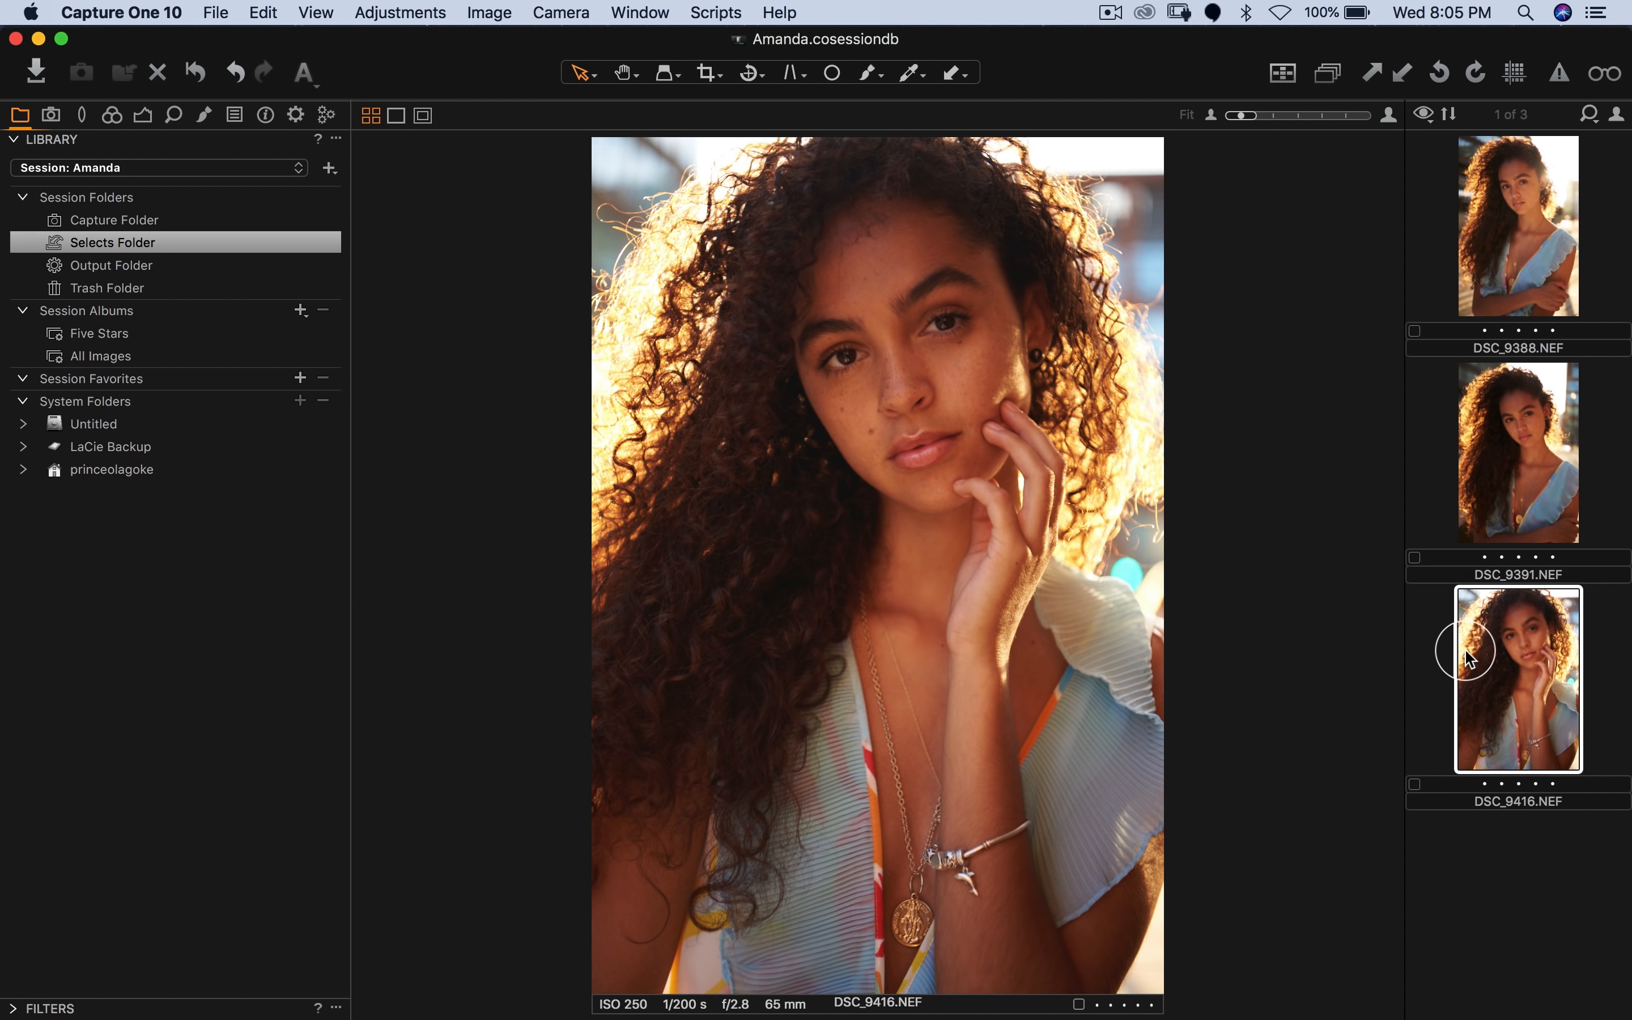
pyautogui.click(1498, 479)
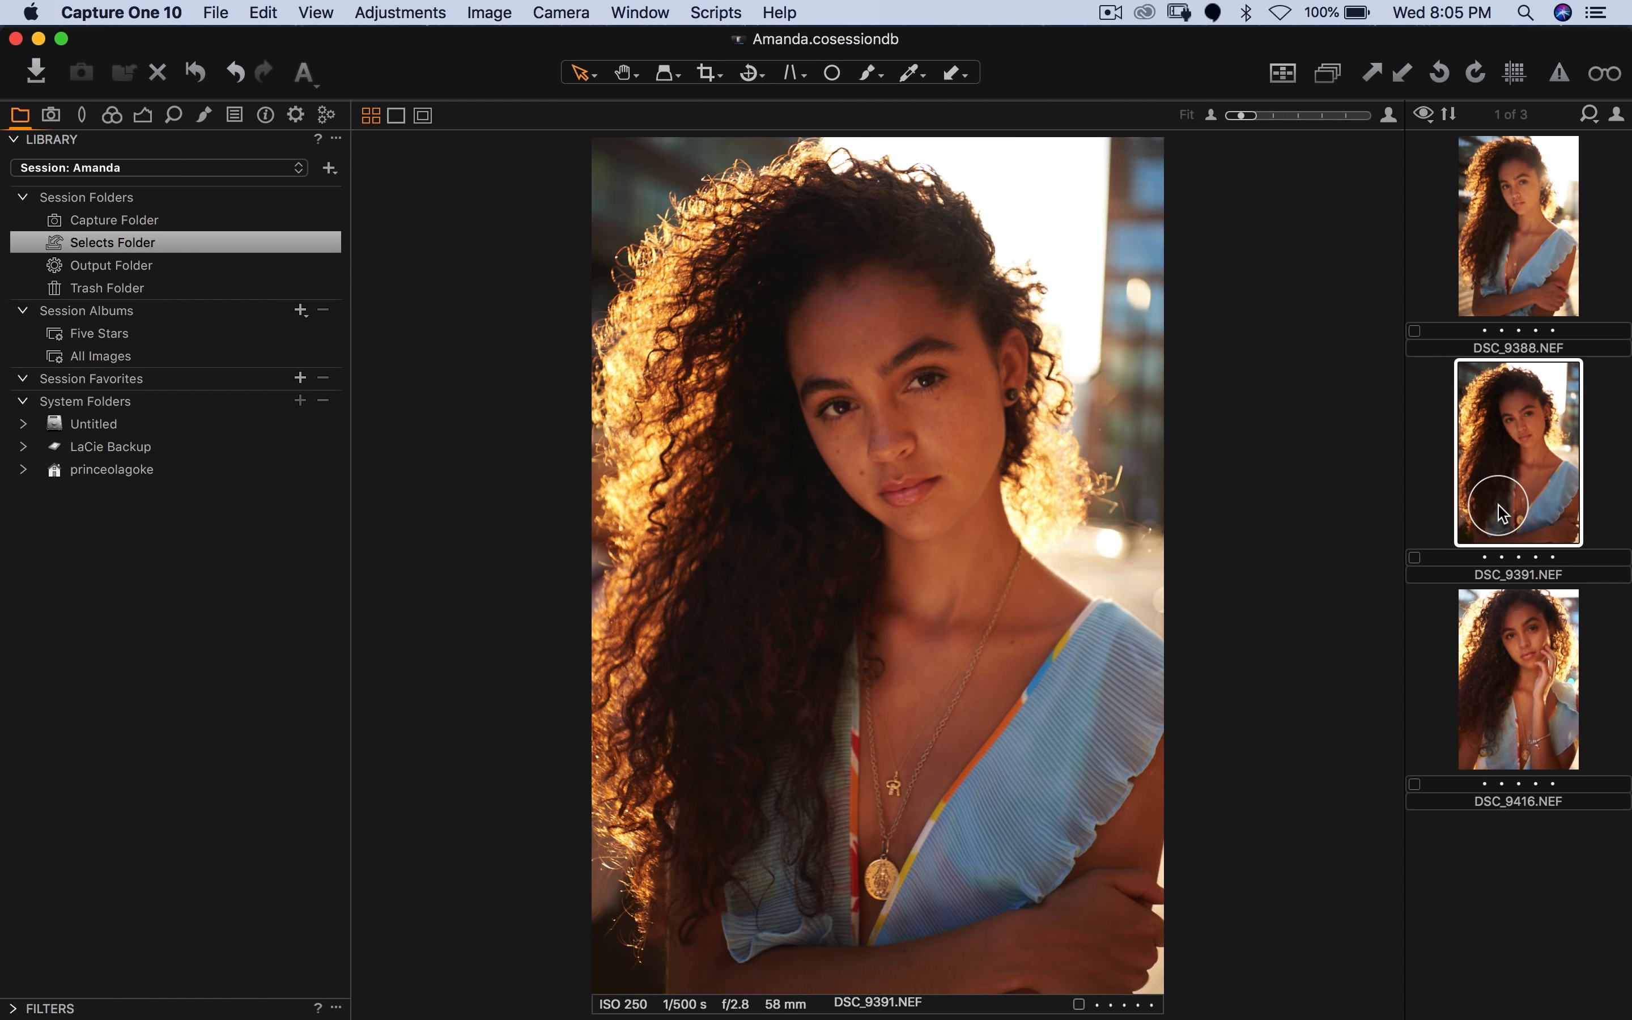
pyautogui.click(1486, 269)
pyautogui.click(1510, 435)
pyautogui.click(1513, 644)
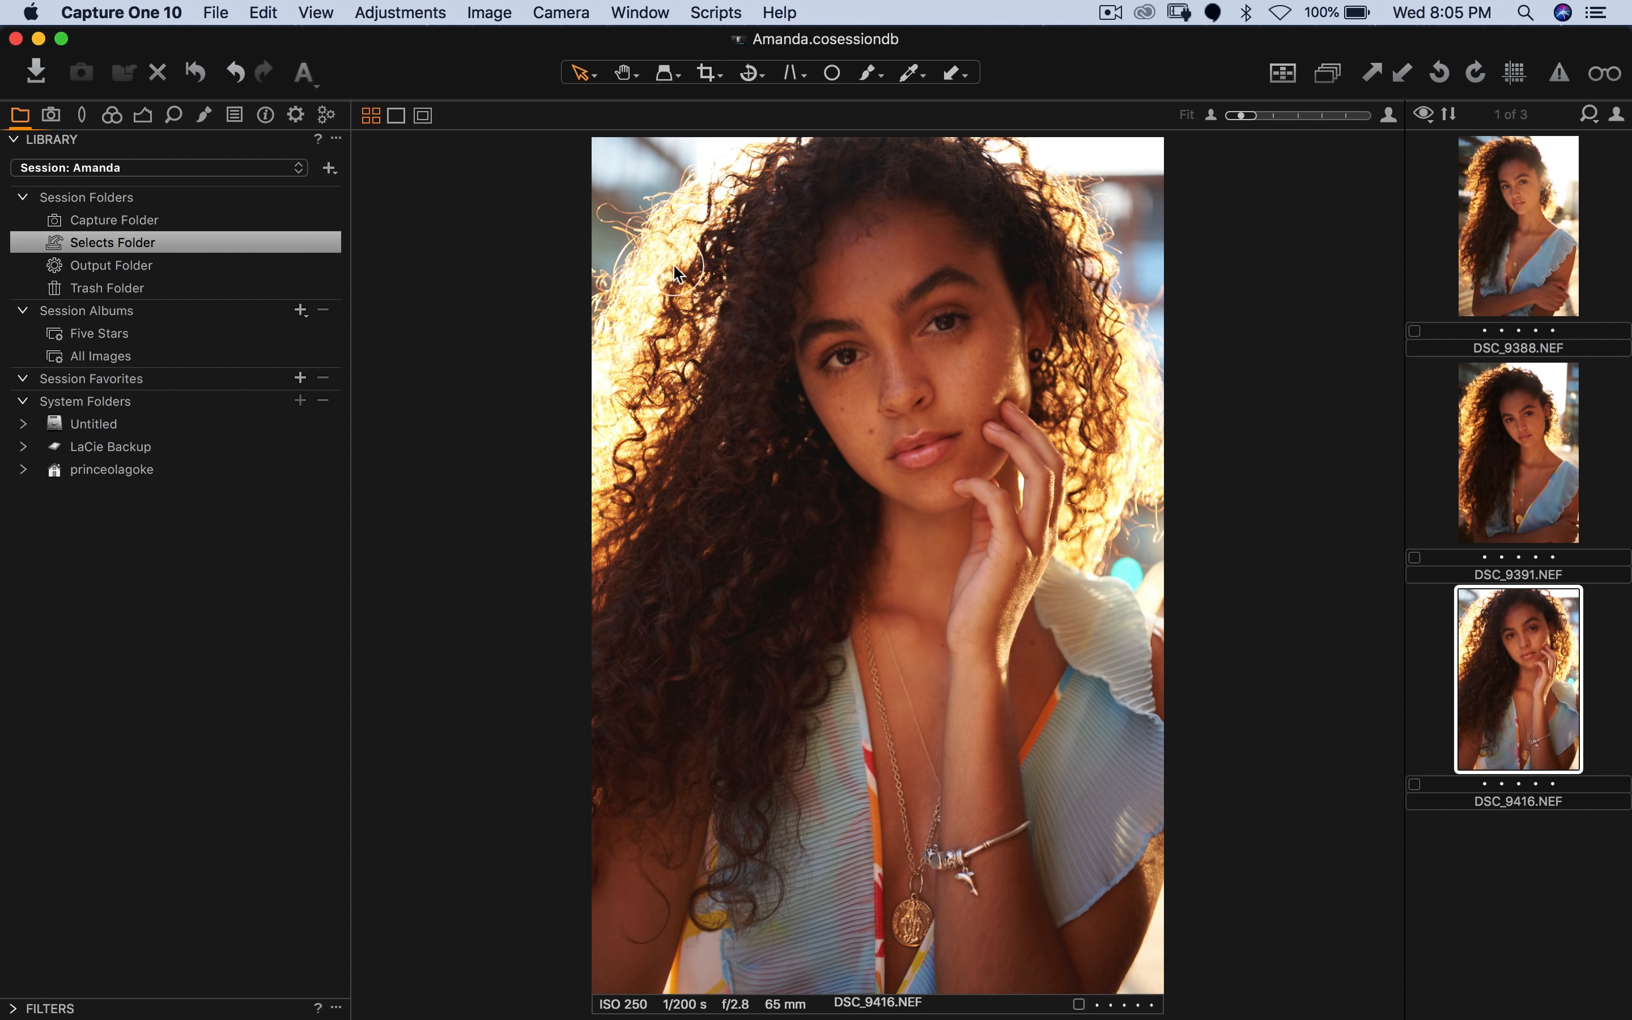
# Step: Set the High Dynamic Range values of DSC_9416.NEF to Shadow 20 and Highlight 80
pyautogui.click(142, 114)
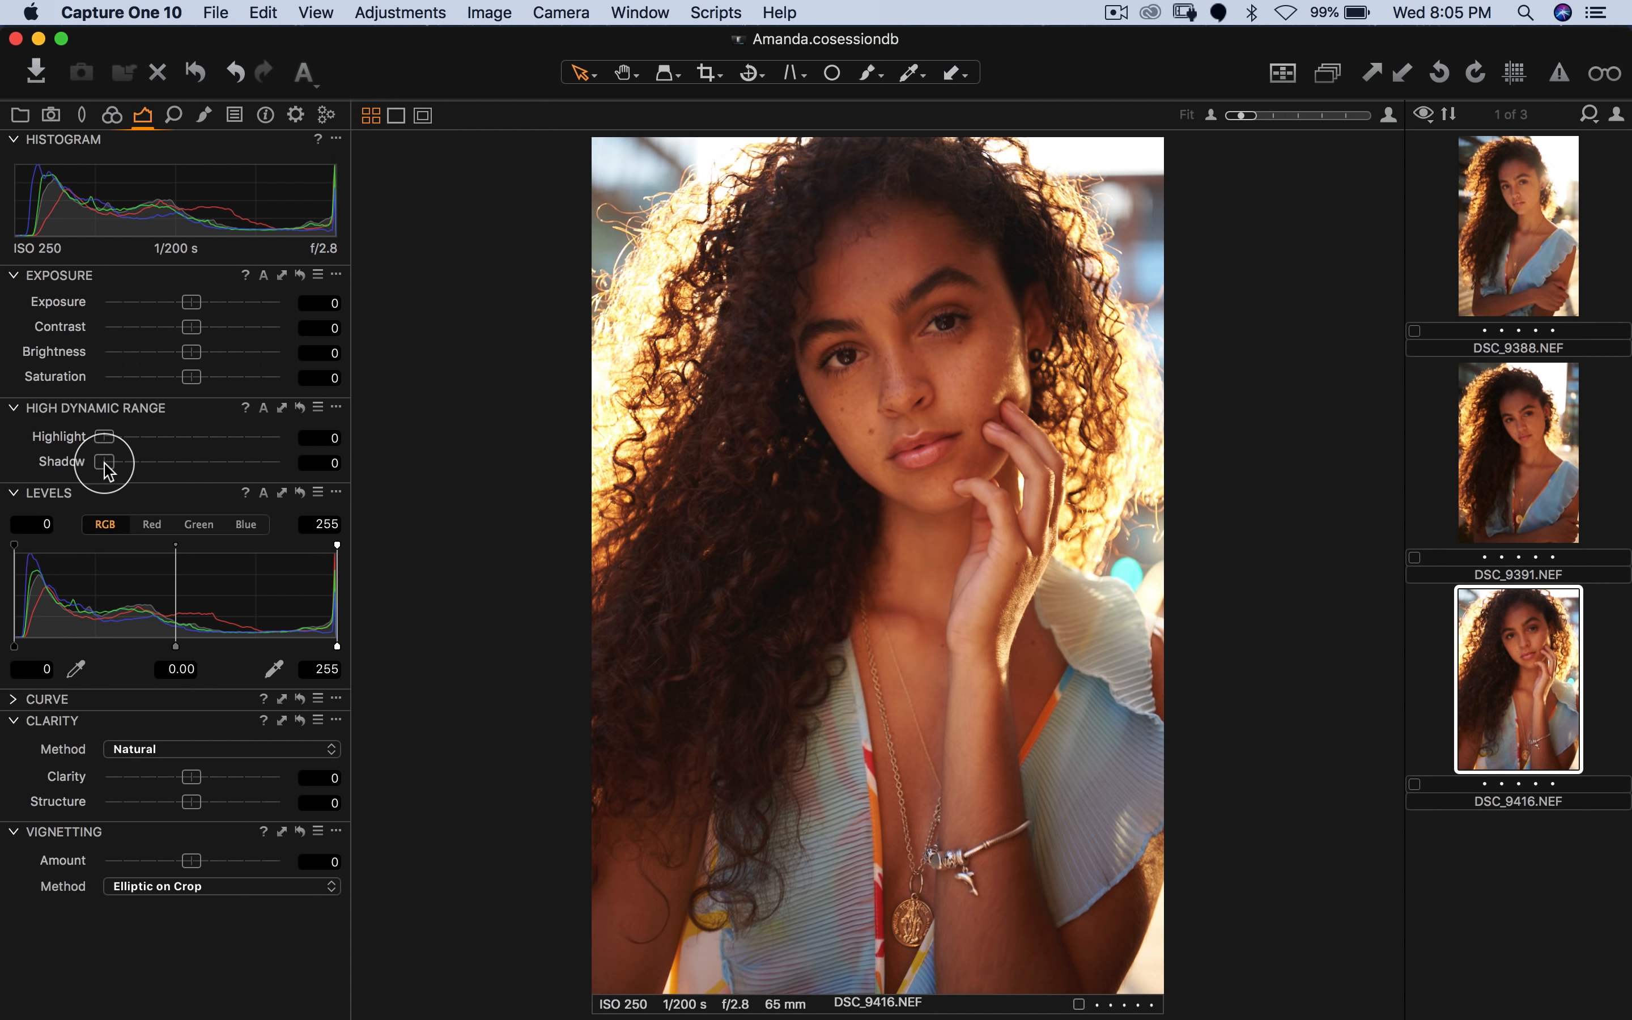
pyautogui.moveTo(107, 463); pyautogui.dragTo(141, 464)
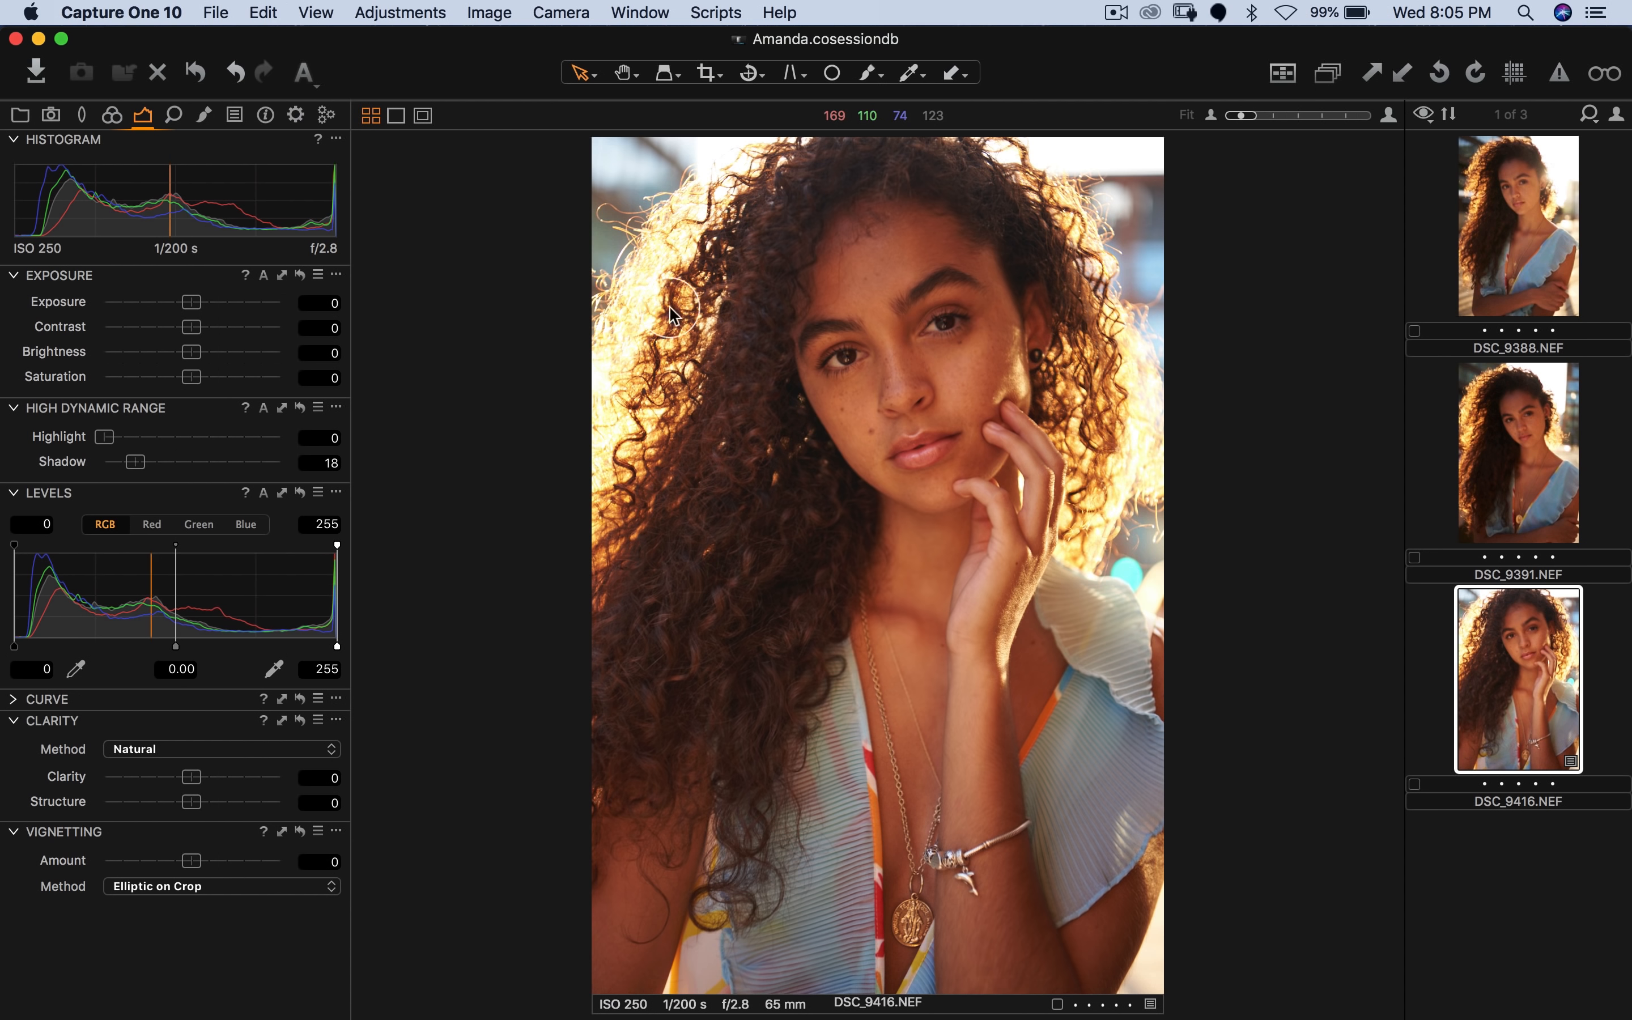
pyautogui.moveTo(135, 460); pyautogui.dragTo(170, 468)
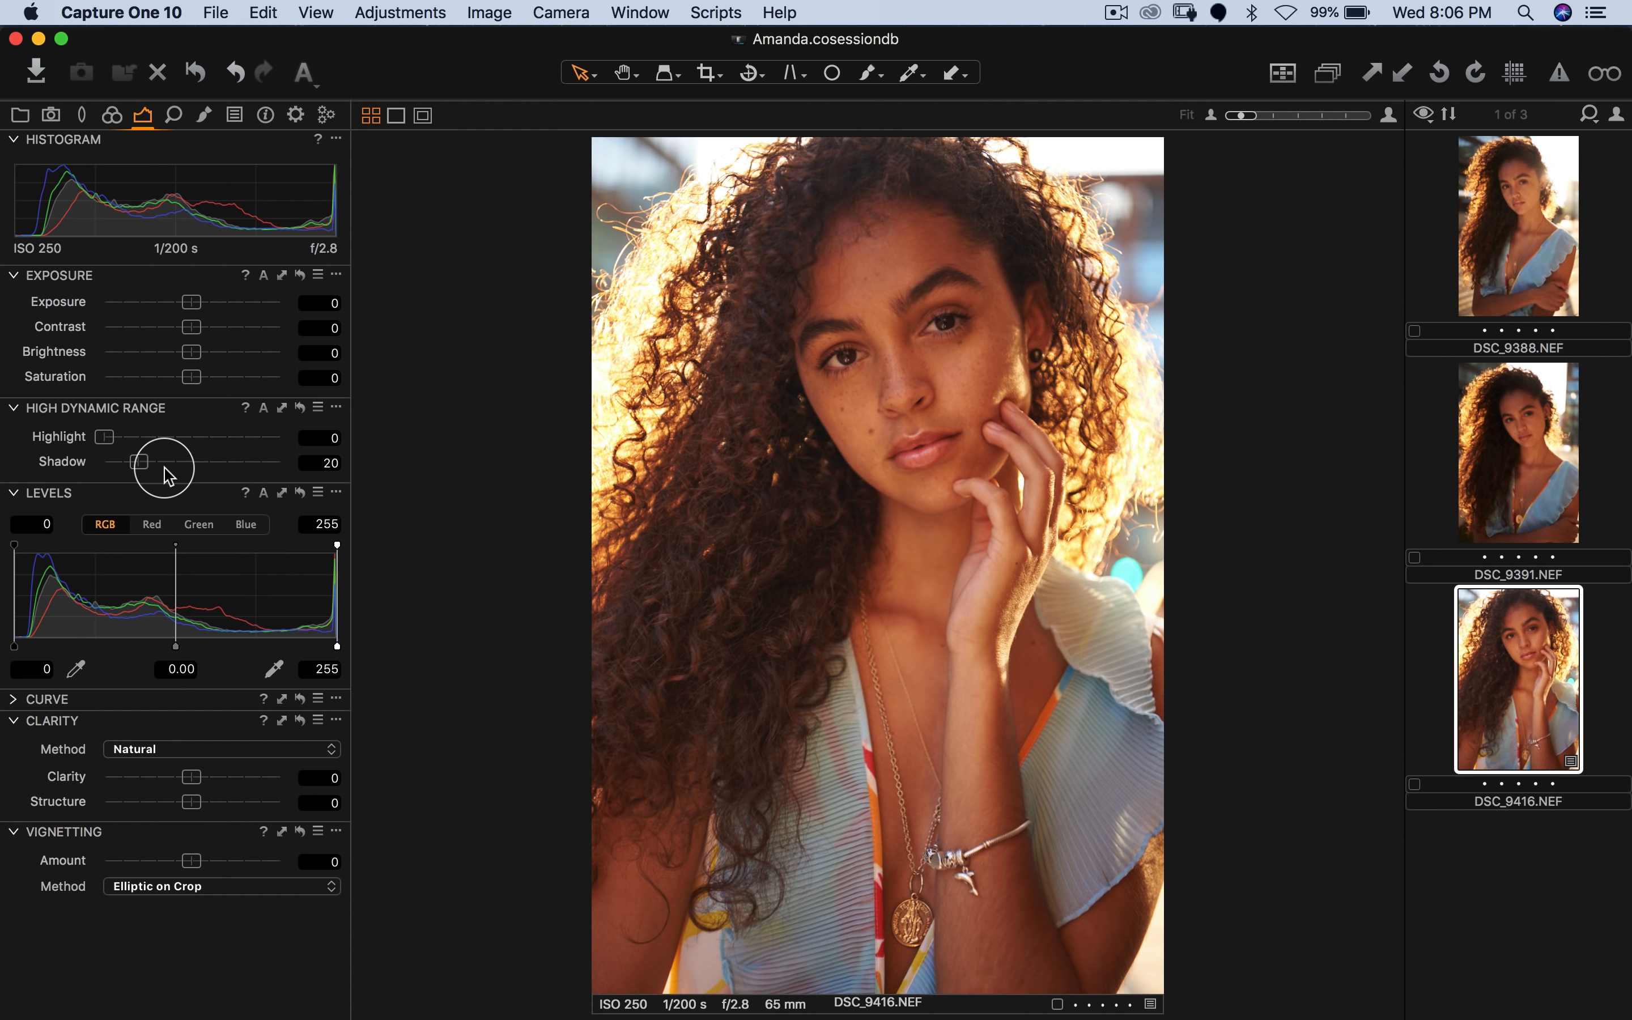
pyautogui.moveTo(108, 435); pyautogui.dragTo(200, 413)
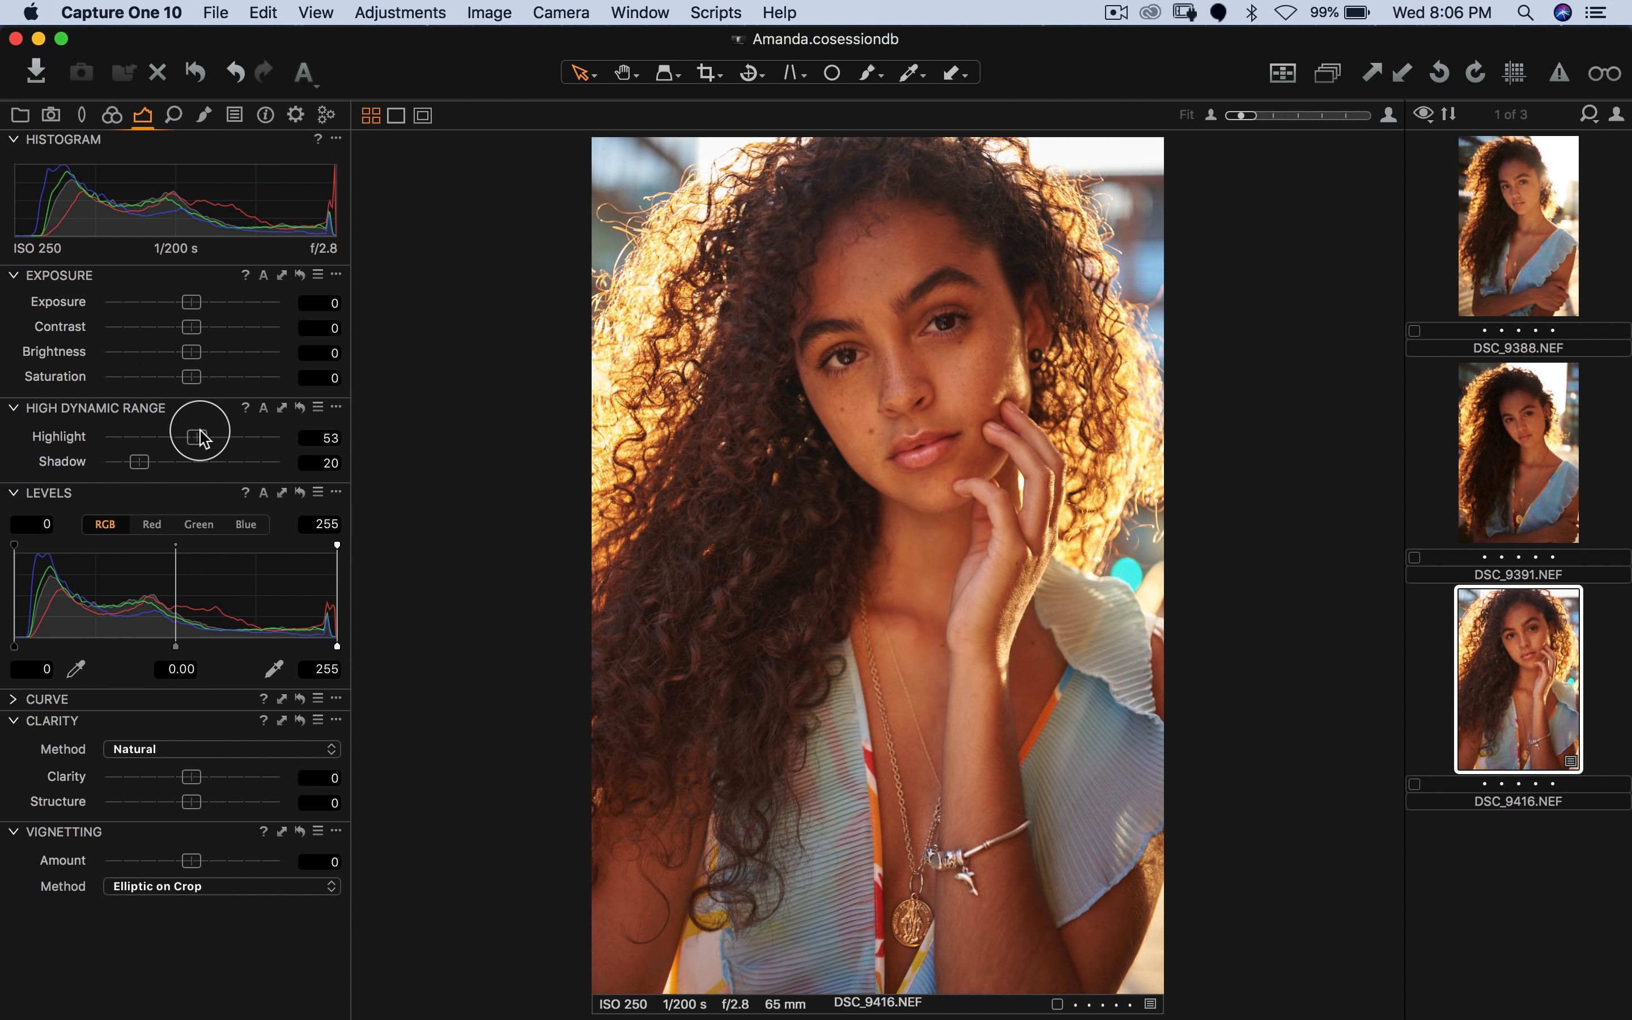
pyautogui.moveTo(199, 436); pyautogui.dragTo(241, 442)
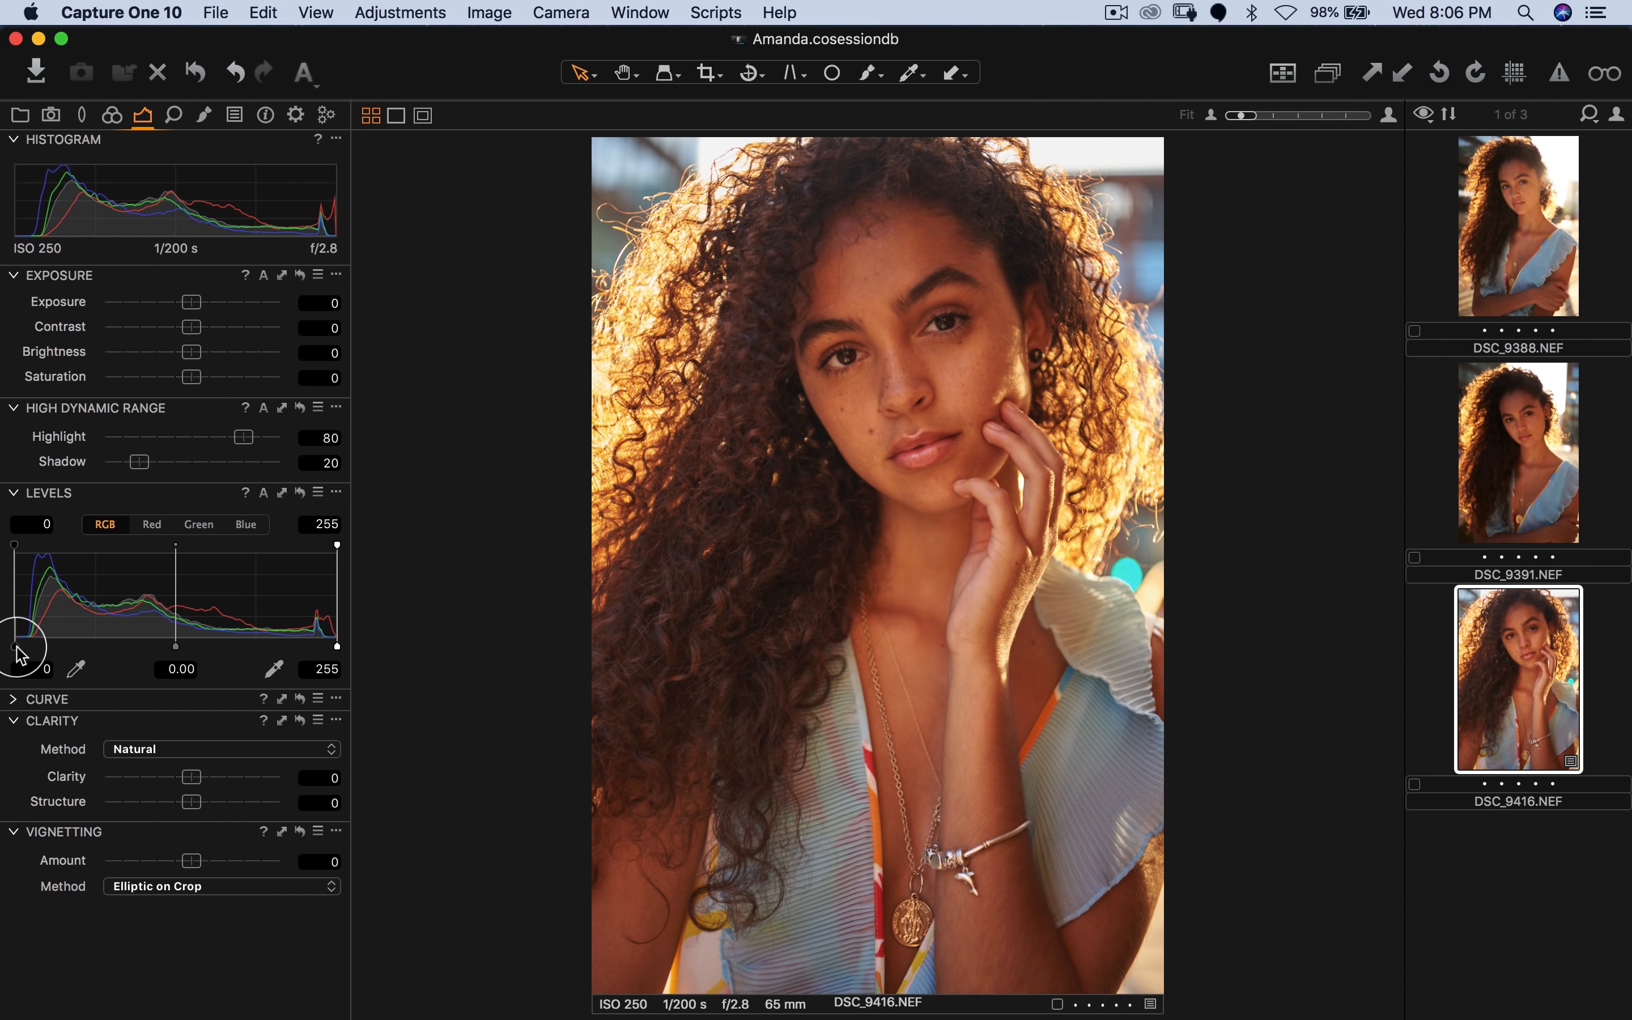
# Step: Set the RGB Levels of DSC_9416.NEF to a shadow input of 10 and a highlight input of 211
pyautogui.moveTo(17, 647); pyautogui.dragTo(25, 647)
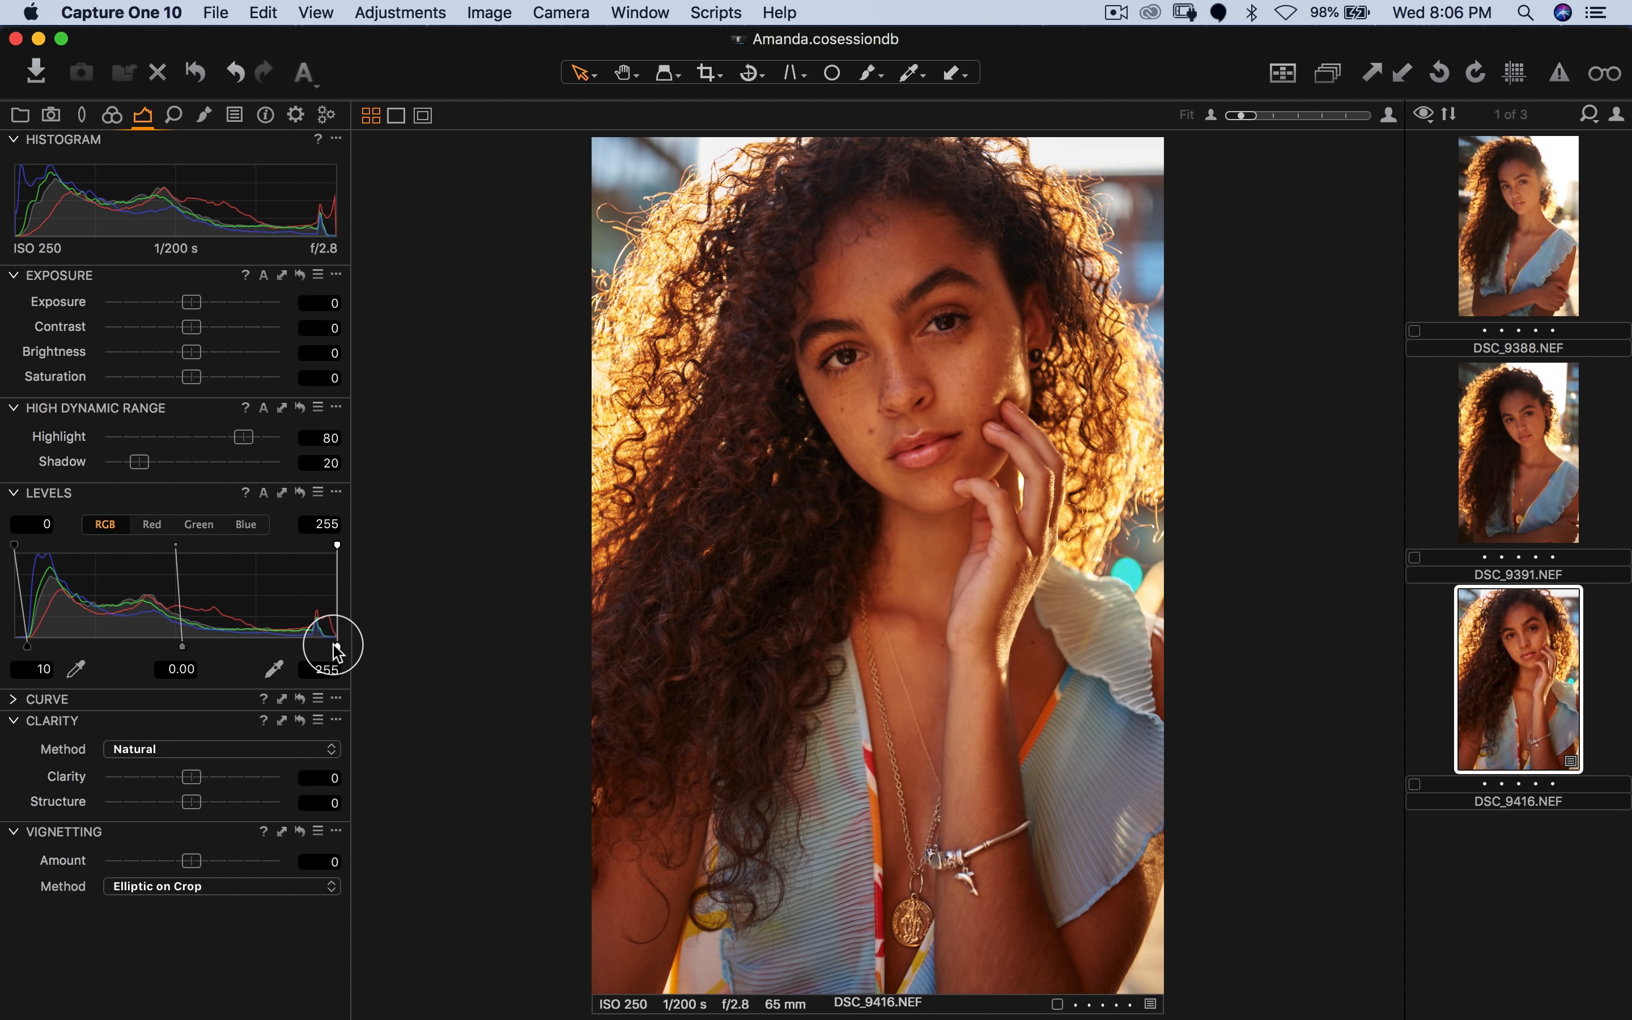
pyautogui.moveTo(333, 645); pyautogui.dragTo(281, 645)
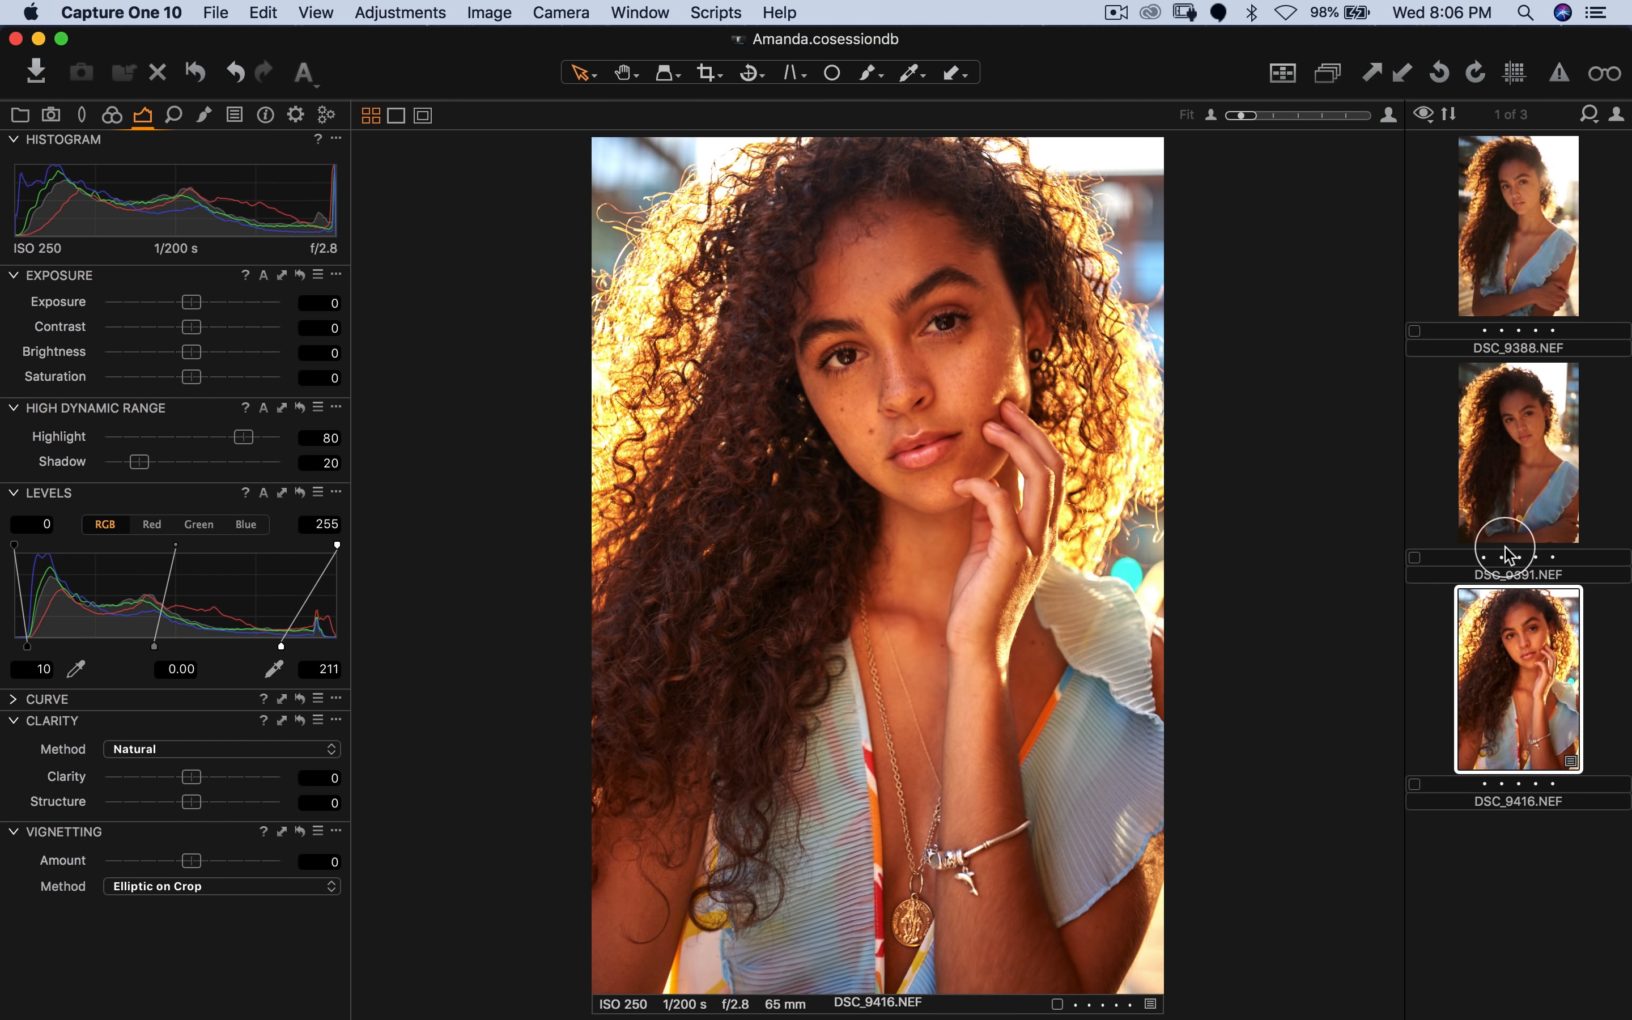
# Step: Create a new unedited variant of DSC_9416.NEF and compare it with the edited variant
pyautogui.rightClick(1521, 639)
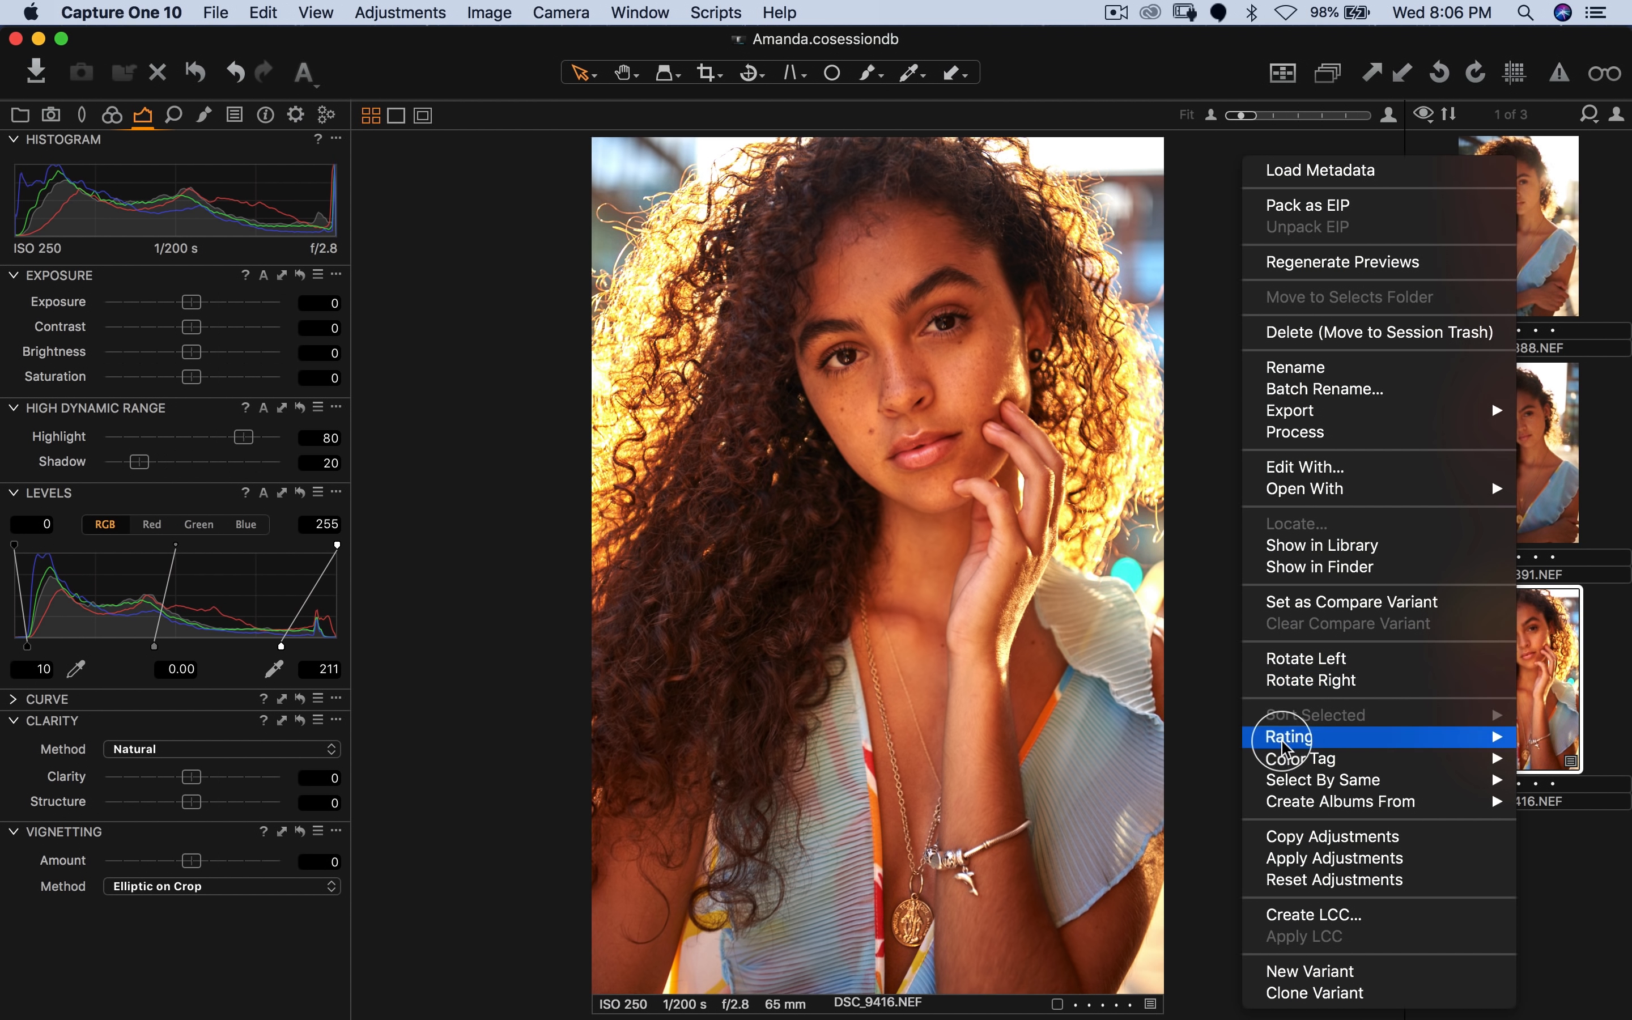
pyautogui.click(1559, 692)
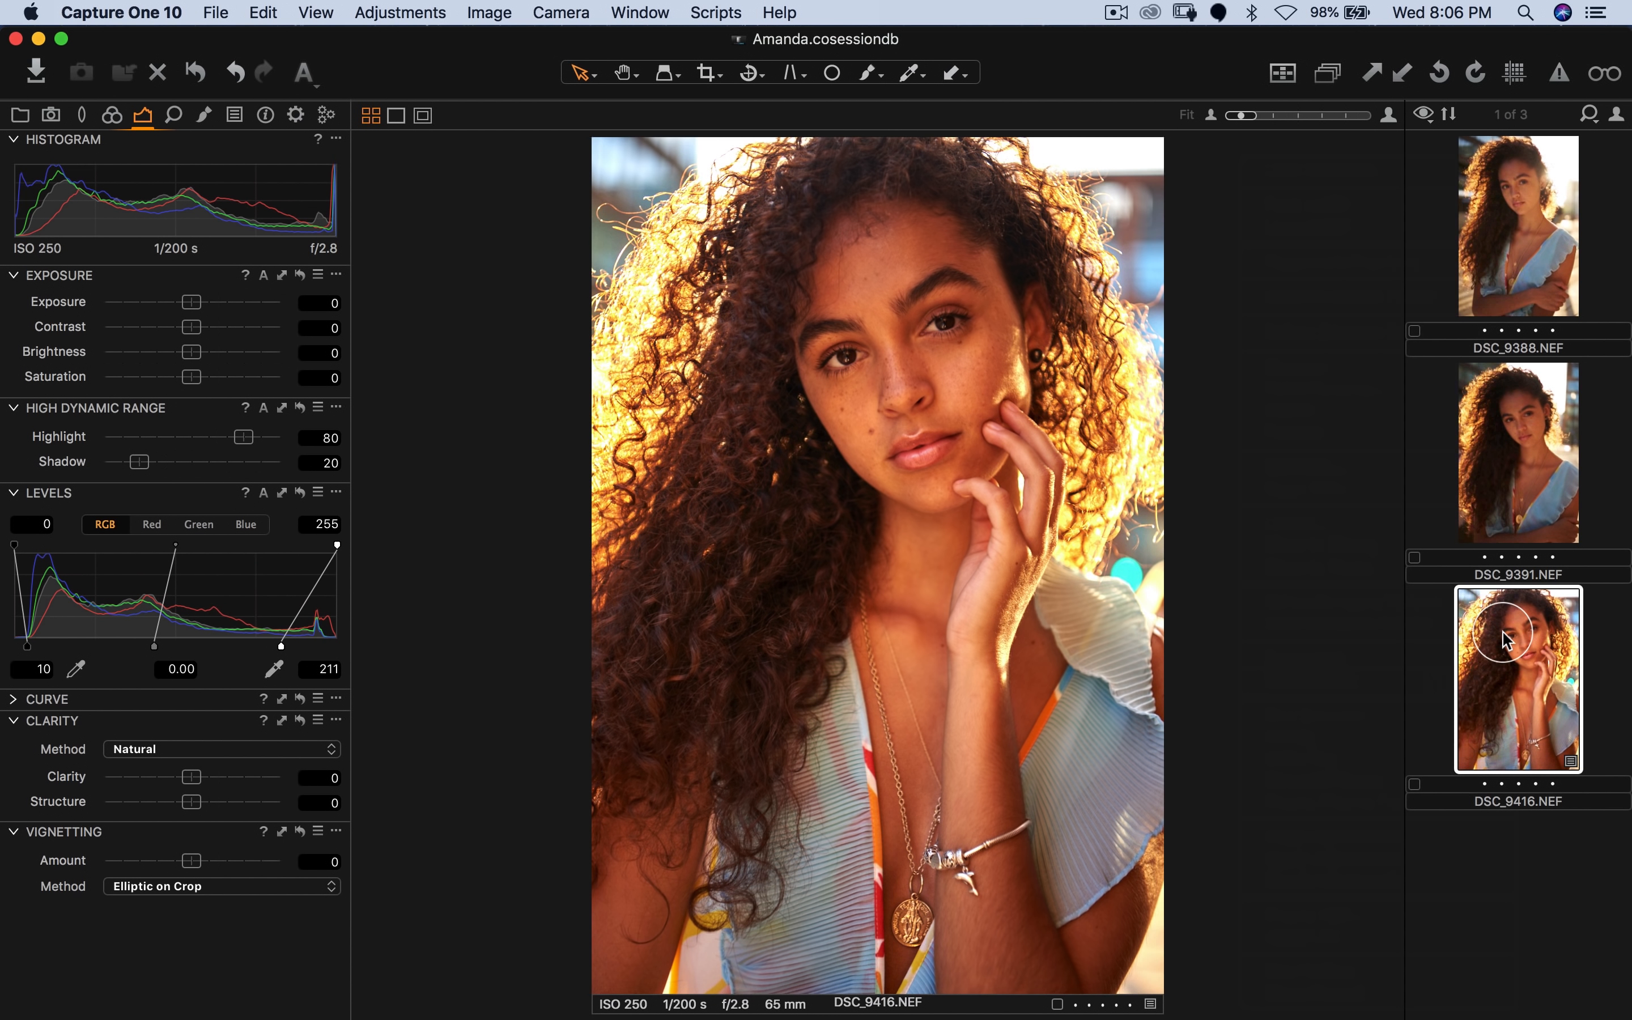
pyautogui.rightClick(1493, 642)
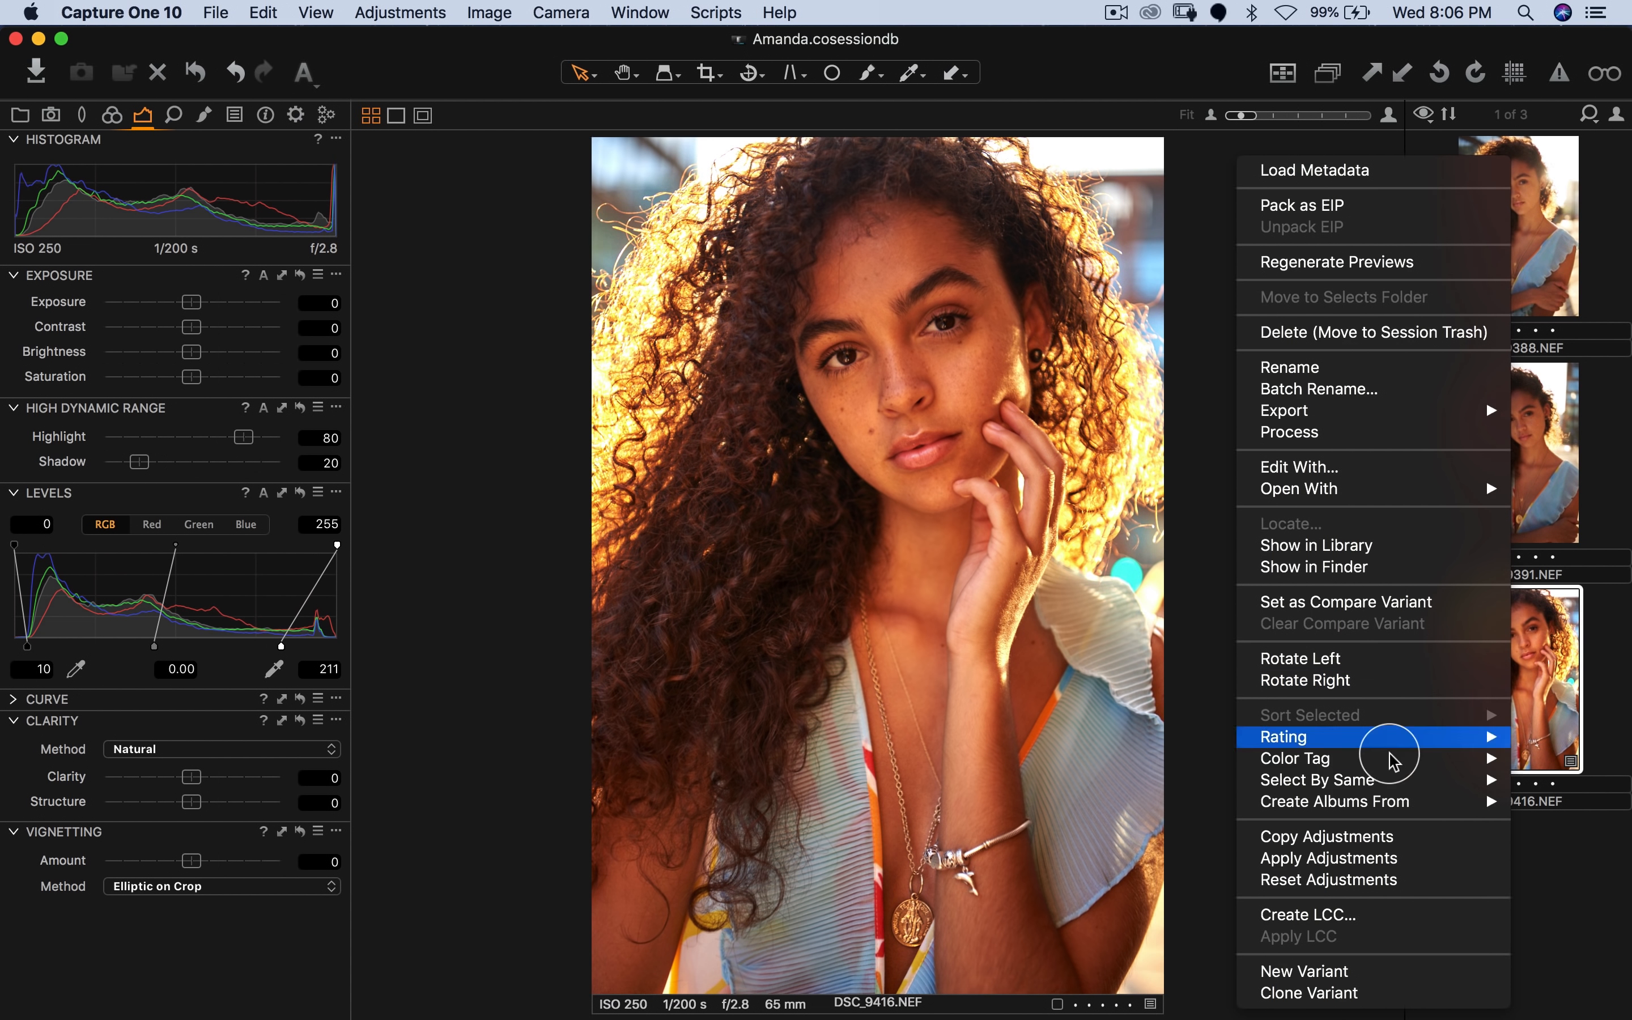
pyautogui.click(1322, 971)
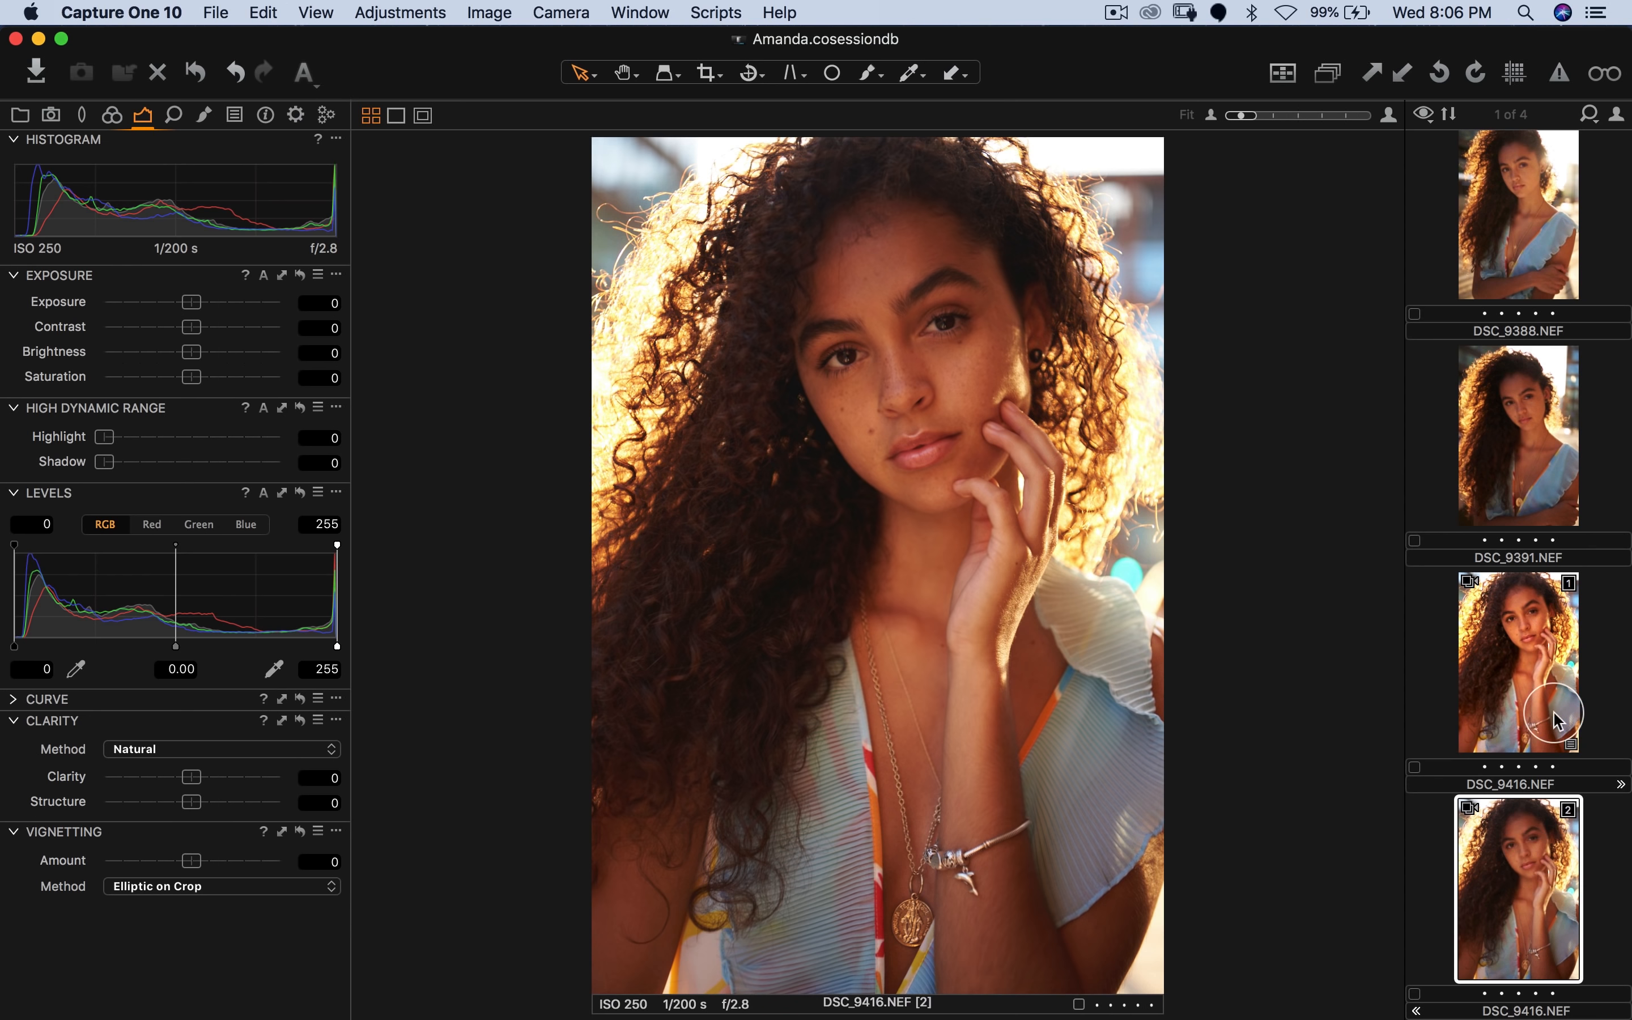
pyautogui.click(1536, 699)
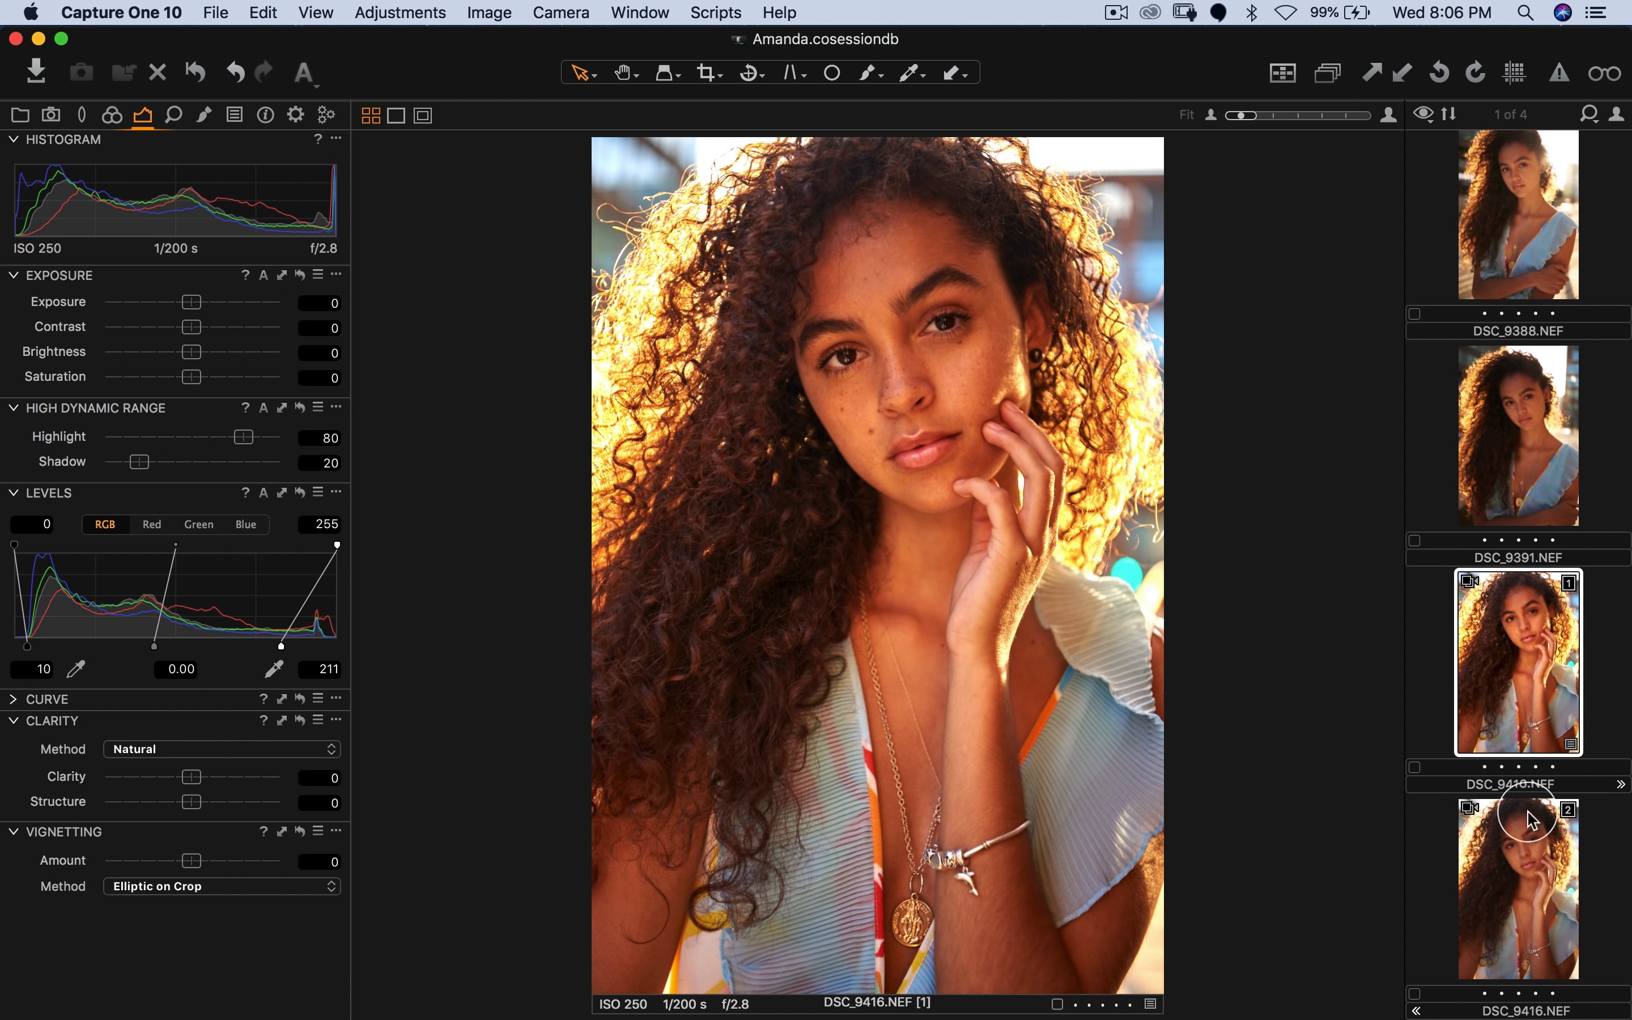
pyautogui.click(1519, 889)
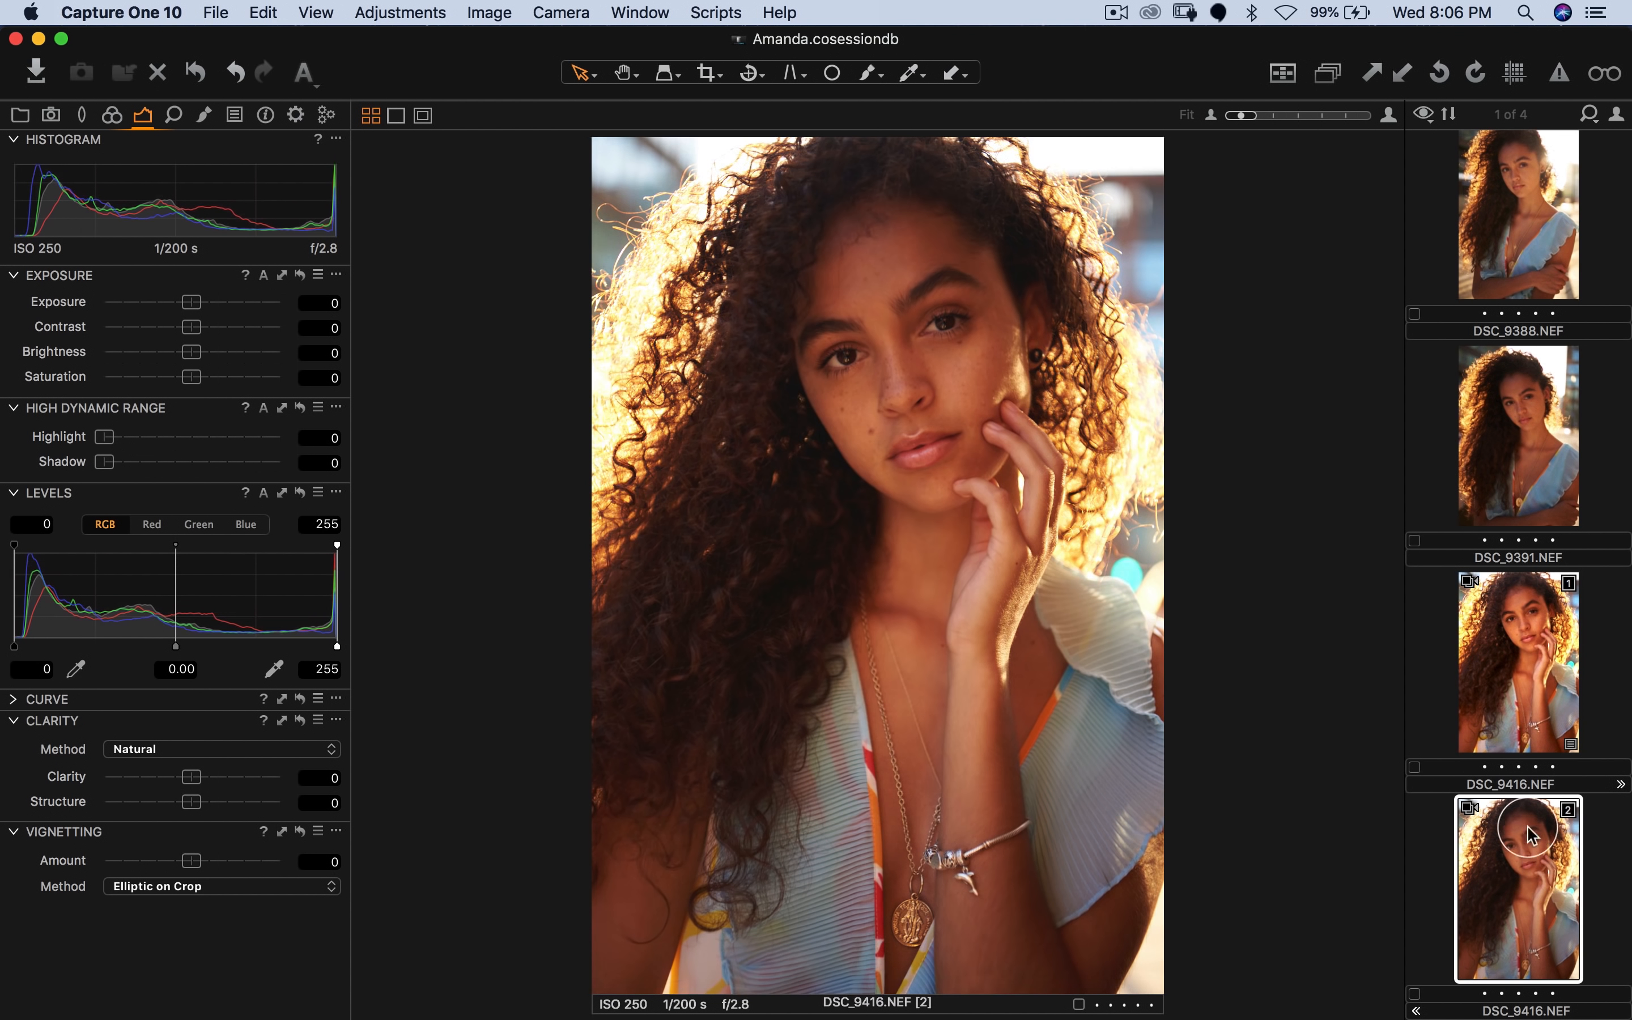
pyautogui.click(1517, 698)
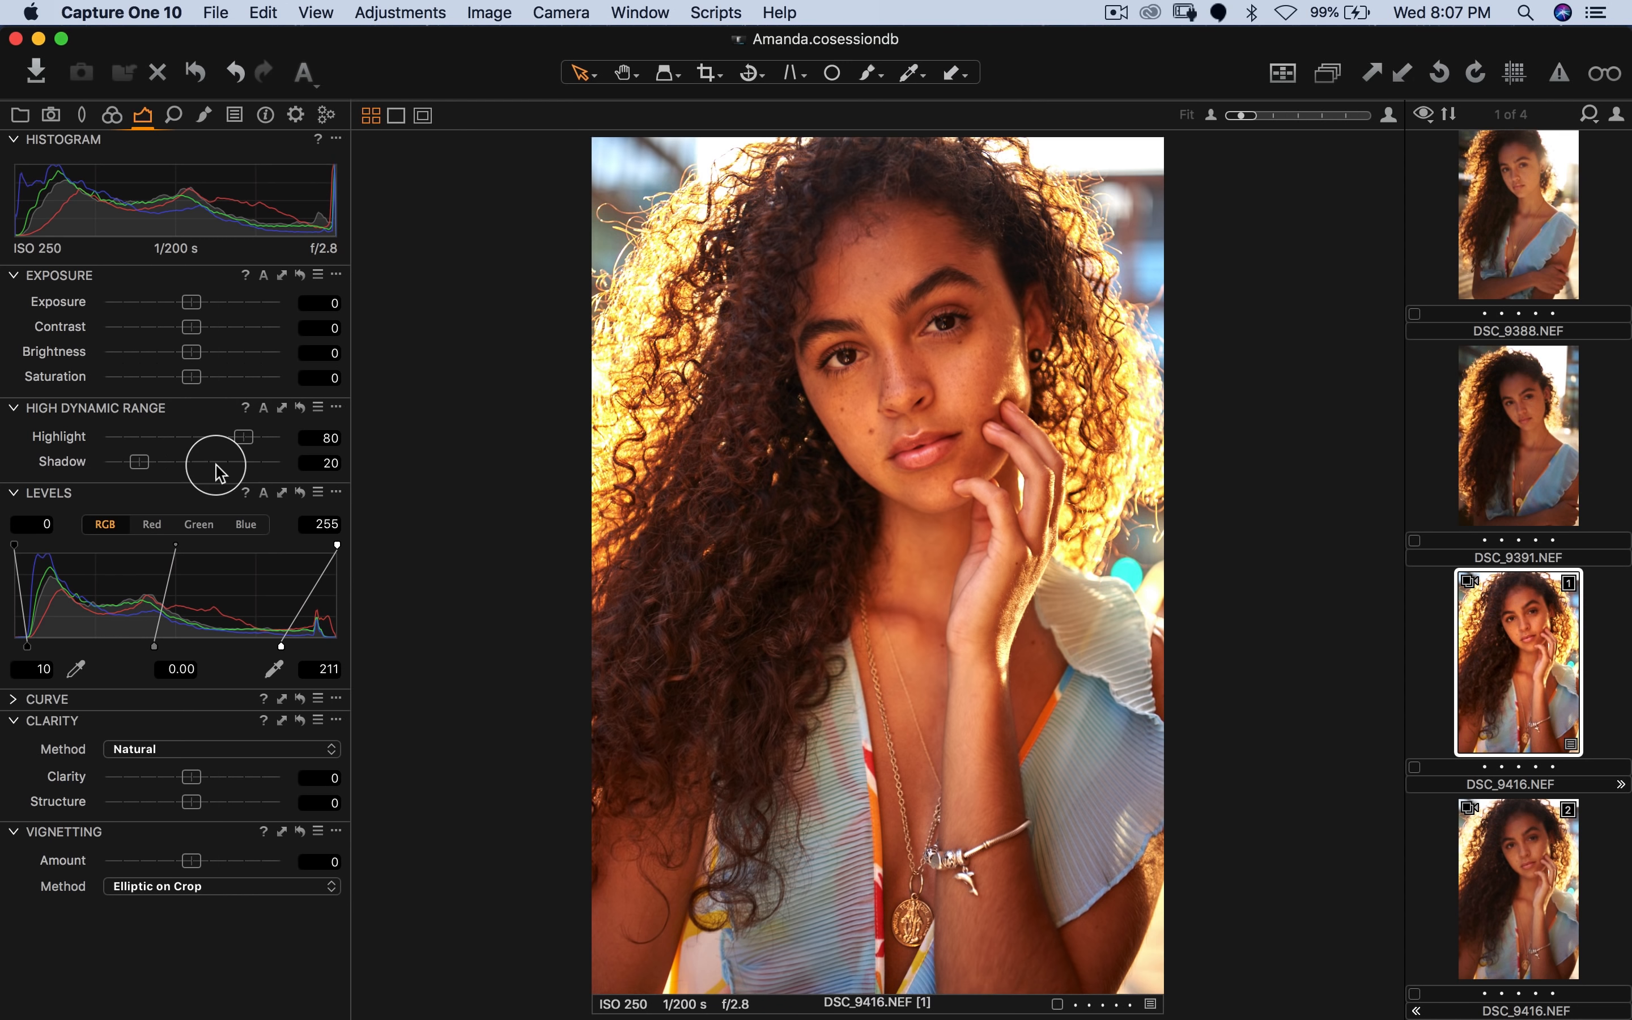
# Step: Set the edited variant's High Dynamic Range Highlight to 100 and its Saturation to -7
pyautogui.moveTo(255, 449); pyautogui.dragTo(284, 431)
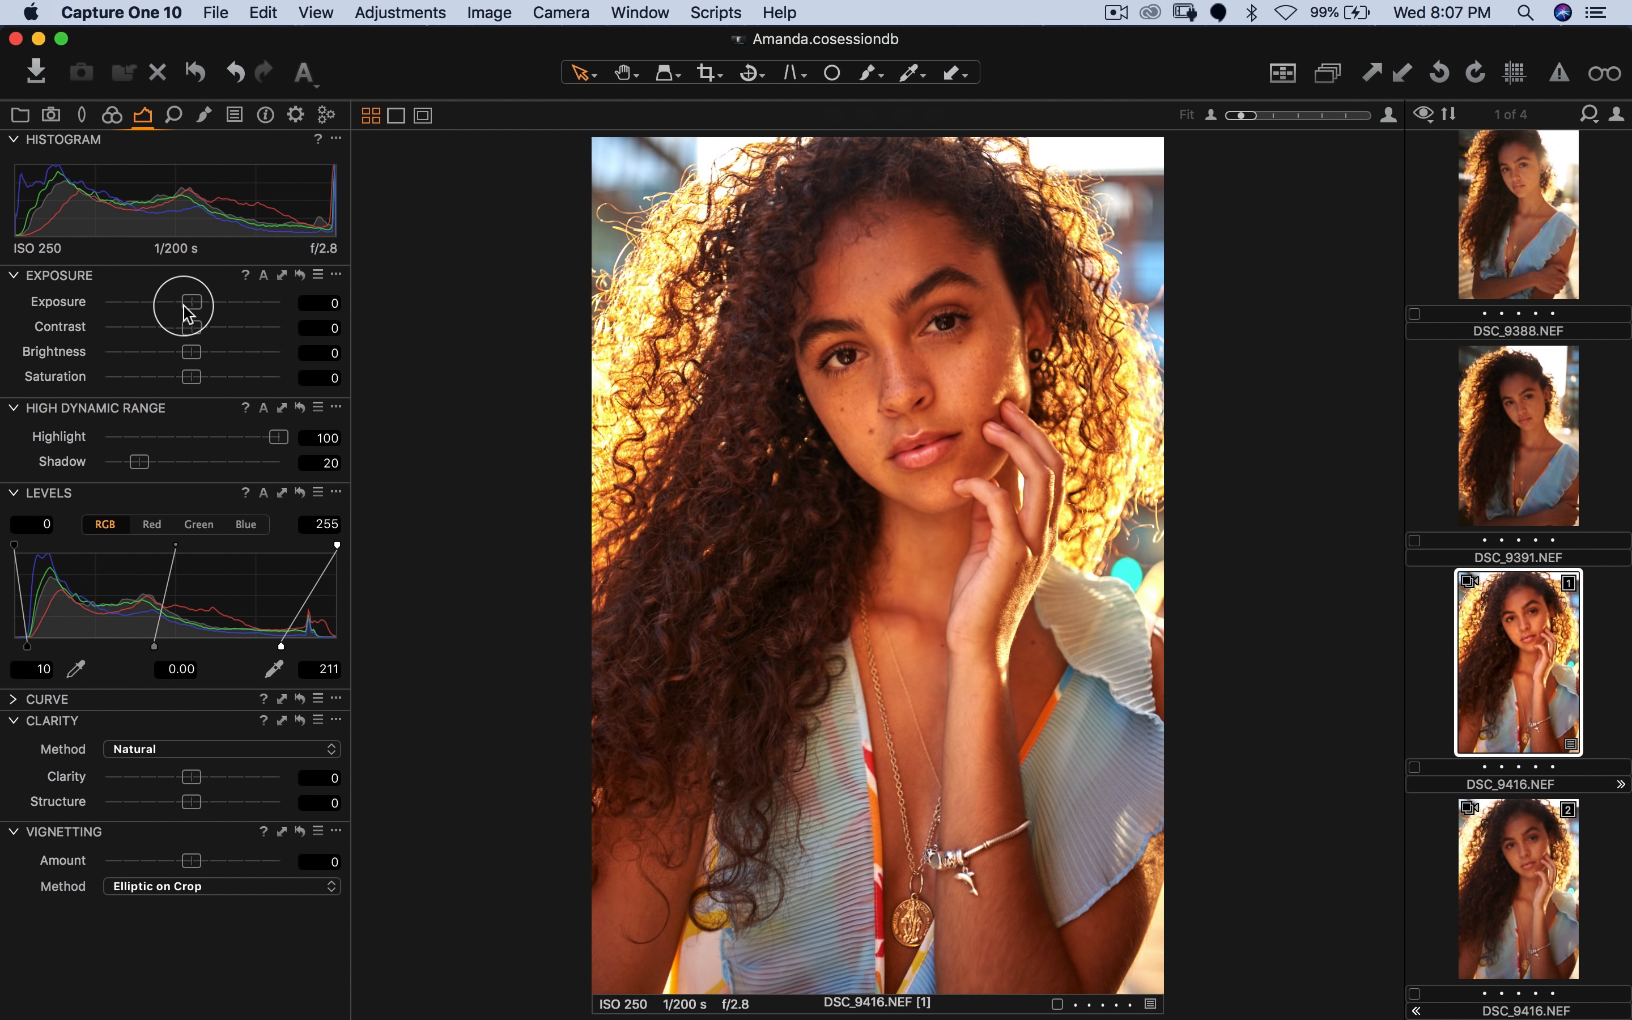
pyautogui.moveTo(191, 304); pyautogui.dragTo(195, 313)
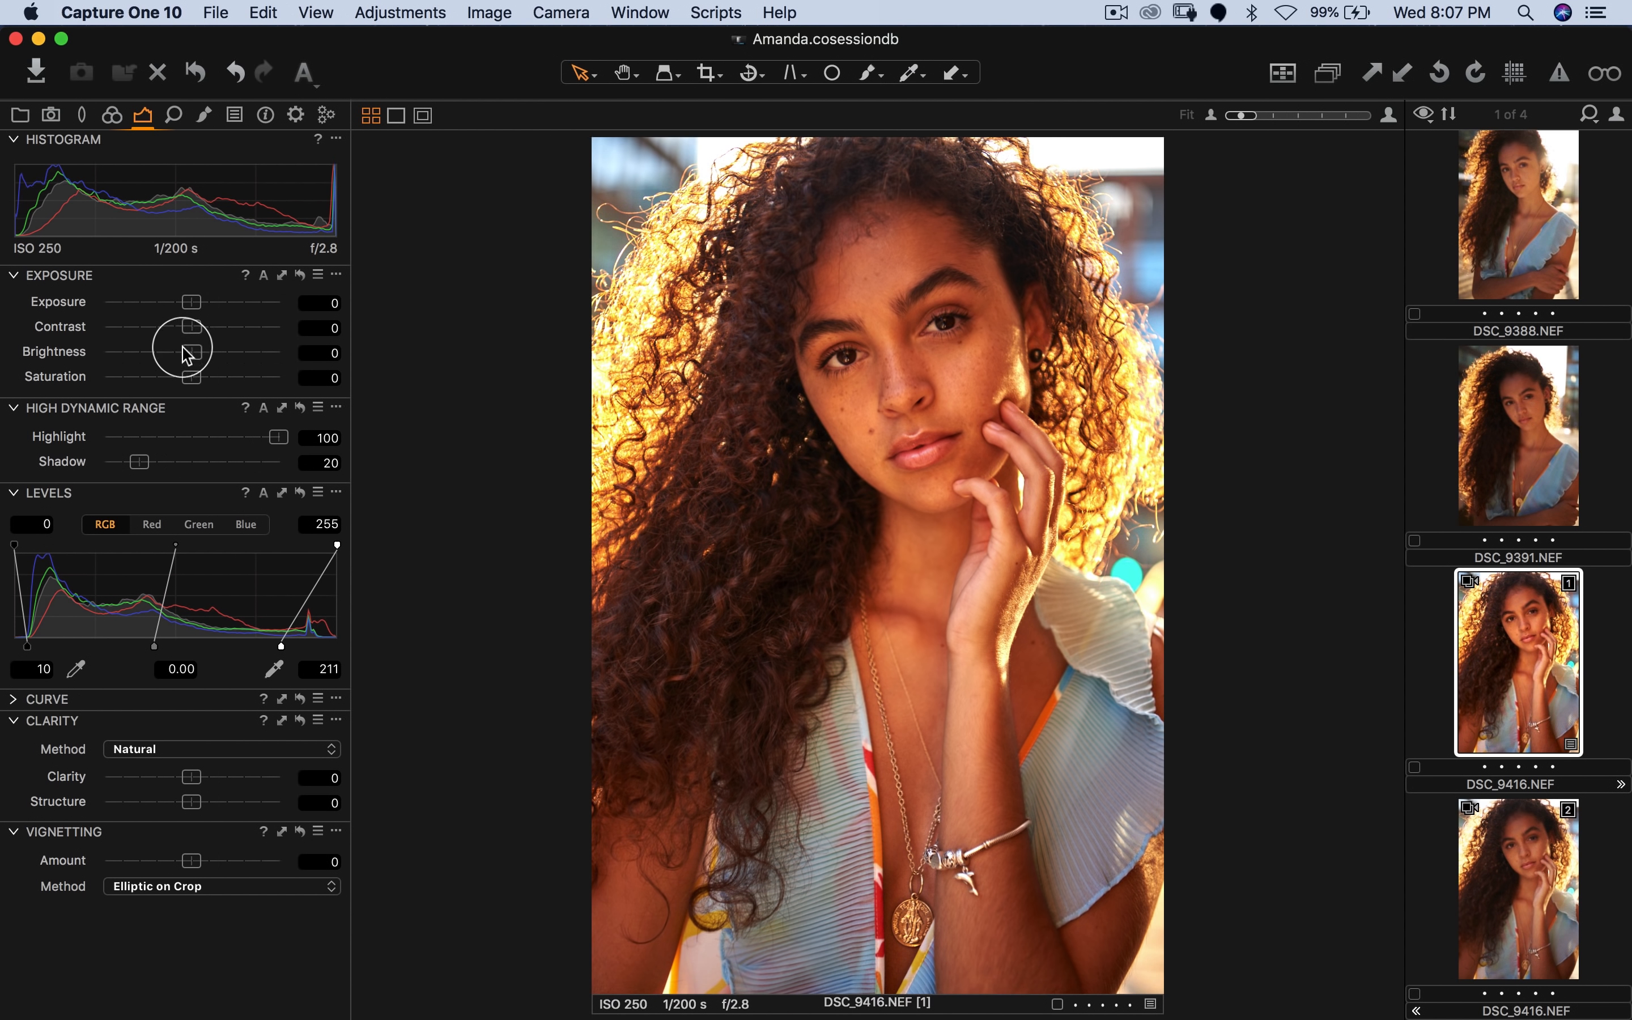
pyautogui.moveTo(195, 378); pyautogui.dragTo(185, 391)
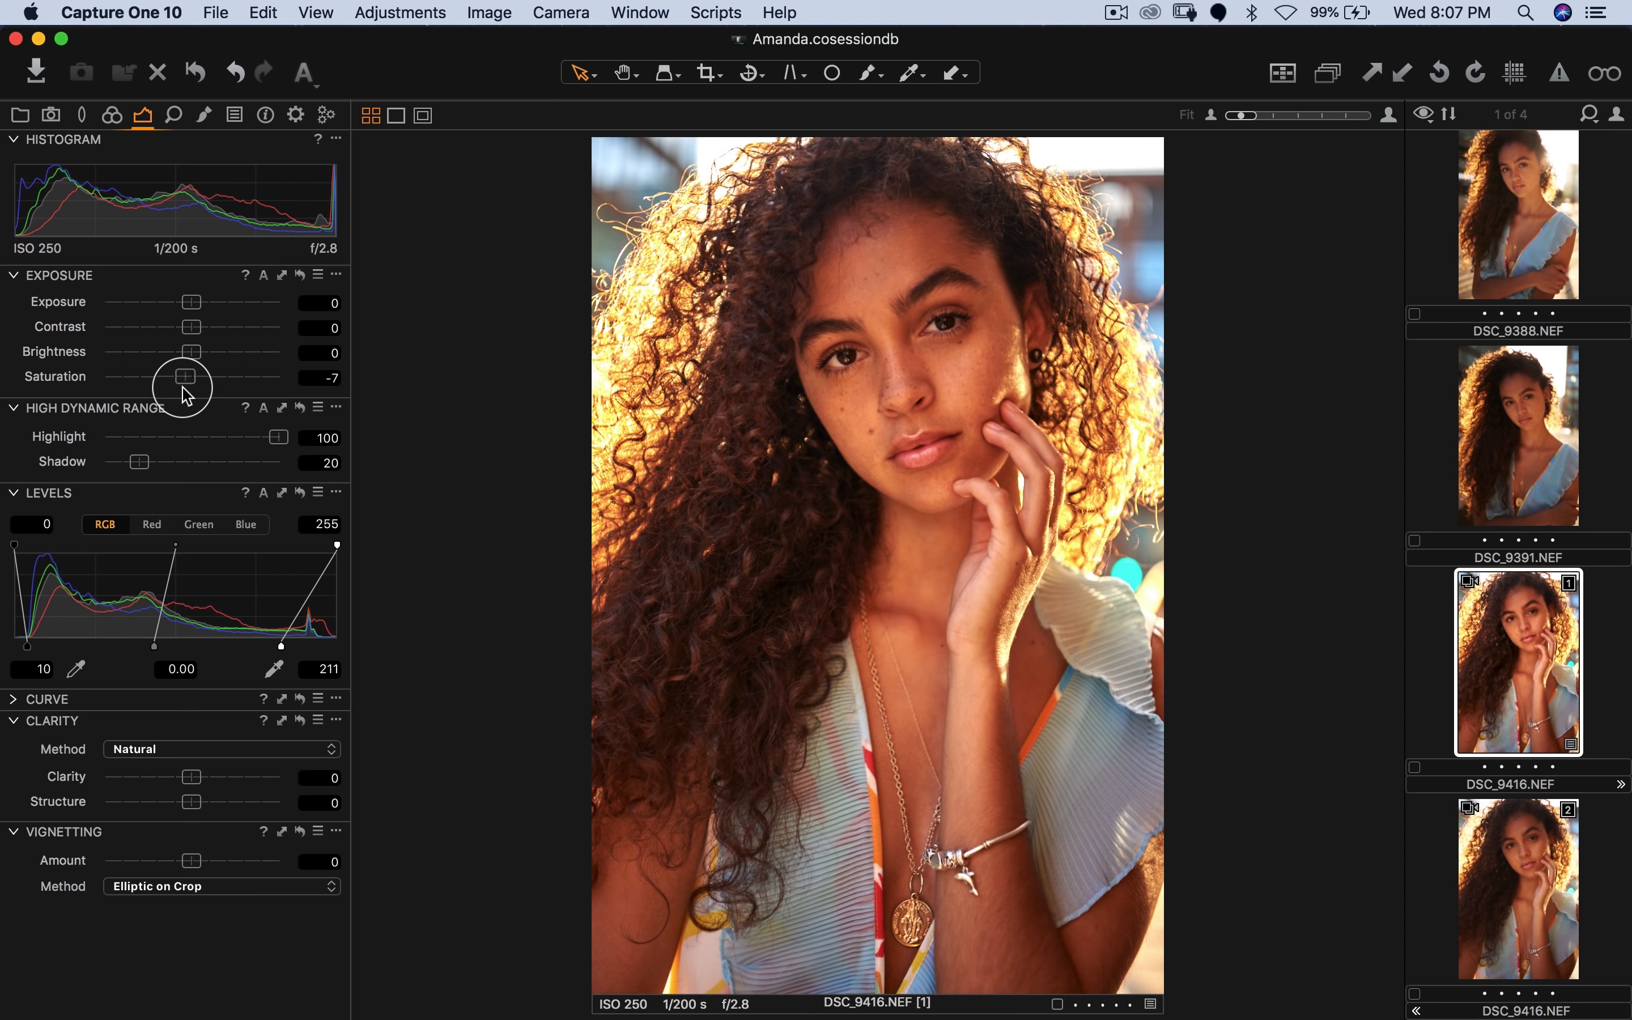
# Step: Compare the edited variant of DSC_9416.NEF with its unedited variant again
pyautogui.click(1532, 901)
pyautogui.click(1543, 750)
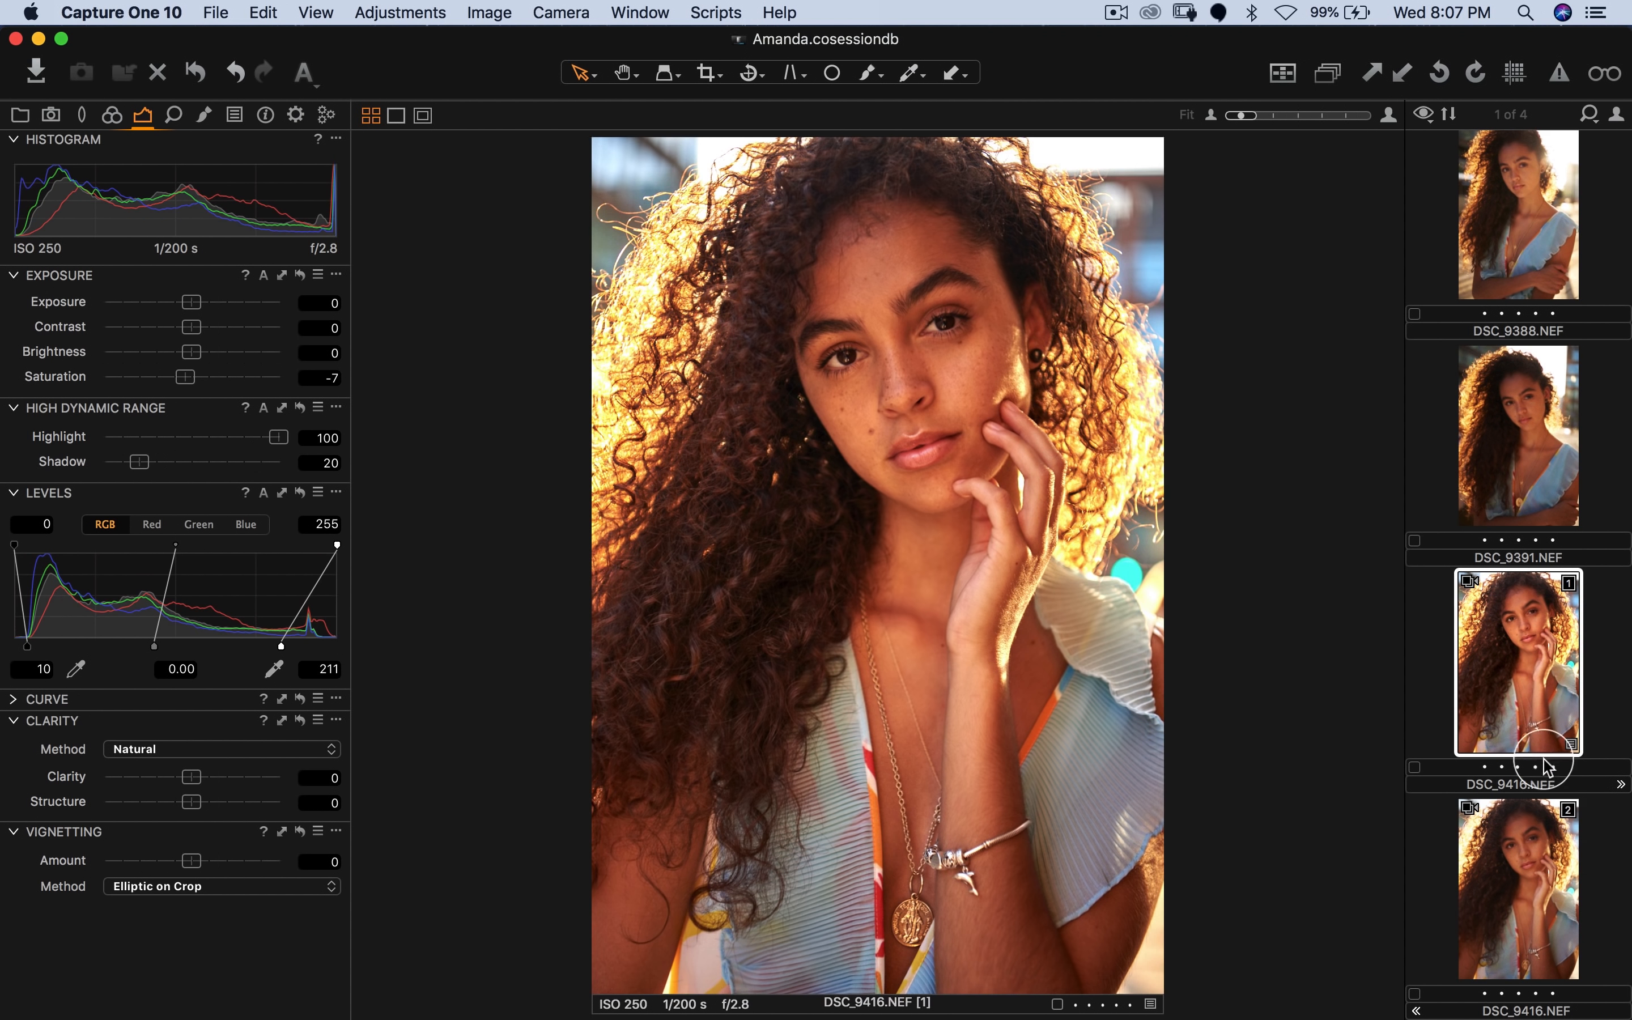
pyautogui.click(1529, 873)
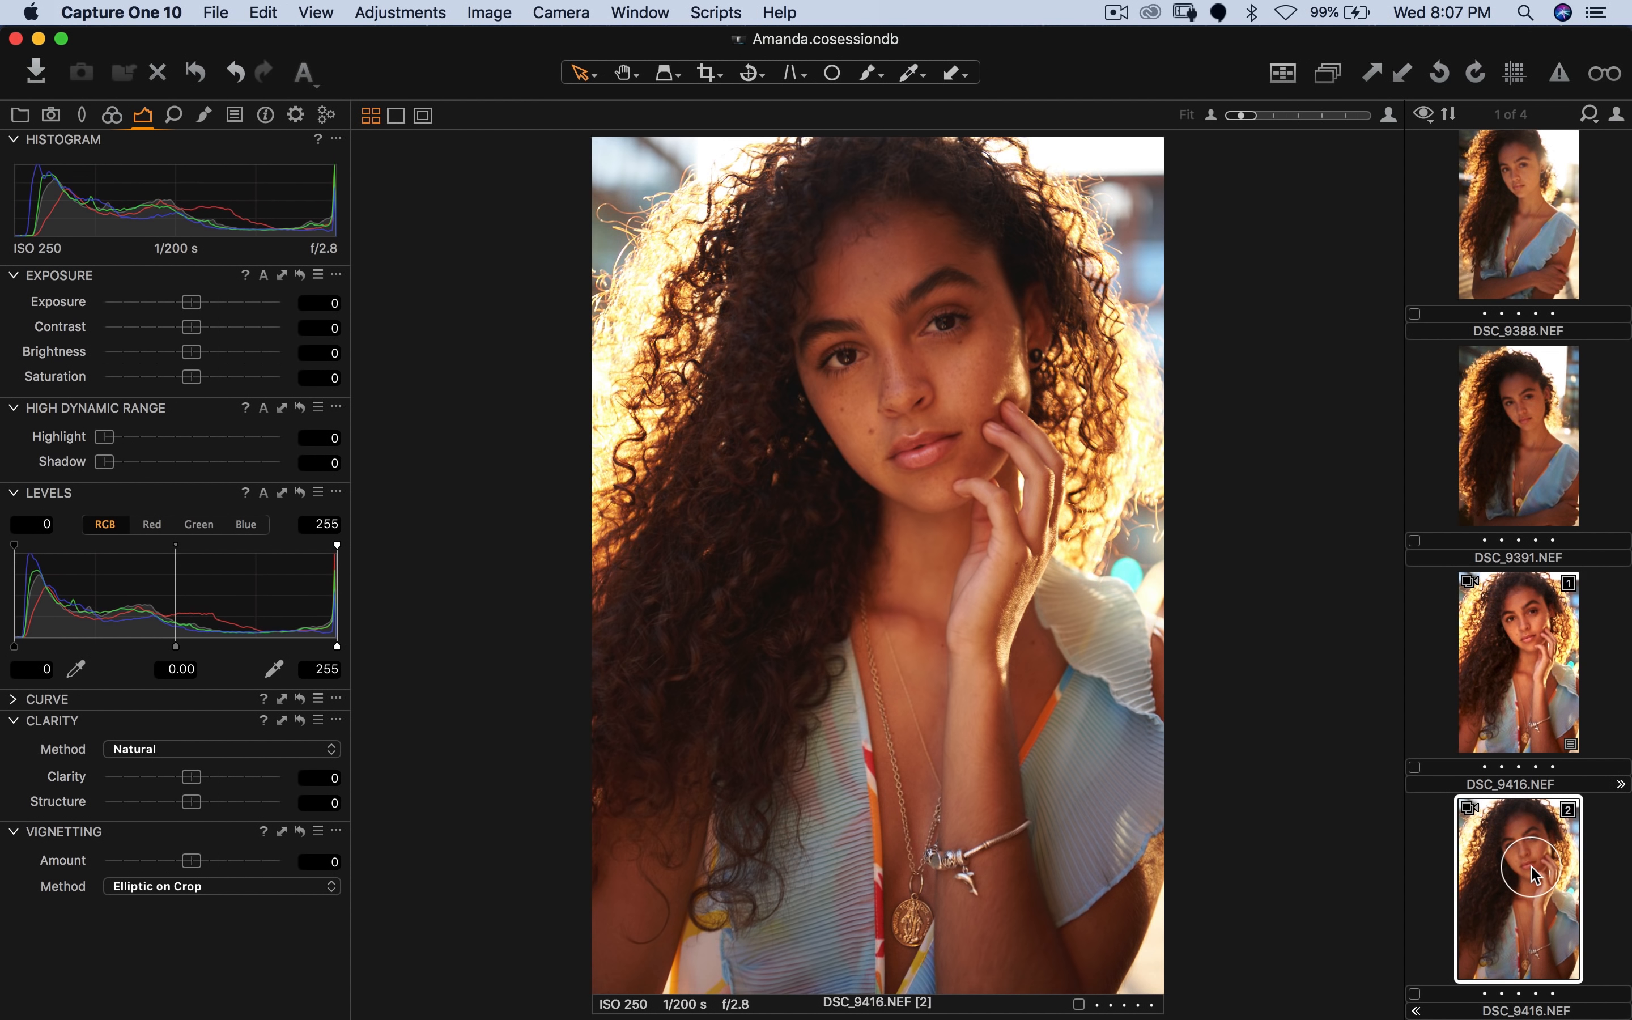
pyautogui.click(1542, 742)
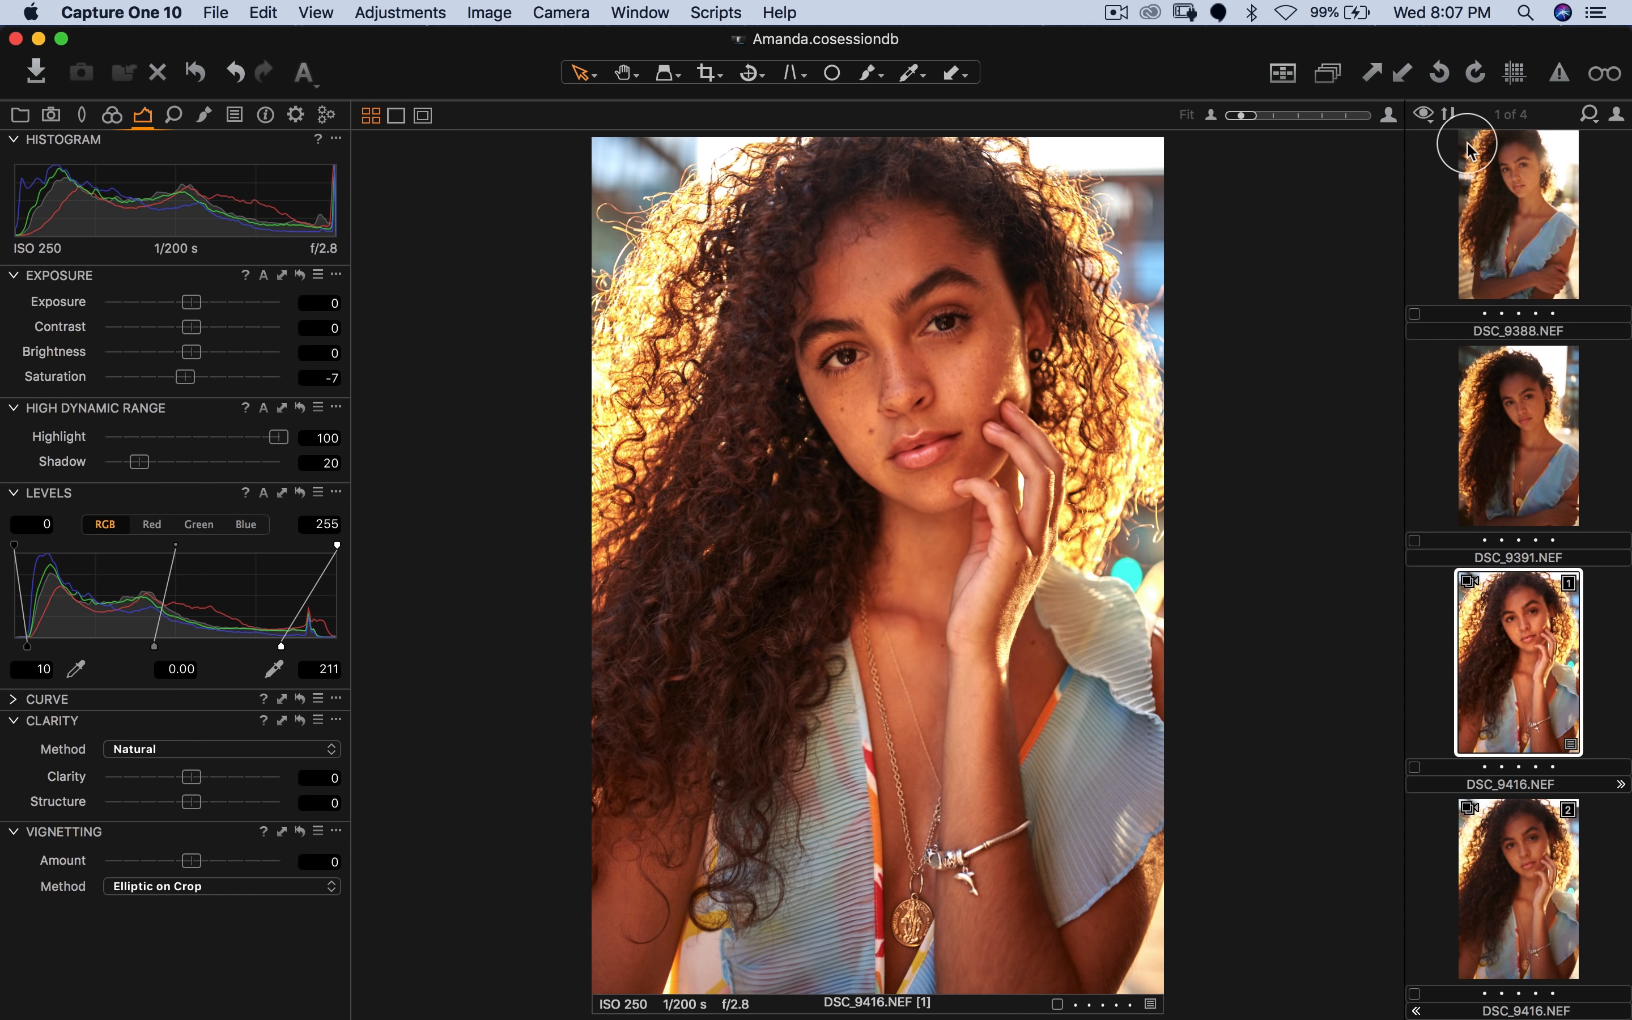
# Step: Set the edited variant's Levels highlight input to 229 while checking clipping with the exposure warning temporarily turned on
pyautogui.click(1559, 75)
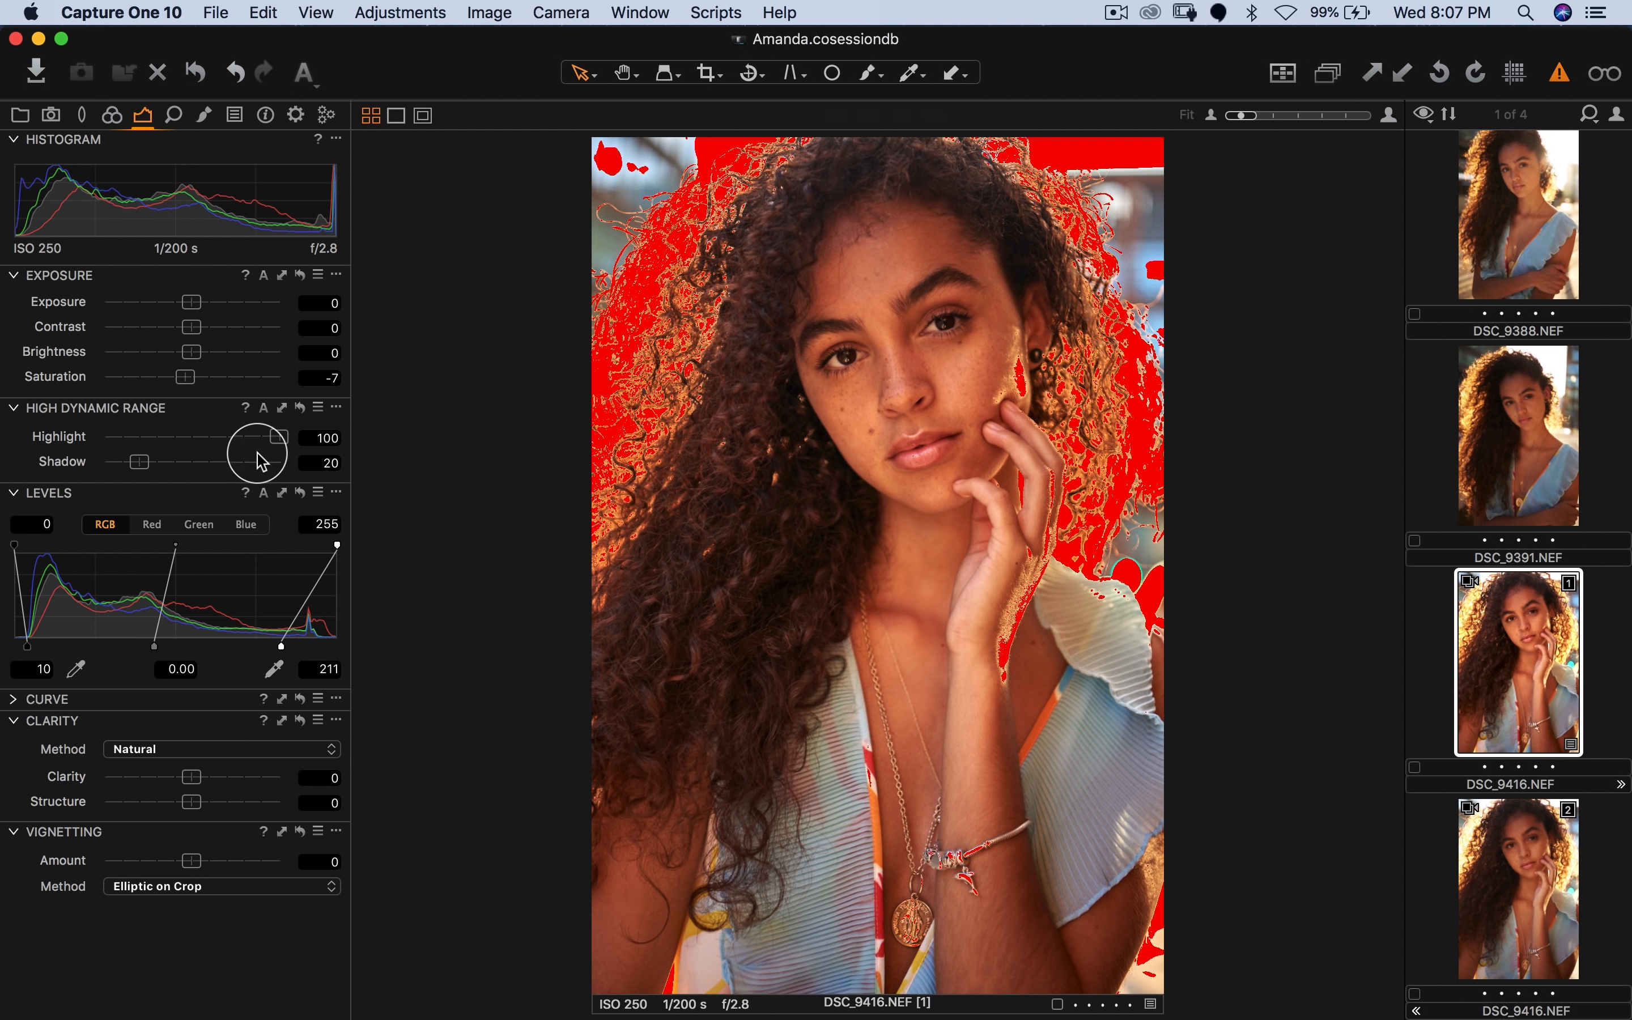
pyautogui.moveTo(287, 442); pyautogui.dragTo(360, 426)
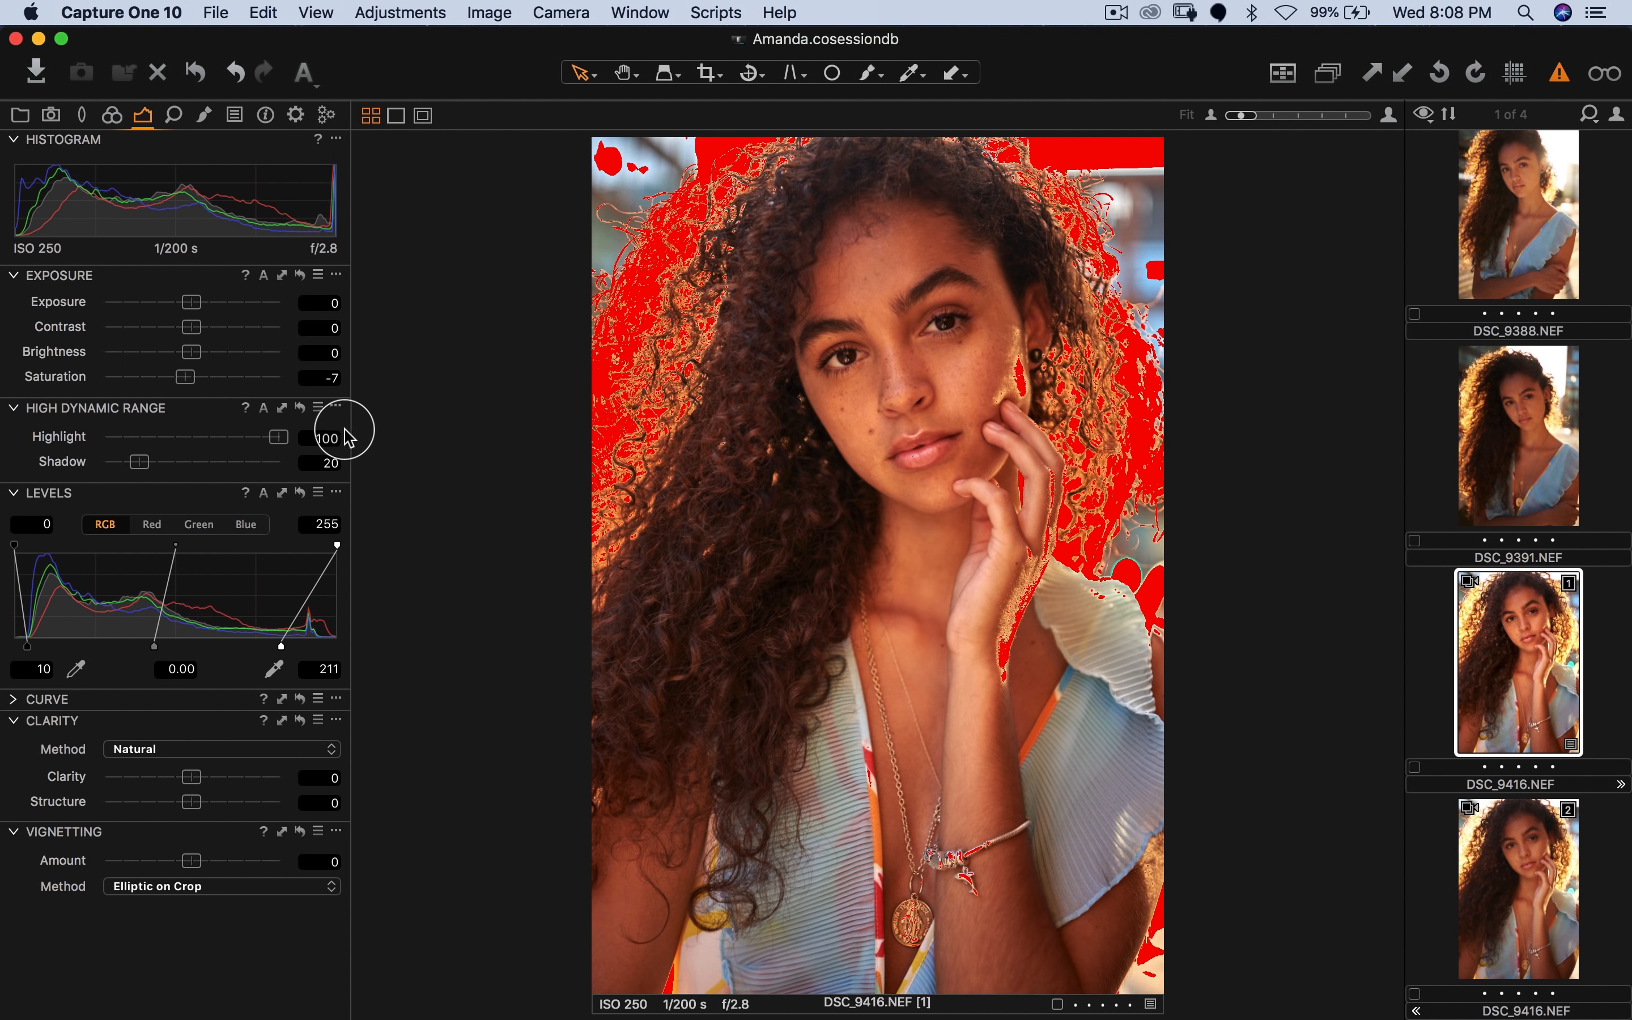
pyautogui.moveTo(281, 646); pyautogui.dragTo(305, 646)
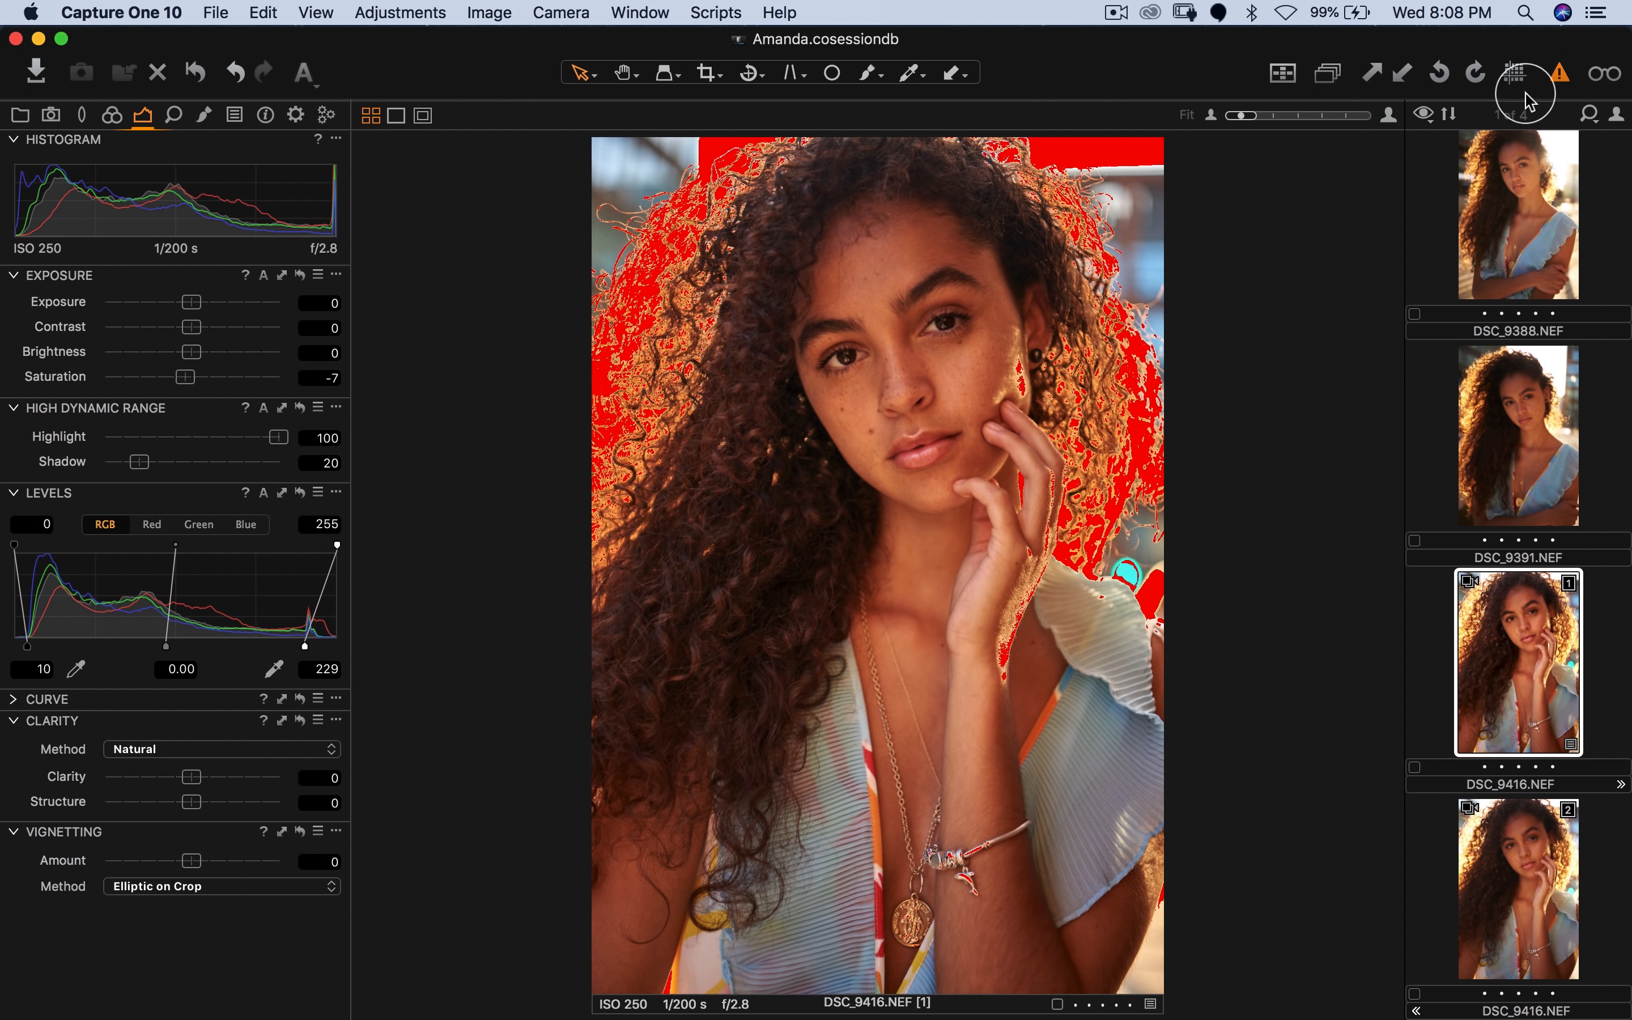
pyautogui.click(1560, 75)
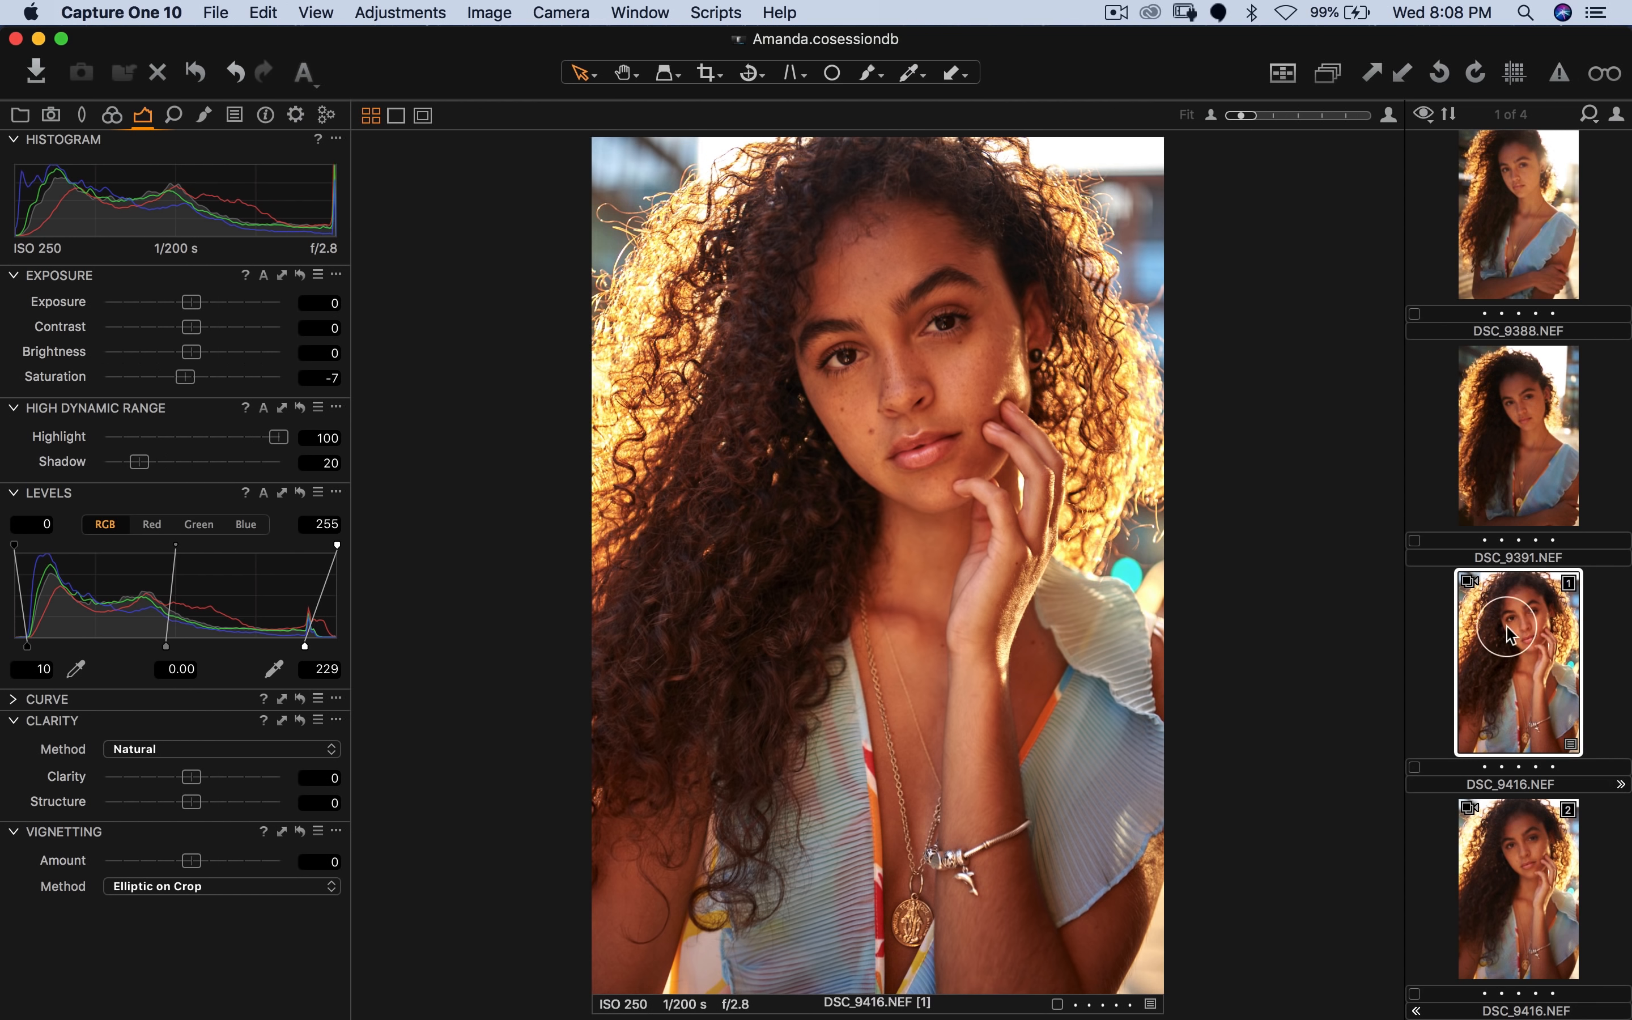
# Step: Send the edited DSC_9416.NEF variant to Adobe Photoshop CC 2018 as a 16-bit PSD in Adobe RGB (1998) at 300 px/in
pyautogui.rightClick(1486, 643)
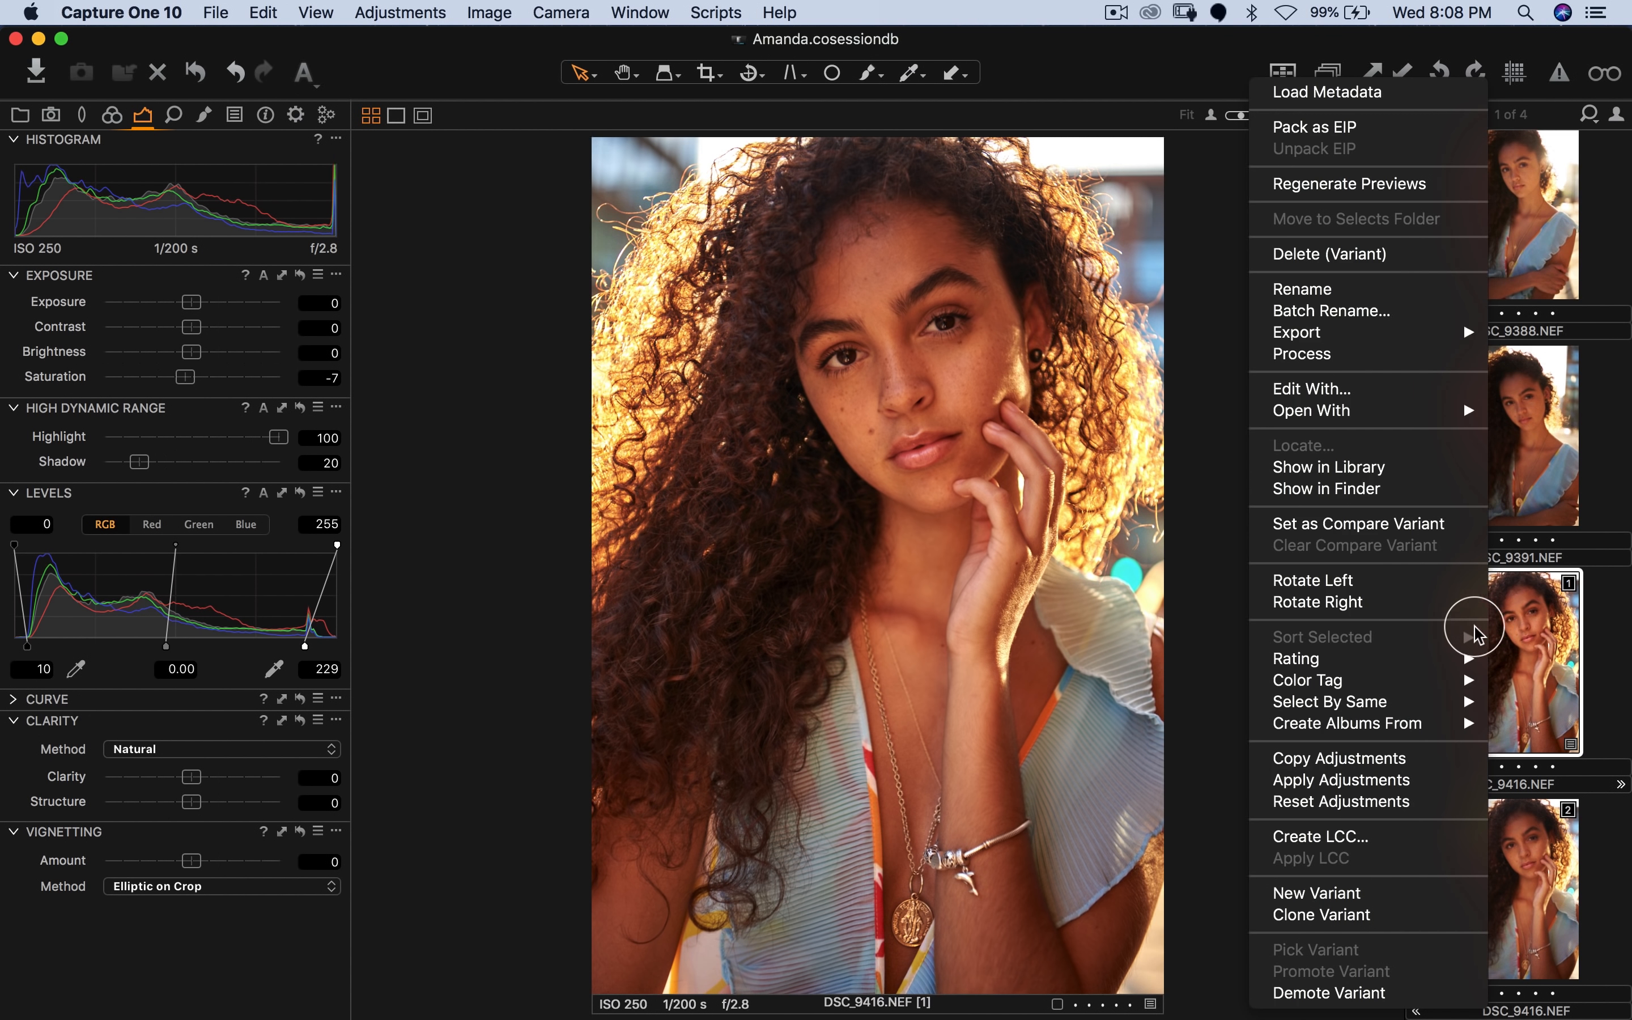
pyautogui.click(1306, 391)
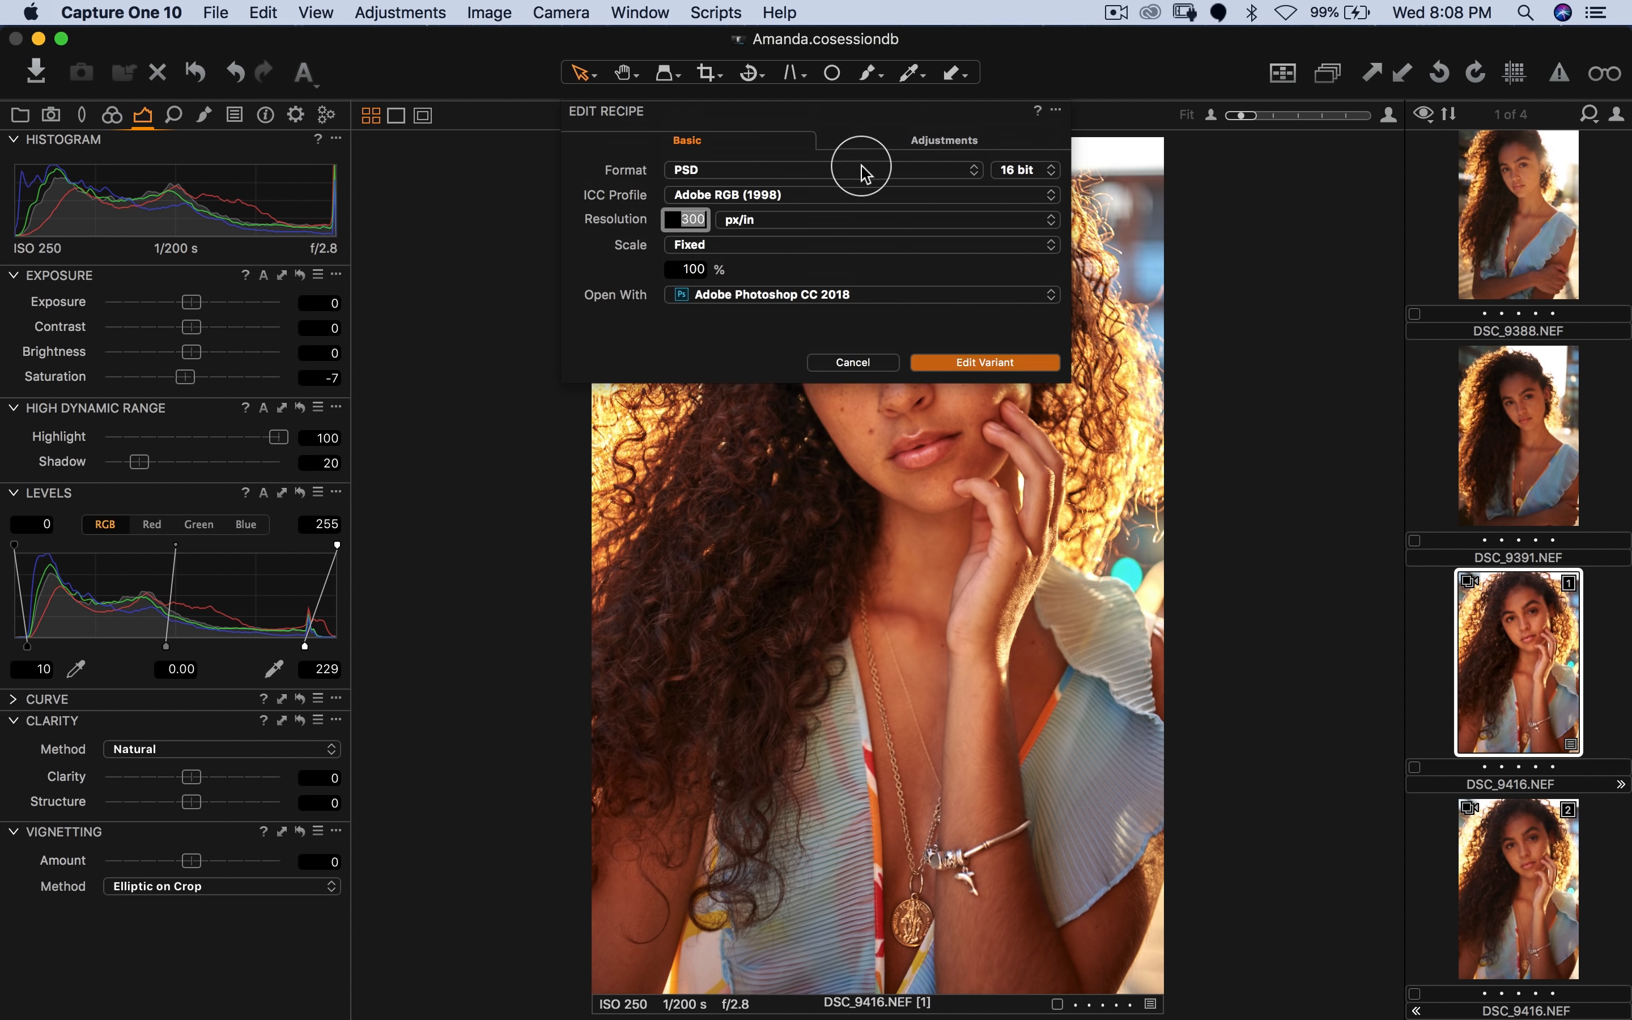
pyautogui.click(983, 368)
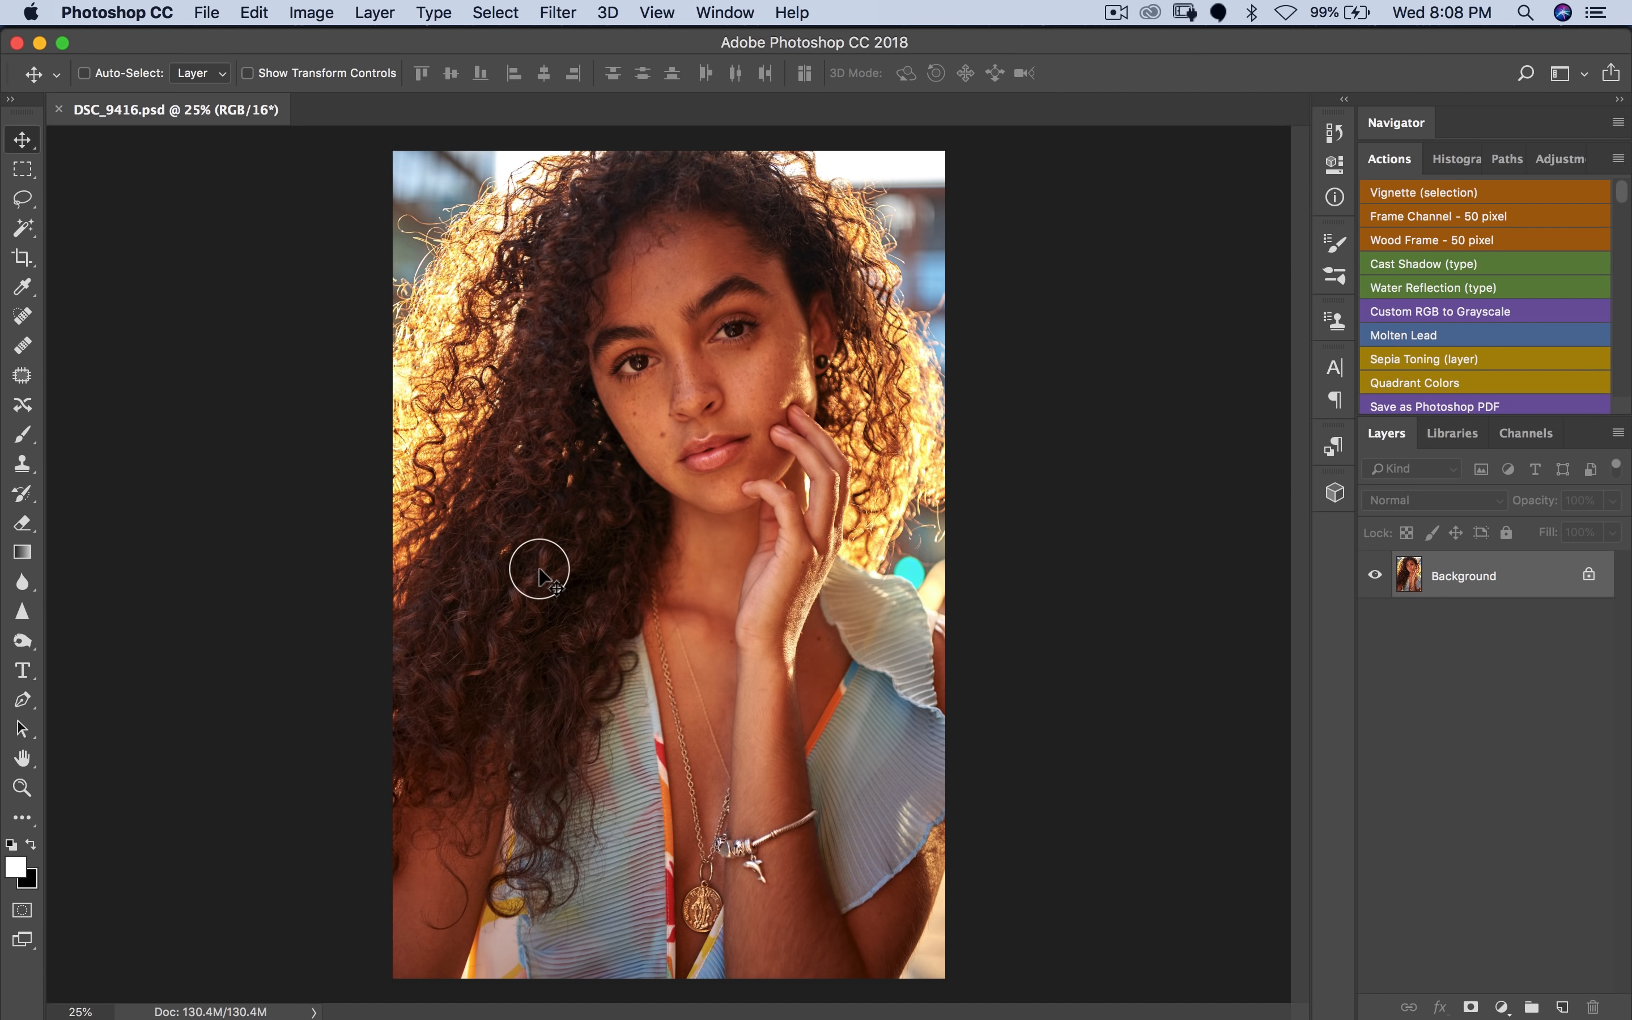
# Step: Run the Advanced Frequency Separation action on the portrait, checking the facial skin and using a Gaussian Blur radius of 16.2 pixels
pyautogui.scroll(-10, 1530, 354)
pyautogui.scroll(4, 1461, 335)
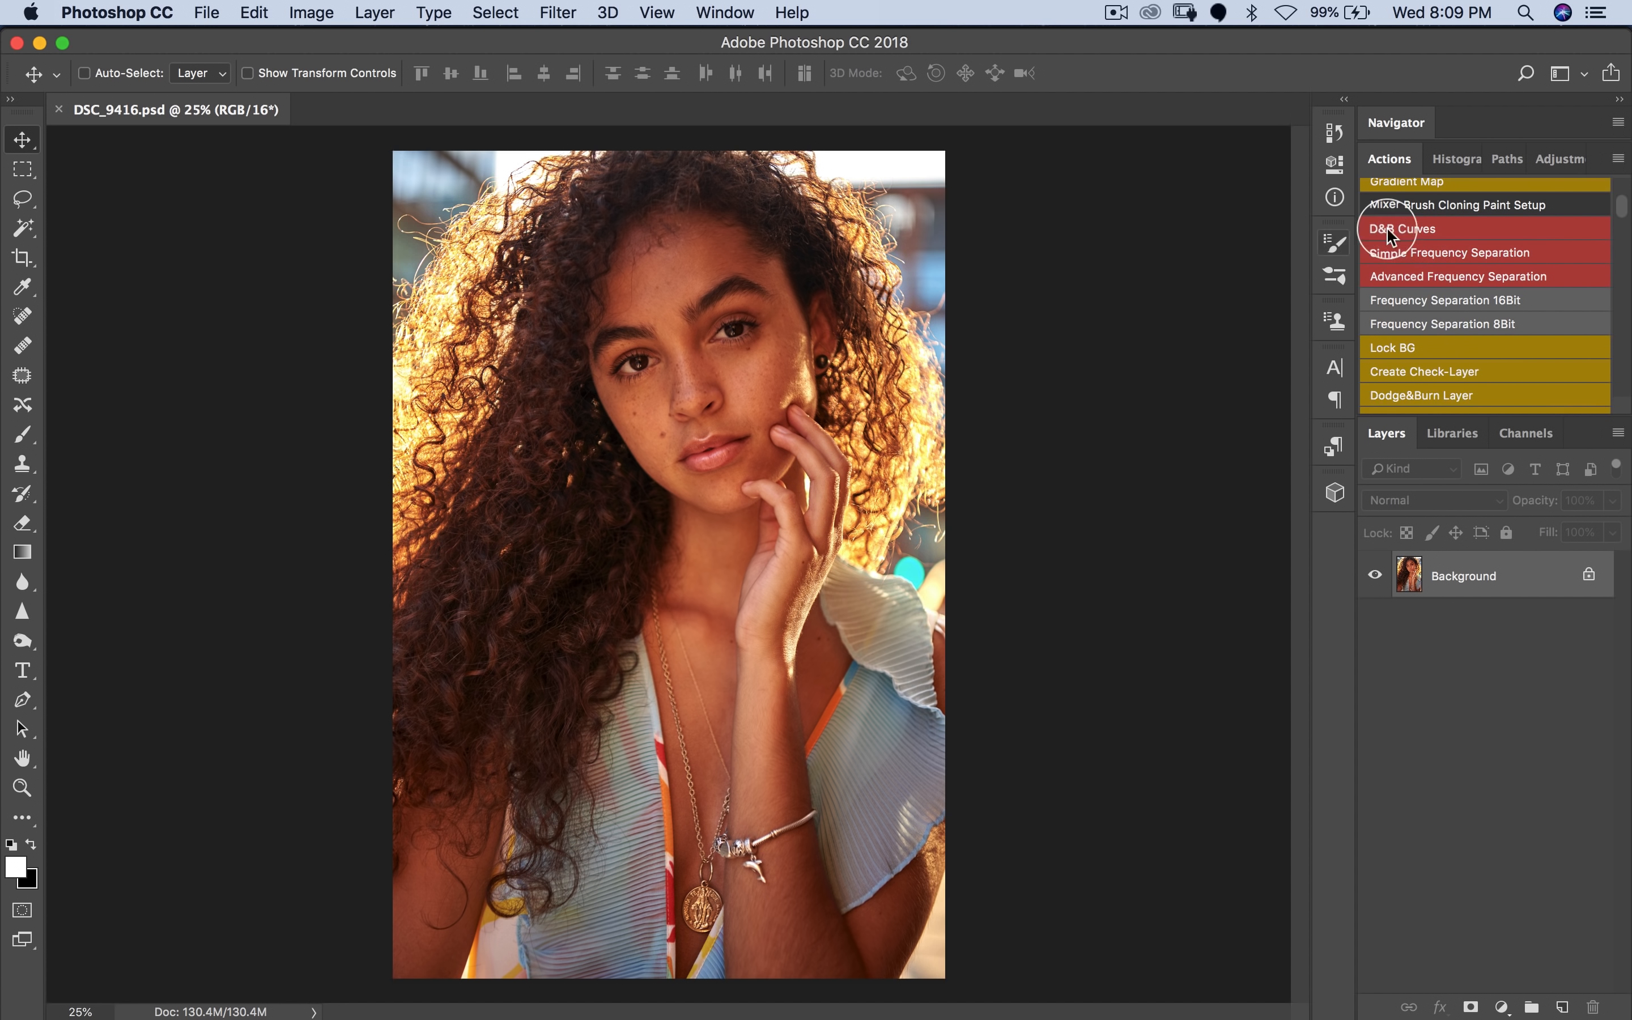
pyautogui.click(1398, 273)
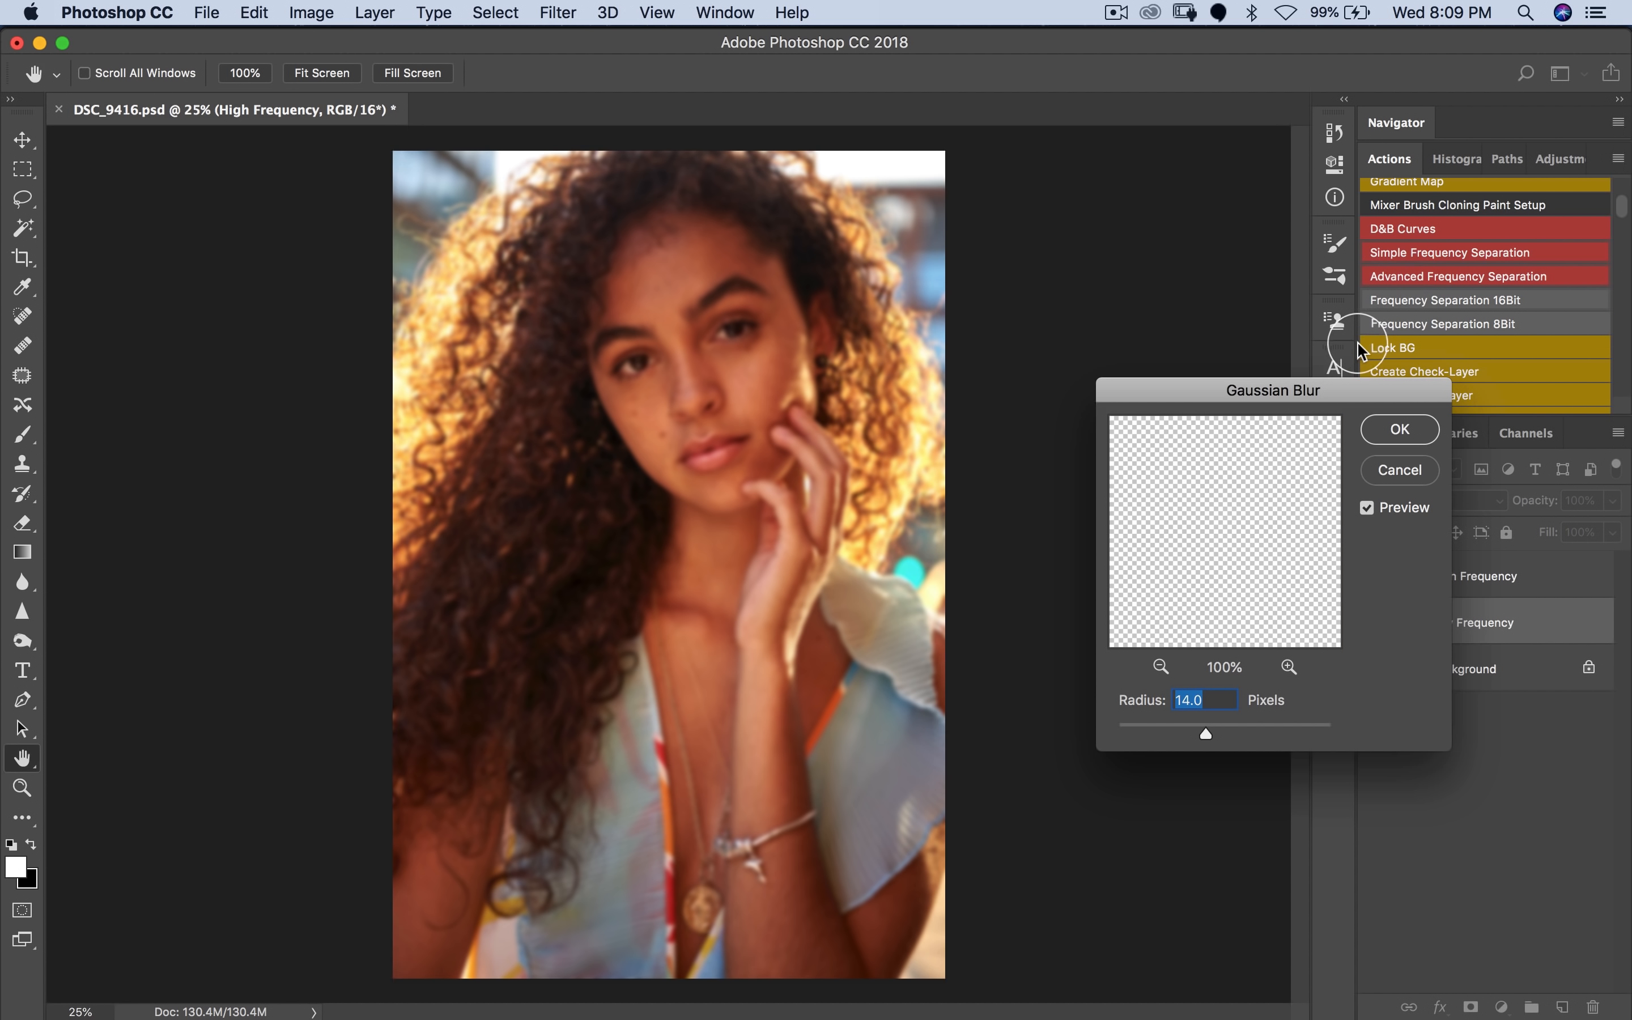
pyautogui.click(700, 382)
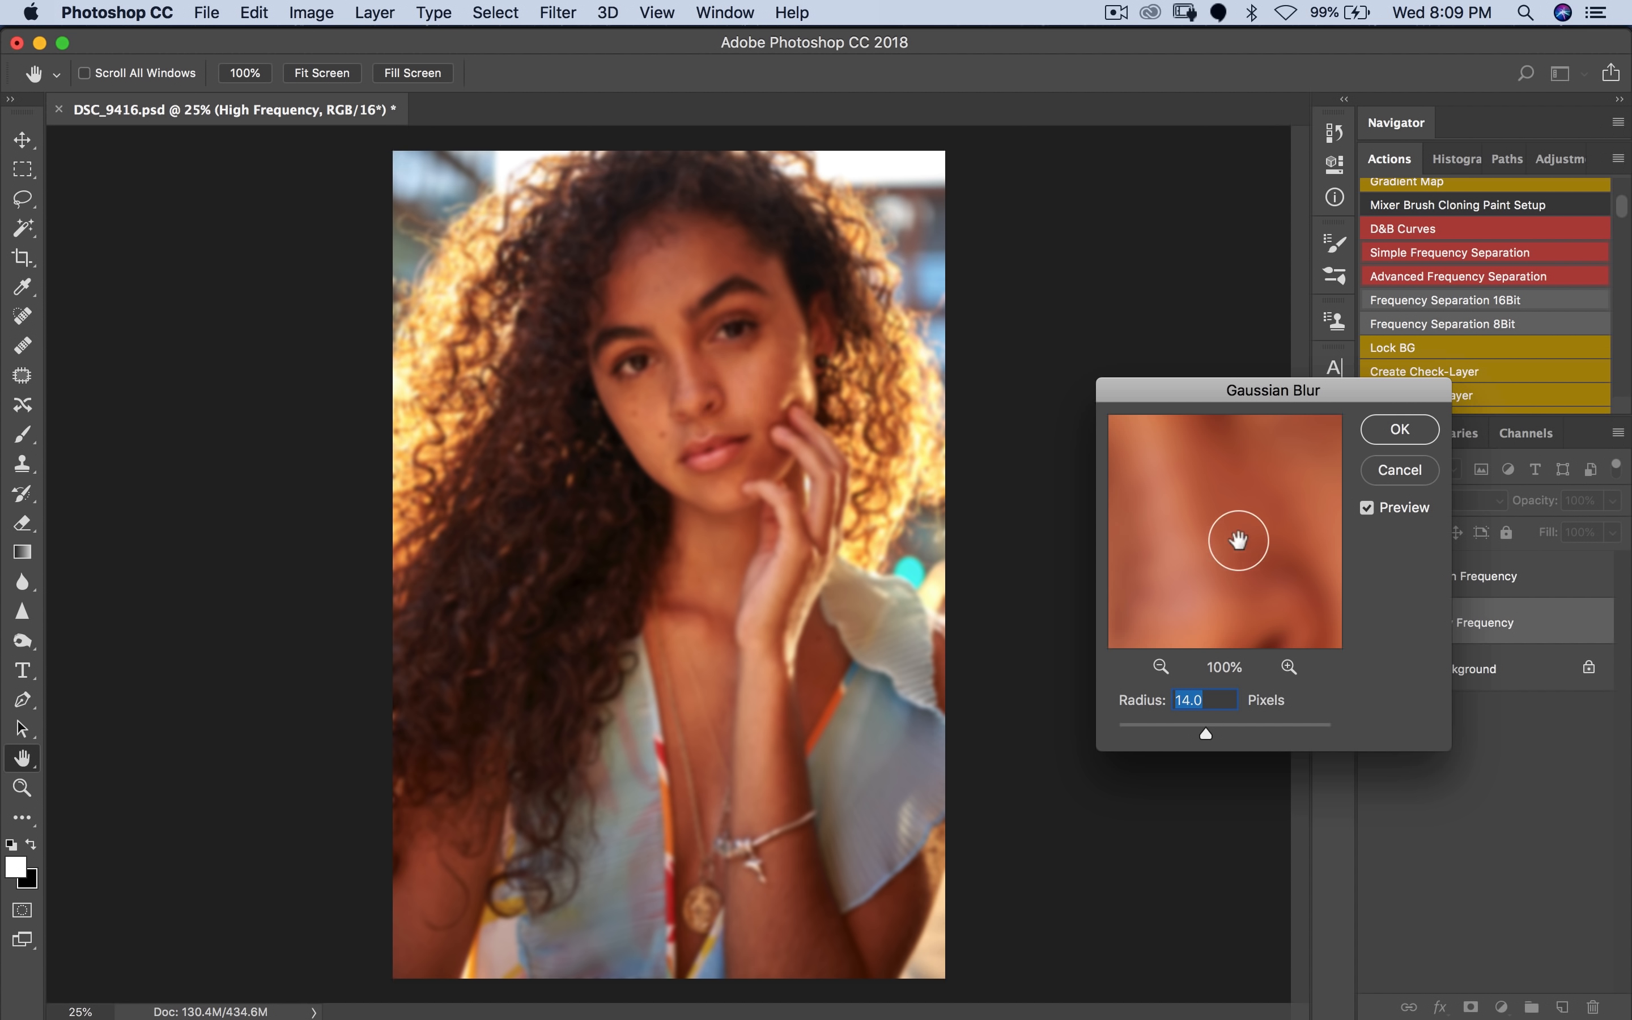
pyautogui.moveTo(1206, 741); pyautogui.dragTo(1211, 737)
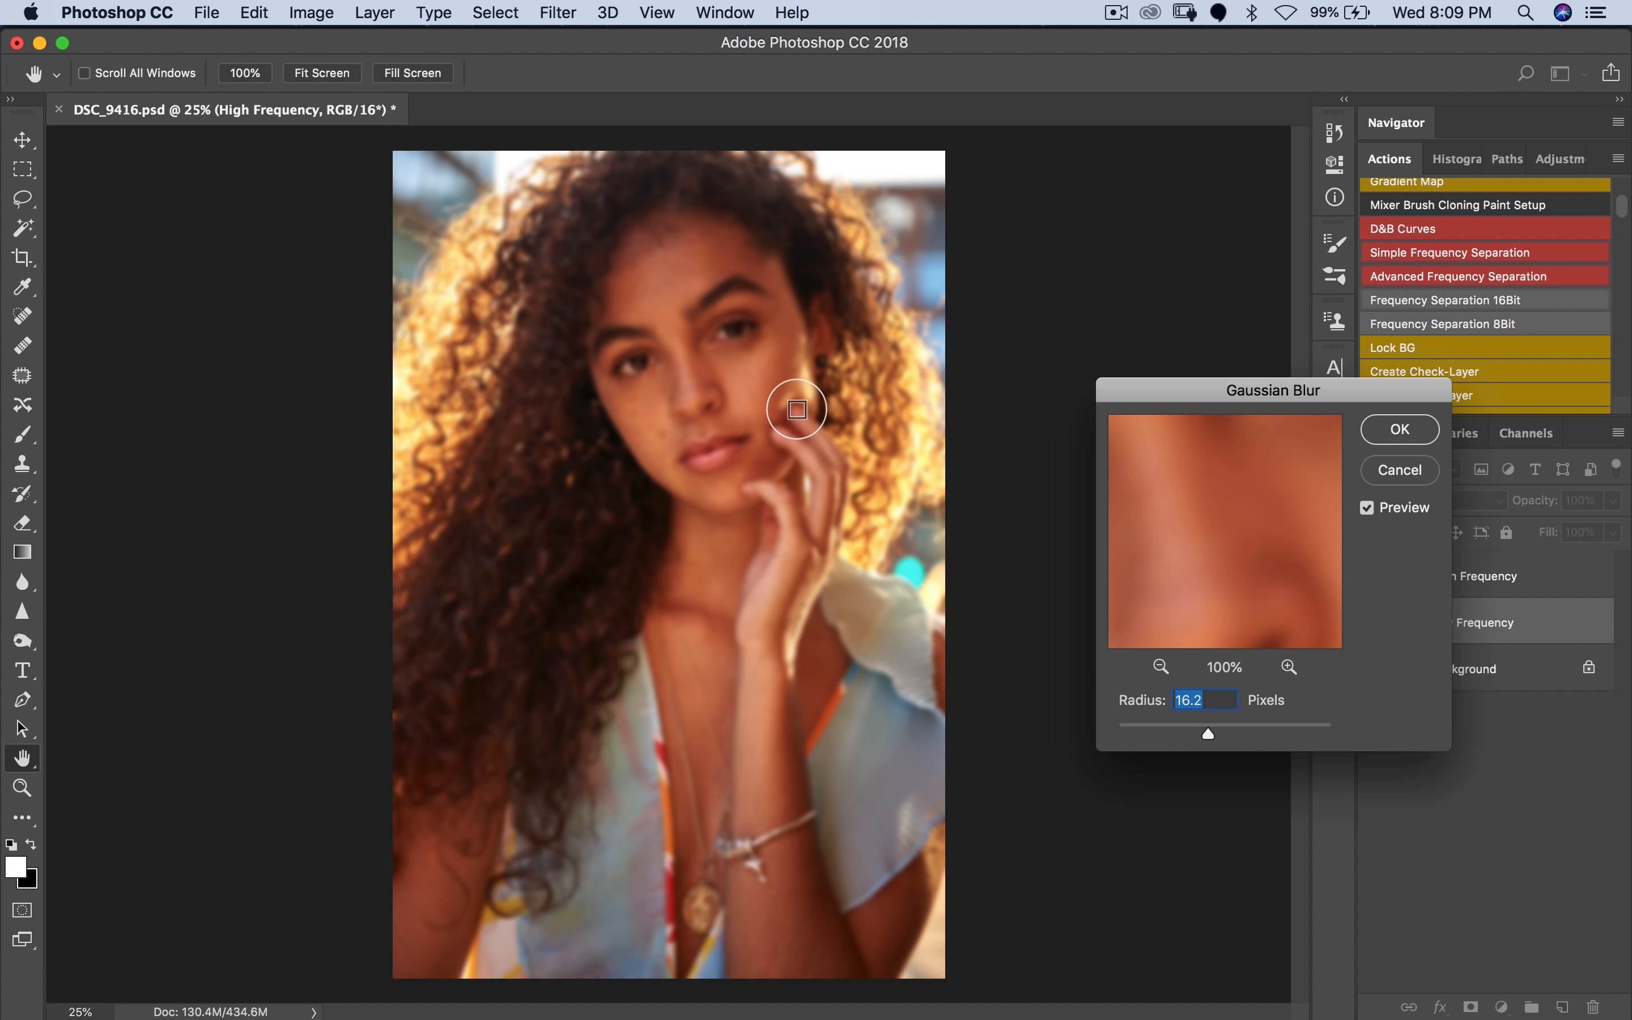
pyautogui.click(748, 394)
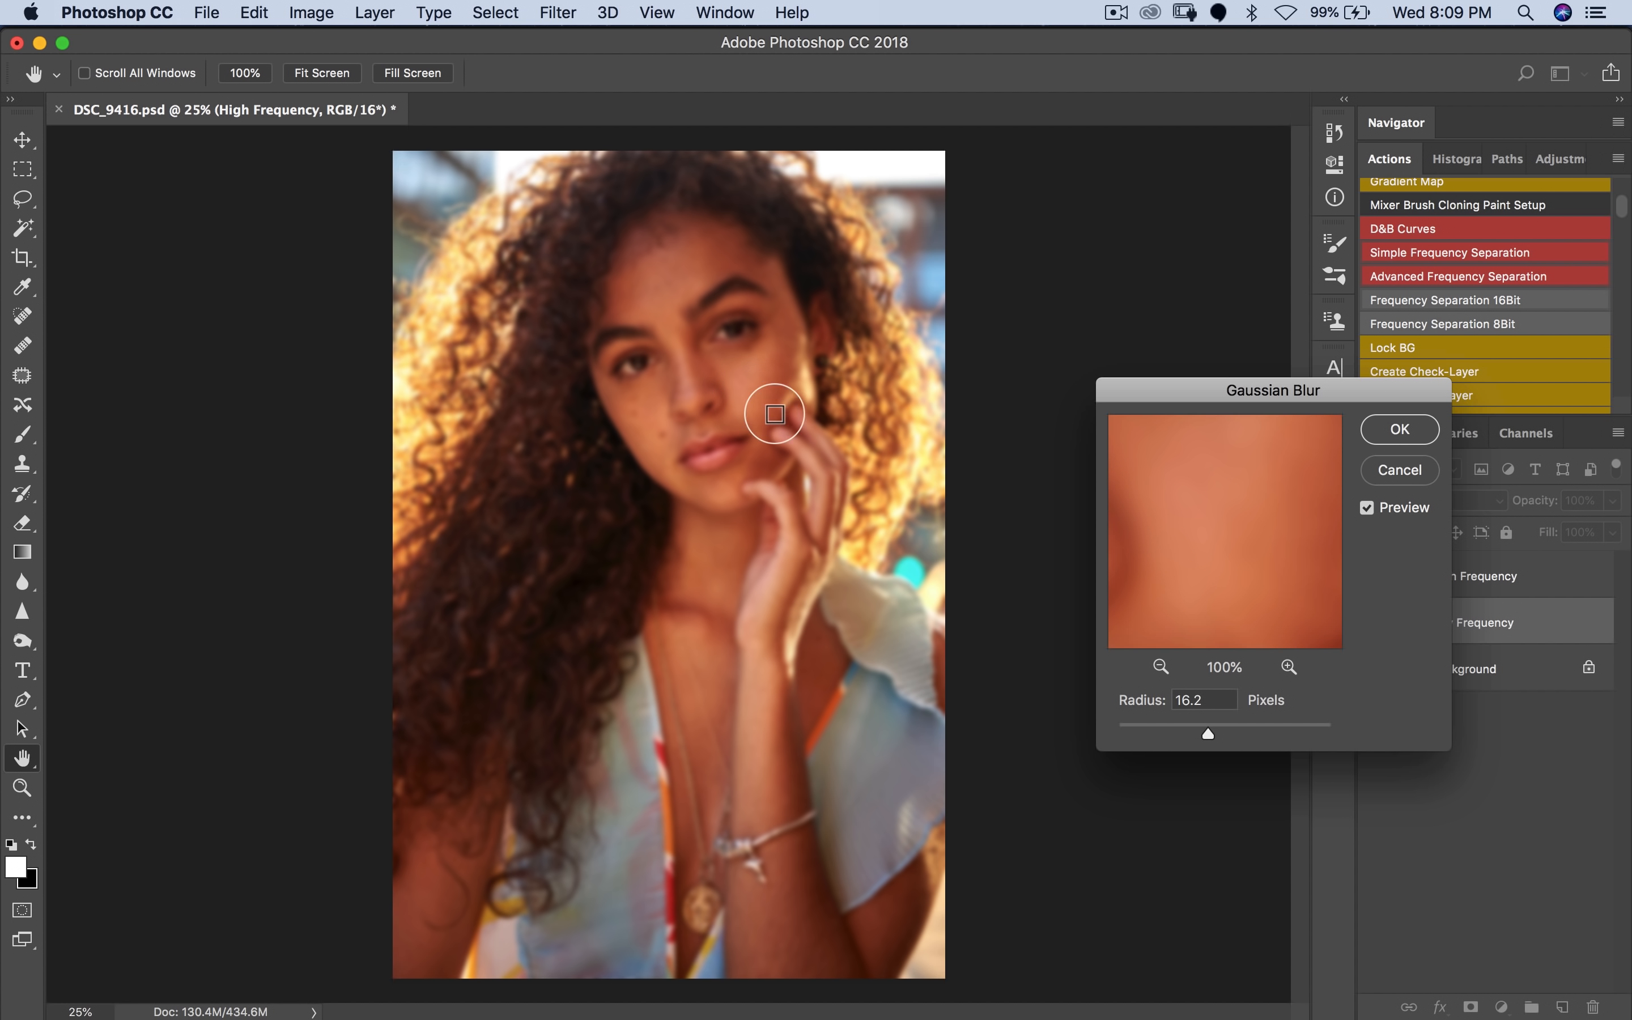
pyautogui.click(1161, 666)
pyautogui.moveTo(1215, 637); pyautogui.dragTo(1271, 552)
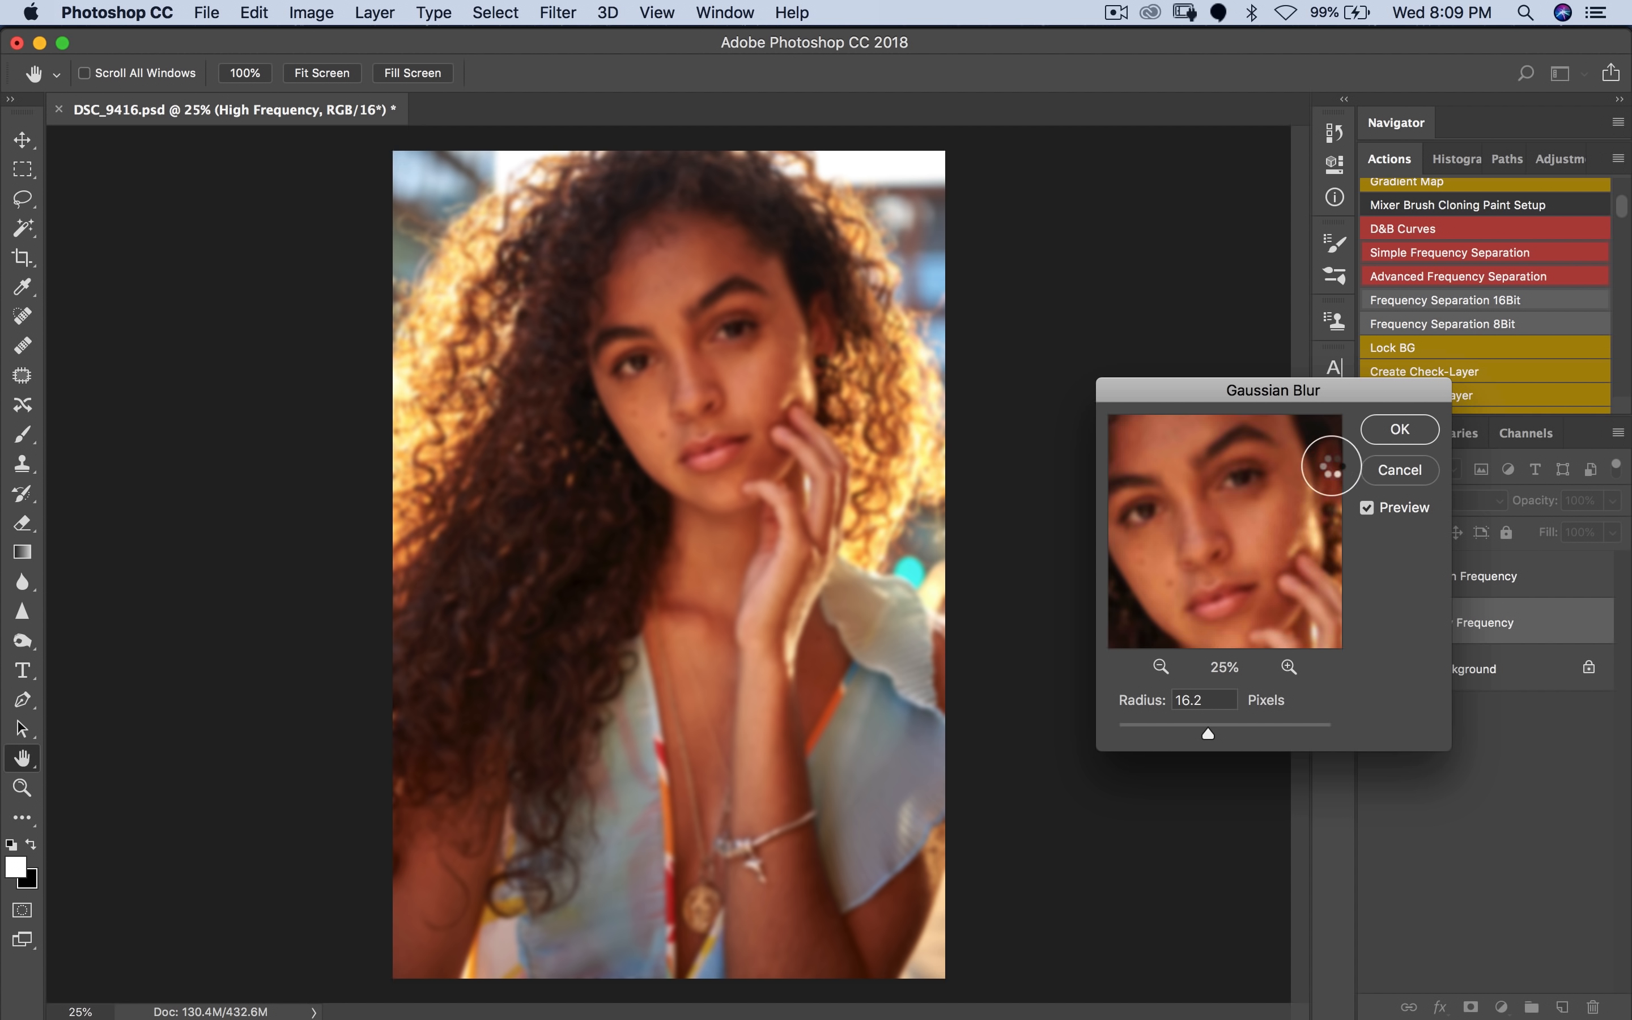
pyautogui.press('Return')
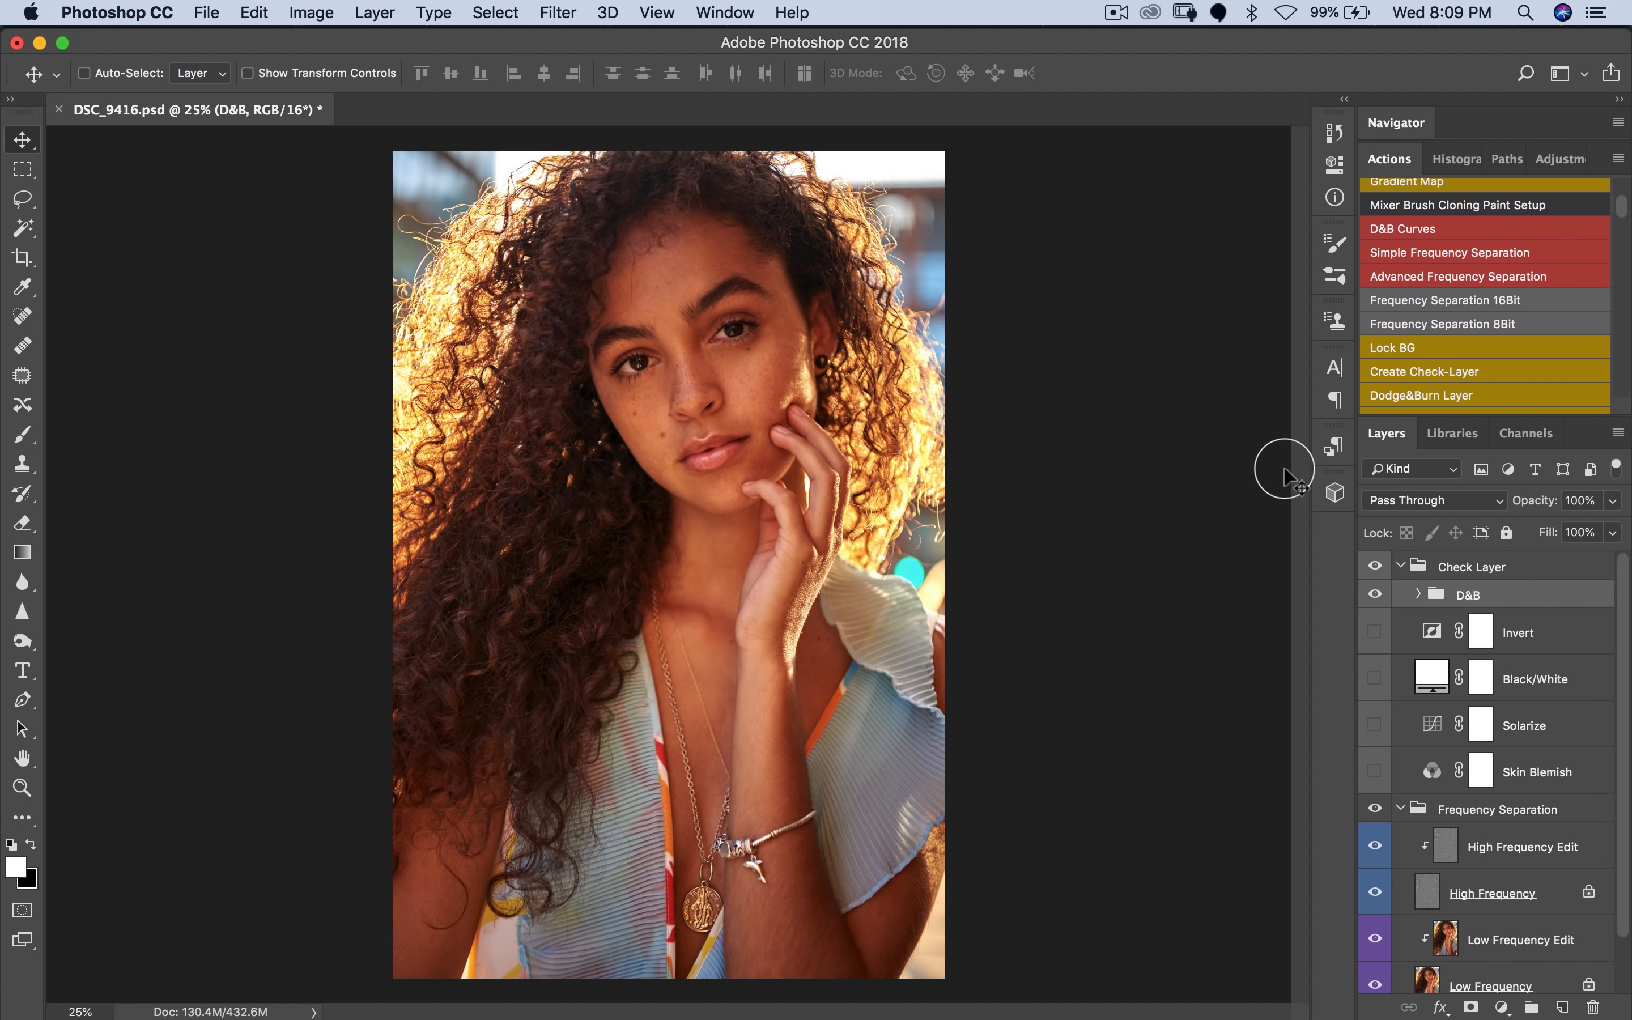
# Step: Move the D&B group out above the Check Layer group and delete the Check Layer group with its contents
pyautogui.moveTo(1475, 603); pyautogui.dragTo(1447, 557)
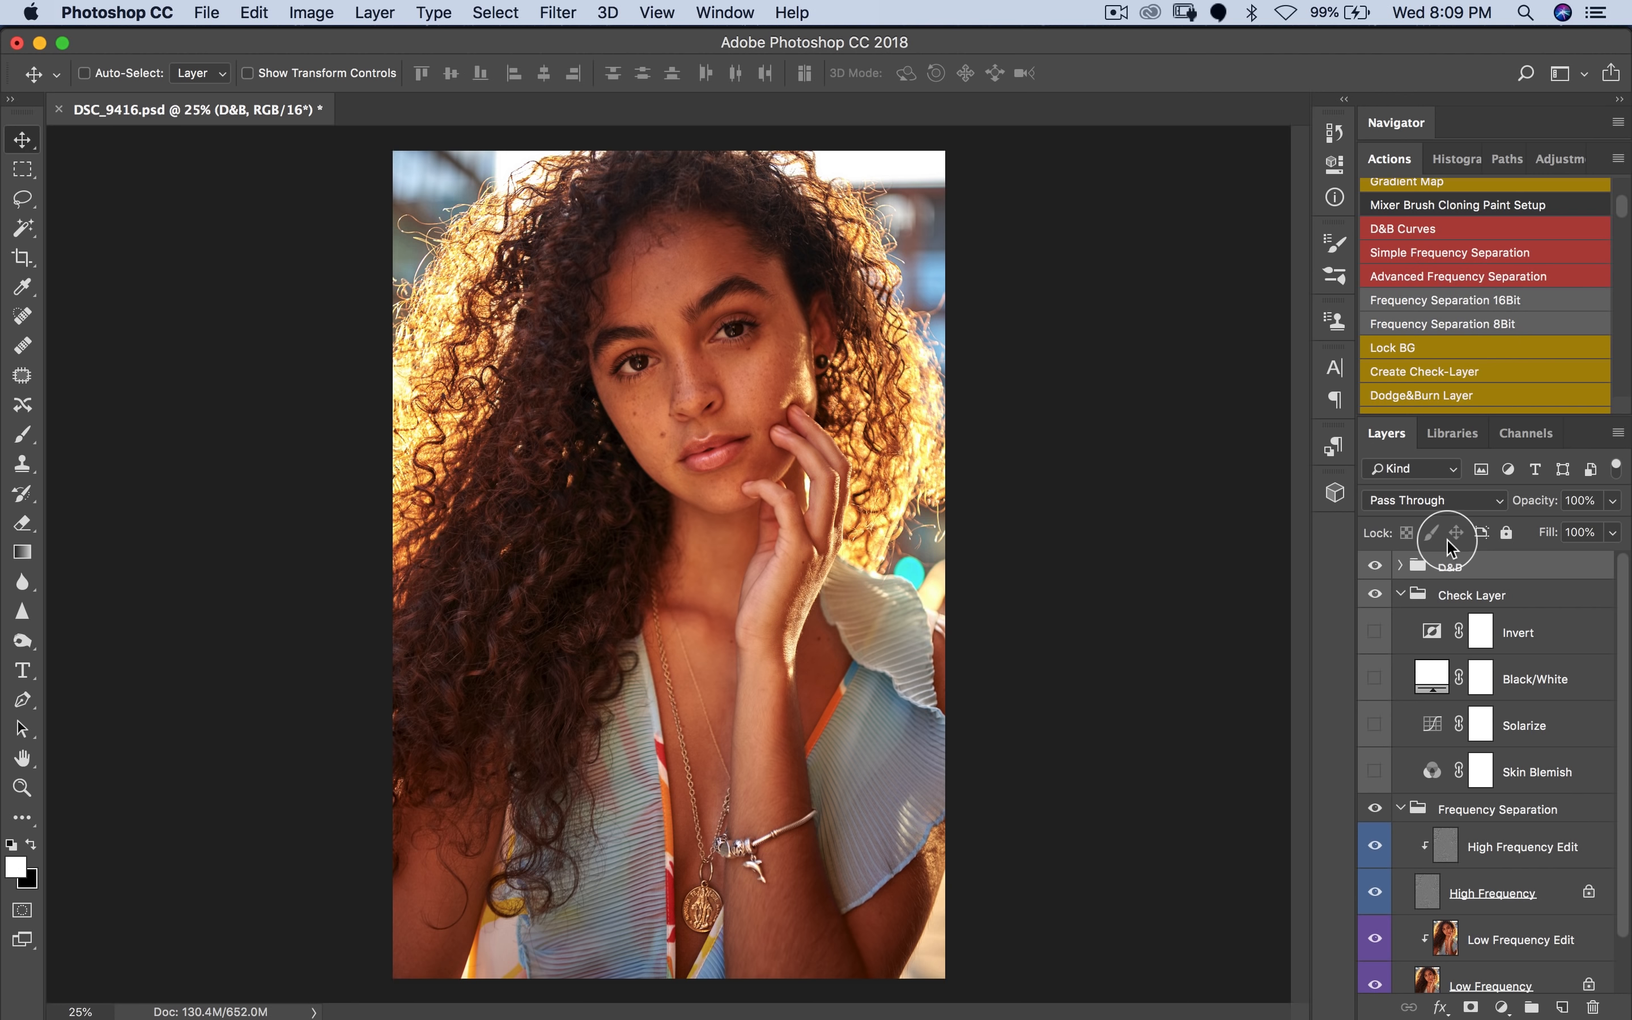
pyautogui.click(1469, 595)
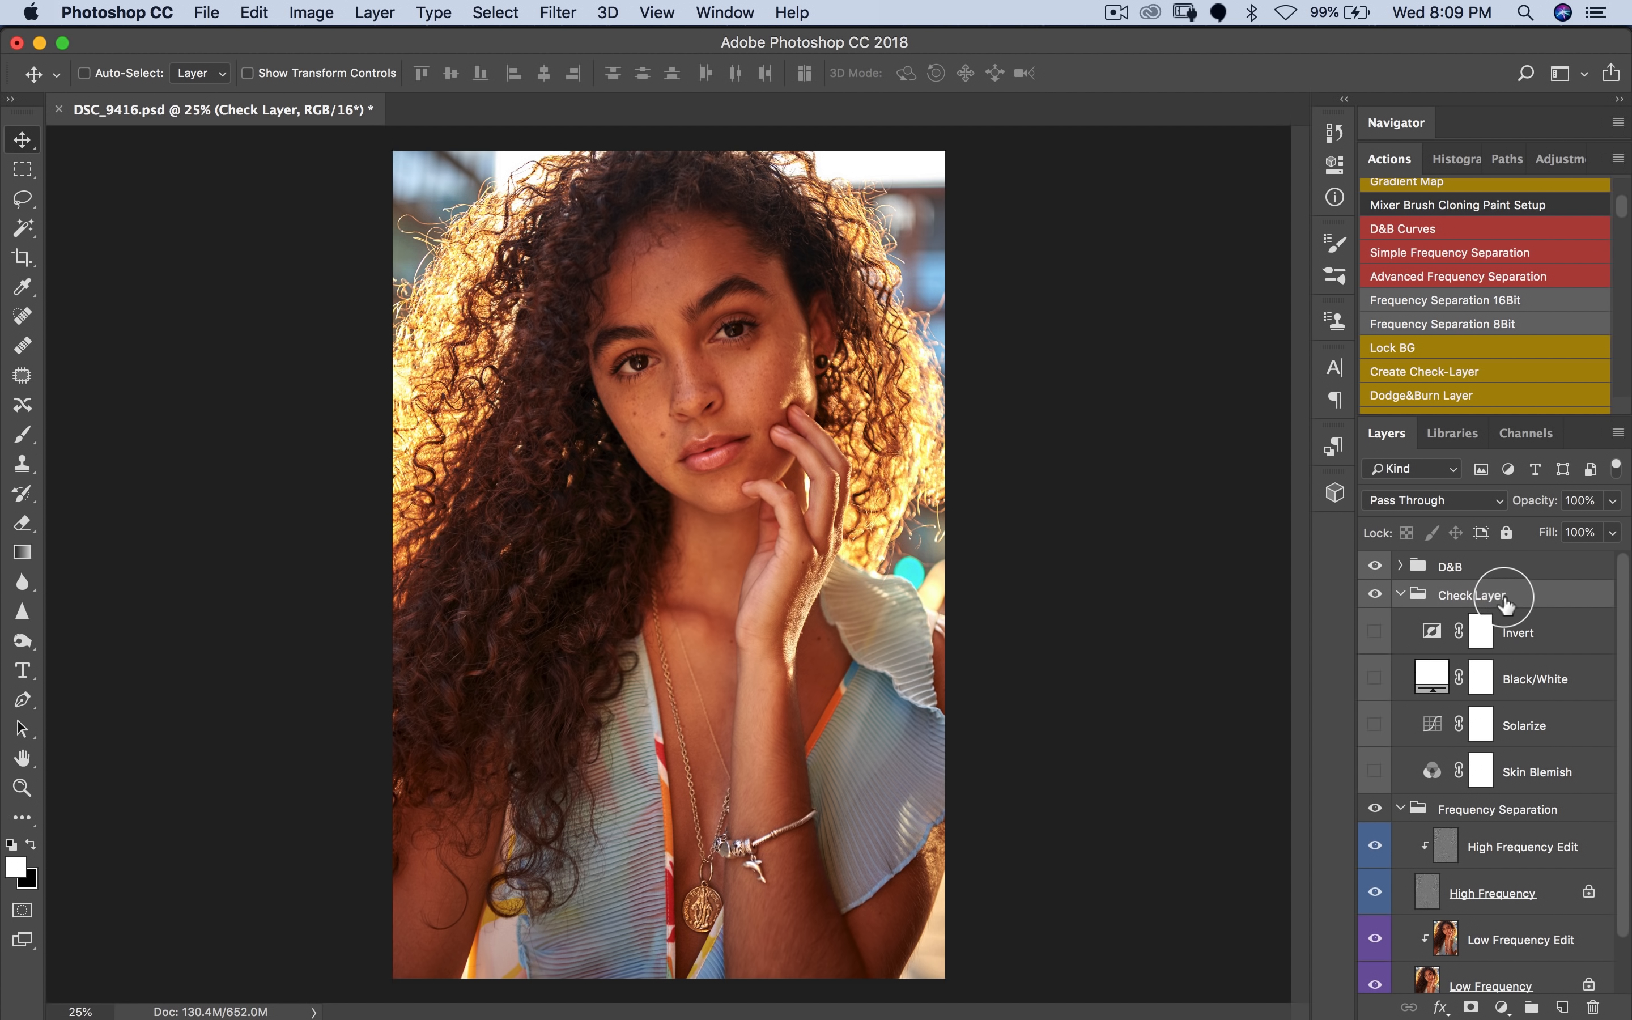
pyautogui.press('Delete')
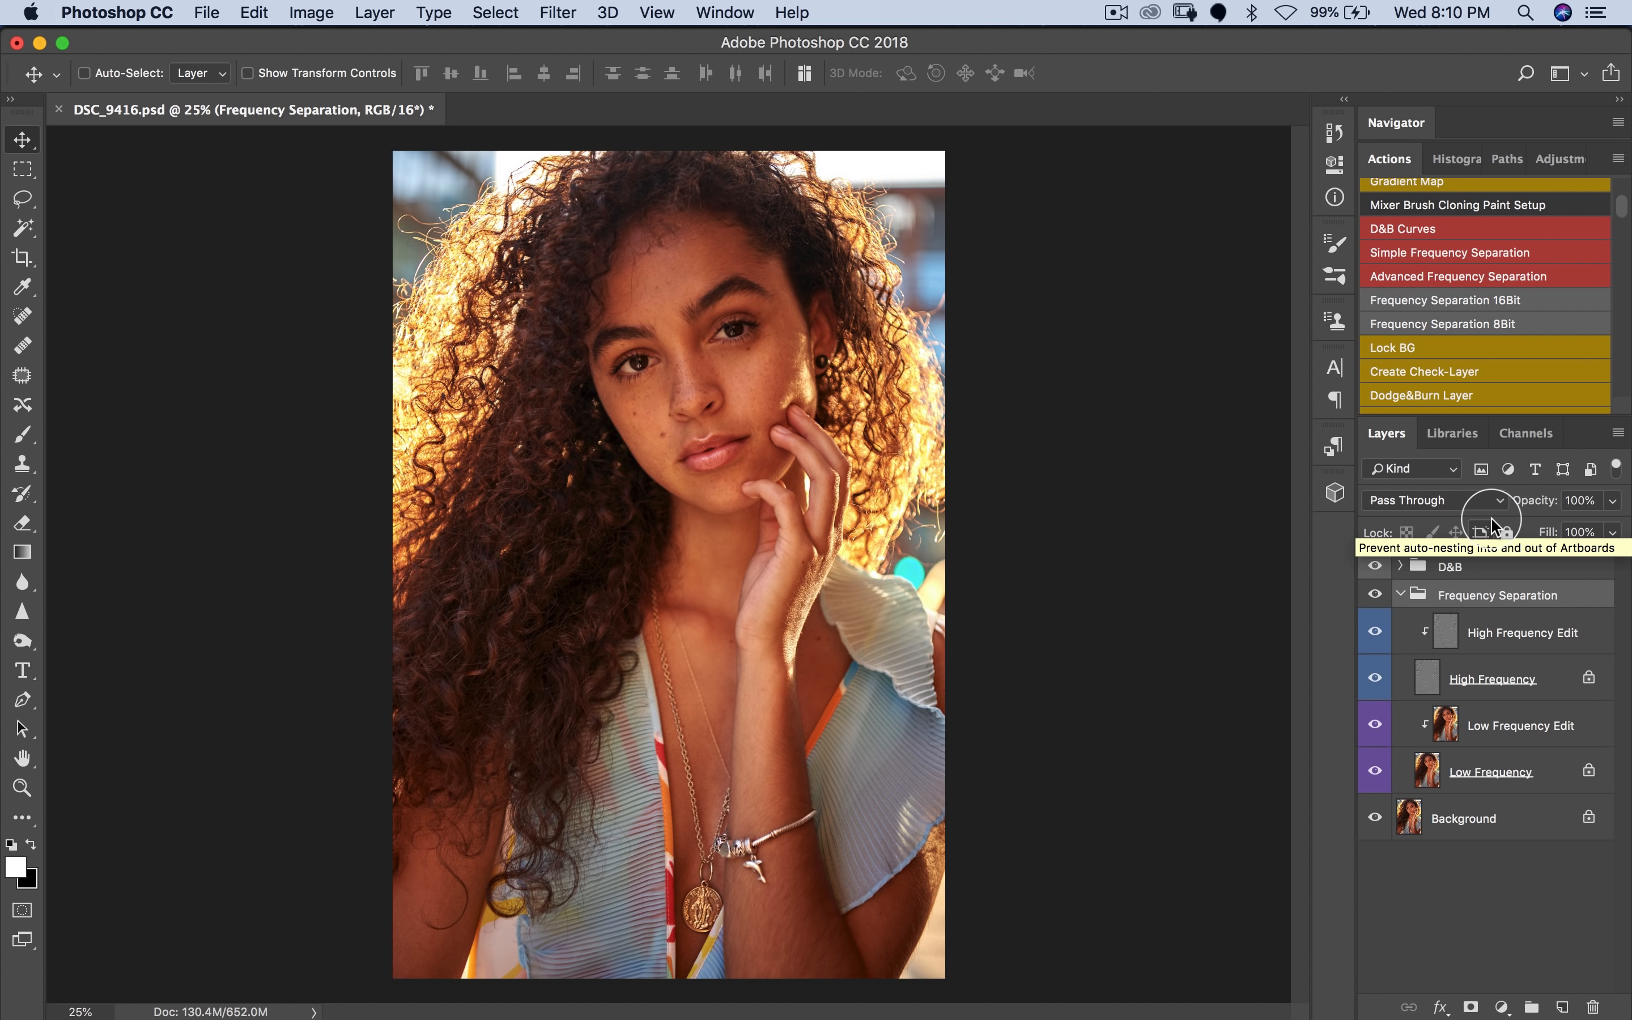
# Step: Collapse the Frequency Separation group and compare the portrait with that group hidden and shown
pyautogui.click(1401, 594)
pyautogui.click(1379, 595)
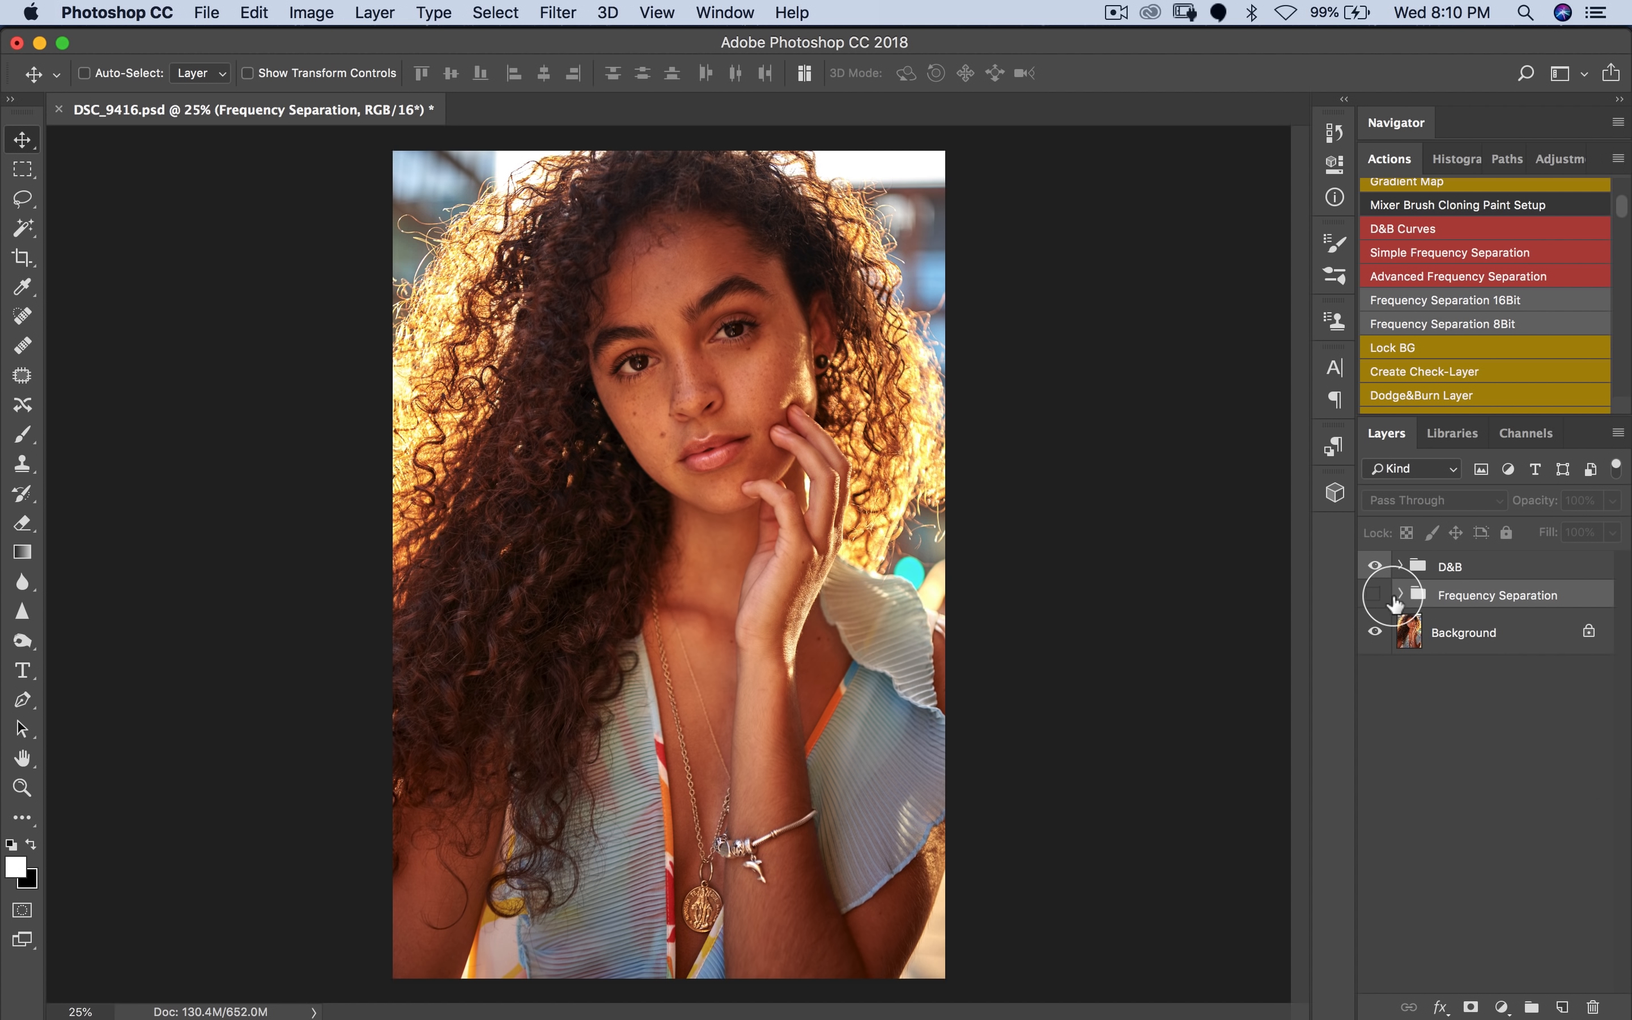
pyautogui.doubleClick(1394, 596)
pyautogui.click(1521, 300)
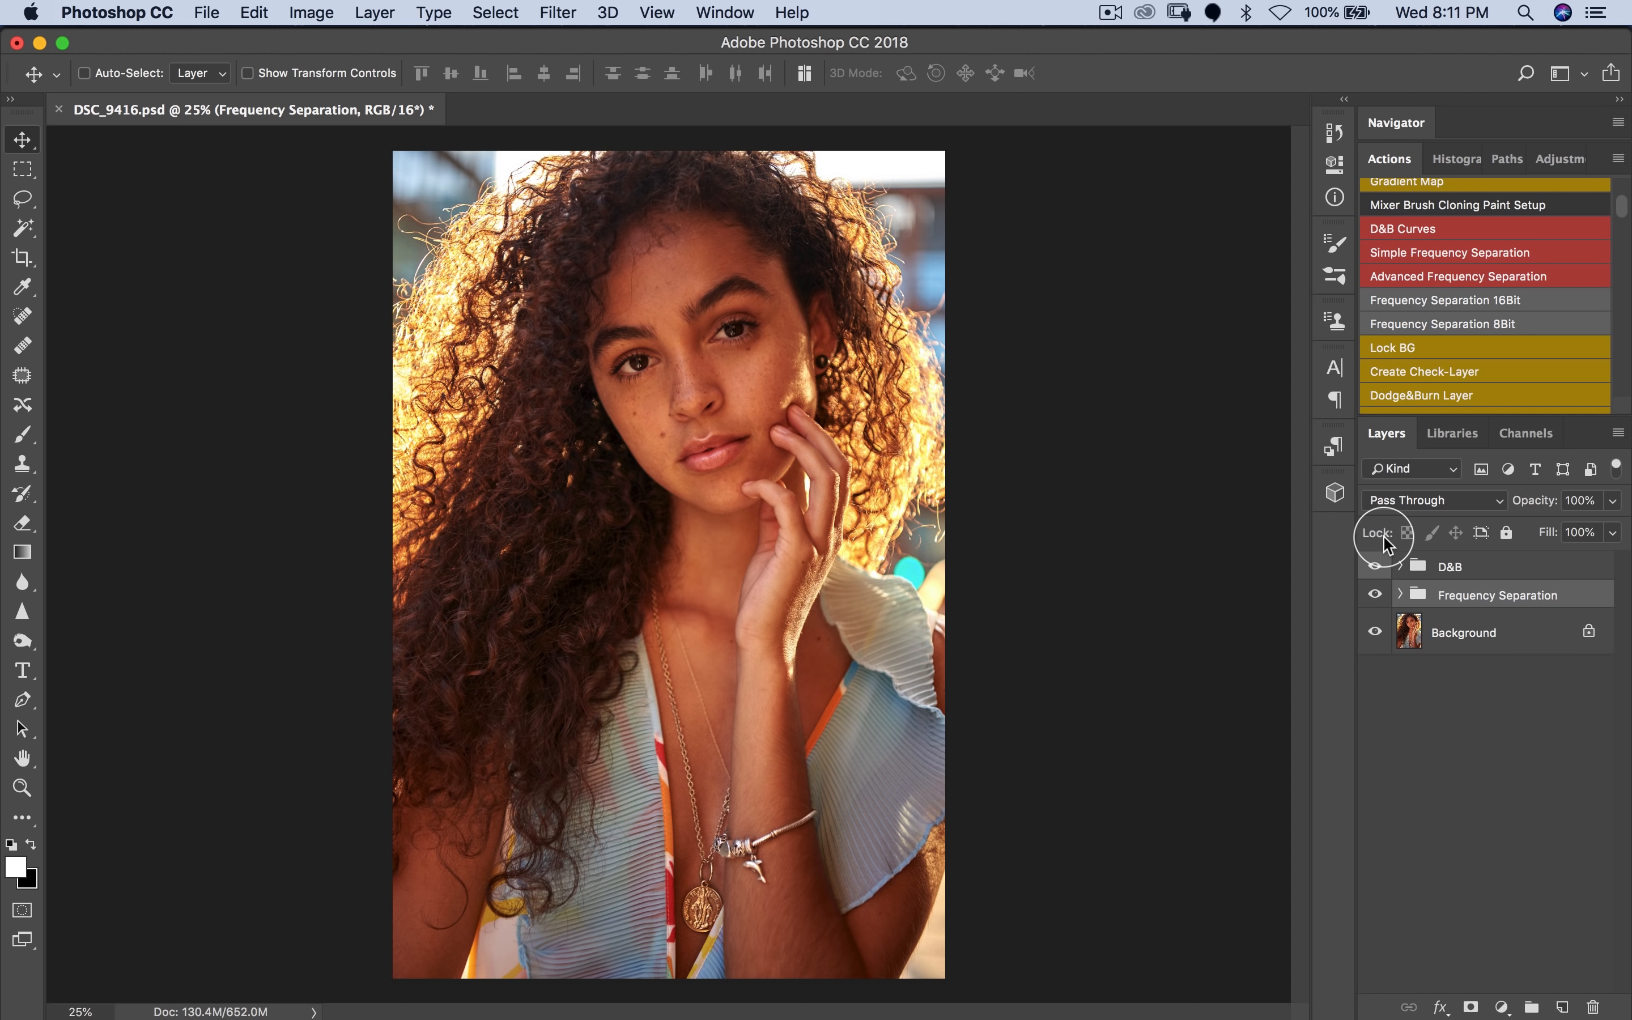
# Step: Examine the skin texture and blemishes on the face at several magnifications up to 200%
pyautogui.press('z')
pyautogui.moveTo(696, 347); pyautogui.dragTo(742, 347)
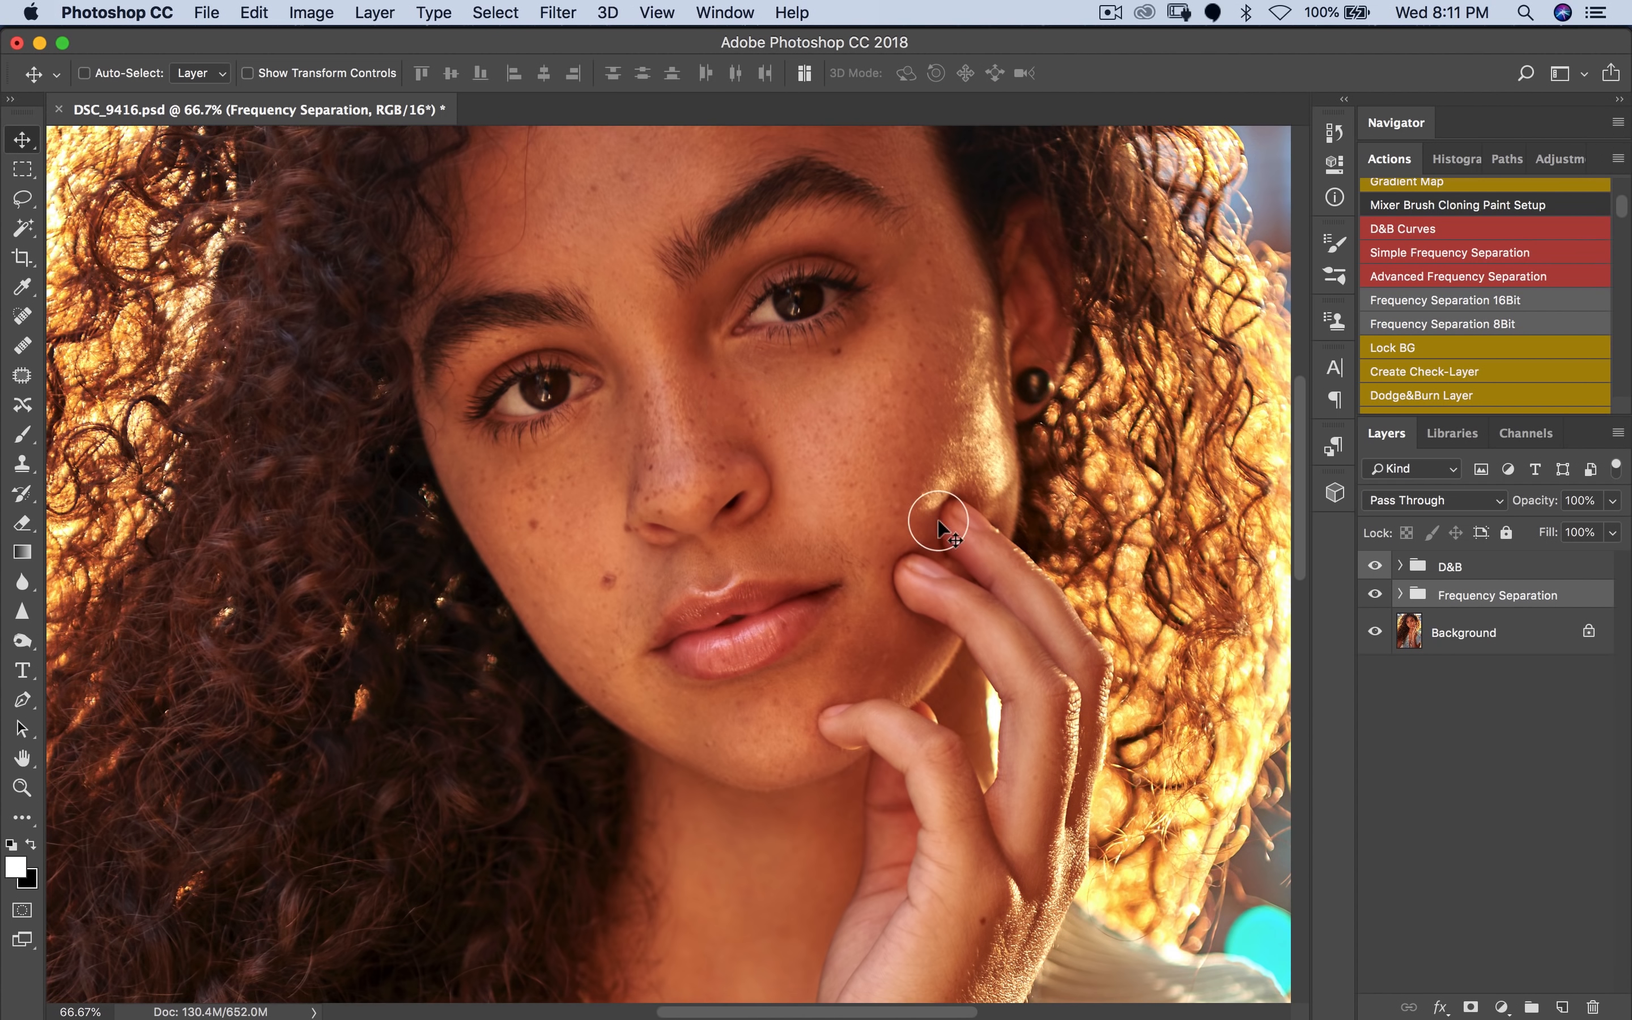
pyautogui.press('z')
pyautogui.keyDown('alt'); pyautogui.click(816, 521); pyautogui.keyUp('alt')
pyautogui.click(734, 456)
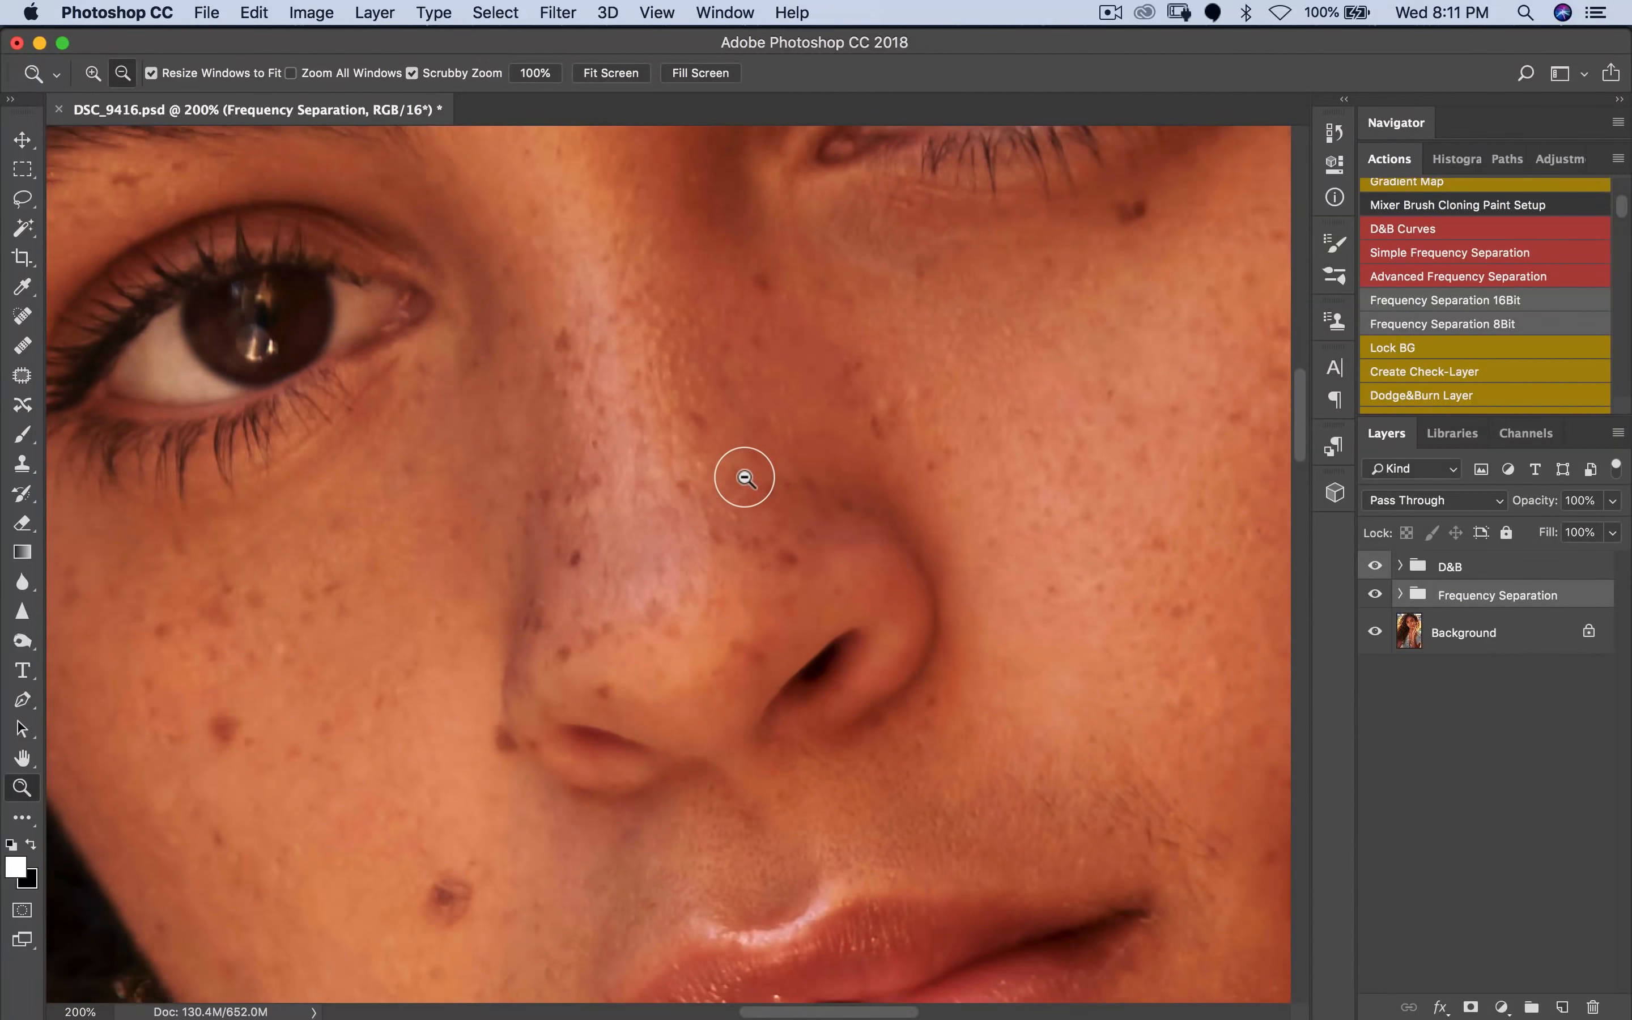
pyautogui.press('z')
pyautogui.keyDown('alt'); pyautogui.click(678, 532); pyautogui.keyUp('alt')
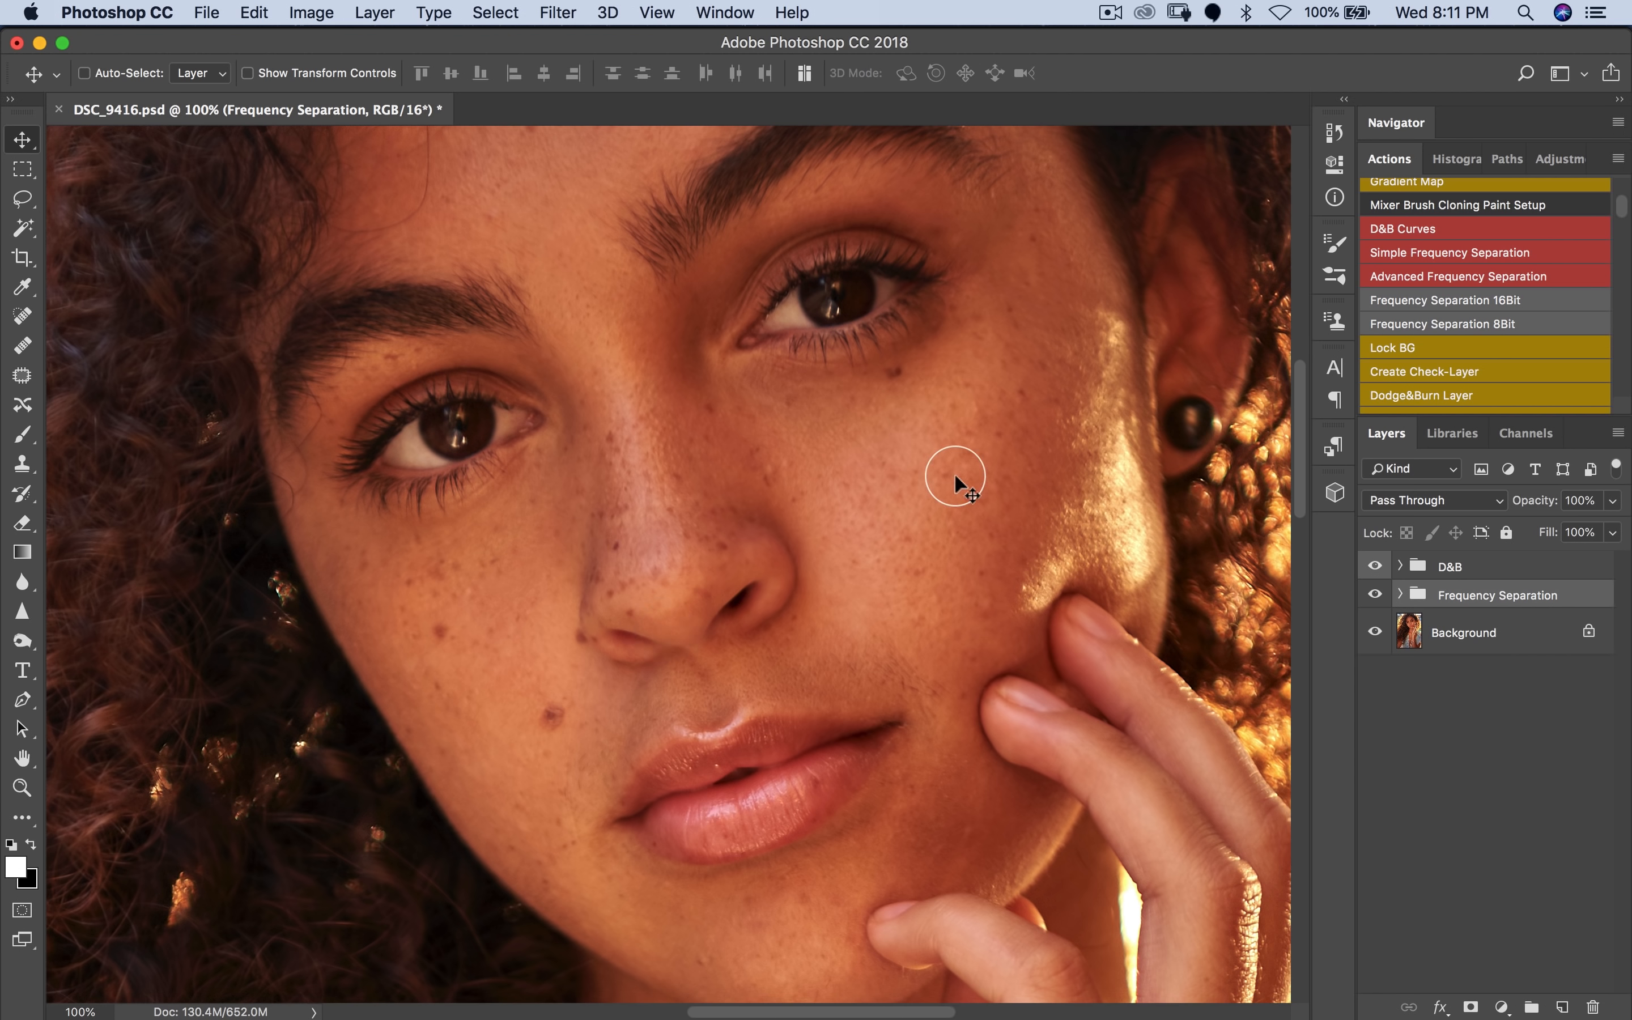
pyautogui.press('z')
pyautogui.keyDown('alt'); pyautogui.click(686, 556); pyautogui.keyUp('alt')
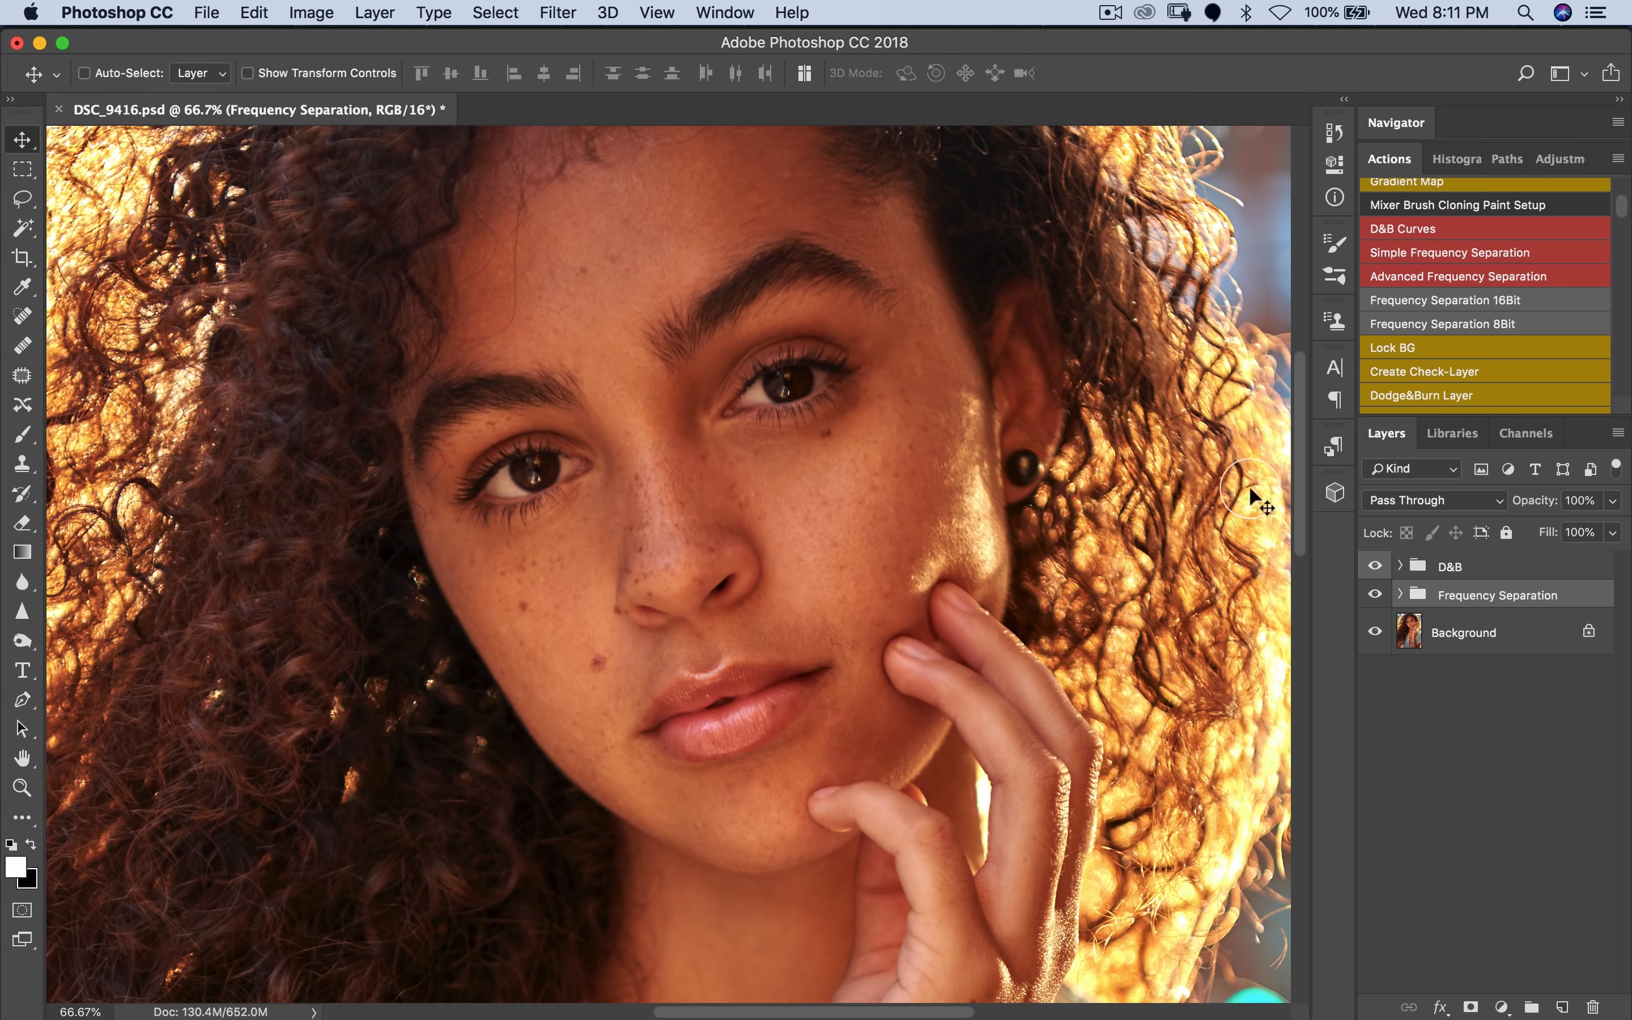
# Step: Make Low Frequency Edit in the Frequency Separation group the active layer and choose the Mixer Brush, with the face viewed at 50%
pyautogui.click(1400, 594)
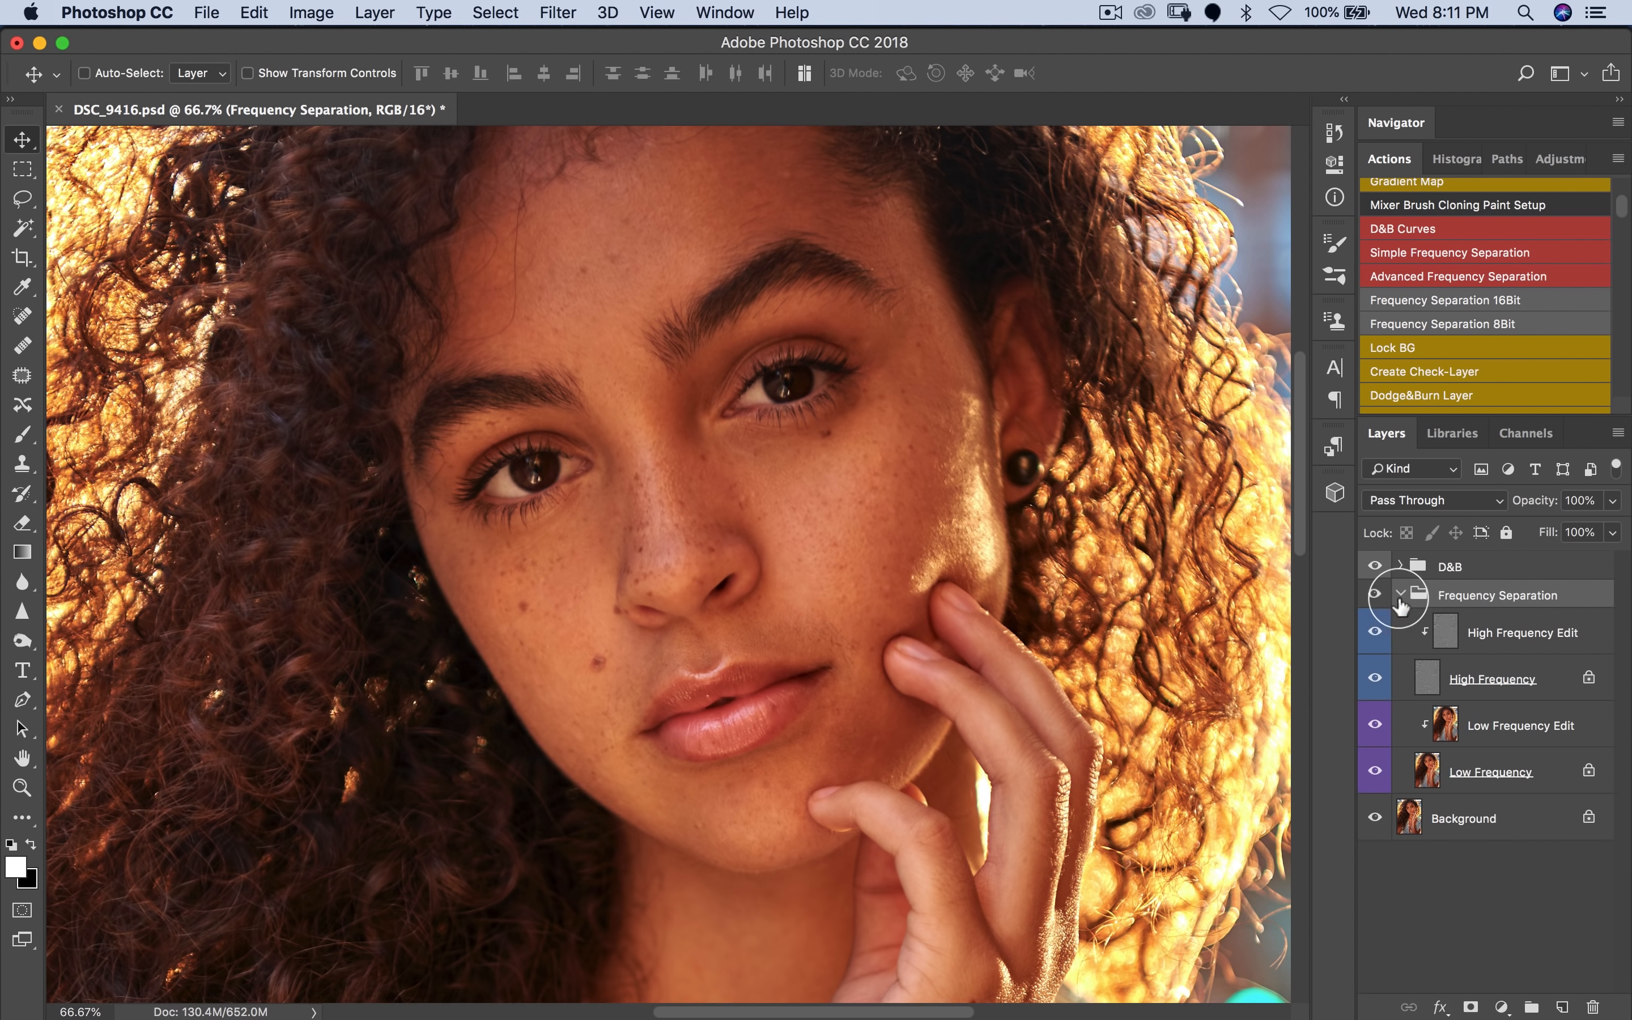
pyautogui.click(1554, 724)
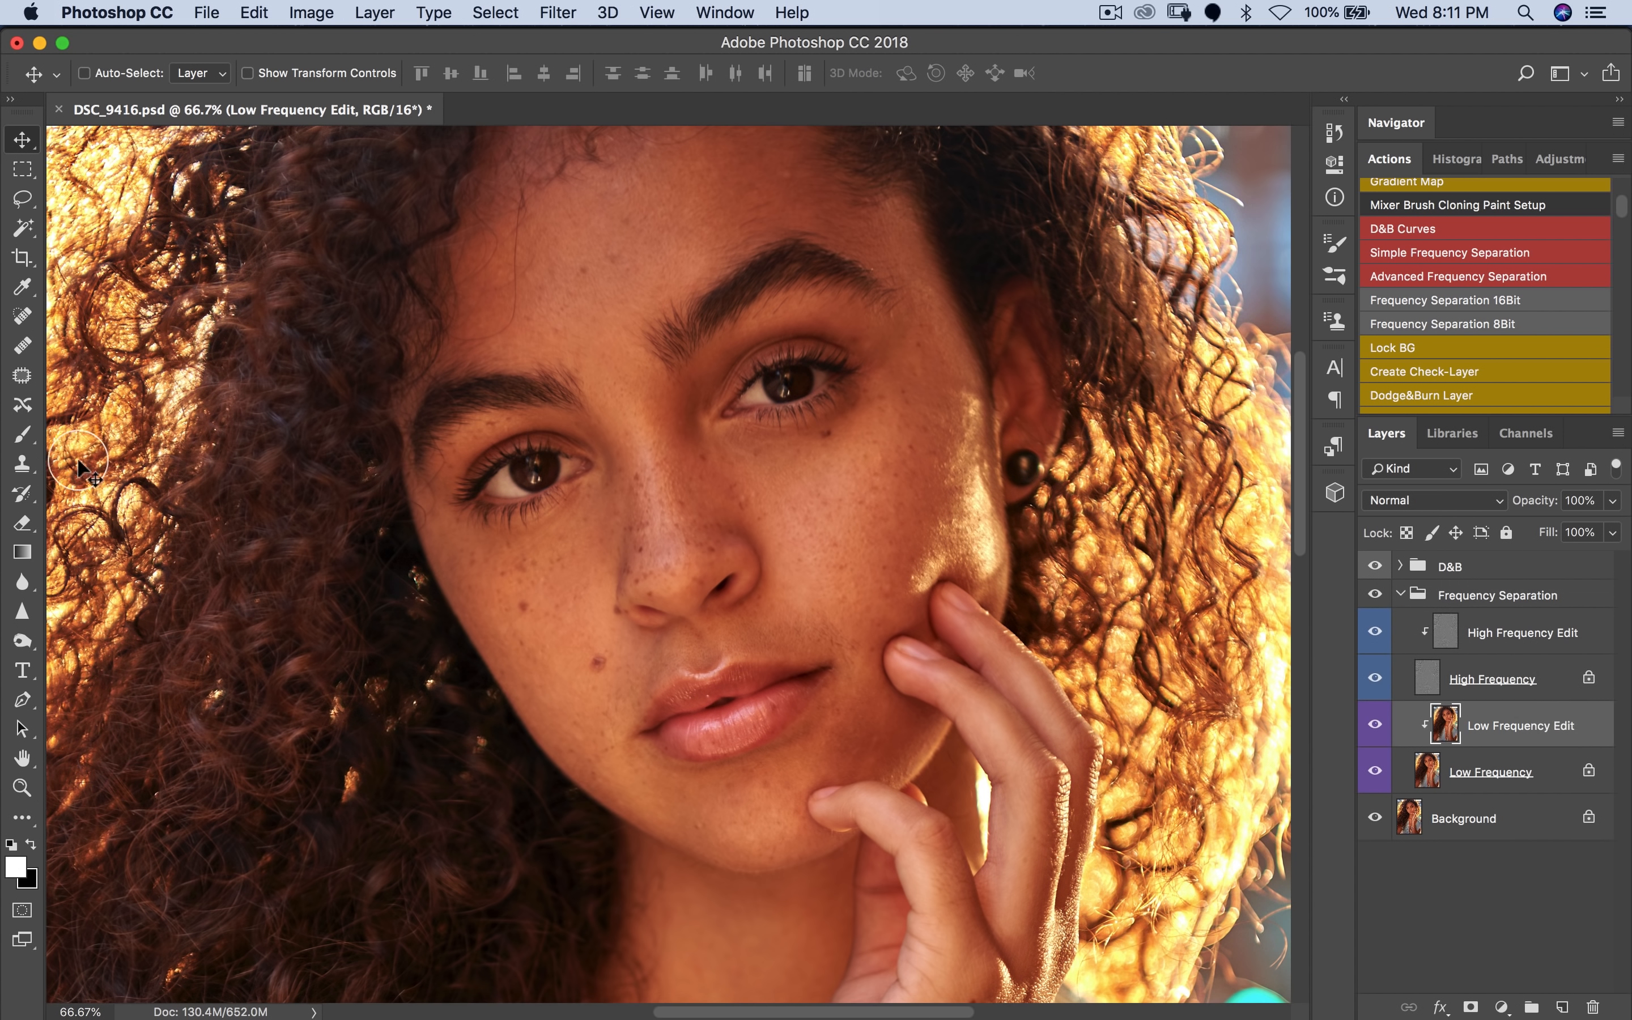
pyautogui.click(24, 435)
pyautogui.click(77, 480)
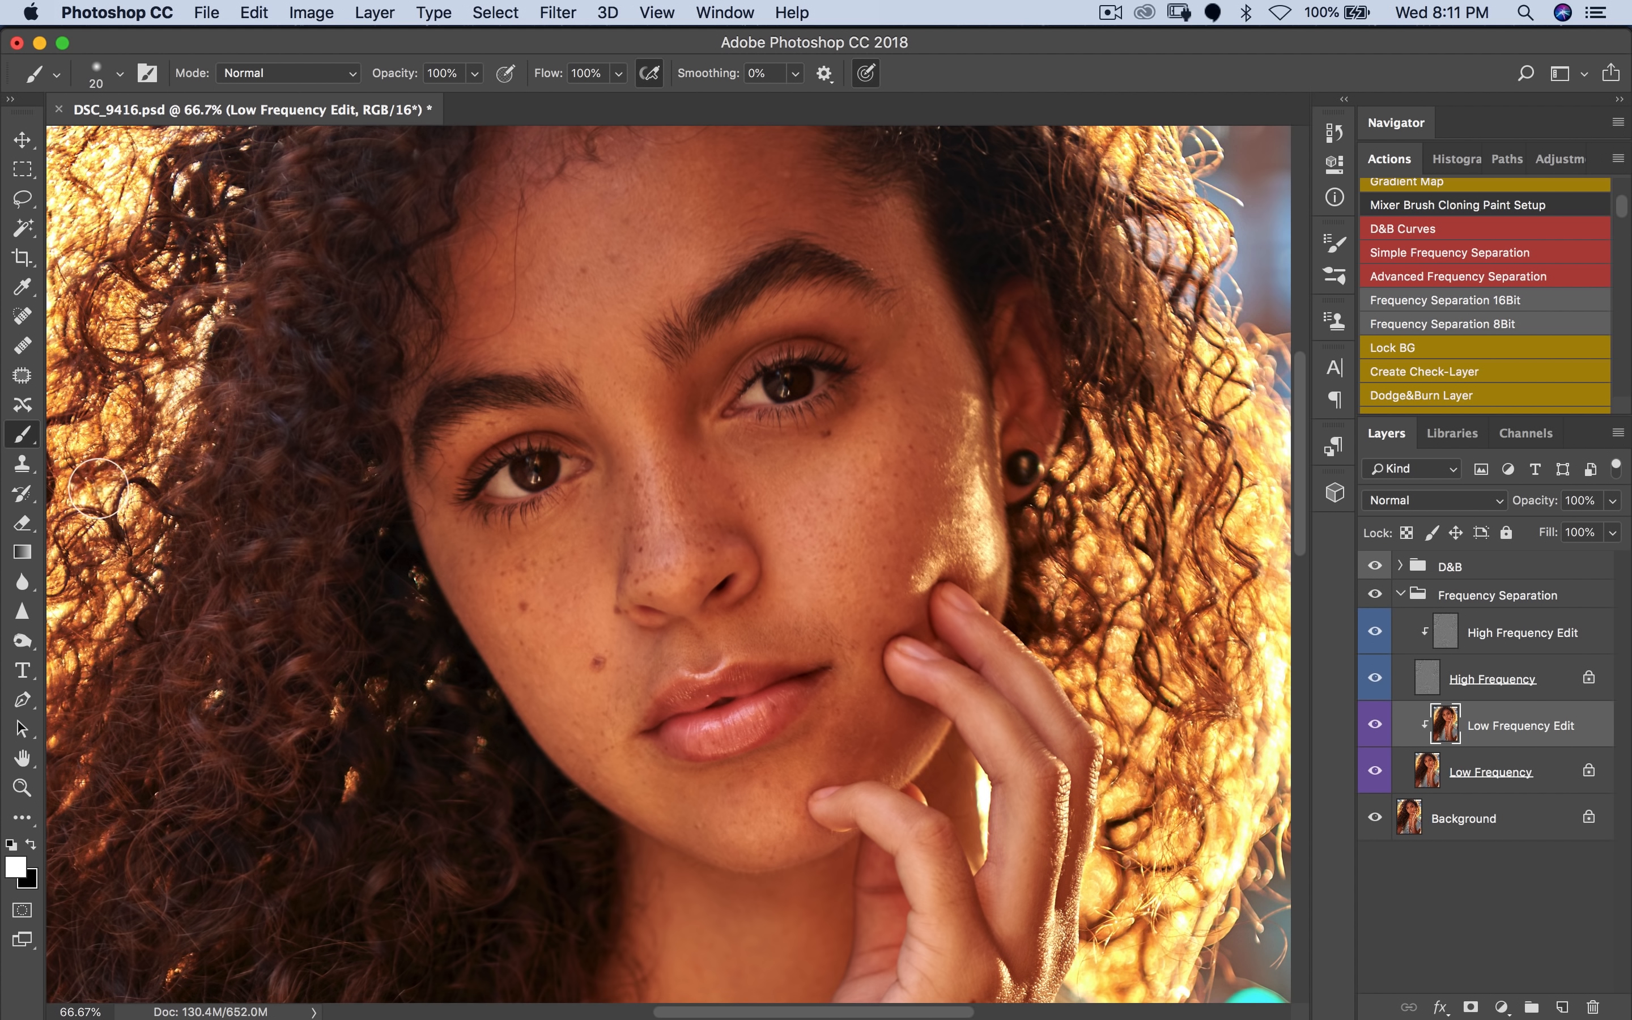
pyautogui.rightClick(29, 439)
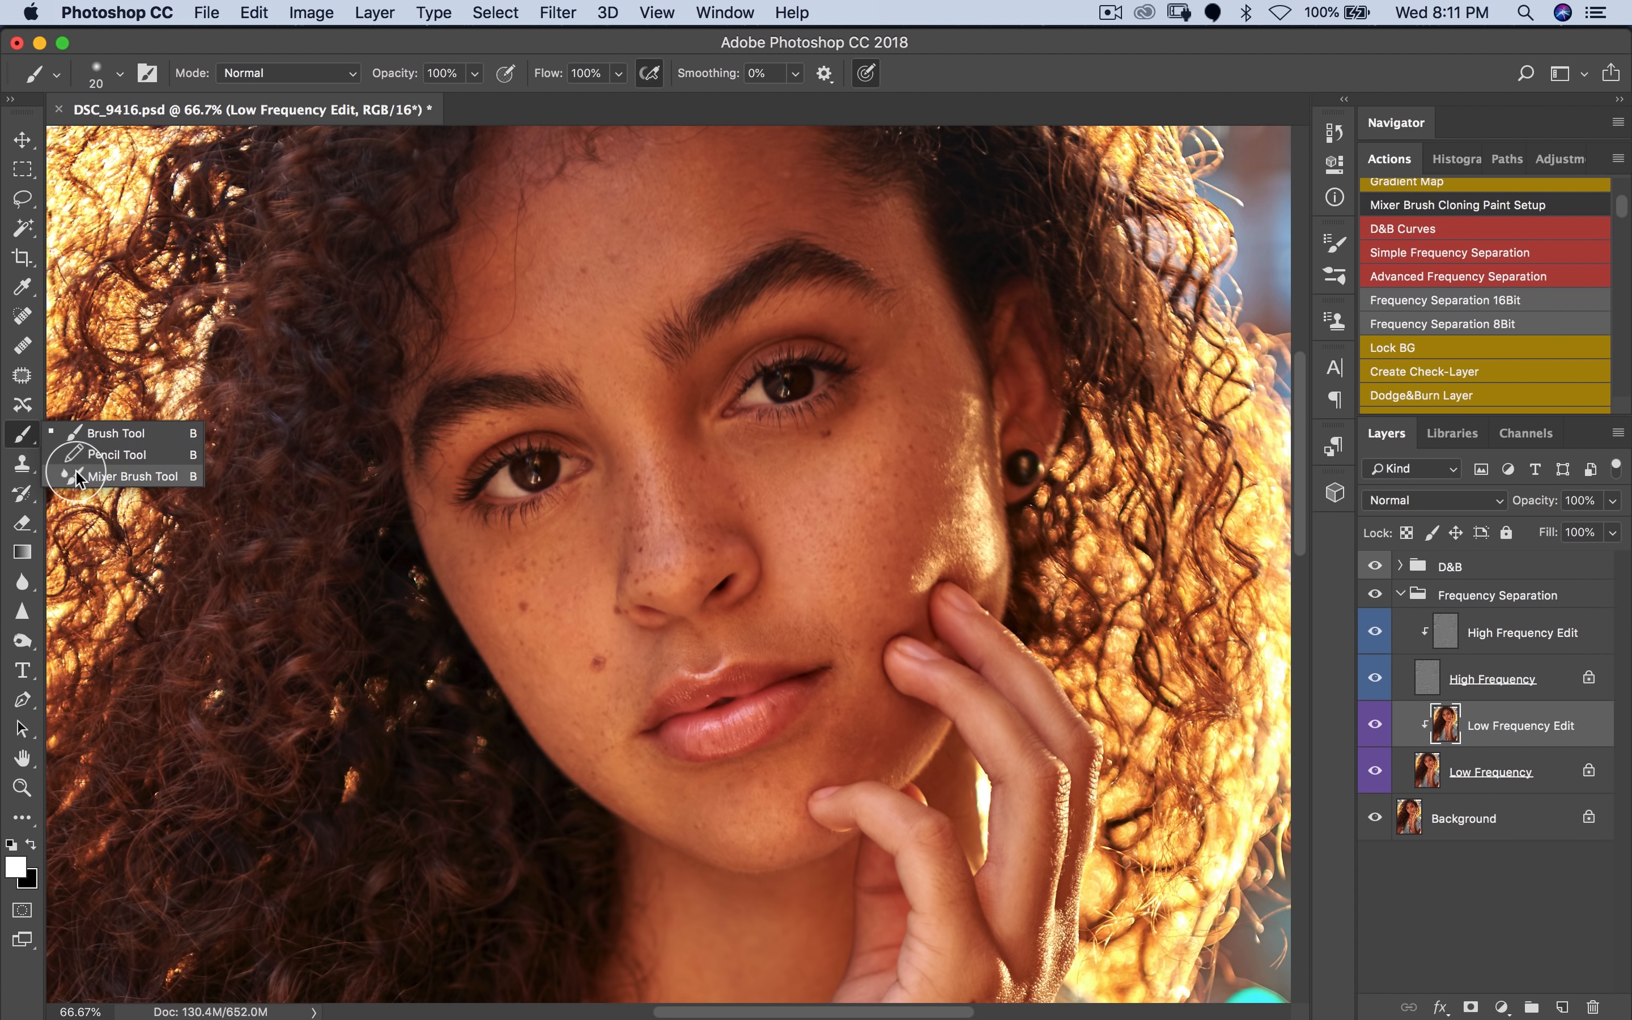
pyautogui.click(77, 475)
pyautogui.press('z')
pyautogui.keyDown('alt'); pyautogui.click(646, 527); pyautogui.keyUp('alt')
pyautogui.keyDown('alt'); pyautogui.click(647, 527); pyautogui.keyUp('alt')
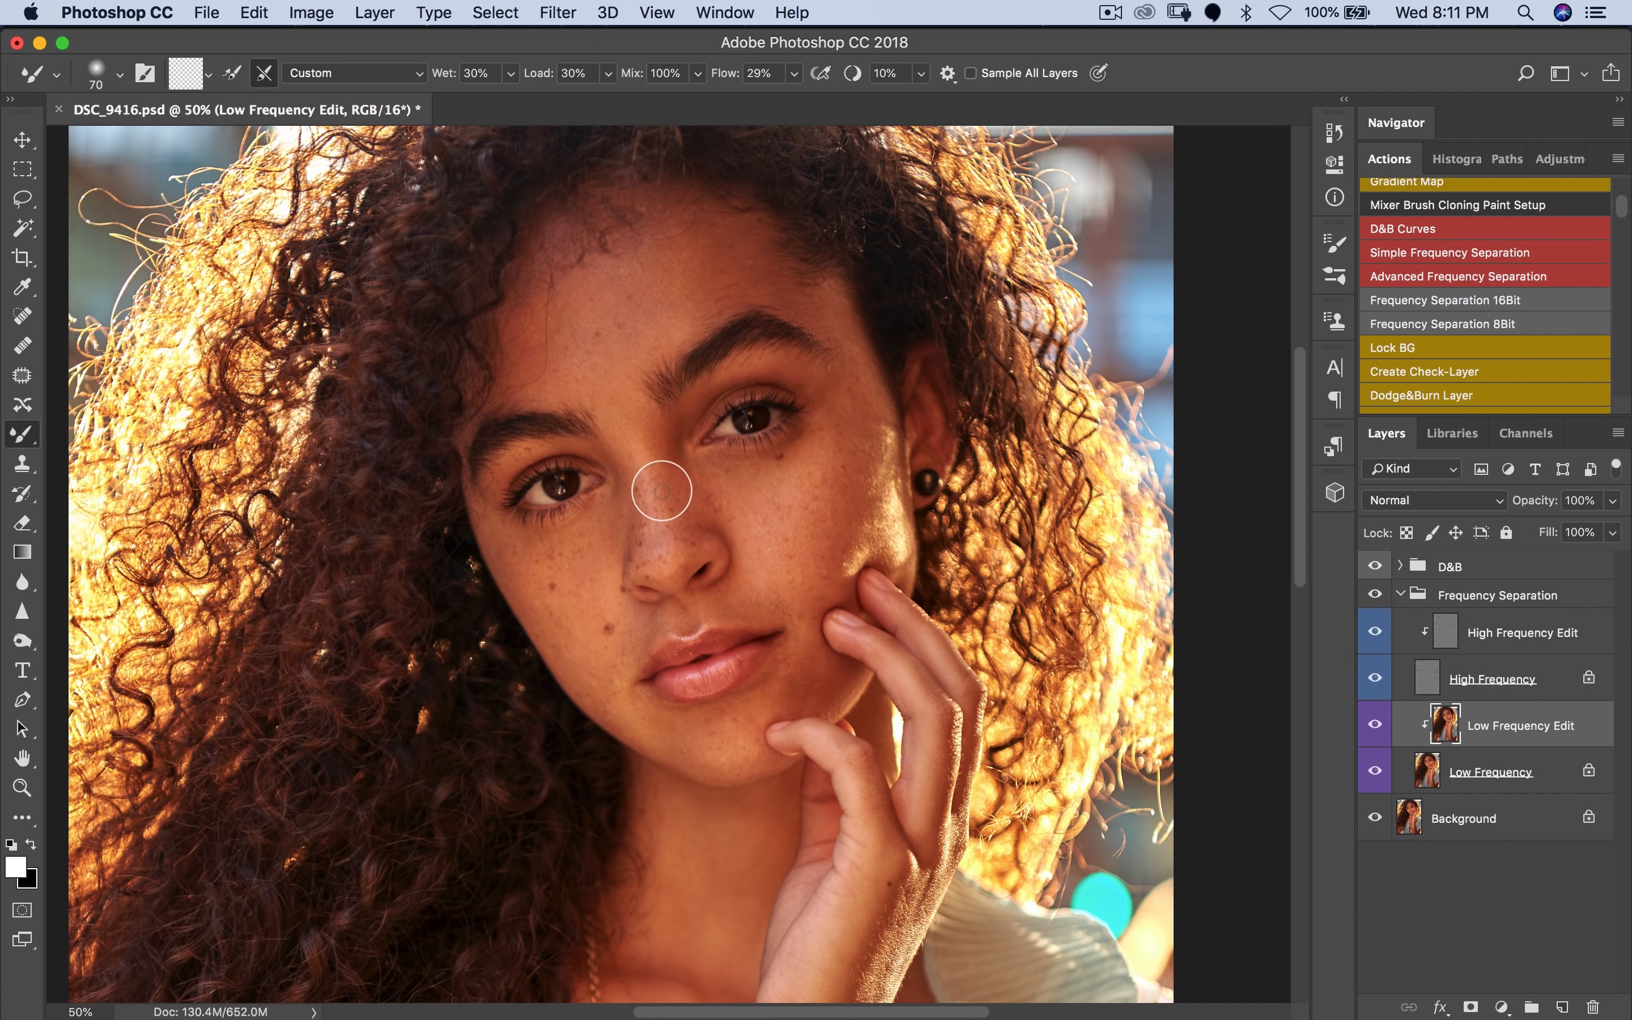
# Step: Blend the skin tones on the forehead of the Low Frequency Edit layer with a 400-pixel Mixer Brush
pyautogui.press(']')
pyautogui.press(']')
pyautogui.press(']')
pyautogui.press(']')
pyautogui.press(']')
pyautogui.press(']')
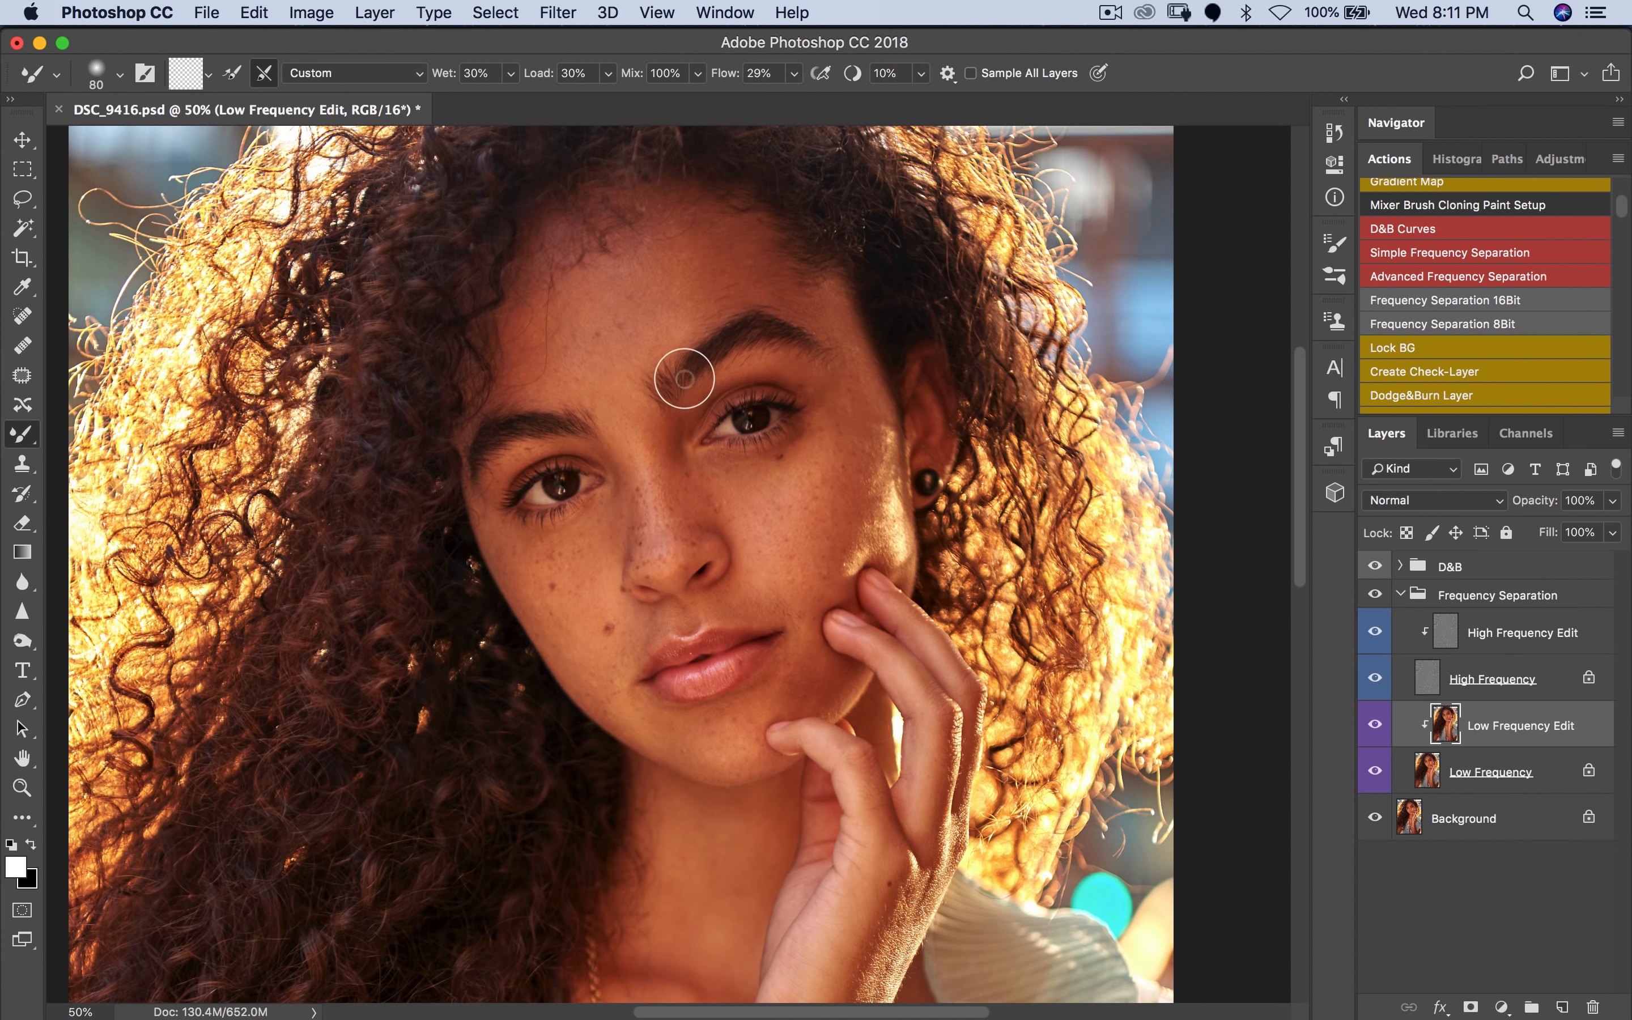
pyautogui.press(']')
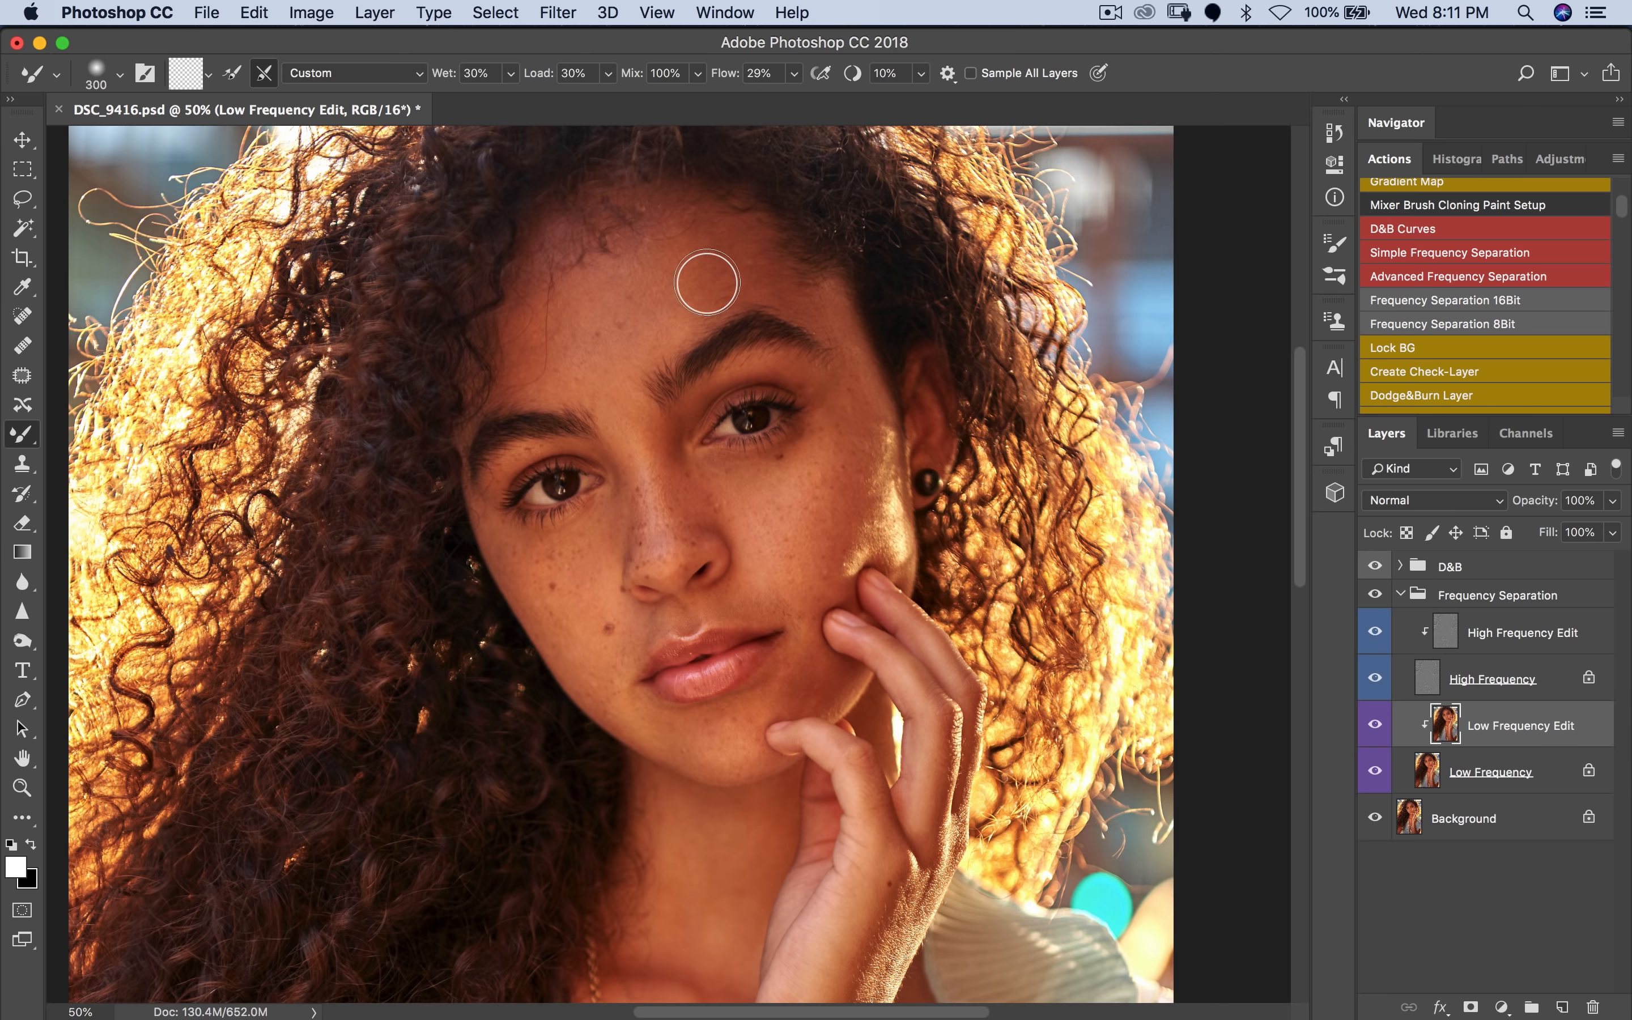
pyautogui.press(']')
pyautogui.press(']')
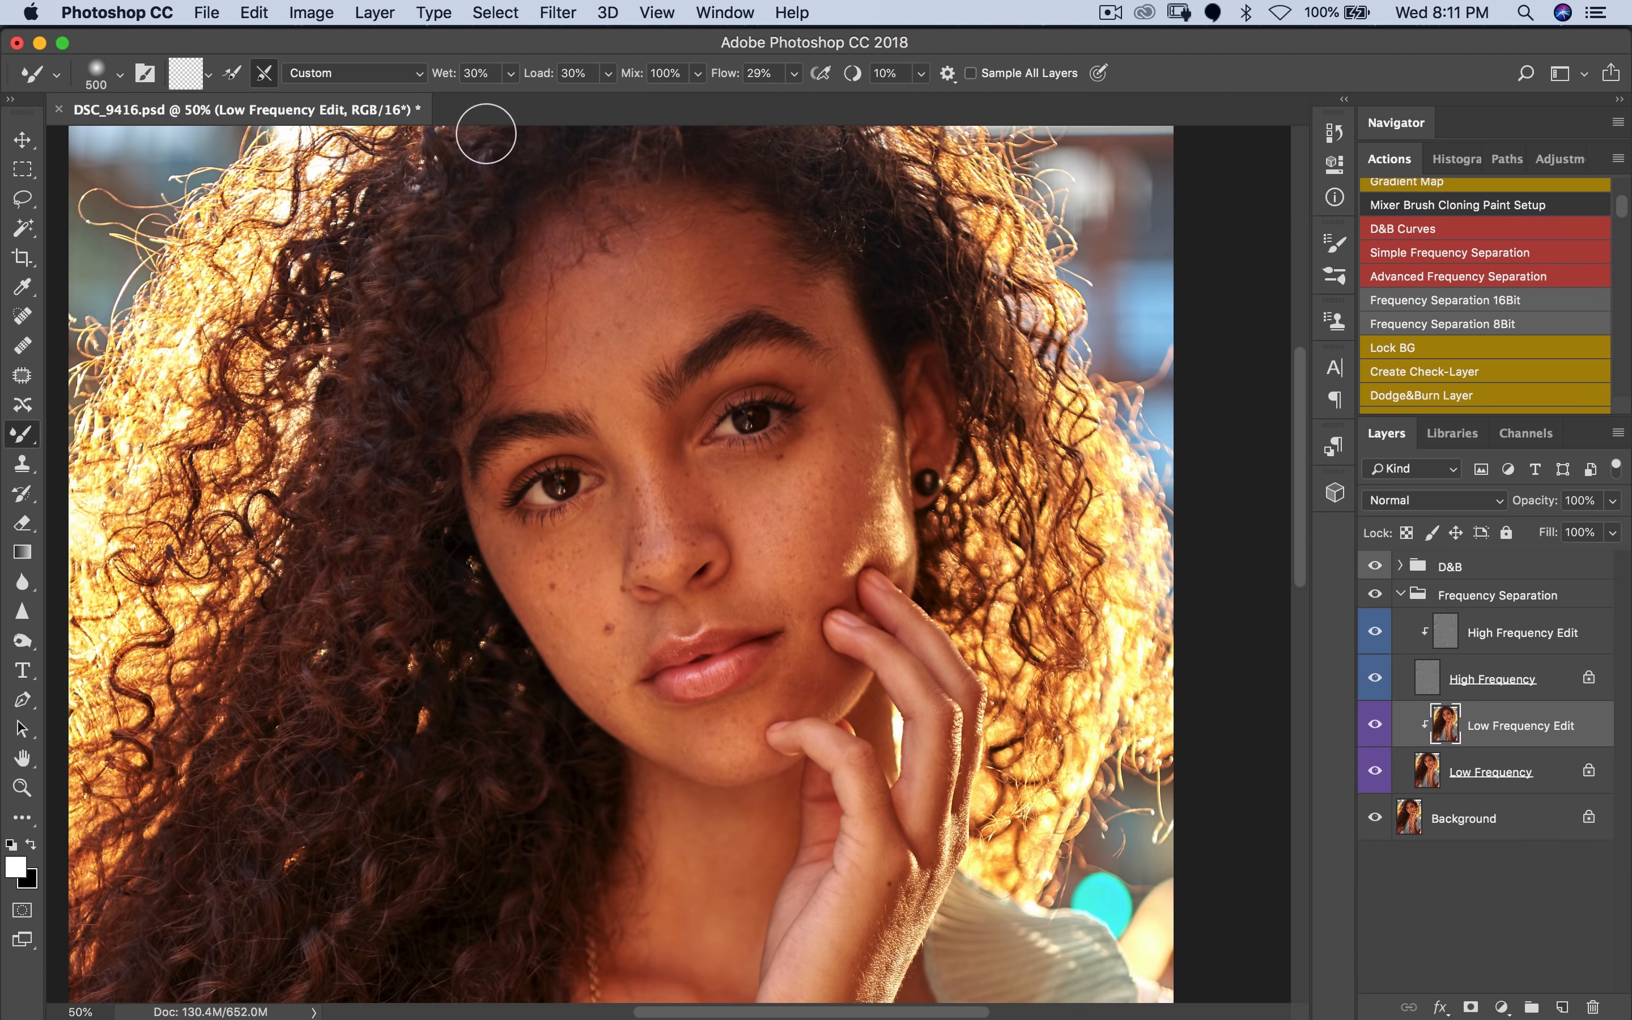
pyautogui.press('[')
pyautogui.press('[')
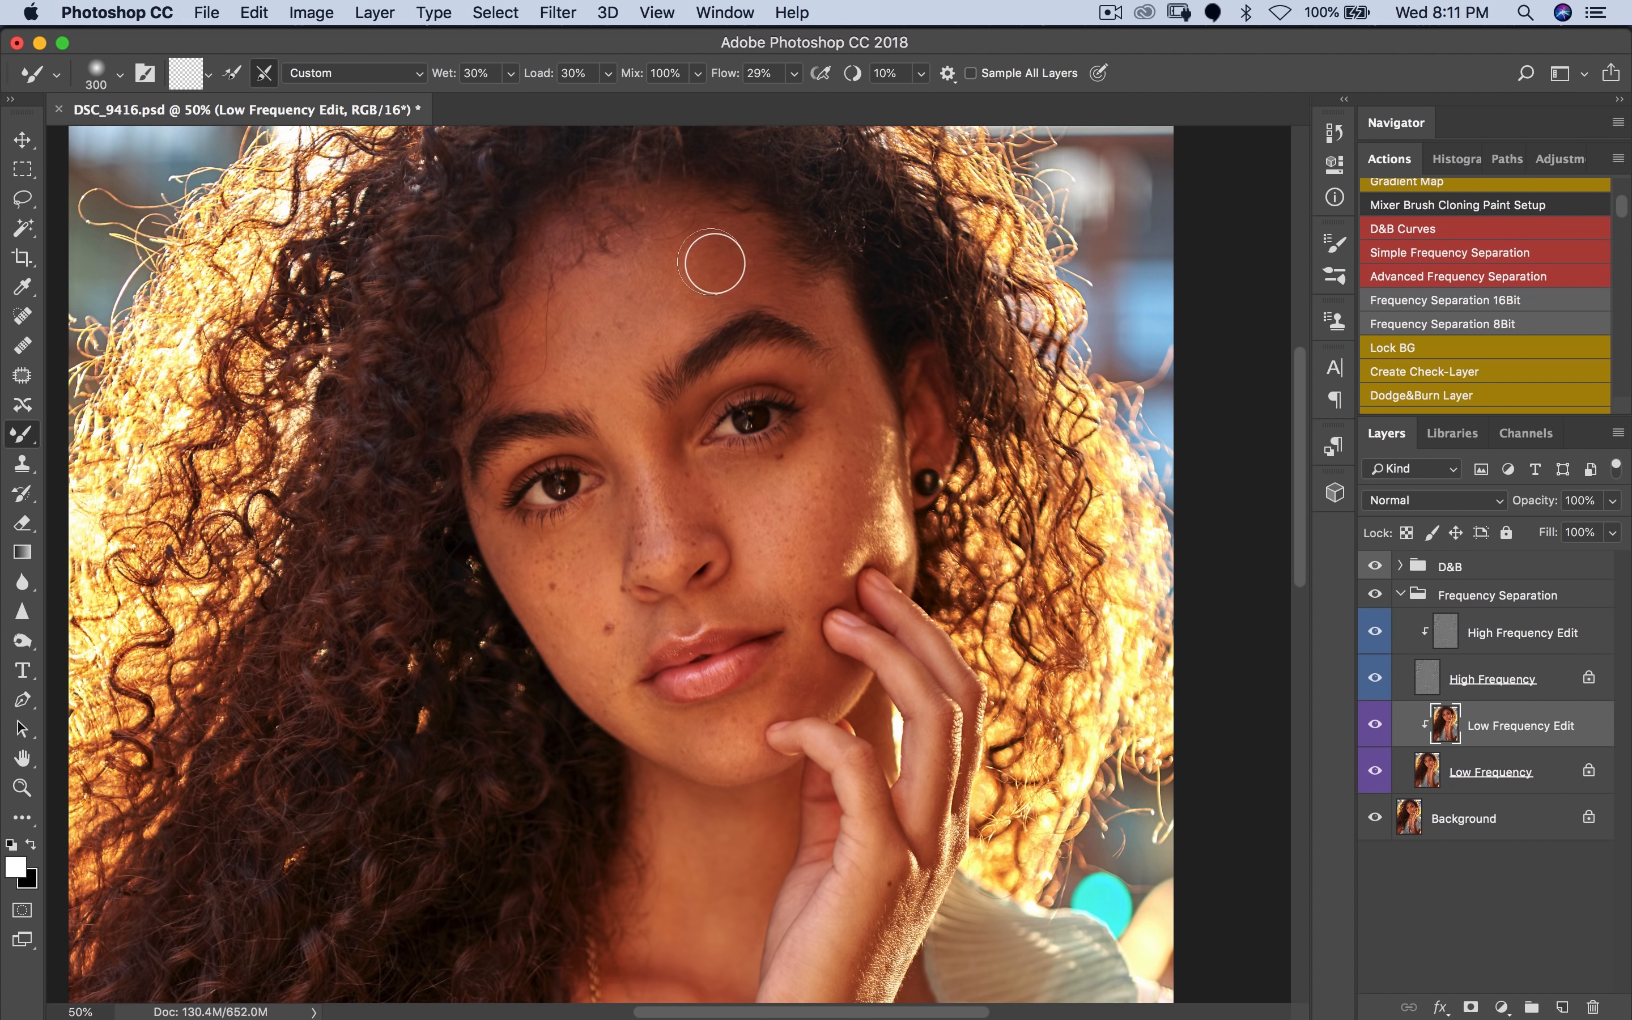
pyautogui.press(']')
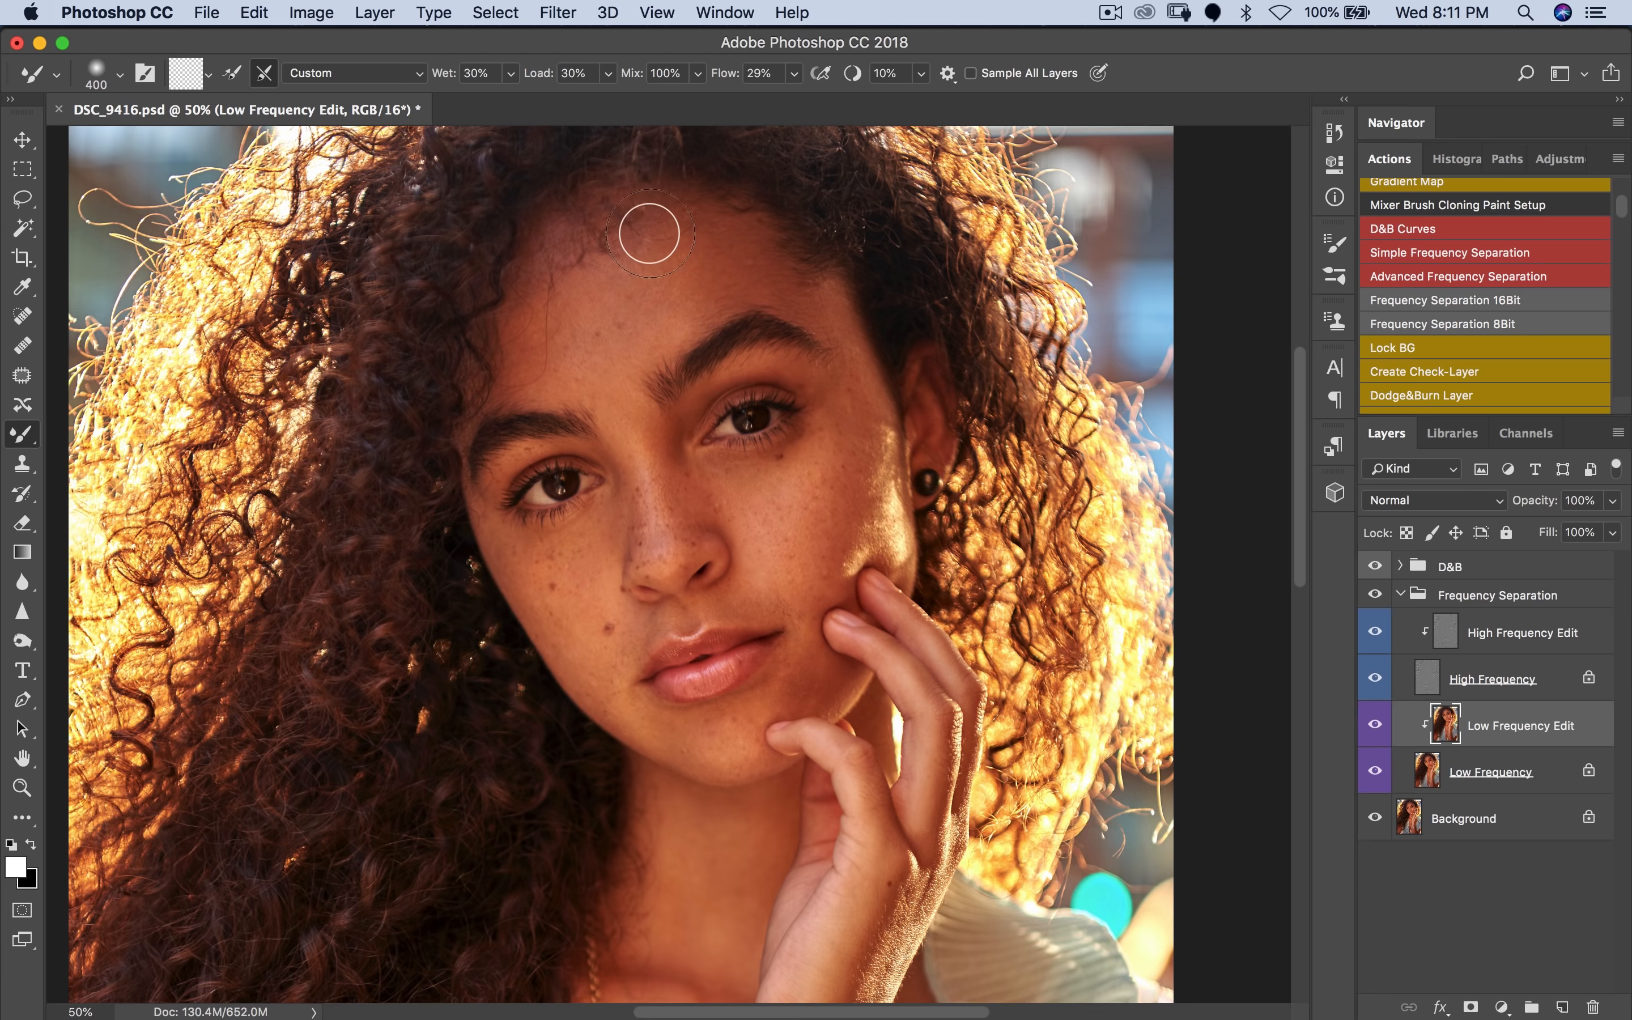
pyautogui.moveTo(635, 241)
pyautogui.mouseDown()
pyautogui.moveTo(580, 245)
pyautogui.moveTo(619, 221)
pyautogui.moveTo(590, 248)
pyautogui.moveTo(577, 236)
pyautogui.moveTo(549, 293)
pyautogui.moveTo(569, 340)
pyautogui.moveTo(541, 364)
pyautogui.moveTo(523, 351)
pyautogui.moveTo(537, 312)
pyautogui.moveTo(519, 388)
pyautogui.moveTo(566, 249)
pyautogui.moveTo(582, 278)
pyautogui.moveTo(624, 217)
pyautogui.moveTo(656, 253)
pyautogui.moveTo(650, 224)
pyautogui.moveTo(763, 245)
pyautogui.moveTo(803, 180)
pyautogui.moveTo(806, 247)
pyautogui.moveTo(774, 335)
pyautogui.moveTo(730, 295)
pyautogui.moveTo(801, 287)
pyautogui.moveTo(767, 274)
pyautogui.moveTo(788, 299)
pyautogui.moveTo(666, 324)
pyautogui.moveTo(707, 300)
pyautogui.moveTo(640, 462)
pyautogui.moveTo(657, 458)
pyautogui.moveTo(659, 423)
pyautogui.moveTo(712, 475)
pyautogui.moveTo(678, 454)
pyautogui.moveTo(683, 493)
pyautogui.moveTo(680, 457)
pyautogui.moveTo(672, 478)
pyautogui.moveTo(688, 419)
pyautogui.moveTo(708, 485)
pyautogui.moveTo(735, 494)
pyautogui.moveTo(738, 472)
pyautogui.moveTo(776, 487)
pyautogui.moveTo(754, 472)
pyautogui.moveTo(782, 480)
pyautogui.moveTo(800, 439)
pyautogui.moveTo(783, 480)
pyautogui.moveTo(793, 450)
pyautogui.moveTo(857, 452)
pyautogui.moveTo(853, 525)
pyautogui.moveTo(856, 442)
pyautogui.moveTo(816, 591)
pyautogui.moveTo(793, 612)
pyautogui.moveTo(739, 594)
pyautogui.moveTo(745, 483)
pyautogui.mouseUp()
# Step: Blend the skin tones beside the eye and on the sunlit cheek, resizing the Mixer Brush to fit each area
pyautogui.press('[')
pyautogui.press('[')
pyautogui.press(']')
pyautogui.press('[')
pyautogui.press('[')
pyautogui.press('[')
pyautogui.press('[')
pyautogui.press('[')
pyautogui.press(']')
pyautogui.press(']')
pyautogui.press(']')
pyautogui.press(']')
pyautogui.press('[')
pyautogui.press(']')
pyautogui.moveTo(817, 426); pyautogui.dragTo(845, 381)
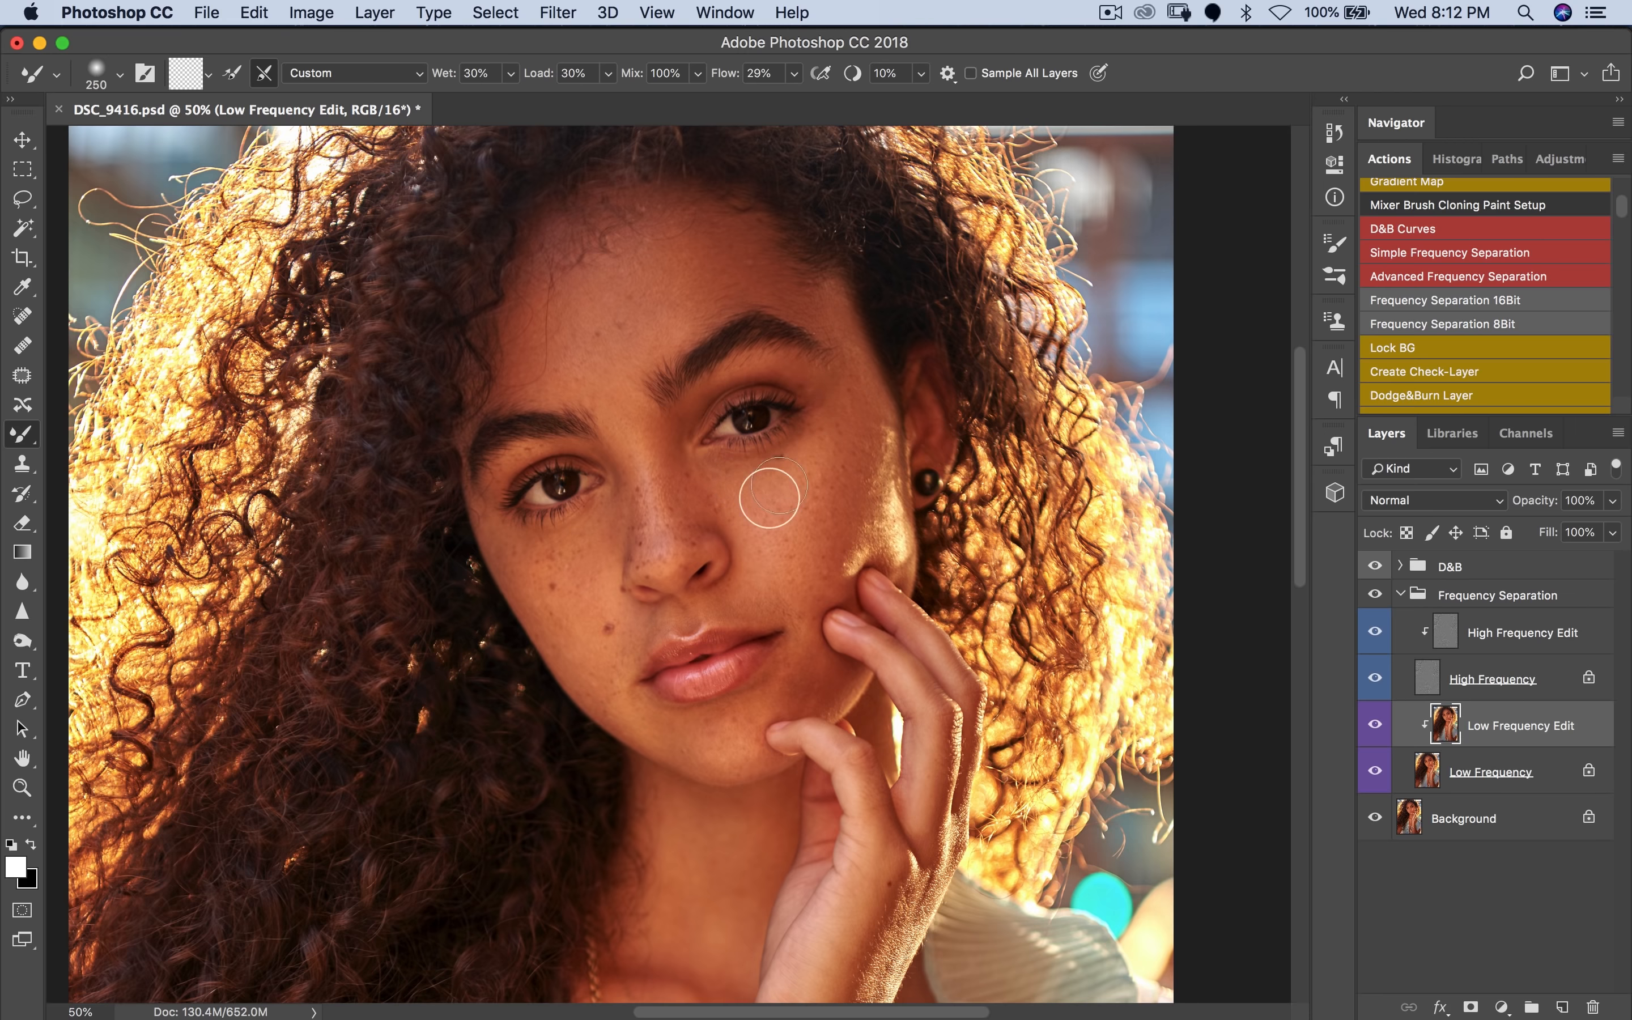
# Step: Blend the skin tones on the shaded cheek, the chin and beside the mouth, varying the Mixer Brush size
pyautogui.moveTo(599, 587)
pyautogui.mouseDown()
pyautogui.moveTo(606, 503)
pyautogui.moveTo(591, 549)
pyautogui.moveTo(519, 538)
pyautogui.moveTo(564, 600)
pyautogui.moveTo(518, 560)
pyautogui.mouseUp()
pyautogui.press('[')
pyautogui.press(']')
pyautogui.press('[')
pyautogui.press('[')
pyautogui.press(']')
pyautogui.moveTo(681, 752)
pyautogui.mouseDown()
pyautogui.moveTo(739, 728)
pyautogui.moveTo(721, 740)
pyautogui.mouseUp()
pyautogui.press('[')
pyautogui.moveTo(783, 681)
pyautogui.mouseDown()
pyautogui.moveTo(819, 676)
pyautogui.moveTo(800, 647)
pyautogui.moveTo(827, 696)
pyautogui.moveTo(760, 698)
pyautogui.mouseUp()
pyautogui.press(']')
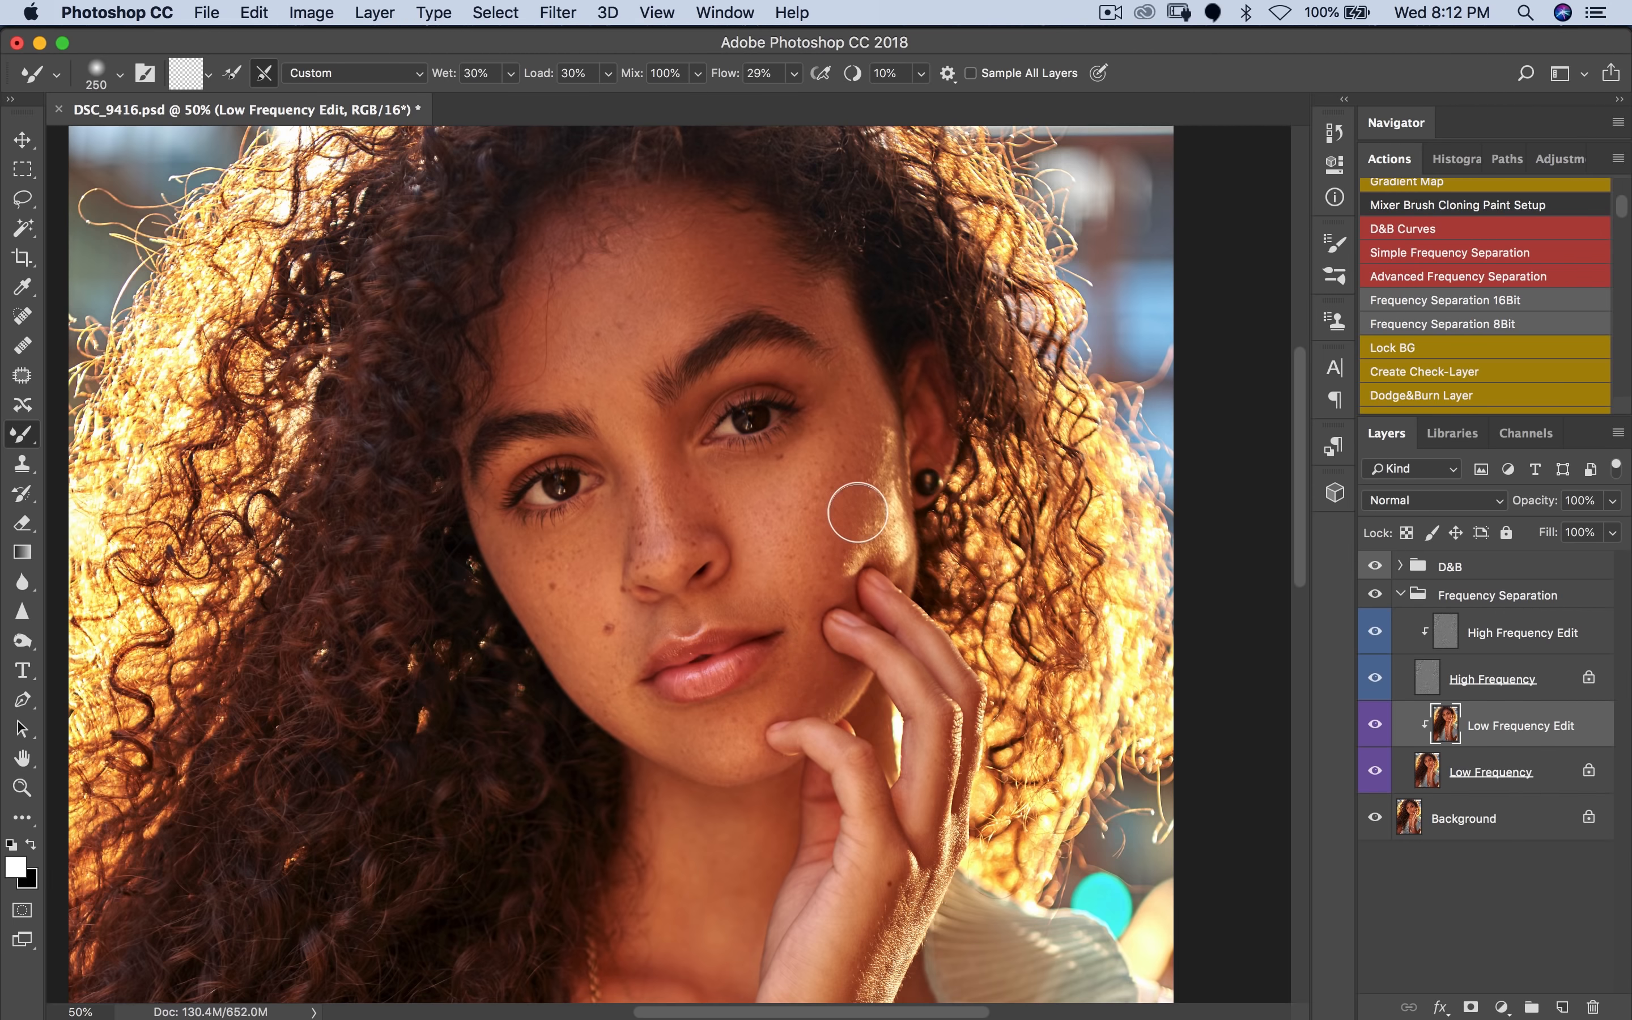
# Step: Blend the skin tones on the sunlit cheek and temple with the Mixer Brush, varying its size between 150 and 300 pixels
pyautogui.press('[')
pyautogui.press('[')
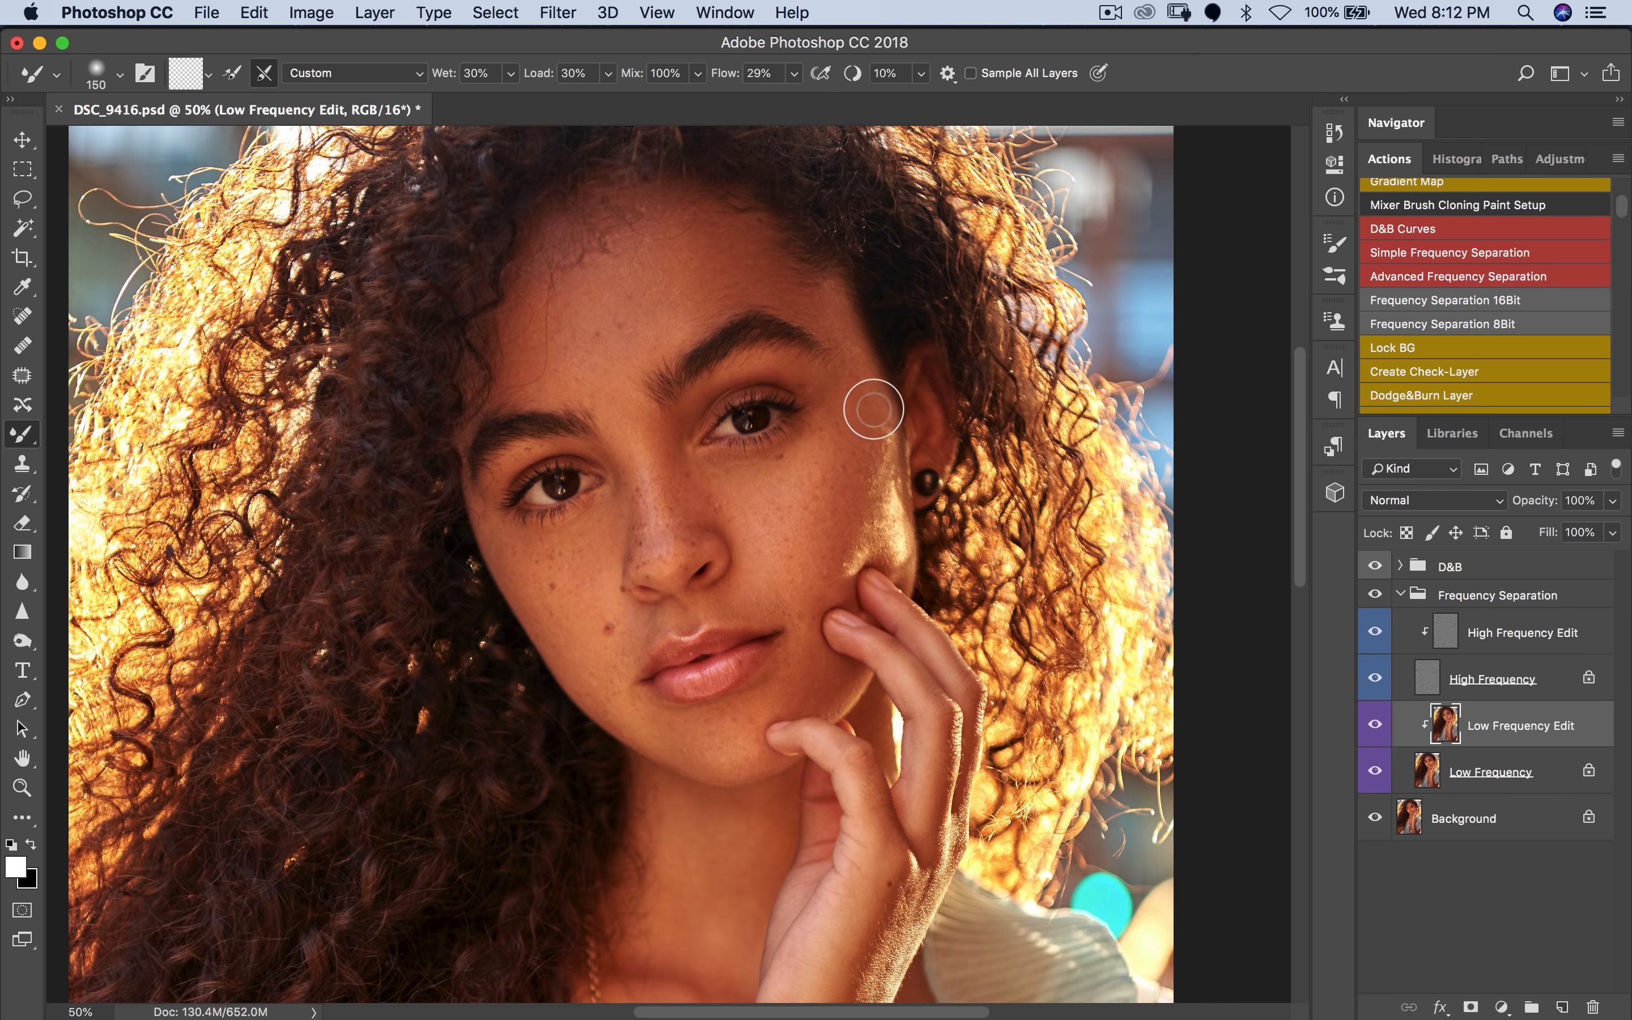
pyautogui.press(']')
pyautogui.press(']')
pyautogui.press(']')
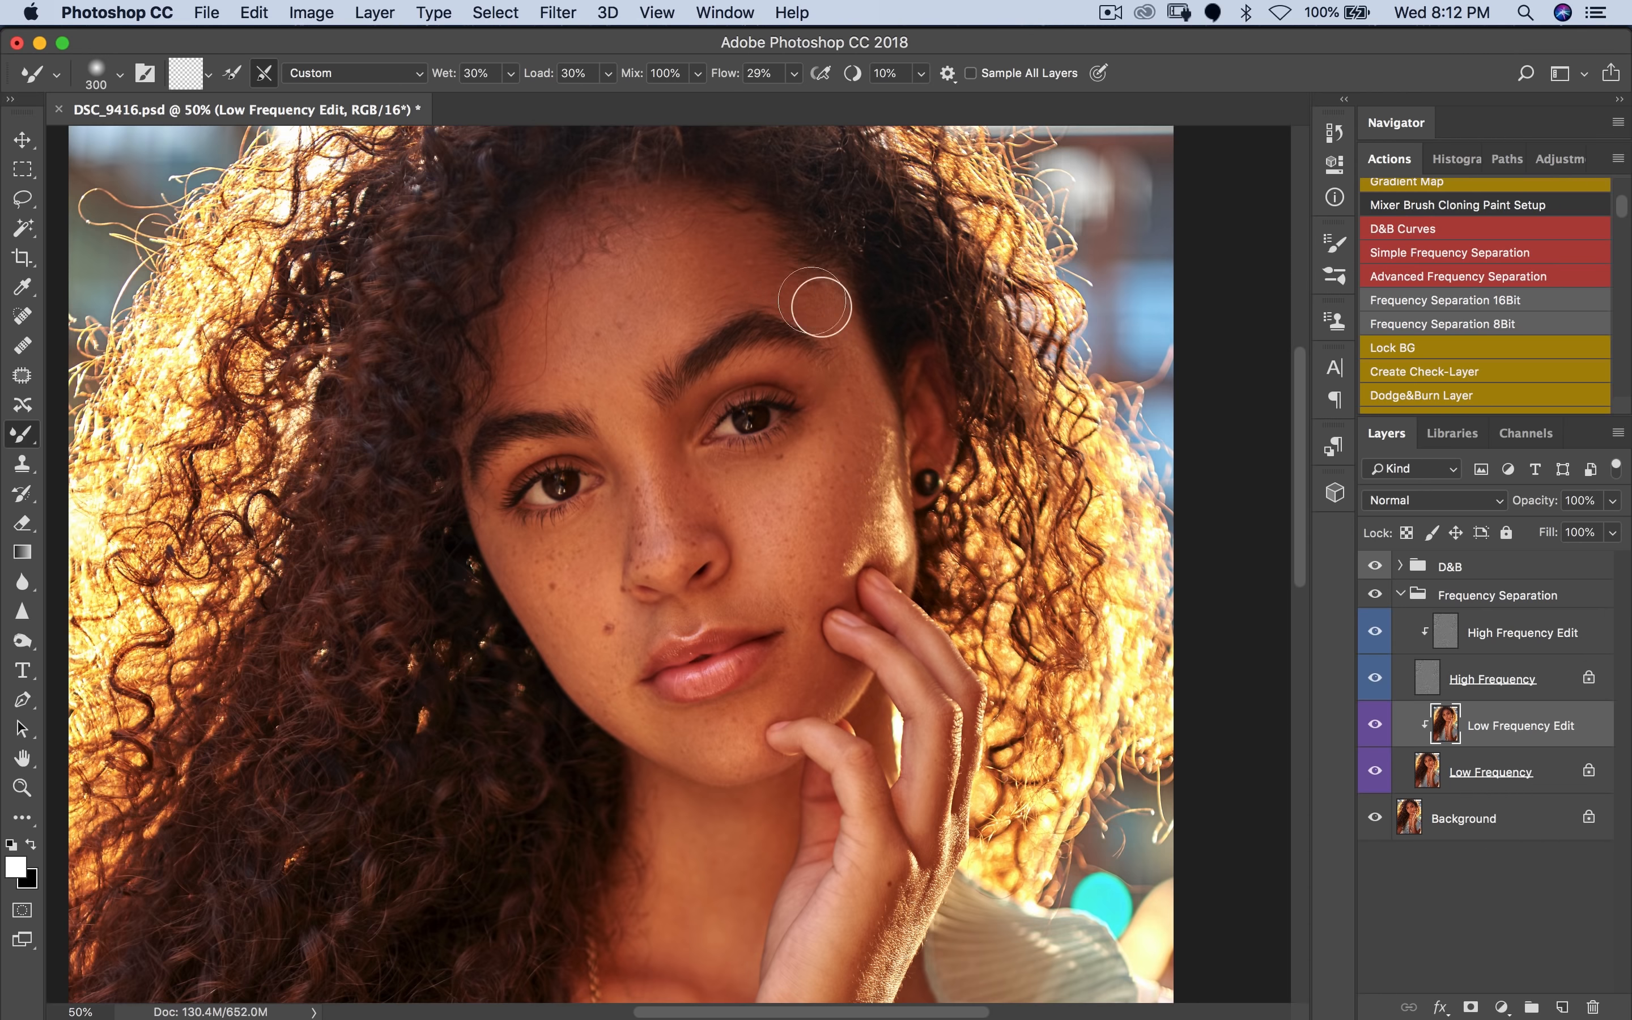
# Step: Blend the skin tones across the forehead and along the hairline, using Mixer Brush sizes from 400 down to 200 pixels
pyautogui.press(']')
pyautogui.press(']')
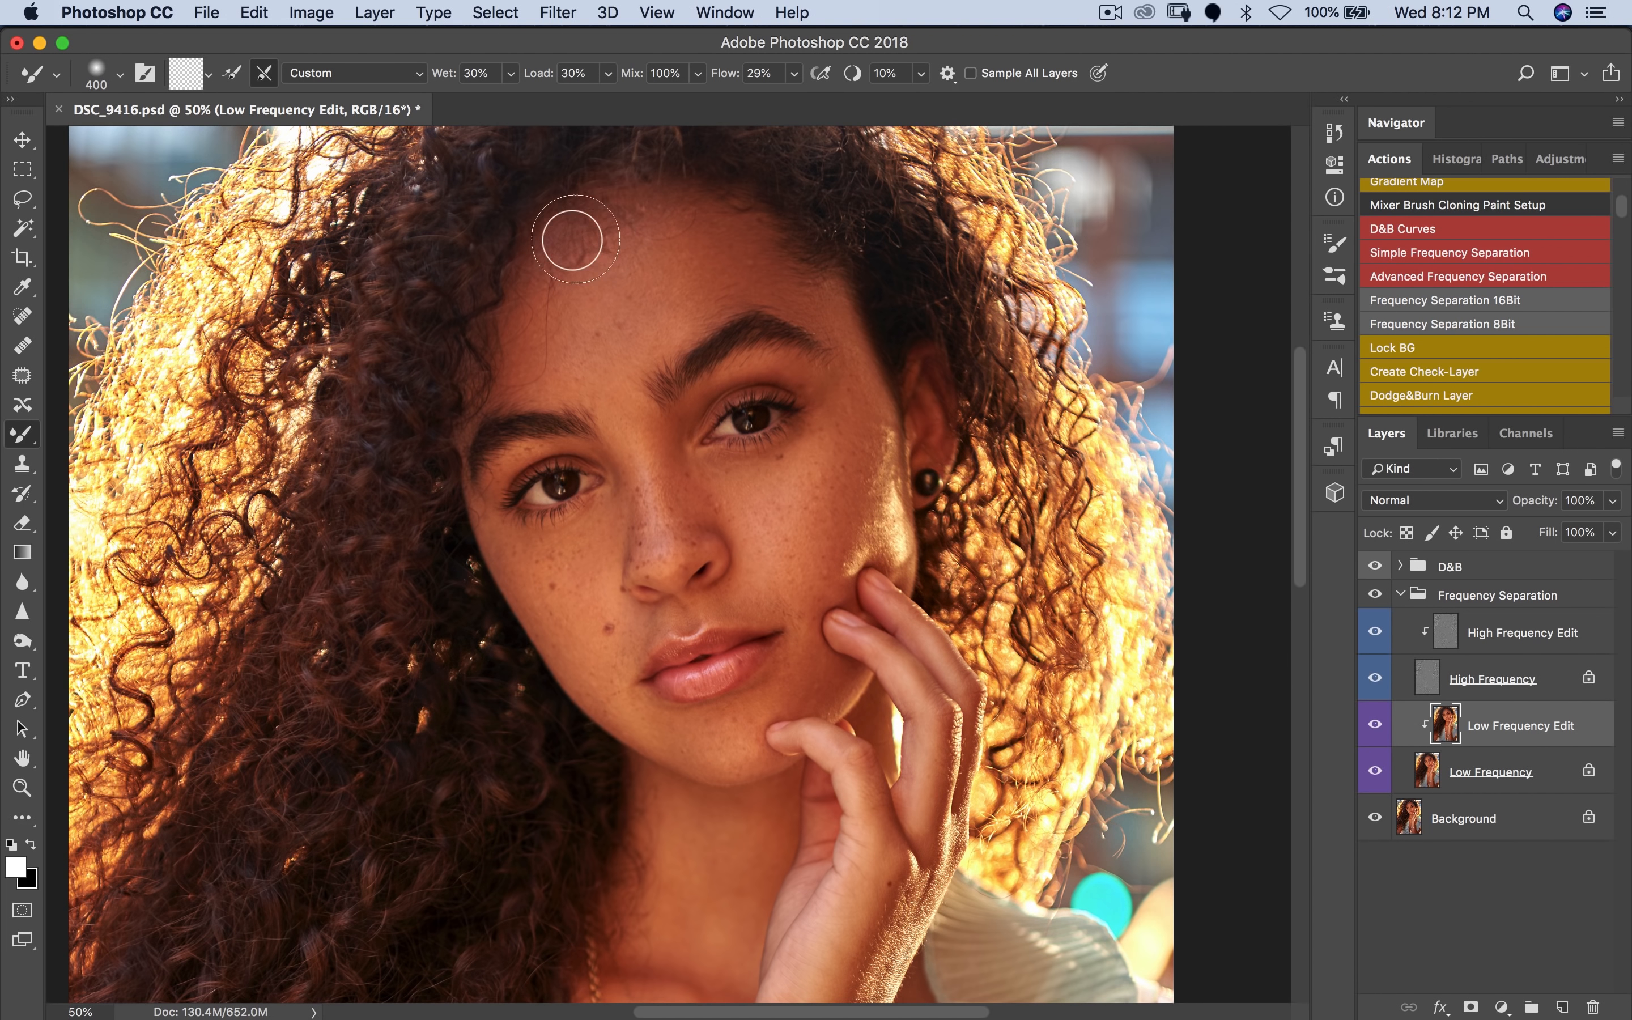
pyautogui.press('[')
pyautogui.press('[')
pyautogui.press('[')
pyautogui.press('[')
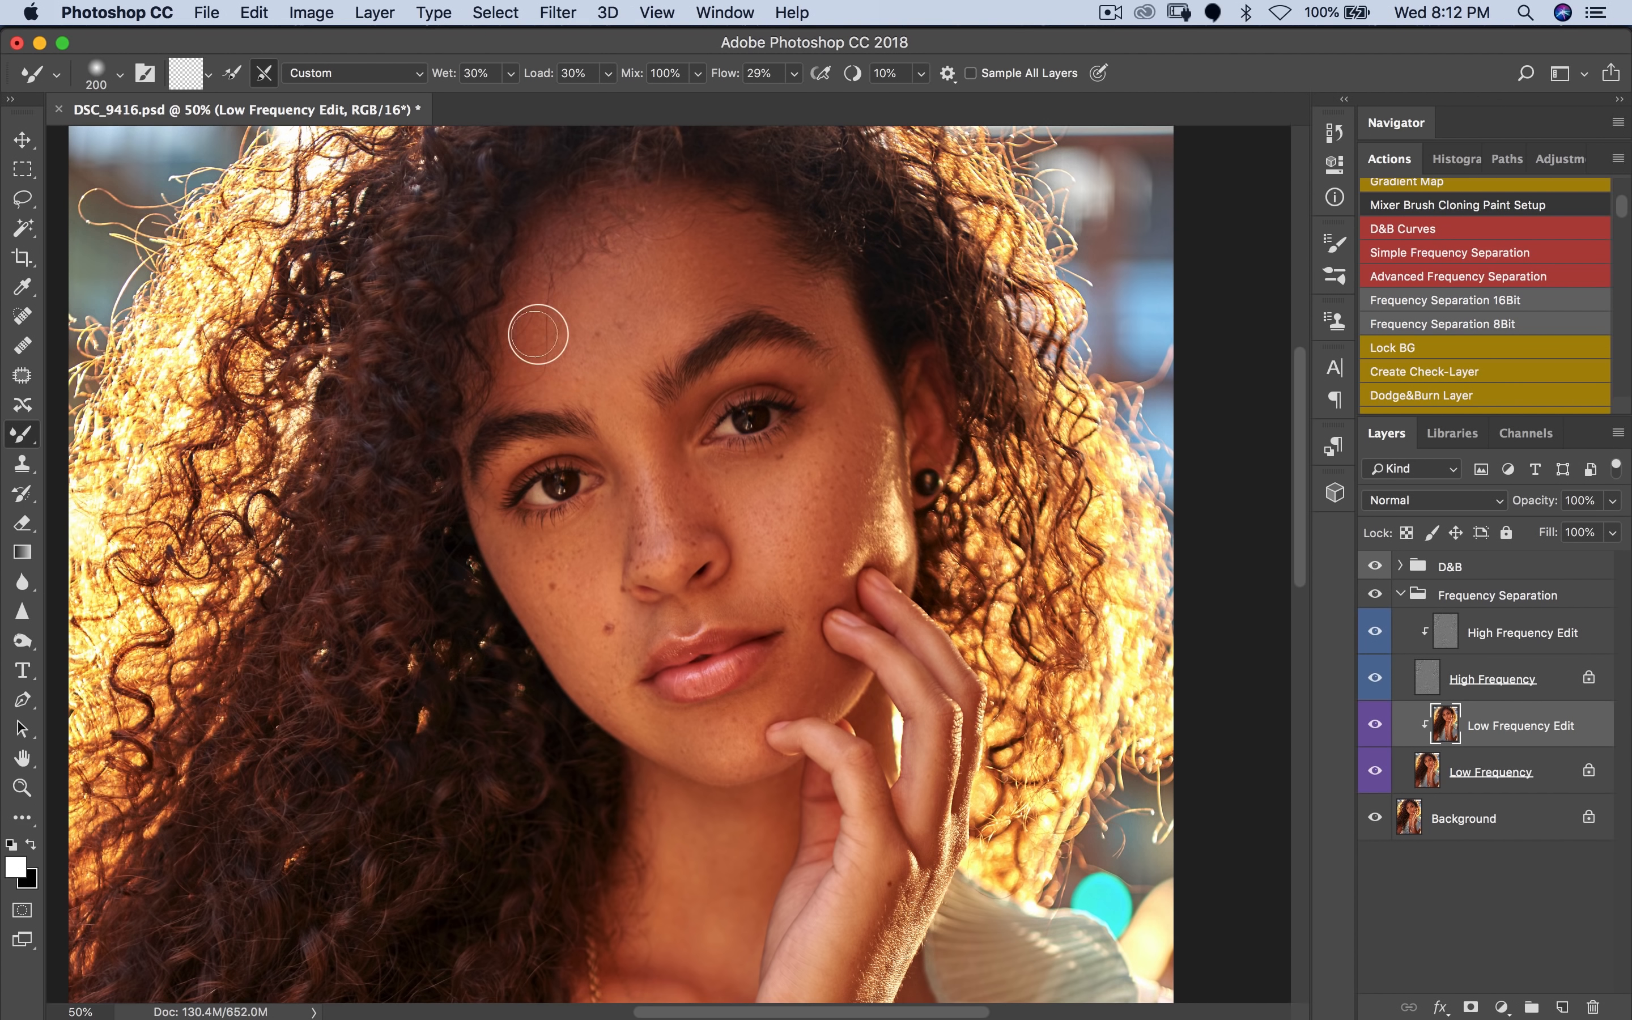
# Step: Blend the skin tones on and around the nose, resizing the Mixer Brush to fit the small areas
pyautogui.press(']')
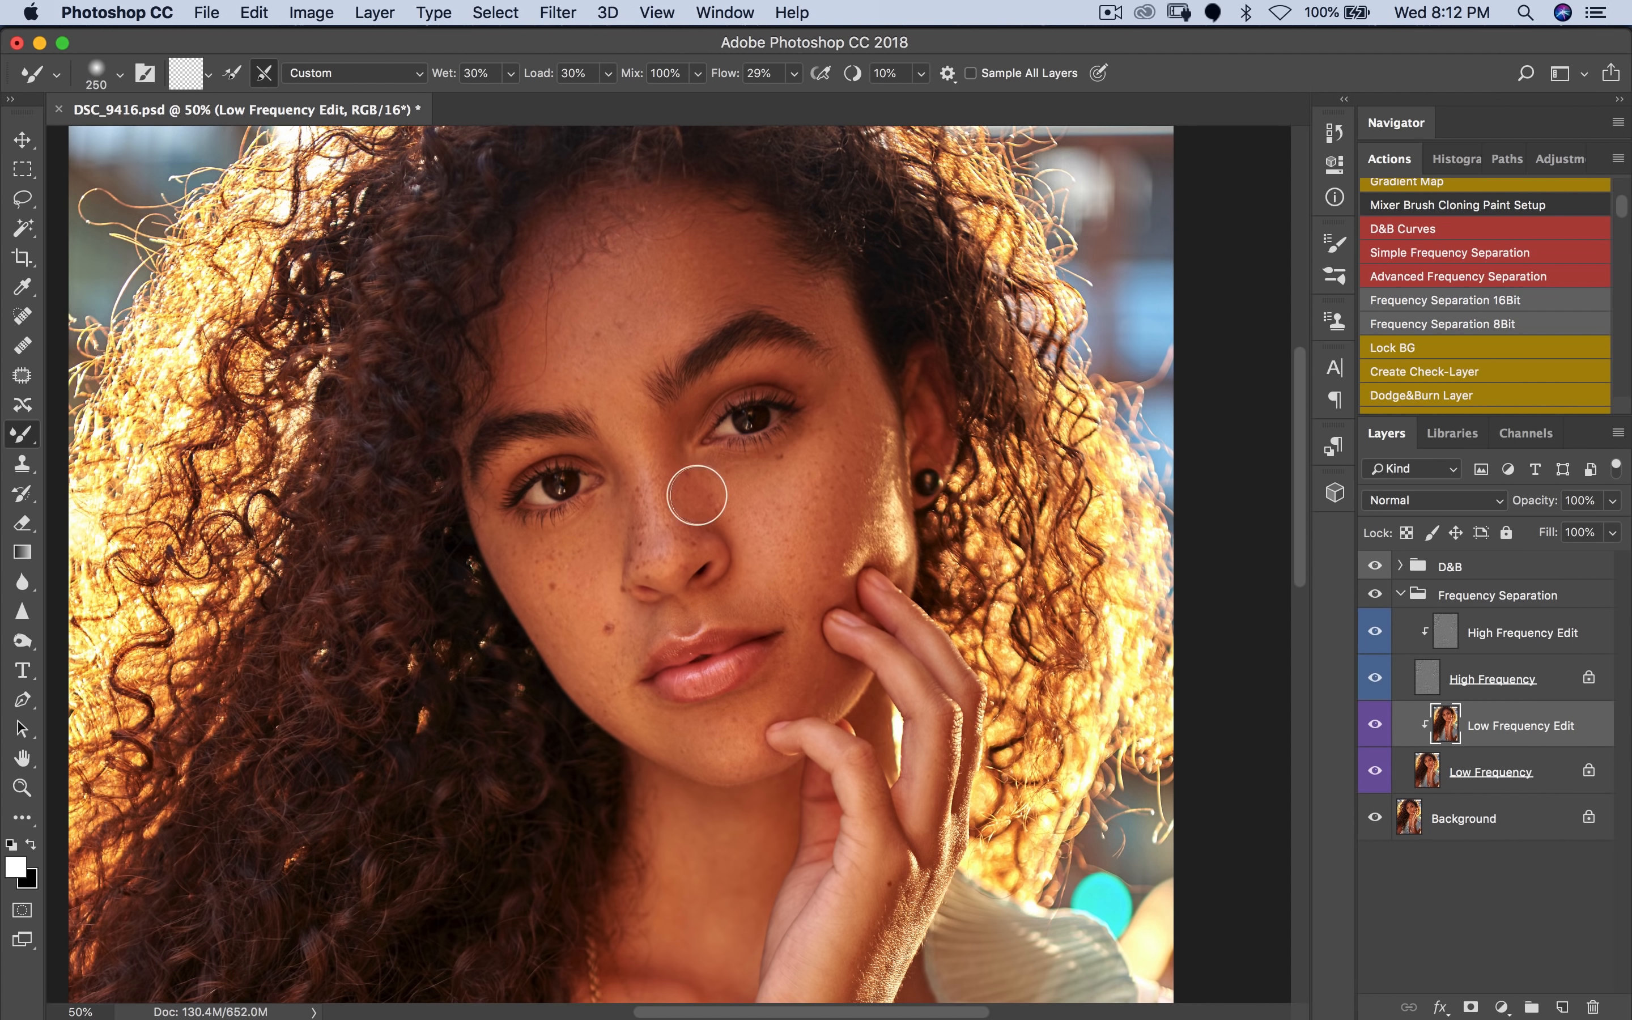
pyautogui.press('[')
pyautogui.press('[')
pyautogui.press('[')
pyautogui.press(']')
pyautogui.press(']')
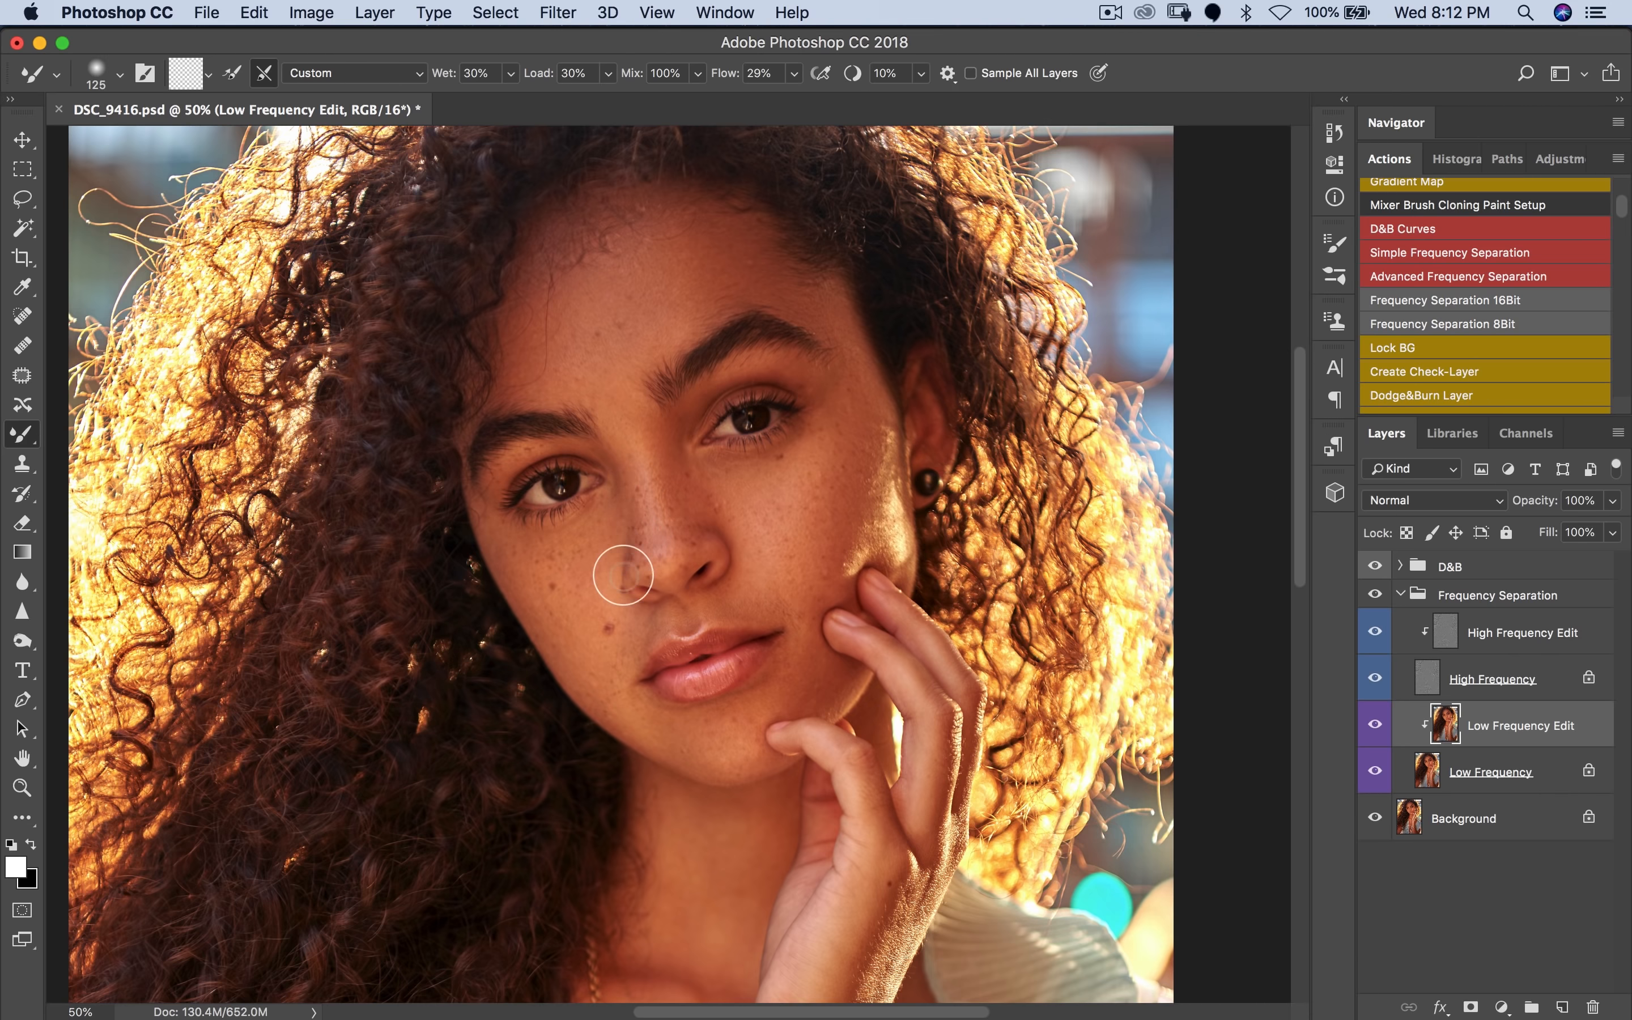
pyautogui.press('[')
pyautogui.press('[')
pyautogui.press('[')
pyautogui.press(']')
pyautogui.press(']')
pyautogui.press(']')
pyautogui.press(']')
pyautogui.press('[')
pyautogui.press(']')
pyautogui.press(']')
pyautogui.press(']')
pyautogui.press(']')
pyautogui.press(']')
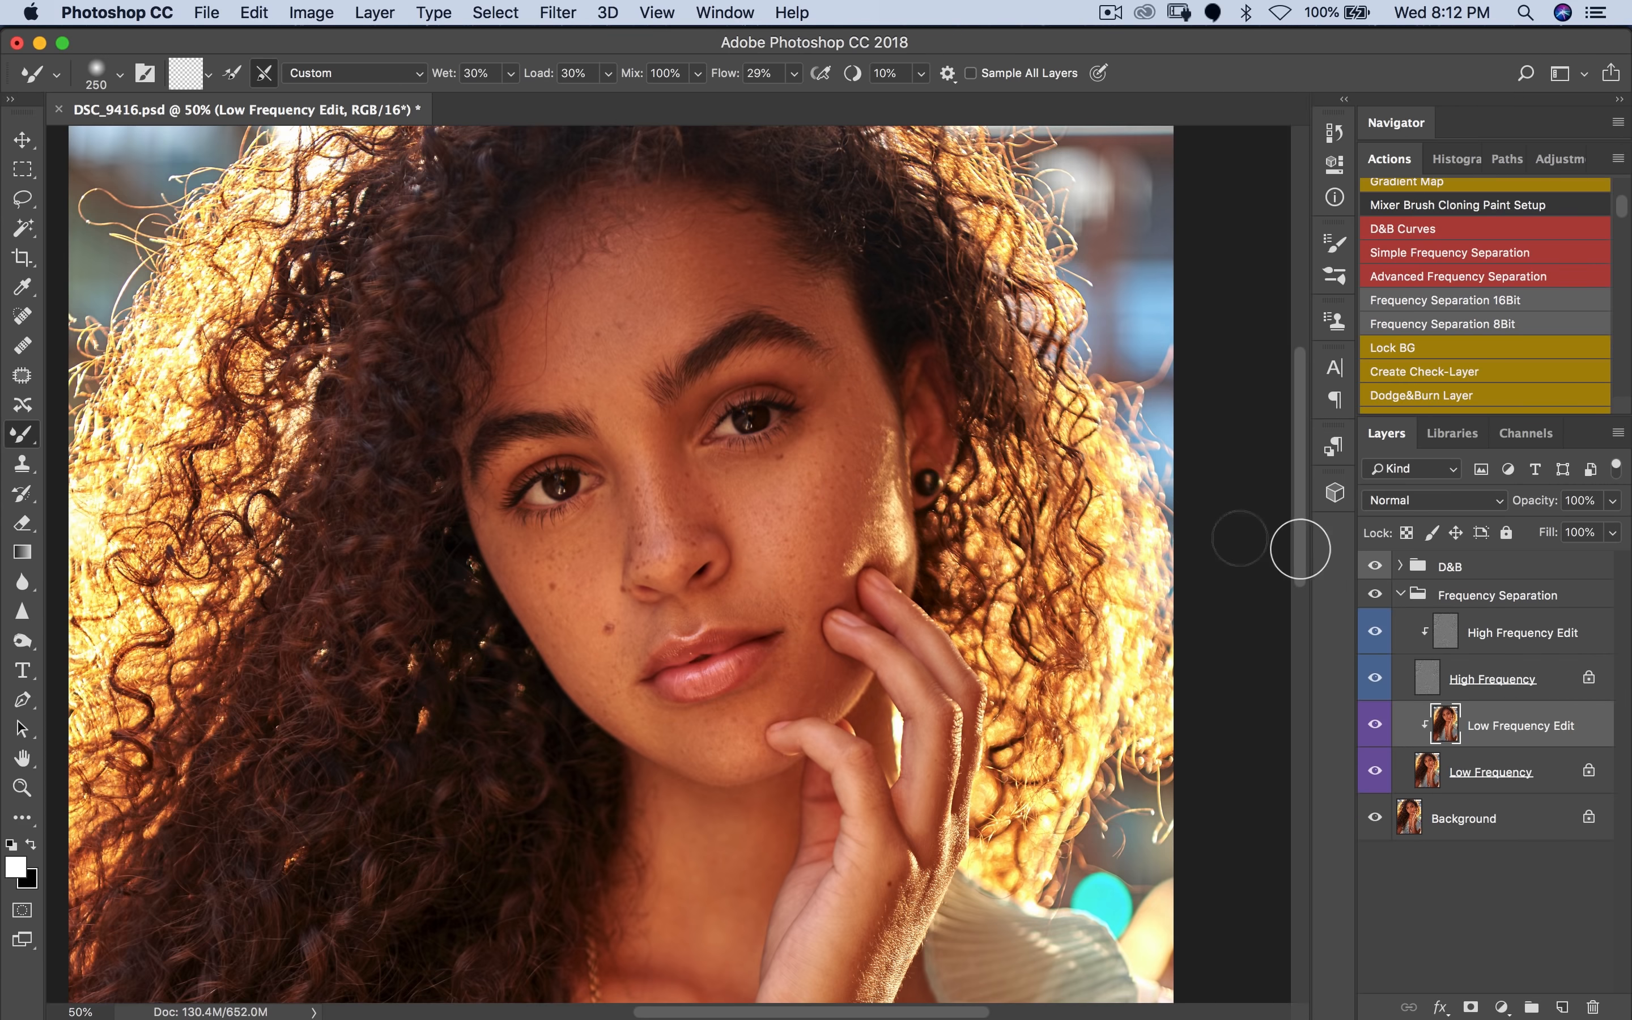
# Step: Compare the portrait with and without the Frequency Separation group, both close up and at 25% view
pyautogui.click(1379, 594)
pyautogui.click(1379, 595)
pyautogui.click(1379, 594)
pyautogui.click(1379, 595)
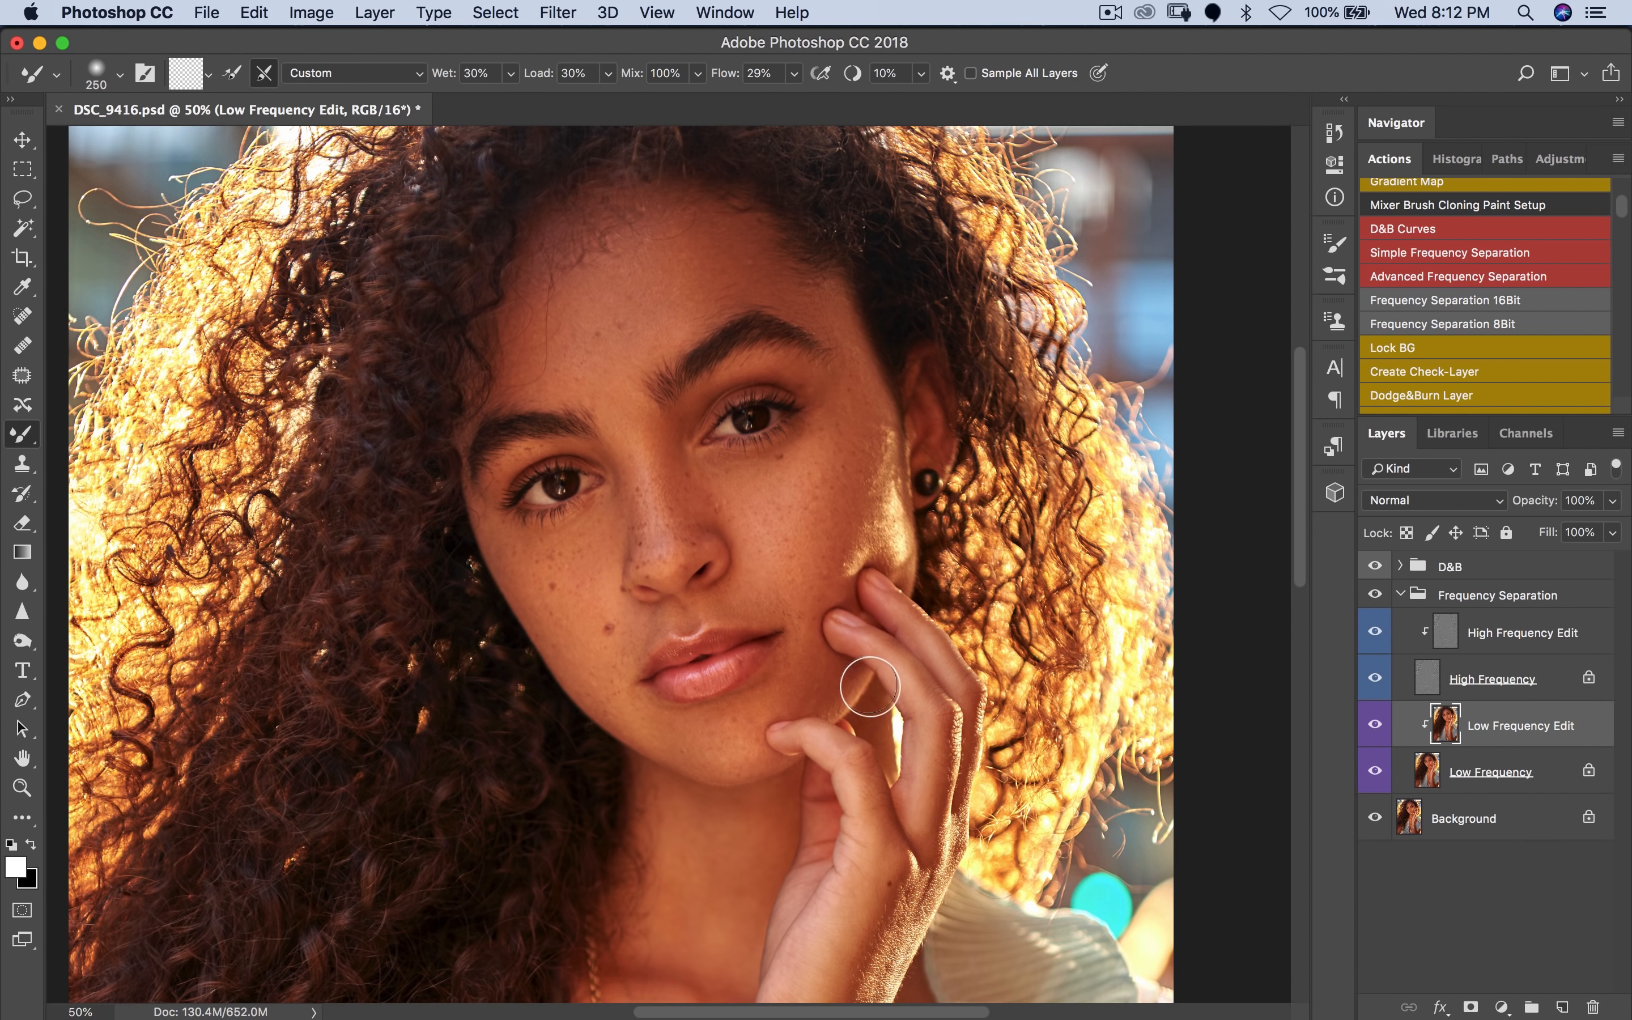
pyautogui.keyDown('alt'); pyautogui.click(866, 684); pyautogui.keyUp('alt')
pyautogui.keyDown('alt'); pyautogui.click(866, 683); pyautogui.keyUp('alt')
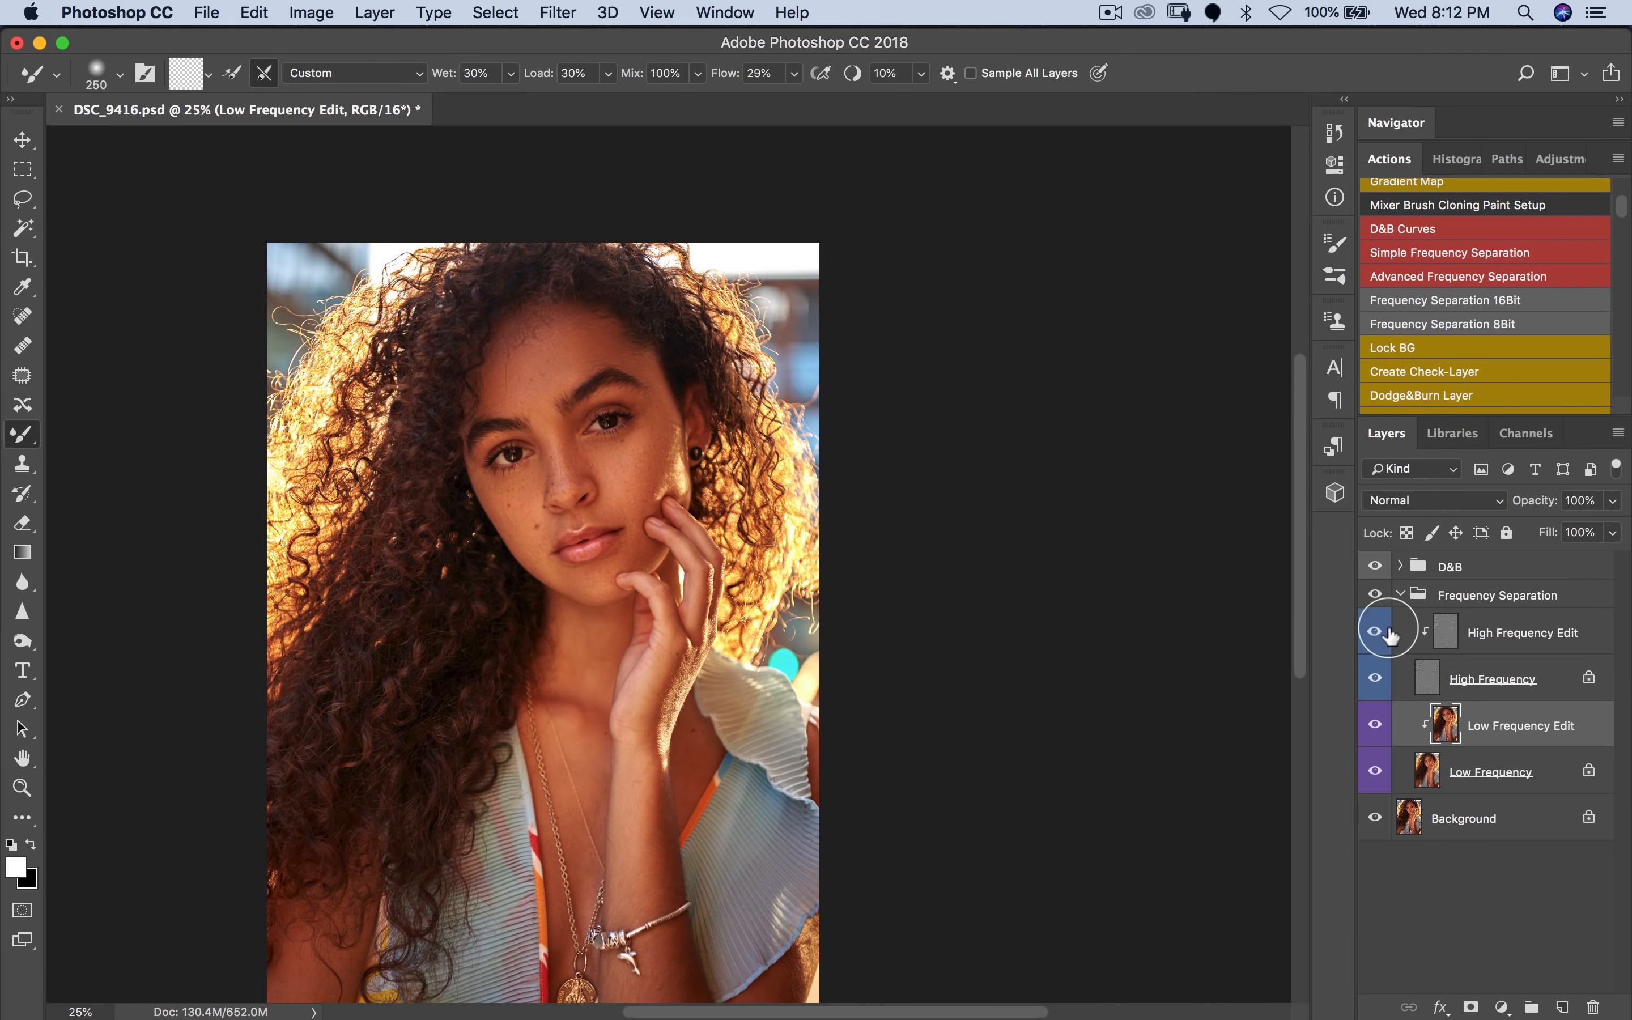
pyautogui.click(1380, 591)
pyautogui.click(1382, 591)
pyautogui.click(1382, 591)
pyautogui.click(1382, 593)
pyautogui.click(1383, 593)
# Step: Blend the skin tones on the chin and fingers at 50% view with a Mixer Brush of 200 to 250 pixels
pyautogui.press('z')
pyautogui.click(707, 607)
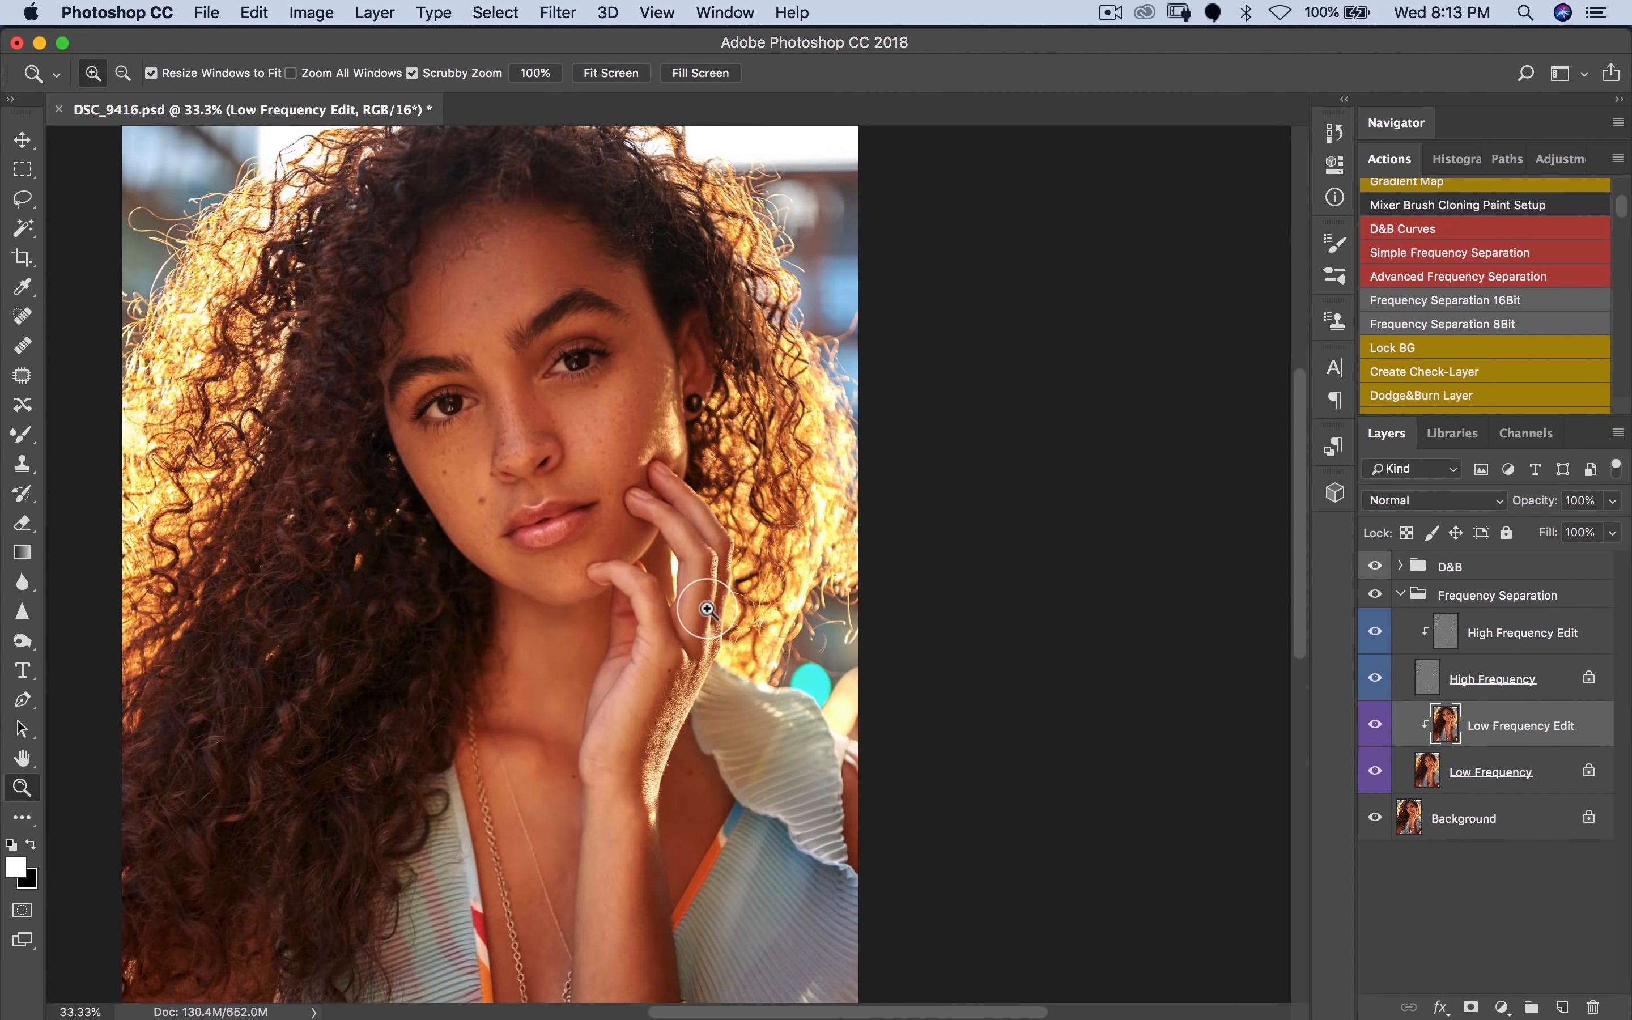
pyautogui.click(706, 607)
pyautogui.press('b')
pyautogui.press('[')
pyautogui.press('[')
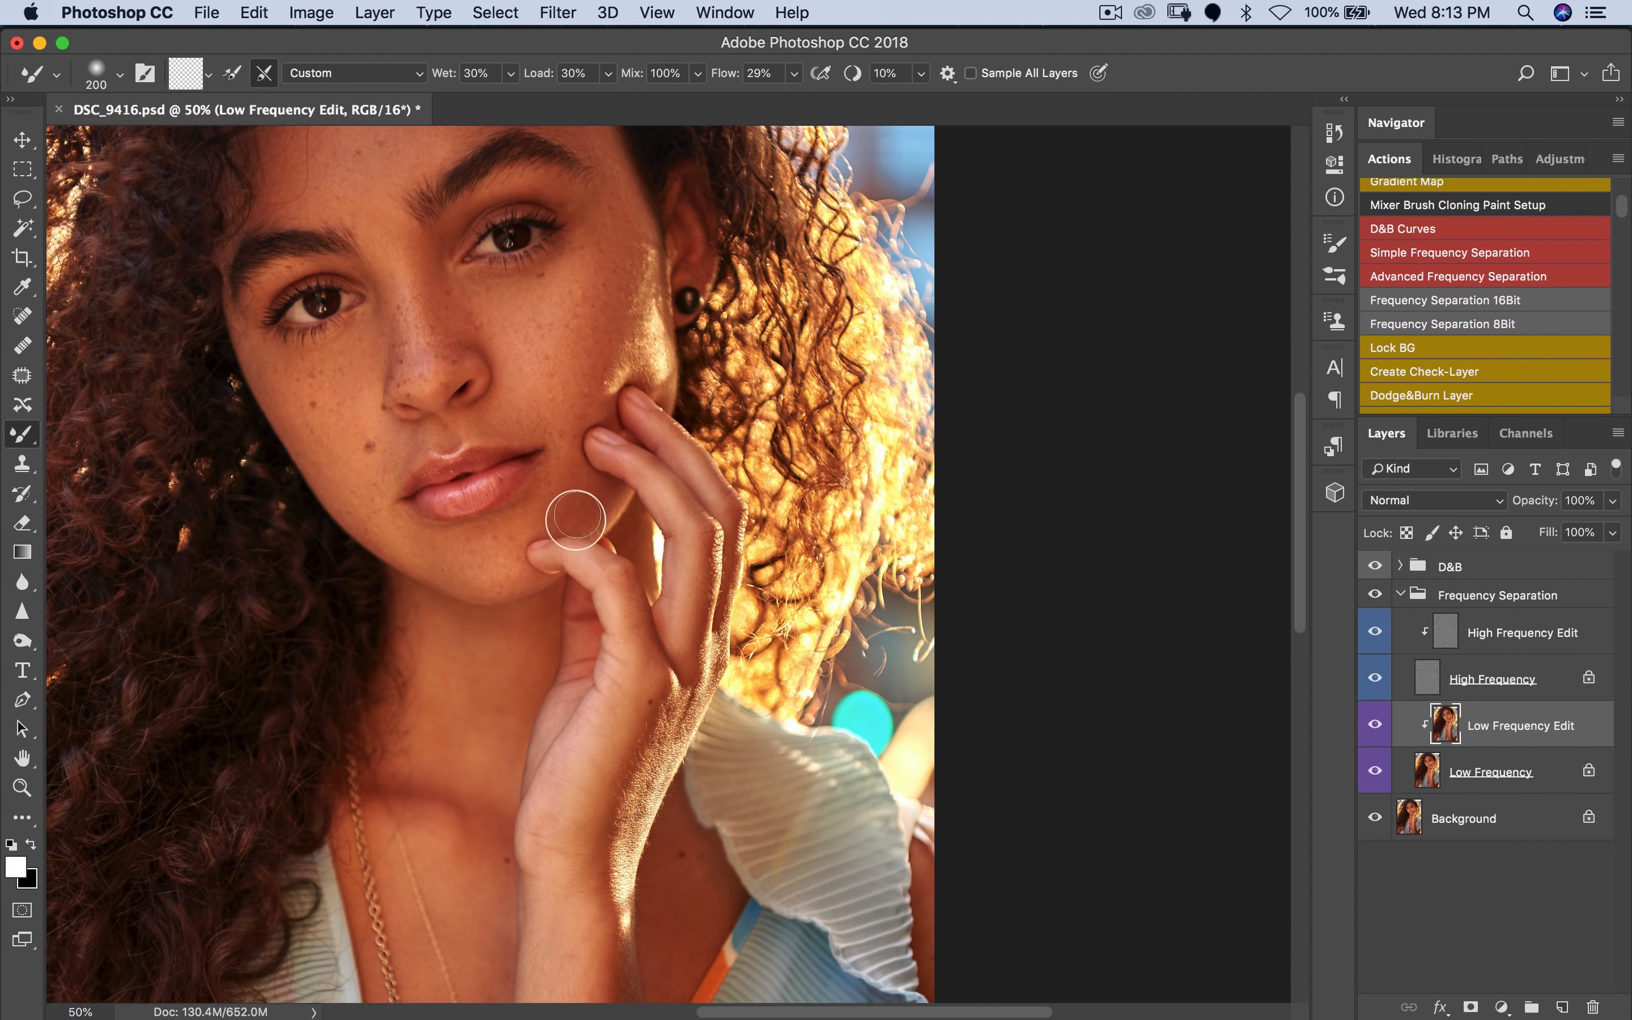
pyautogui.press(']')
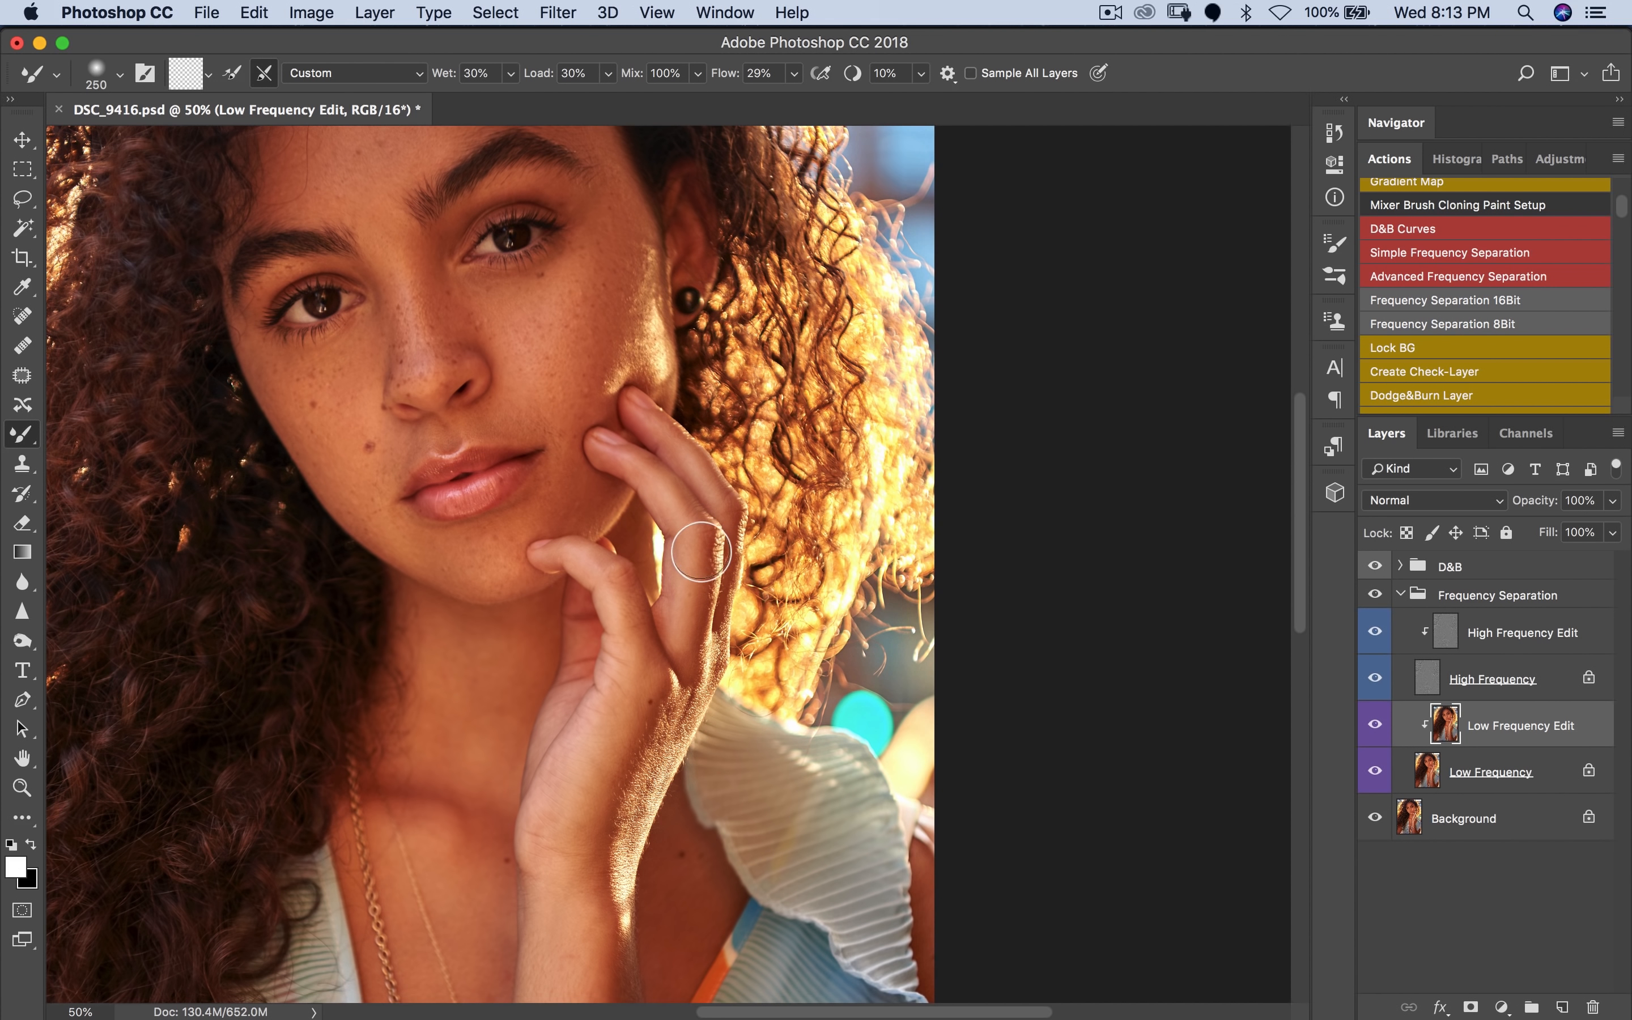
# Step: Blend the skin tones on the forehead and forearm at 25% view with a Mixer Brush of 300 to 400 pixels
pyautogui.hotkey('alt', 'space')
pyautogui.keyDown('alt'); pyautogui.click(705, 548); pyautogui.keyUp('alt')
pyautogui.keyDown('alt'); pyautogui.click(981, 600); pyautogui.keyUp('alt')
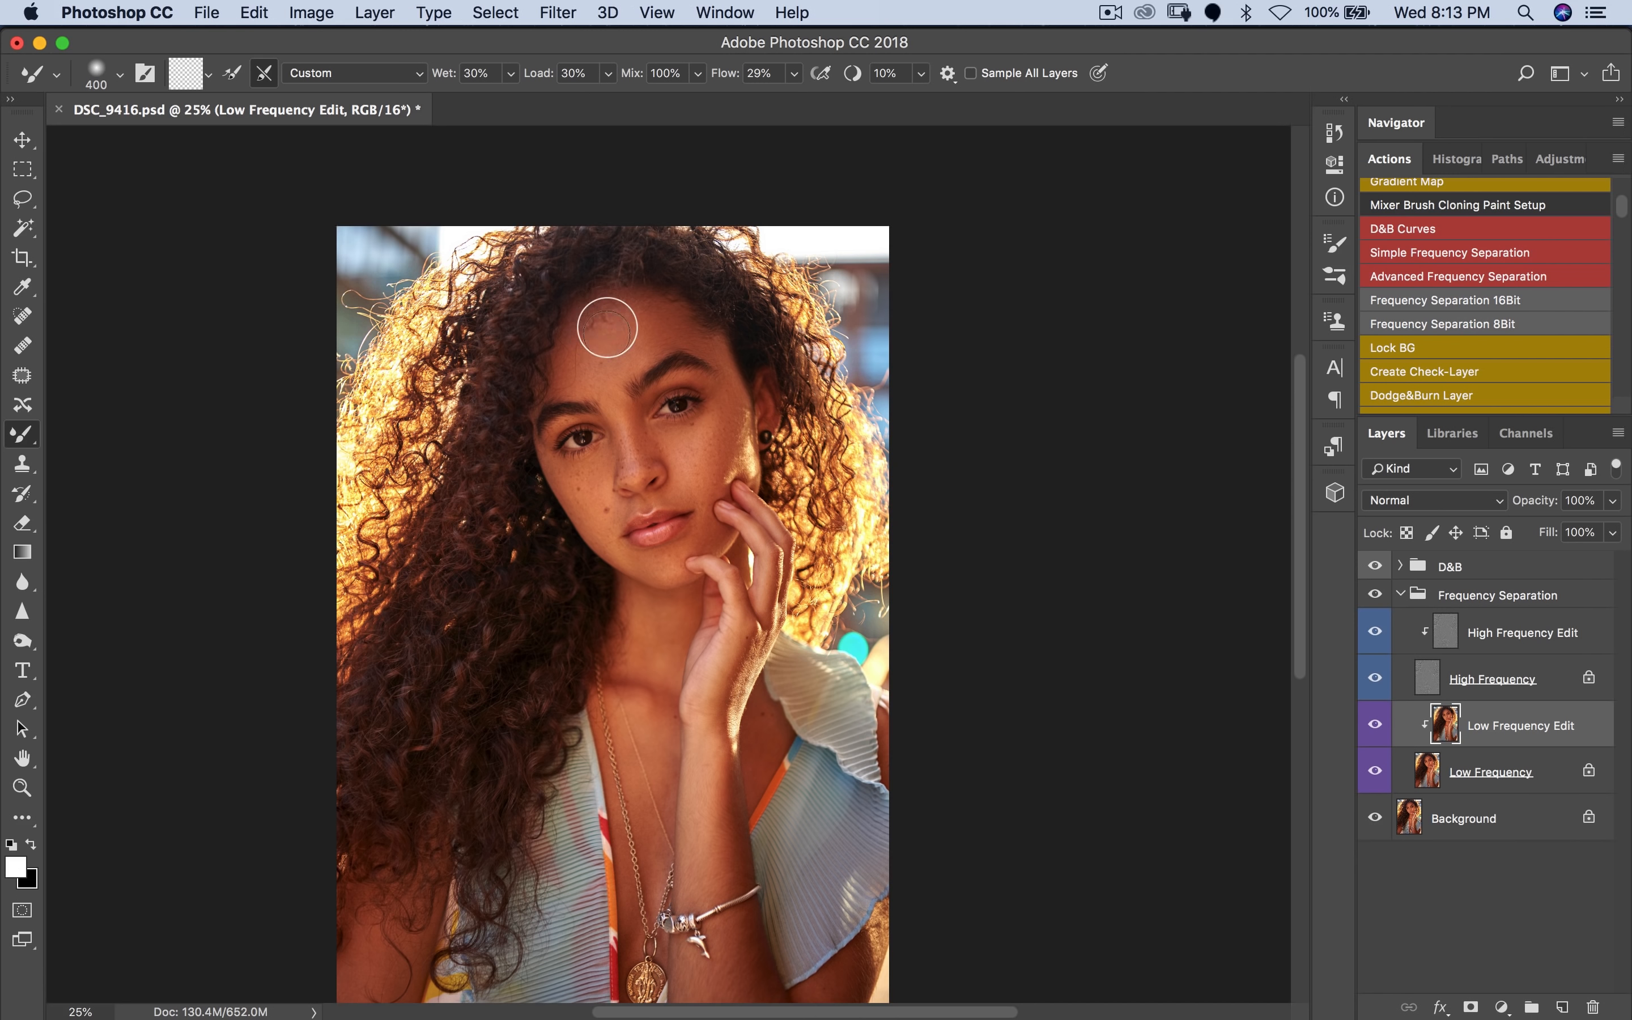
pyautogui.moveTo(636, 347)
pyautogui.mouseDown()
pyautogui.moveTo(667, 327)
pyautogui.moveTo(654, 346)
pyautogui.moveTo(663, 321)
pyautogui.moveTo(692, 347)
pyautogui.moveTo(679, 333)
pyautogui.moveTo(602, 360)
pyautogui.mouseUp()
pyautogui.press('[')
pyautogui.press('[')
pyautogui.press(']')
pyautogui.press(']')
pyautogui.hscroll(-2, 749, 1007)
pyautogui.press('[')
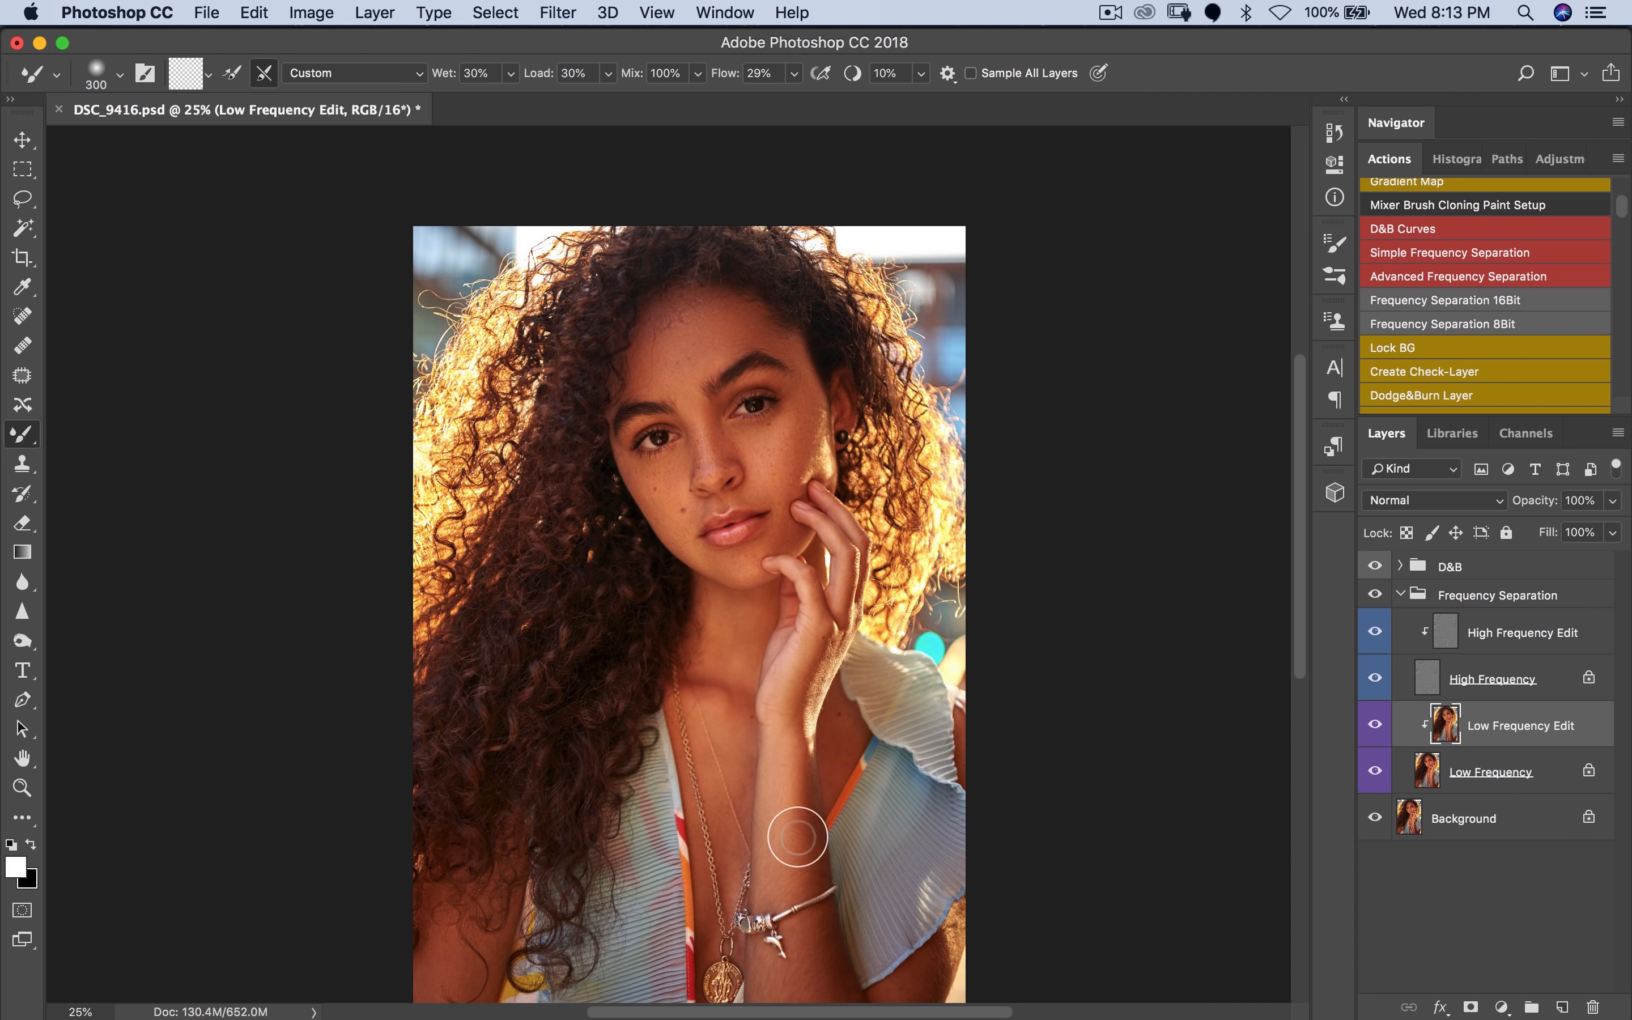
pyautogui.press(']')
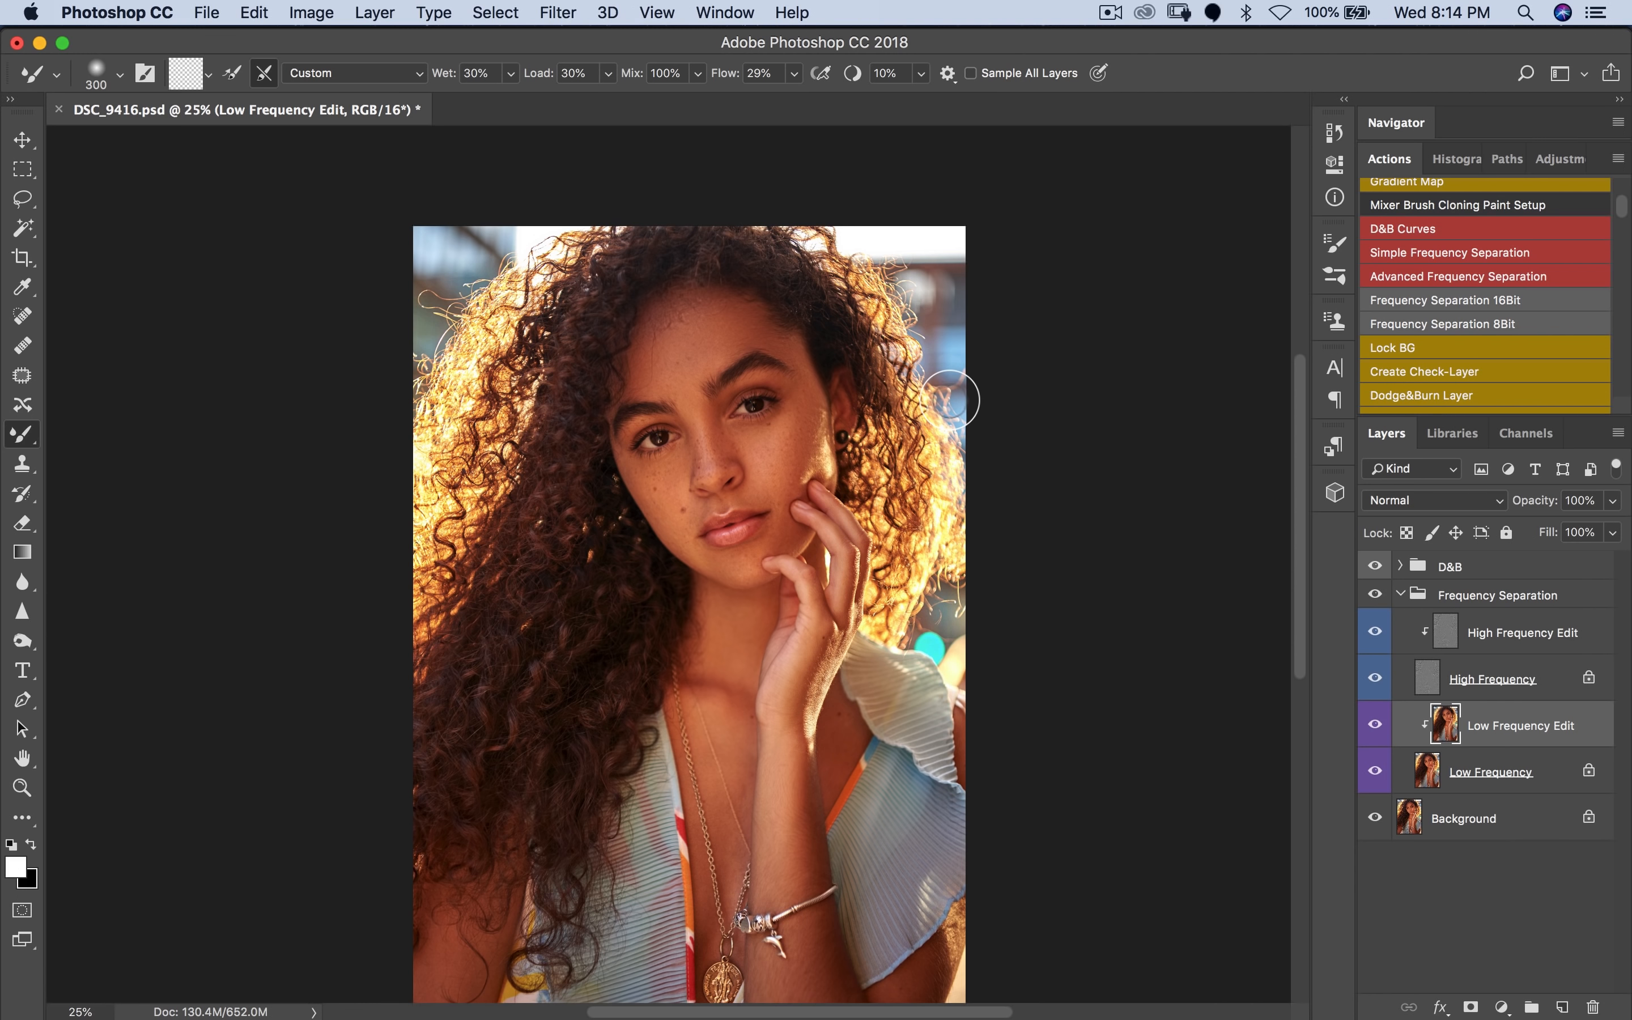
# Step: Examine the smoothed skin on the face close up and across the whole portrait
pyautogui.press('z')
pyautogui.moveTo(758, 447); pyautogui.dragTo(758, 447)
pyautogui.press('z')
pyautogui.keyDown('alt'); pyautogui.click(743, 482); pyautogui.keyUp('alt')
pyautogui.keyDown('alt'); pyautogui.click(750, 485); pyautogui.keyUp('alt')
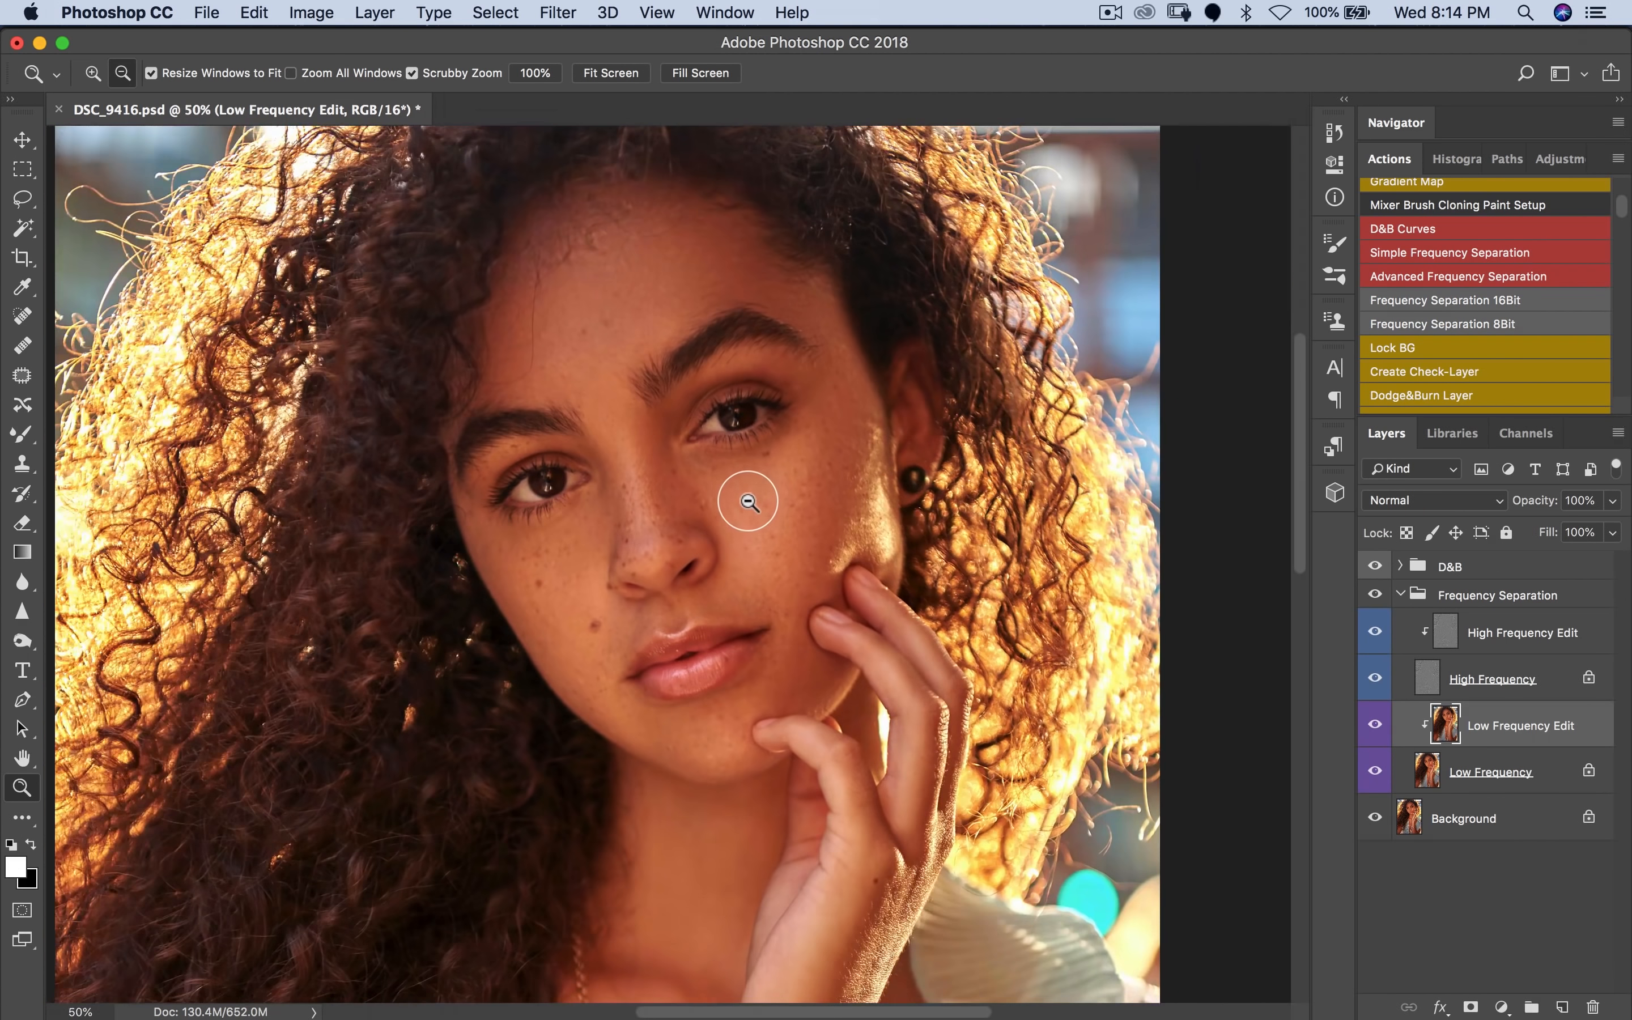
pyautogui.keyDown('alt'); pyautogui.click(748, 504); pyautogui.keyUp('alt')
pyautogui.keyDown('alt'); pyautogui.click(739, 539); pyautogui.keyUp('alt')
pyautogui.click(678, 610)
pyautogui.keyDown('alt'); pyautogui.click(678, 611); pyautogui.keyUp('alt')
pyautogui.keyDown('alt'); pyautogui.click(677, 617); pyautogui.keyUp('alt')
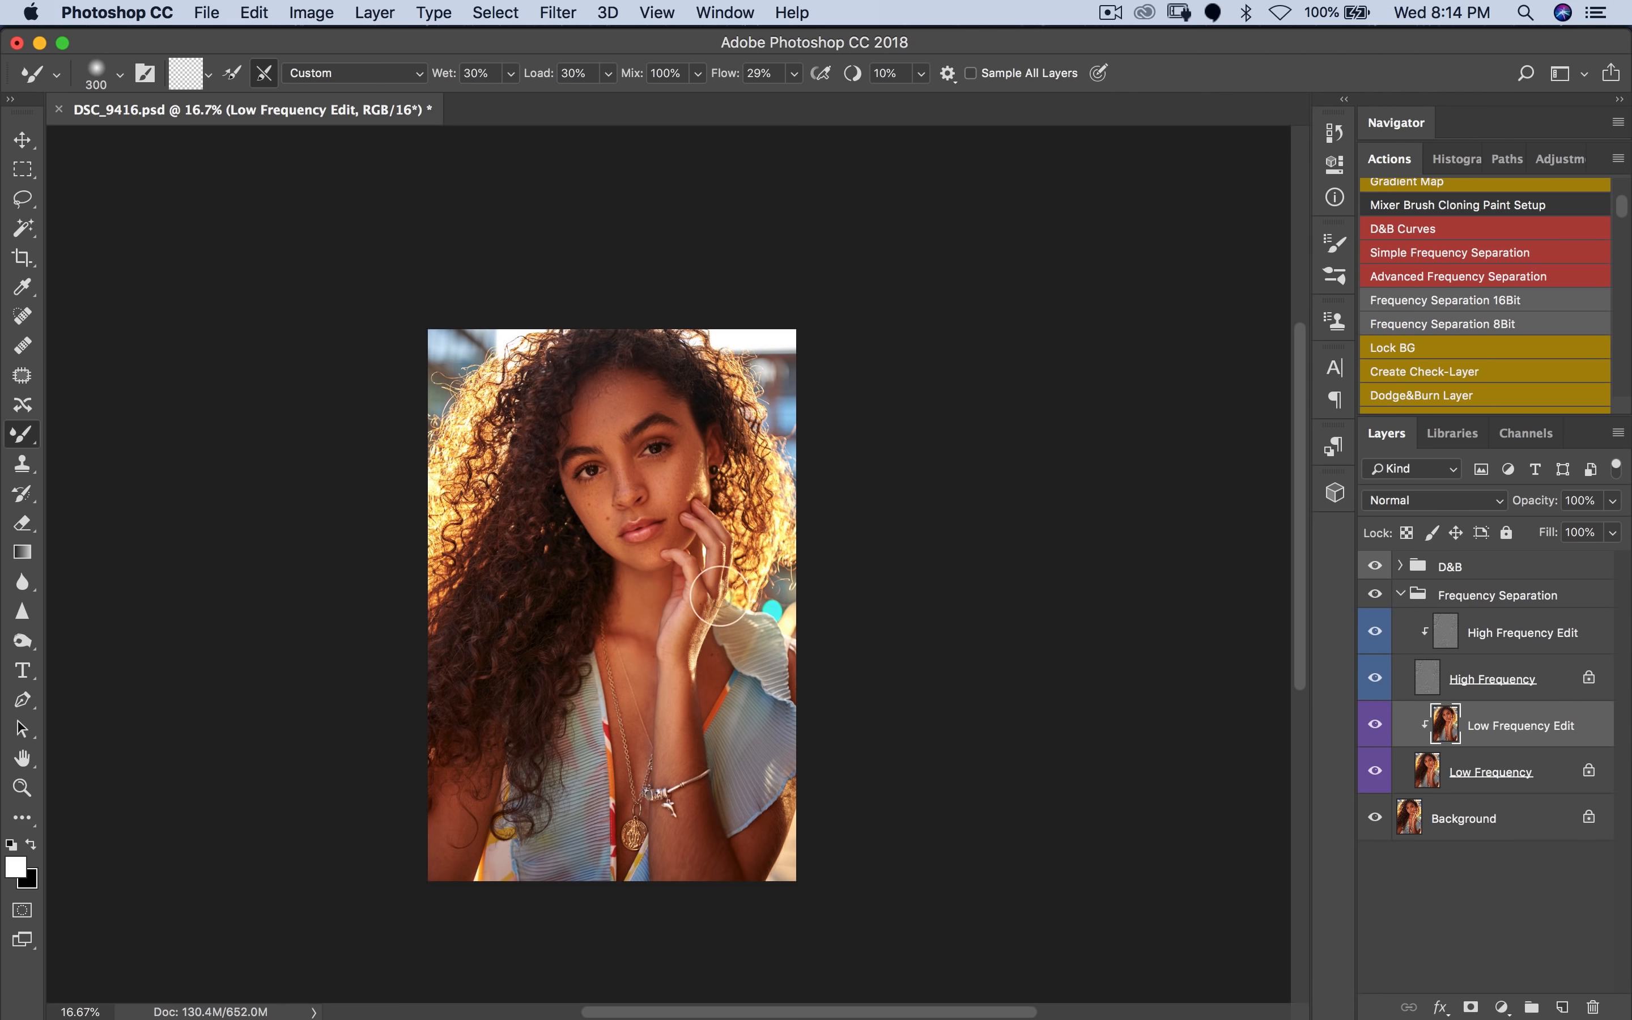
# Step: Blend the skin tones on the shaded cheek with a 300-pixel Mixer Brush at 33.3% view
pyautogui.click(553, 520)
pyautogui.click(611, 473)
pyautogui.moveTo(632, 393); pyautogui.dragTo(648, 389)
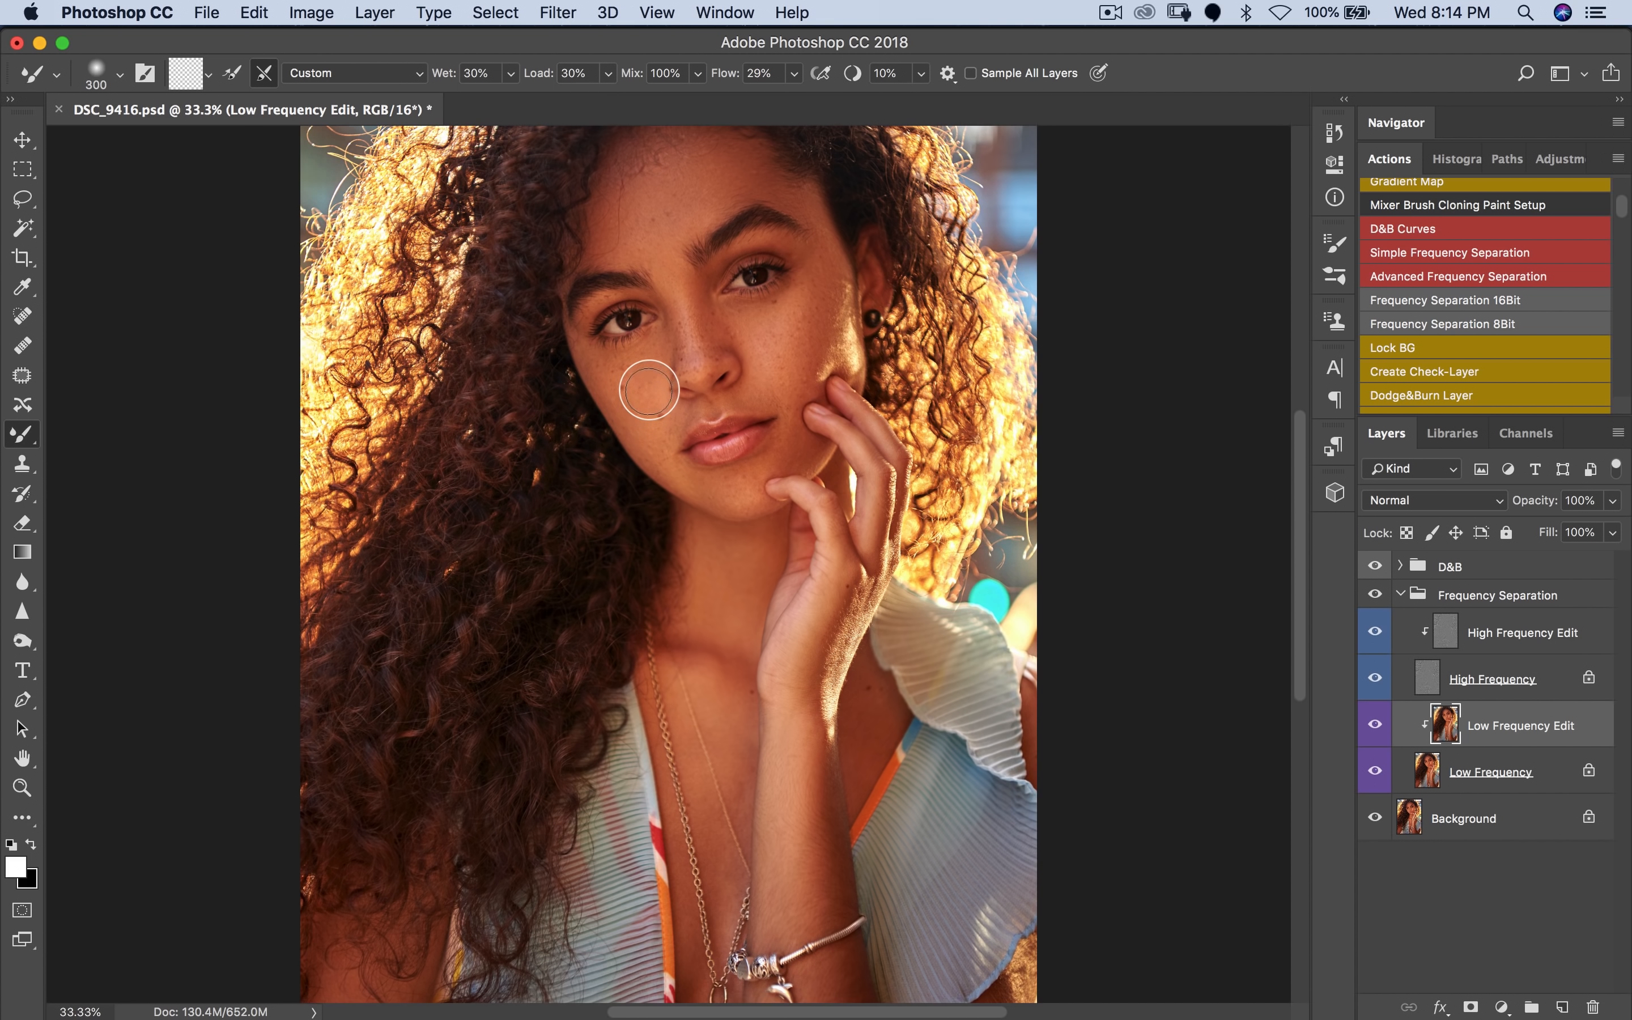
pyautogui.press(']')
pyautogui.press(']')
# Step: Make High Frequency Edit the active layer, choose the Clone Stamp and set its flow to 100%
pyautogui.click(1495, 637)
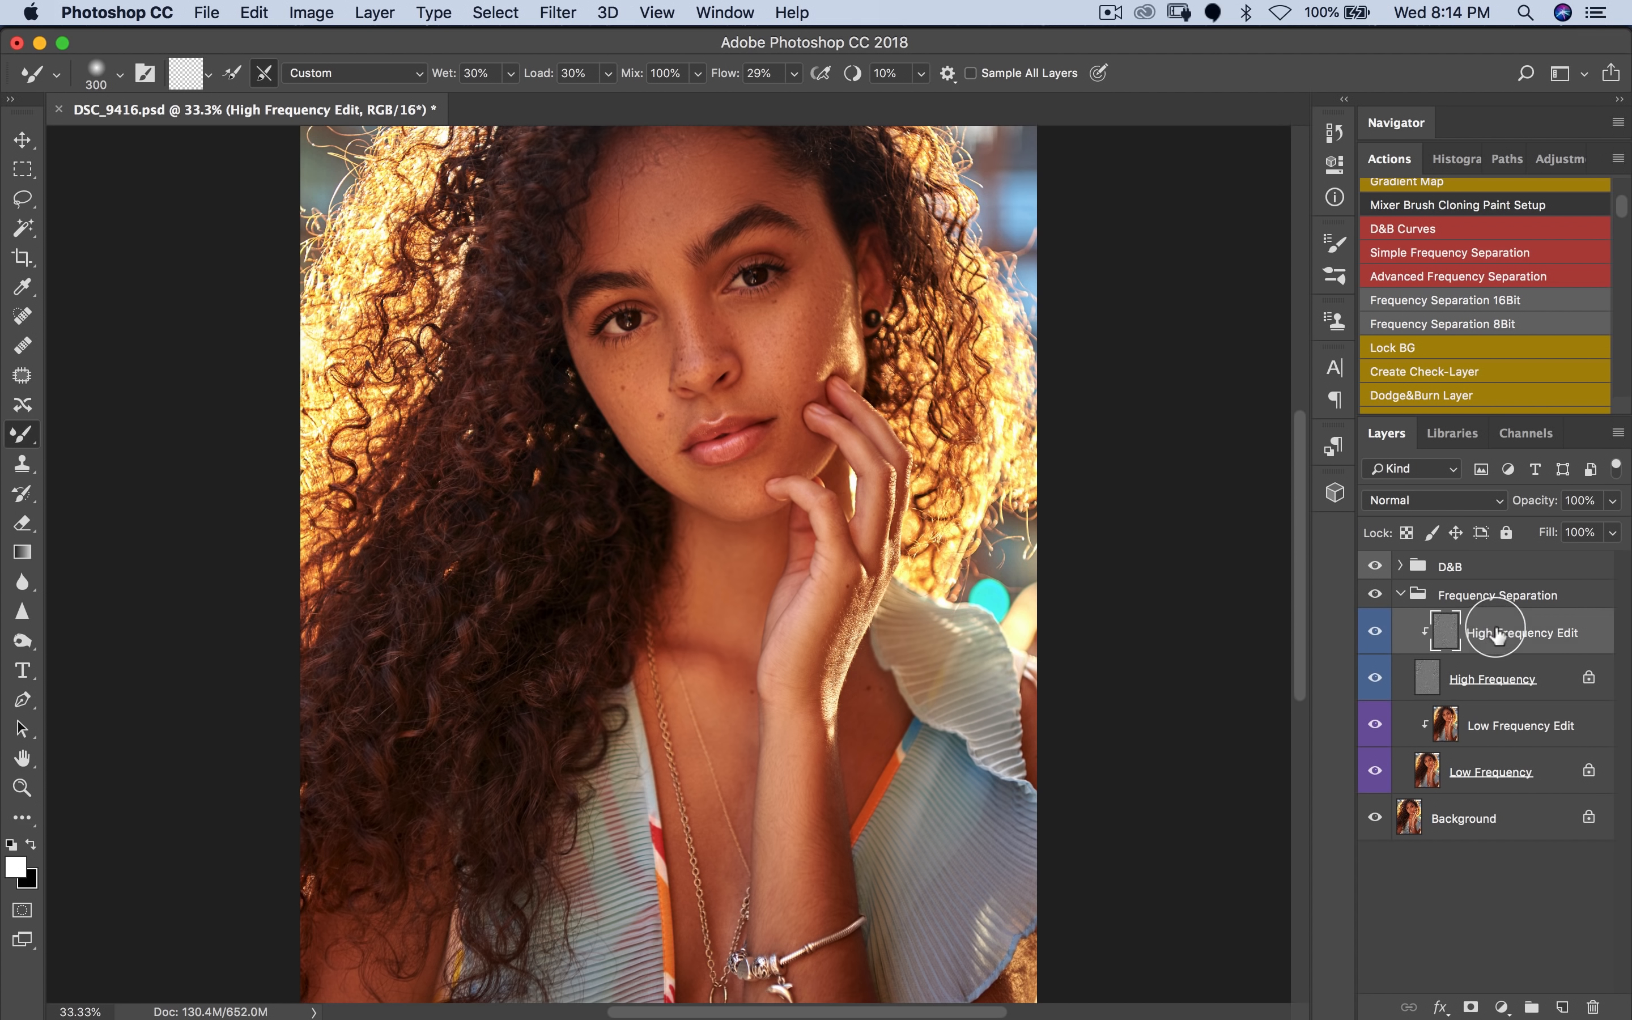
pyautogui.press('s')
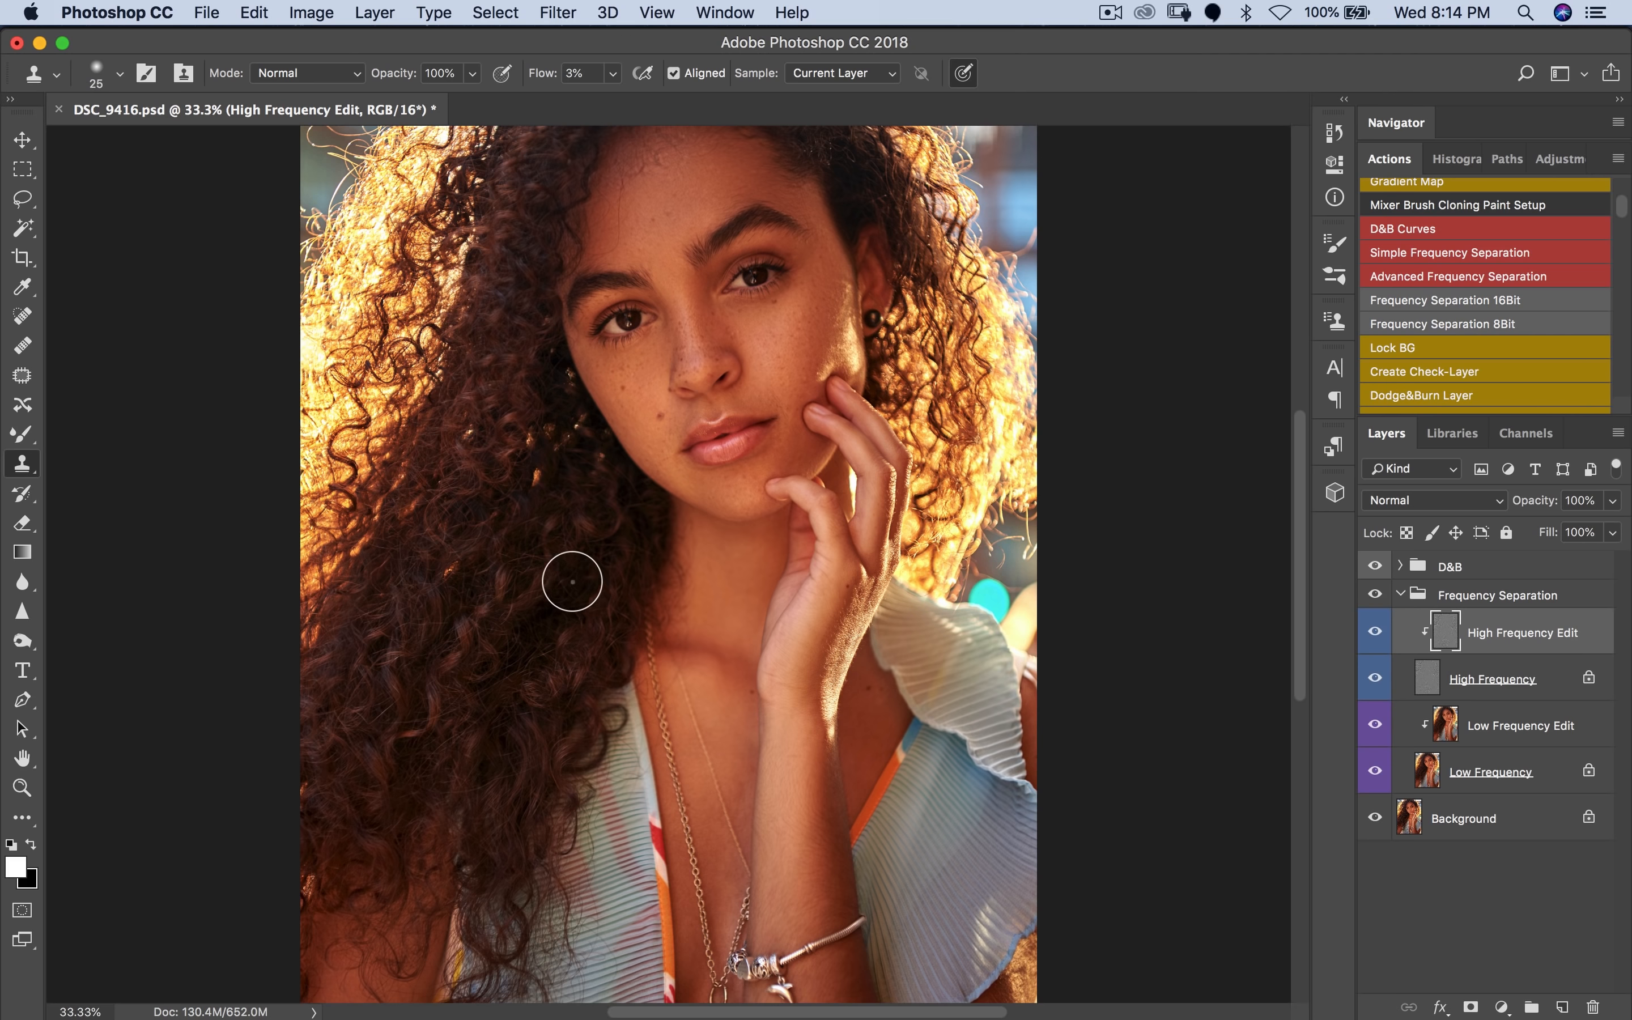
pyautogui.click(611, 73)
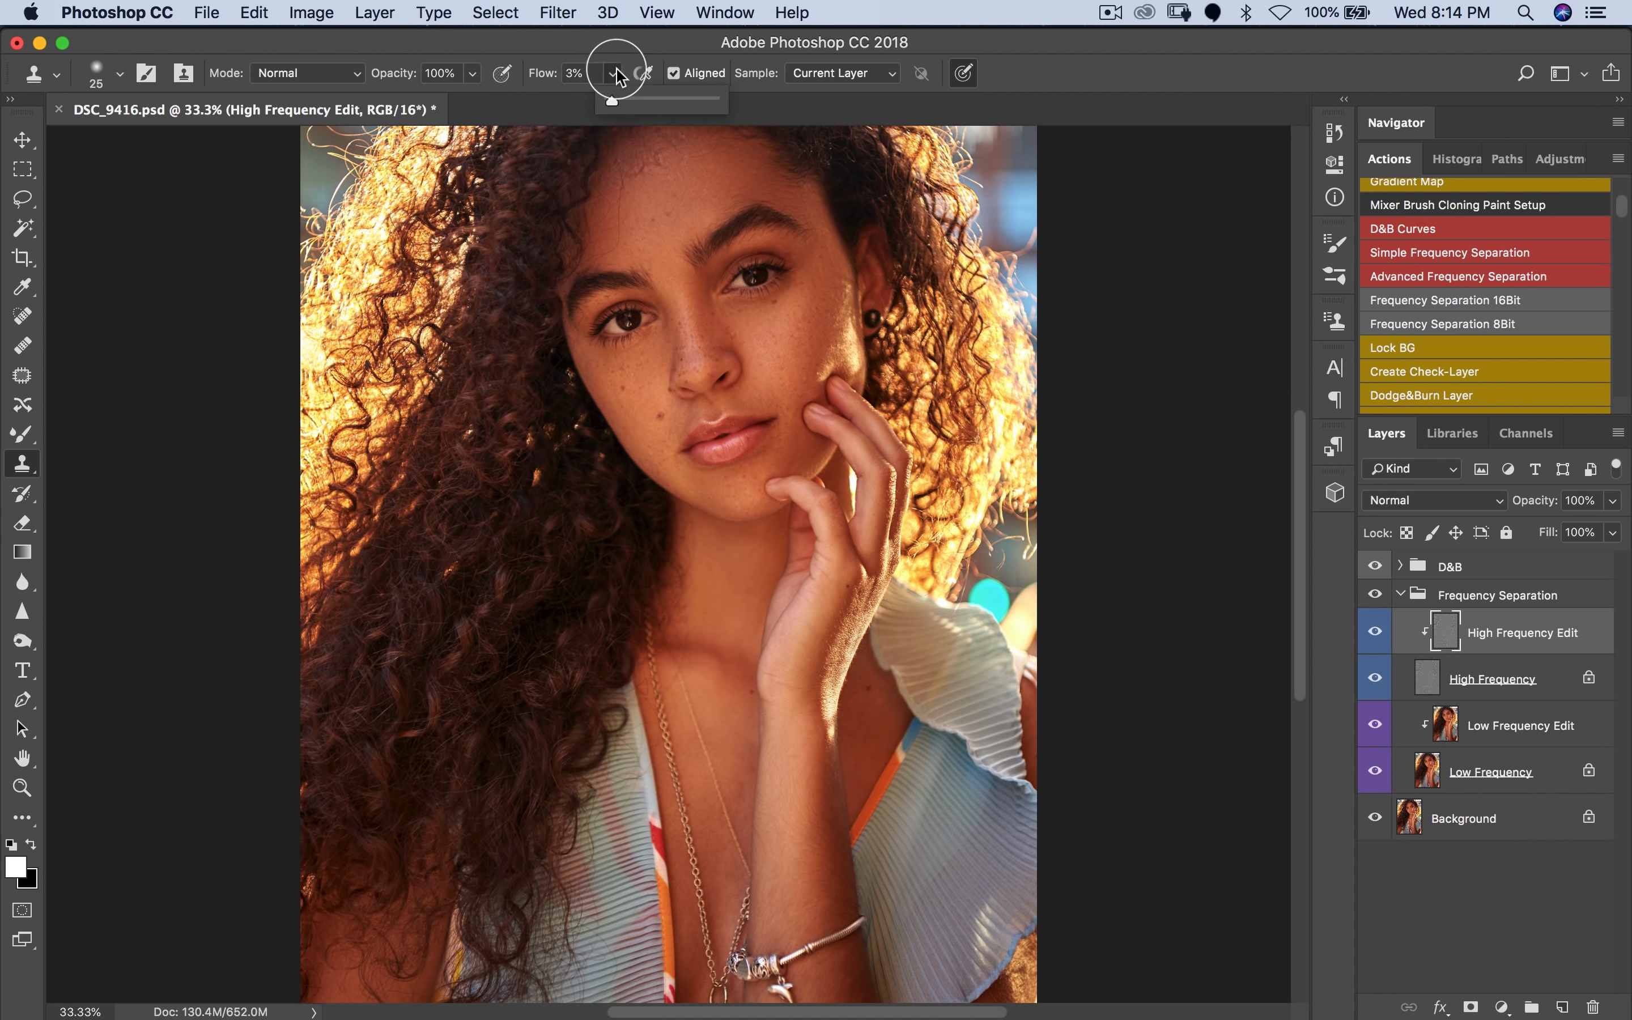
pyautogui.moveTo(621, 98); pyautogui.dragTo(776, 57)
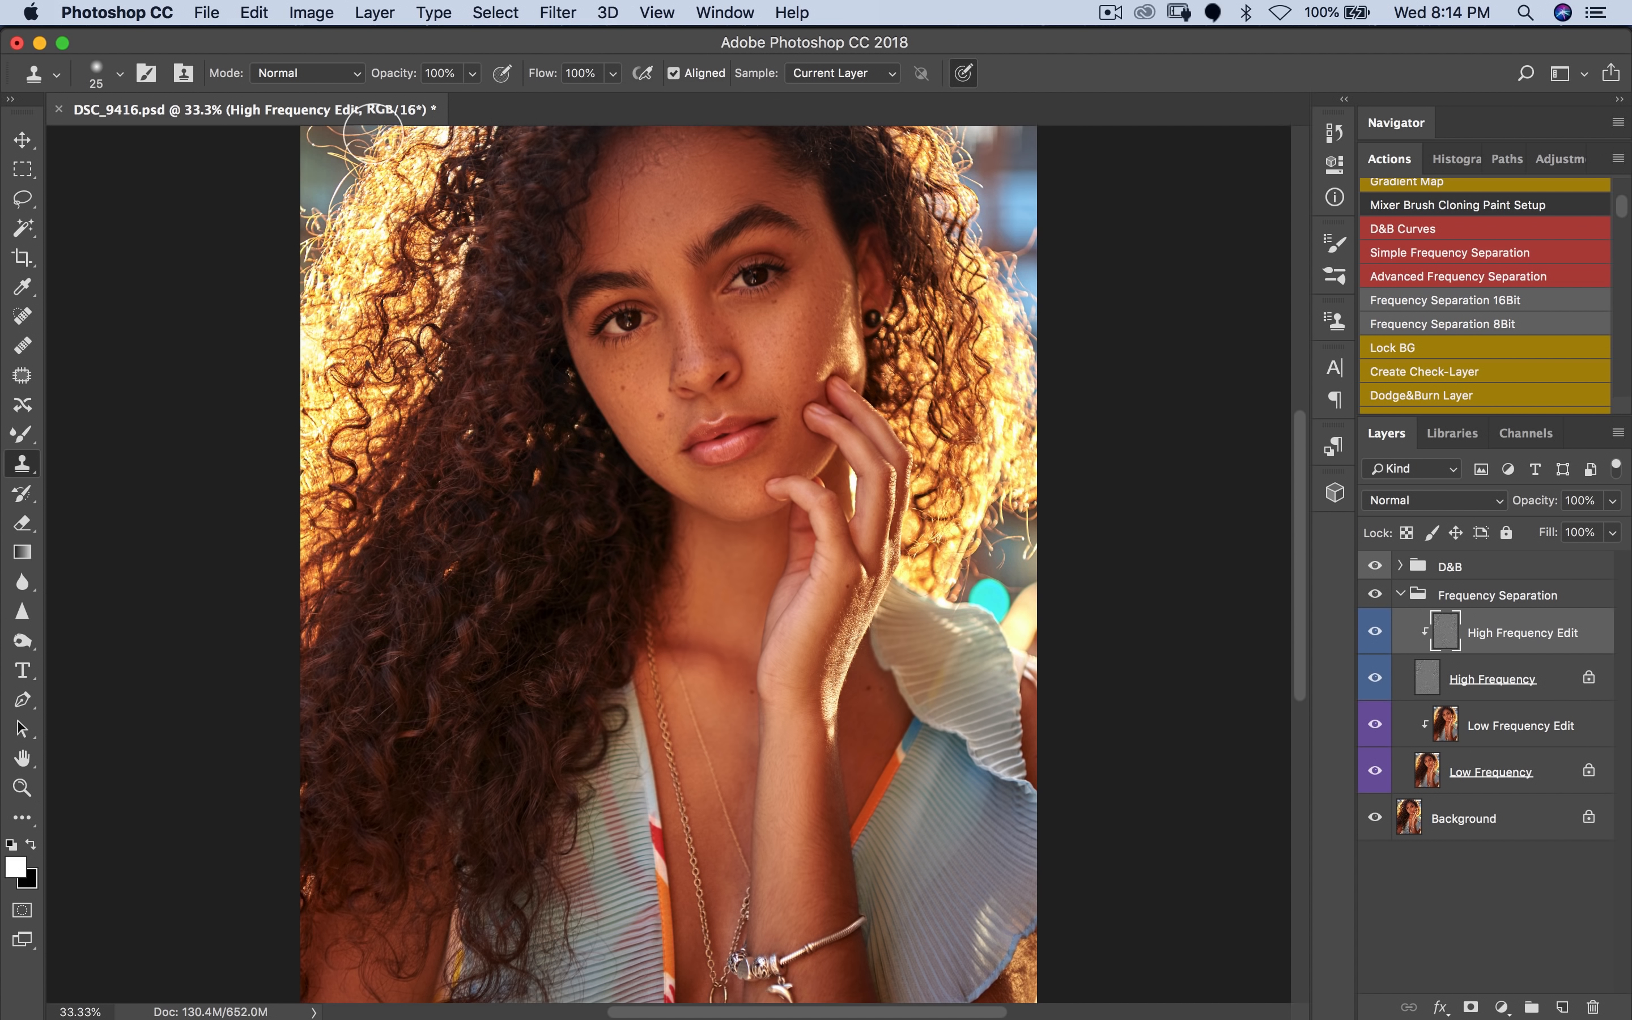
pyautogui.click(120, 74)
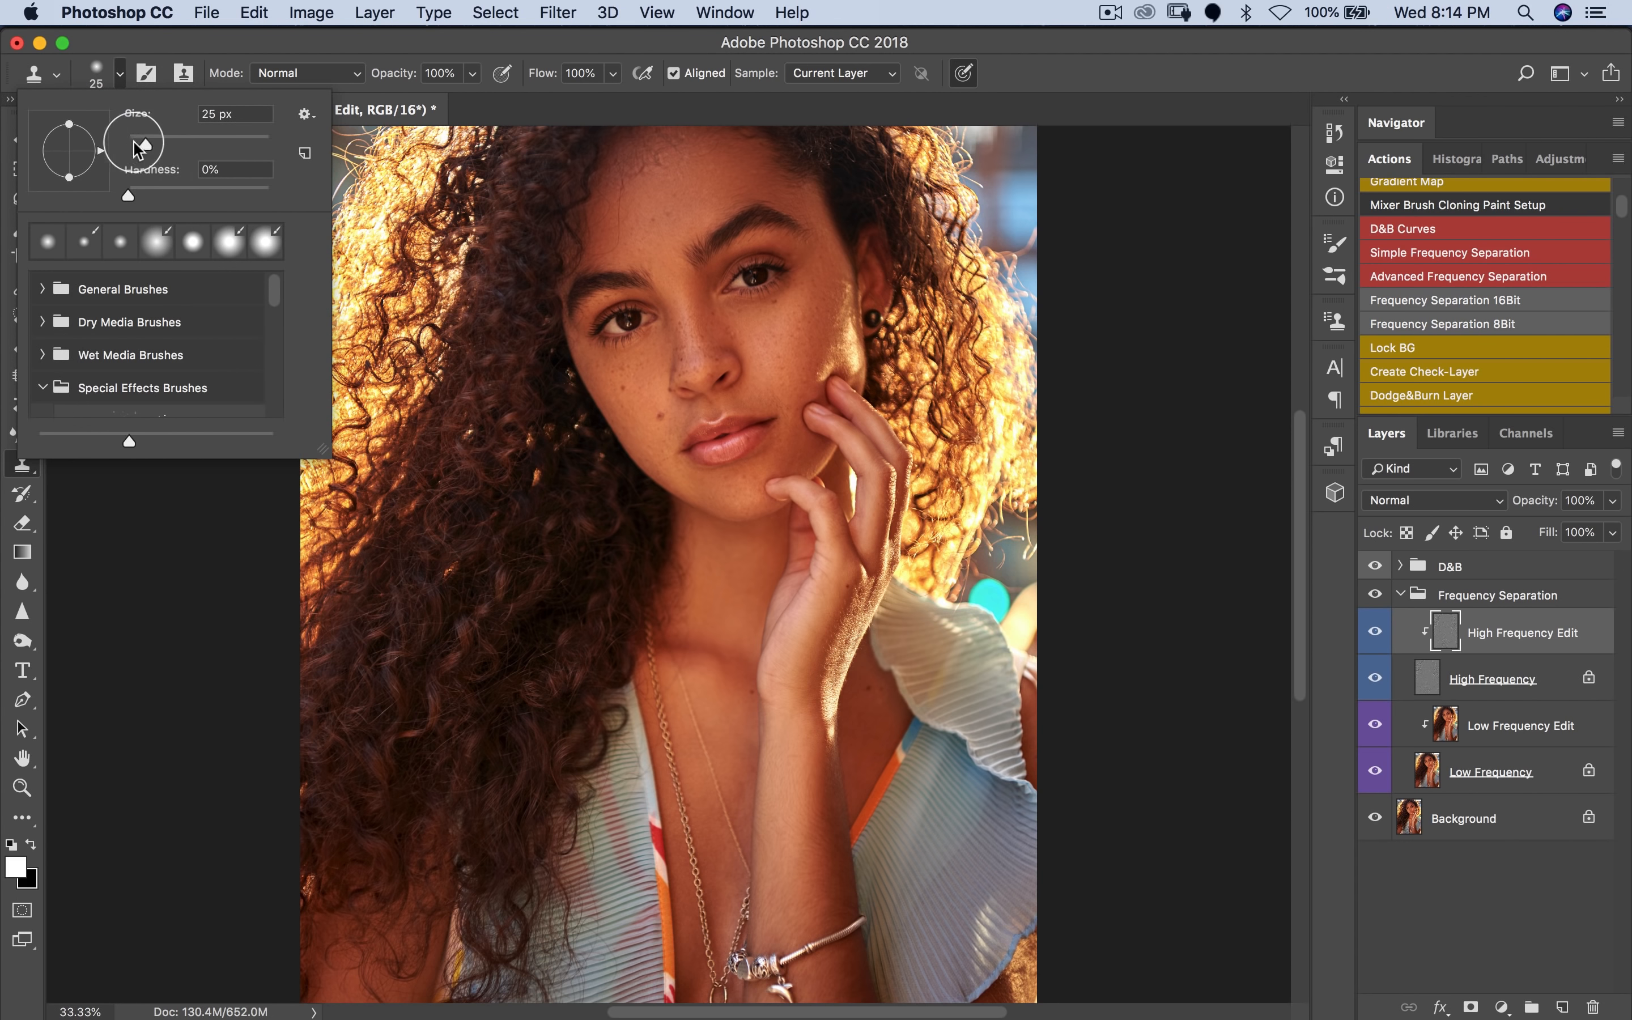
pyautogui.click(1089, 44)
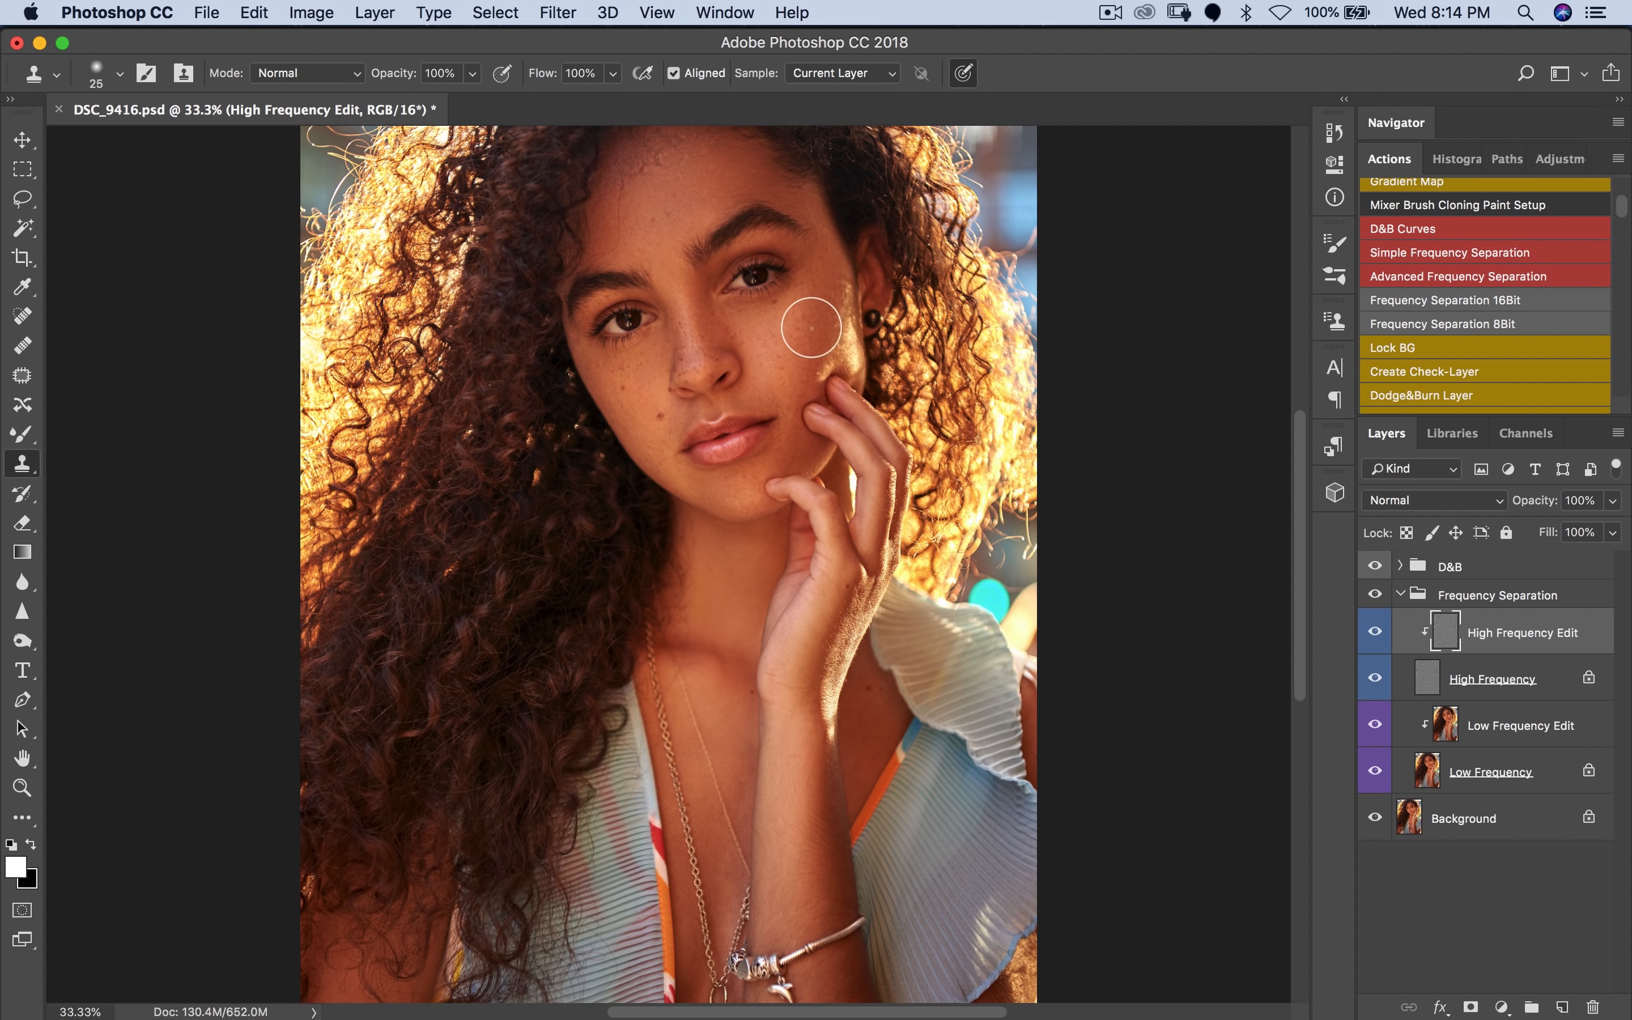
# Step: Clone clean skin texture over blemishes and stray hairs on the forehead at 100% view with a 35-pixel Clone Stamp
pyautogui.press('z')
pyautogui.click(716, 280)
pyautogui.click(720, 283)
pyautogui.click(727, 286)
pyautogui.press('s')
pyautogui.moveTo(730, 289); pyautogui.dragTo(745, 440)
pyautogui.moveTo(728, 349); pyautogui.dragTo(735, 430)
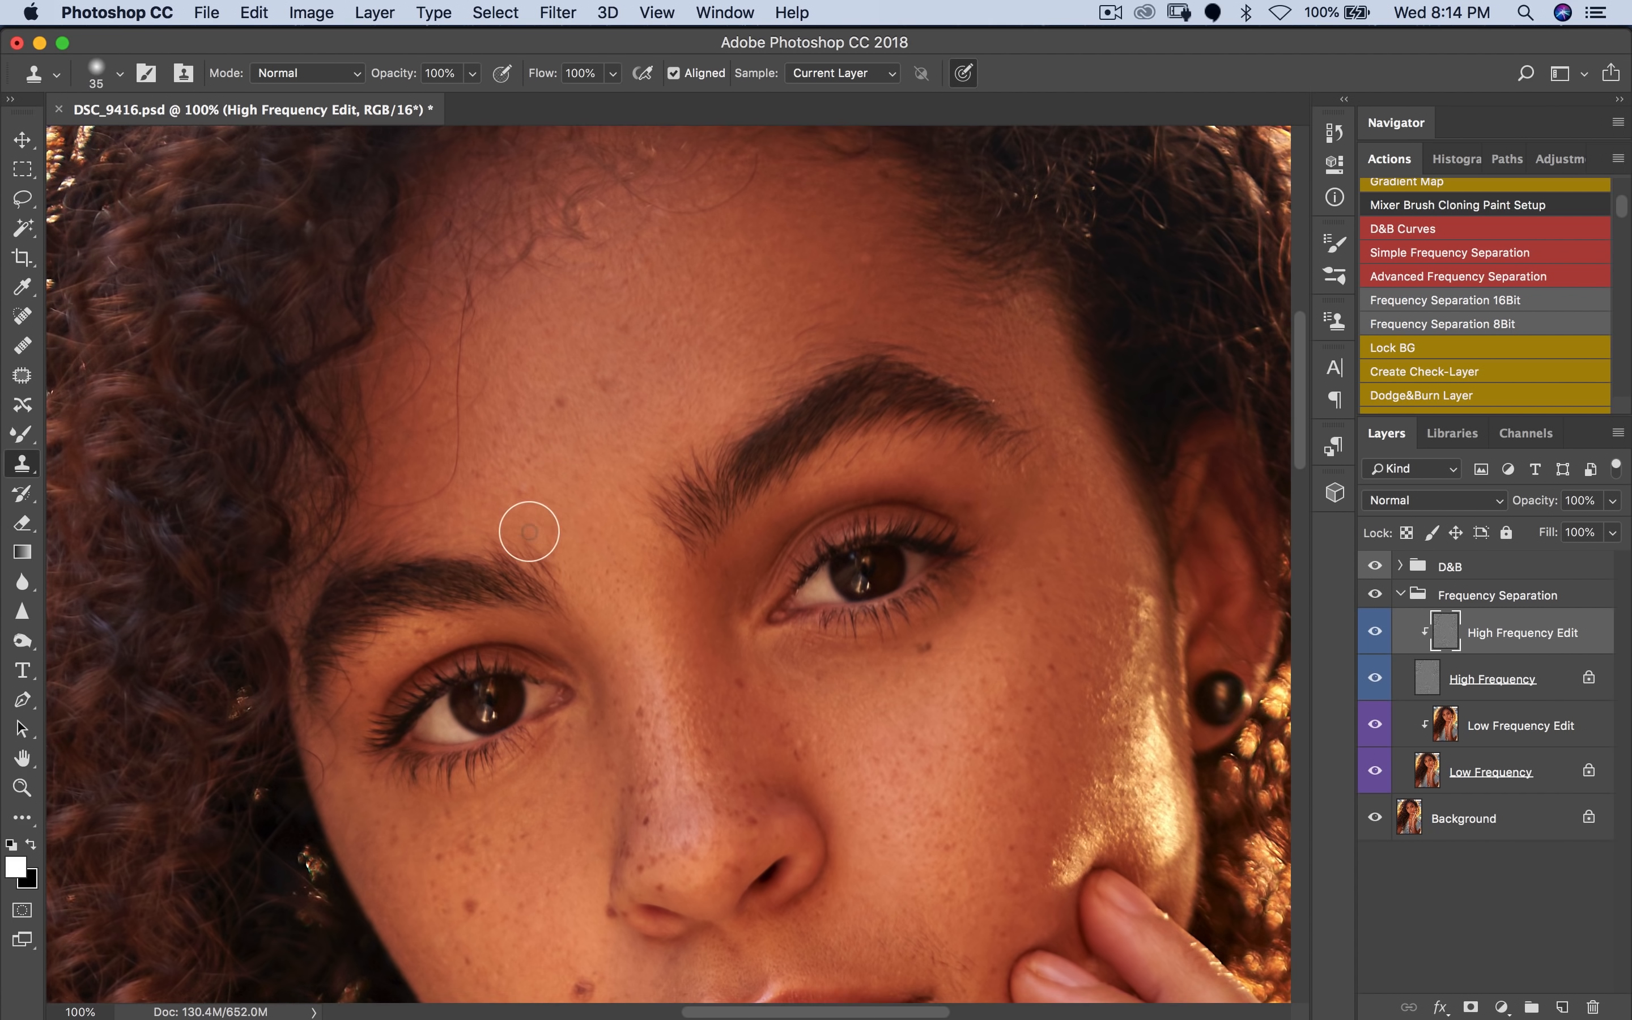
pyautogui.keyDown('alt'); pyautogui.click(546, 518); pyautogui.keyUp('alt')
pyautogui.keyDown('alt'); pyautogui.click(565, 292); pyautogui.keyUp('alt')
pyautogui.moveTo(660, 230); pyautogui.dragTo(649, 343)
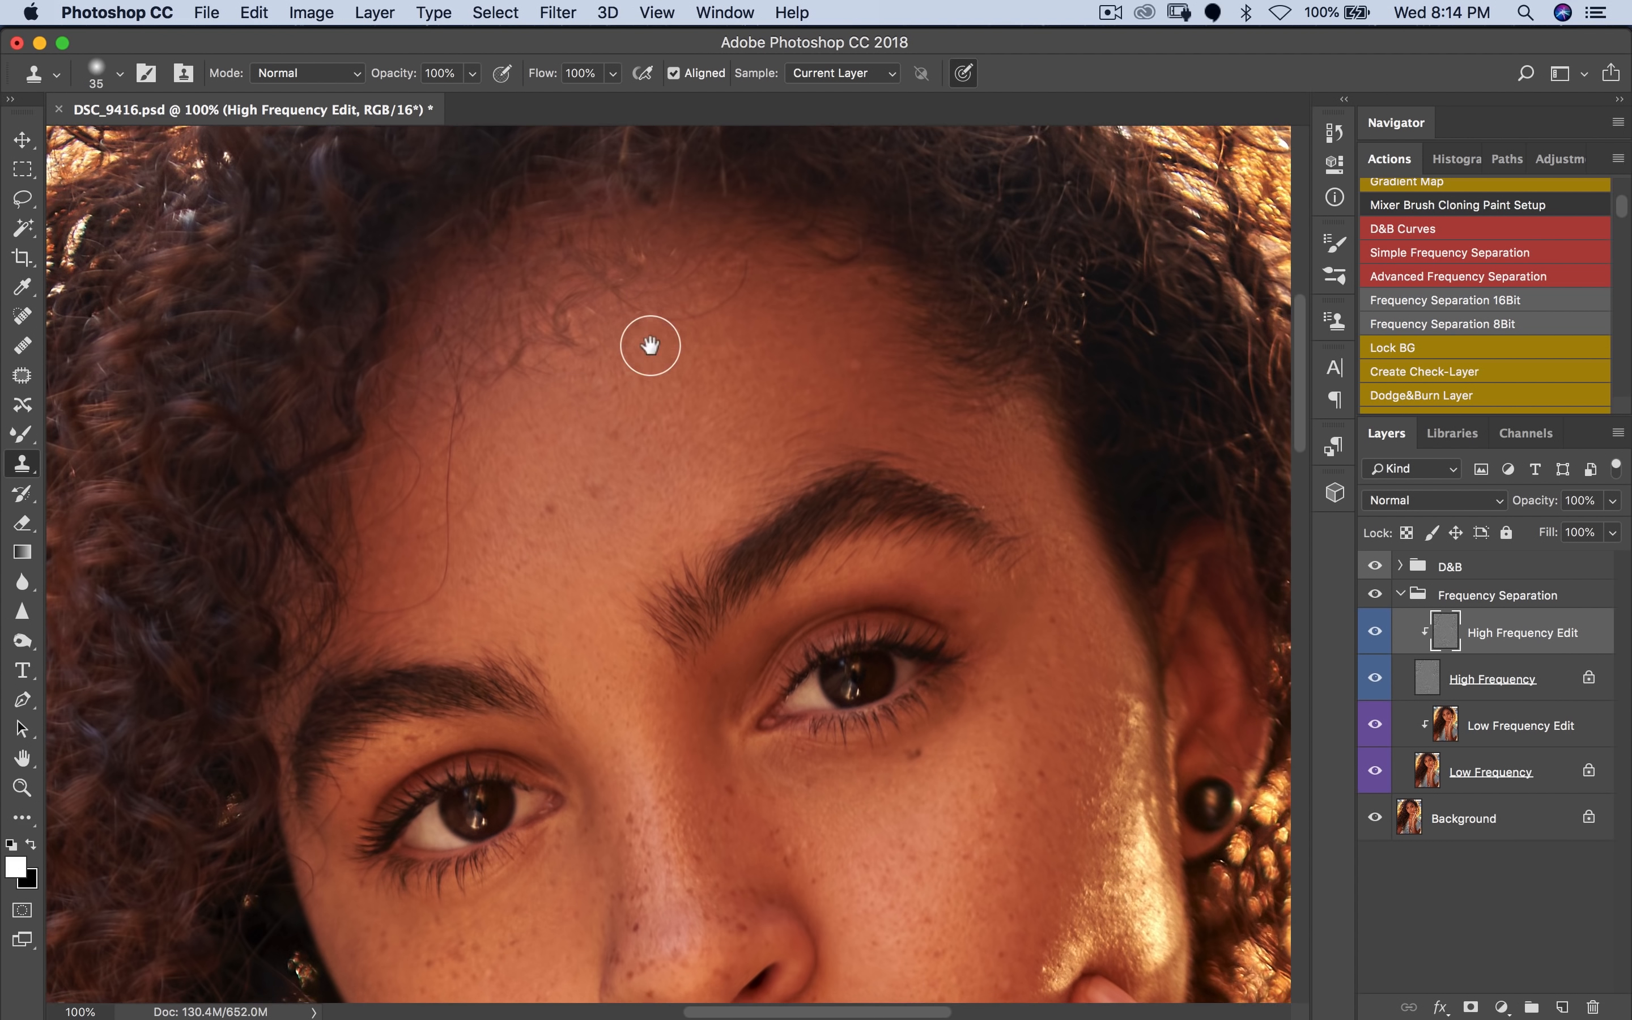
pyautogui.keyDown('alt'); pyautogui.click(682, 256); pyautogui.keyUp('alt')
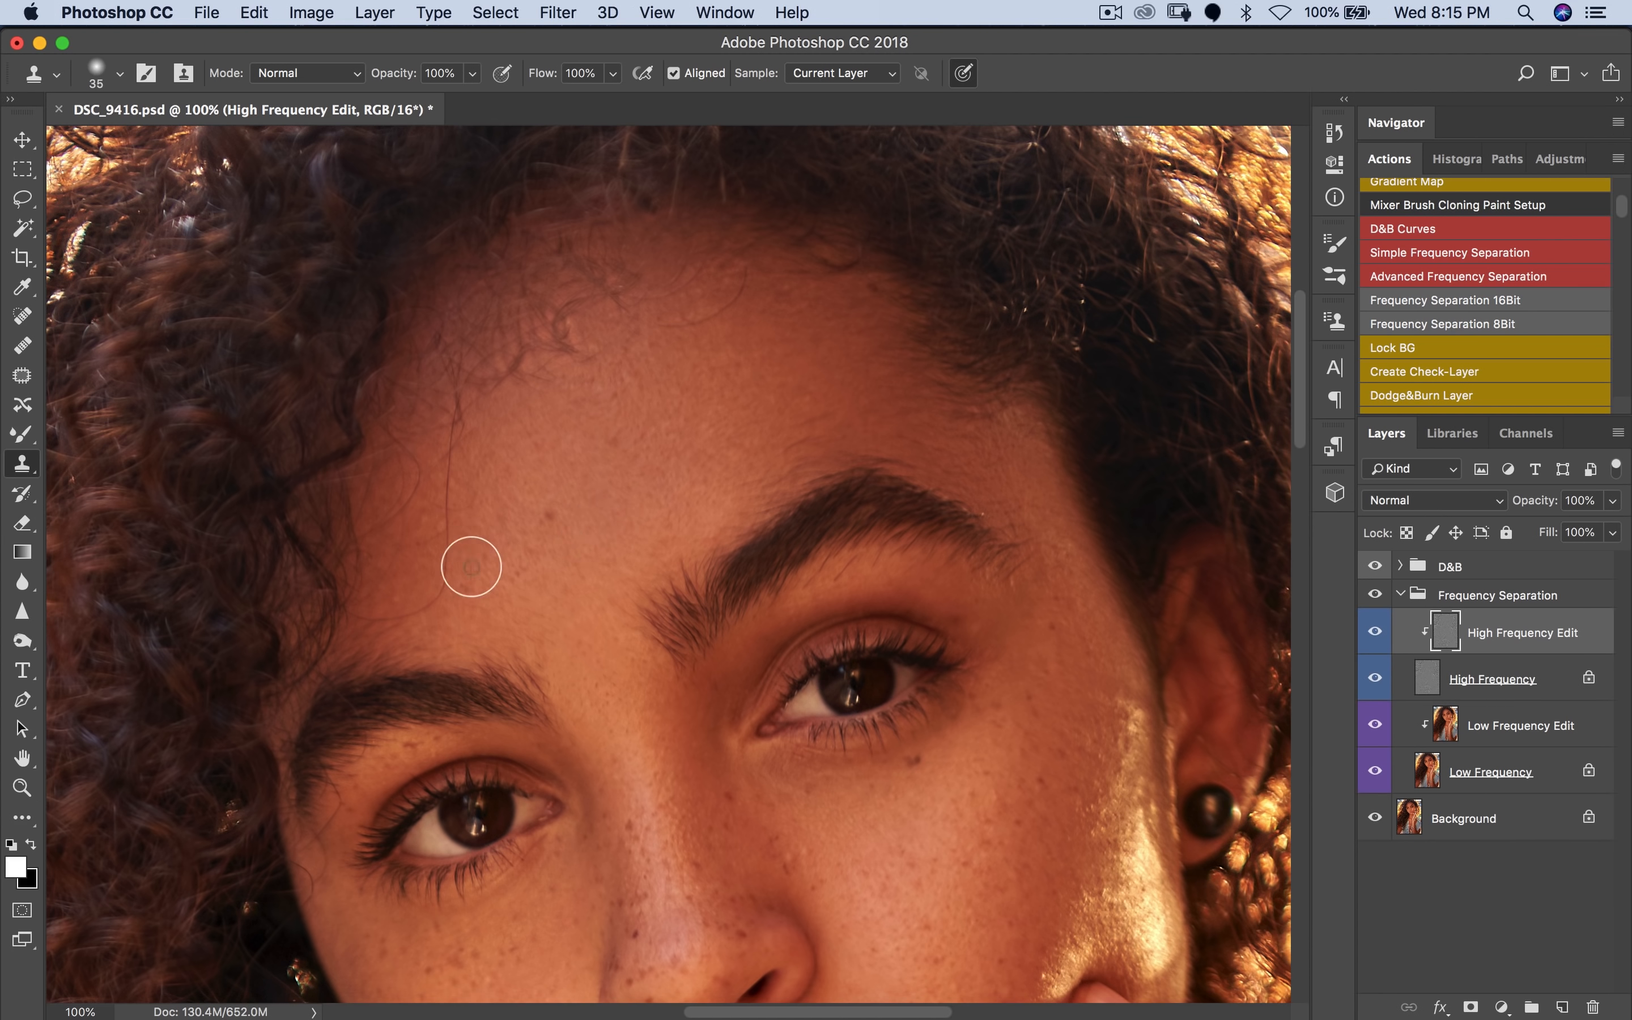
# Step: Clone clean skin texture over blemishes on the sunlit cheek and beside the nose
pyautogui.scroll(-5, 700, 569)
pyautogui.hscroll(3, 699, 569)
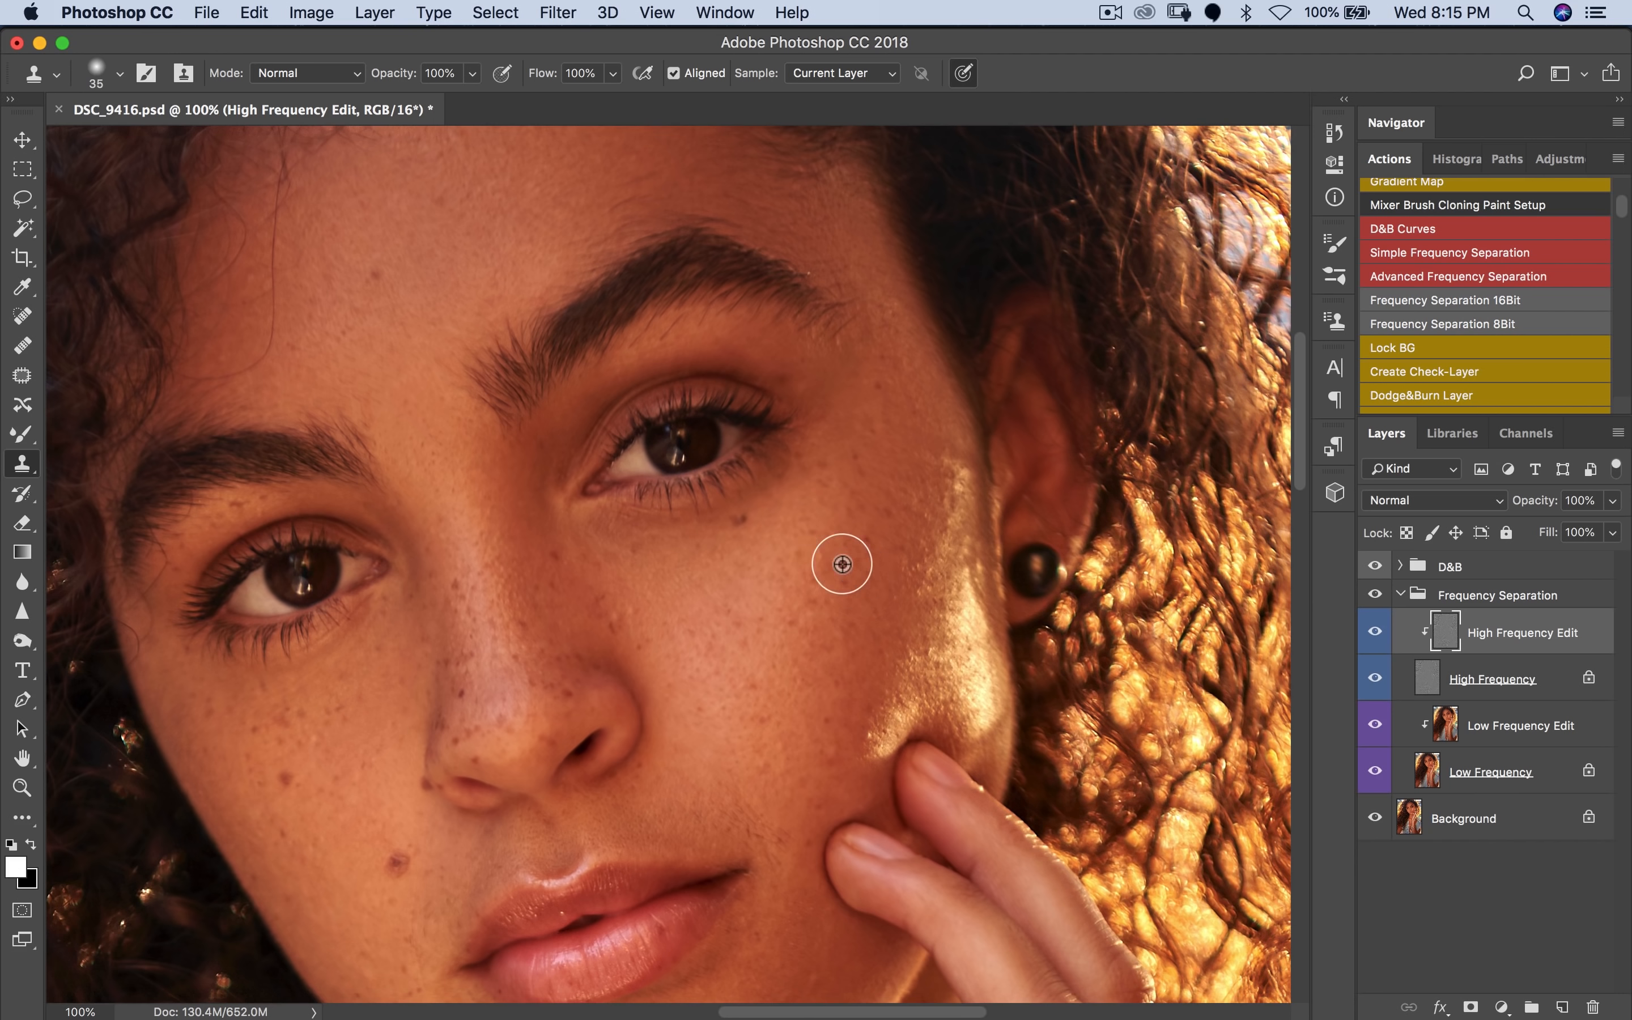
pyautogui.keyDown('alt'); pyautogui.click(842, 563); pyautogui.keyUp('alt')
pyautogui.click(820, 550)
pyautogui.keyDown('alt'); pyautogui.click(637, 630); pyautogui.keyUp('alt')
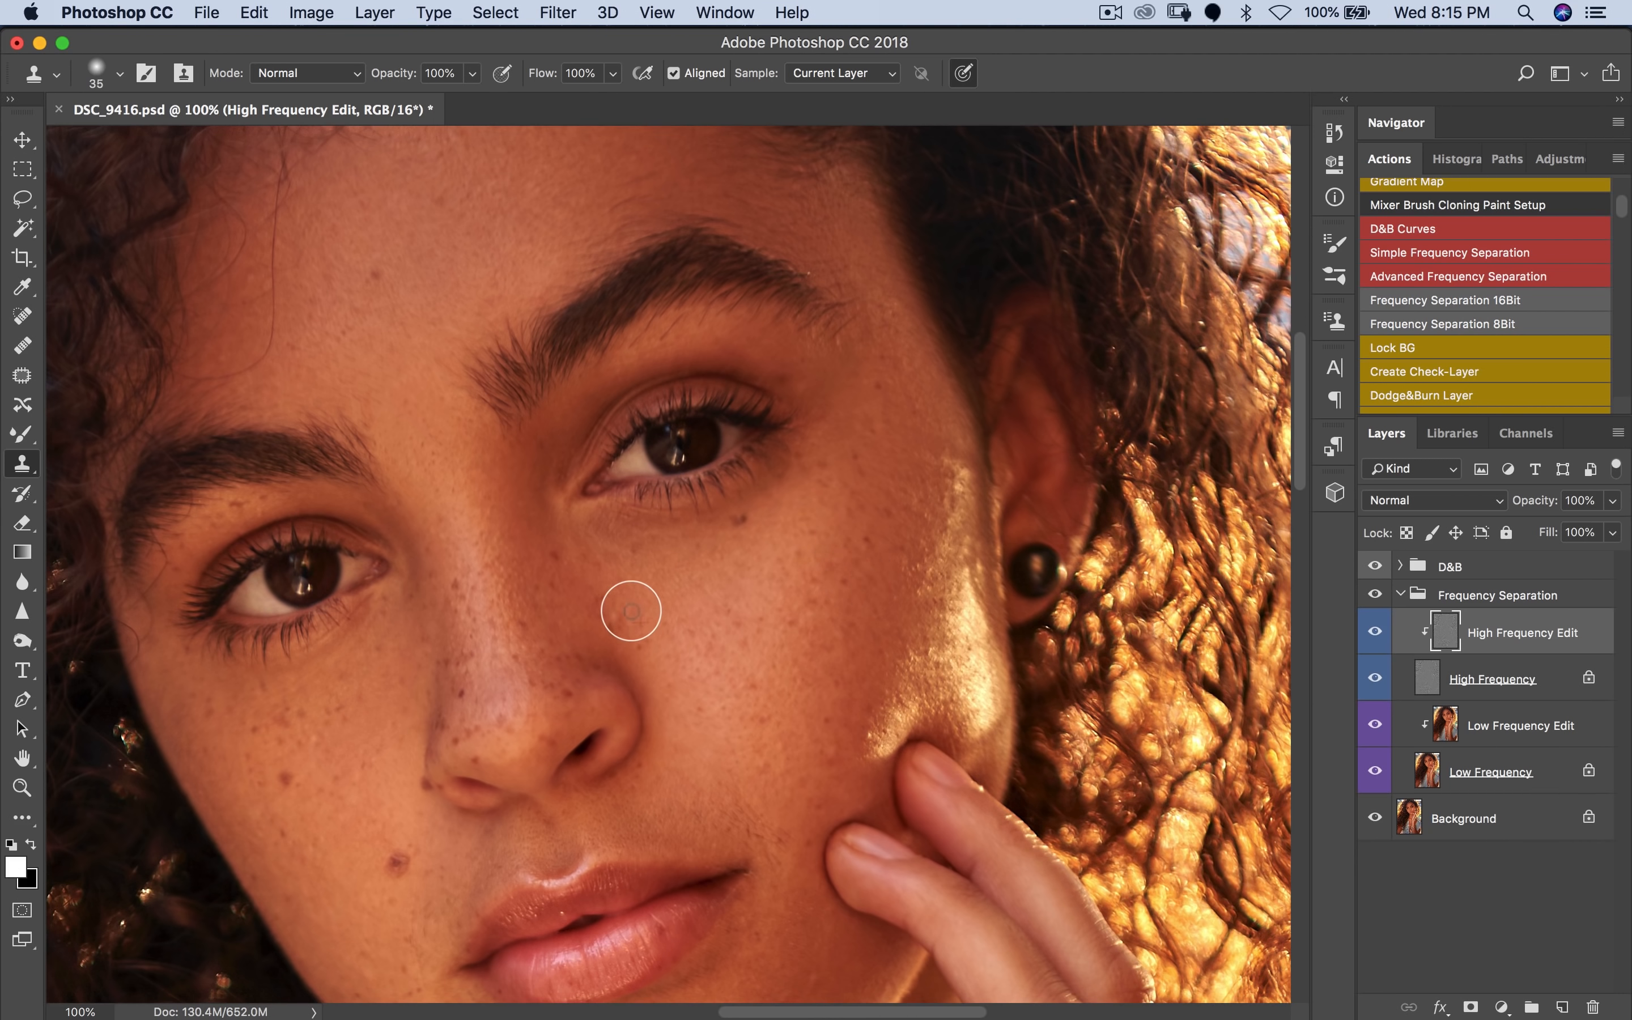
# Step: Clone clean skin texture over blemishes around the mouth, on the chin and on the shaded cheek
pyautogui.scroll(-5, 540, 620)
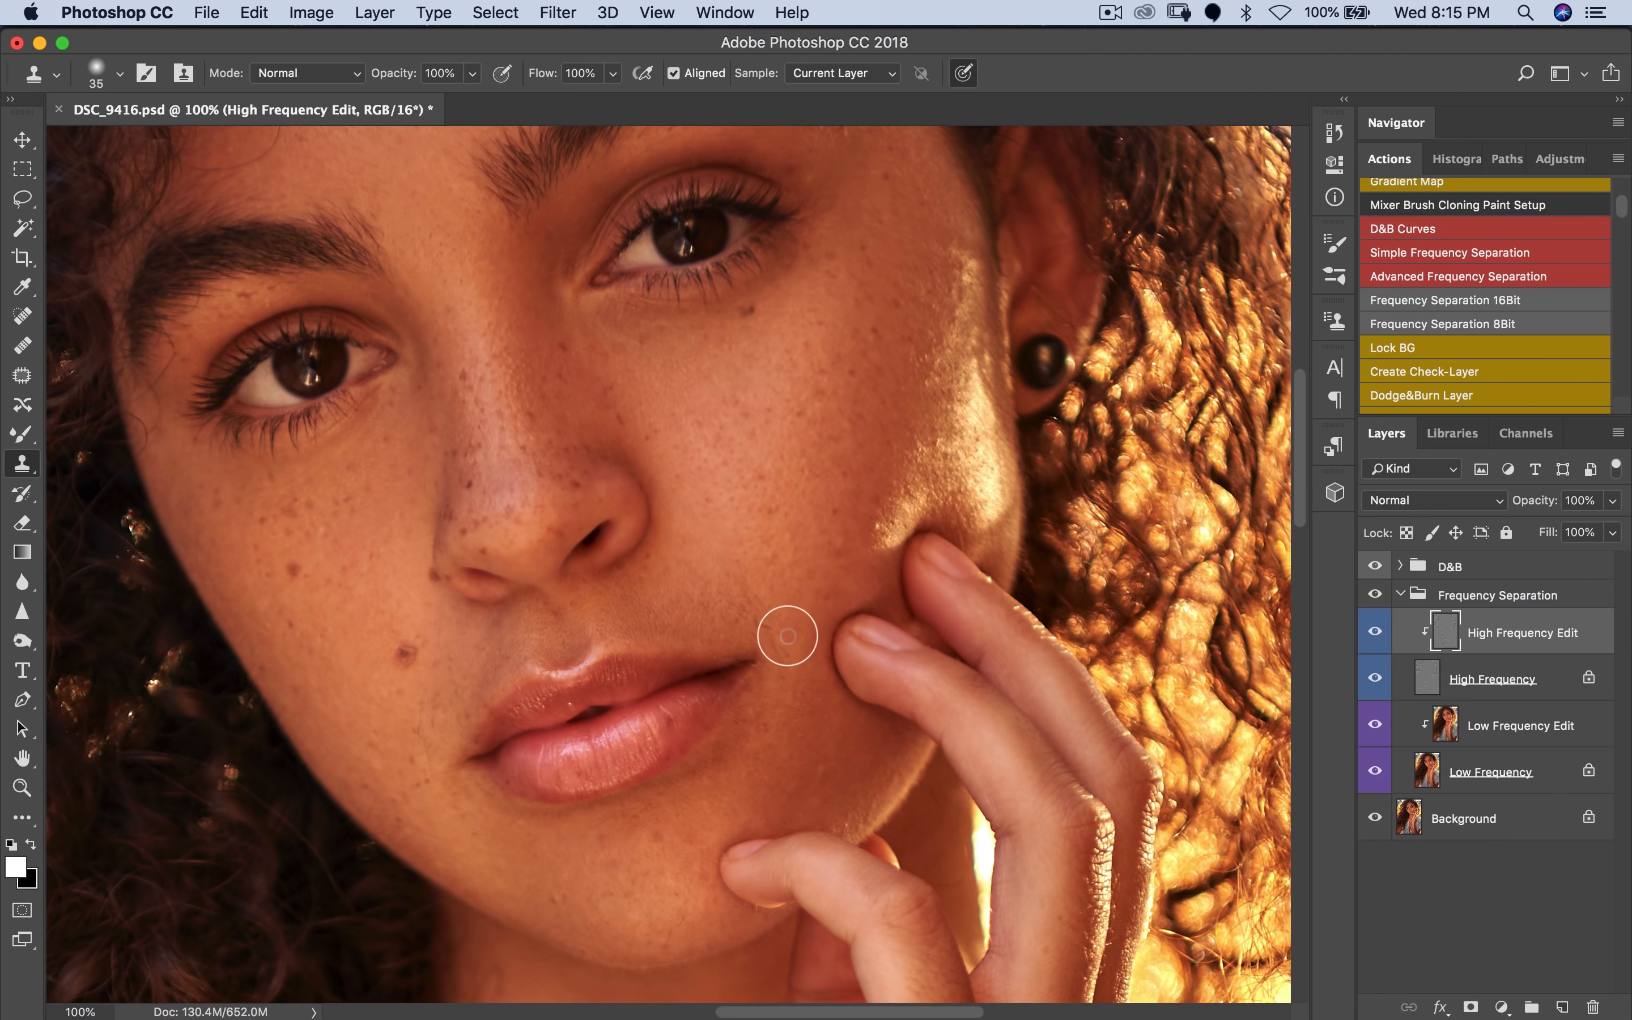
pyautogui.moveTo(753, 623); pyautogui.dragTo(721, 570)
pyautogui.keyDown('alt'); pyautogui.click(587, 924); pyautogui.keyUp('alt')
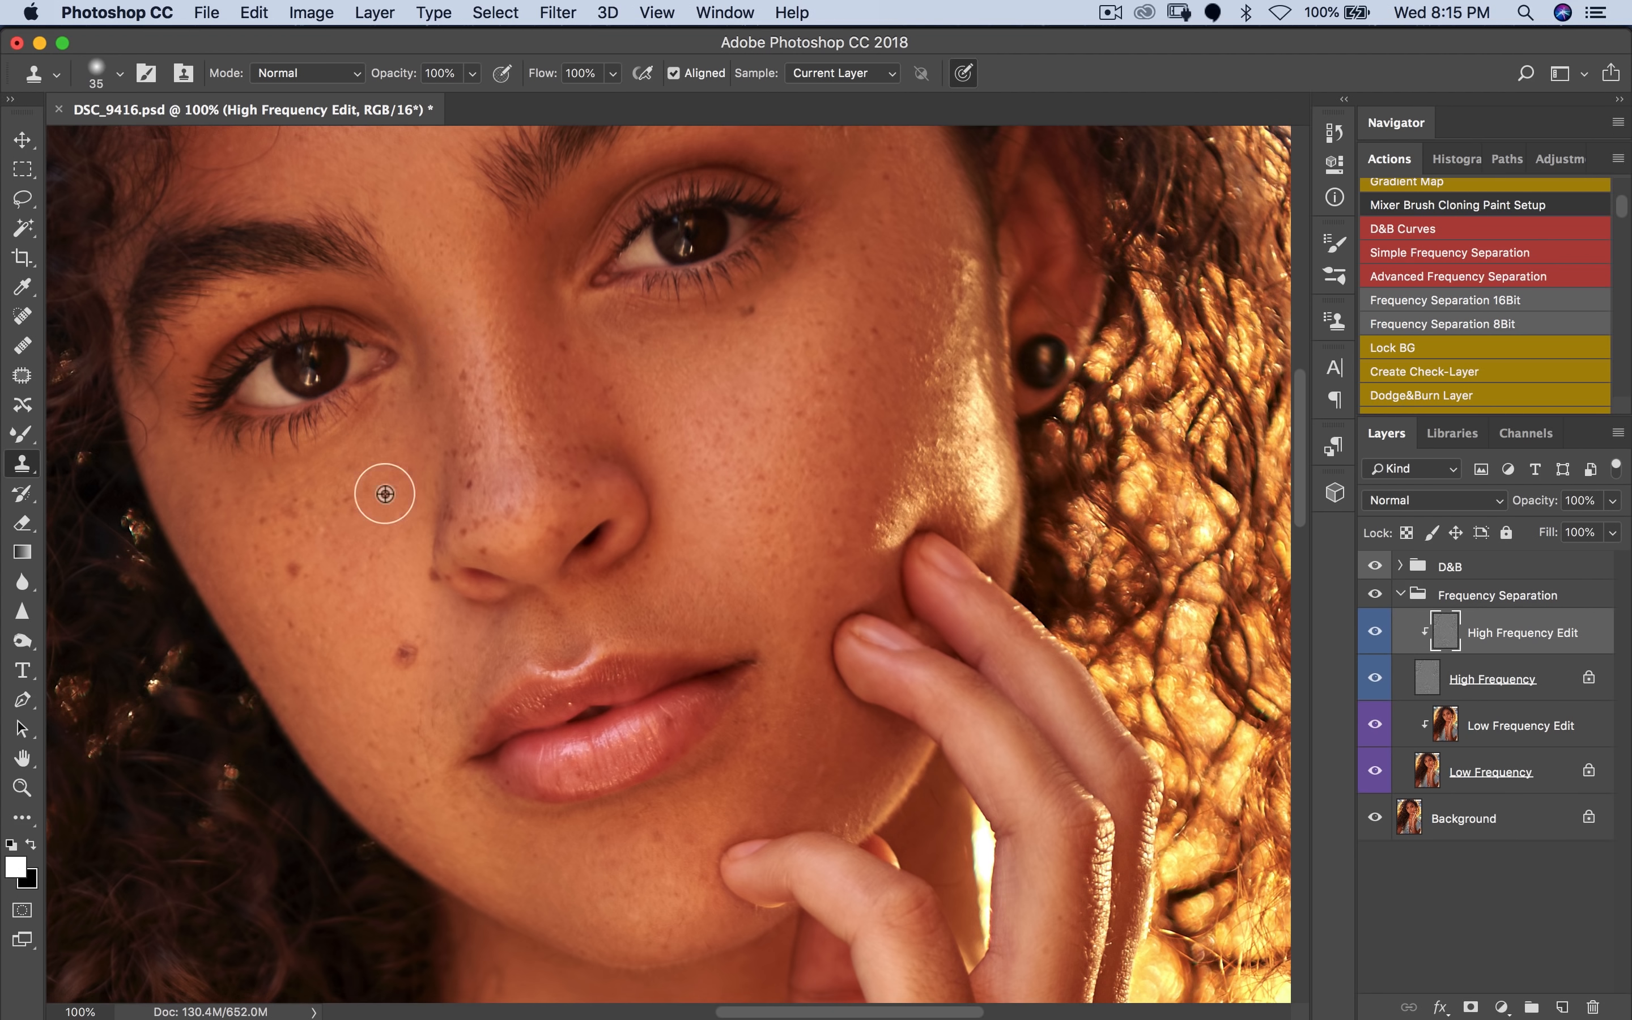
pyautogui.keyDown('alt'); pyautogui.click(448, 753); pyautogui.keyUp('alt')
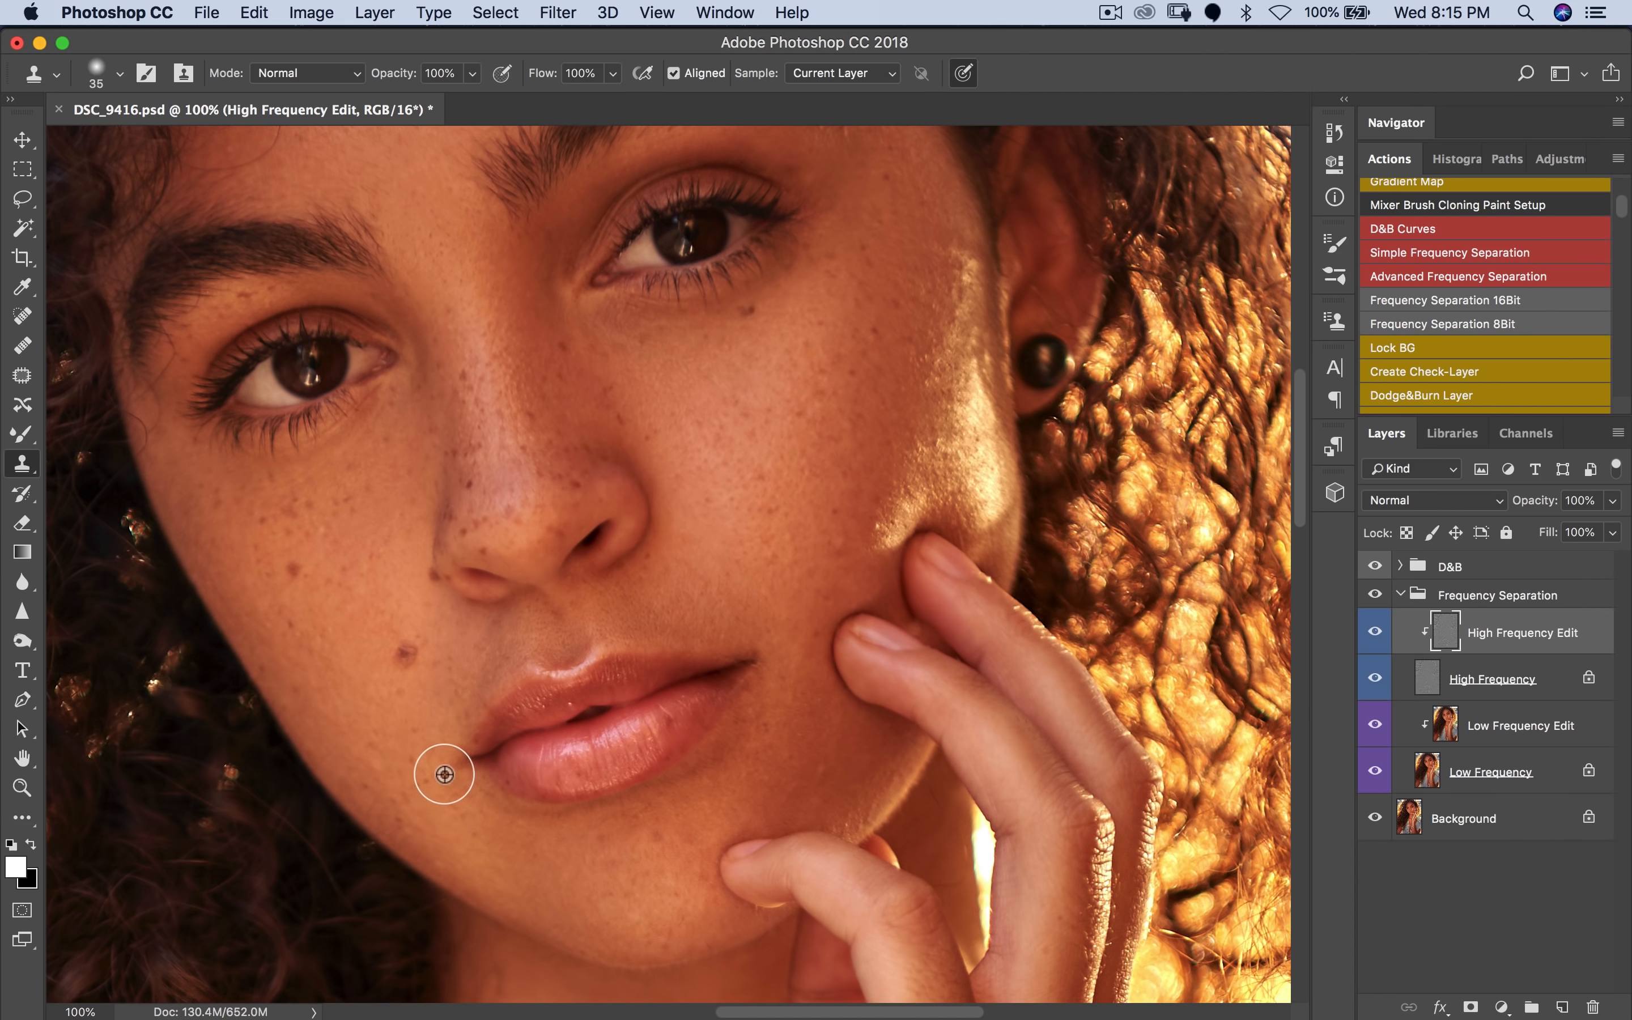
# Step: Reduce the Clone Stamp to 25 pixels and go over the cheeks and forehead for remaining texture blemishes
pyautogui.press('[')
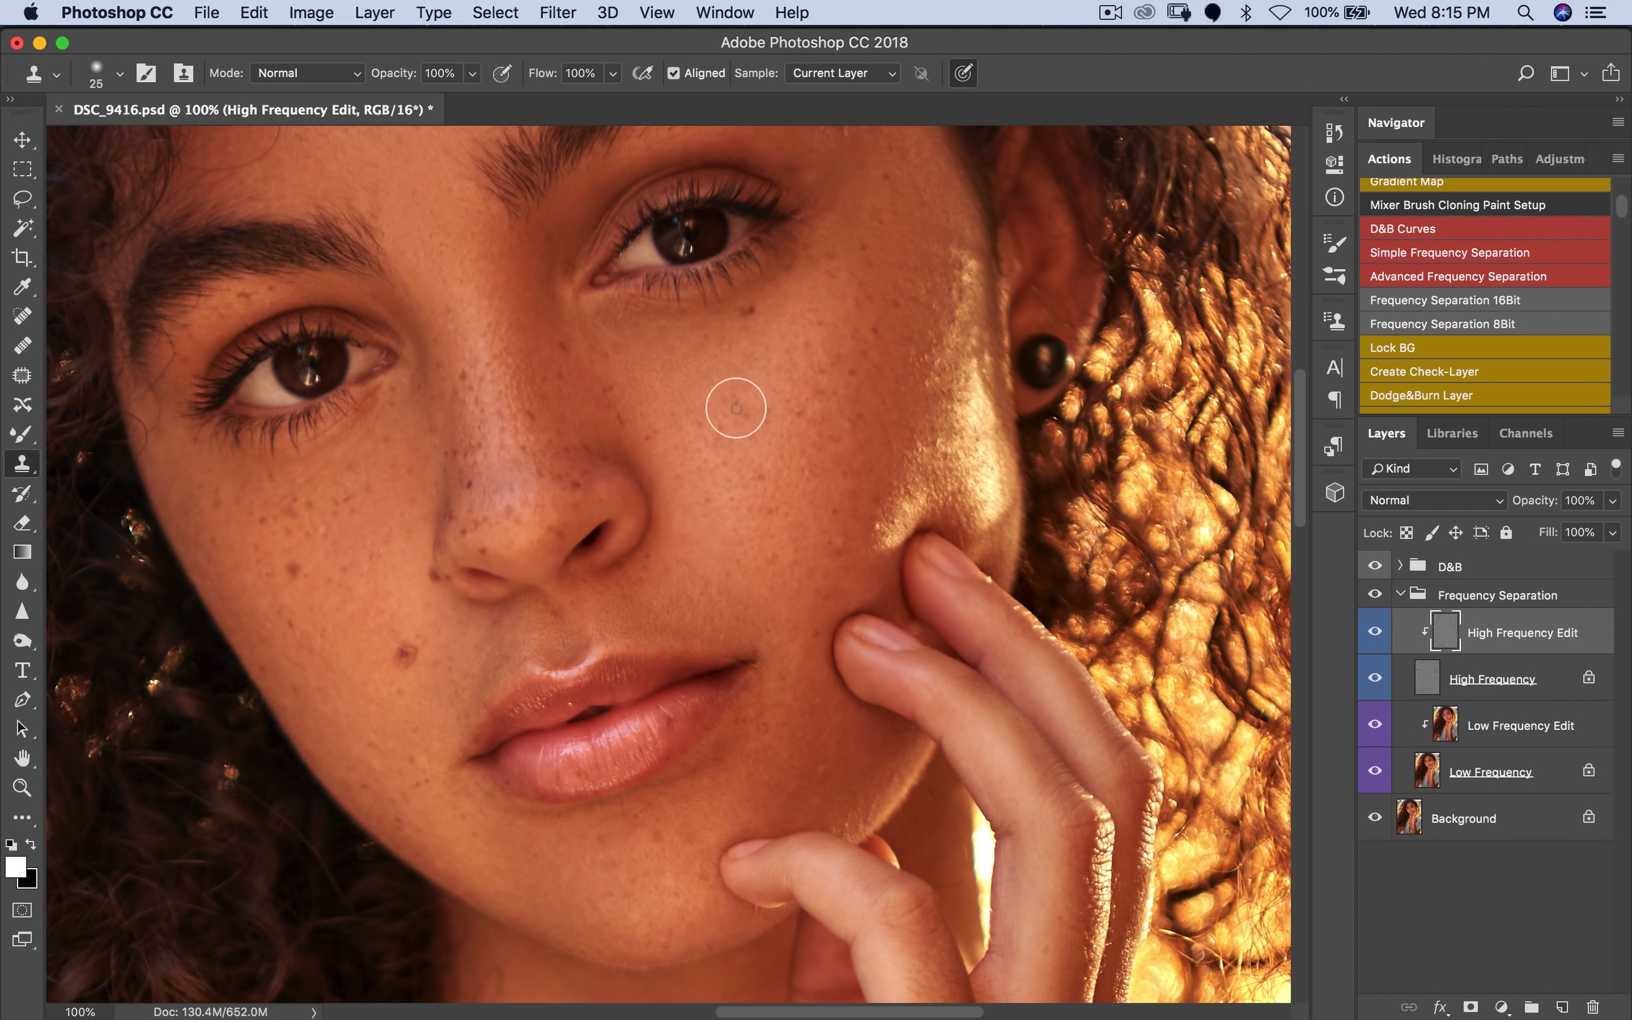
pyautogui.moveTo(586, 394); pyautogui.dragTo(634, 528)
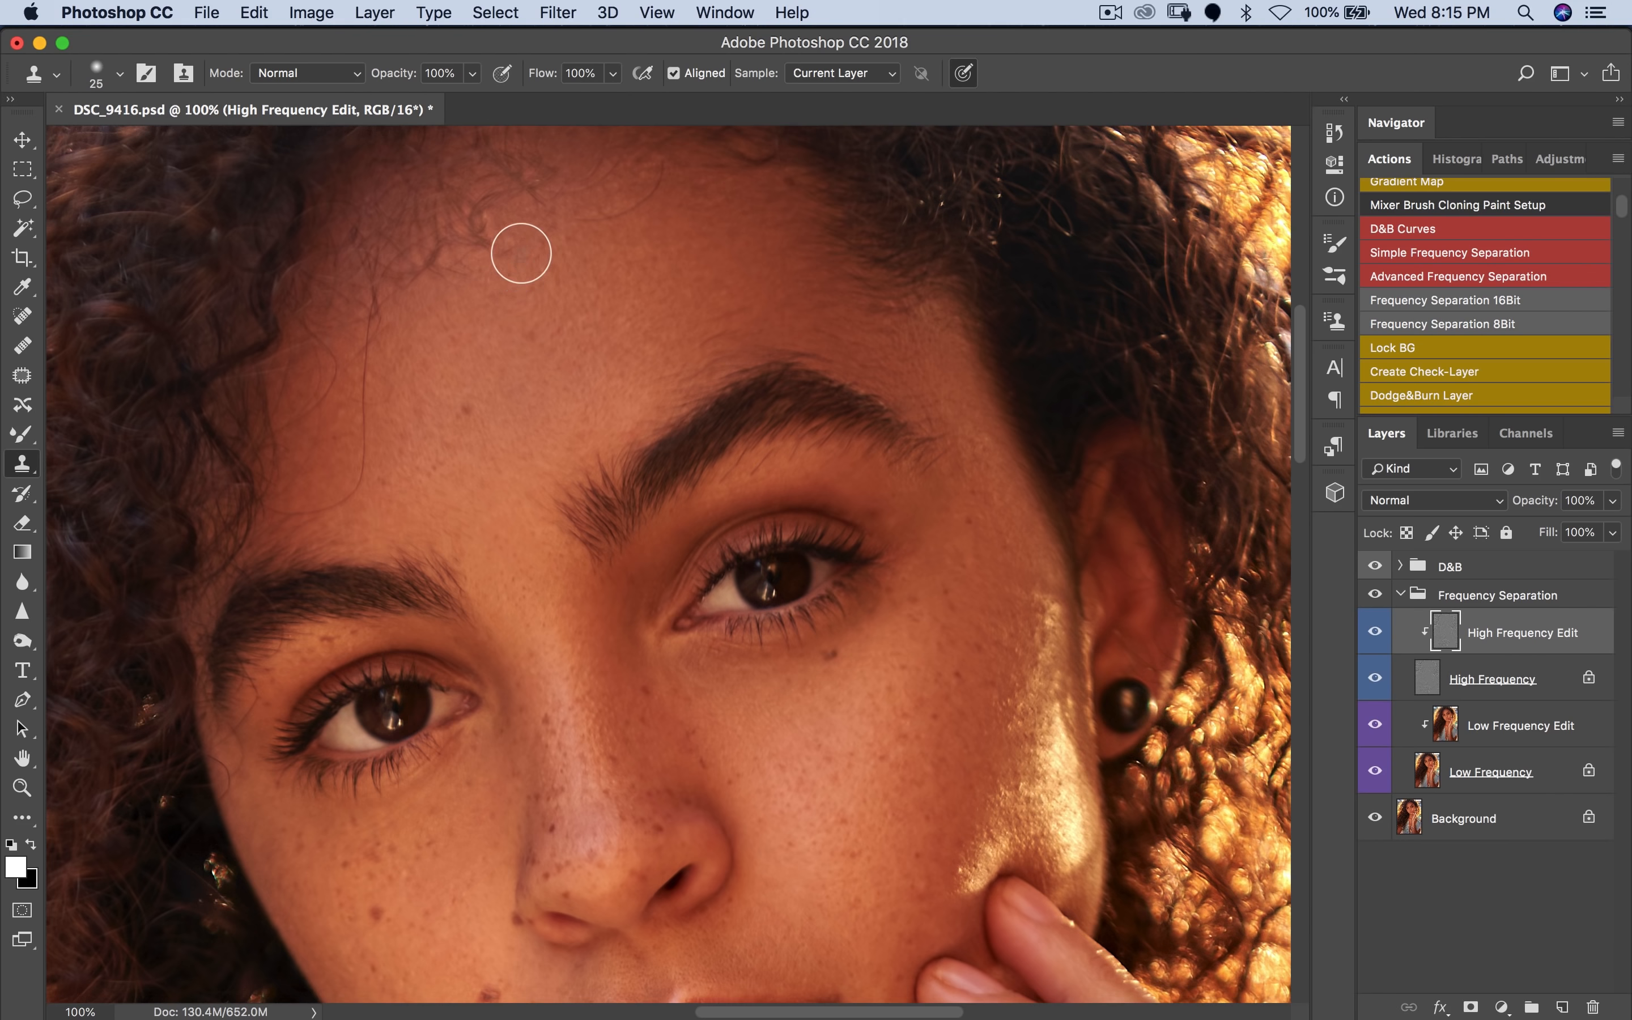
pyautogui.moveTo(521, 252); pyautogui.dragTo(533, 375)
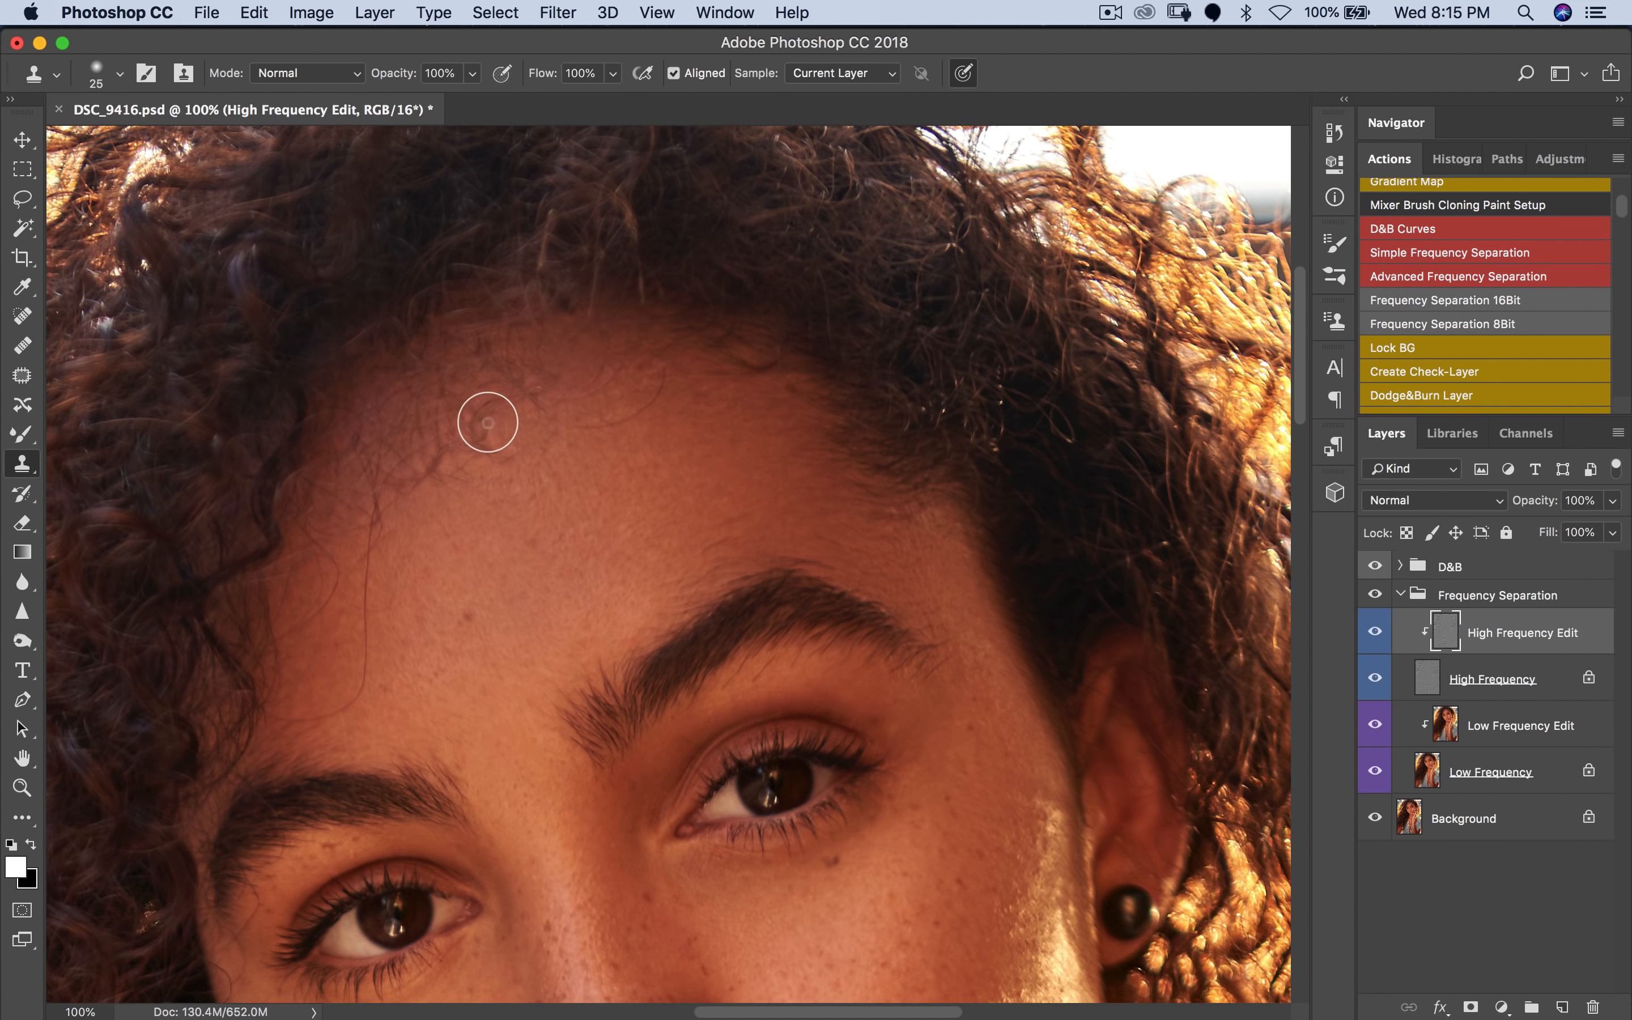
pyautogui.moveTo(617, 424); pyautogui.dragTo(599, 284)
# Step: Examine the cleaned skin on the face and across the whole portrait at several magnifications between 16.7% and 66.7%
pyautogui.hotkey('alt', 'space')
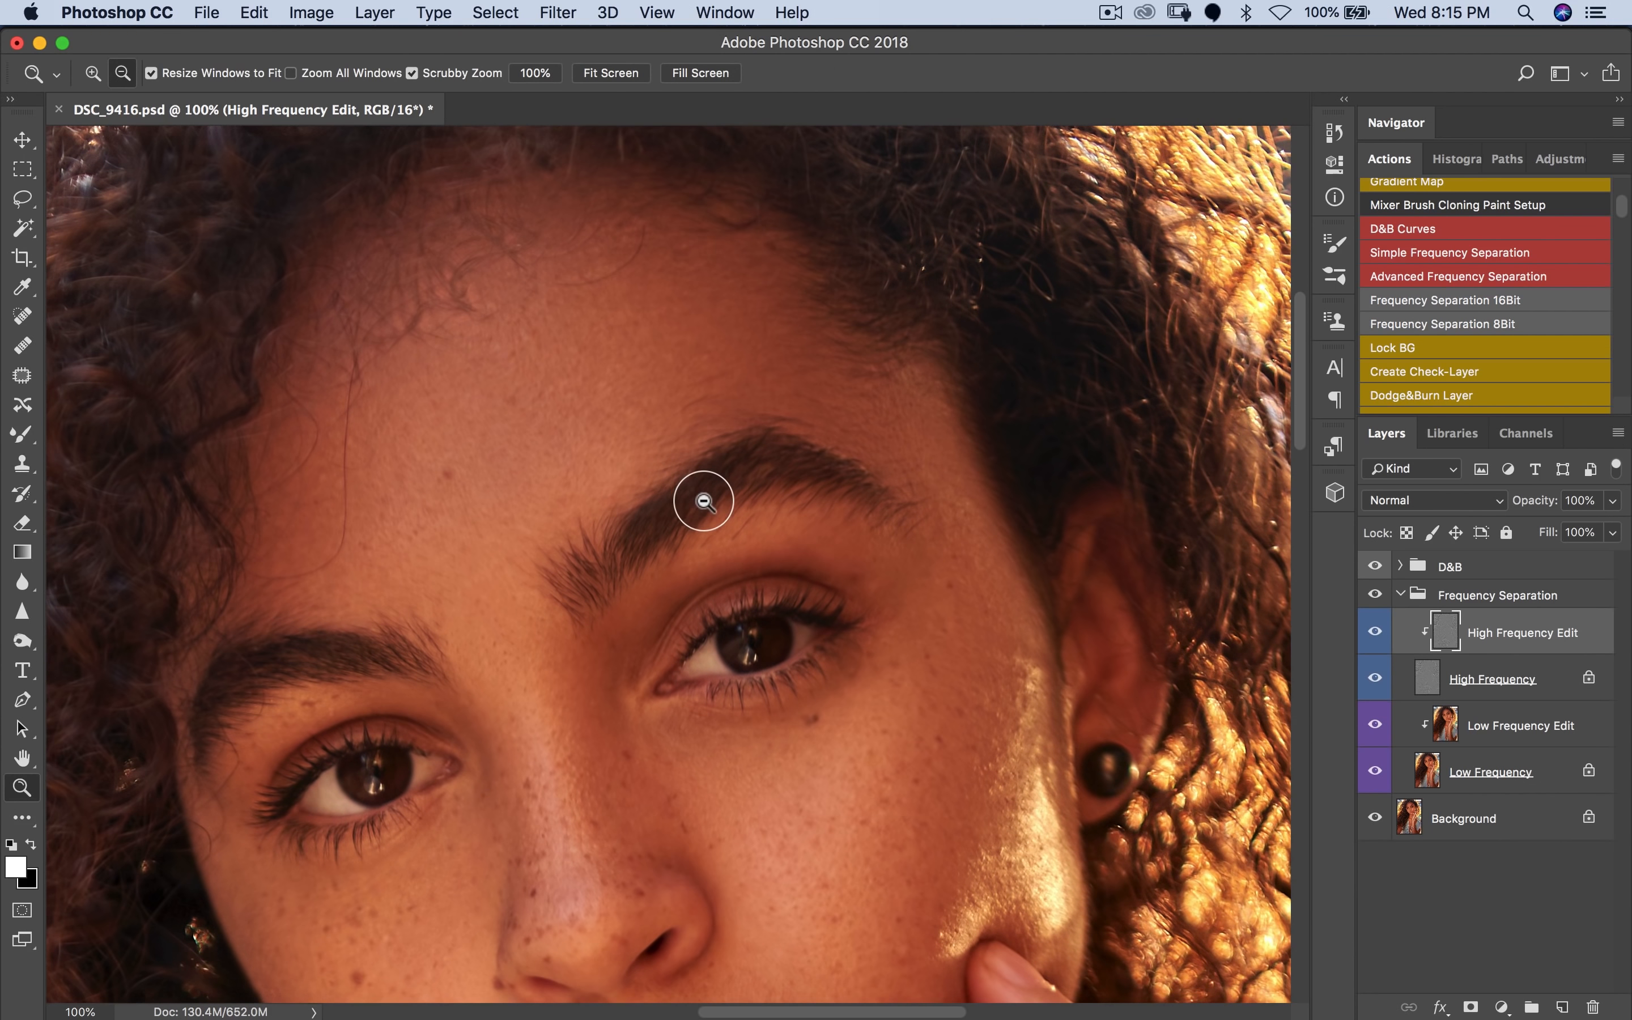
pyautogui.keyDown('alt'); pyautogui.click(703, 501); pyautogui.keyUp('alt')
pyautogui.keyDown('alt'); pyautogui.click(702, 500); pyautogui.keyUp('alt')
pyautogui.keyDown('alt'); pyautogui.click(695, 539); pyautogui.keyUp('alt')
pyautogui.keyDown('alt'); pyautogui.click(692, 594); pyautogui.keyUp('alt')
pyautogui.keyDown('alt'); pyautogui.click(693, 634); pyautogui.keyUp('alt')
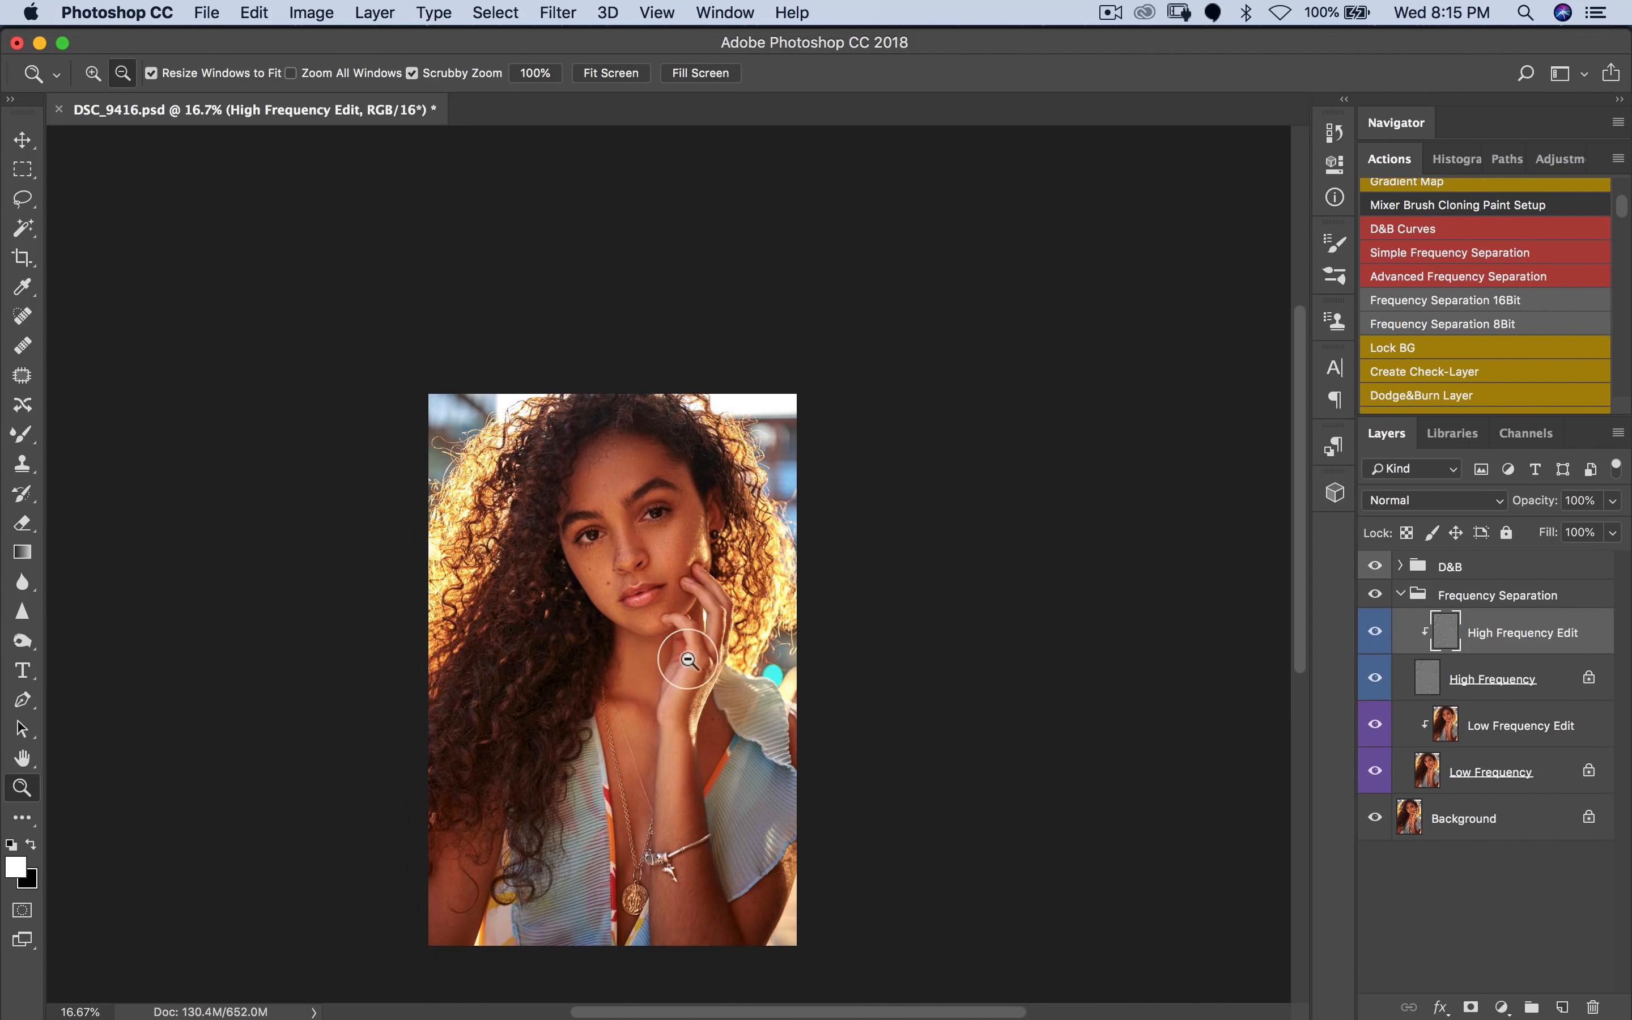
pyautogui.click(646, 670)
pyautogui.click(661, 665)
pyautogui.click(674, 658)
pyautogui.keyDown('alt'); pyautogui.click(746, 524); pyautogui.keyUp('alt')
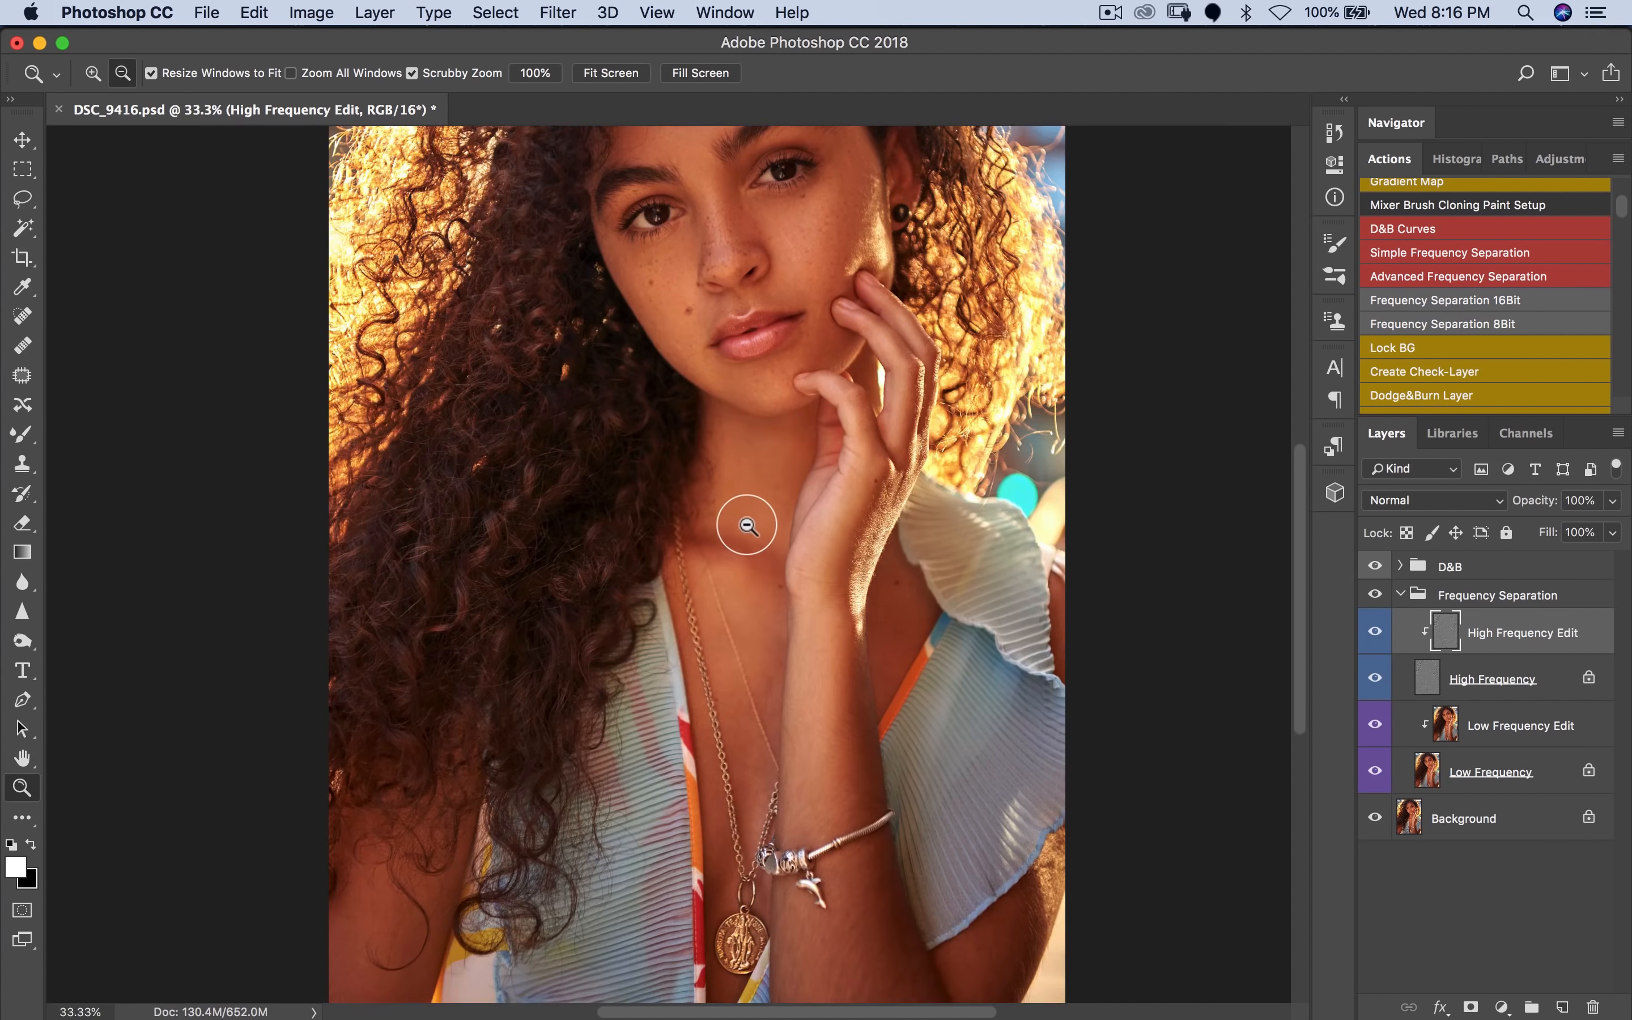
pyautogui.keyDown('alt'); pyautogui.click(734, 526); pyautogui.keyUp('alt')
pyautogui.keyDown('alt'); pyautogui.click(634, 485); pyautogui.keyUp('alt')
pyautogui.click(650, 495)
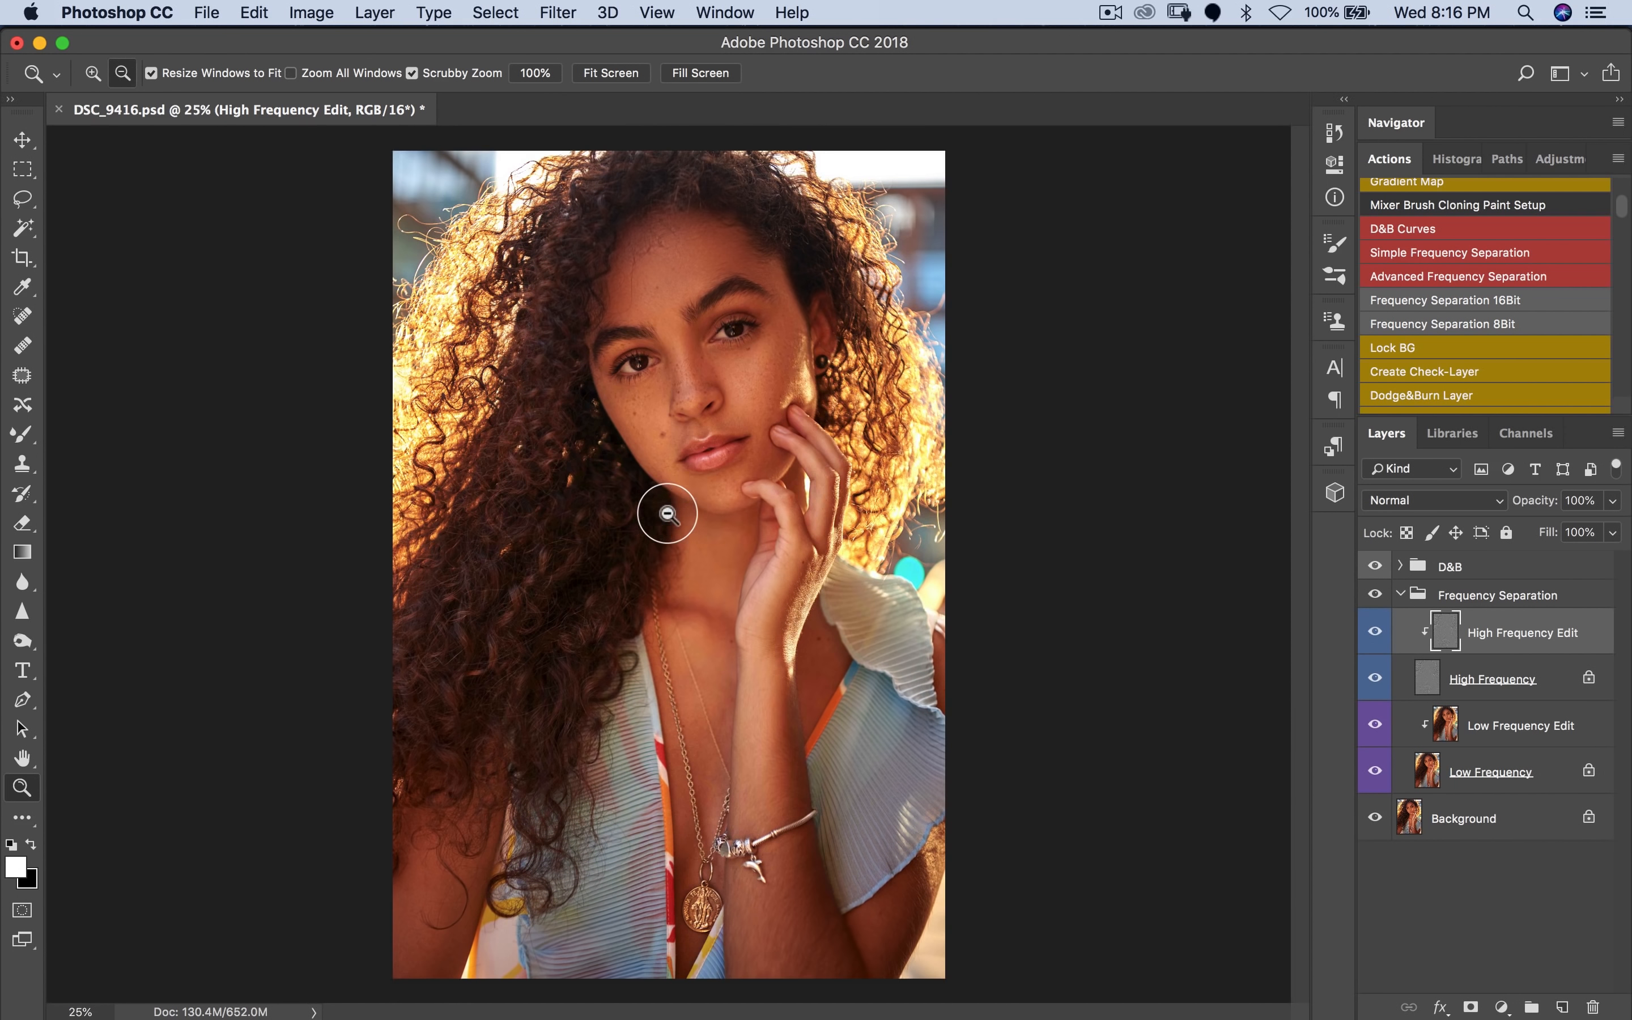
pyautogui.keyDown('super'); pyautogui.click(694, 280); pyautogui.keyUp('super')
pyautogui.keyDown('super'); pyautogui.click(707, 284); pyautogui.keyUp('super')
pyautogui.keyDown('super'); pyautogui.click(707, 284); pyautogui.keyUp('super')
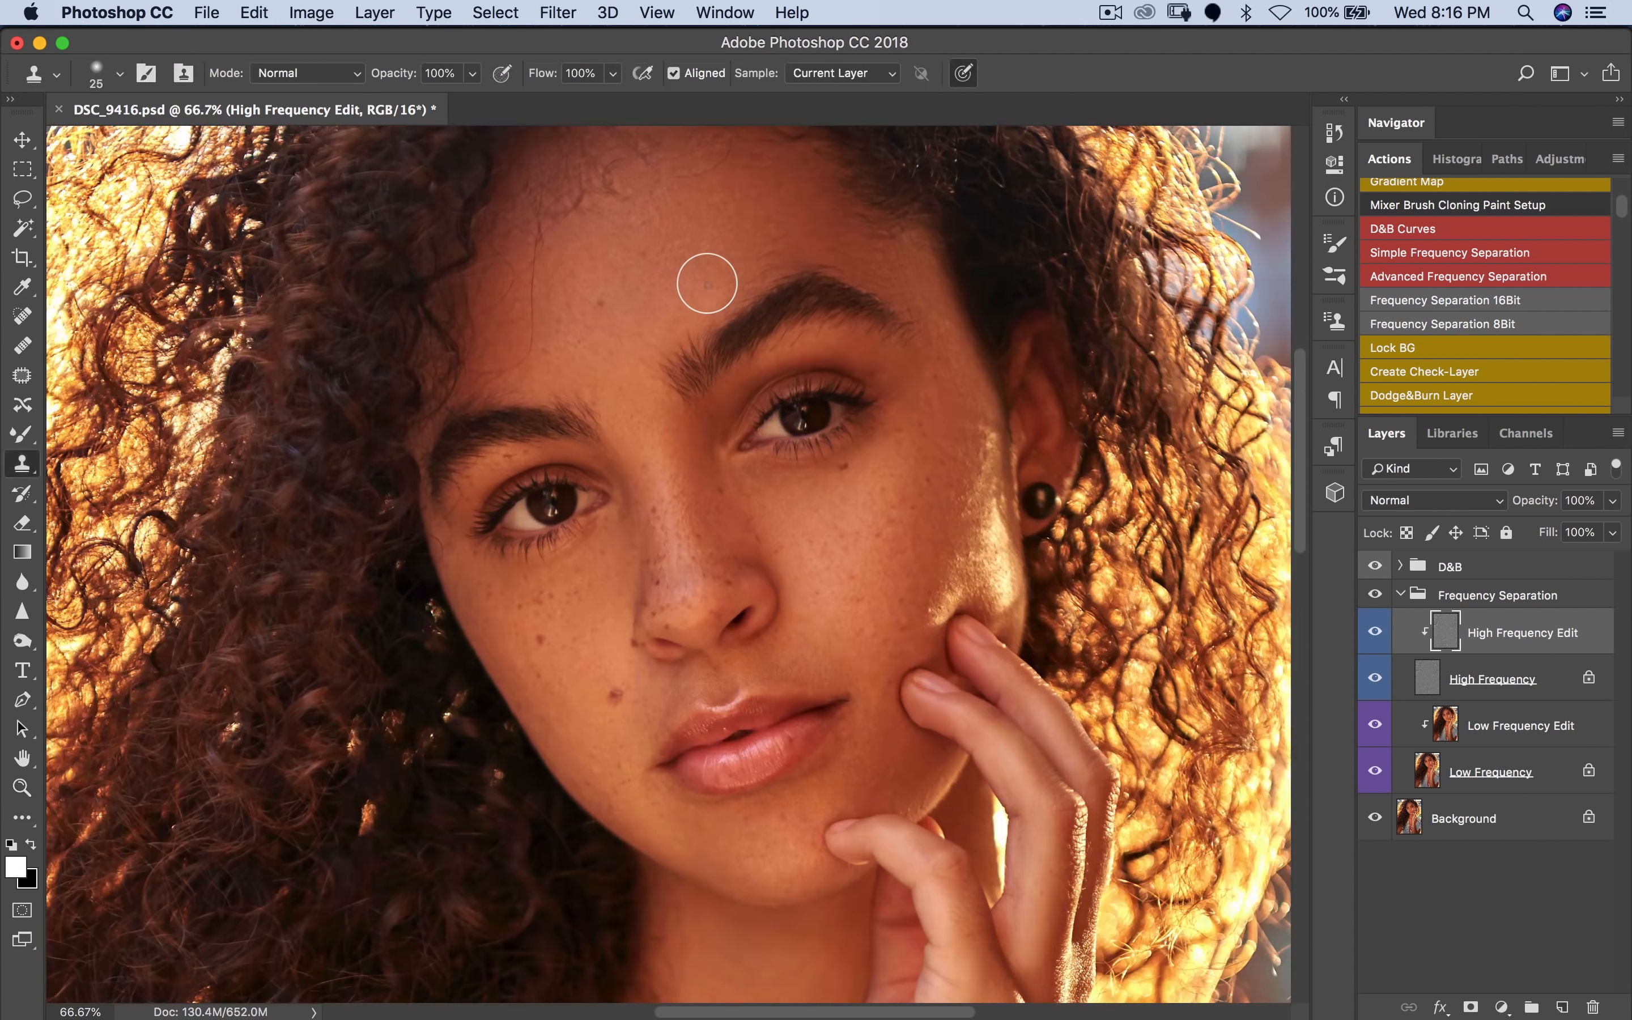
pyautogui.moveTo(704, 283); pyautogui.dragTo(696, 506)
pyautogui.keyDown('alt'); pyautogui.click(715, 524); pyautogui.keyUp('alt')
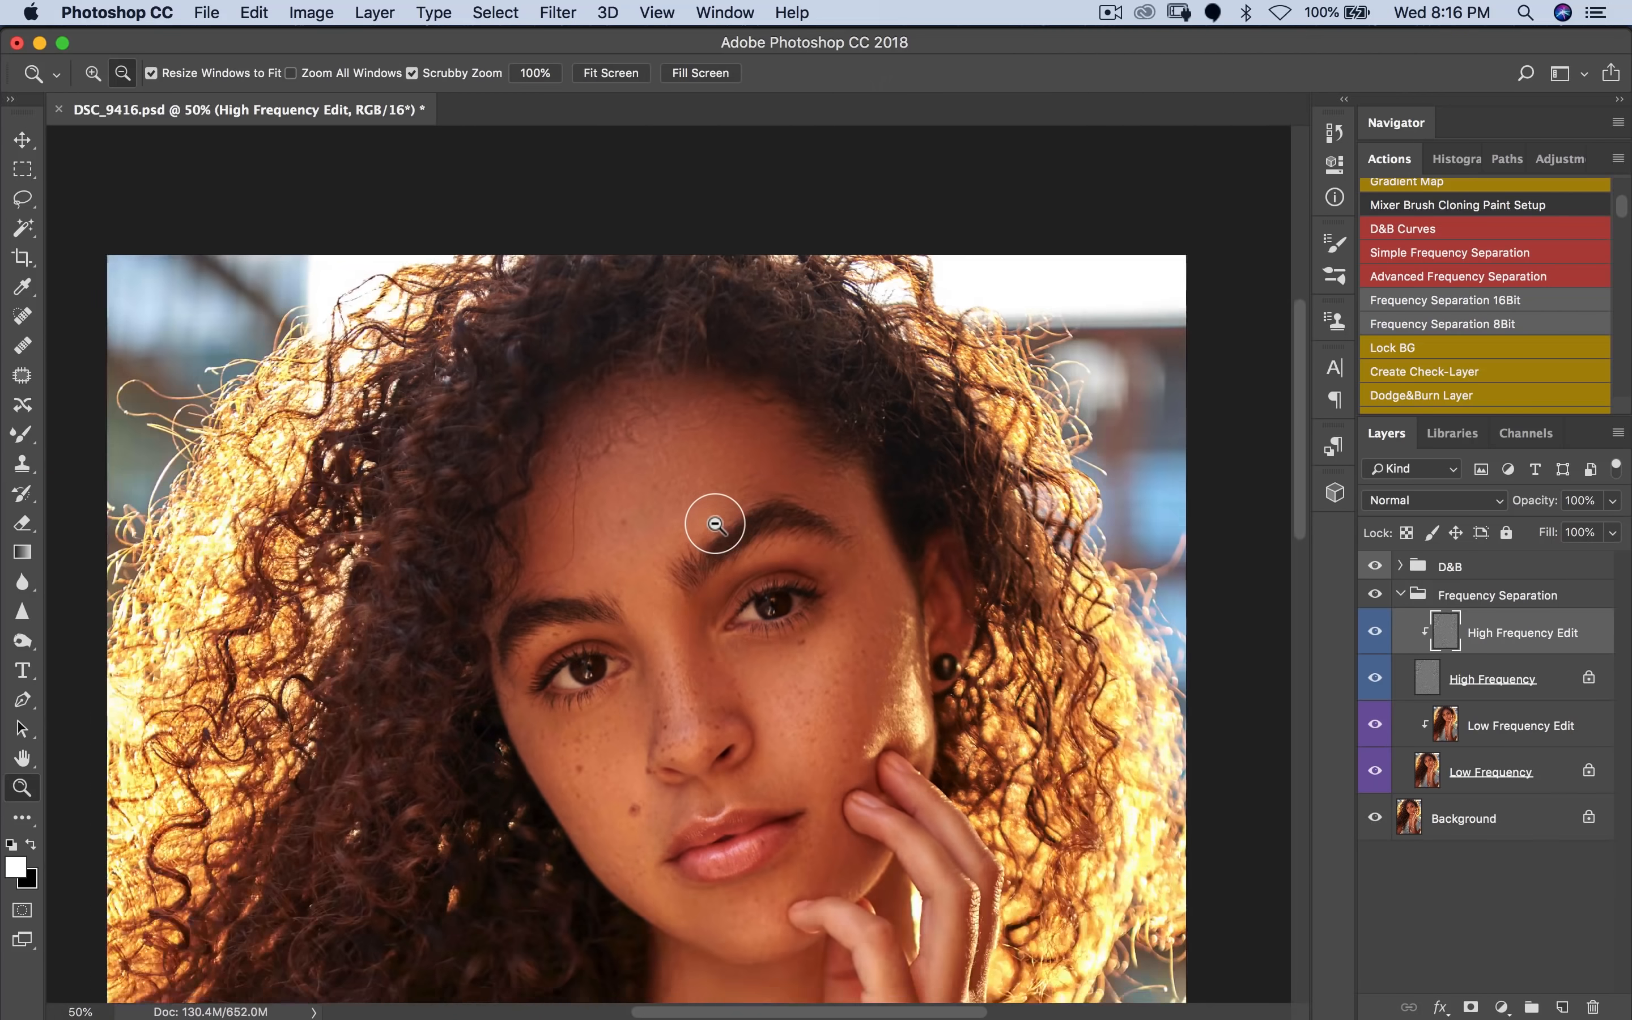
pyautogui.keyDown('alt'); pyautogui.click(714, 524); pyautogui.keyUp('alt')
pyautogui.keyDown('alt'); pyautogui.click(711, 590); pyautogui.keyUp('alt')
pyautogui.keyDown('super'); pyautogui.click(696, 619); pyautogui.keyUp('super')
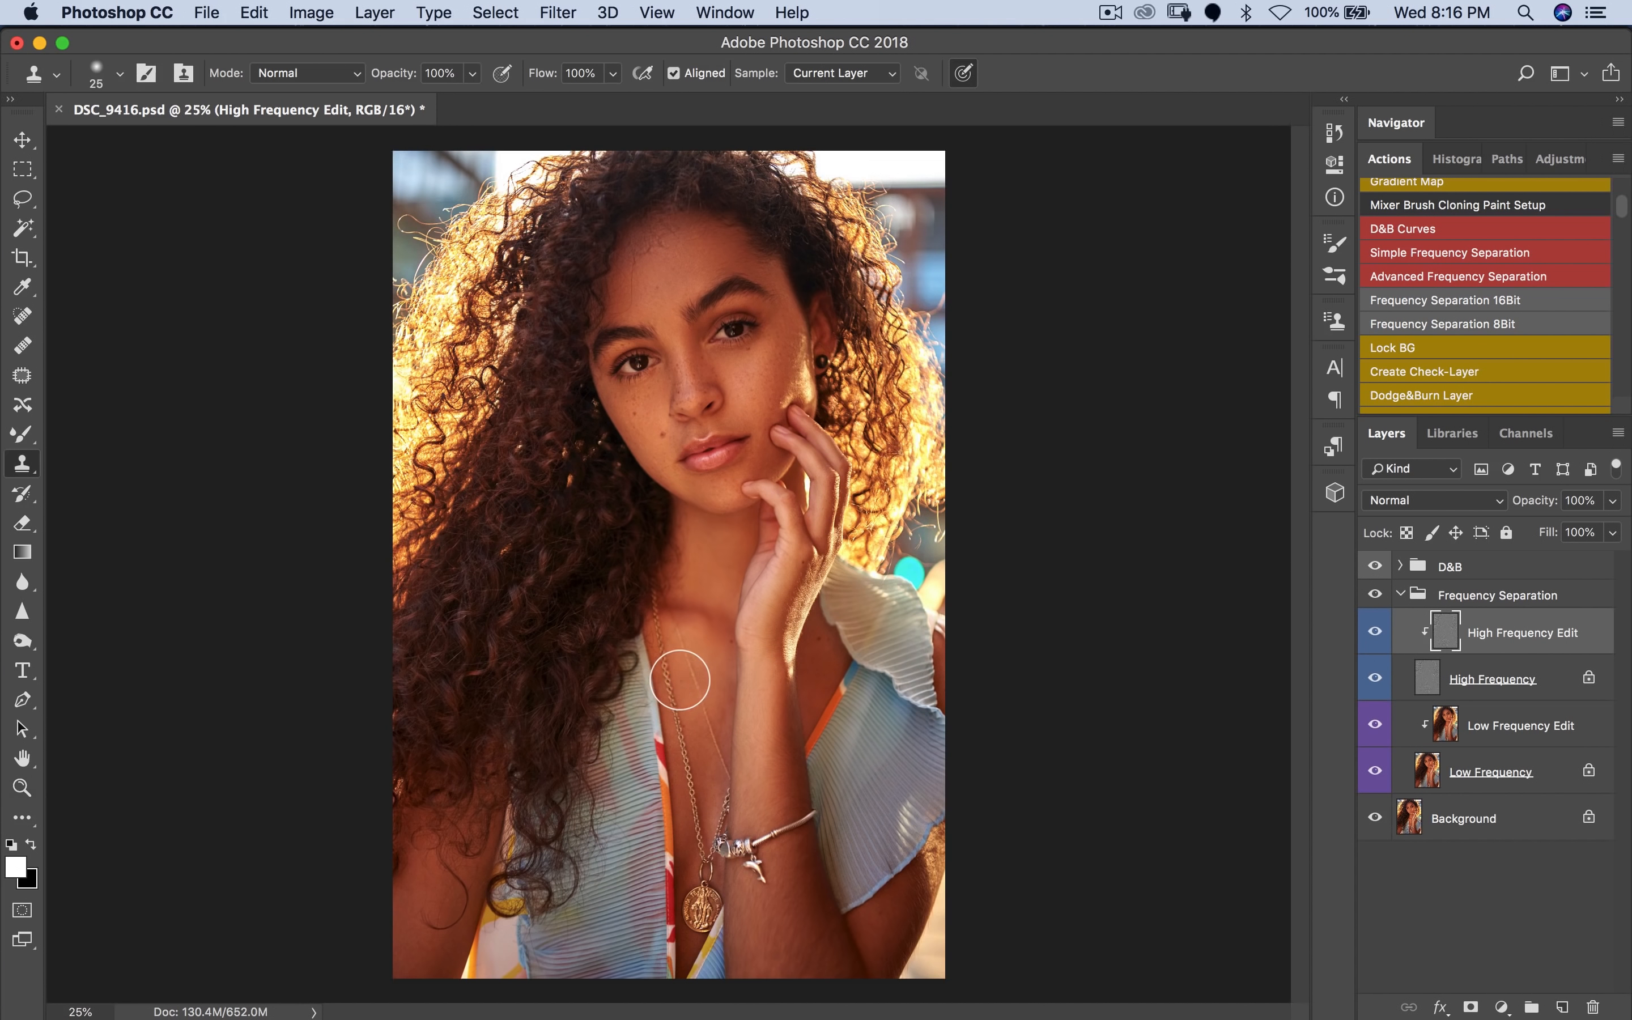
# Step: Compare the portrait with and without the Frequency Separation group
pyautogui.click(1376, 595)
pyautogui.click(1376, 595)
pyautogui.click(1376, 595)
pyautogui.click(1376, 595)
pyautogui.click(1376, 595)
# Step: Target the Dodge layer's mask in the D&B group and choose the Brush with its flow at 2%
pyautogui.click(1400, 594)
pyautogui.click(1401, 567)
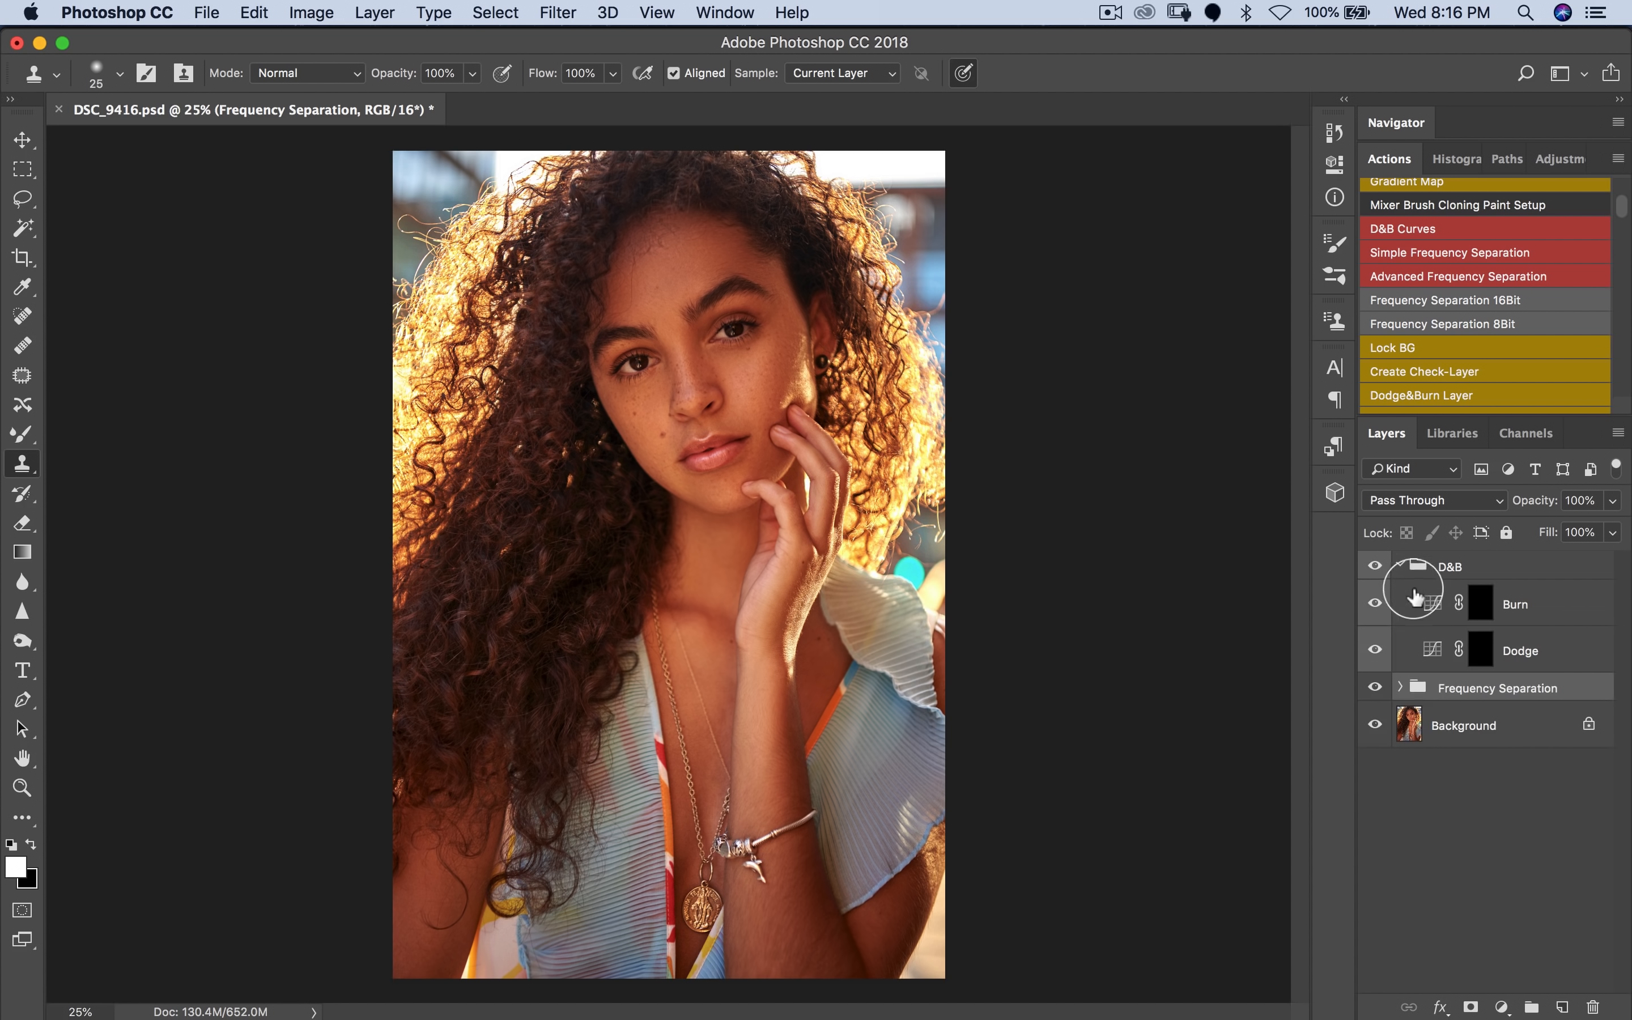
pyautogui.click(1480, 648)
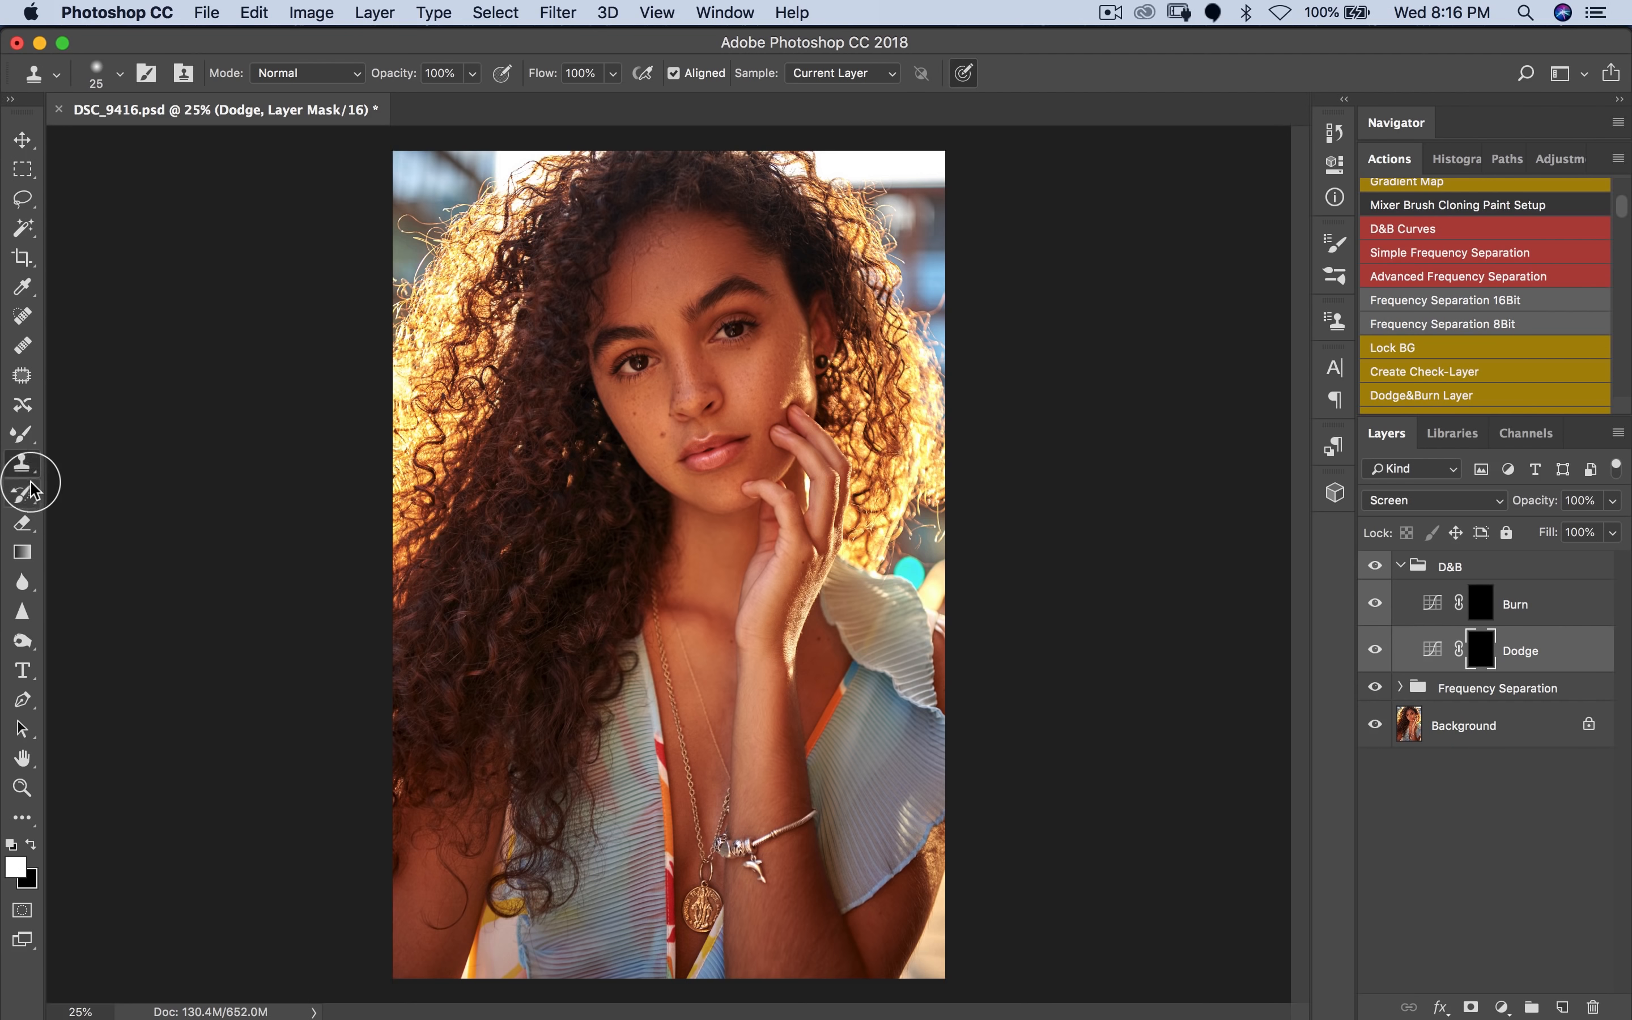
pyautogui.click(24, 433)
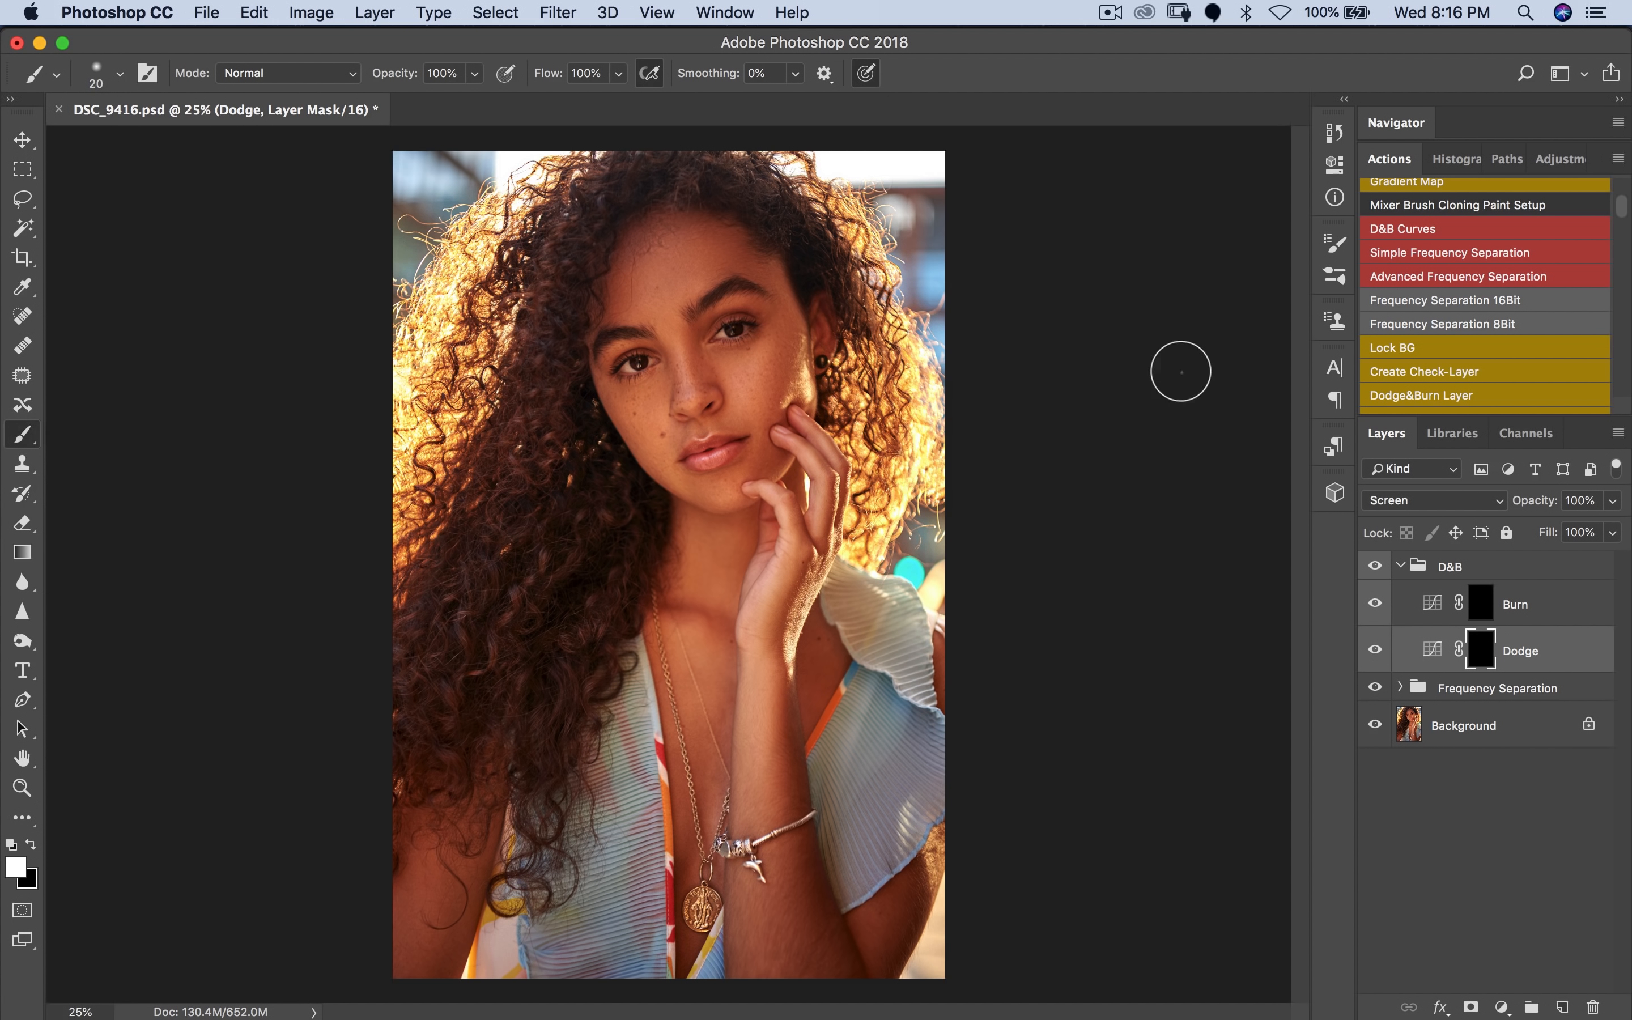
pyautogui.click(586, 73)
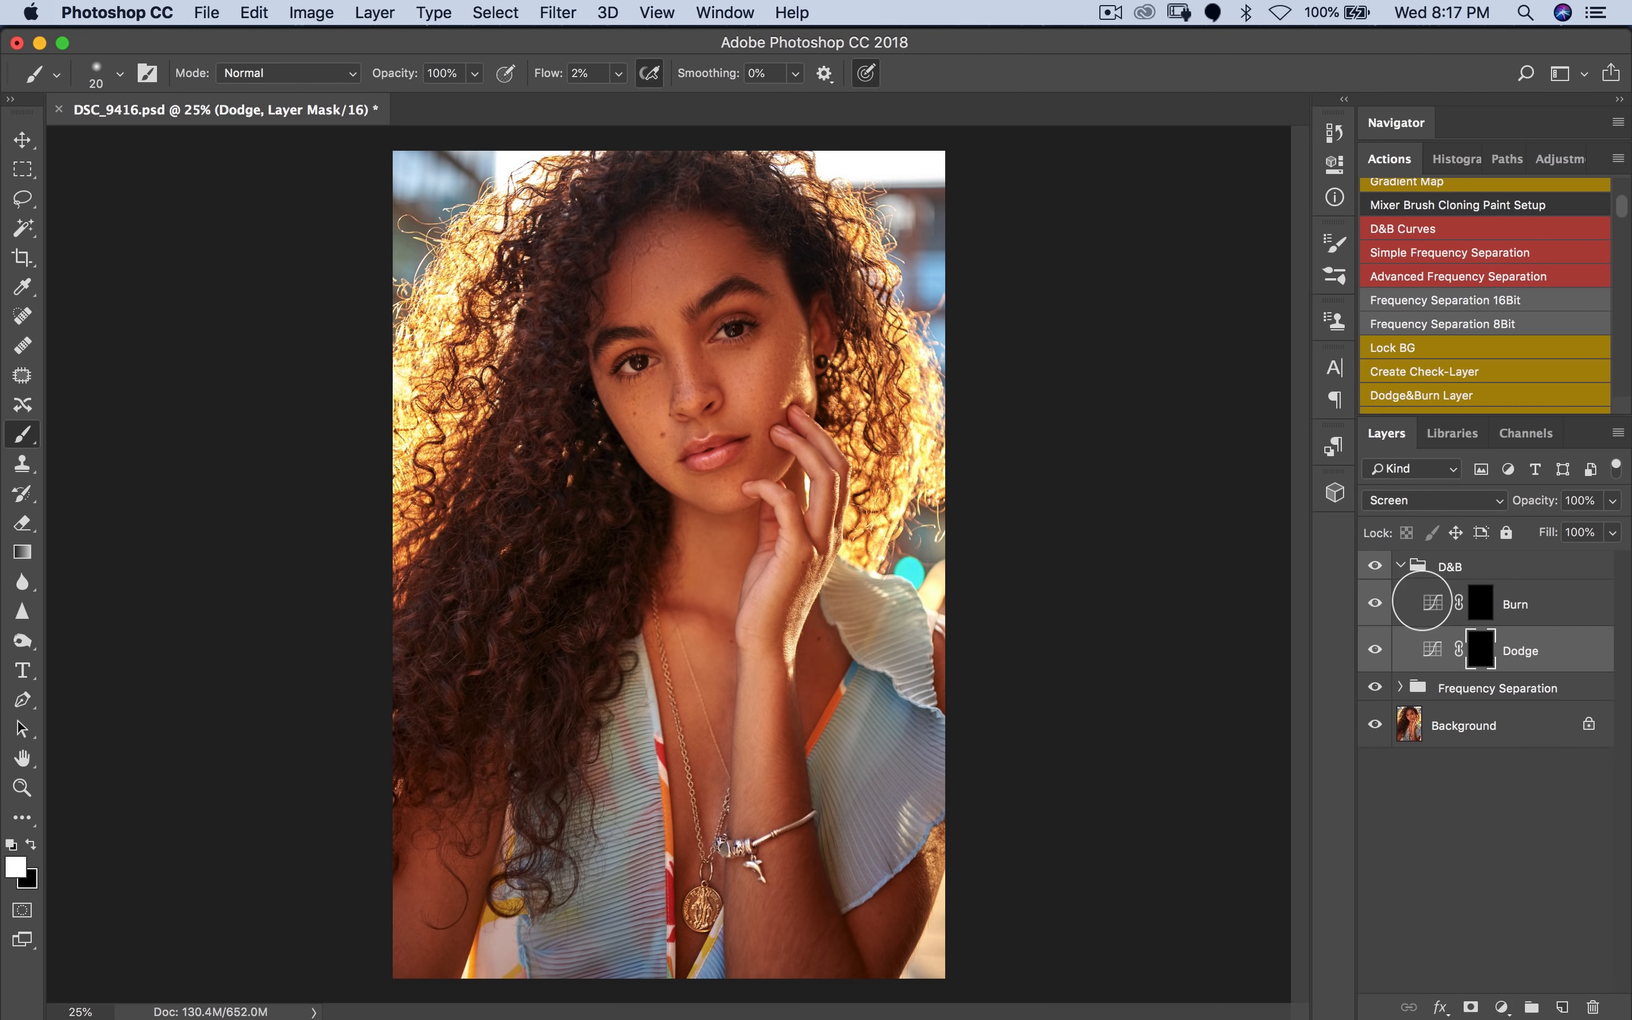
pyautogui.click(1422, 600)
pyautogui.click(1425, 654)
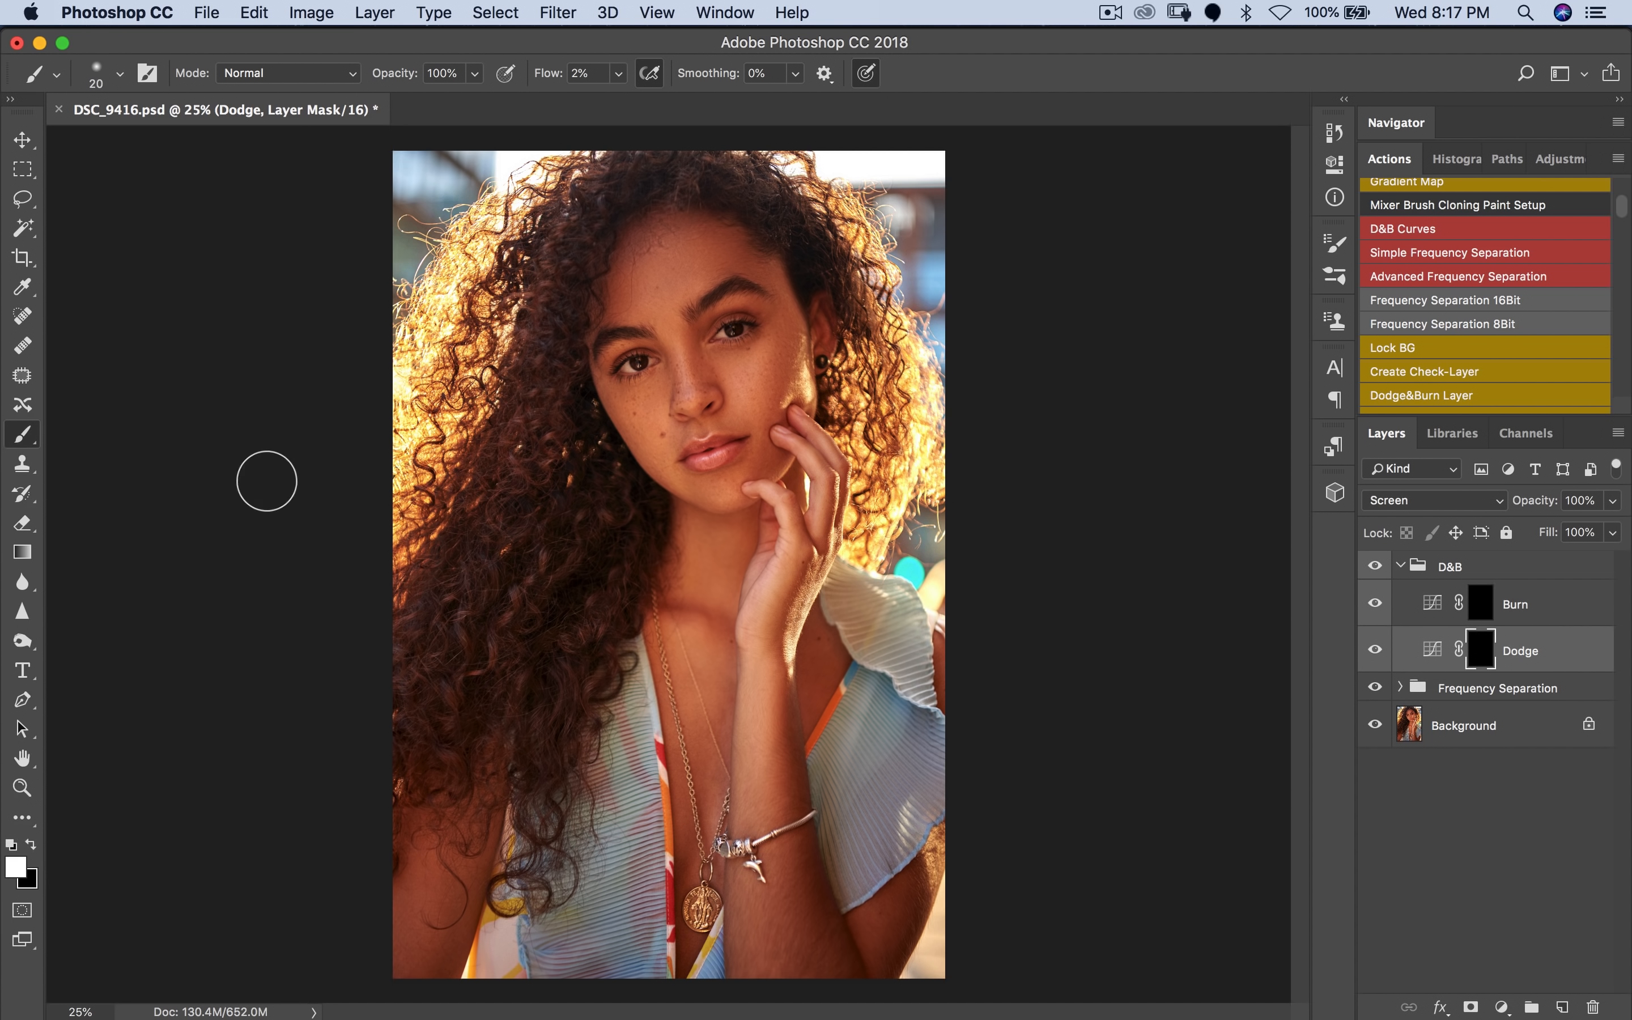
# Step: Check the brush's 0% hardness and enlarge the soft round brush to 400 pixels
pyautogui.press('[')
pyautogui.click(119, 73)
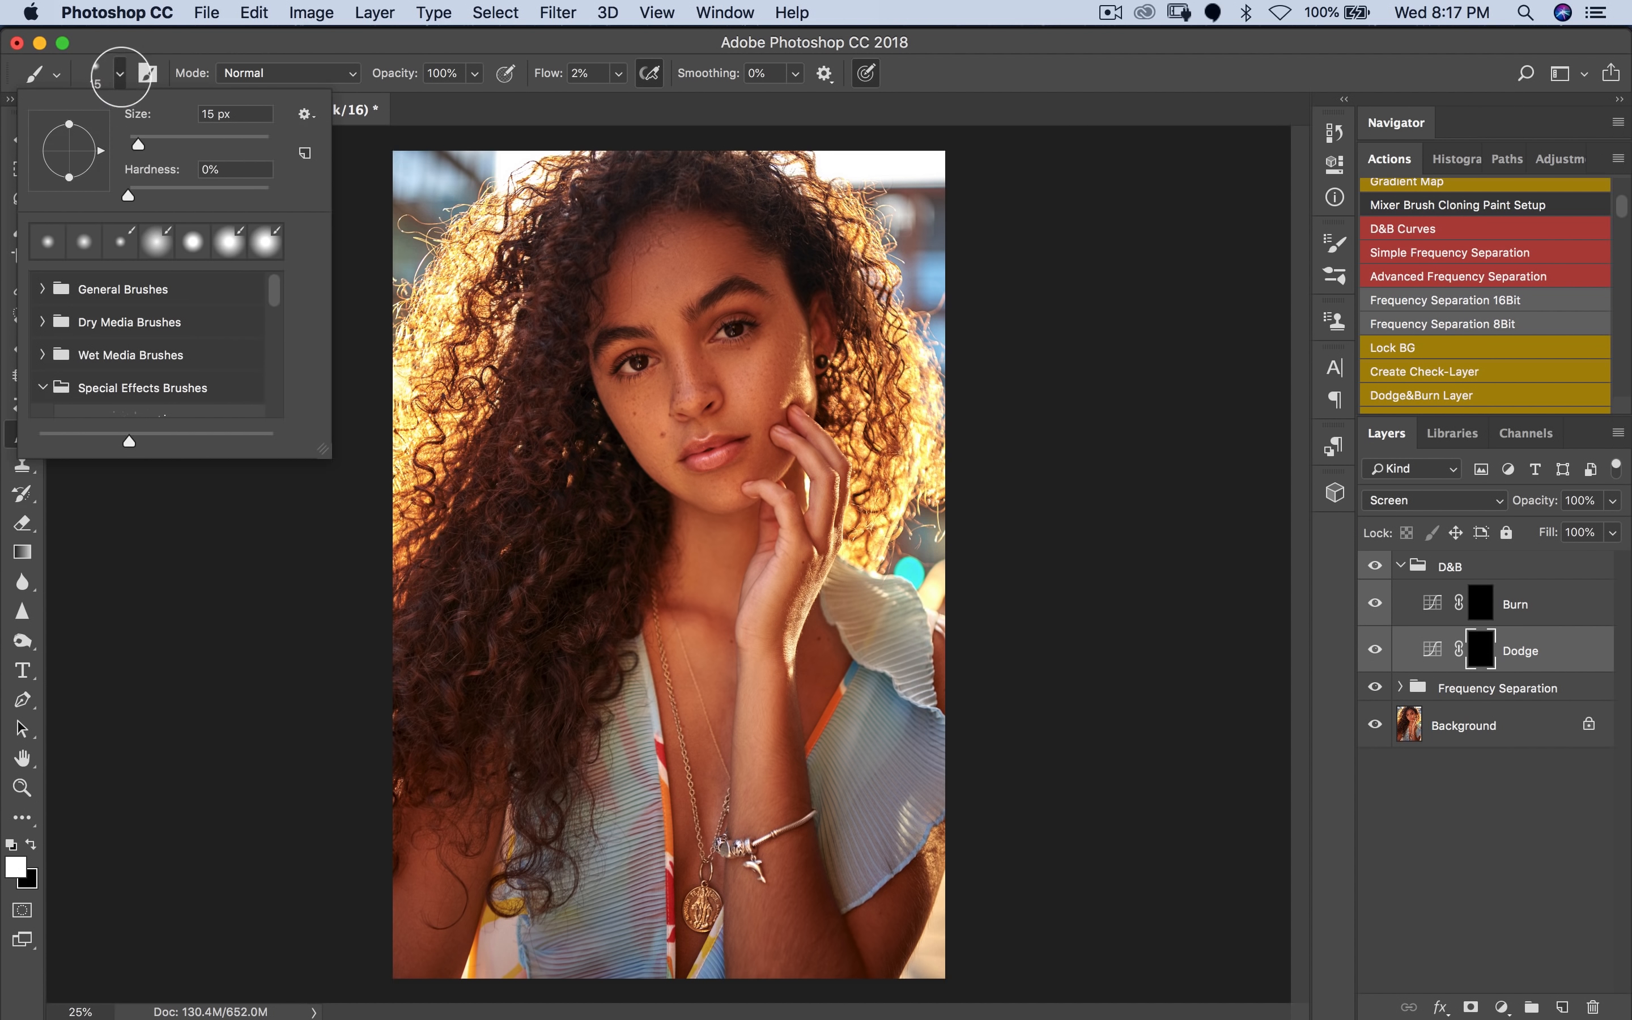
pyautogui.press(']')
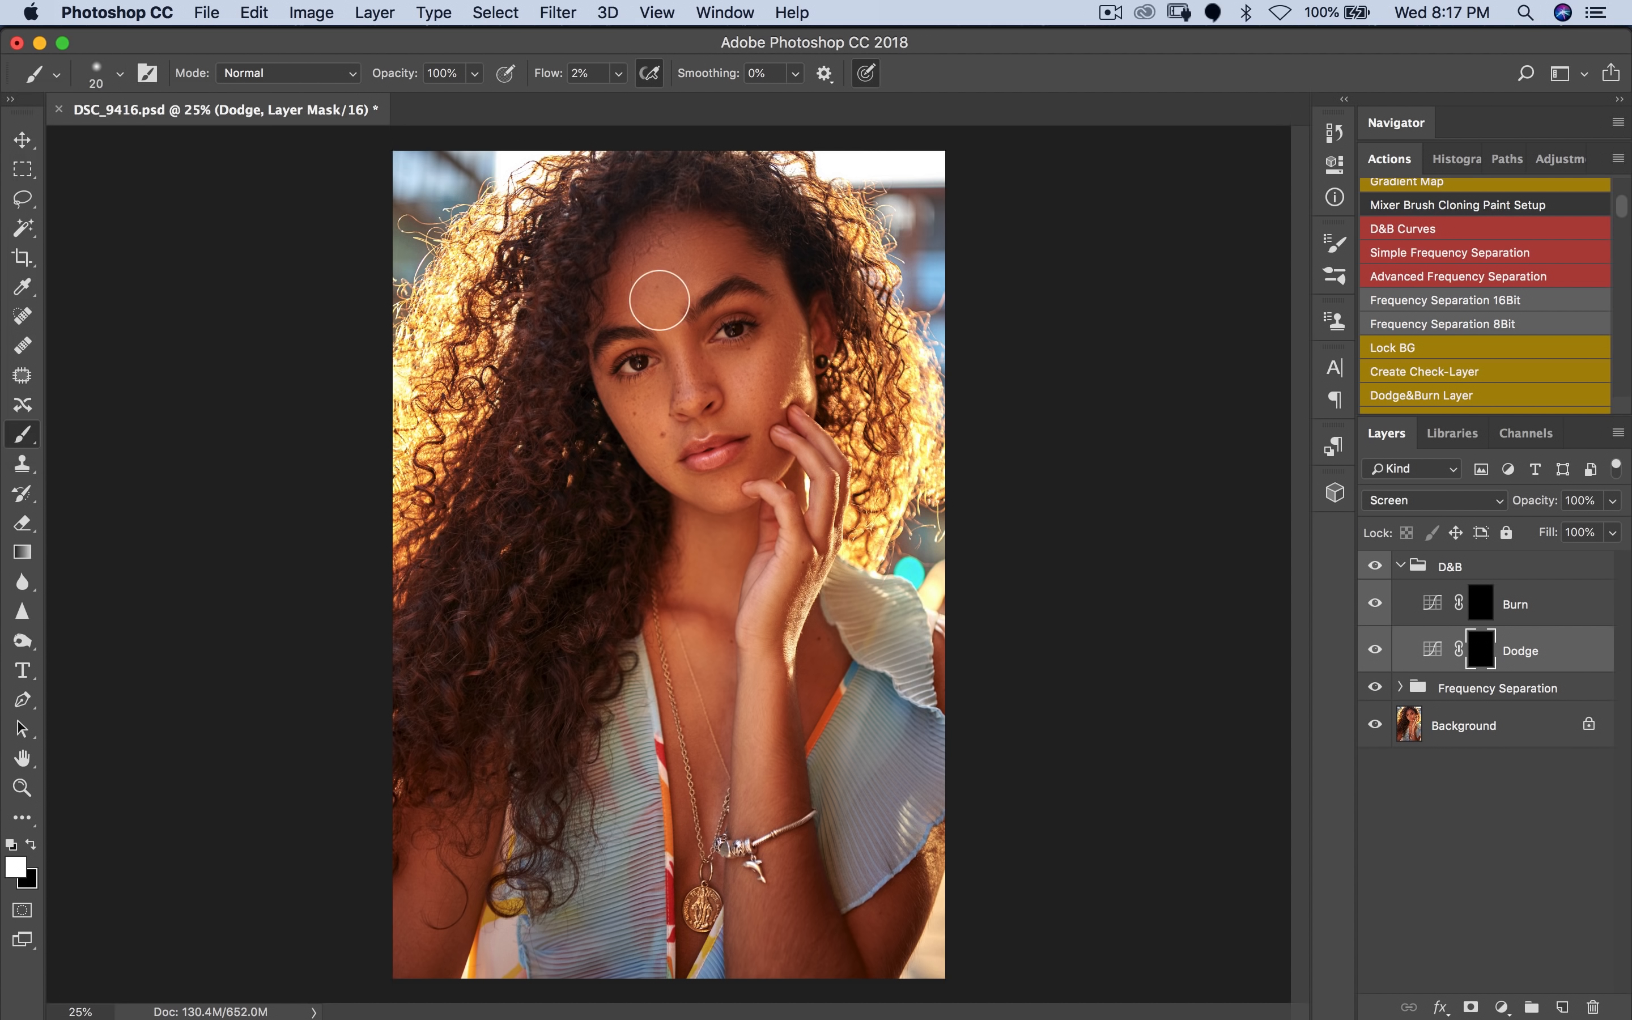
pyautogui.press(']')
pyautogui.press(']')
pyautogui.press(']')
pyautogui.press(']')
pyautogui.press(']')
pyautogui.press(']')
pyautogui.press(']')
pyautogui.press(']')
pyautogui.press(']')
pyautogui.press(']')
pyautogui.press(']')
pyautogui.press(']')
pyautogui.press(']')
pyautogui.press(']')
pyautogui.press(']')
pyautogui.press(']')
pyautogui.press(']')
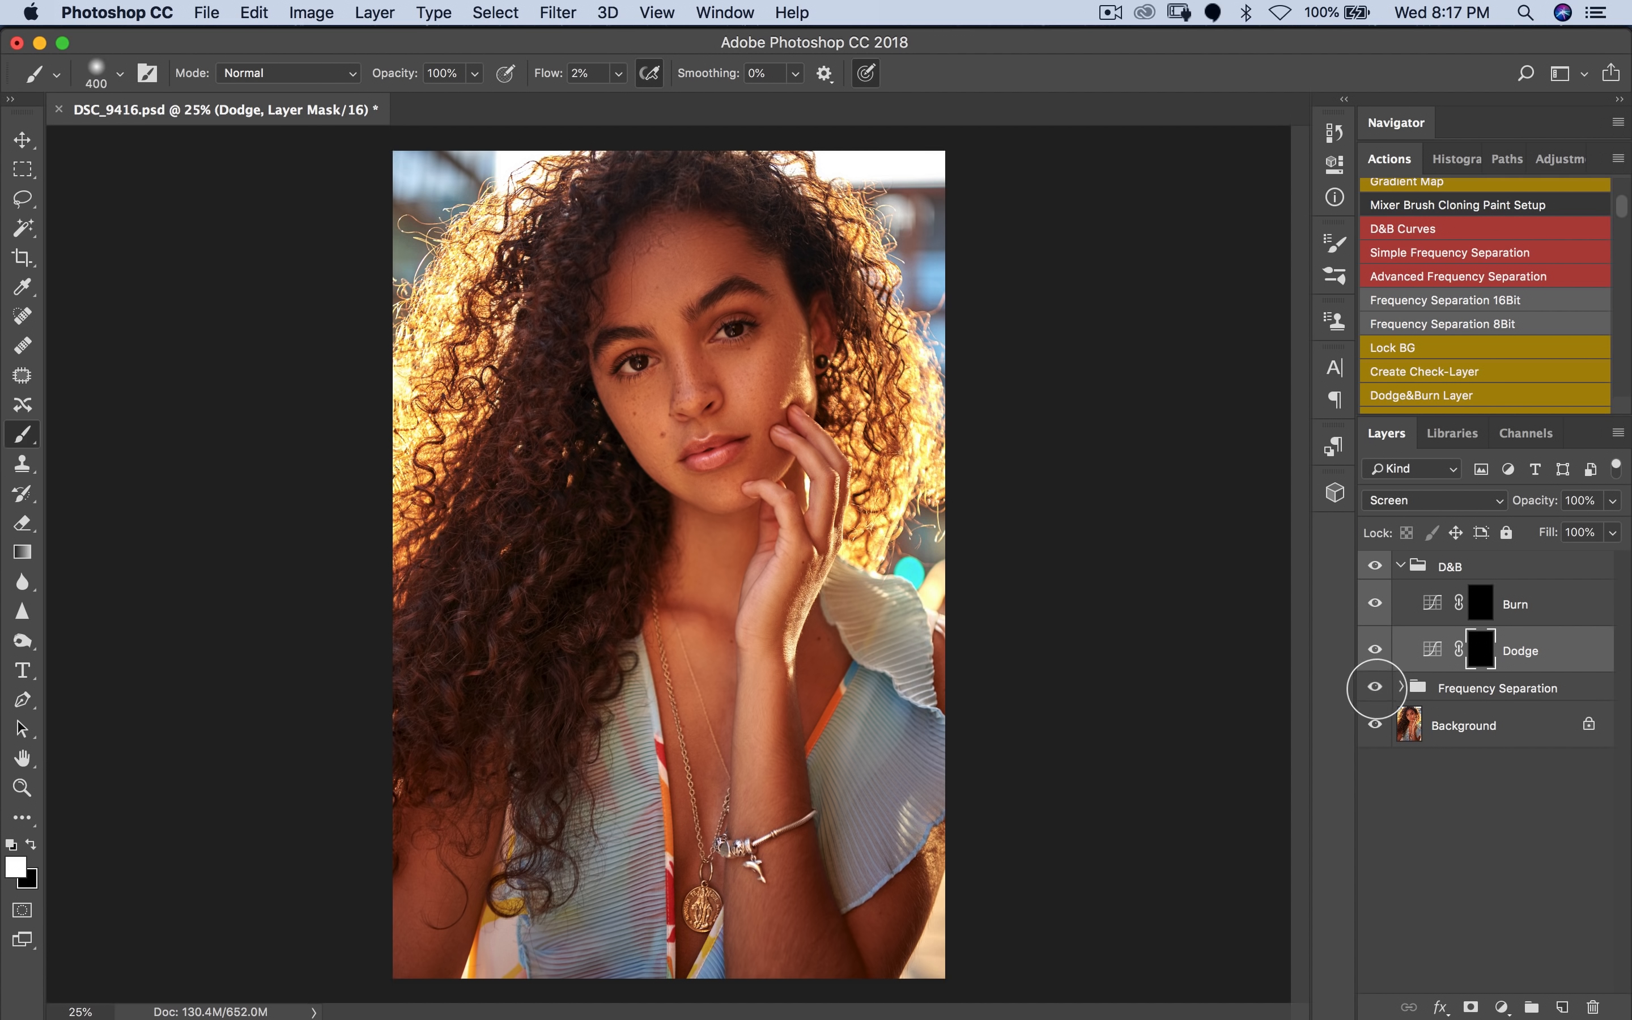
# Step: Hide the Frequency Separation group and paint white on the Dodge mask over the cheeks and beside the nose
pyautogui.click(1374, 687)
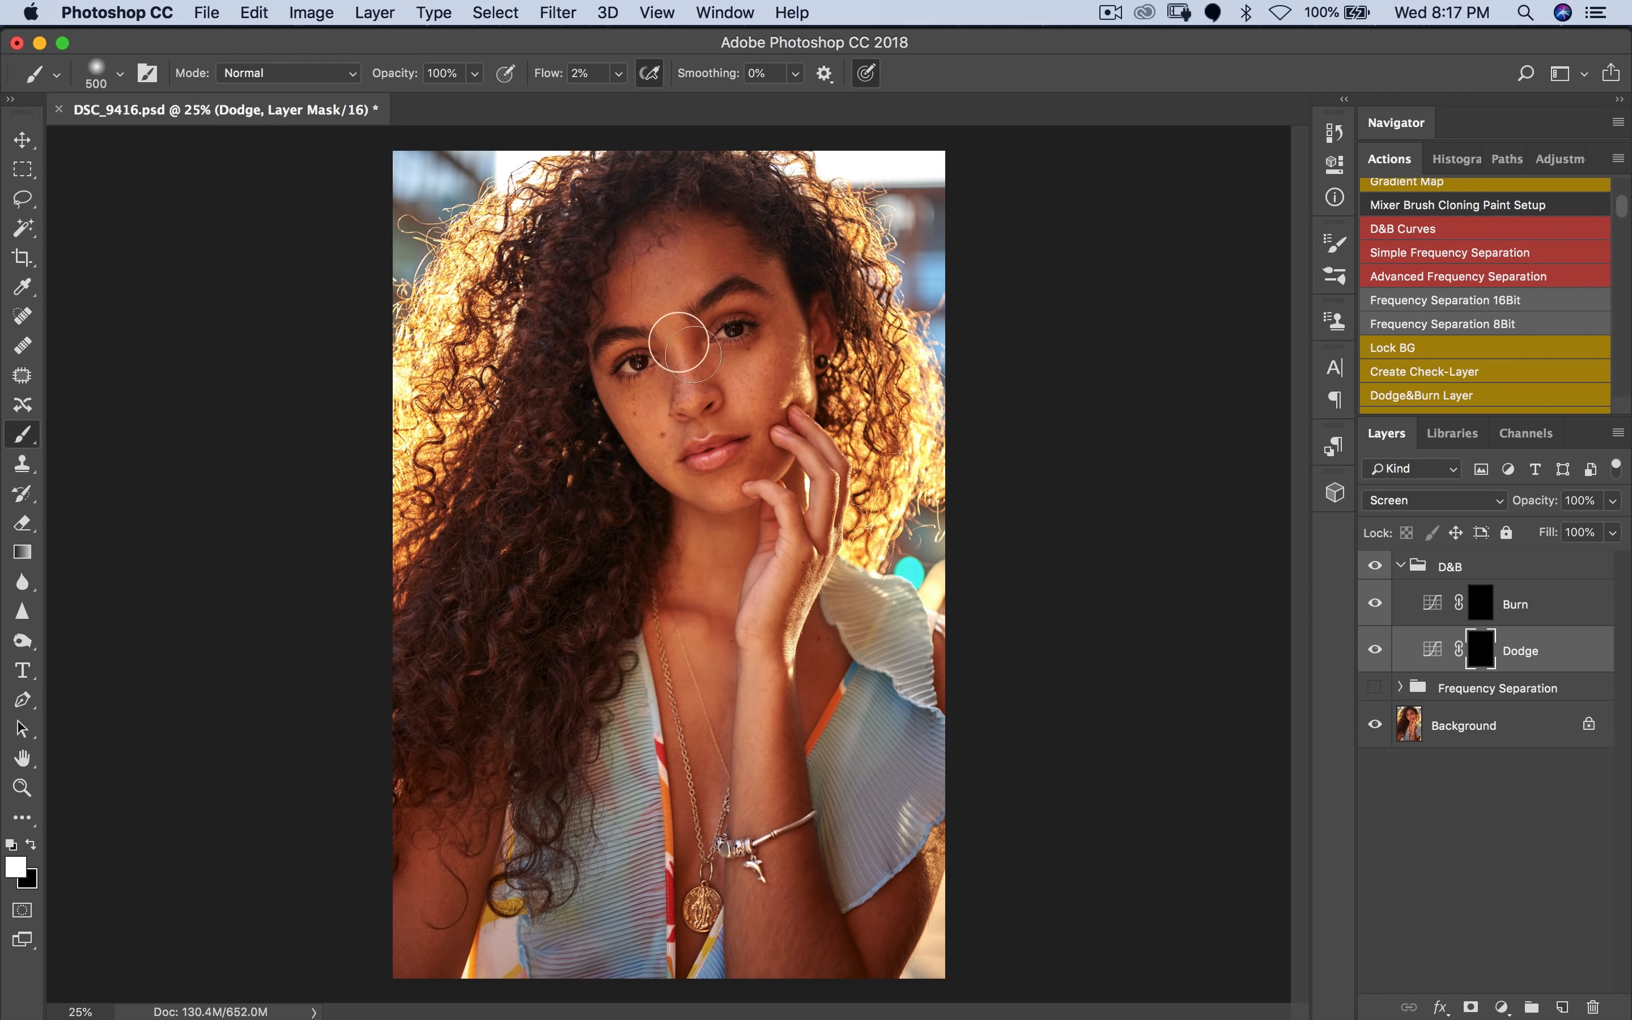
pyautogui.press('[')
pyautogui.moveTo(741, 382)
pyautogui.mouseDown()
pyautogui.moveTo(764, 353)
pyautogui.moveTo(725, 396)
pyautogui.moveTo(667, 396)
pyautogui.mouseUp()
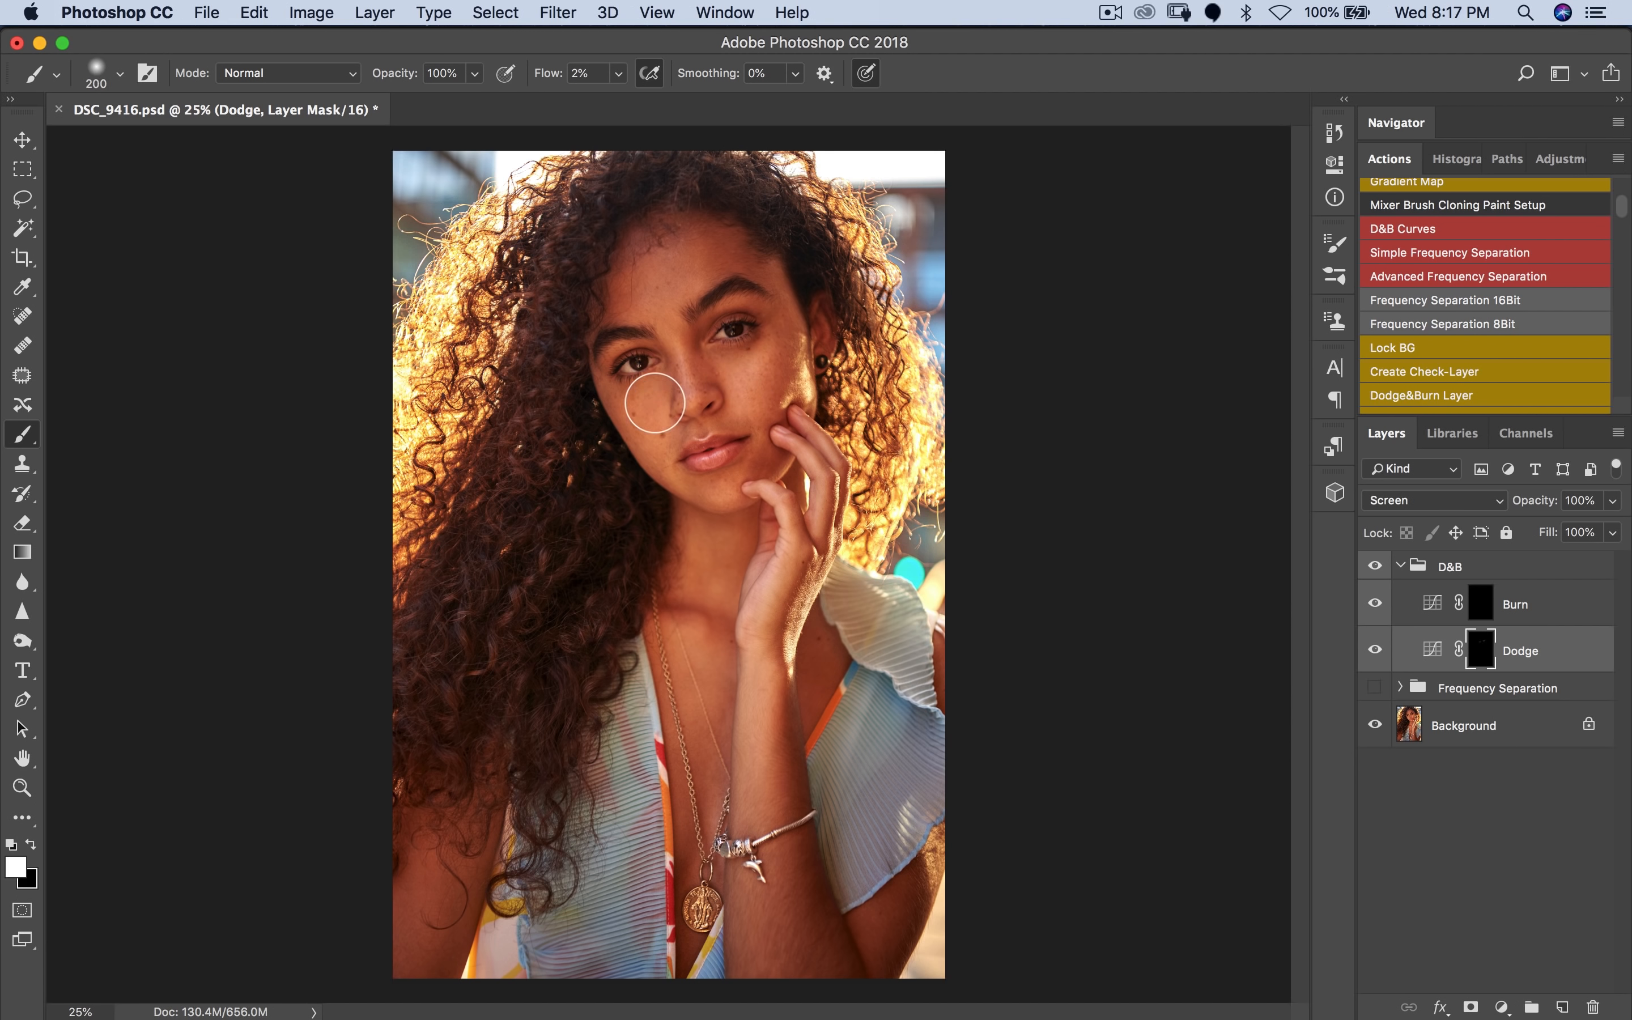
pyautogui.press(']')
pyautogui.moveTo(655, 423)
pyautogui.mouseDown()
pyautogui.moveTo(652, 378)
pyautogui.moveTo(625, 387)
pyautogui.moveTo(674, 376)
pyautogui.mouseUp()
# Step: Dodge the forehead on the mask with a brush of up to 700 pixels, then reduce it to 300 pixels
pyautogui.press('[')
pyautogui.press('[')
pyautogui.press('[')
pyautogui.press(']')
pyautogui.press(']')
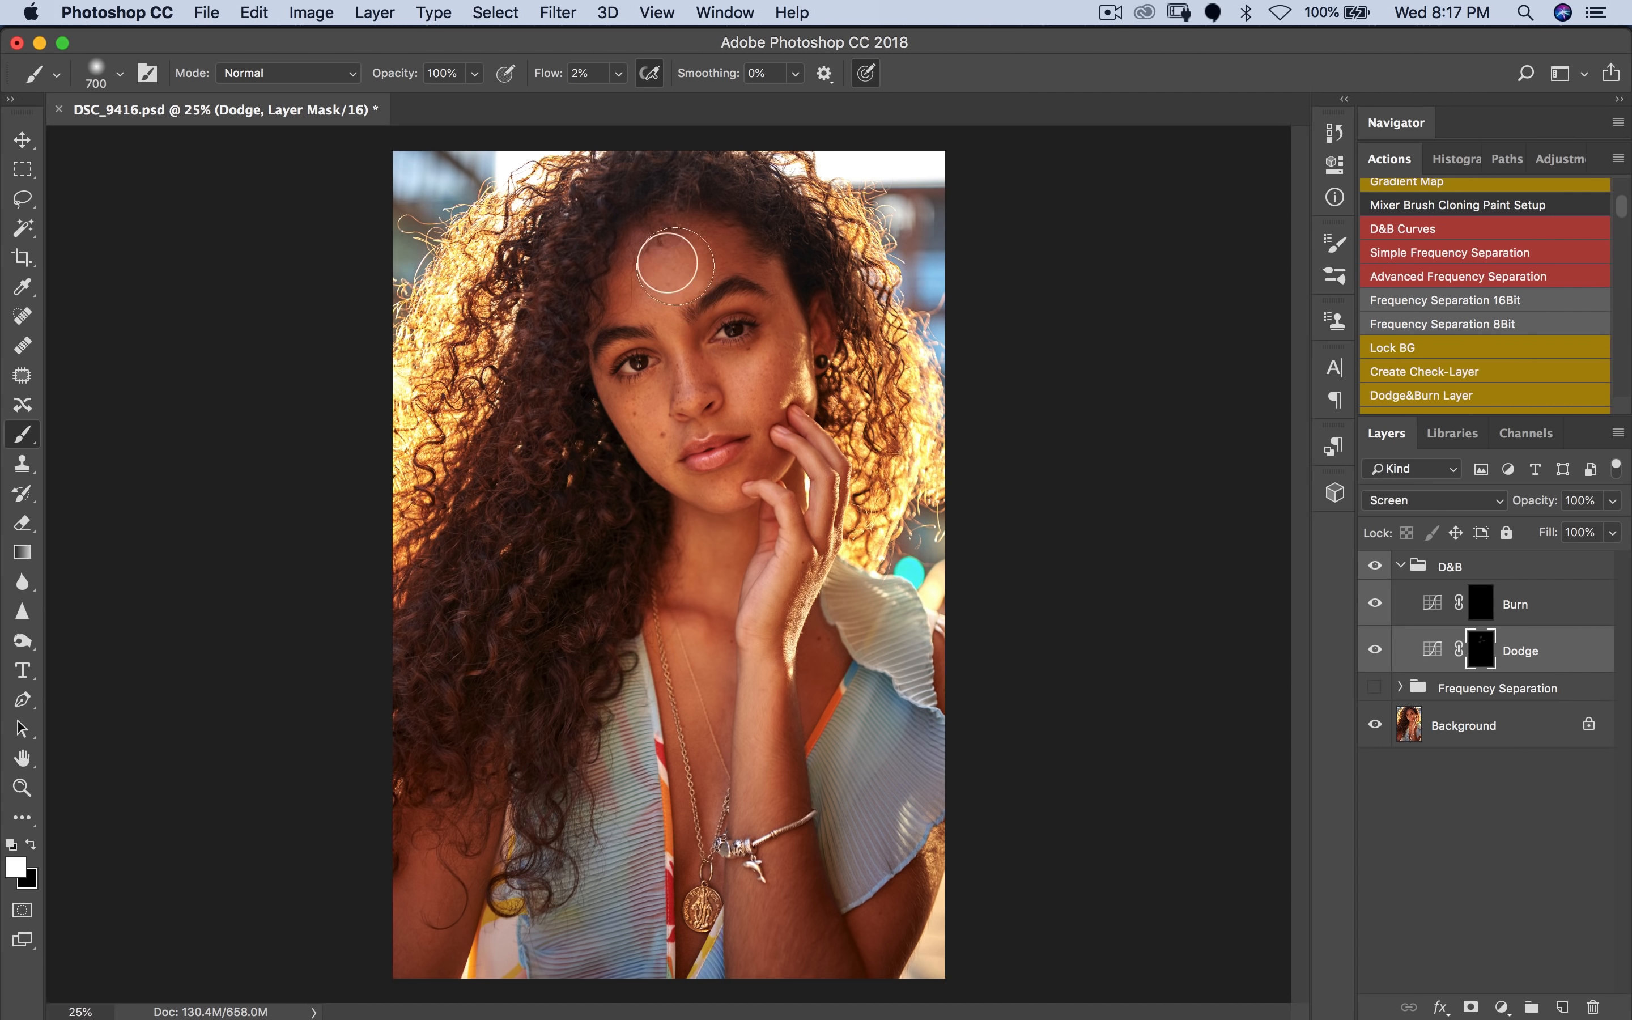
pyautogui.press('[')
pyautogui.press('[')
pyautogui.press('[')
pyautogui.press('[')
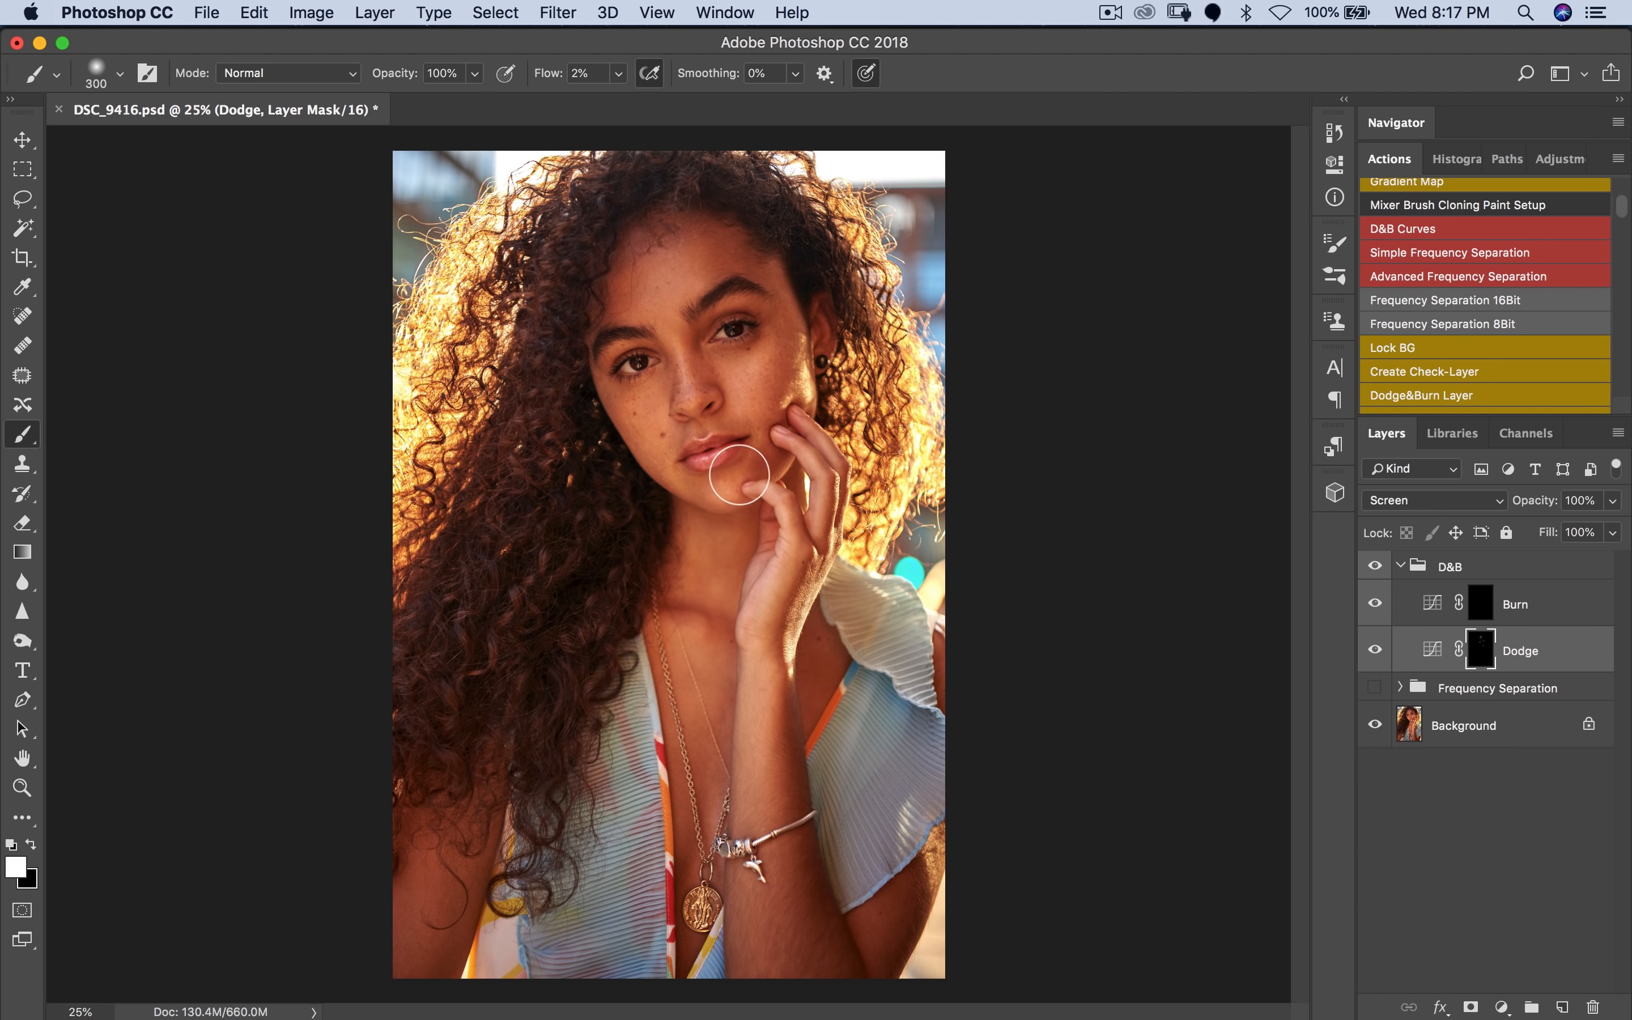
# Step: Dodge the highlights from the chin down to the forearm, adjusting the brush to about 300 pixels
pyautogui.press(']')
pyautogui.press('[')
pyautogui.press('[')
pyautogui.press(']')
pyautogui.press(']')
pyautogui.press(']')
pyautogui.press(']')
pyautogui.press(']')
pyautogui.press(']')
pyautogui.press(']')
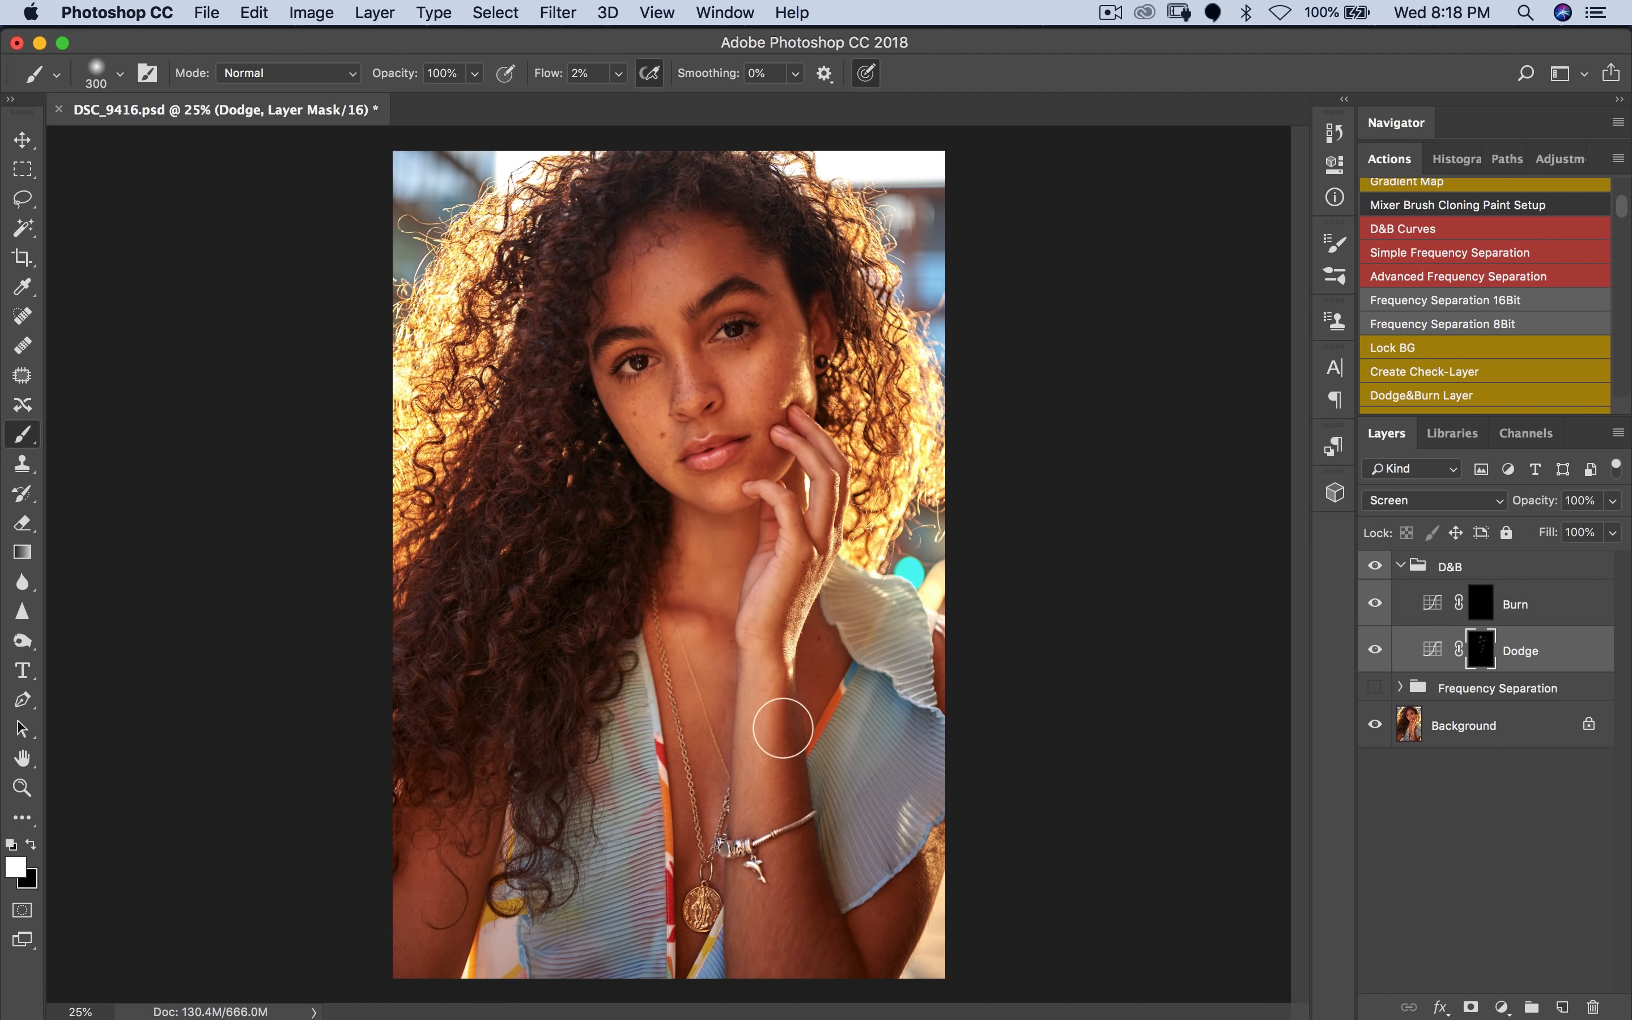
# Step: Keep the Dodge layer in Screen mode and brighten the wrist and forearm with a 200-pixel brush
pyautogui.press('[')
pyautogui.click(1409, 502)
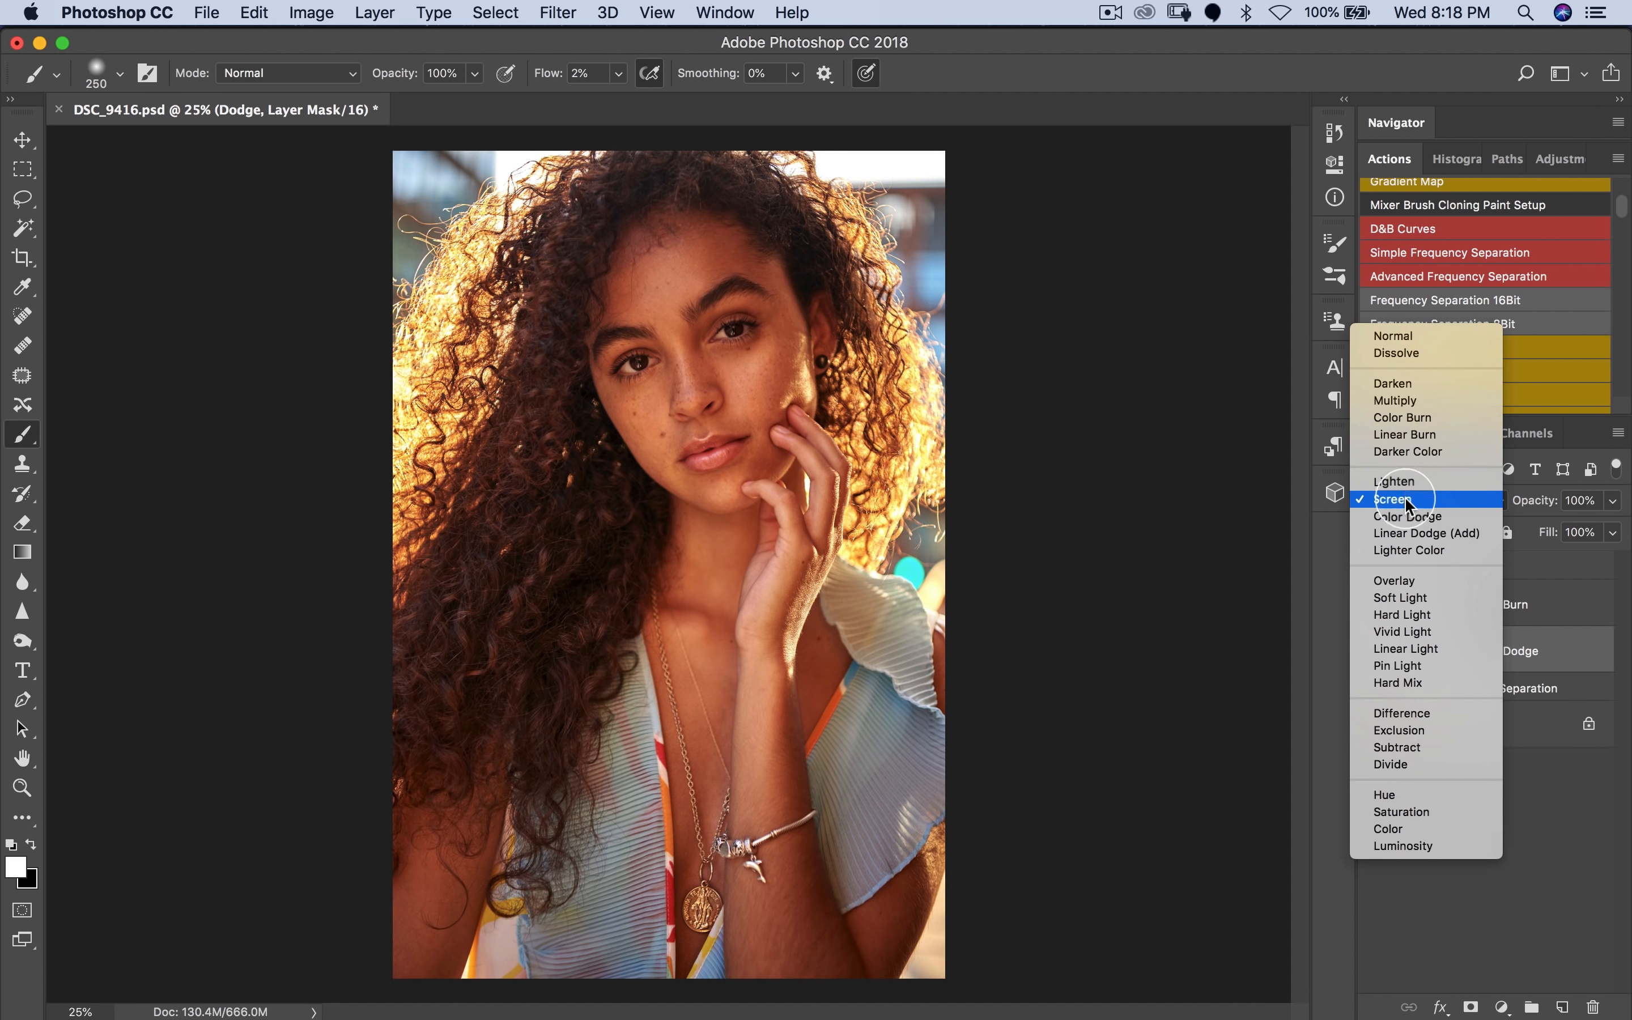
pyautogui.click(1409, 502)
pyautogui.press('[')
pyautogui.press('[')
pyautogui.press(']')
pyautogui.moveTo(795, 602)
pyautogui.mouseDown()
pyautogui.moveTo(796, 645)
pyautogui.moveTo(790, 596)
pyautogui.mouseUp()
pyautogui.moveTo(781, 805); pyautogui.dragTo(774, 797)
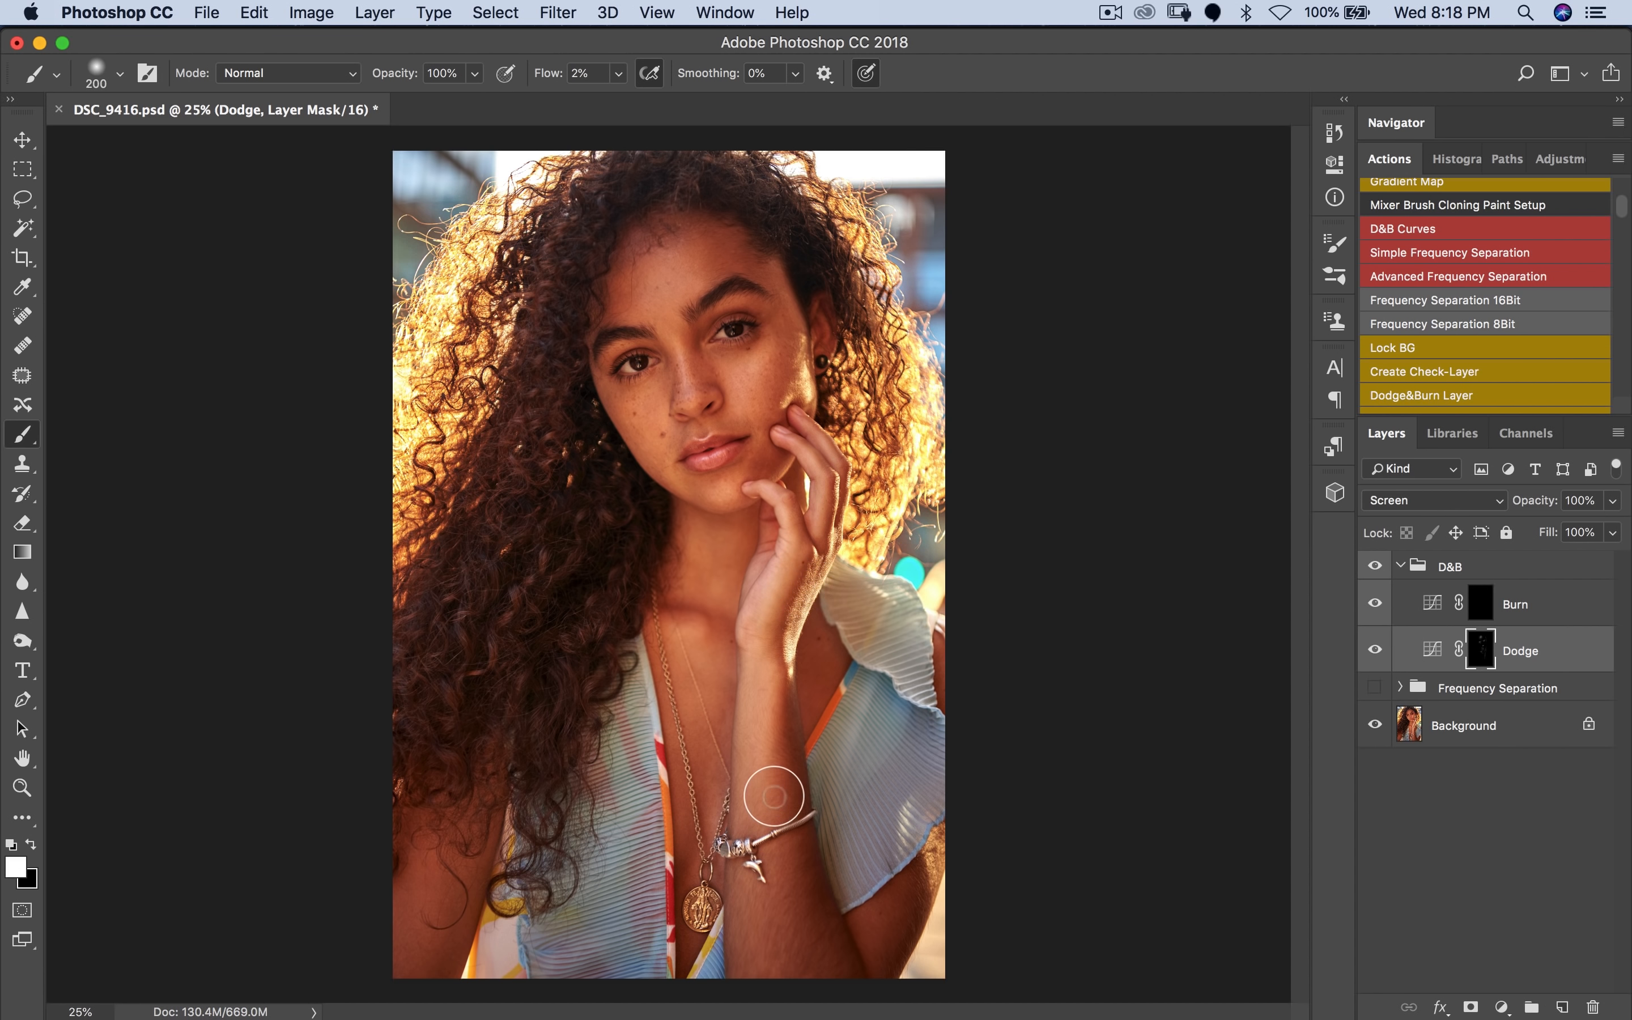
# Step: Dodge the other arm and the chest with a 400 to 600-pixel brush and show the Frequency Separation group
pyautogui.press(']')
pyautogui.press(']')
pyautogui.press(']')
pyautogui.press(']')
pyautogui.press(']')
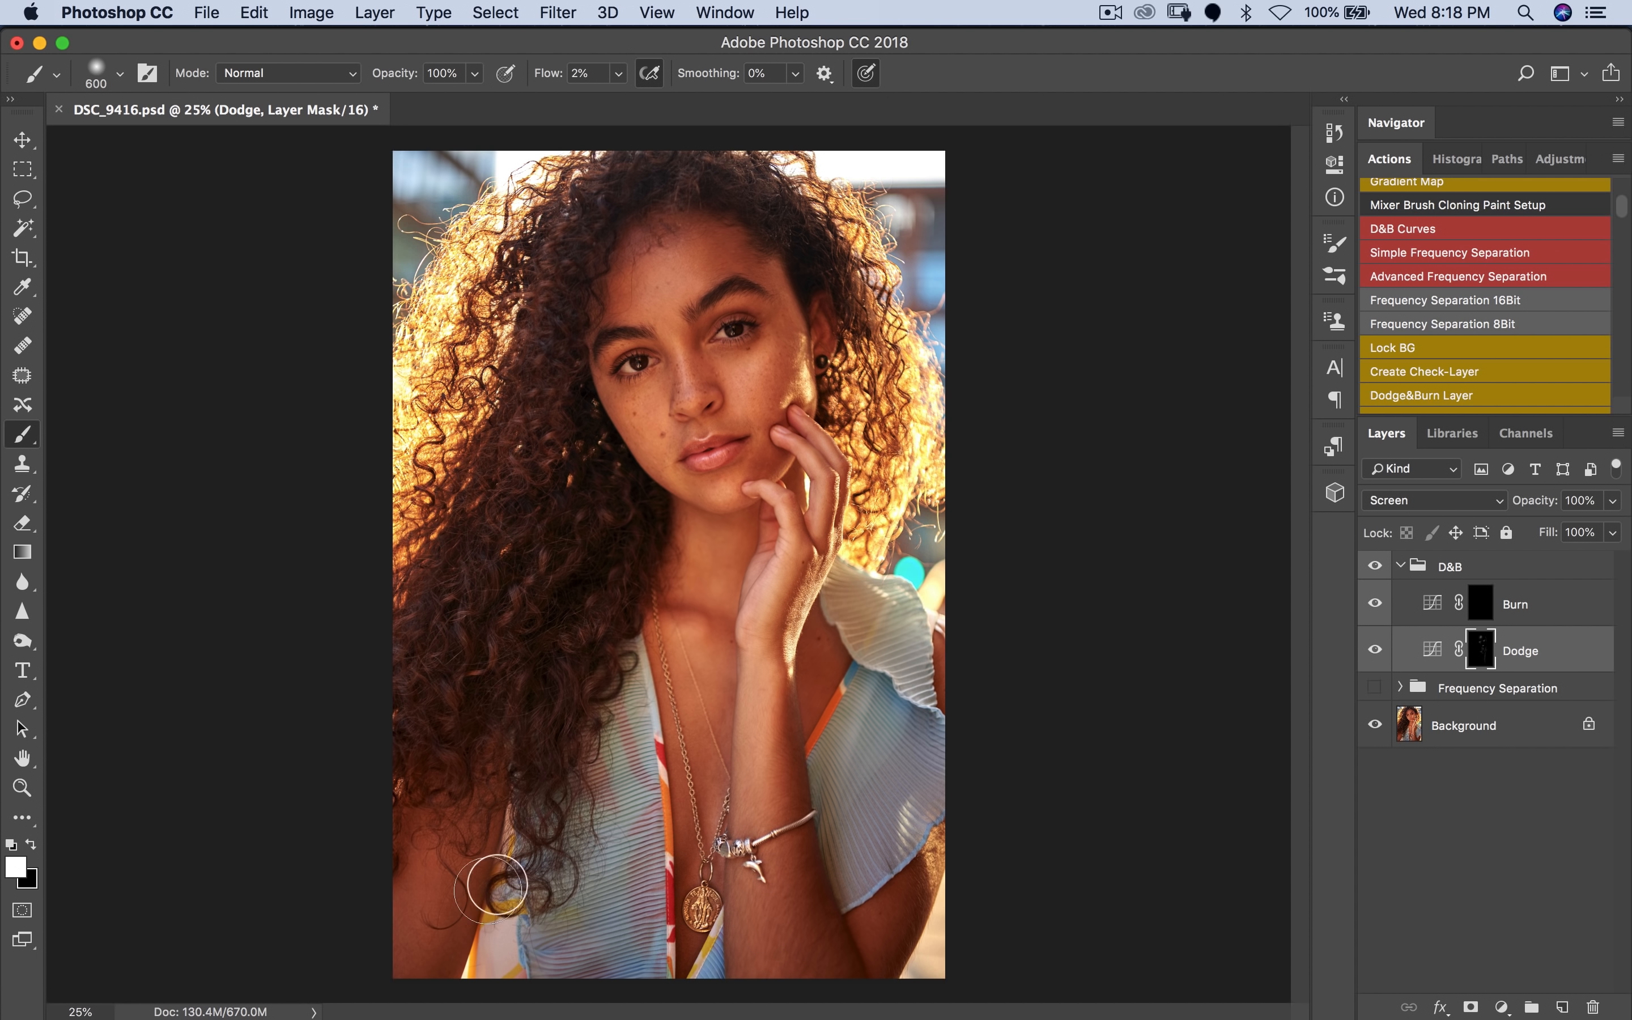
pyautogui.moveTo(714, 750); pyautogui.dragTo(722, 870)
pyautogui.press('[')
pyautogui.press('[')
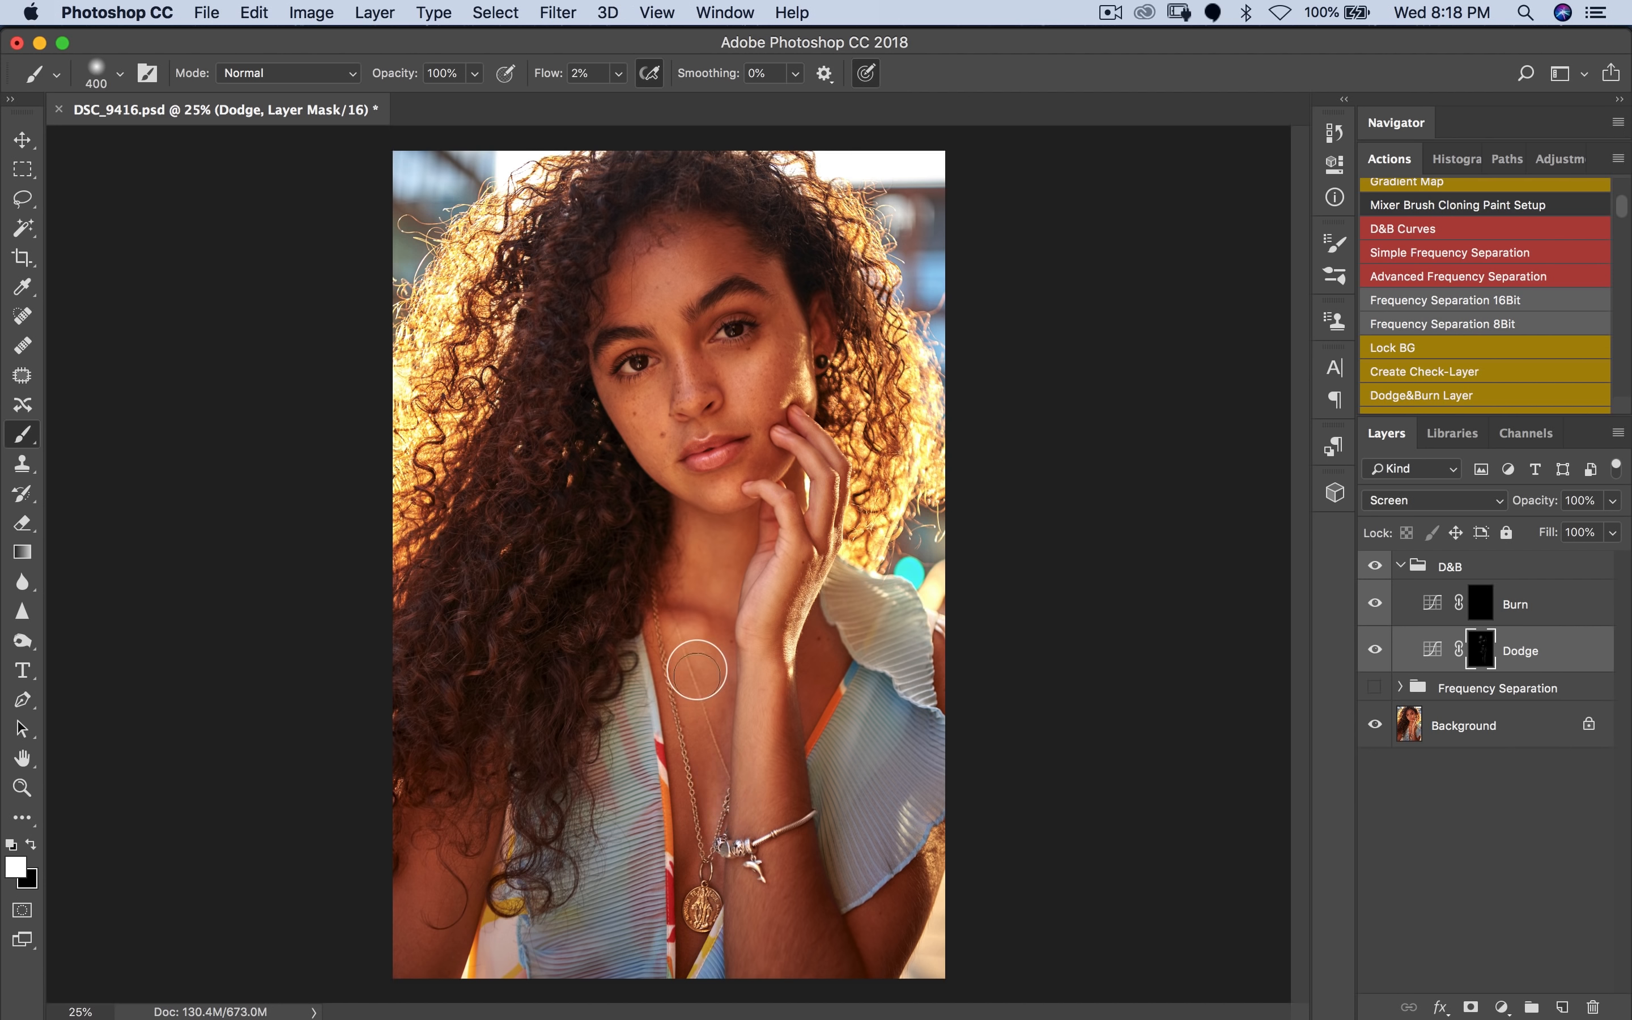
pyautogui.press(']')
pyautogui.click(1374, 687)
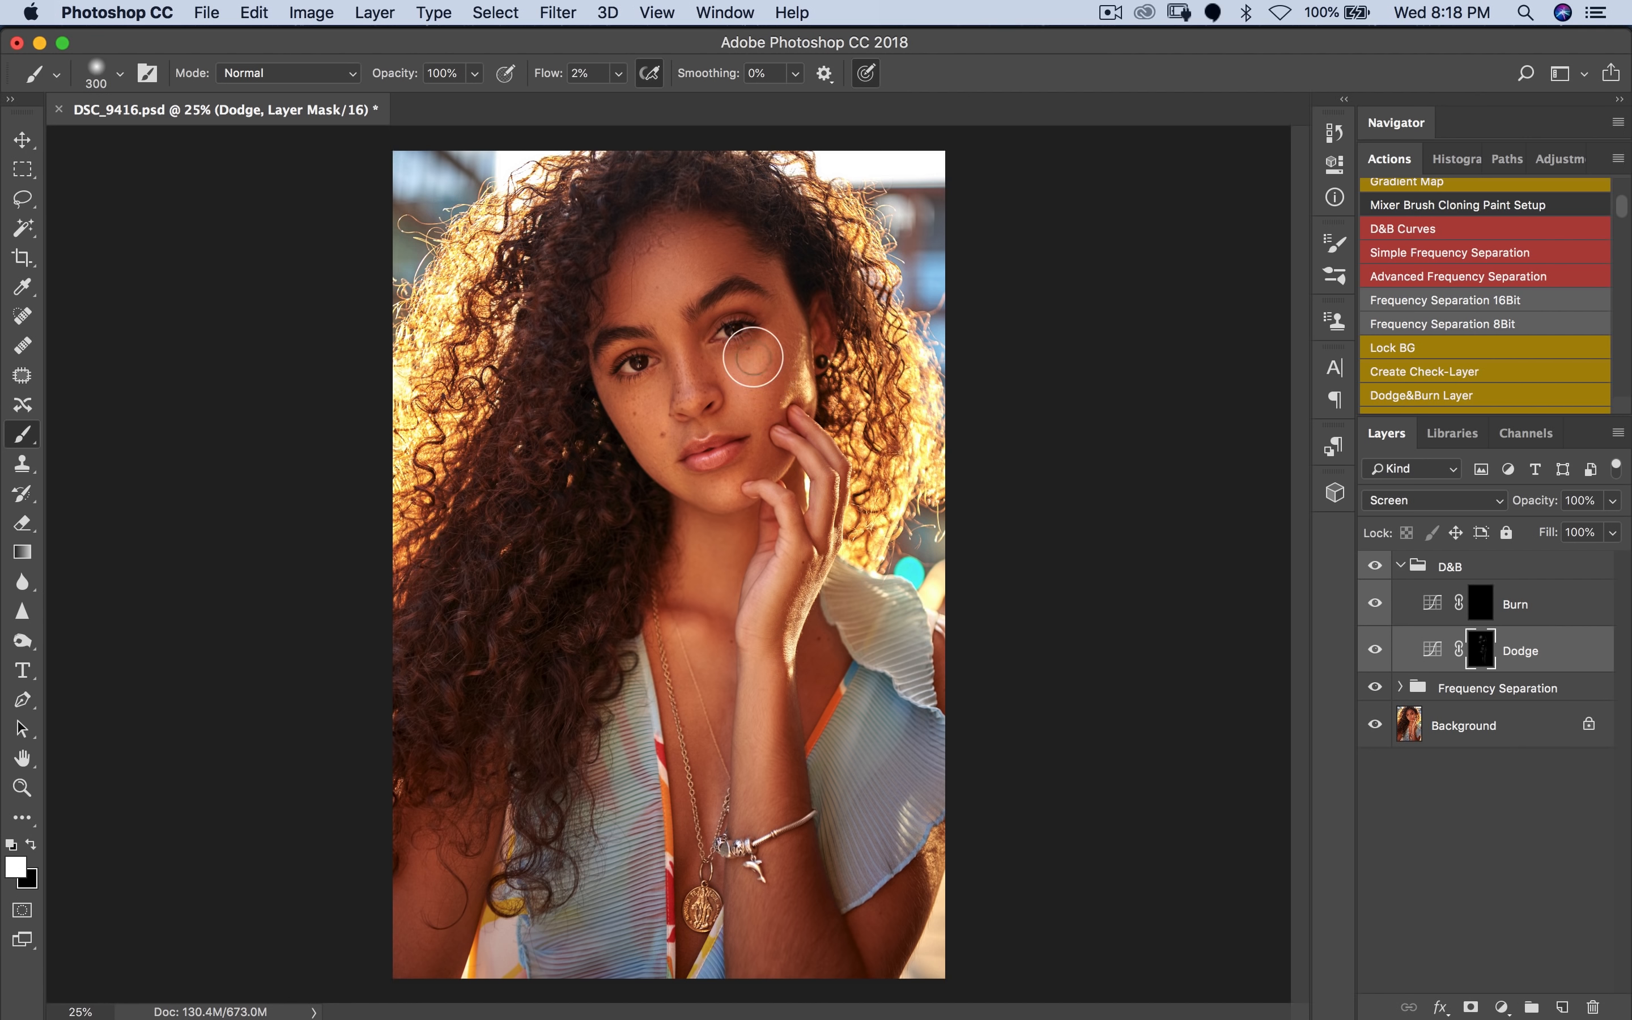
# Step: Touch up the dodging on the cheek below the eye with a brush of about 300 pixels
pyautogui.press('[')
pyautogui.press('[')
pyautogui.press('[')
pyautogui.press('[')
pyautogui.press(']')
pyautogui.press(']')
pyautogui.press('[')
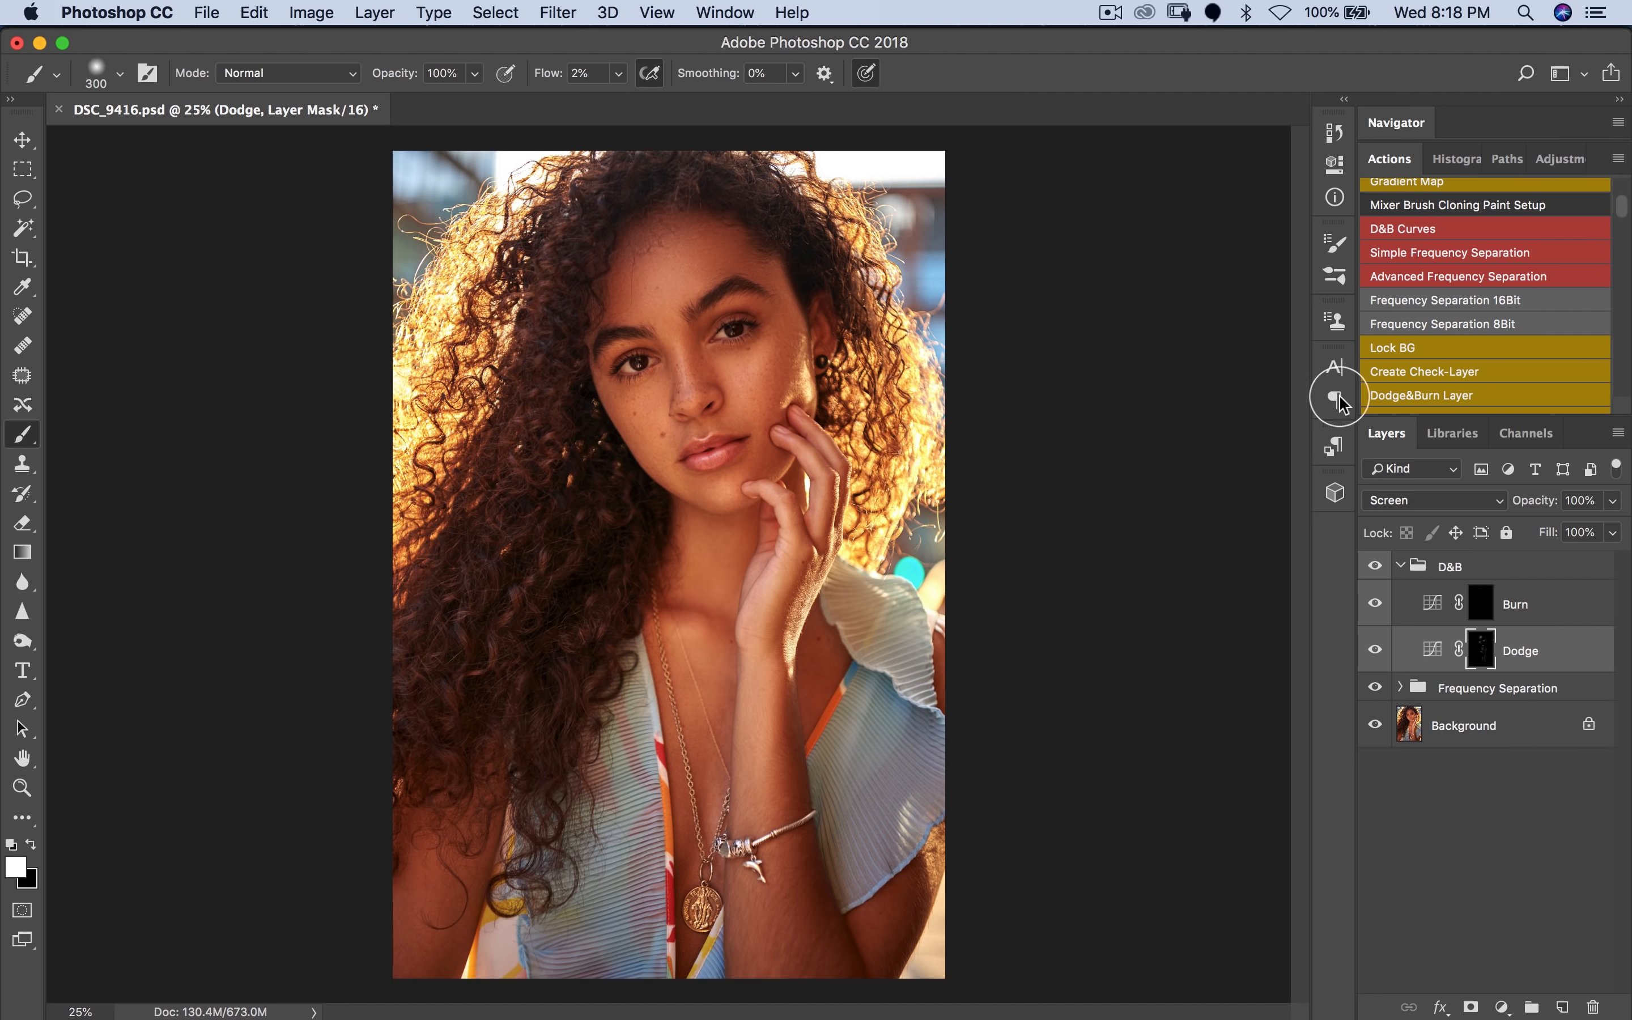
# Step: Compare the portrait with and without the dodging
pyautogui.click(1374, 567)
pyautogui.click(1374, 649)
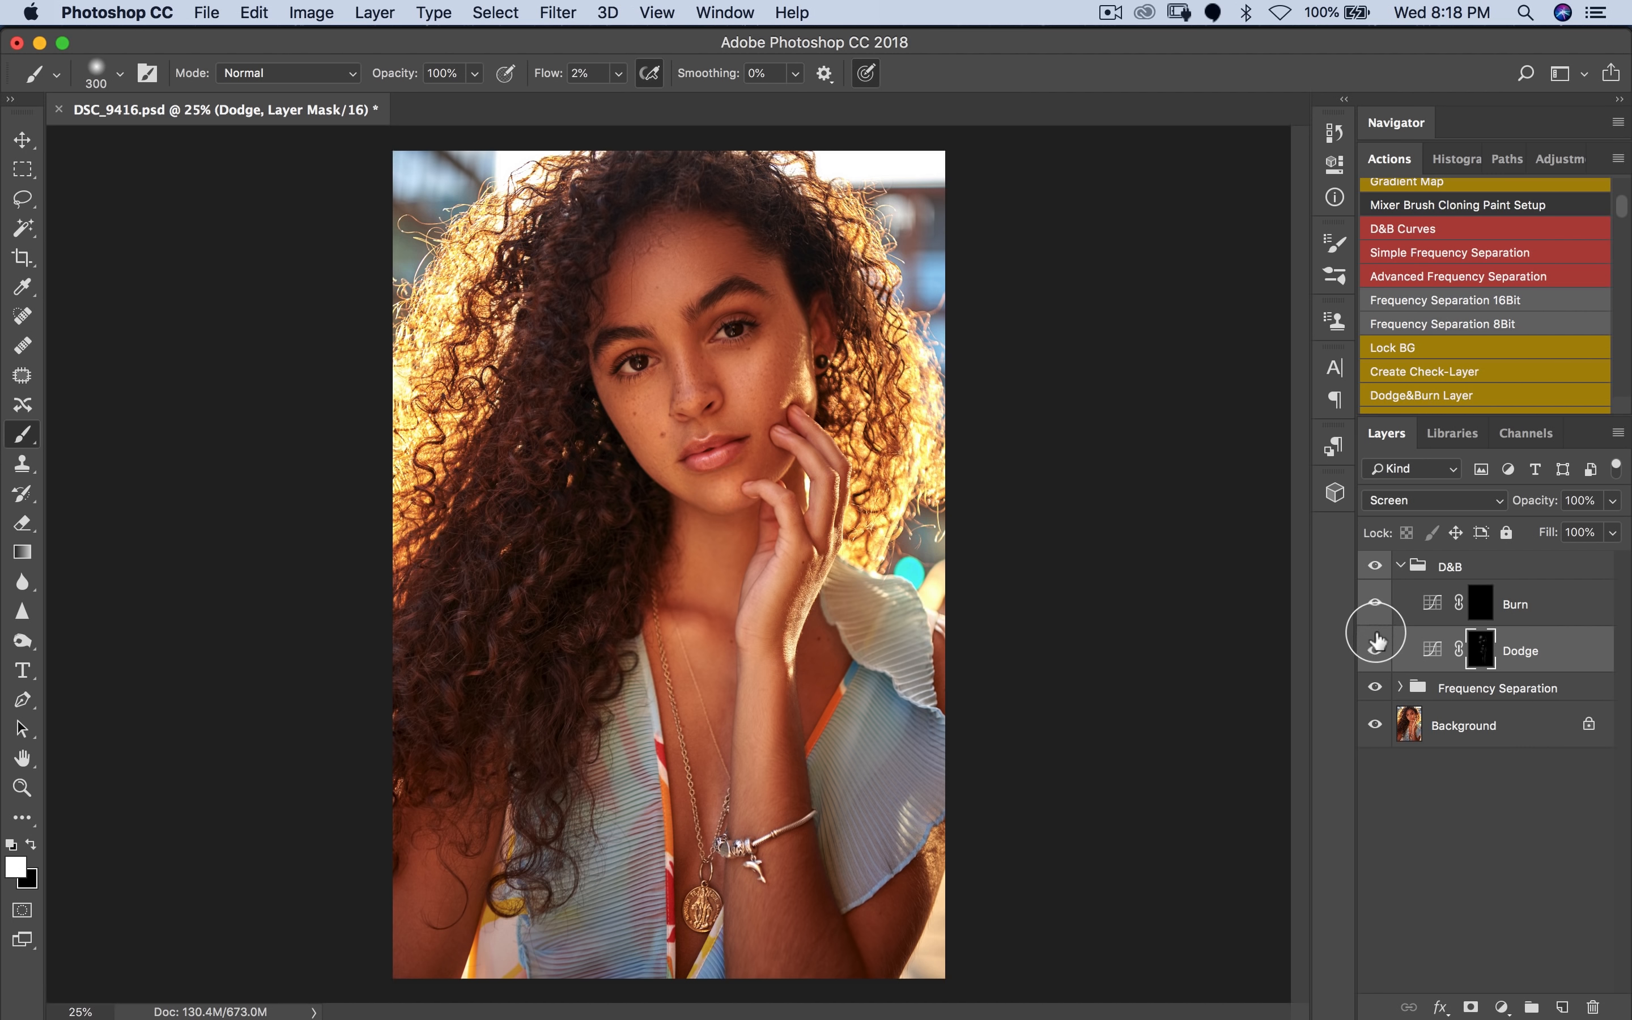
pyautogui.click(1376, 650)
pyautogui.click(1375, 651)
pyautogui.click(1375, 651)
# Step: Refine the dodging around the nose bridge and eyes with a 150 to 250-pixel brush
pyautogui.press('[')
pyautogui.press('[')
pyautogui.press('[')
pyautogui.press('[')
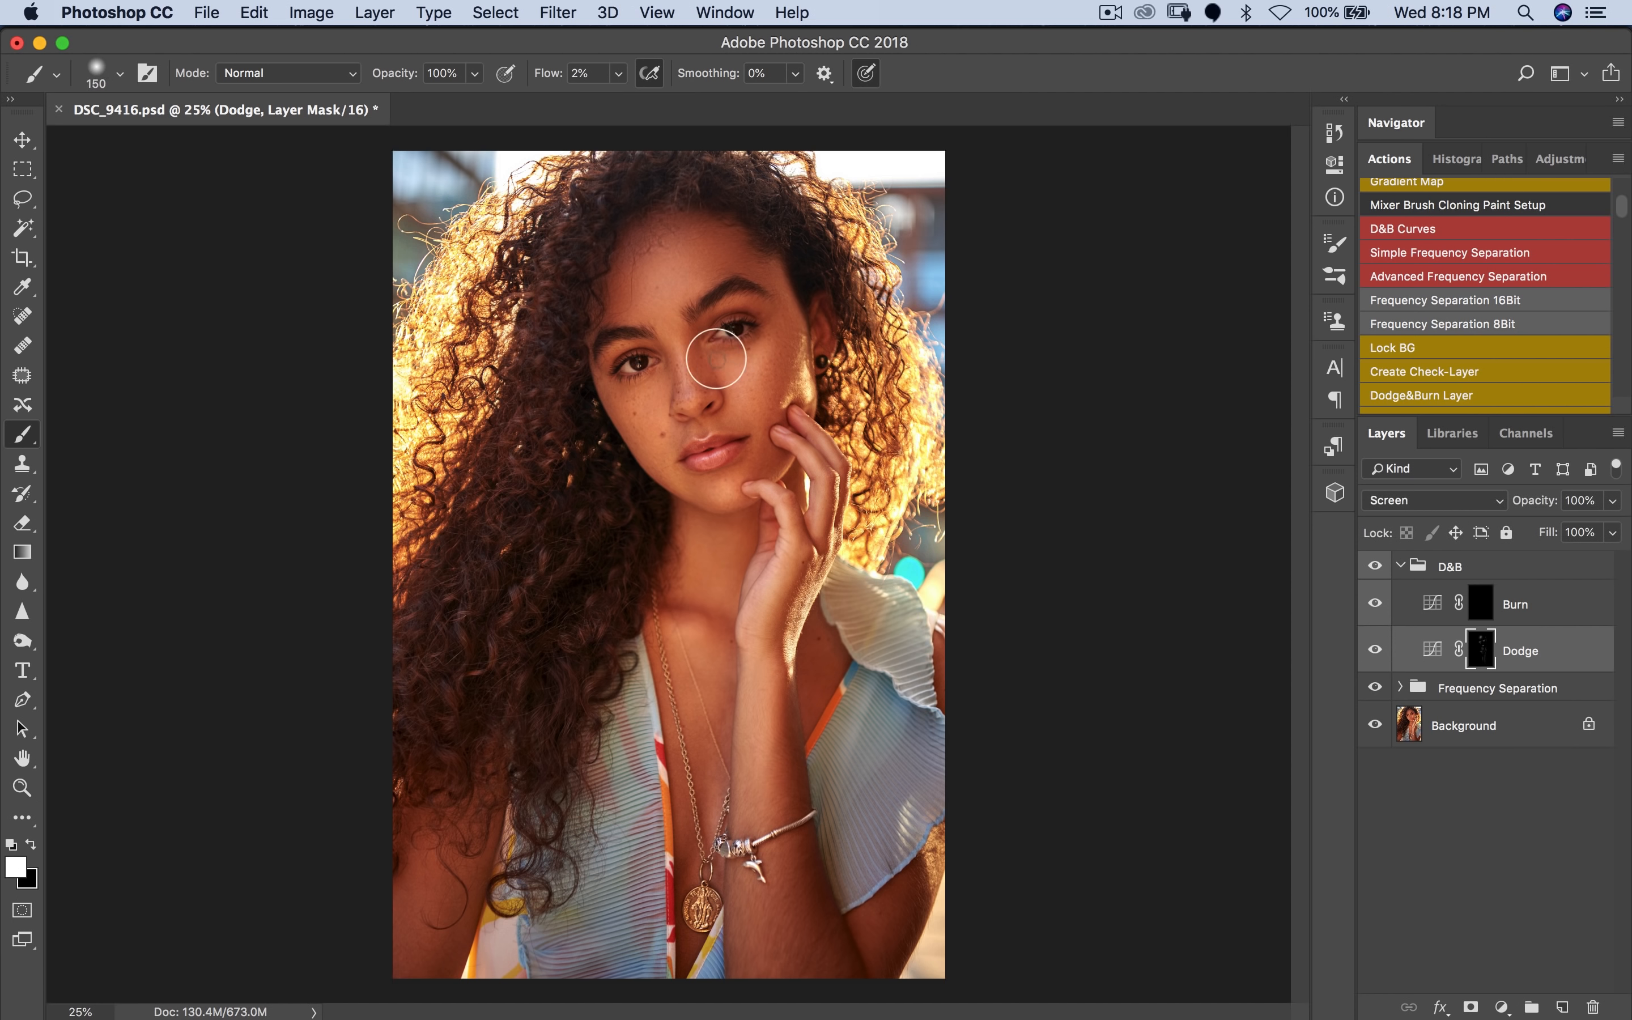
pyautogui.press(']')
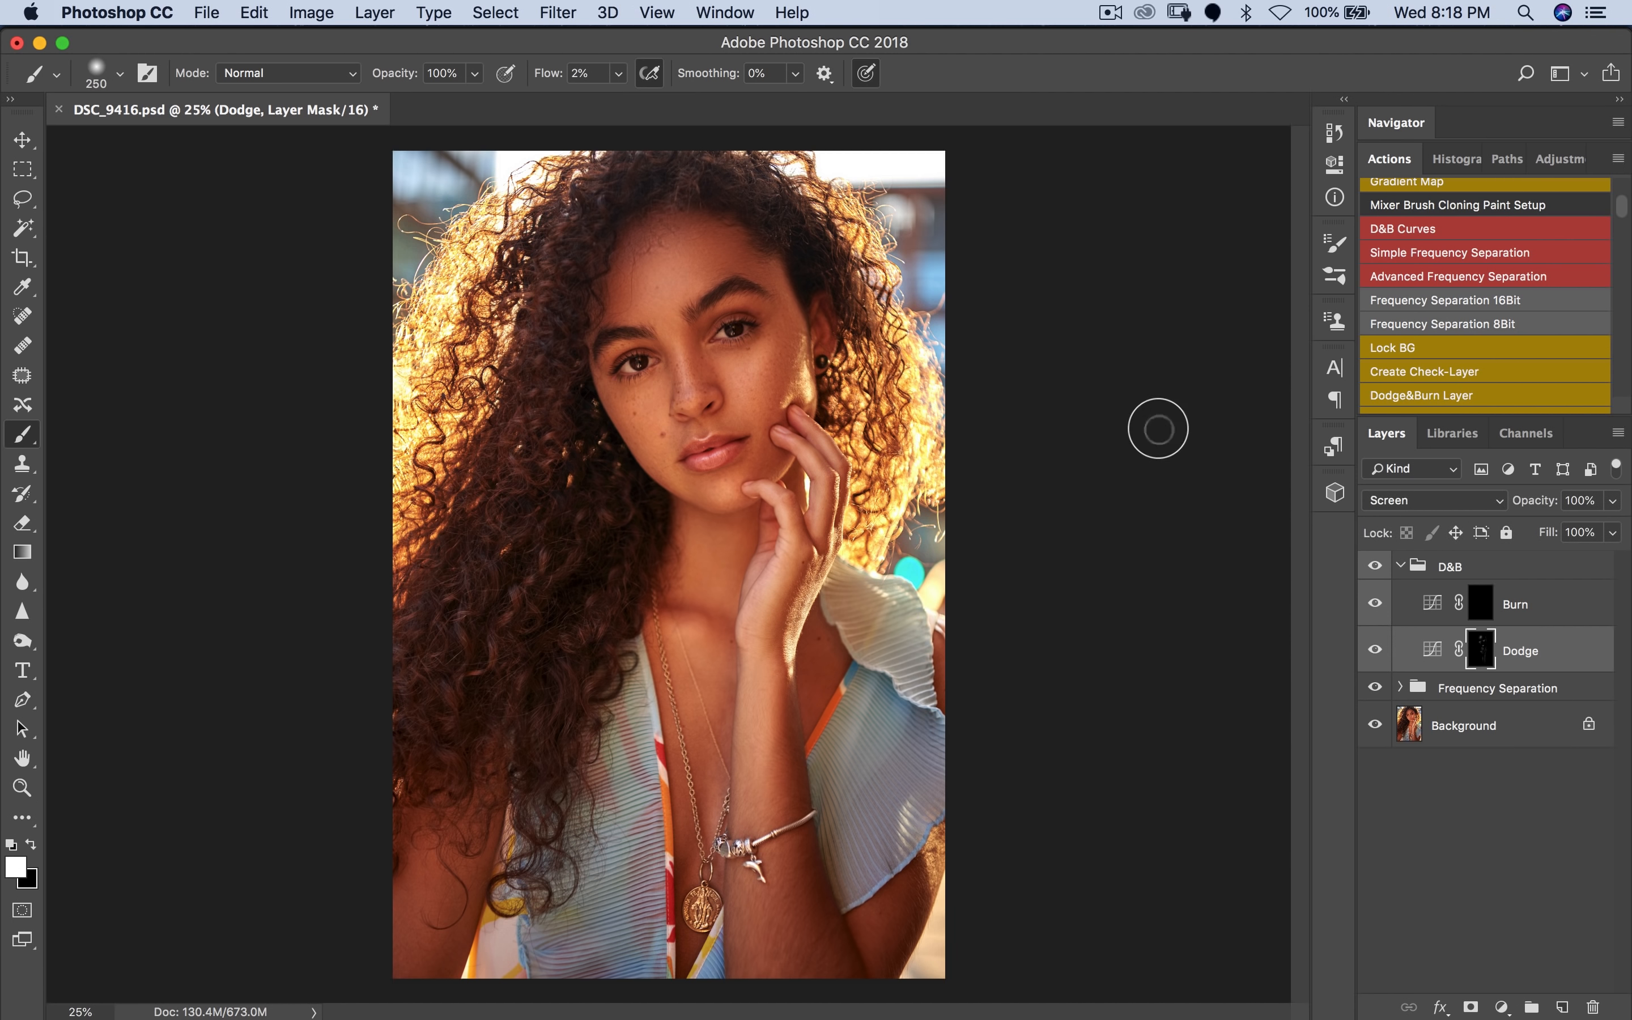
# Step: Switch the Dodge layer's visibility off and on repeatedly to judge the brightened highlights, leaving it visible
pyautogui.click(1373, 649)
pyautogui.click(1375, 651)
pyautogui.click(1375, 652)
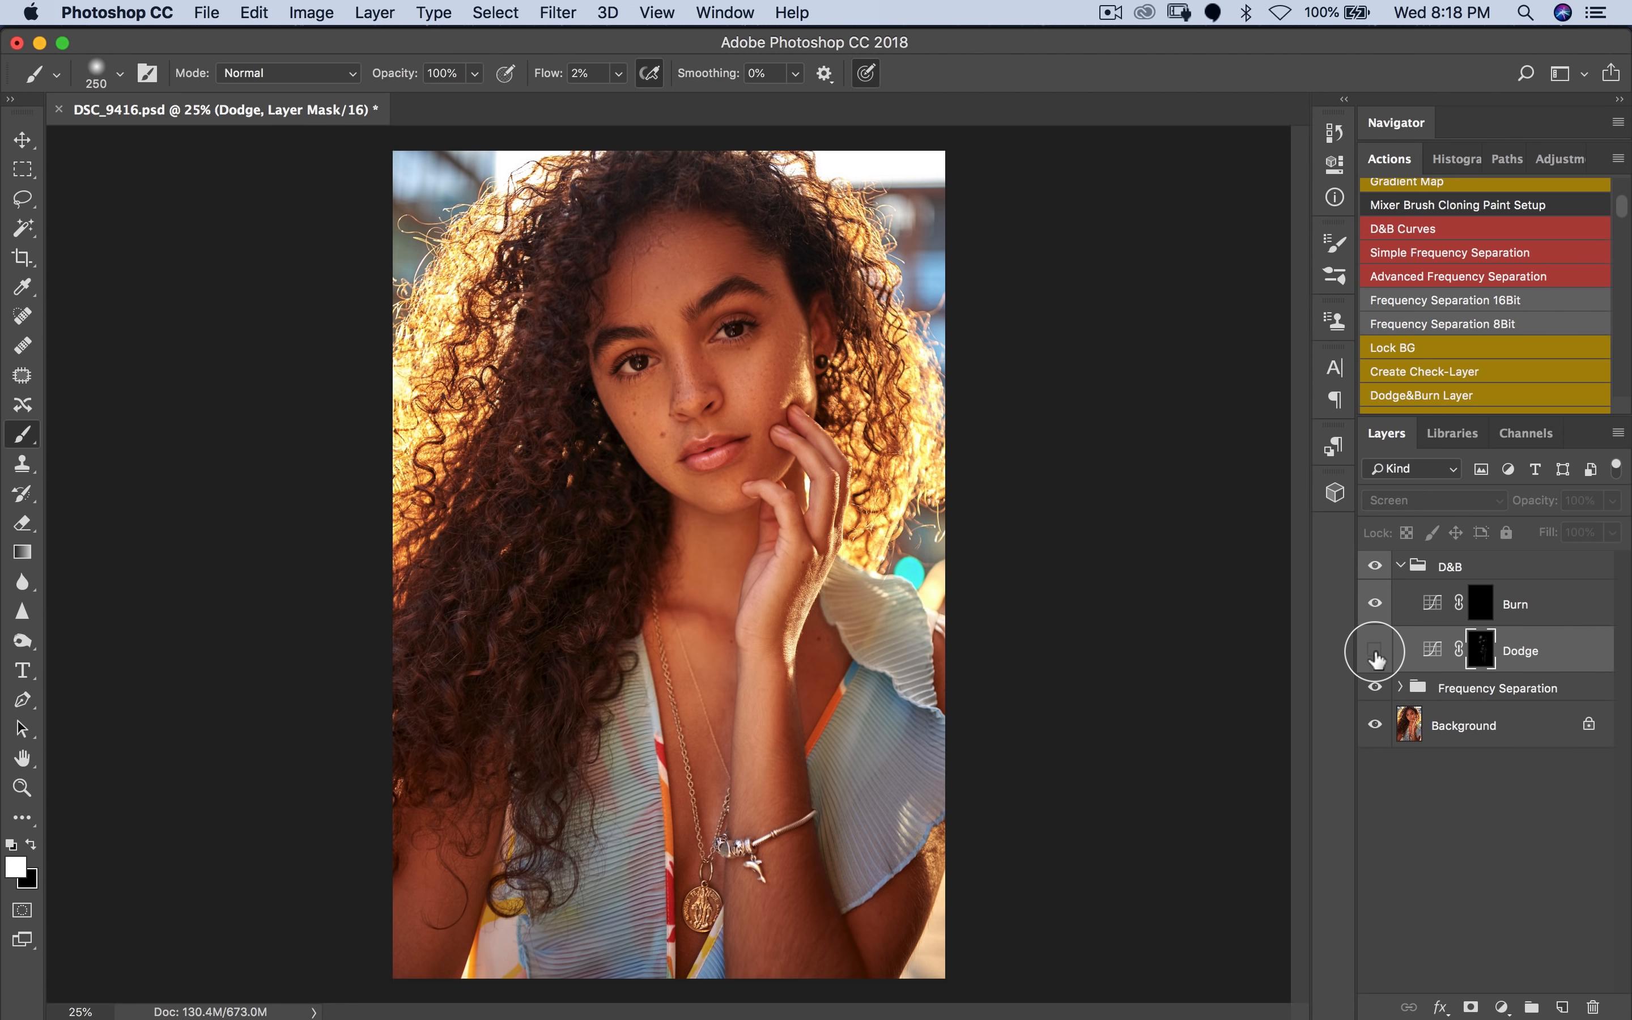
pyautogui.click(1376, 652)
pyautogui.click(1376, 651)
pyautogui.click(1376, 652)
pyautogui.click(1376, 652)
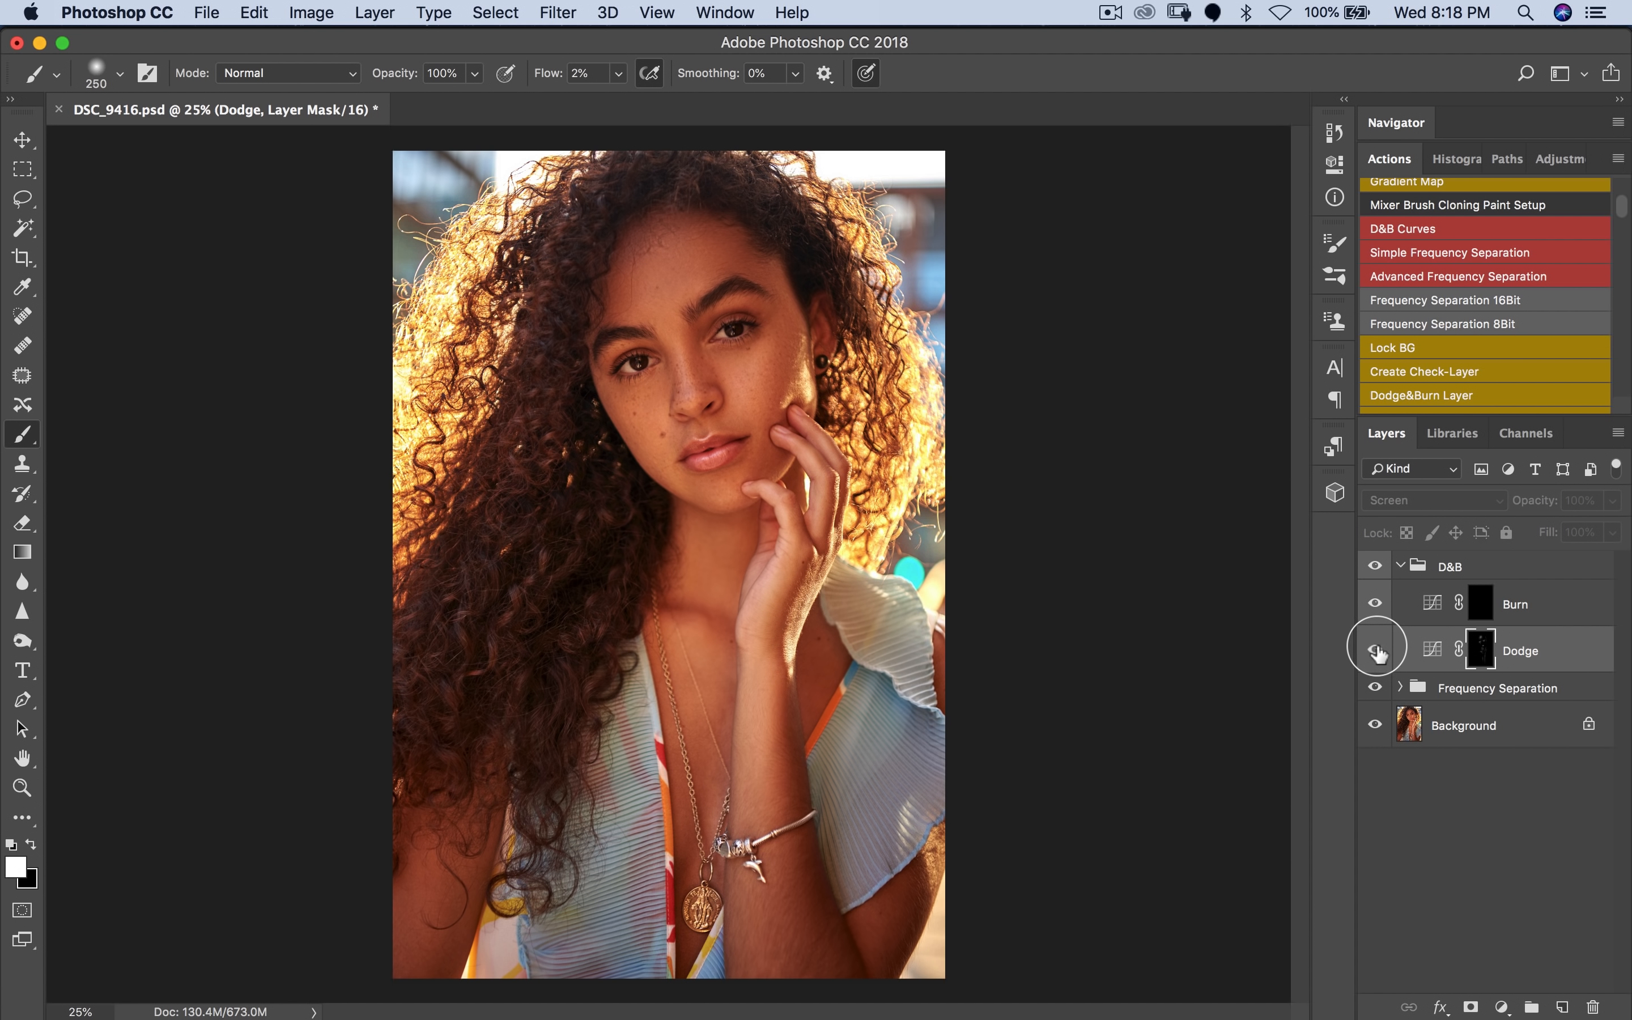
pyautogui.click(1375, 652)
pyautogui.press('z')
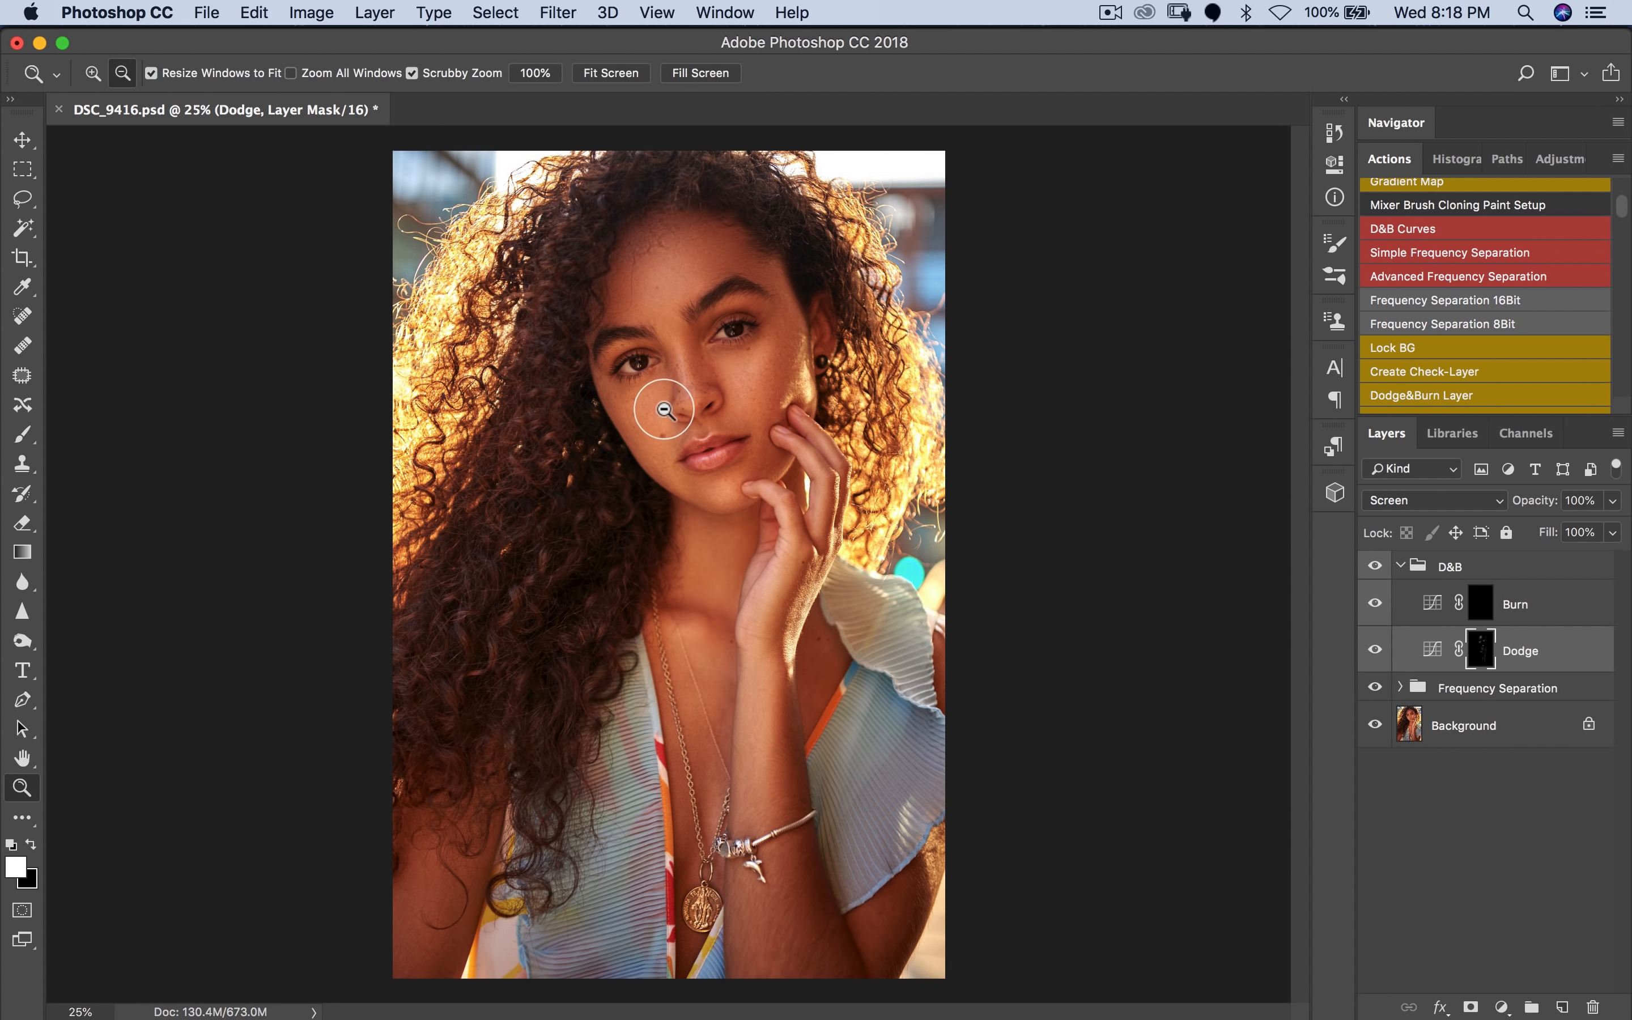
# Step: Brighten the lower lip's highlights on the Dodge mask with a small brush of about 20 pixels
pyautogui.click(669, 411)
pyautogui.click(660, 427)
pyautogui.click(775, 469)
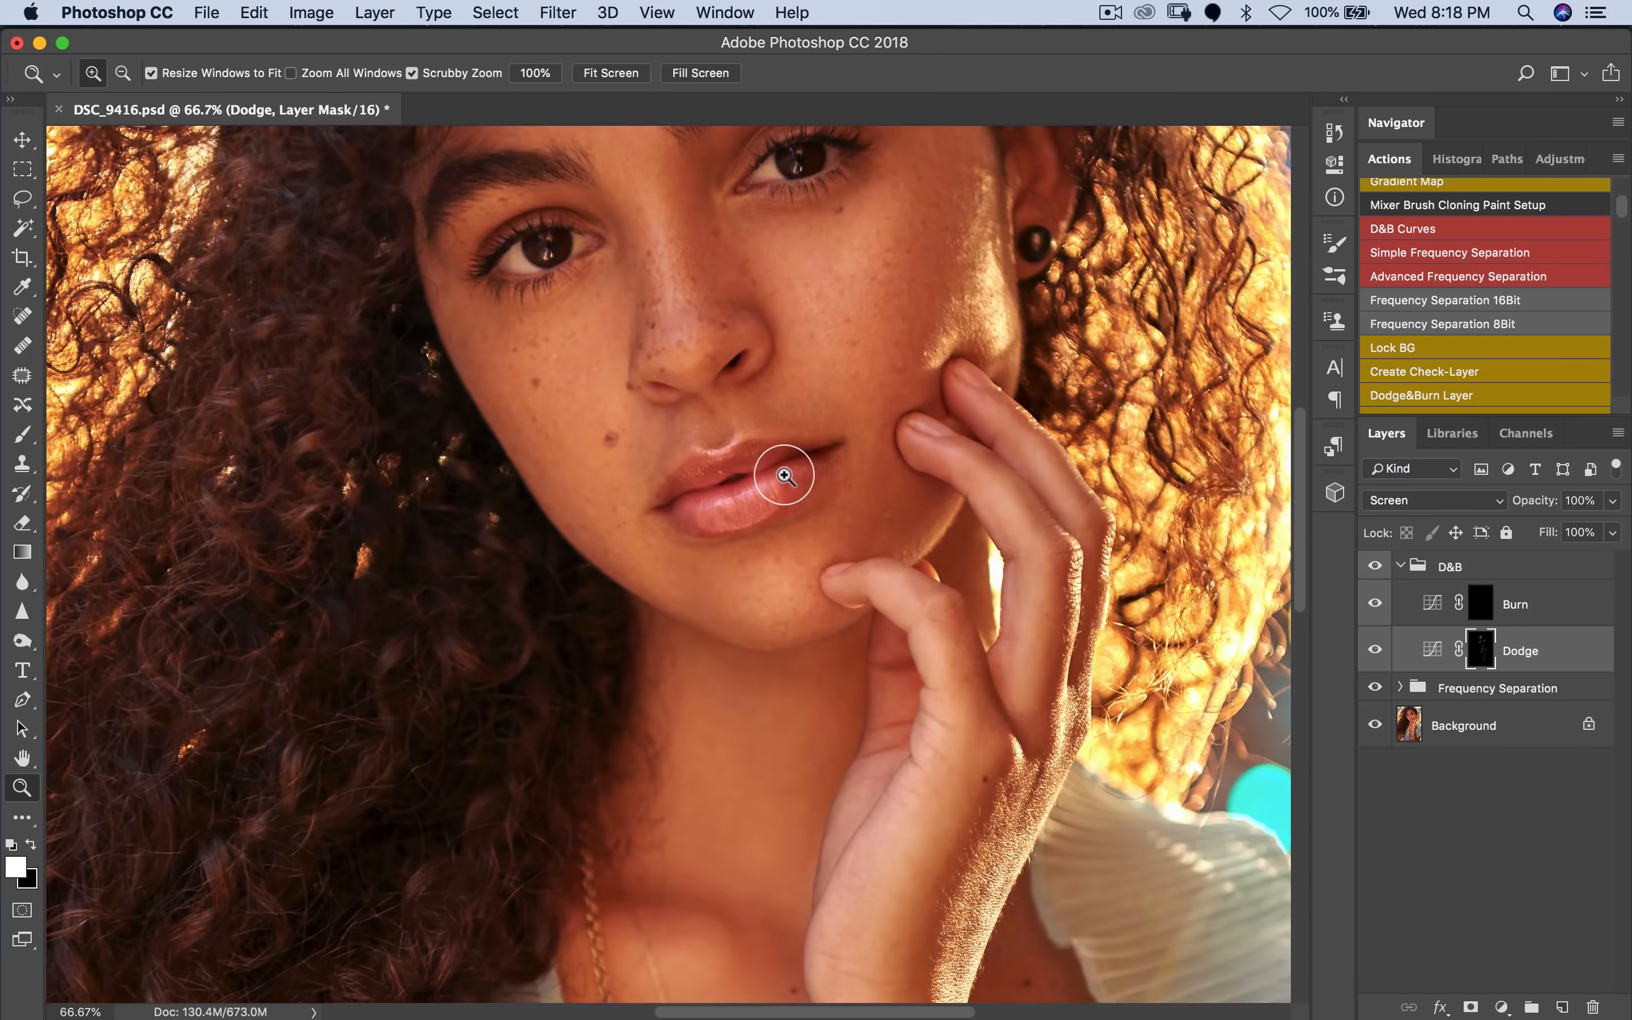
pyautogui.click(781, 465)
pyautogui.press('b')
pyautogui.press('[')
pyautogui.press('[')
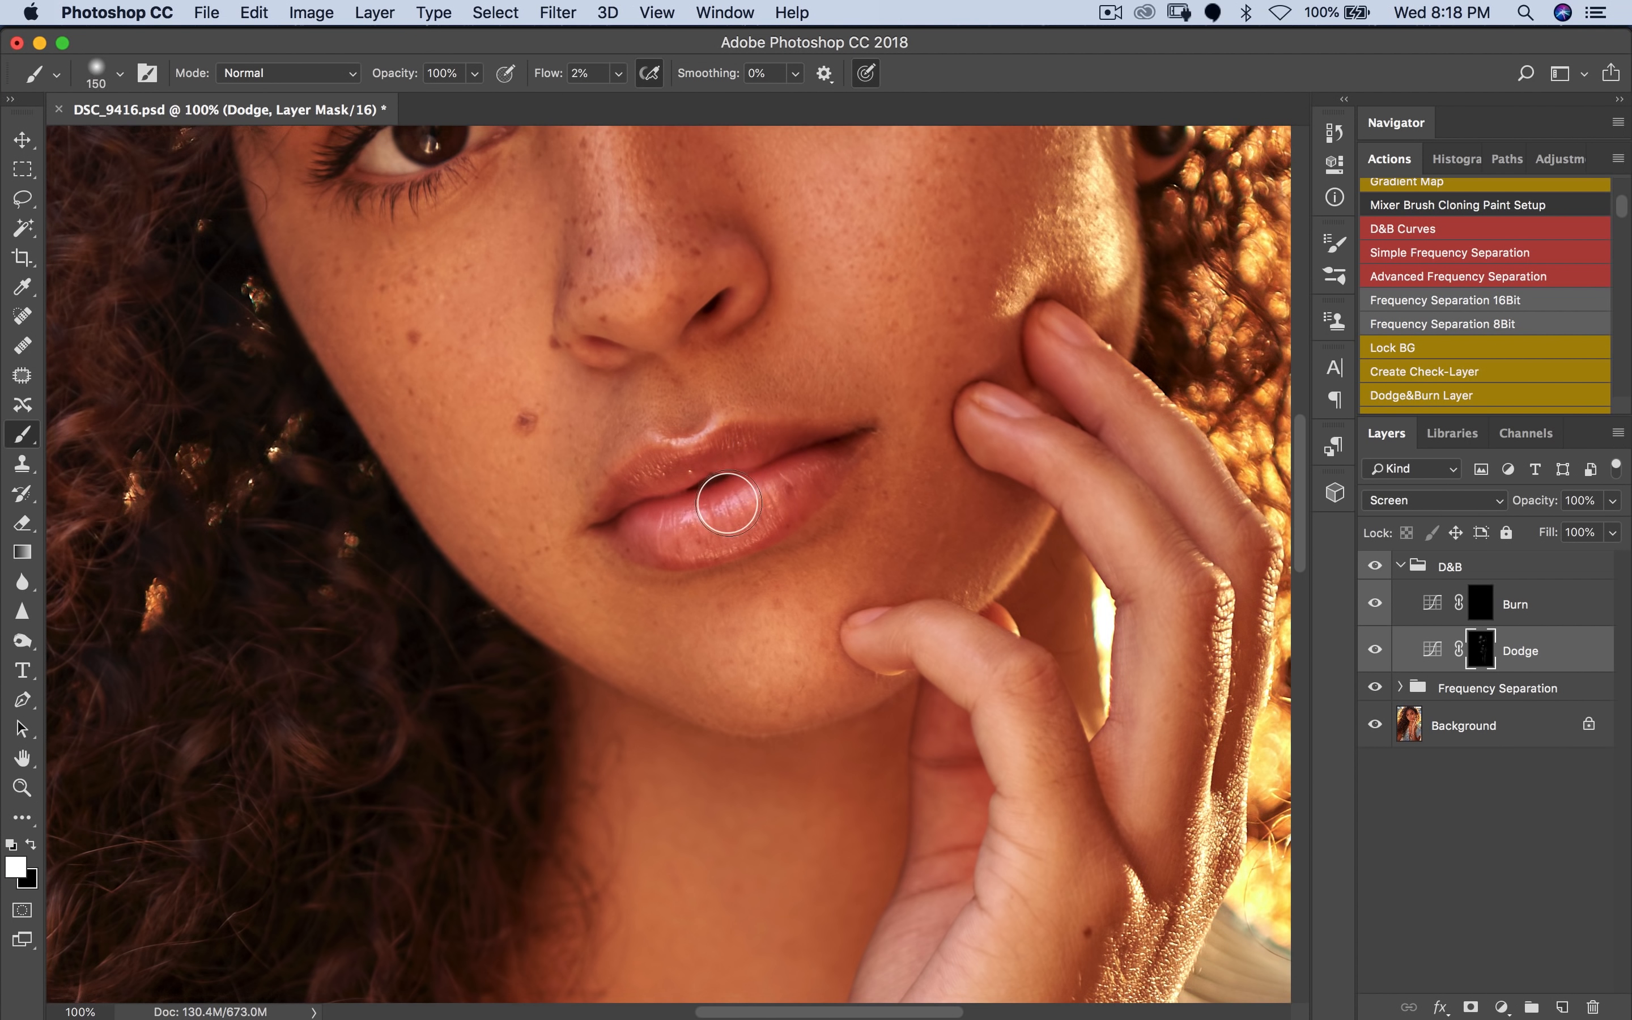
pyautogui.press('[')
pyautogui.press('[')
pyautogui.press('[')
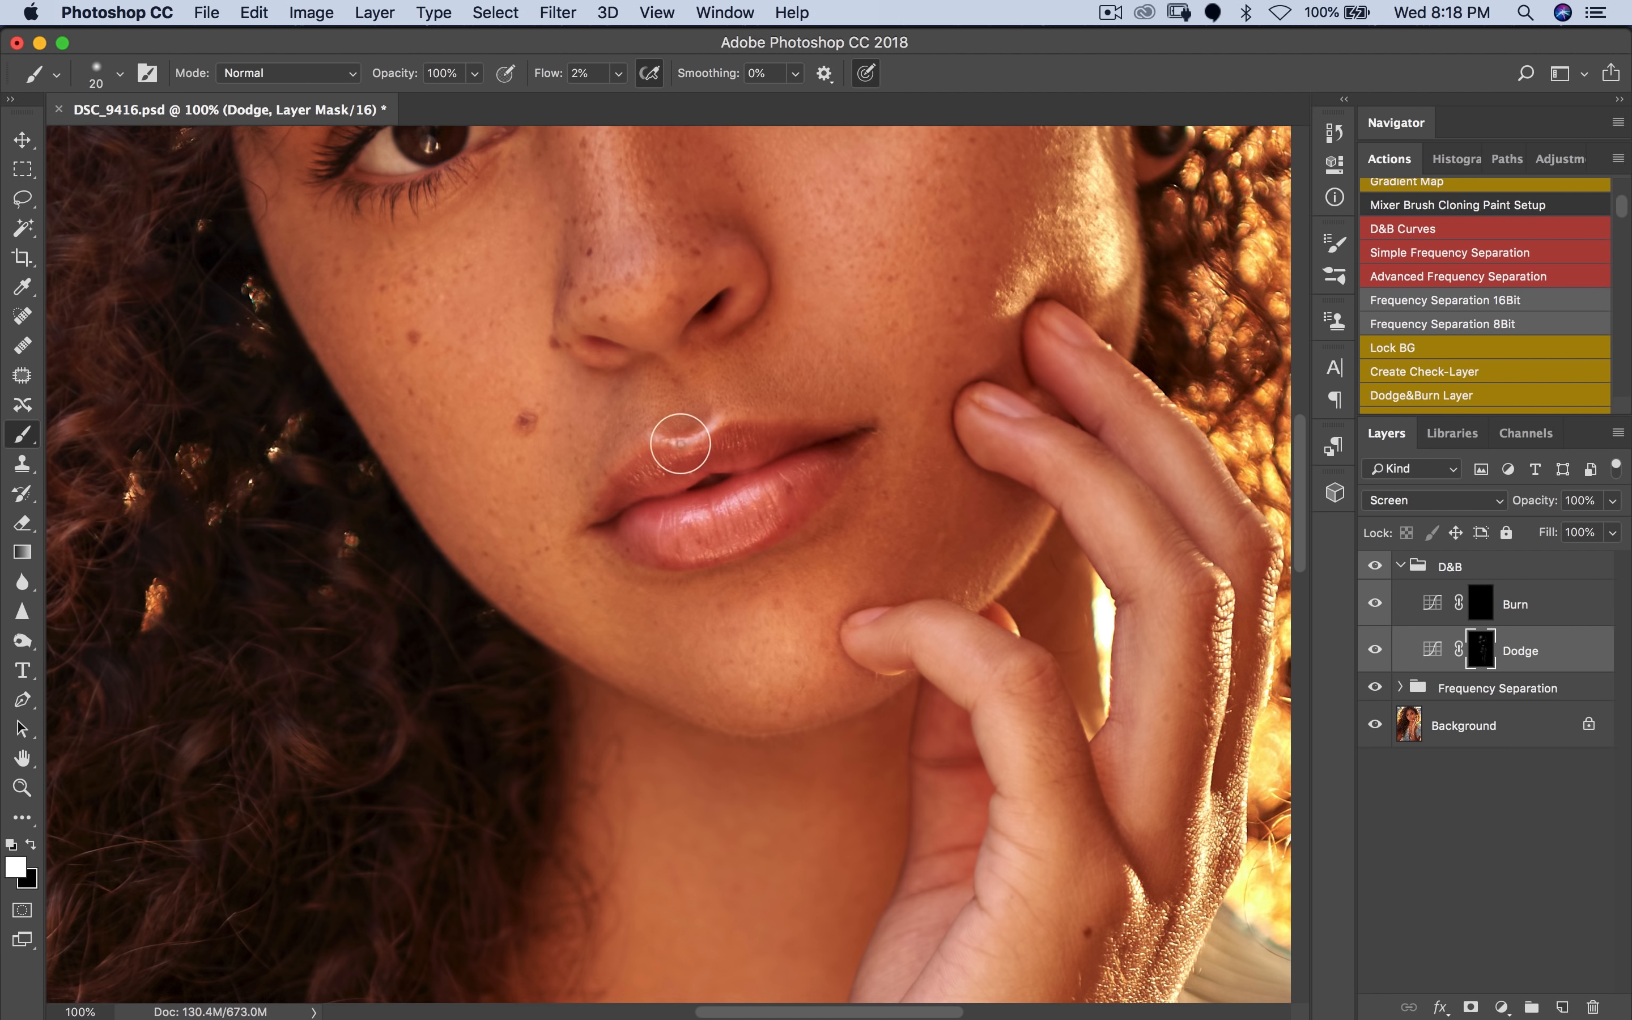
# Step: Dodge the upper lip's edge and the area below the nose with a 25 to 45-pixel brush
pyautogui.press(']')
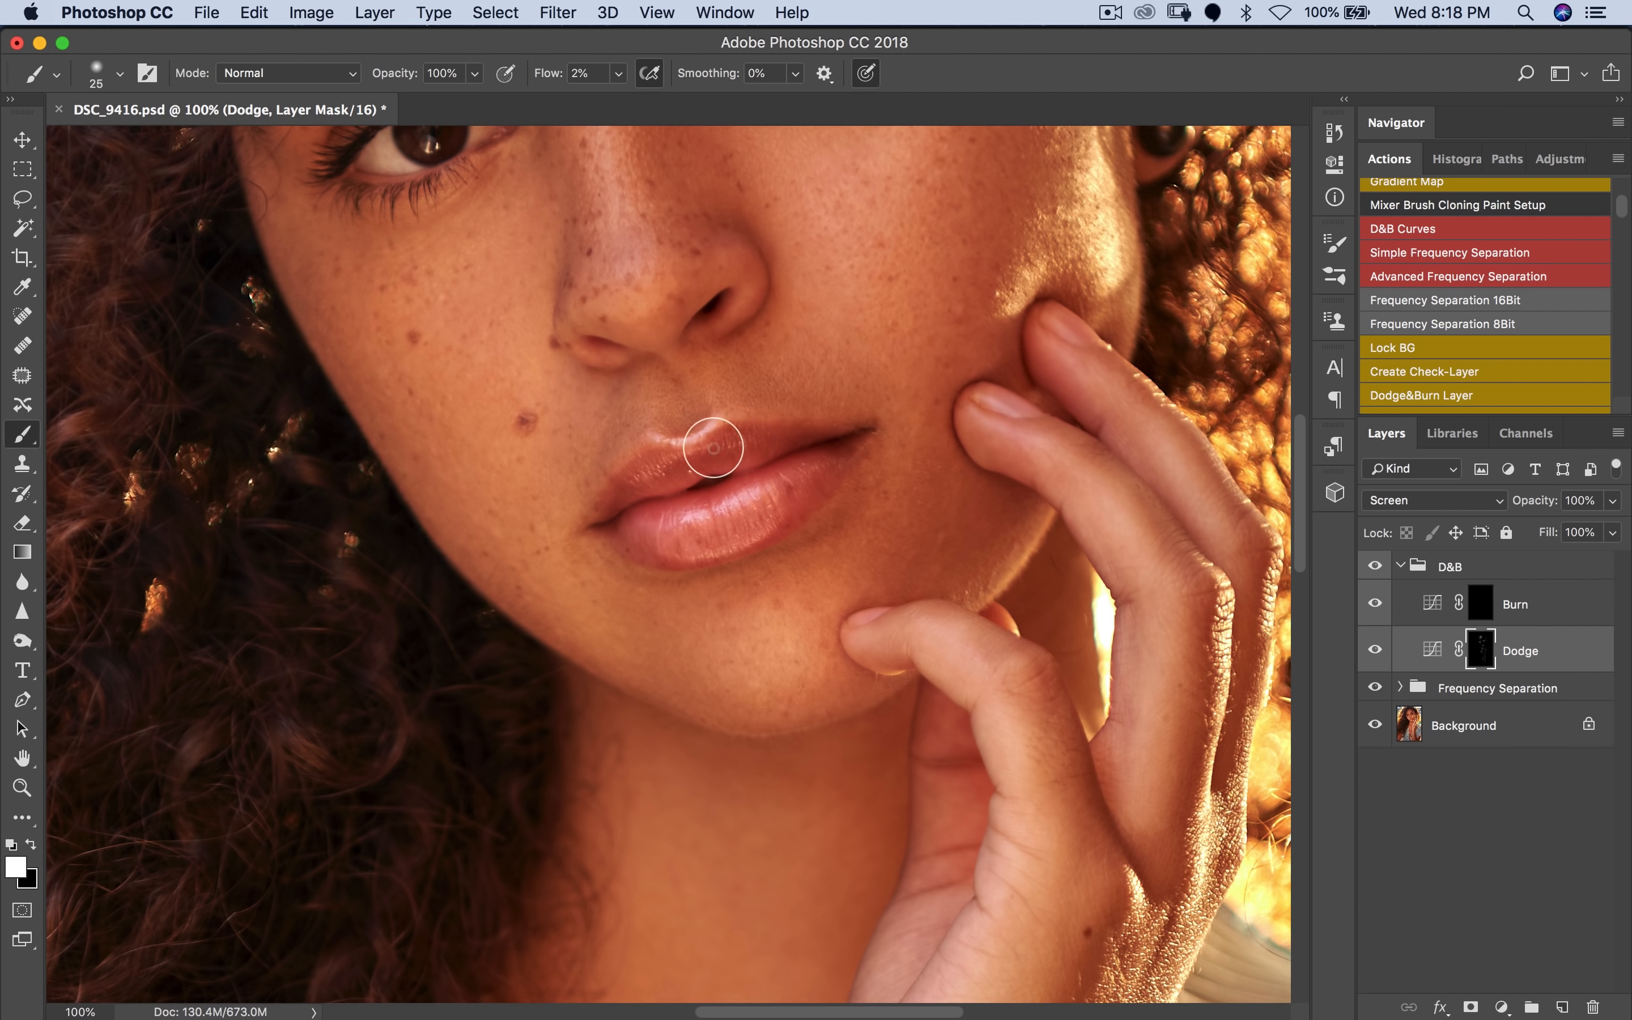
pyautogui.press(']')
pyautogui.press(']')
pyautogui.press(']')
pyautogui.press(']')
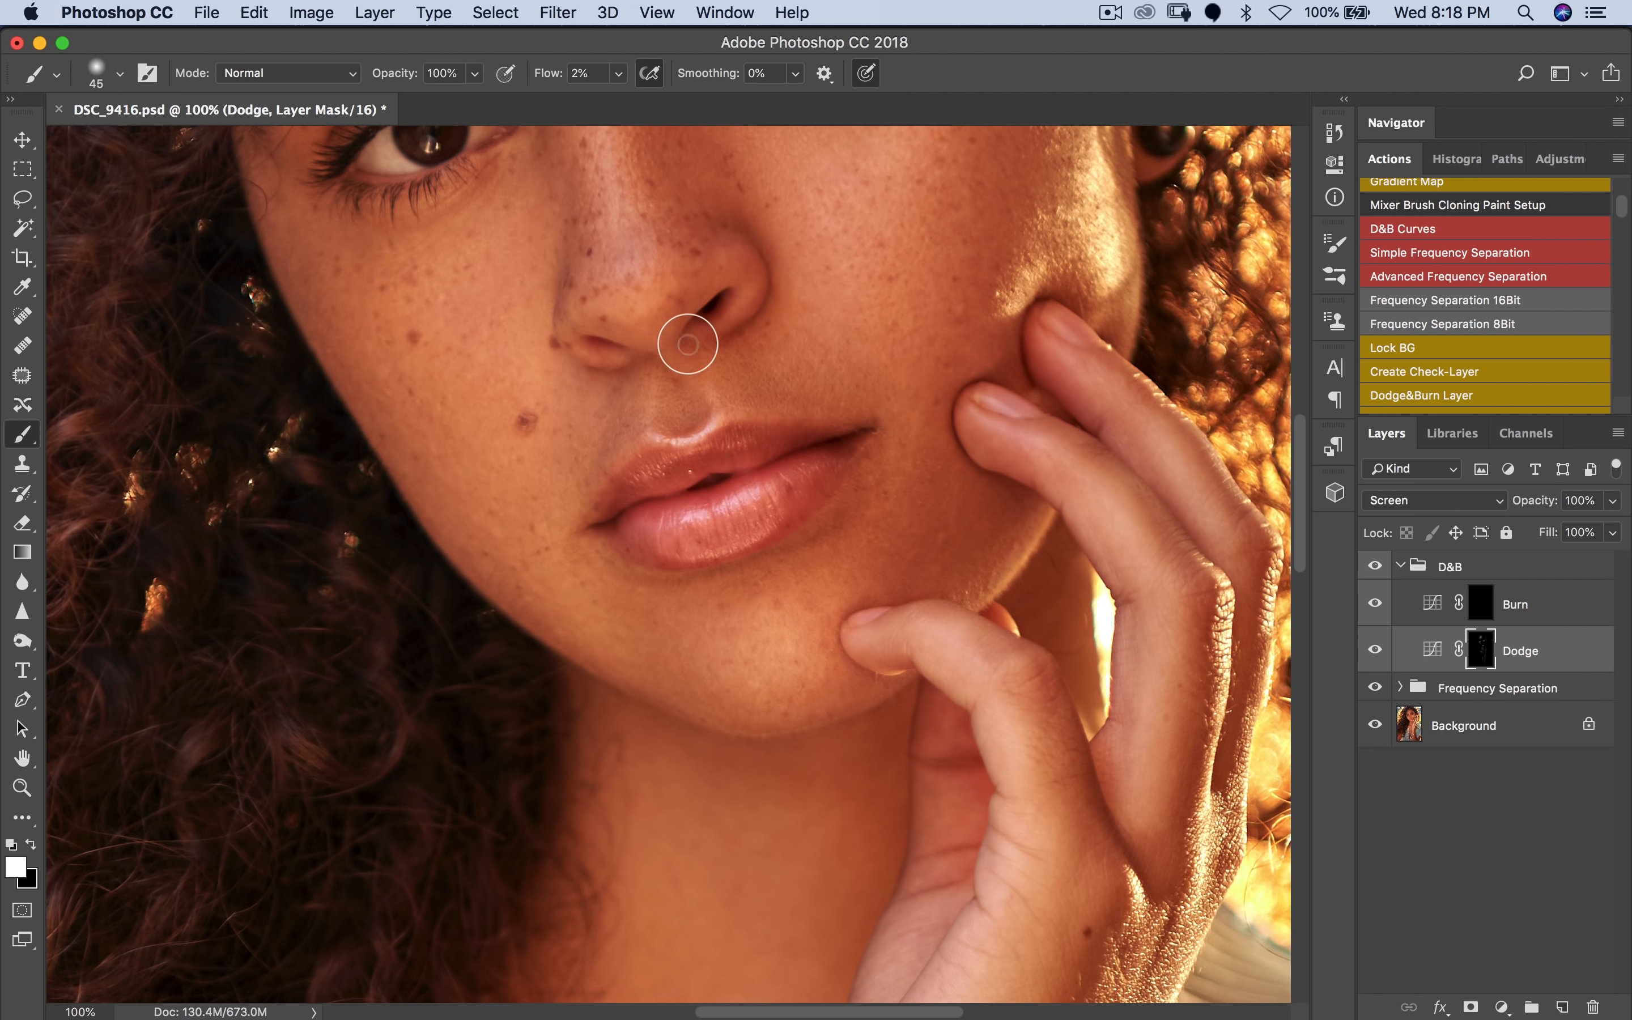
# Step: Dodge the whites and irises of both eyes with a 45 to 50-pixel brush
pyautogui.scroll(5, 702, 339)
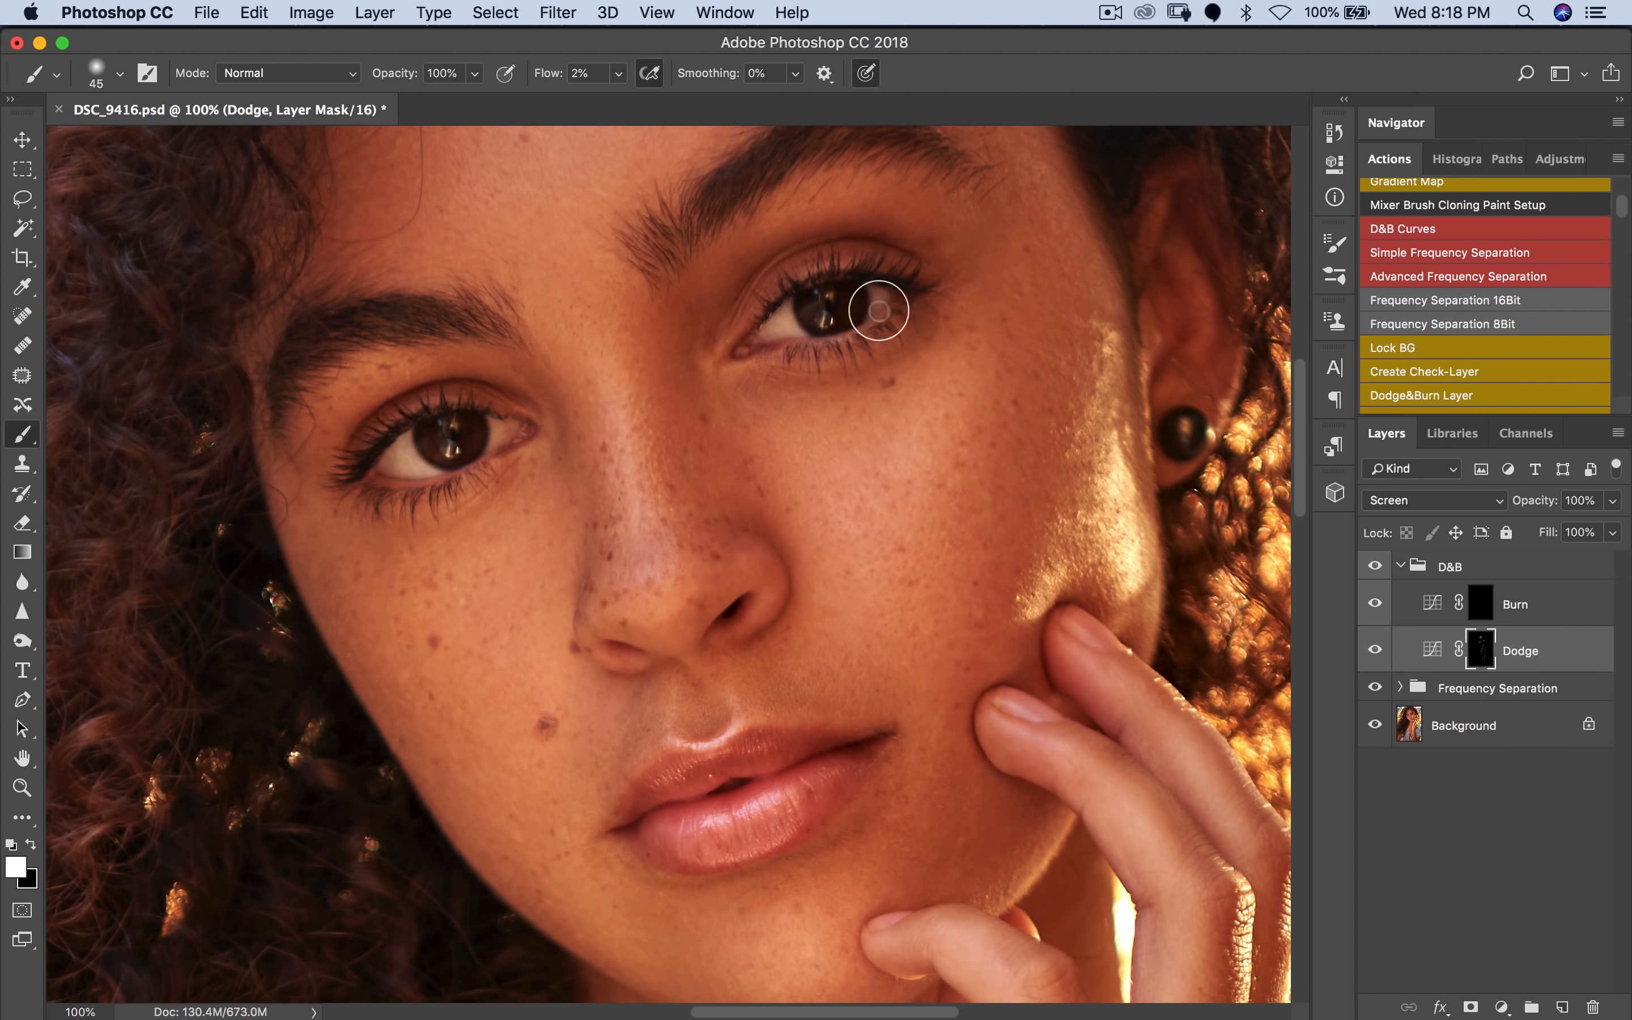
pyautogui.moveTo(842, 315)
pyautogui.mouseDown()
pyautogui.moveTo(823, 304)
pyautogui.moveTo(859, 303)
pyautogui.mouseUp()
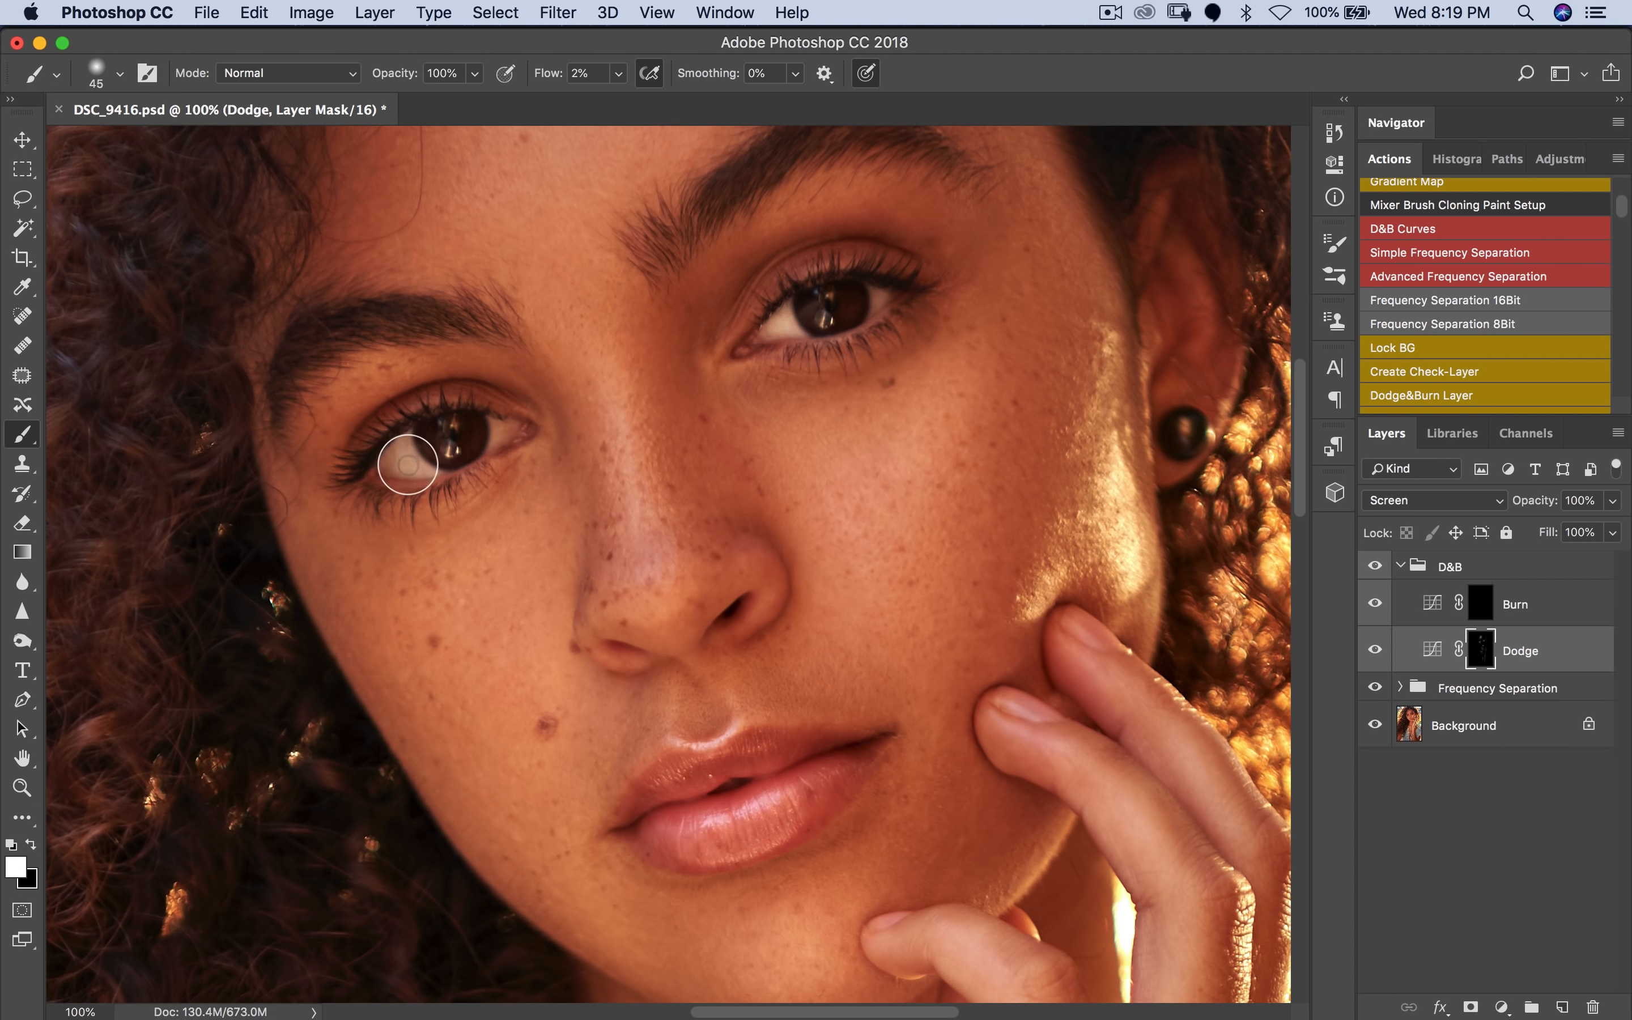
pyautogui.press(']')
pyautogui.moveTo(400, 466); pyautogui.dragTo(424, 459)
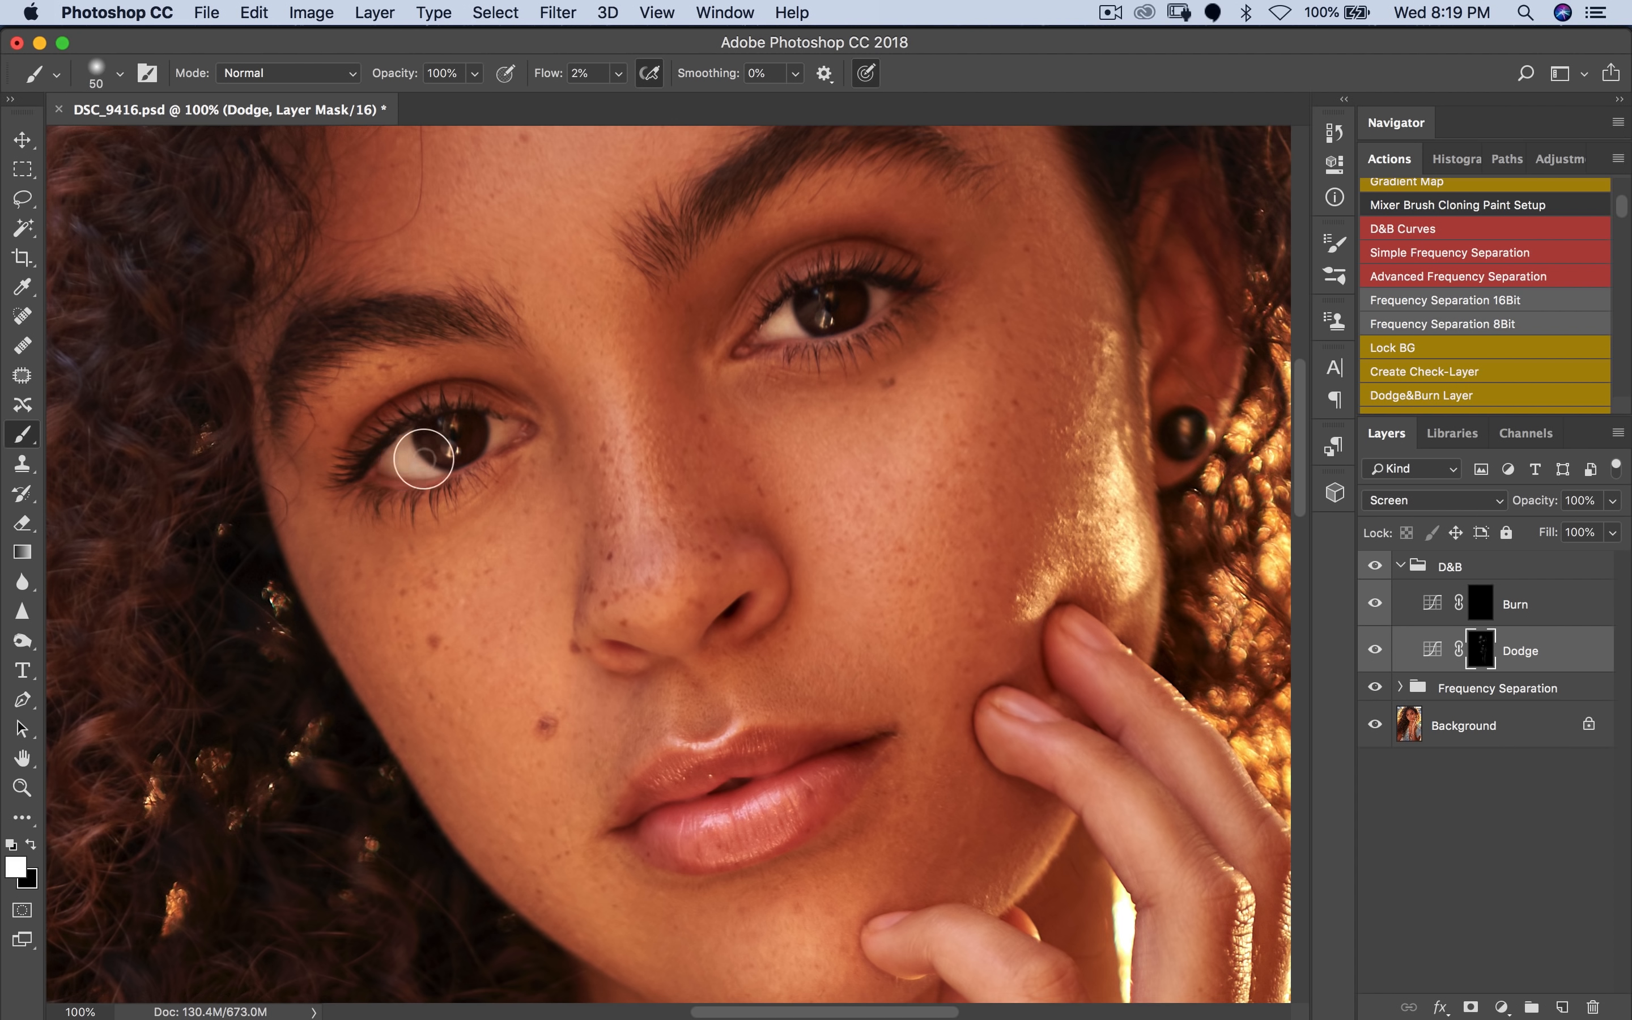
pyautogui.press('[')
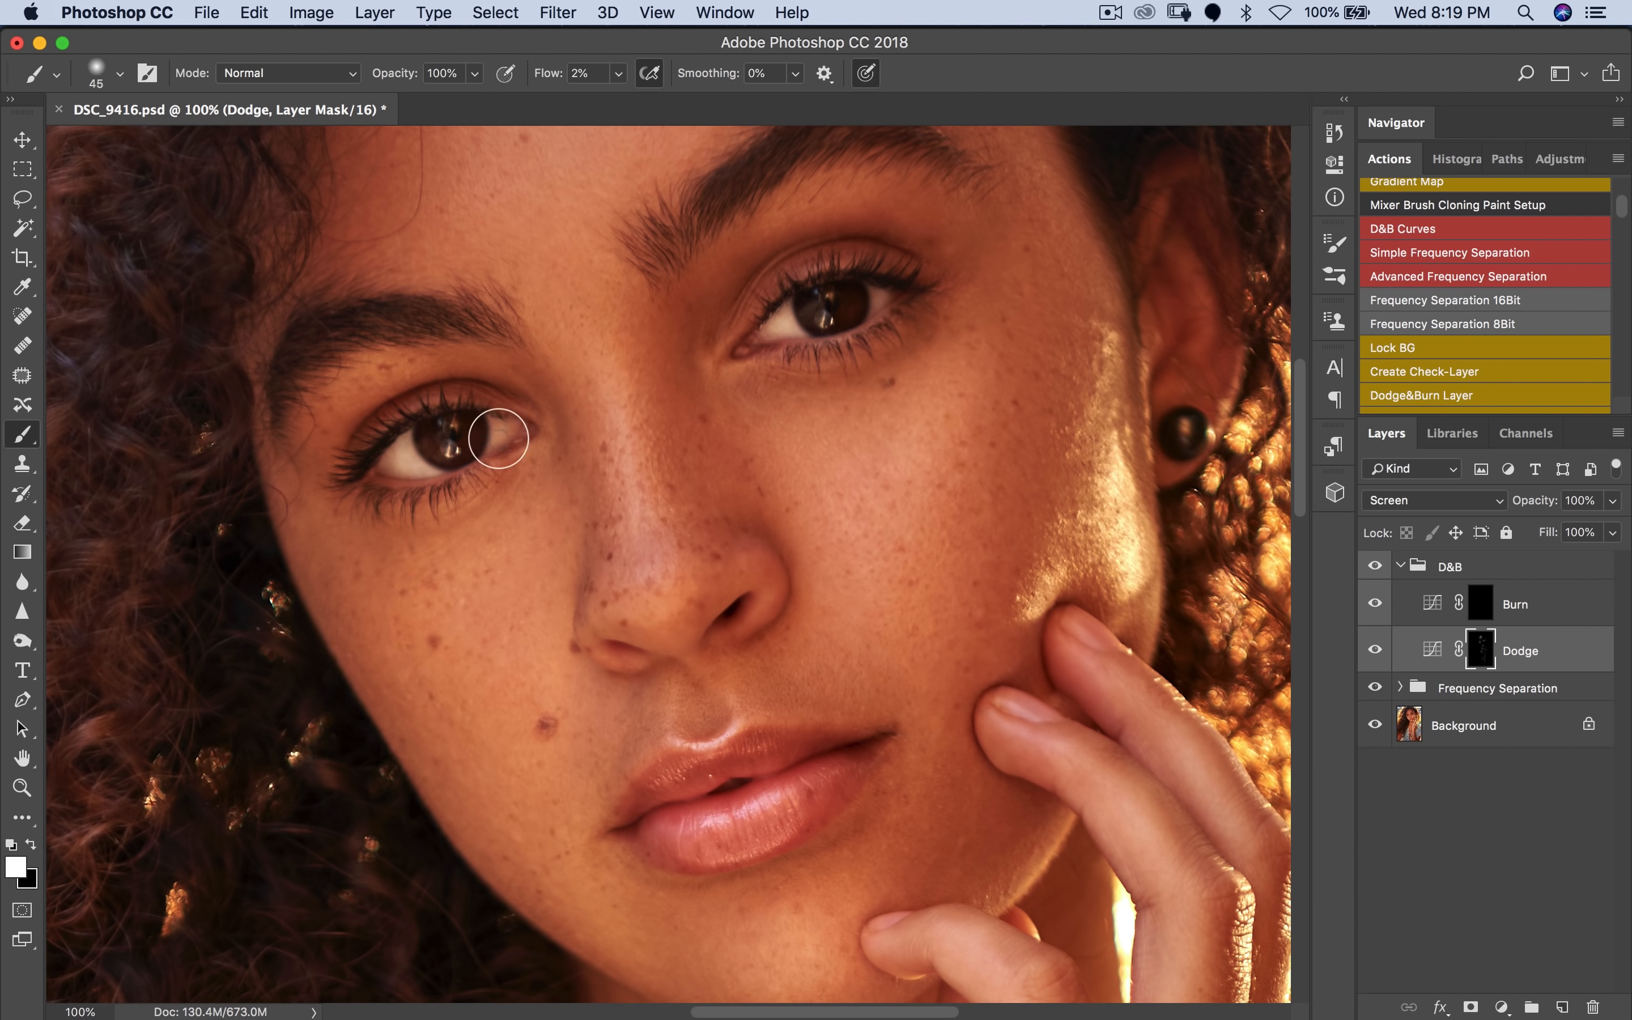
pyautogui.press(']')
pyautogui.press(']')
pyautogui.press(']')
# Step: Review the dodged eyes and lips in the context of the whole portrait
pyautogui.press('z')
pyautogui.keyDown('alt'); pyautogui.click(808, 416); pyautogui.keyUp('alt')
pyautogui.keyDown('alt'); pyautogui.click(809, 416); pyautogui.keyUp('alt')
pyautogui.keyDown('alt'); pyautogui.click(848, 544); pyautogui.keyUp('alt')
pyautogui.click(859, 540)
pyautogui.click(552, 549)
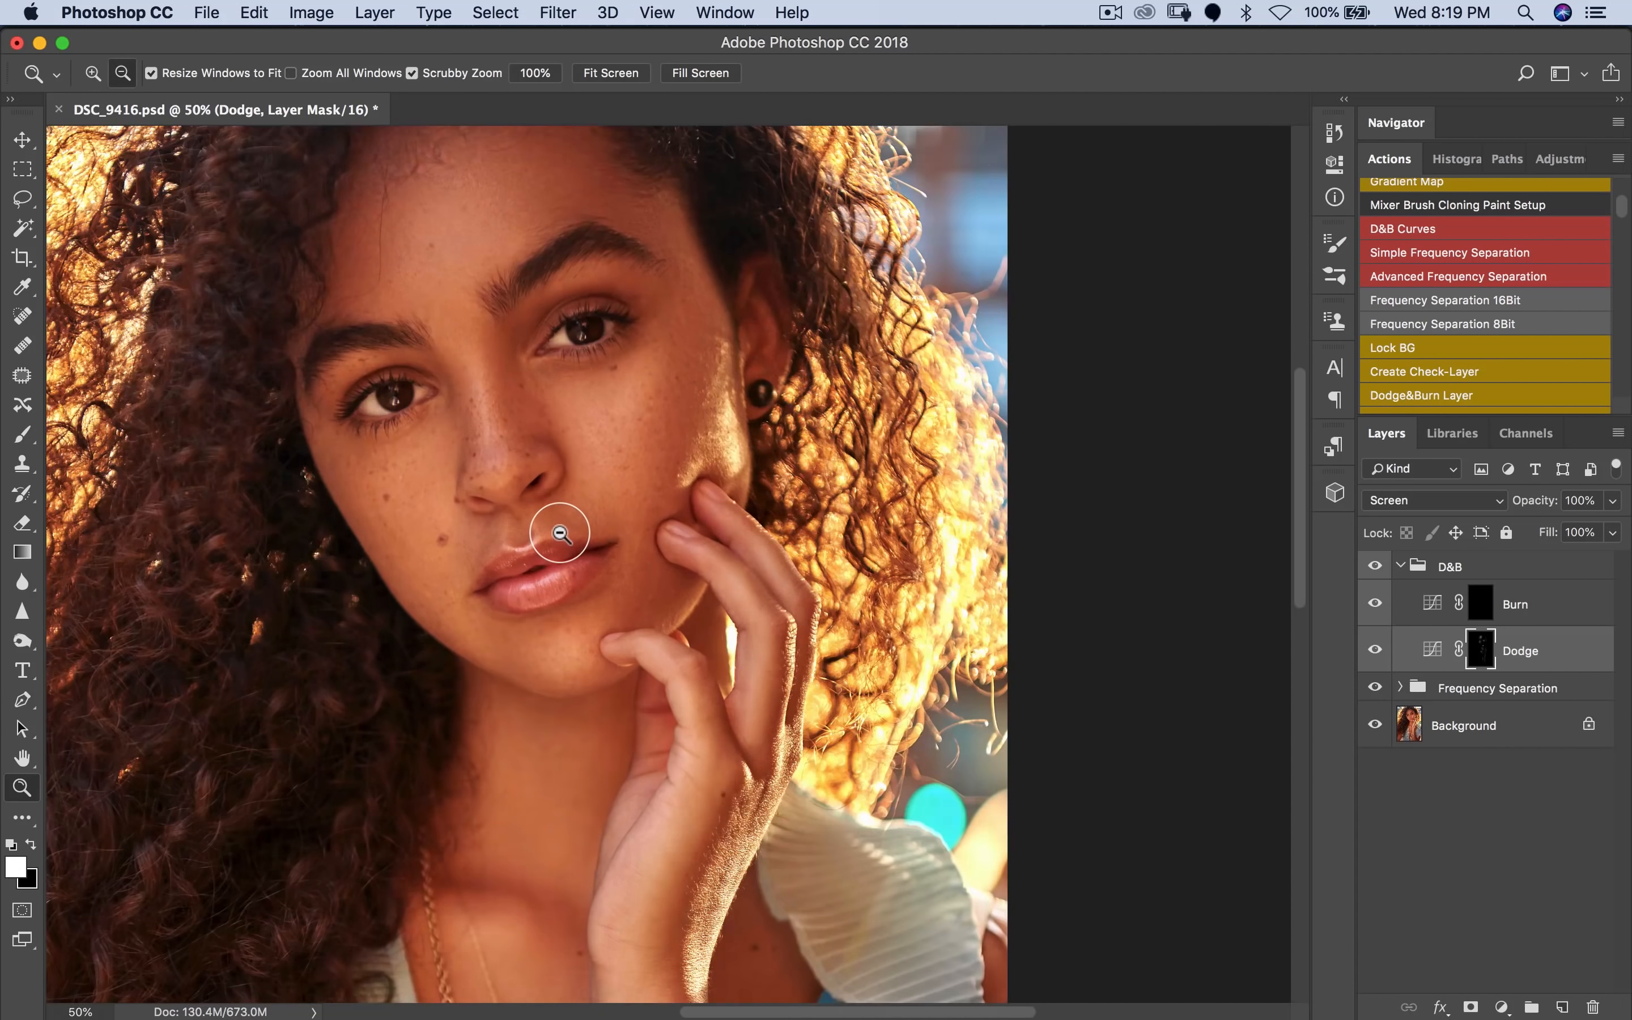
pyautogui.keyDown('alt'); pyautogui.click(564, 532); pyautogui.keyUp('alt')
pyautogui.keyDown('alt'); pyautogui.click(570, 530); pyautogui.keyUp('alt')
pyautogui.keyDown('alt'); pyautogui.click(570, 530); pyautogui.keyUp('alt')
pyautogui.click(674, 606)
# Step: Darken the forehead along the hairline by painting on the Burn layer's mask with a brush of about 400 pixels
pyautogui.press('b')
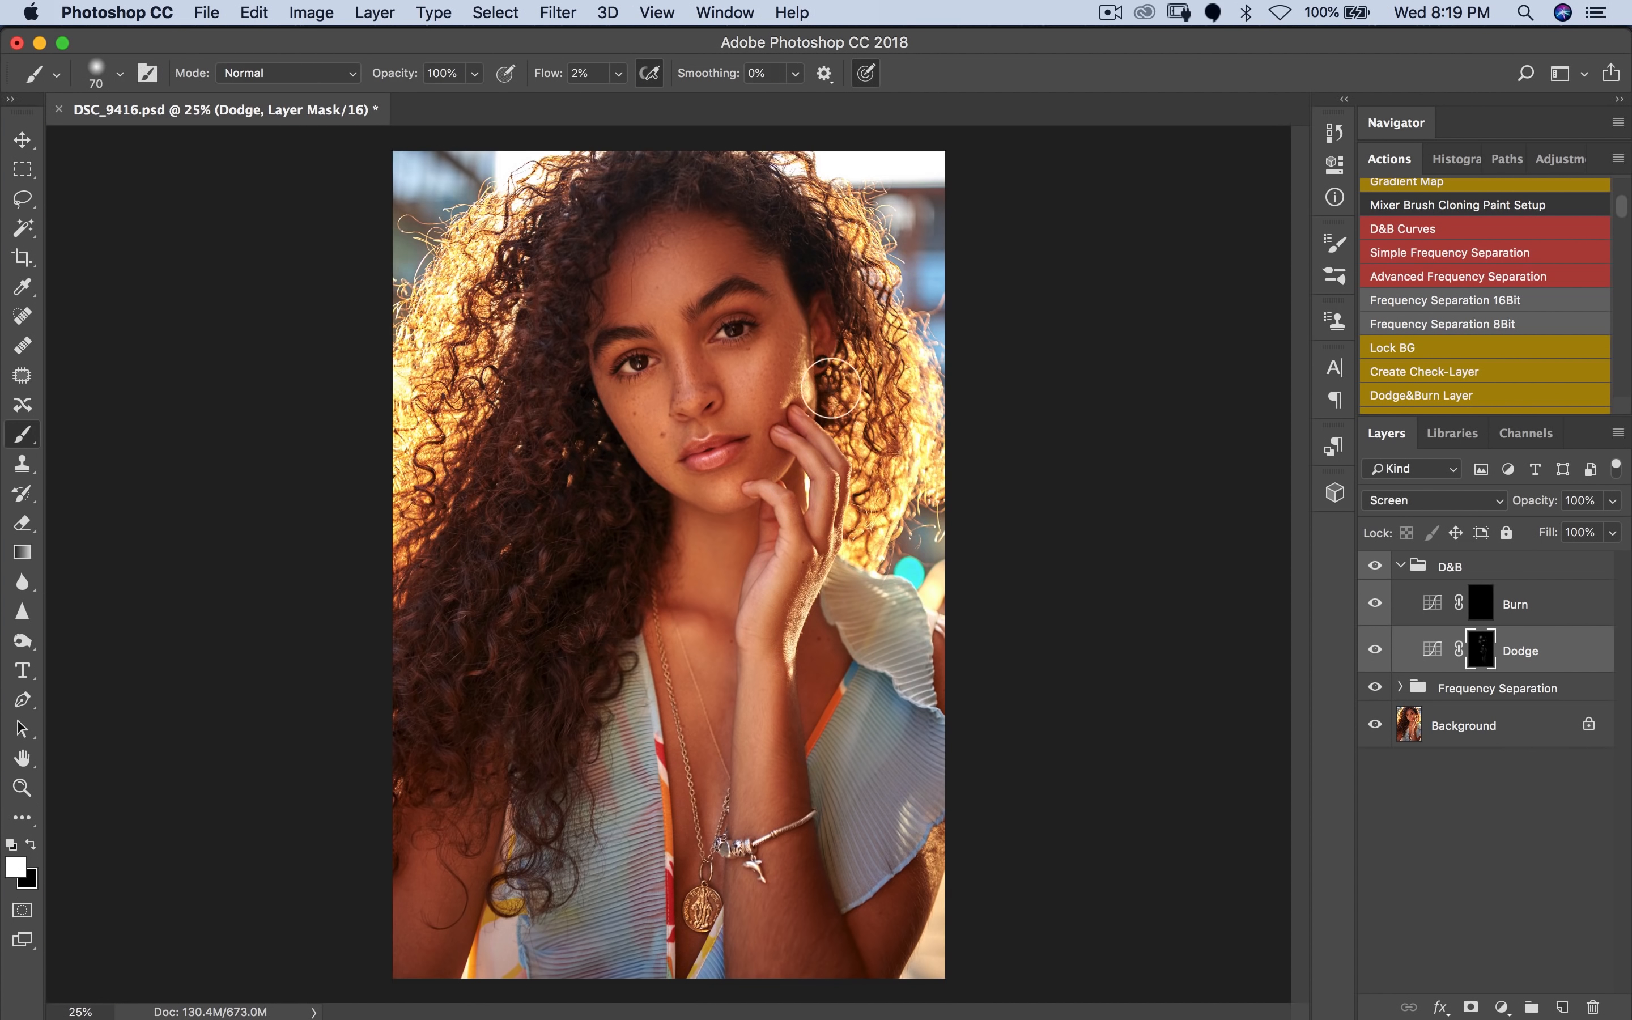
pyautogui.click(1476, 607)
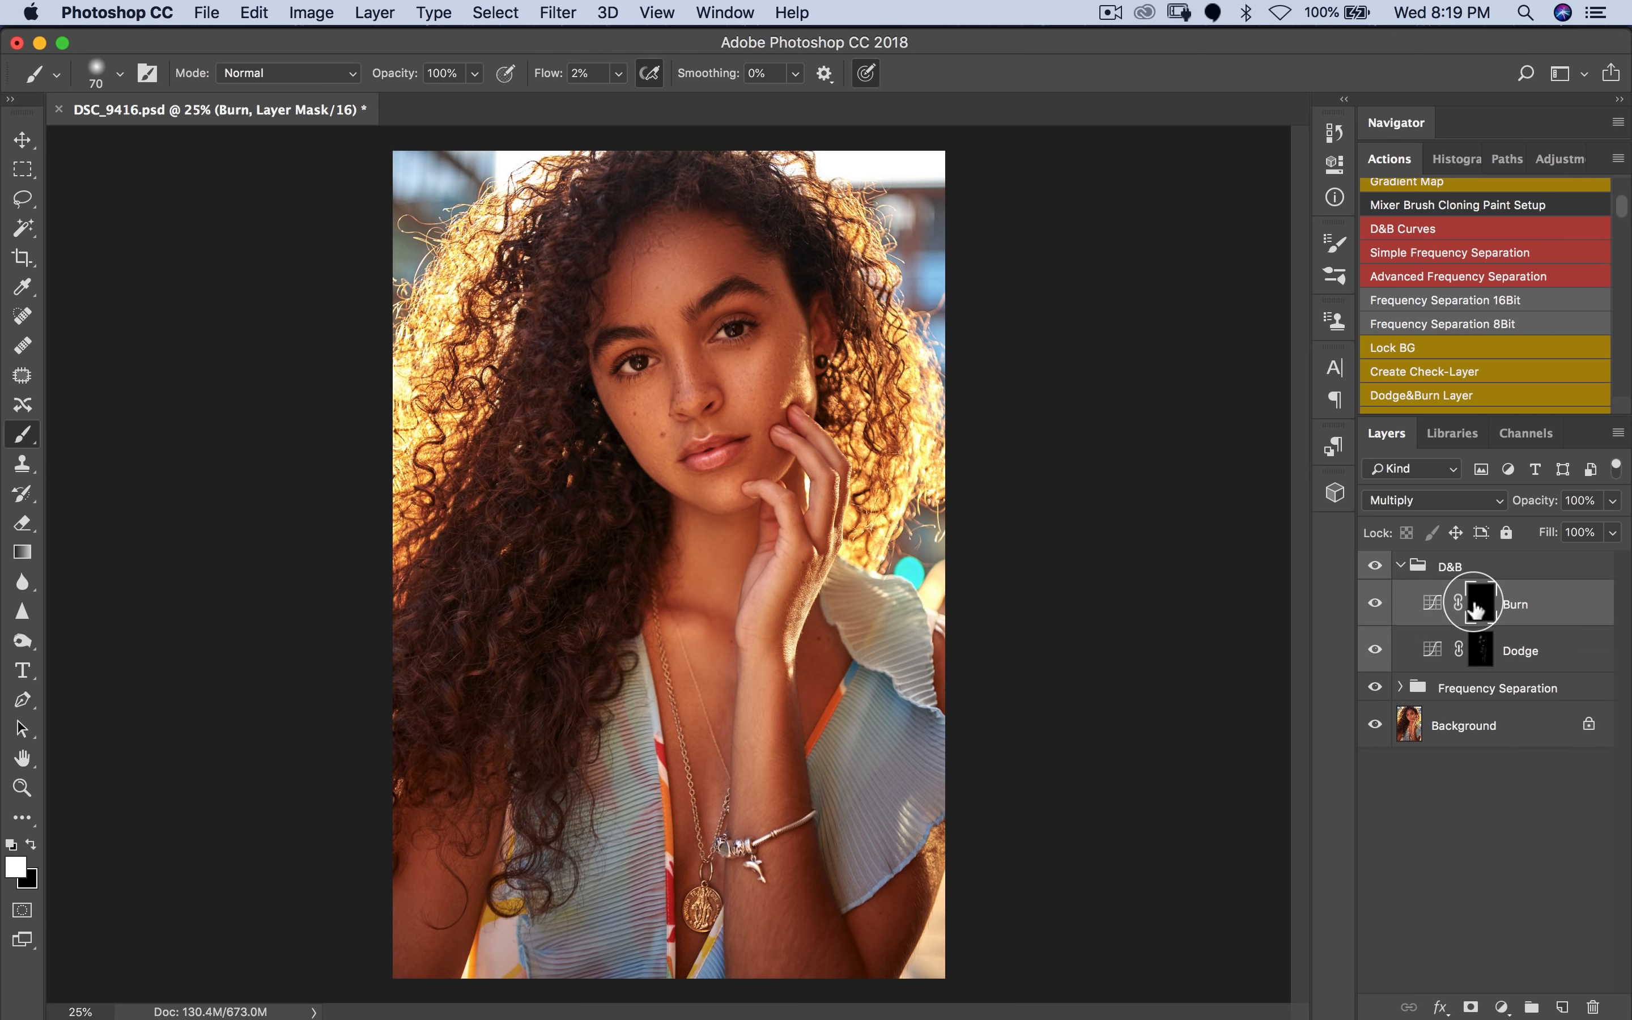
pyautogui.press(']')
pyautogui.press(']')
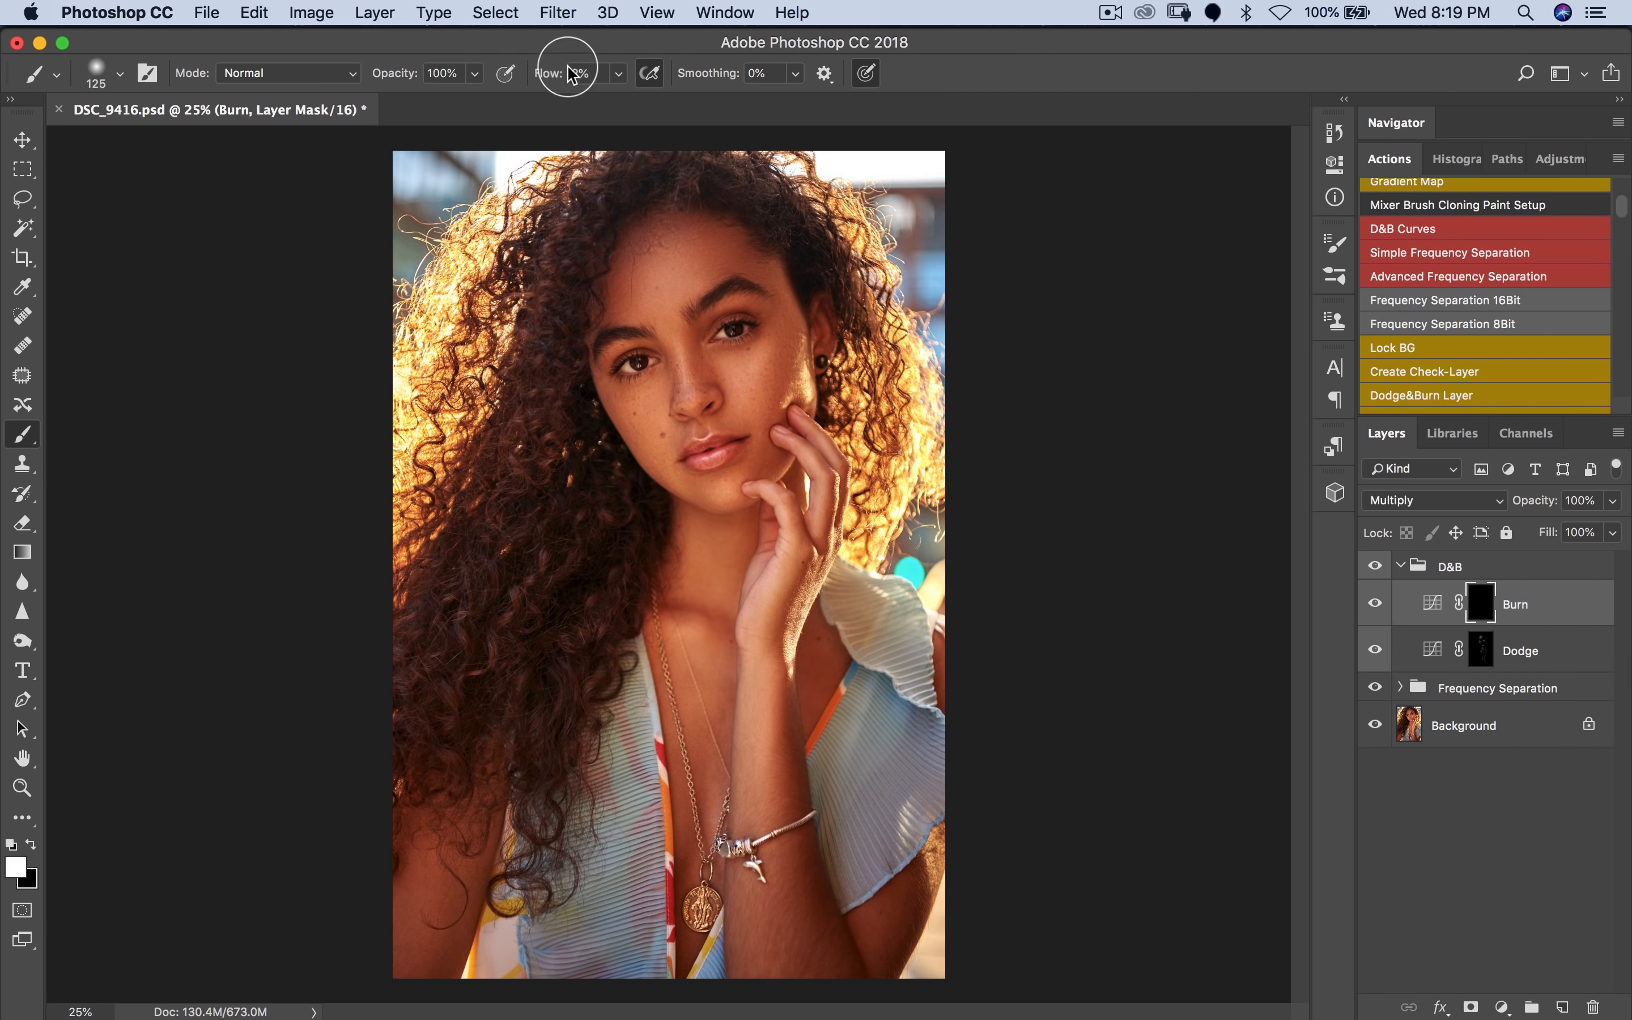
pyautogui.moveTo(622, 296)
pyautogui.mouseDown()
pyautogui.moveTo(620, 249)
pyautogui.moveTo(626, 319)
pyautogui.moveTo(653, 241)
pyautogui.moveTo(728, 247)
pyautogui.mouseUp()
pyautogui.press(']')
pyautogui.press(']')
pyautogui.press('[')
pyautogui.press('[')
pyautogui.press('[')
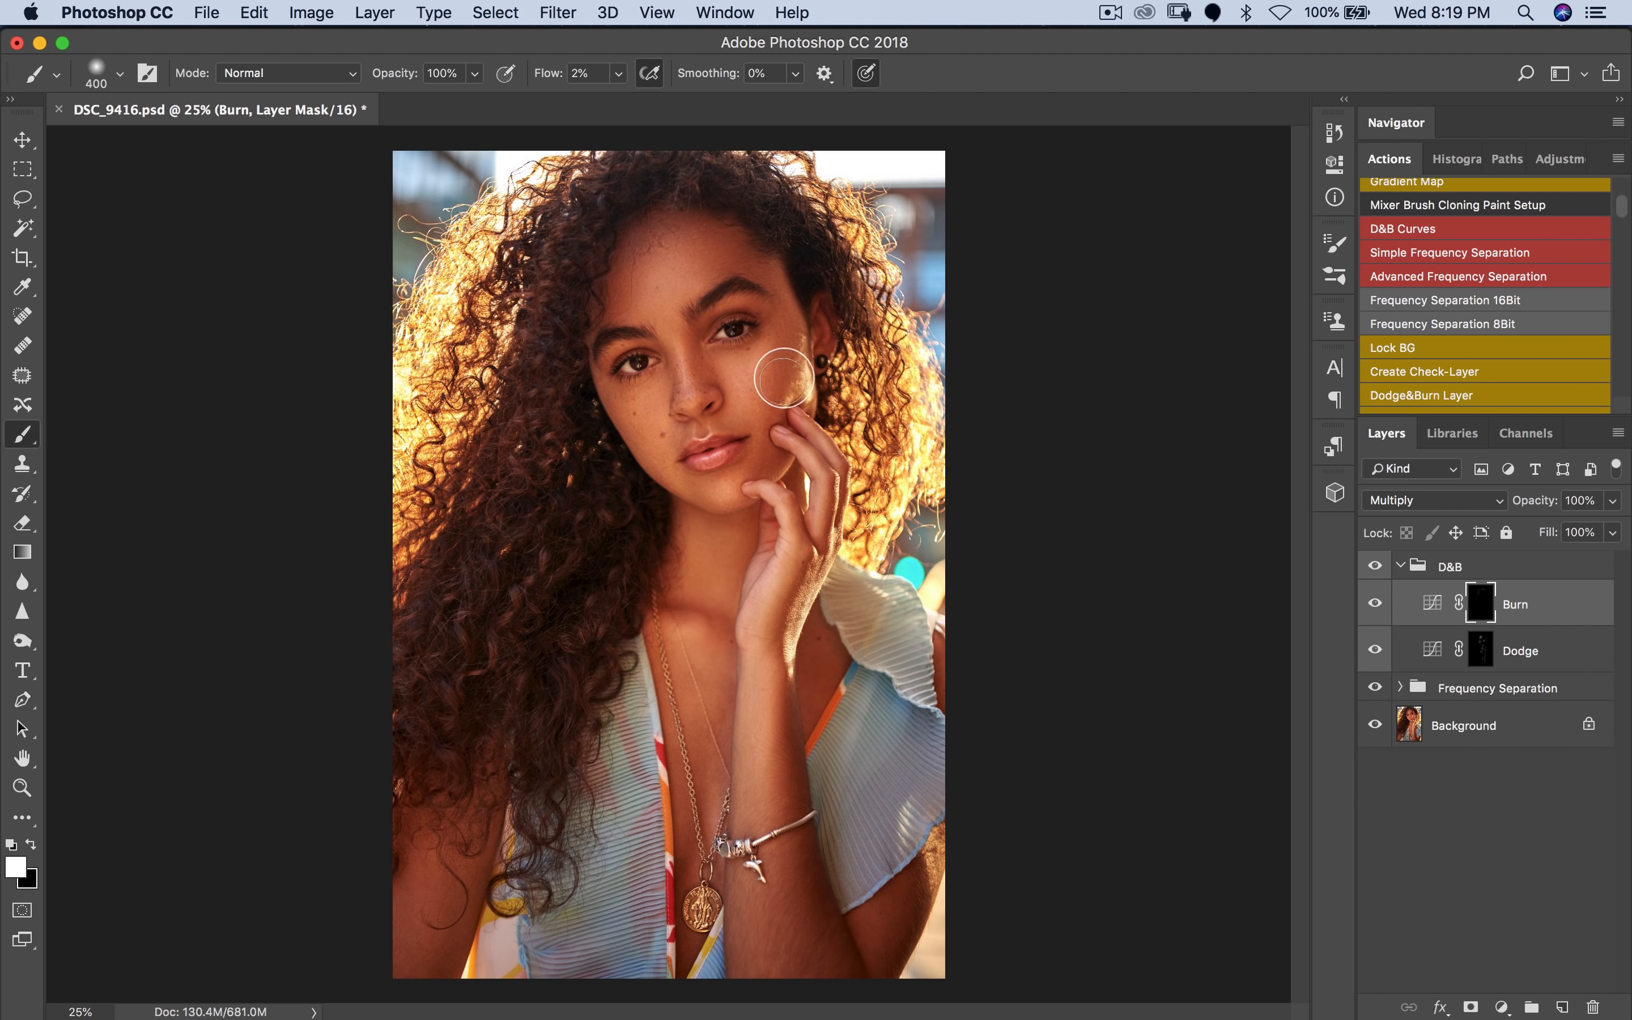
# Step: Hide the Frequency Separation group and burn the outer cheeks and jaw area with a 250 to 300-pixel brush
pyautogui.click(1379, 686)
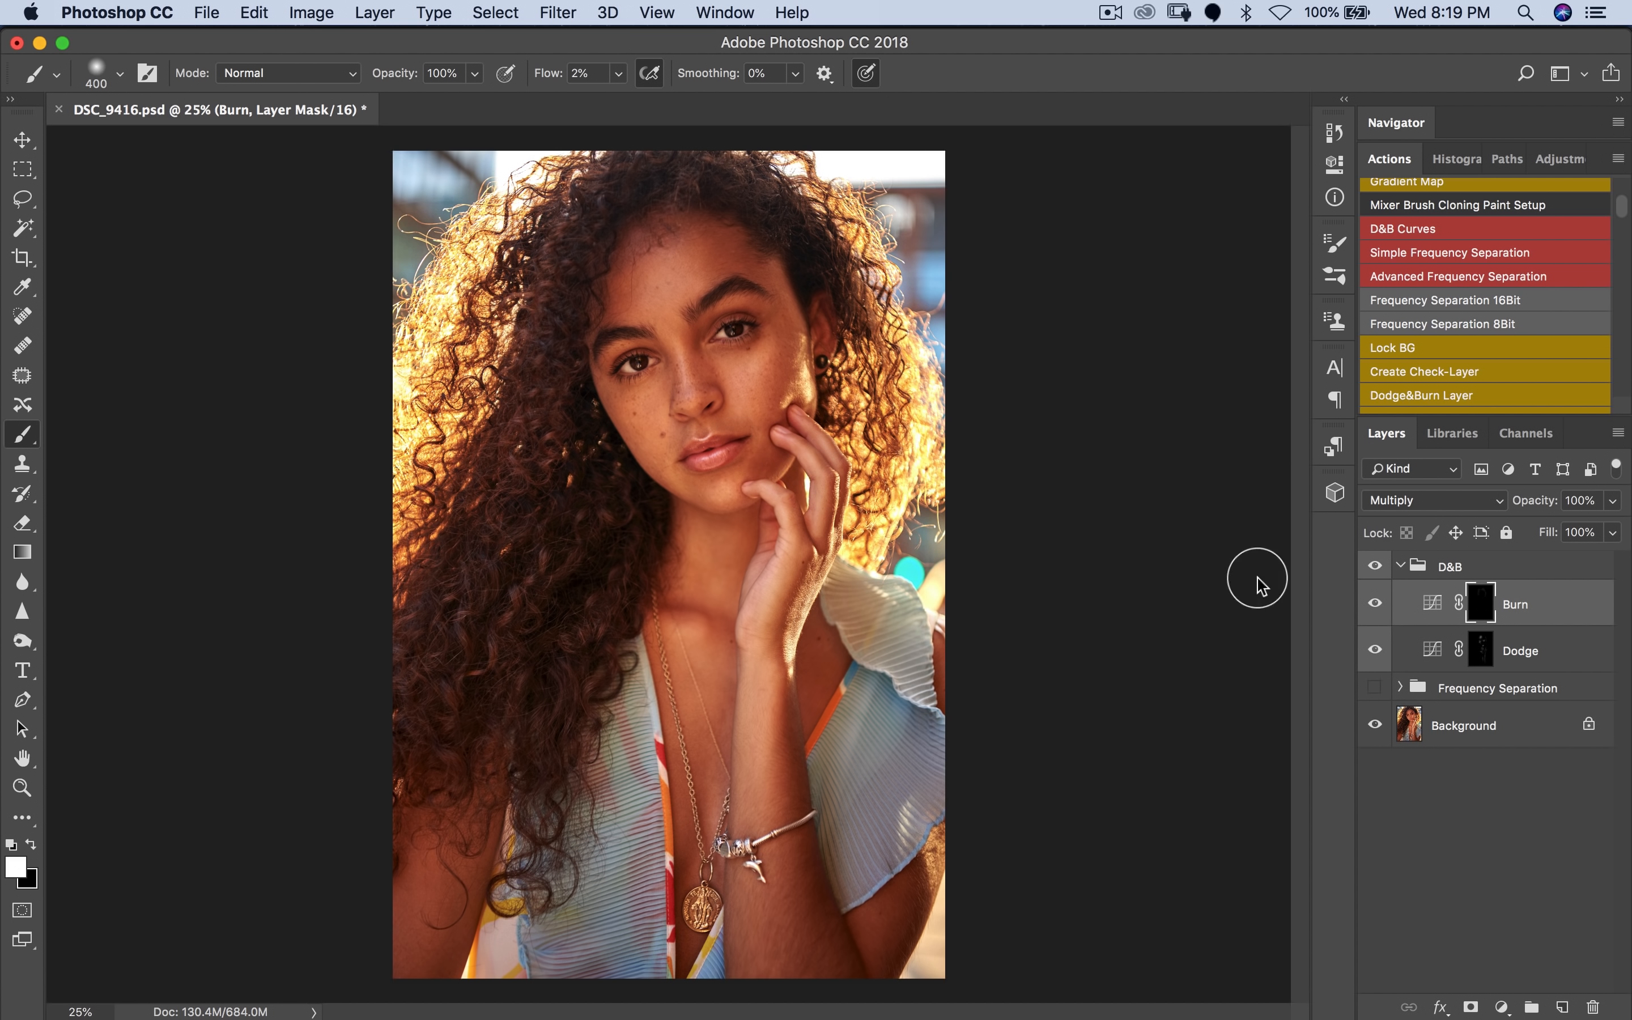
pyautogui.press(']')
pyautogui.press('[')
pyautogui.press('[')
pyautogui.press('[')
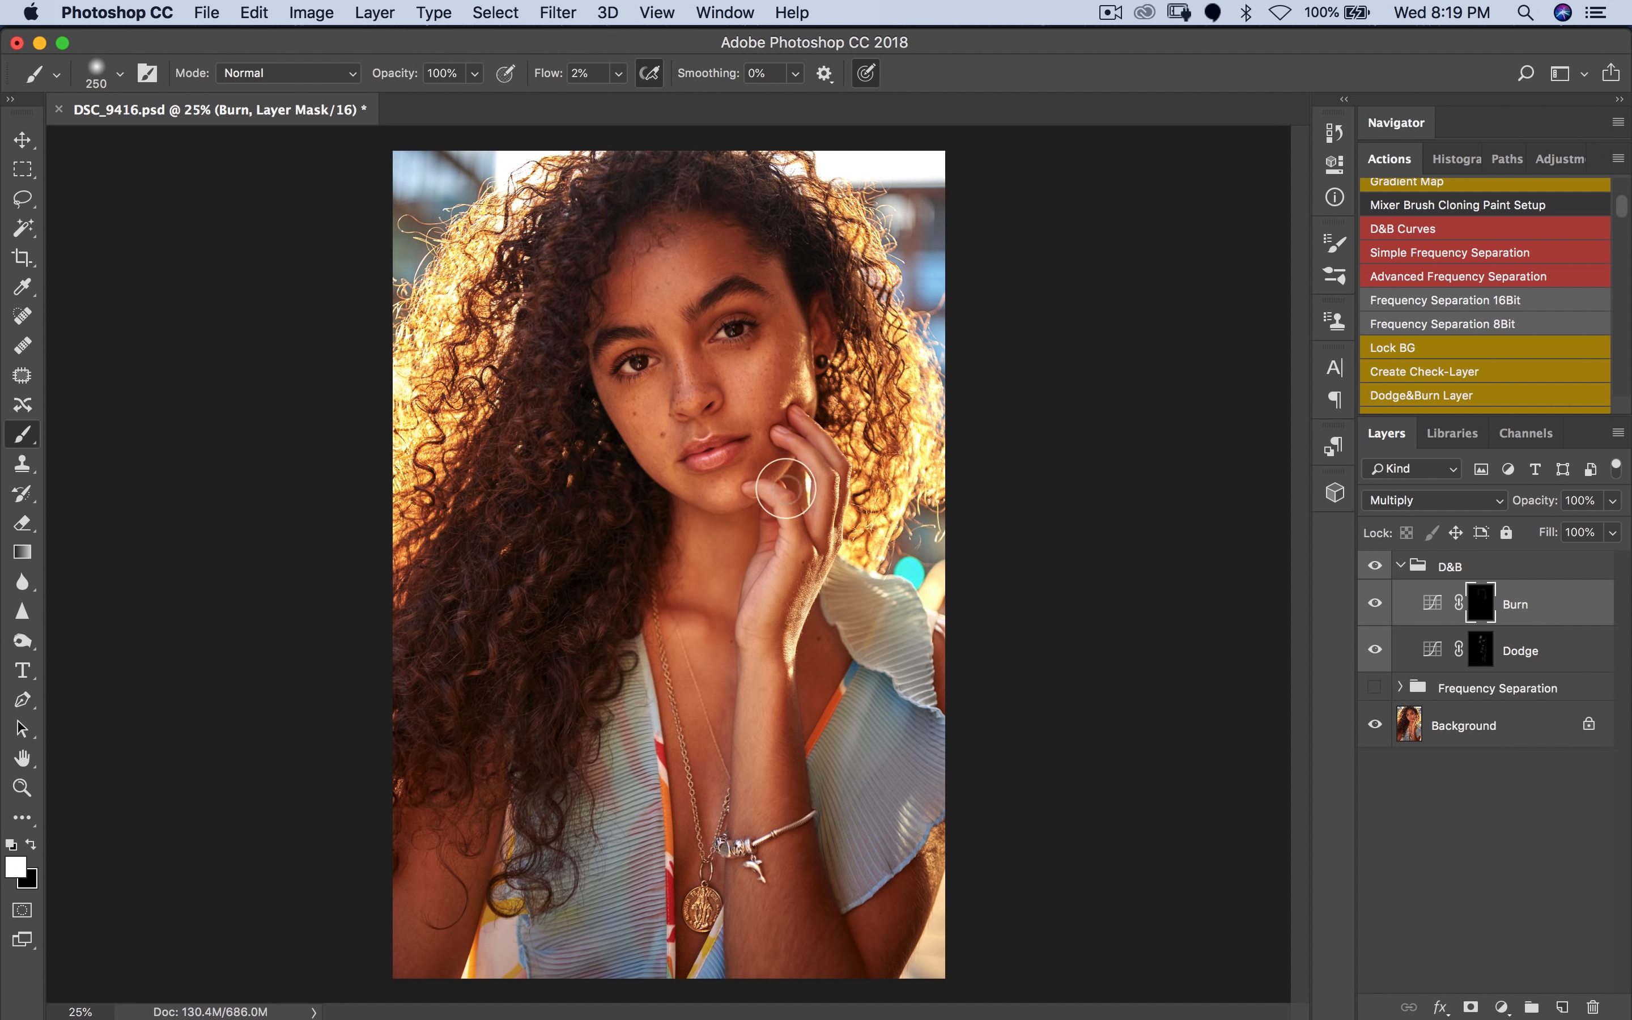
pyautogui.press('[')
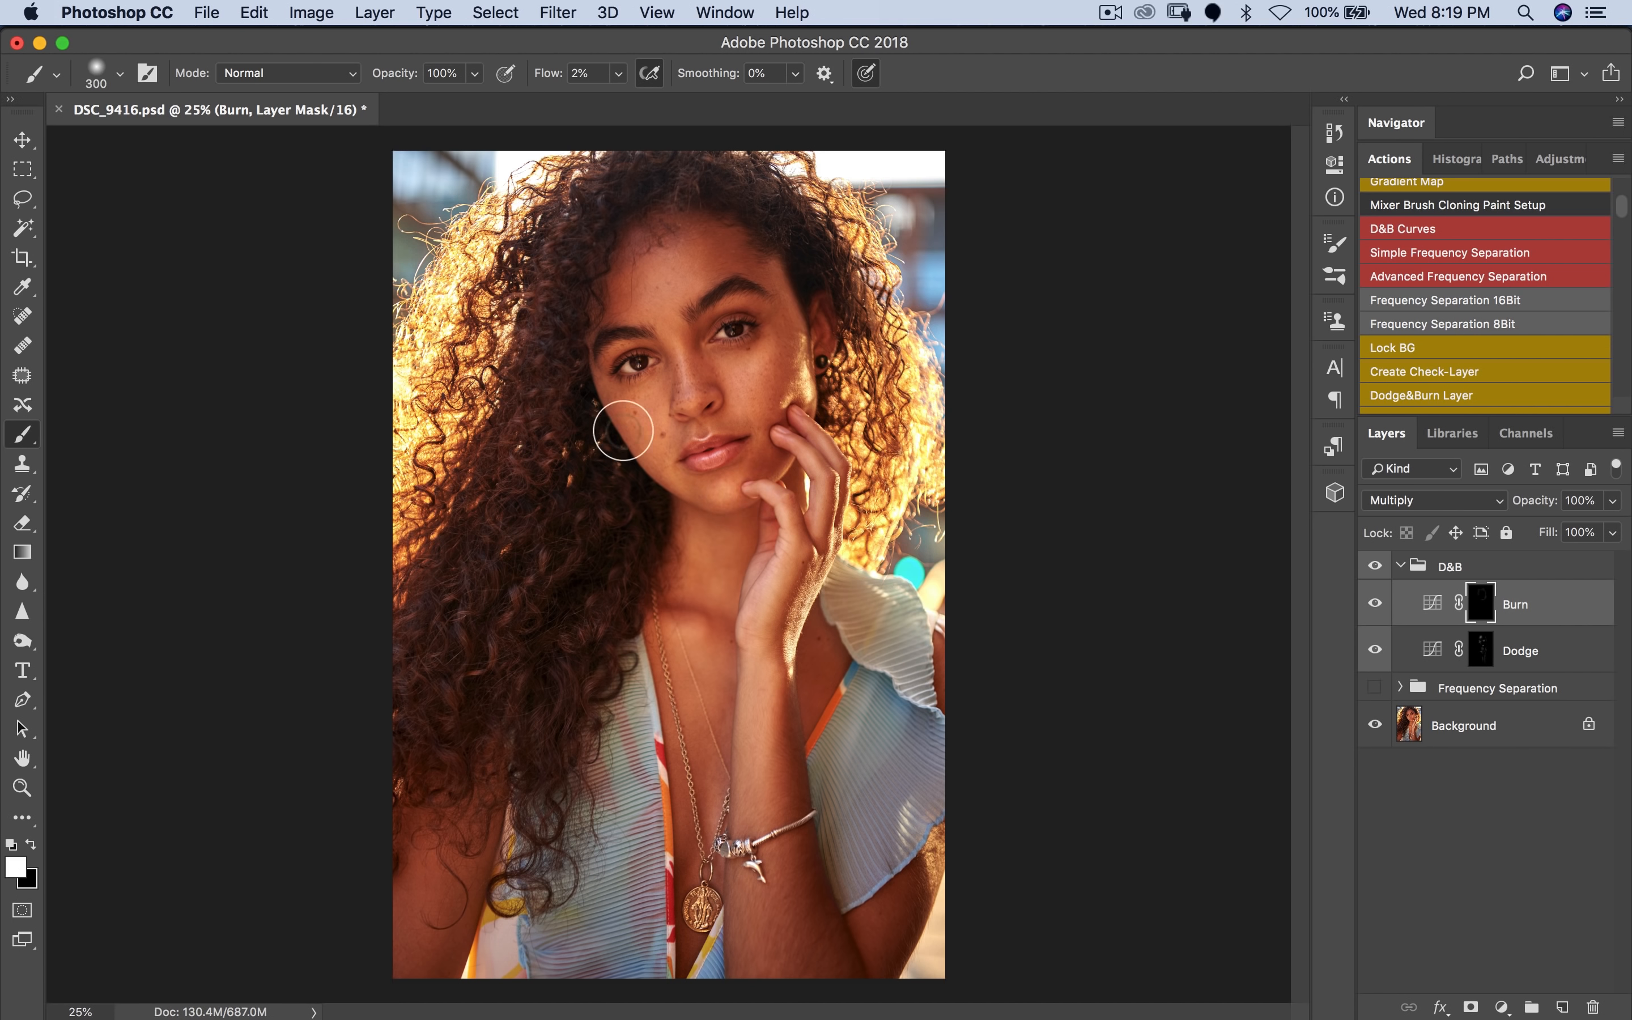
# Step: Burn the shadows beside the nose and around the eye sockets with a 125 to 175-pixel brush
pyautogui.press('[')
pyautogui.press('[')
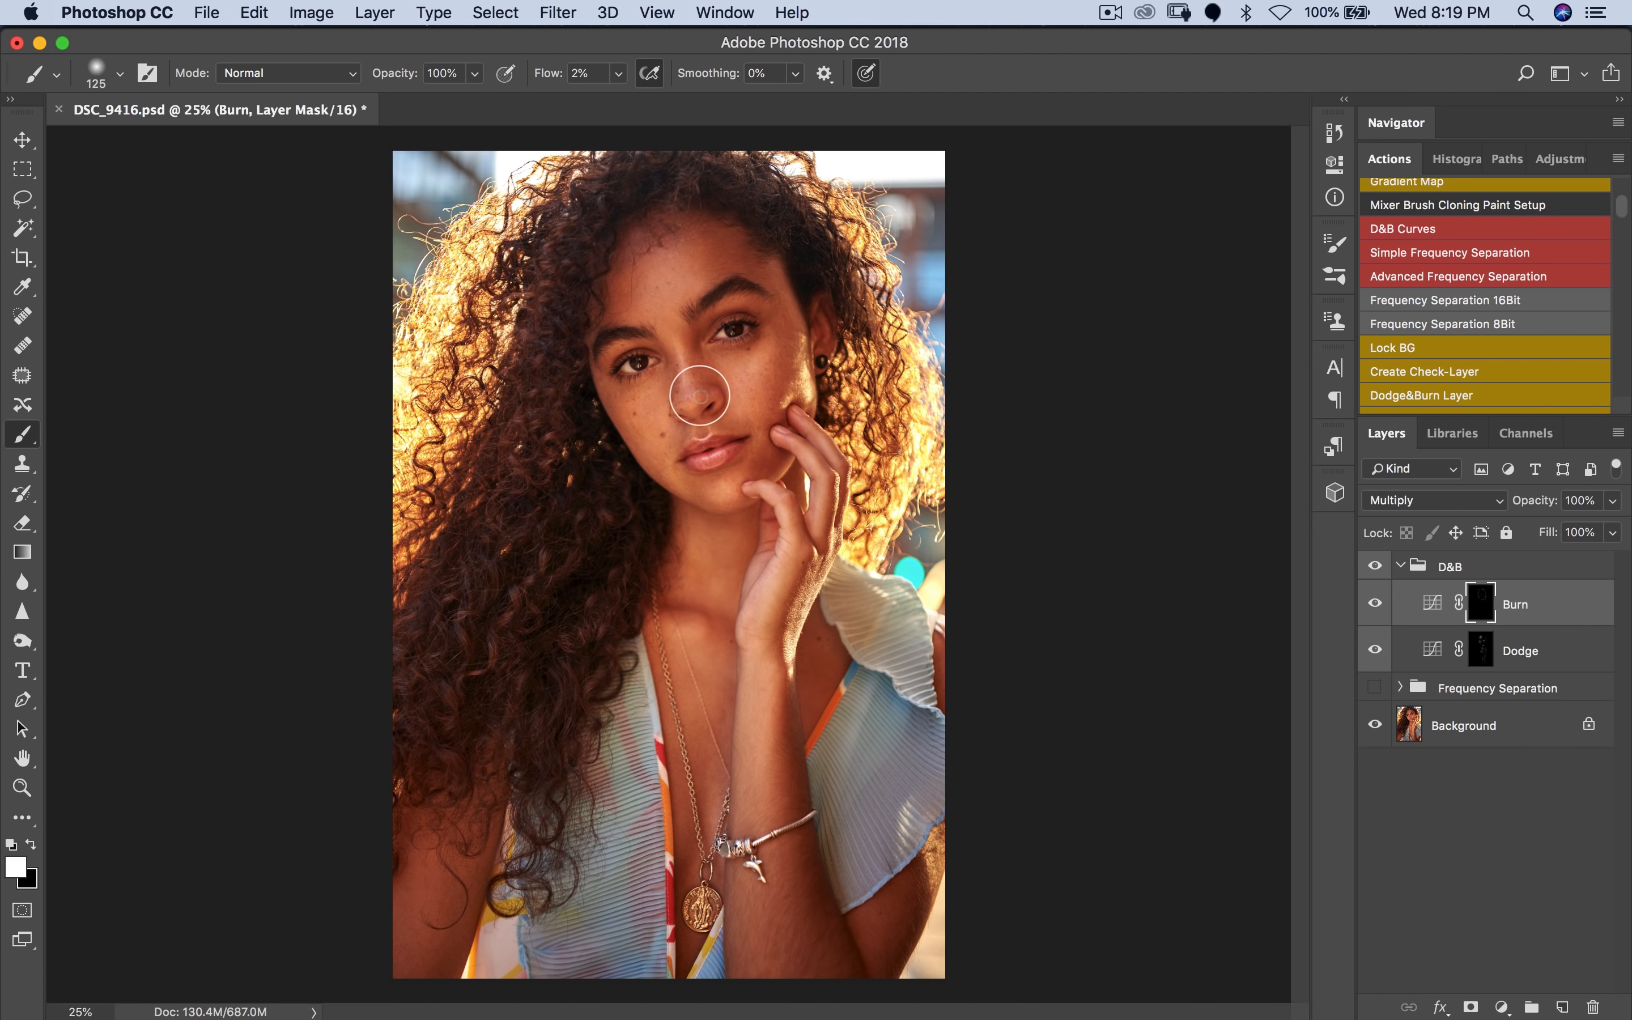
pyautogui.press(']')
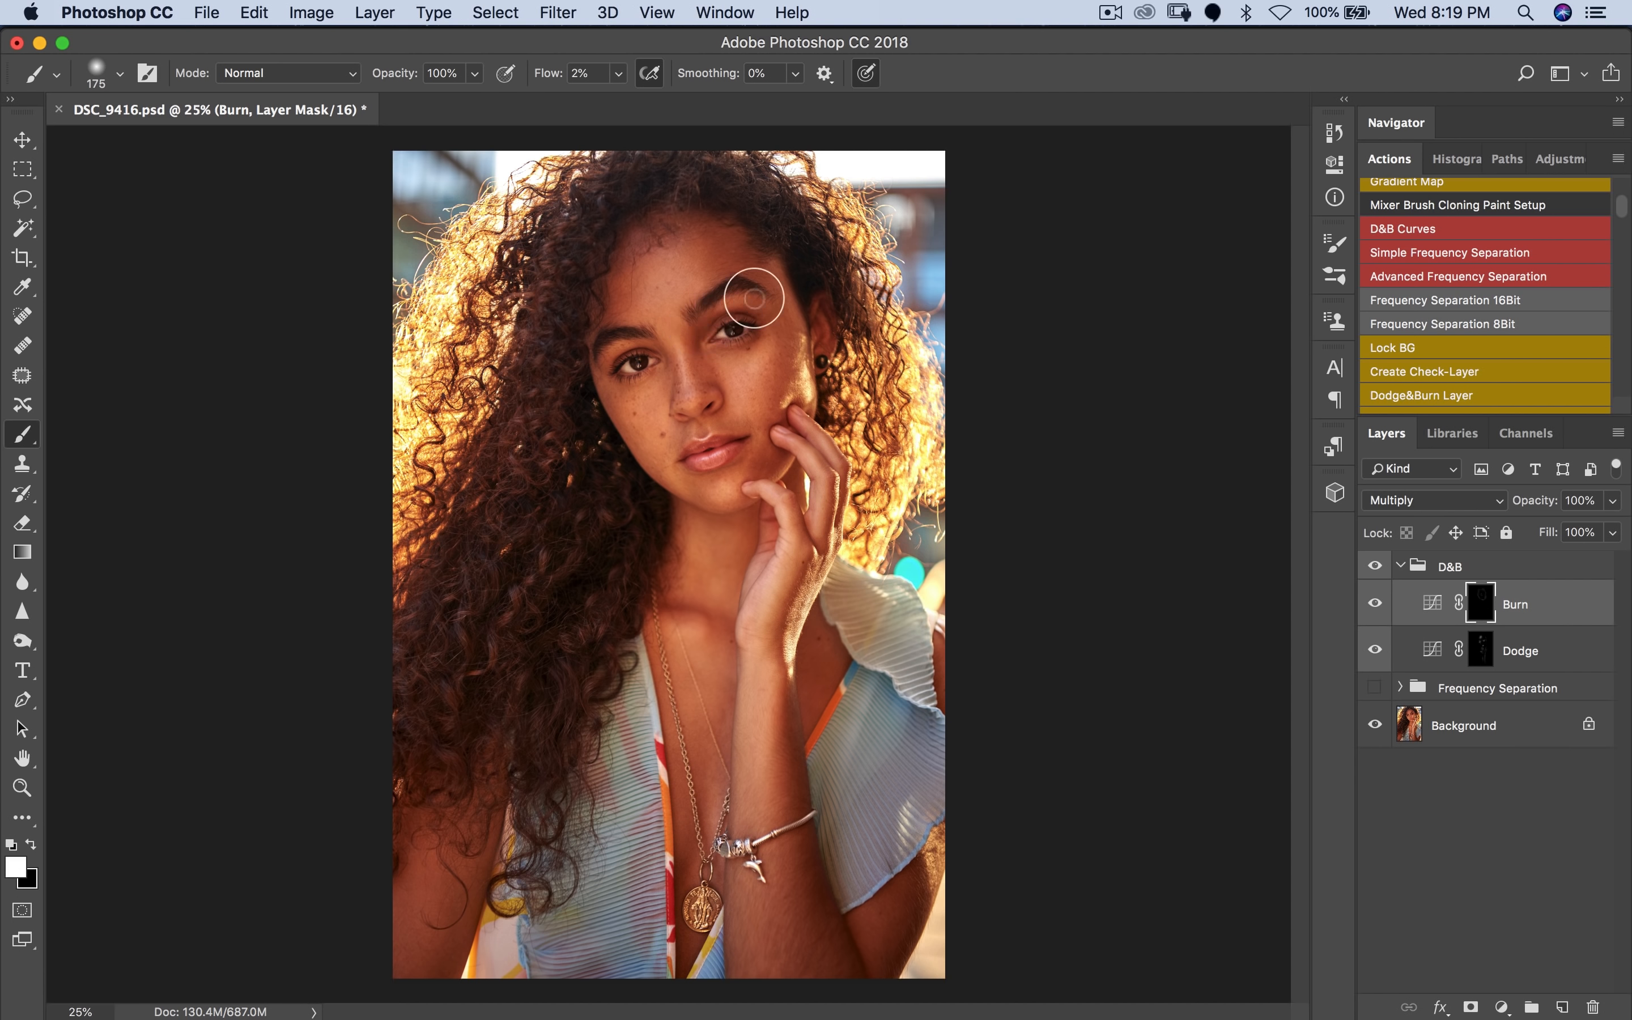
pyautogui.press(']')
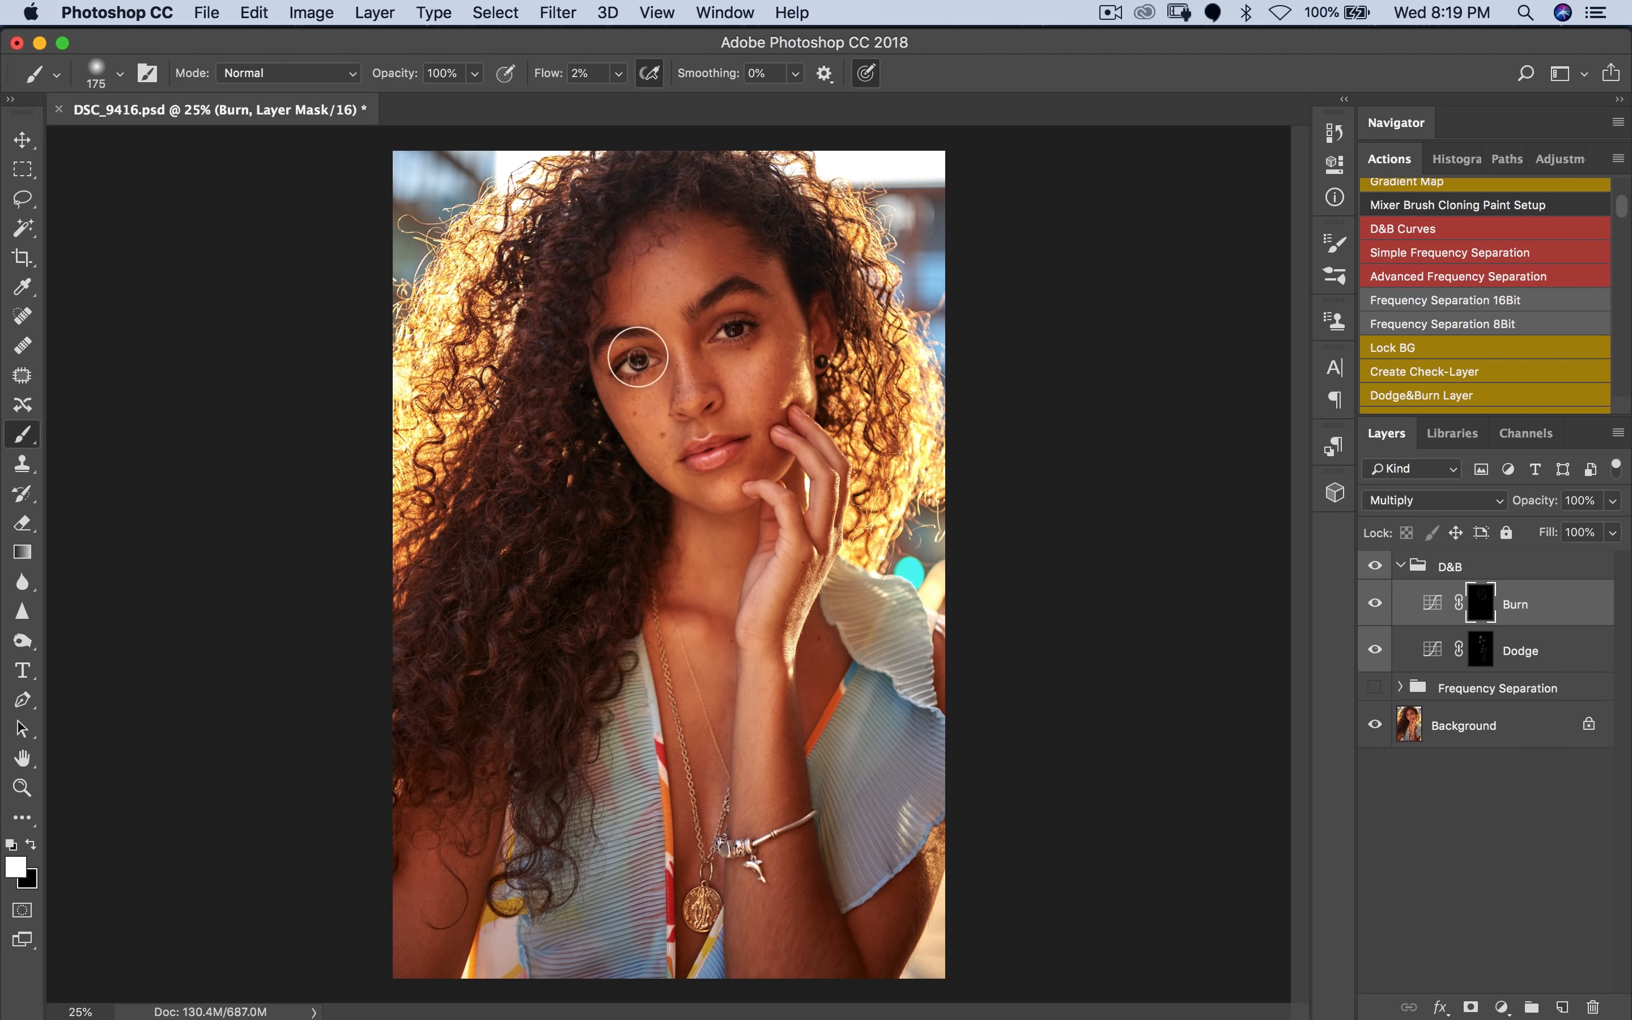
pyautogui.press('[')
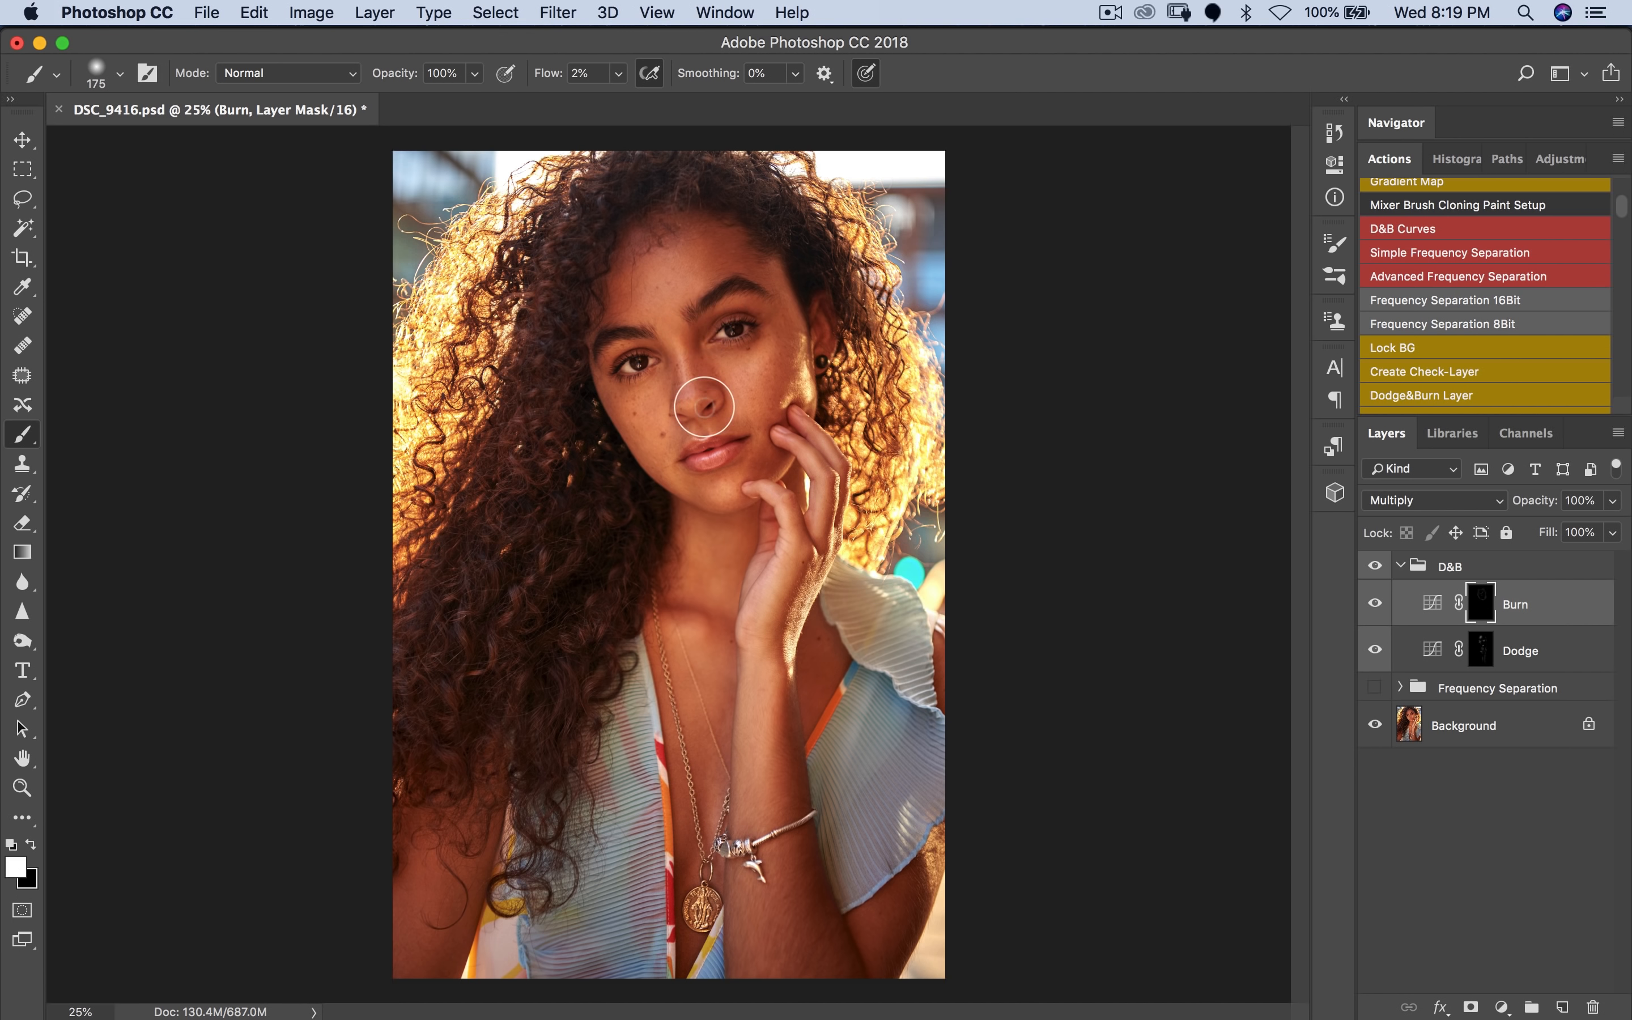
# Step: Refine the burning around the nose and inner eye below the brow with a brush of about 150 pixels
pyautogui.press('[')
pyautogui.press('[')
pyautogui.press('[')
pyautogui.press('[')
pyautogui.press('[')
pyautogui.press(']')
pyautogui.press(']')
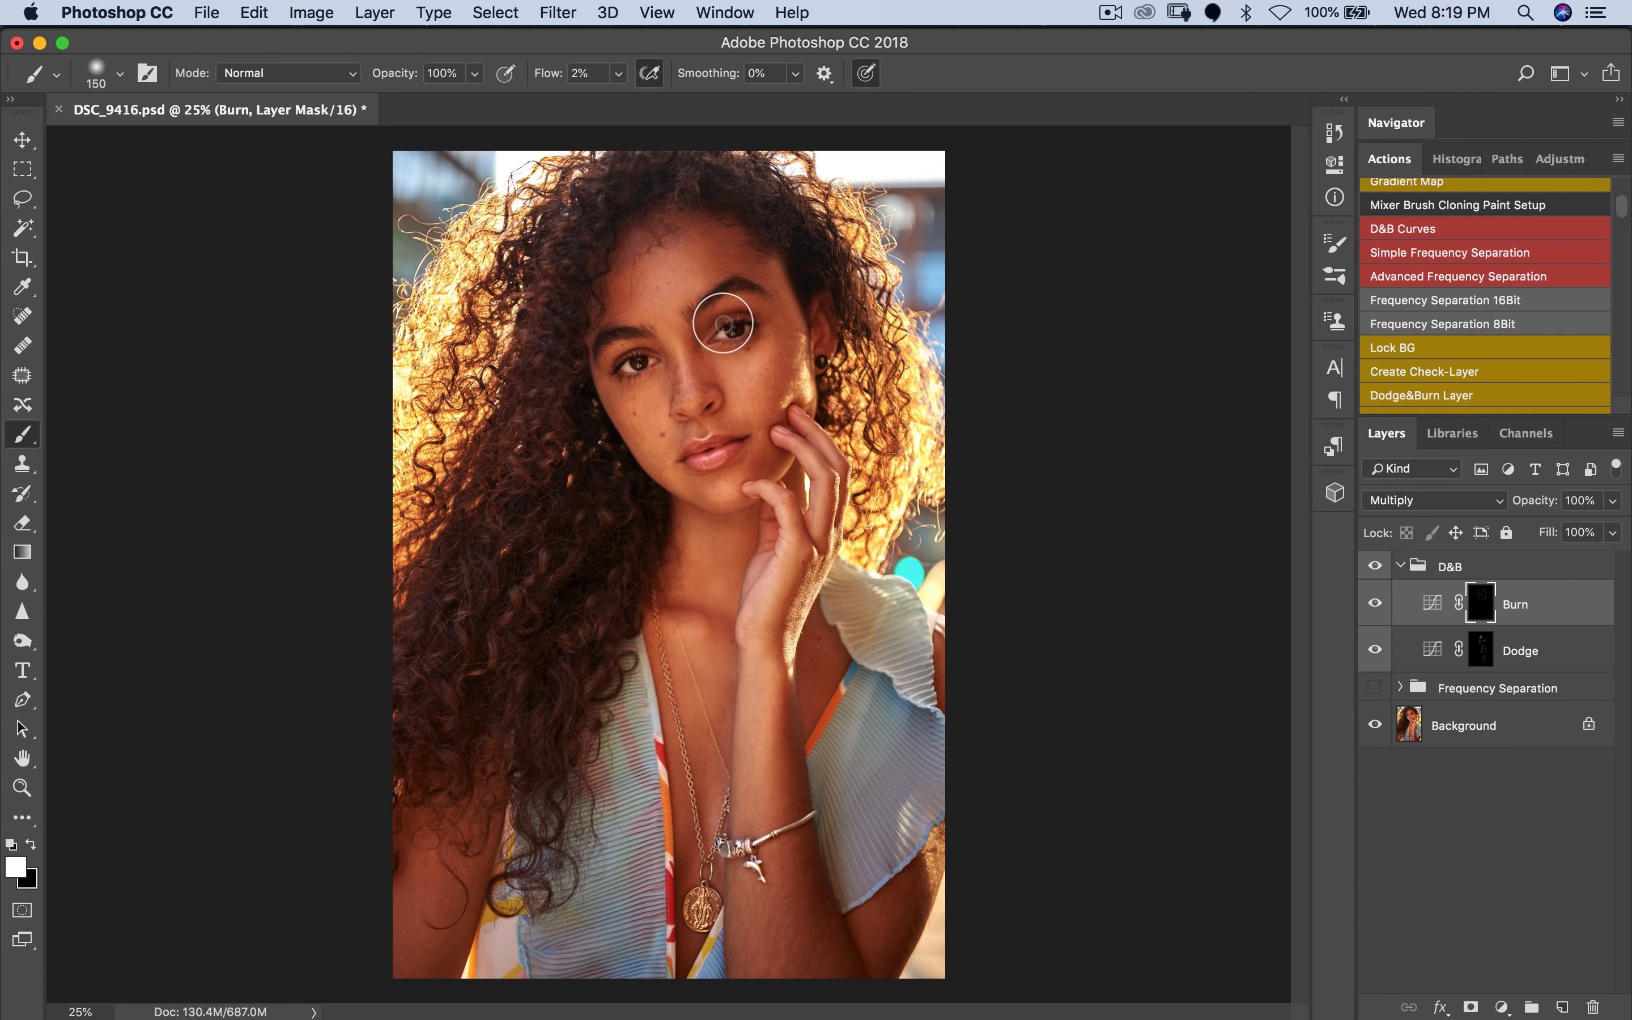
# Step: Burn the neck with a 500-pixel brush and the hand and wrist shadows with a 250-pixel brush
pyautogui.press(']')
pyautogui.press(']')
pyautogui.press(']')
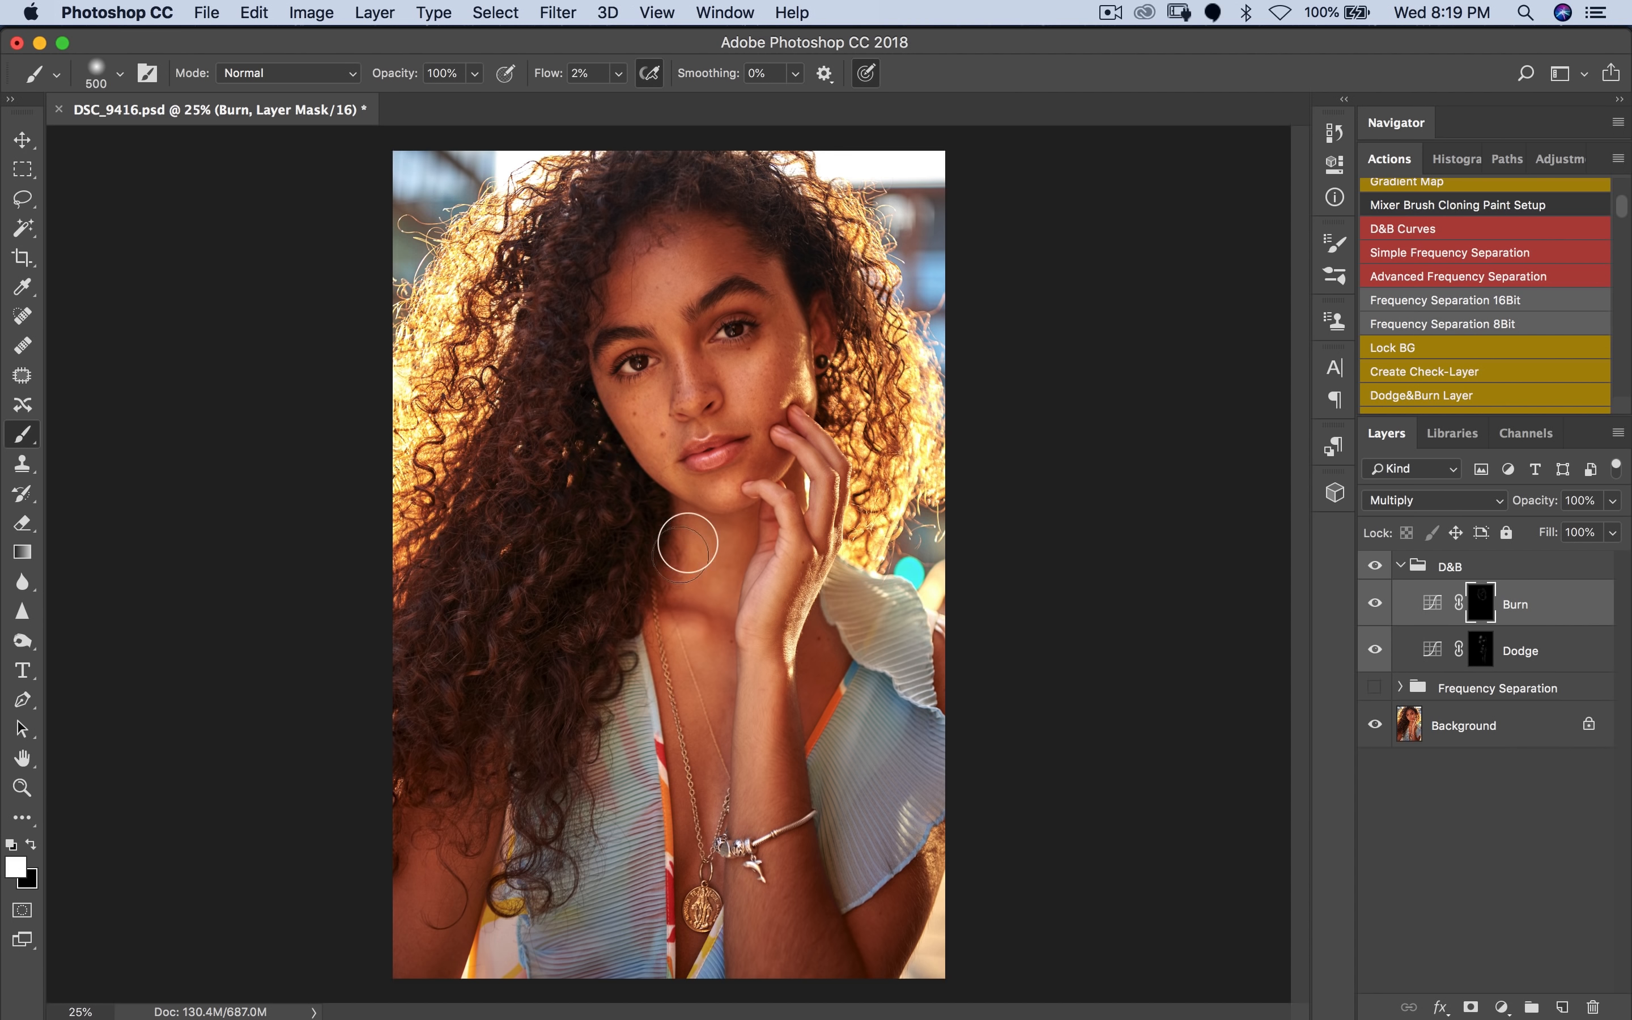
pyautogui.press('[')
pyautogui.press('[')
pyautogui.press('[')
pyautogui.press('[')
pyautogui.press('[')
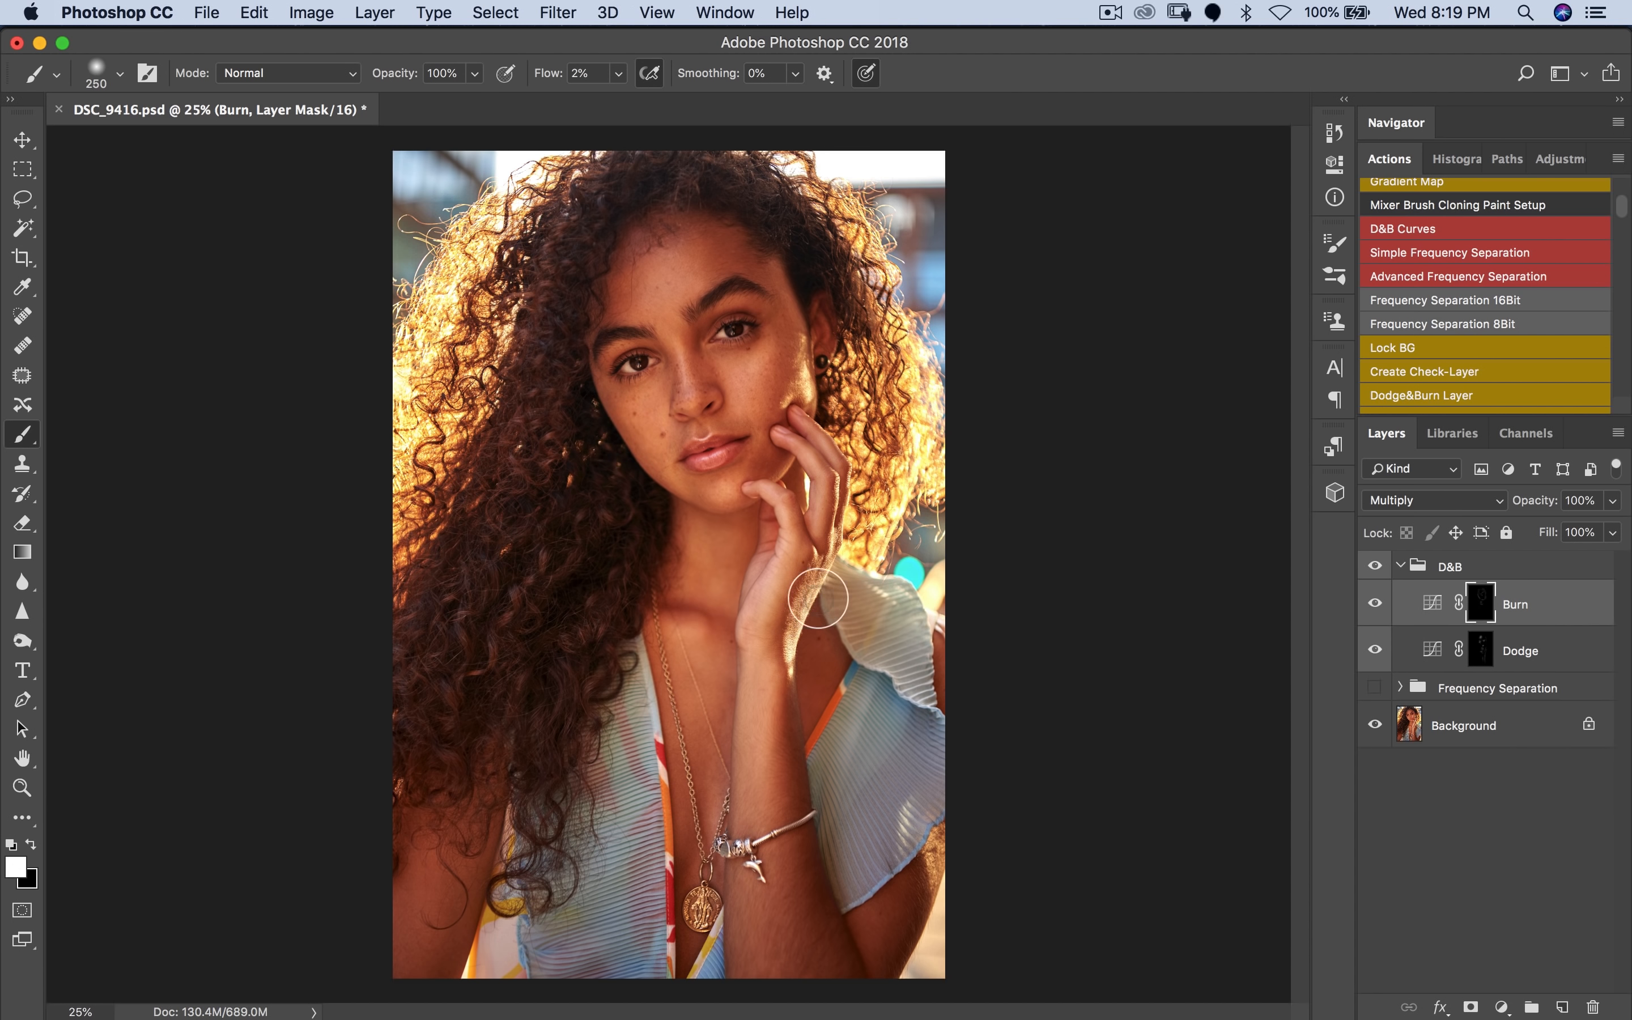
# Step: Burn the shadow areas of both arms and the raised wrist with a 400 to 600-pixel brush
pyautogui.press(']')
pyautogui.press(']')
pyautogui.press(']')
pyautogui.press(']')
pyautogui.press(']')
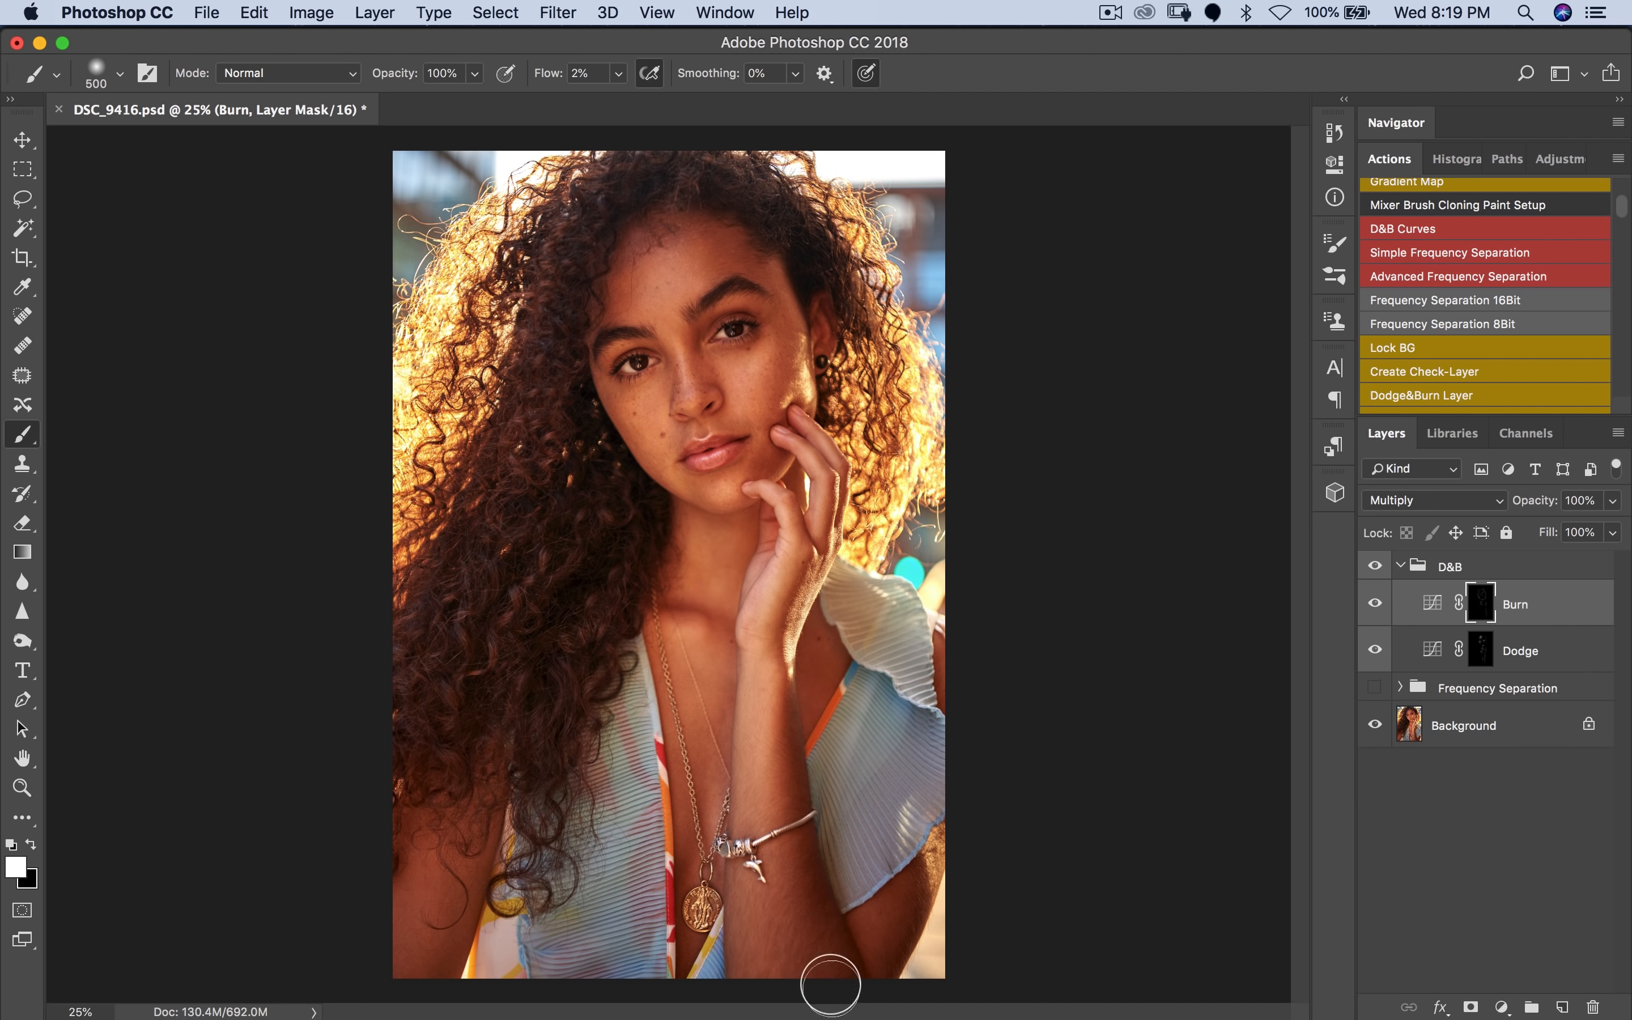
pyautogui.press(']')
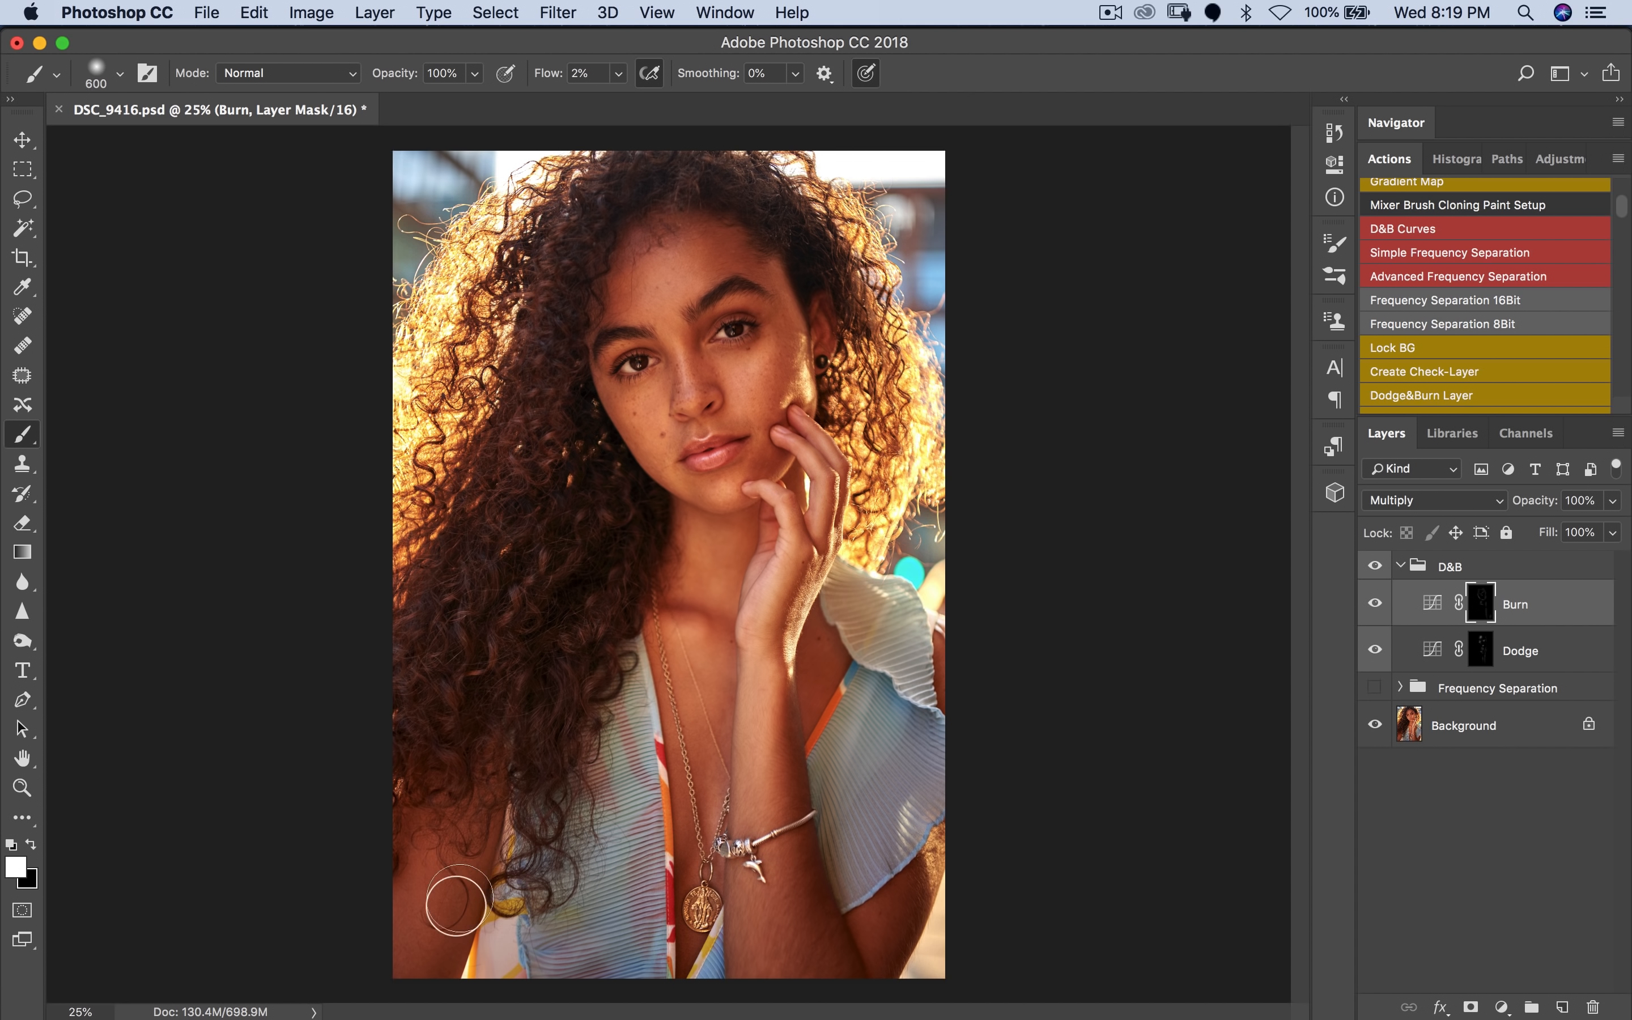
pyautogui.press('[')
pyautogui.press('[')
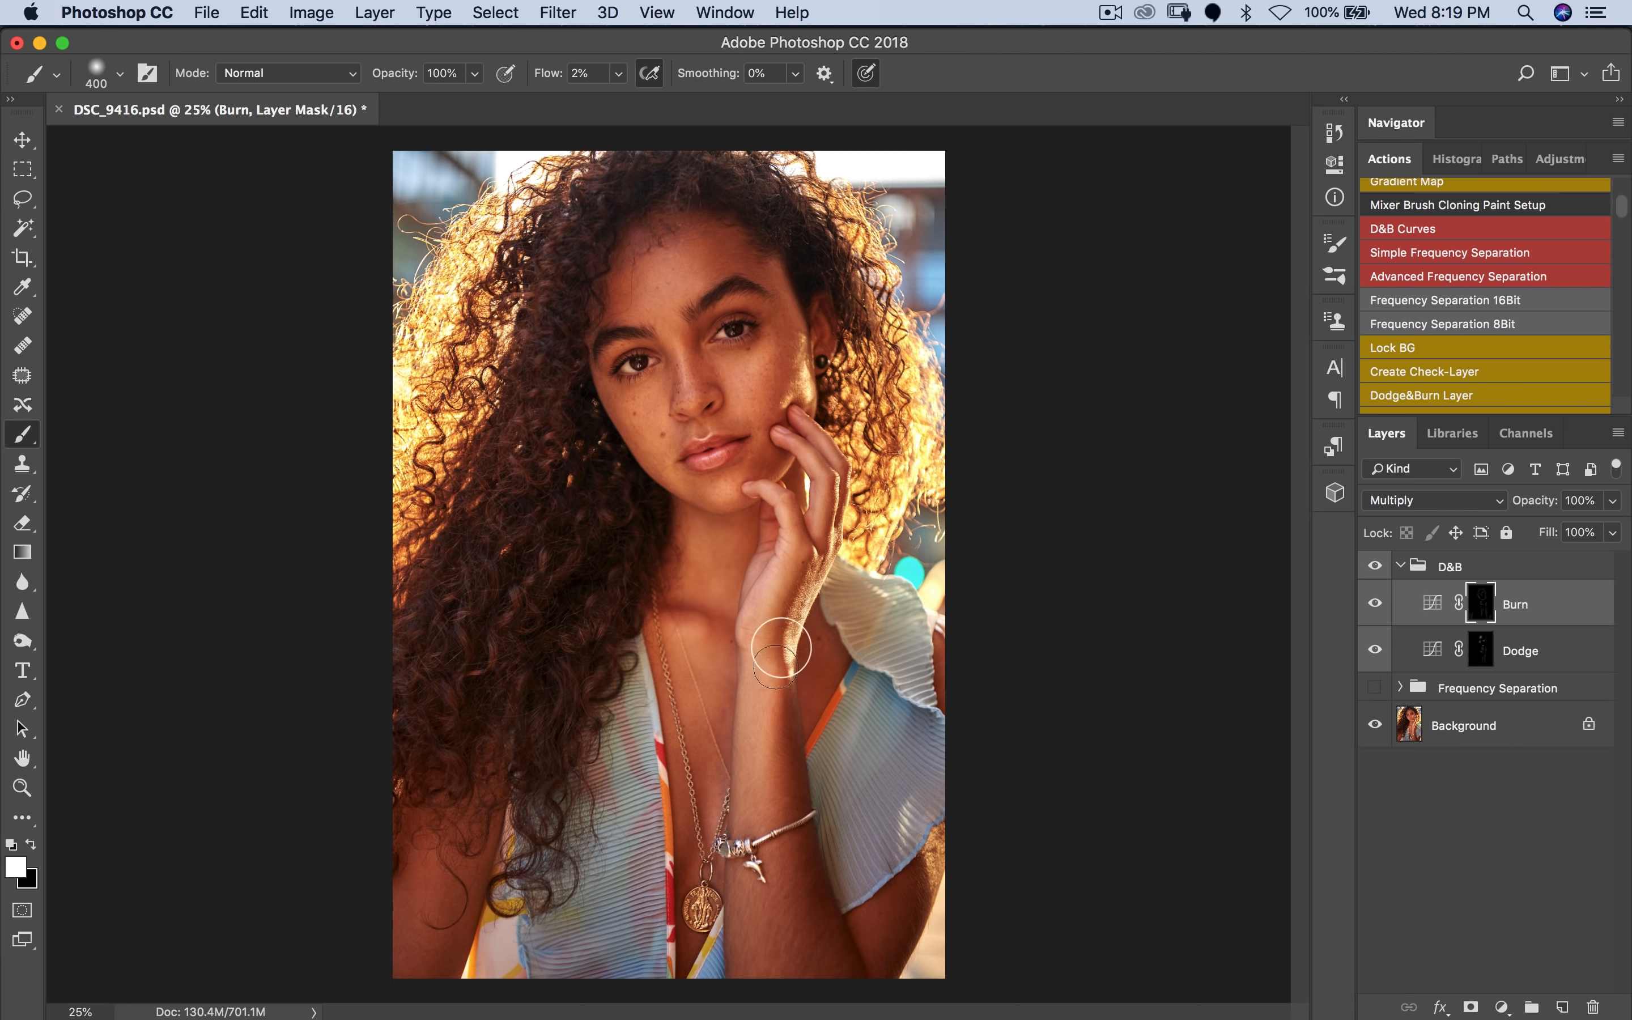
pyautogui.press(']')
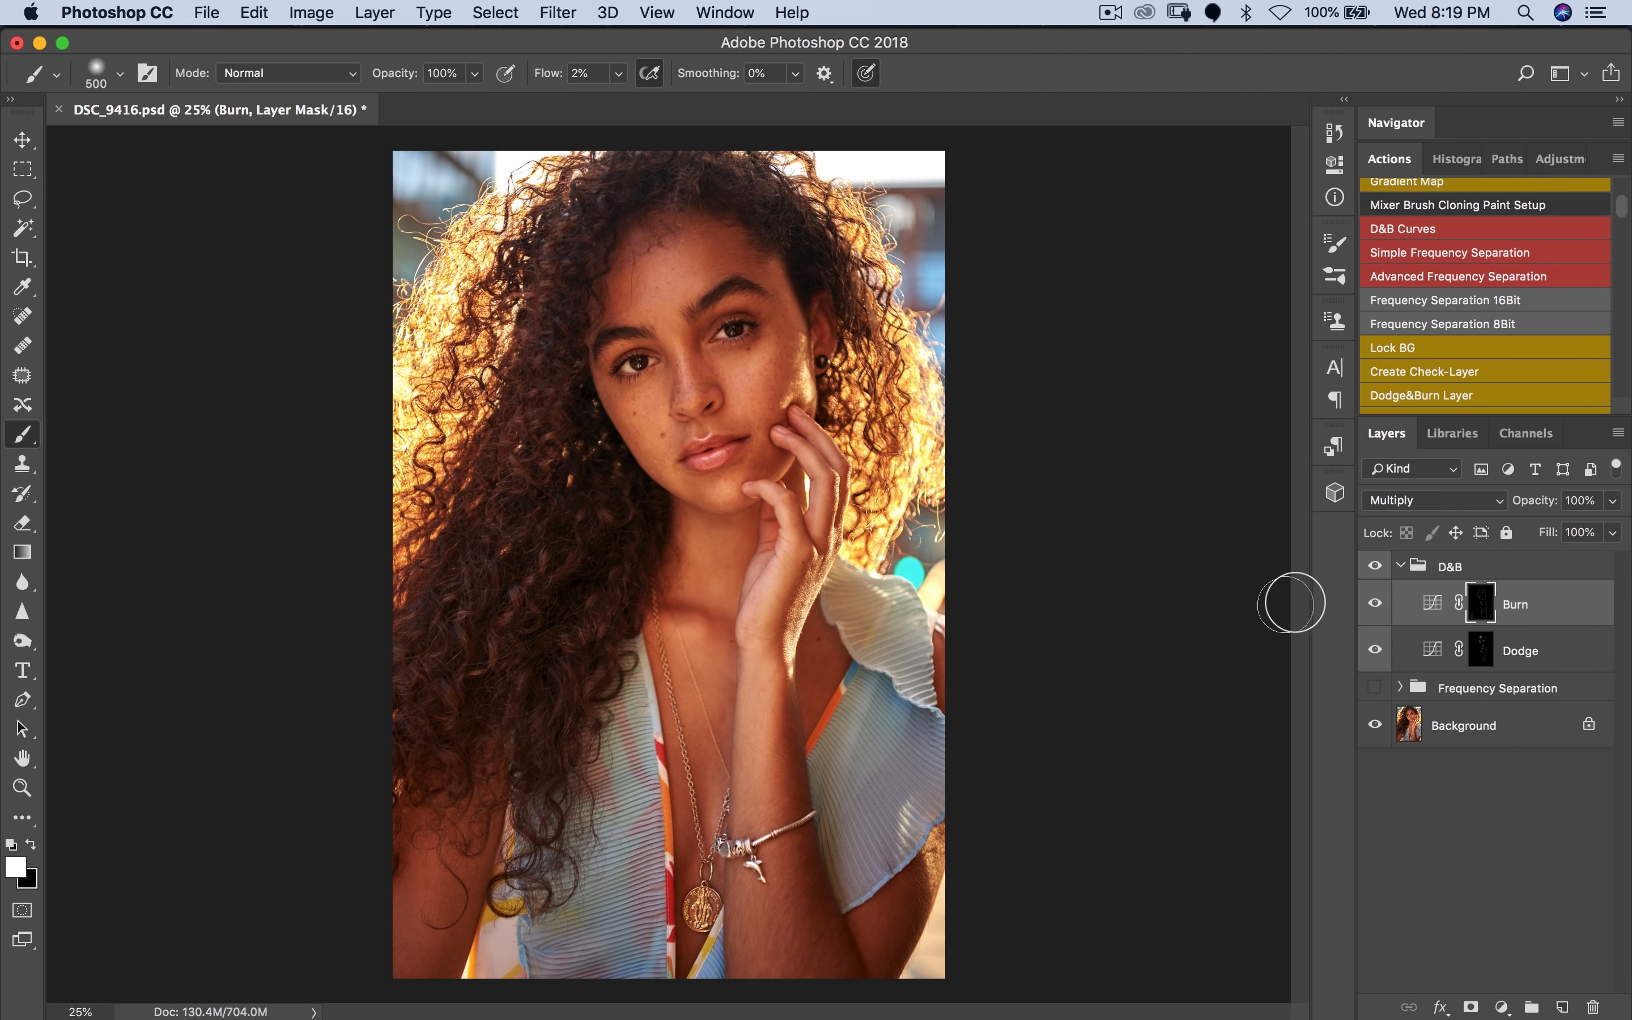
# Step: Compare the portrait with and without the Burn layer, leaving it visible
pyautogui.click(1375, 605)
pyautogui.click(1376, 605)
pyautogui.click(1376, 605)
pyautogui.click(1375, 604)
# Step: Burn the shadows around the upper lip and below the nose with a 60 to 90-pixel brush
pyautogui.press('z')
pyautogui.click(701, 424)
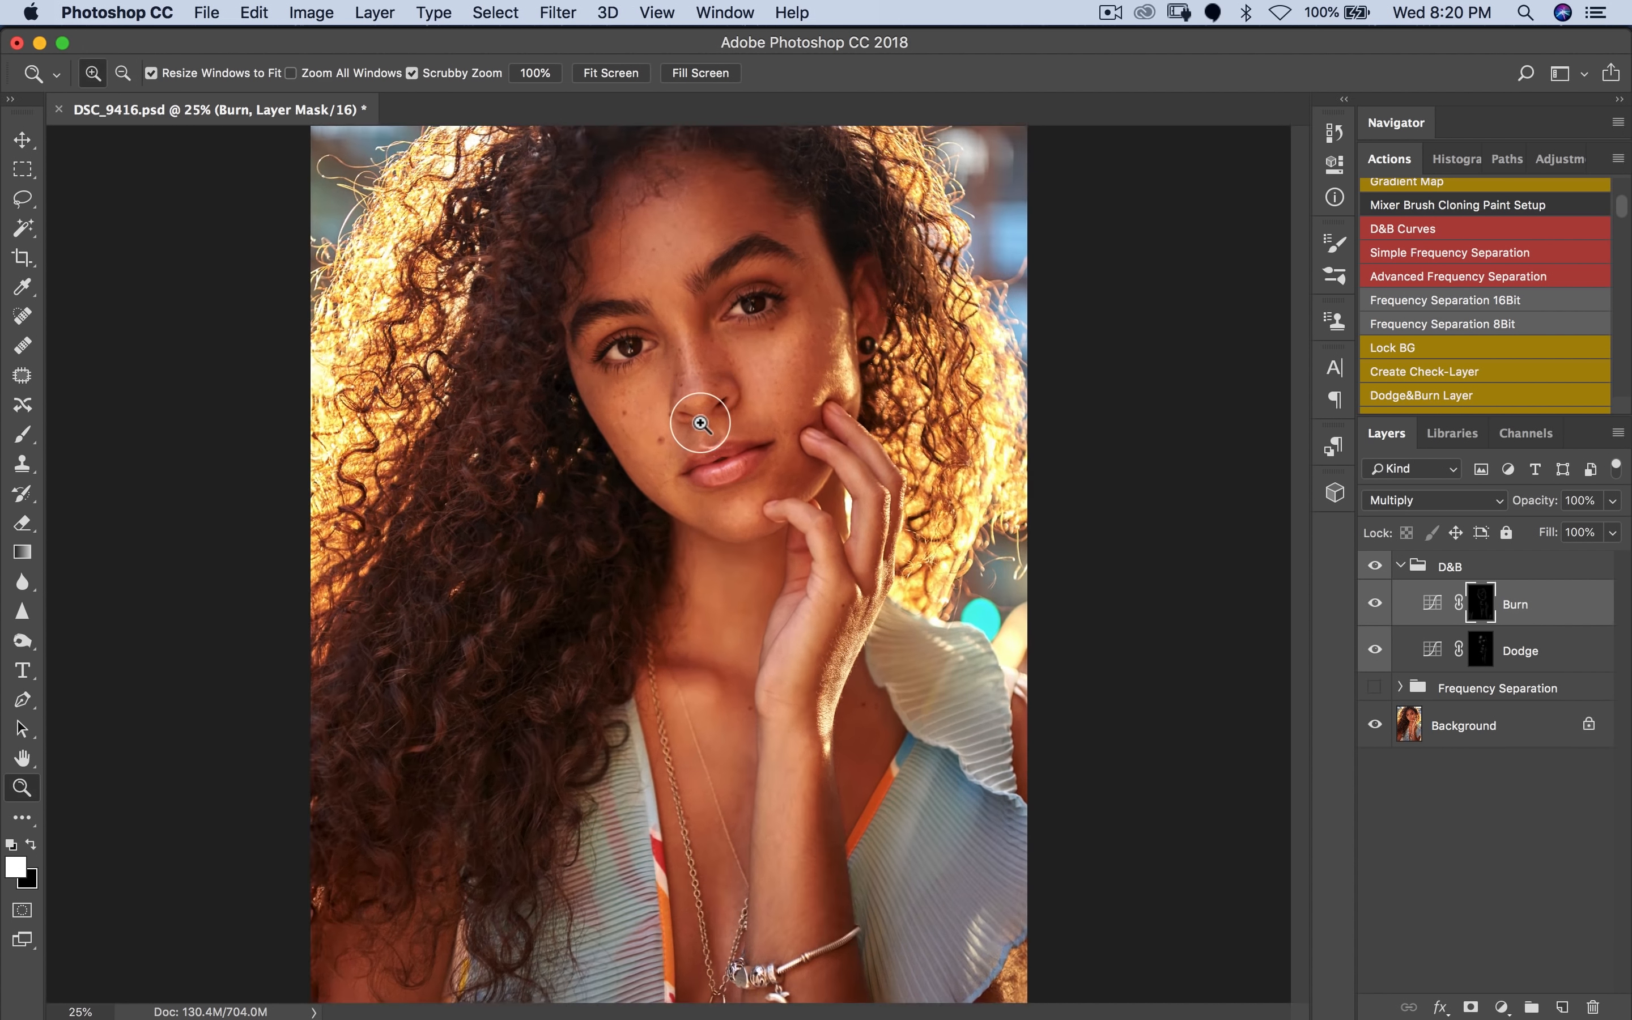
pyautogui.moveTo(702, 423); pyautogui.dragTo(728, 429)
pyautogui.press('b')
pyautogui.press('[')
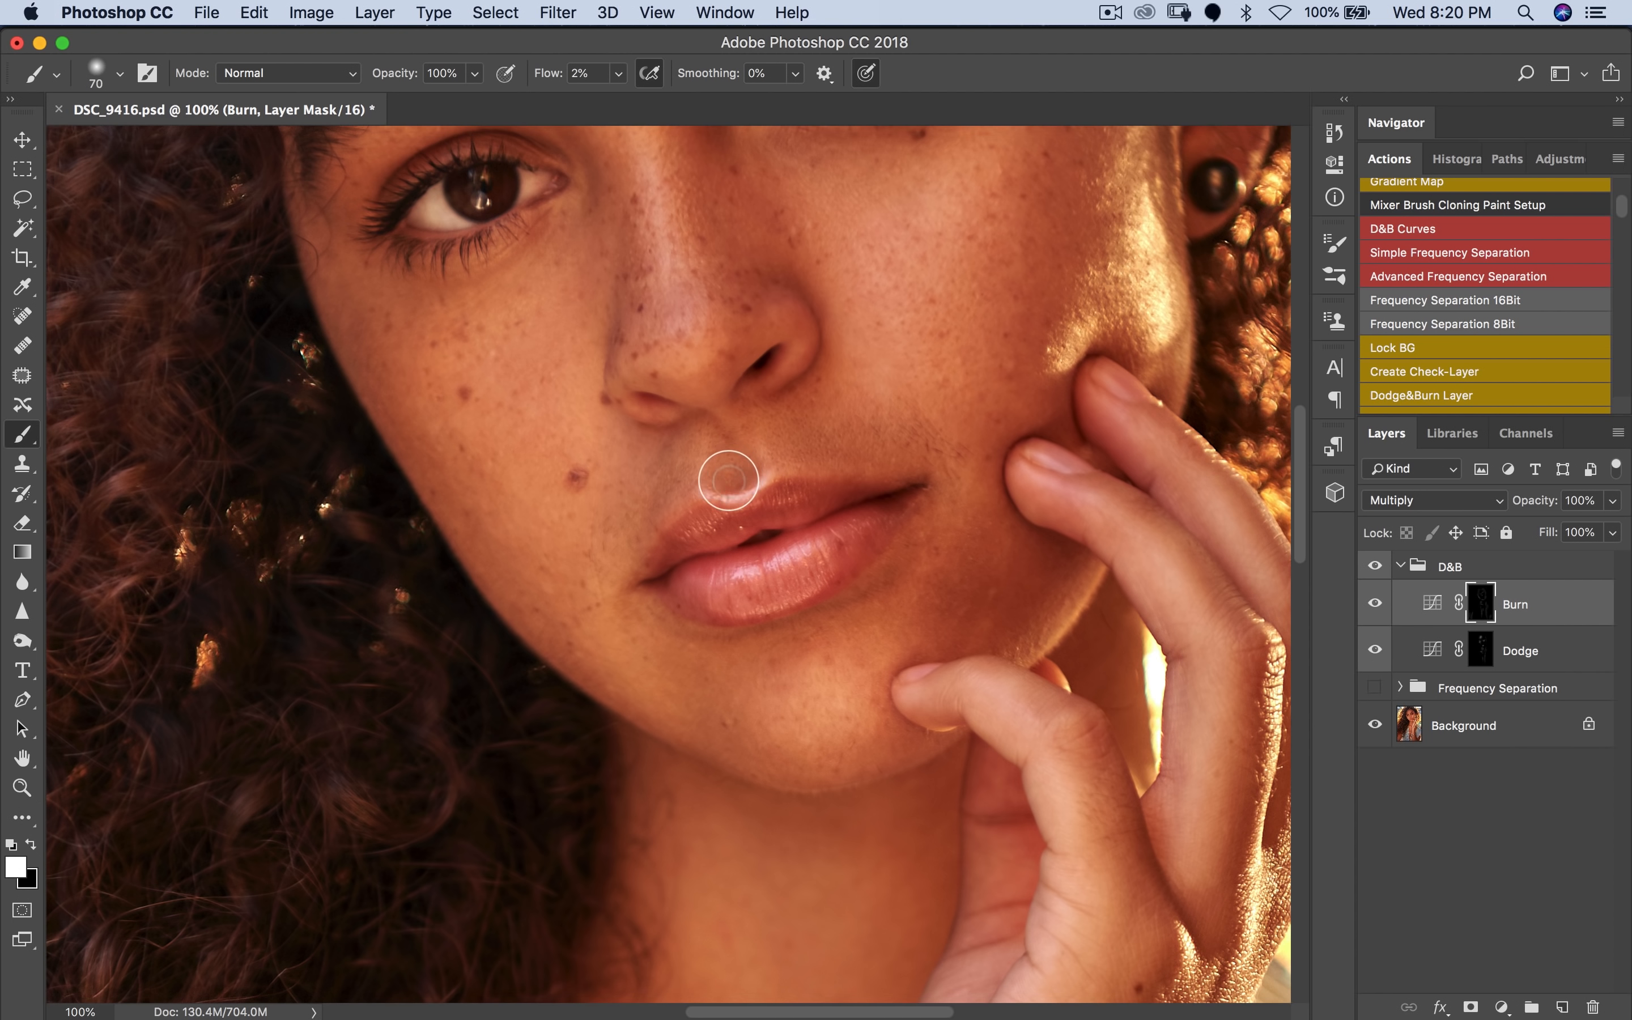
pyautogui.press('[')
pyautogui.press('[')
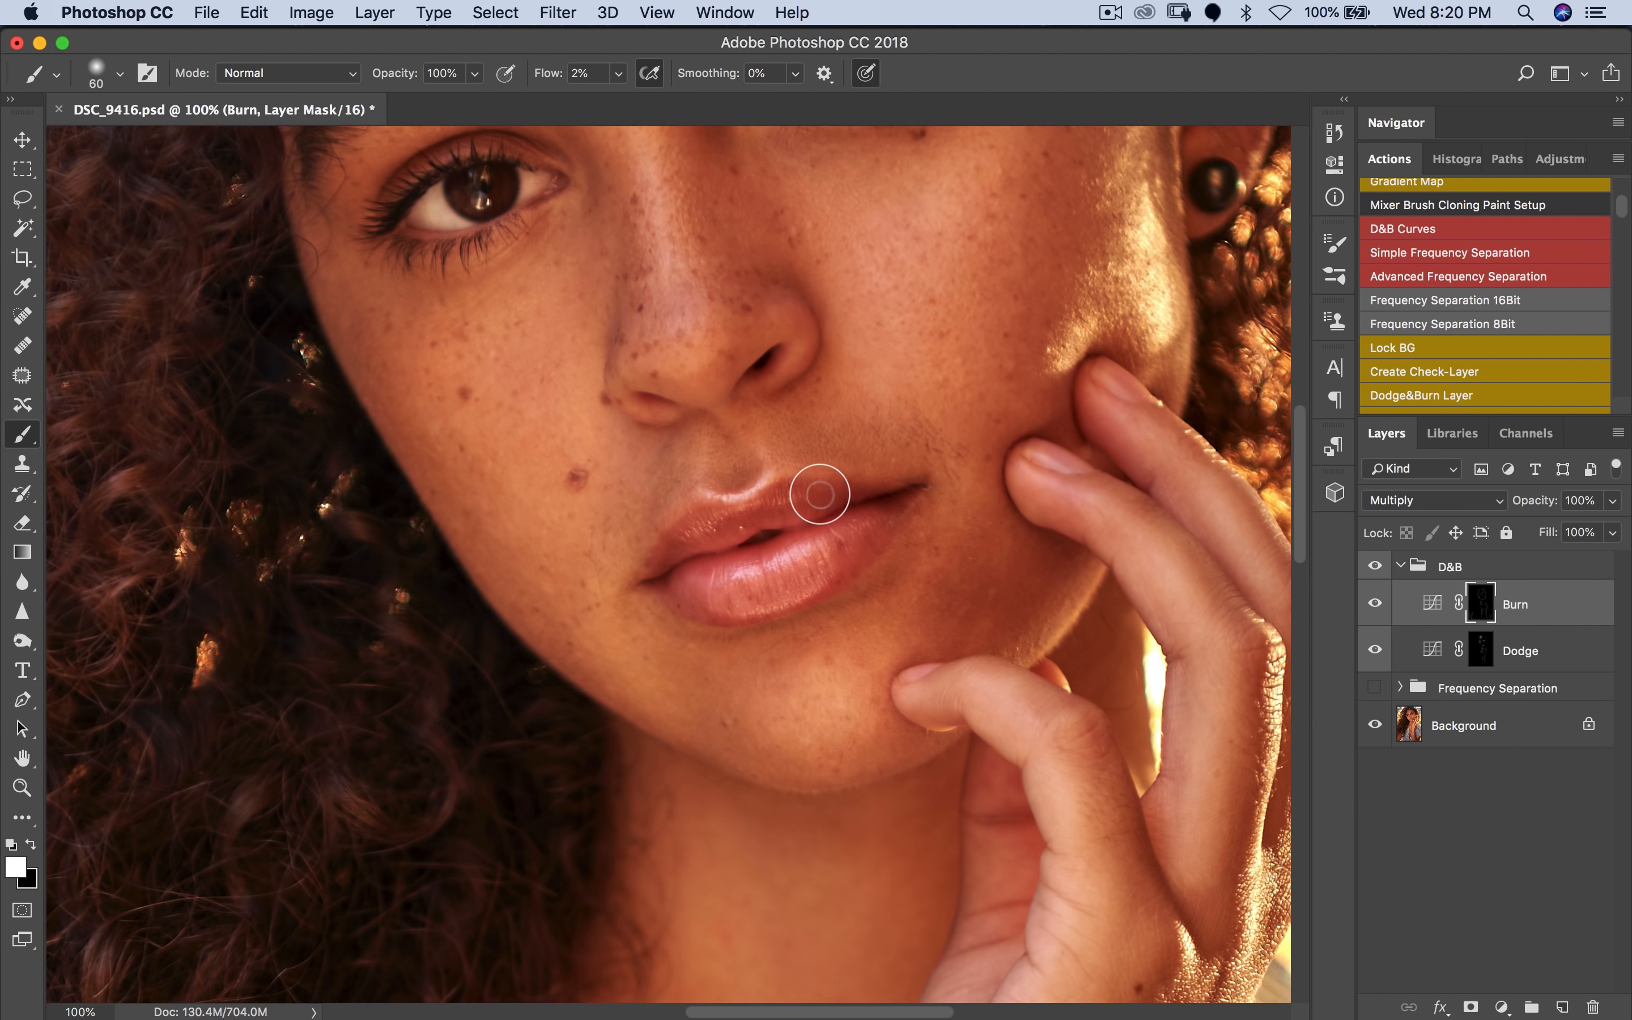
pyautogui.press(']')
pyautogui.press(']')
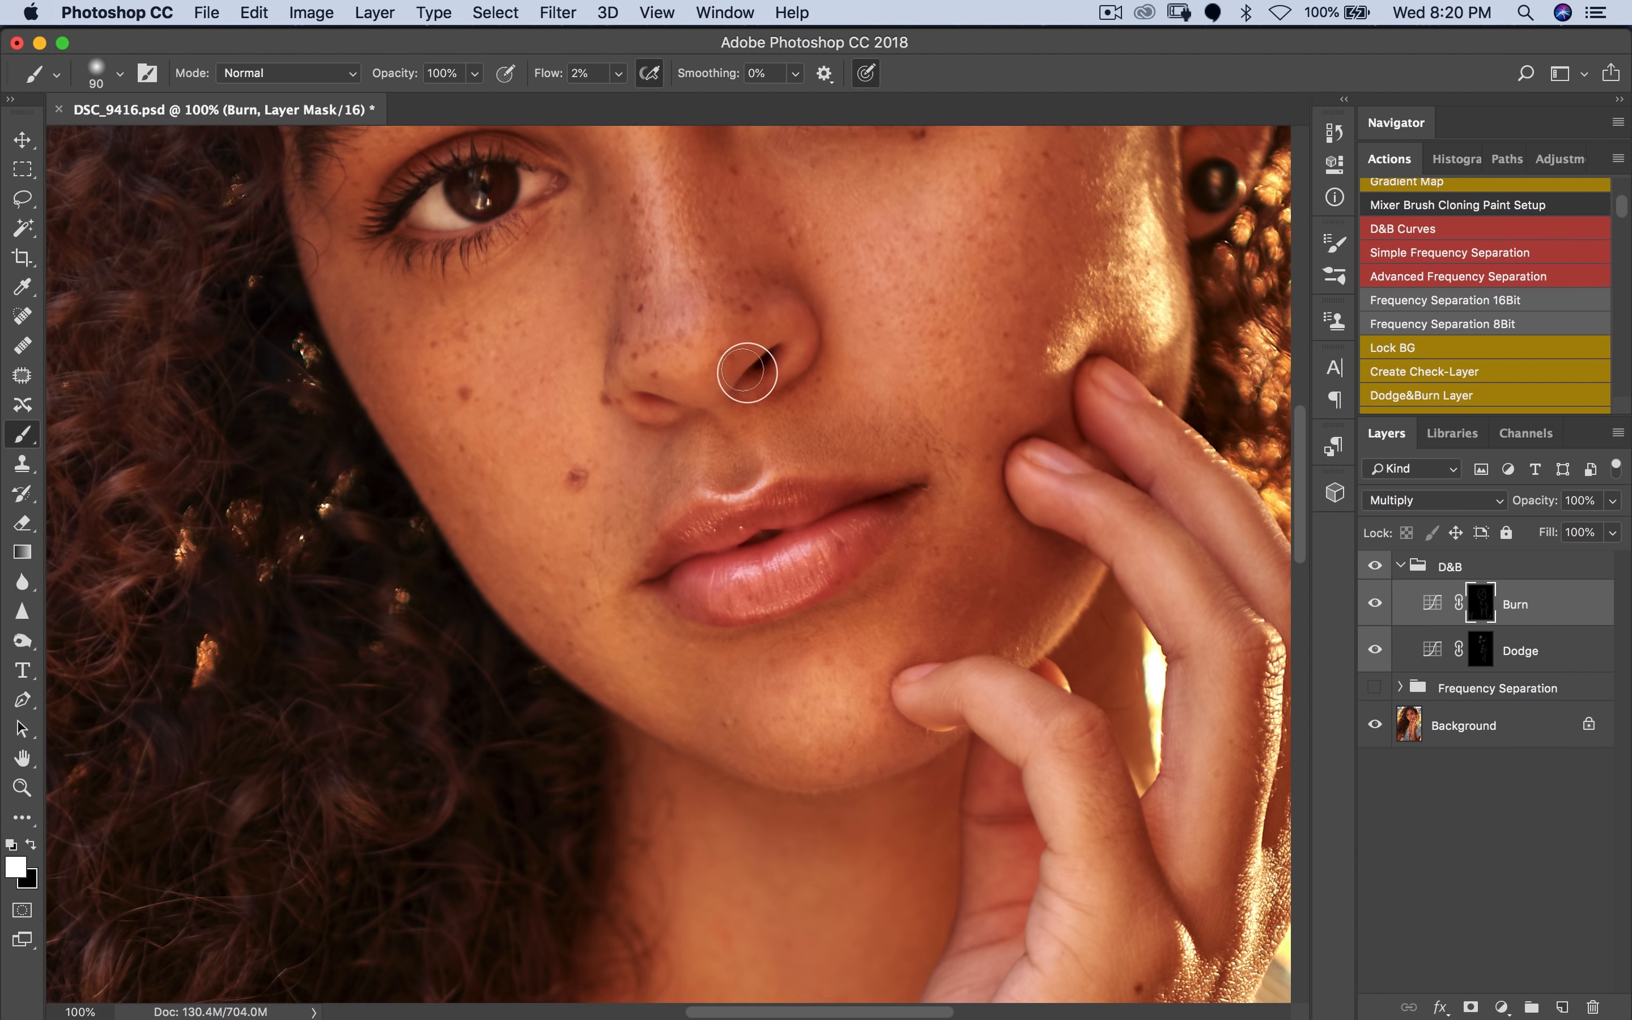
# Step: Burn the shadows around both eyes on the Burn mask with a 30 to 50-pixel brush
pyautogui.moveTo(760, 334); pyautogui.dragTo(759, 536)
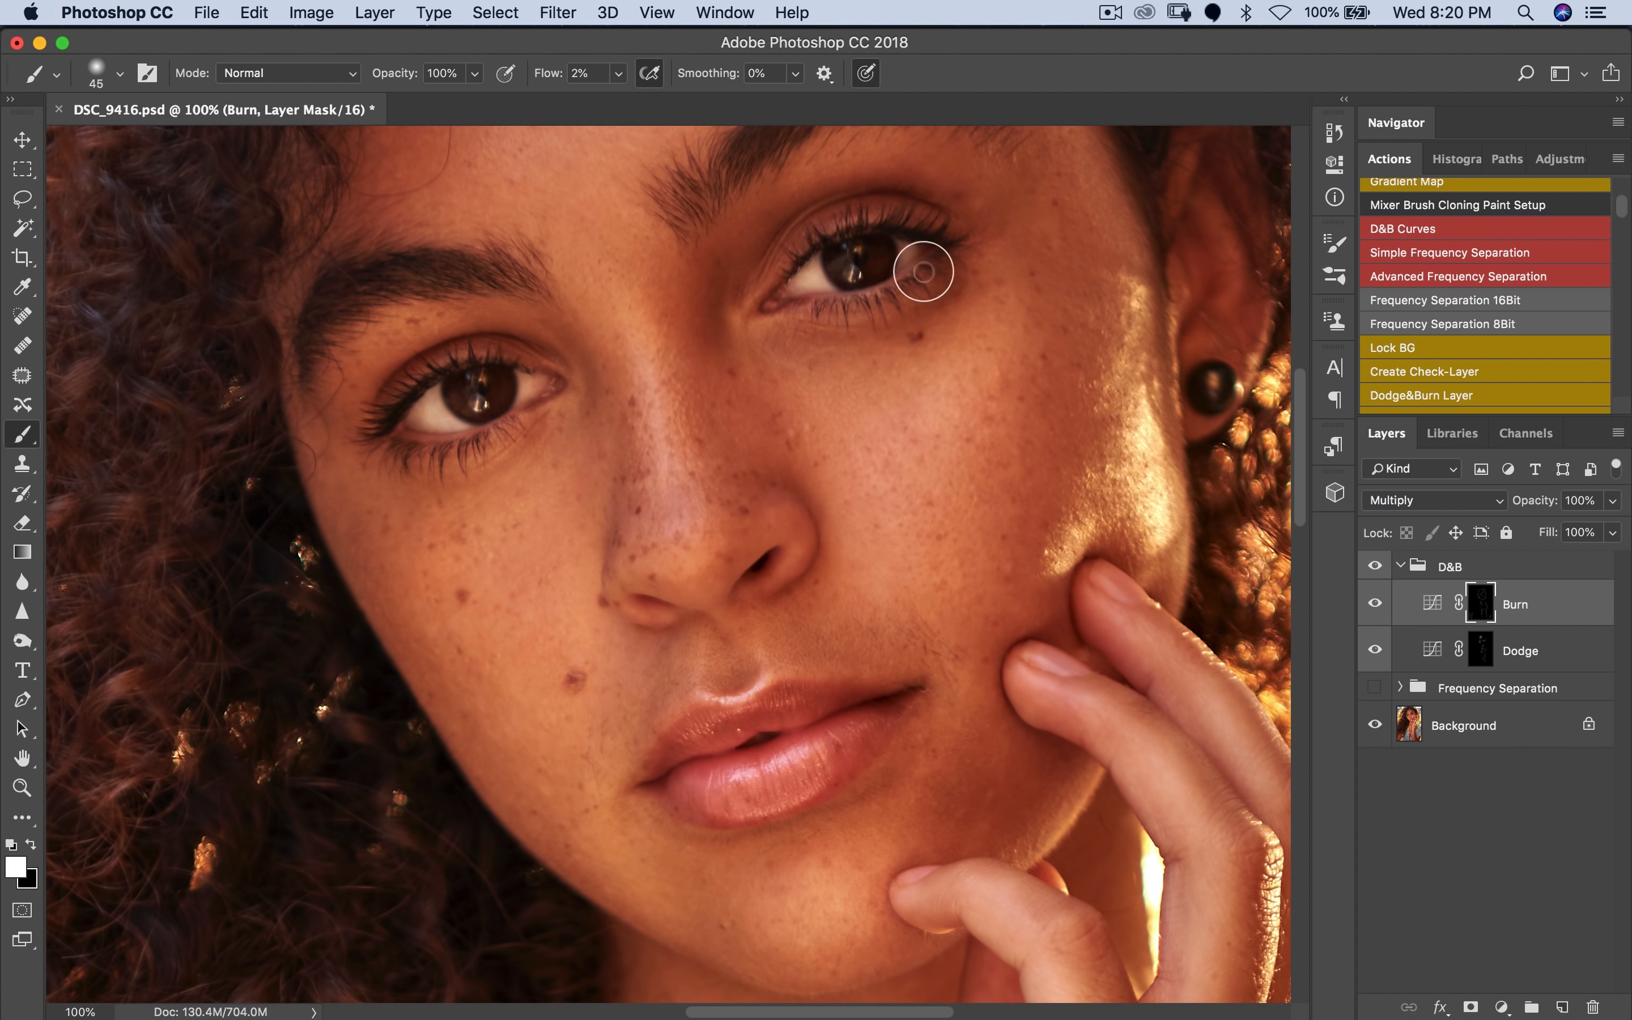
pyautogui.press(']')
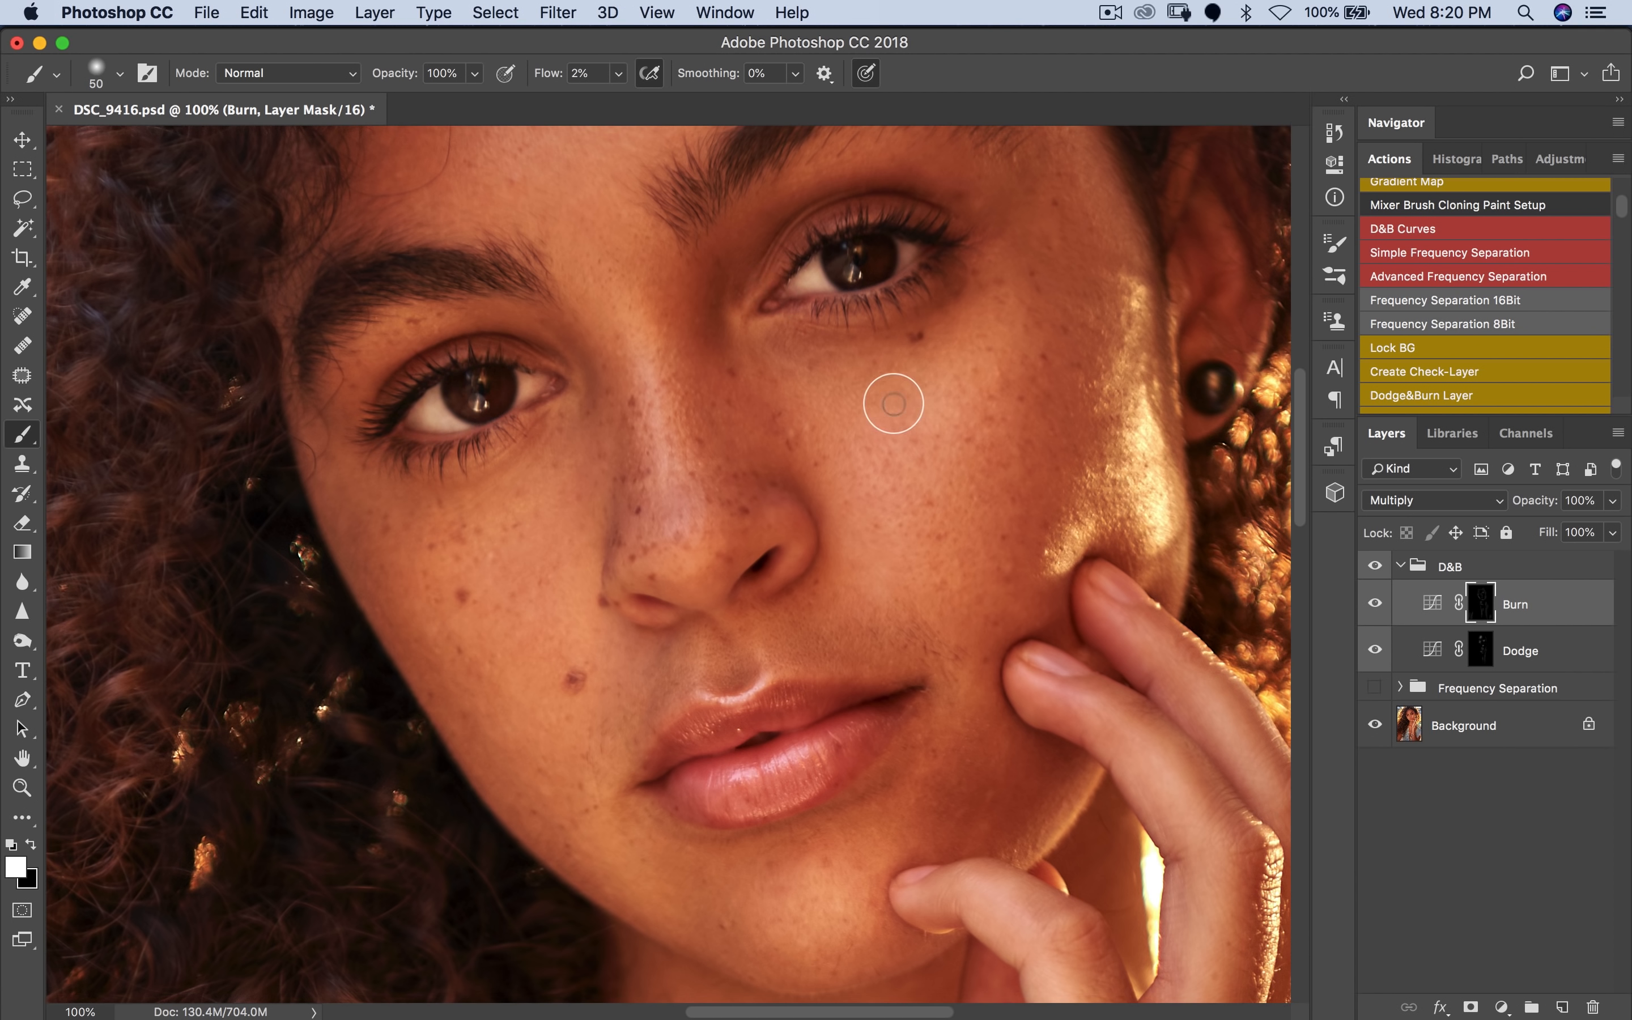
pyautogui.moveTo(851, 385); pyautogui.dragTo(852, 648)
pyautogui.moveTo(847, 546); pyautogui.dragTo(830, 366)
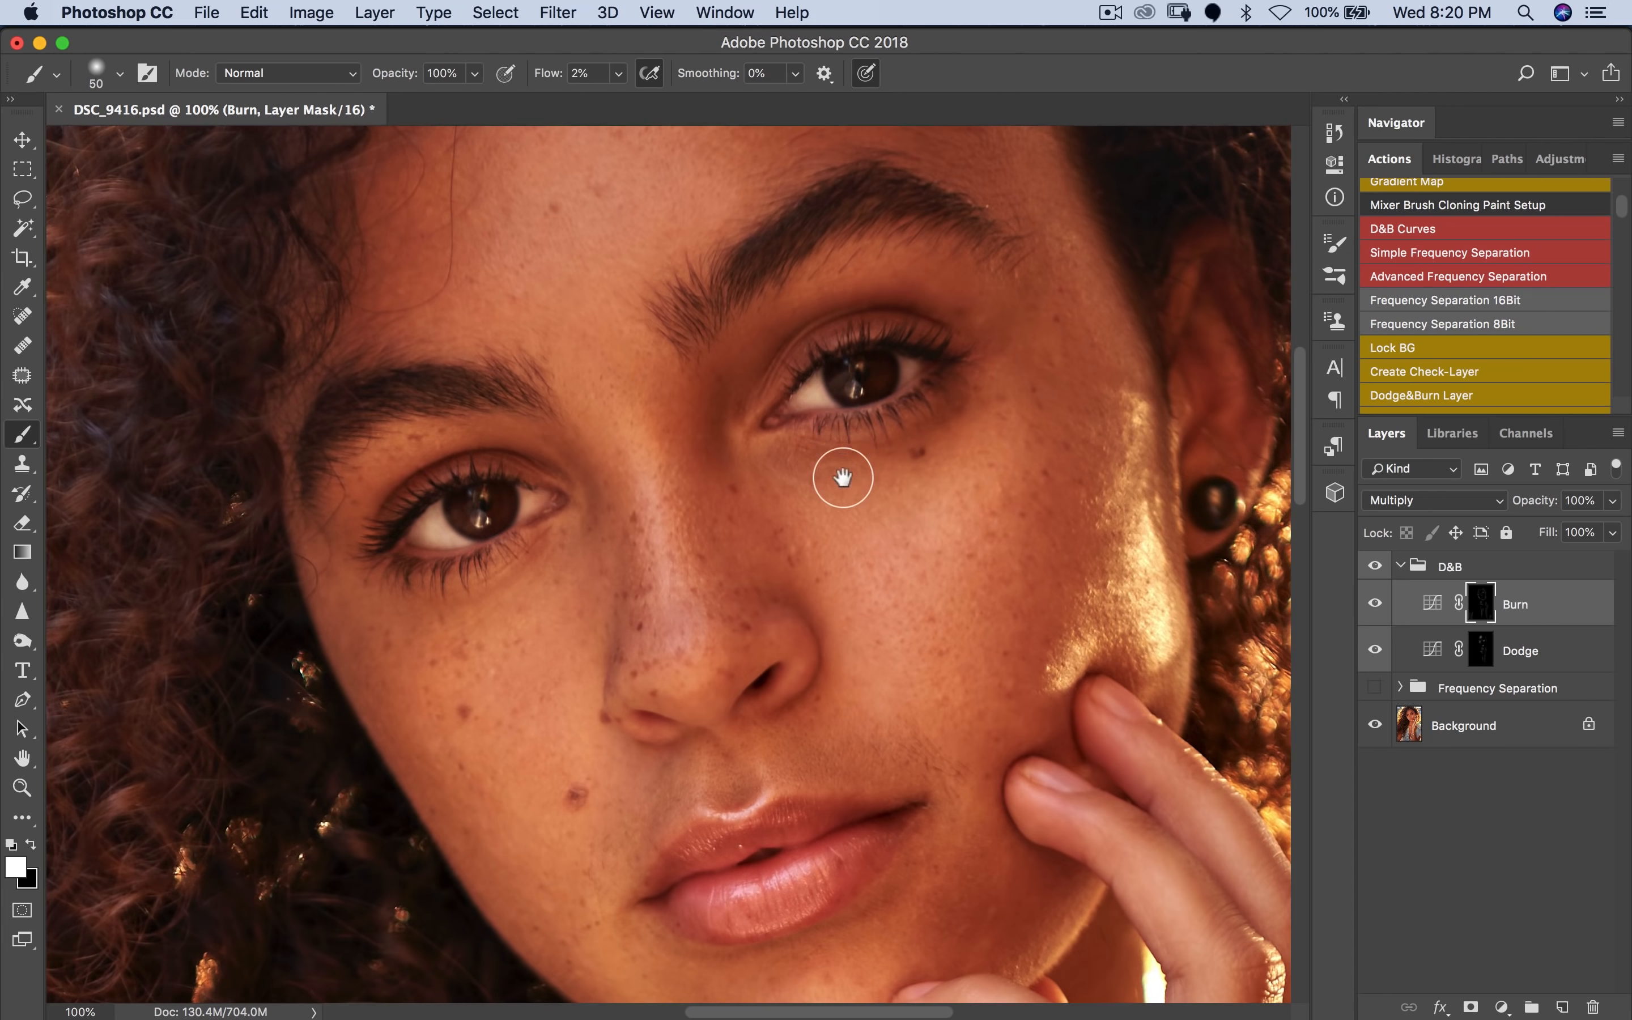
pyautogui.moveTo(843, 478); pyautogui.dragTo(855, 418)
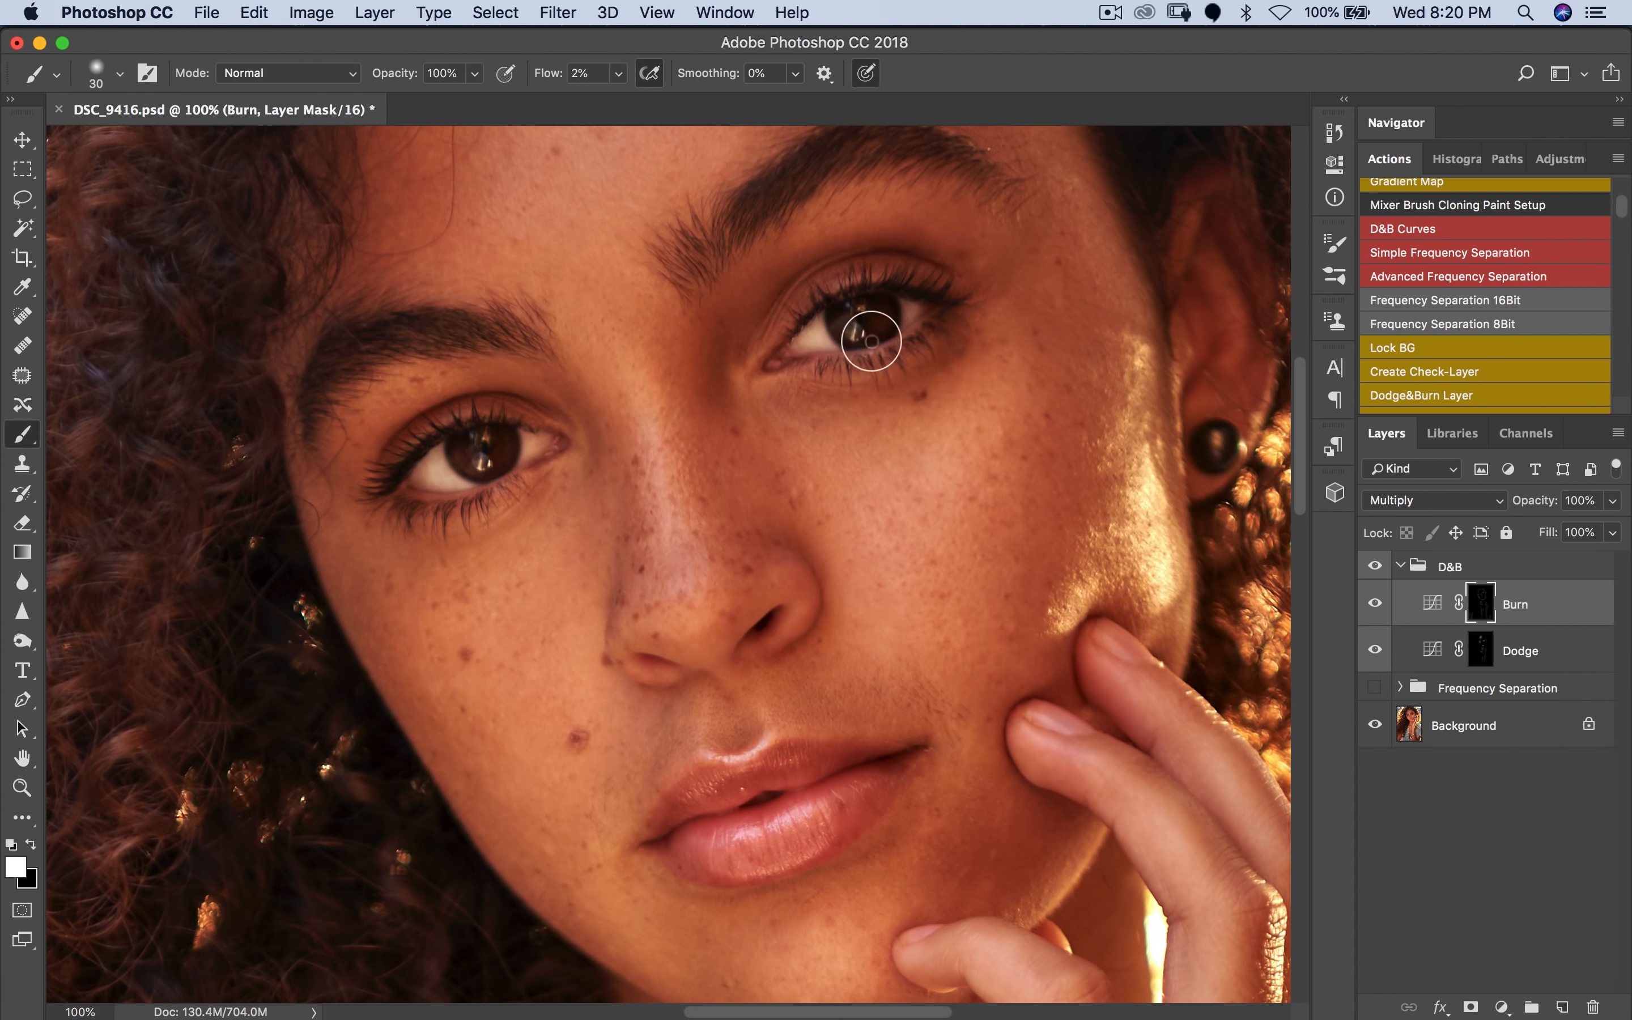
pyautogui.press(']')
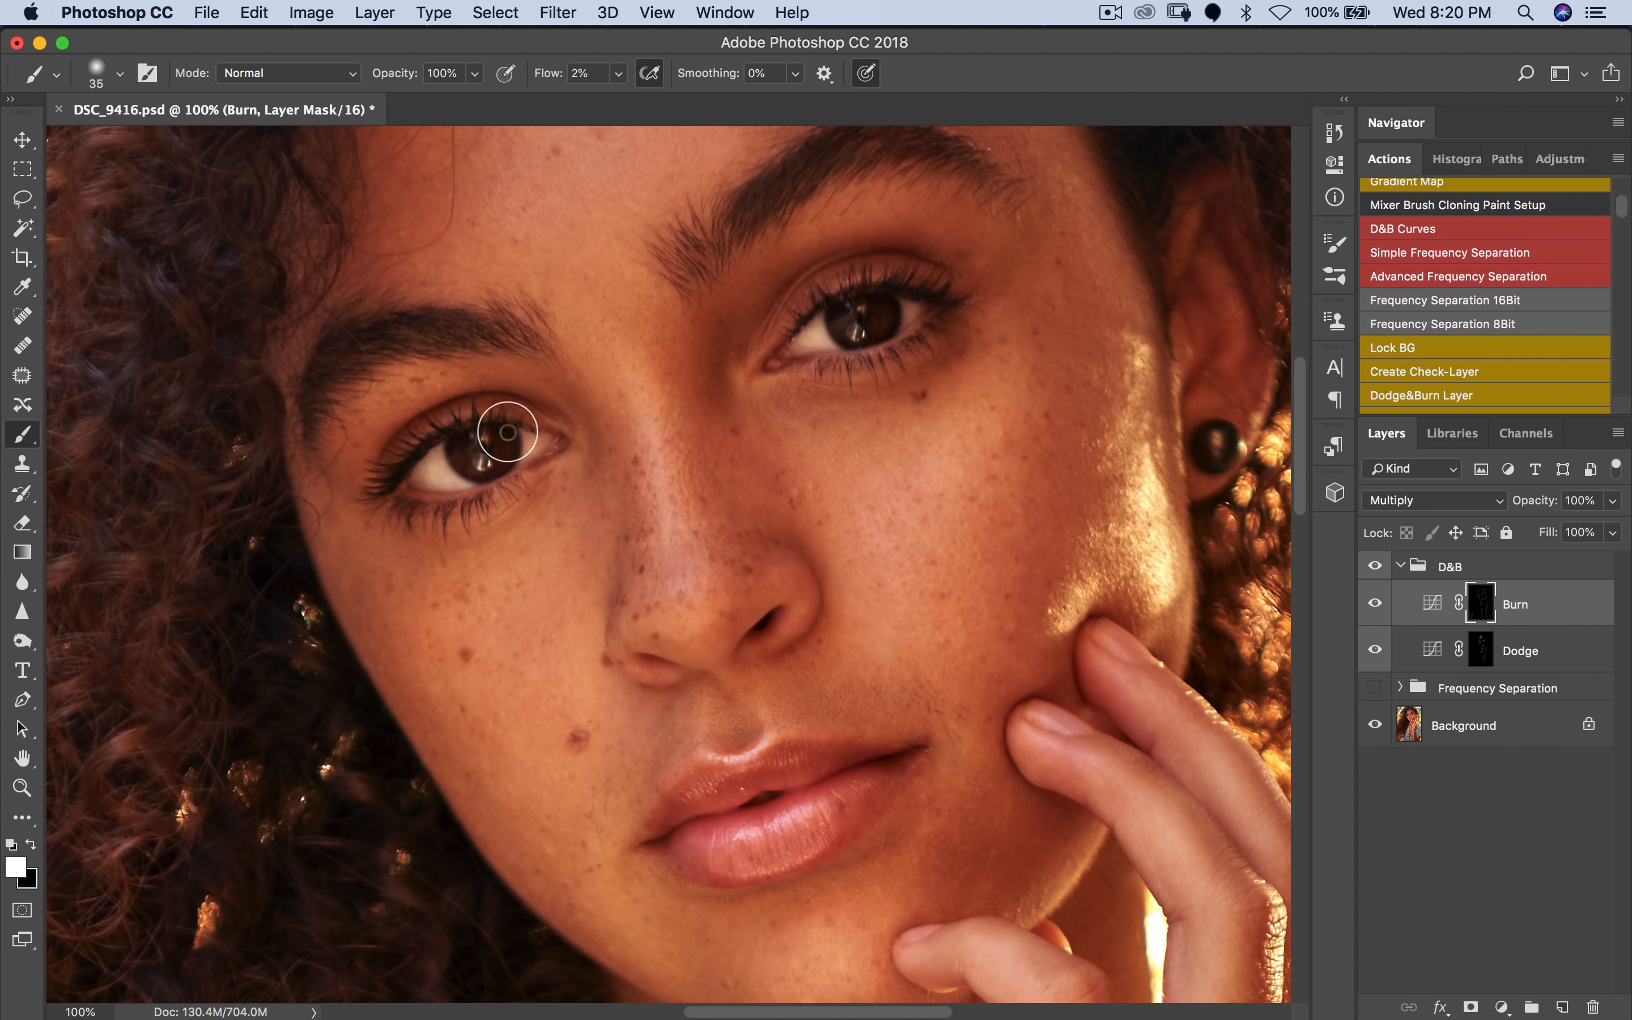
# Step: Make the Frequency Separation group visible again and view the whole portrait
pyautogui.keyDown('alt'); pyautogui.click(903, 539); pyautogui.keyUp('alt')
pyautogui.keyDown('alt'); pyautogui.click(912, 531); pyautogui.keyUp('alt')
pyautogui.keyDown('alt'); pyautogui.click(895, 556); pyautogui.keyUp('alt')
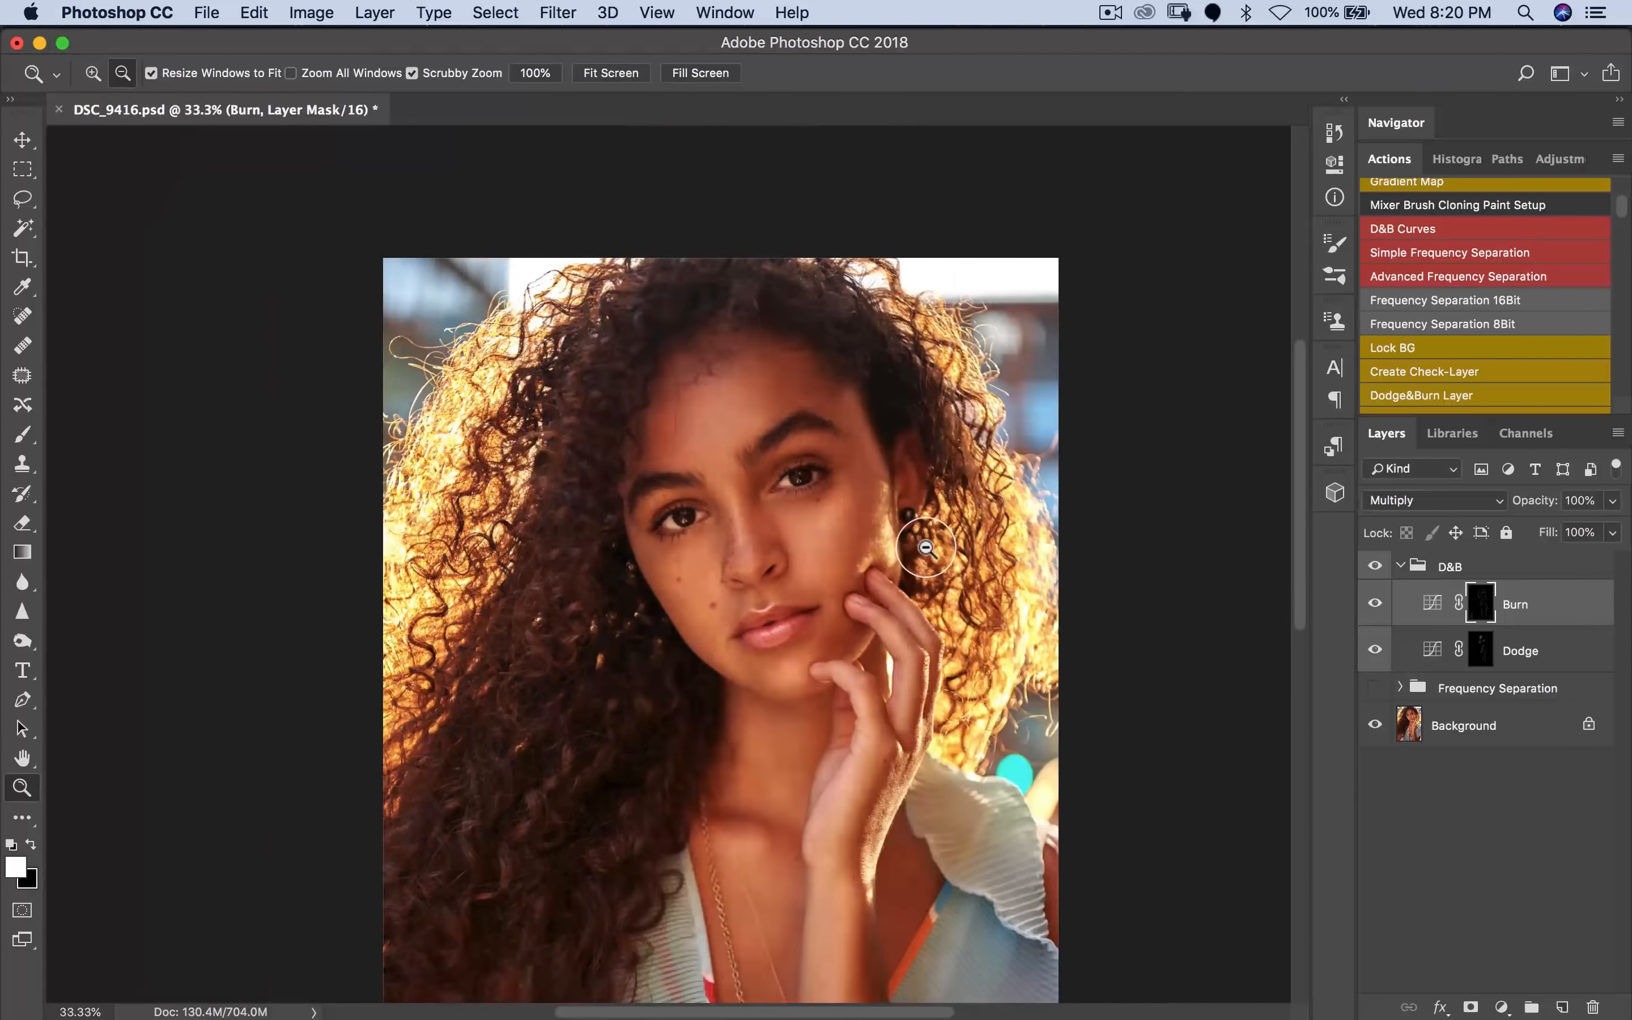
pyautogui.keyDown('alt'); pyautogui.click(877, 581); pyautogui.keyUp('alt')
pyautogui.keyDown('alt'); pyautogui.click(673, 669); pyautogui.keyUp('alt')
pyautogui.click(1375, 687)
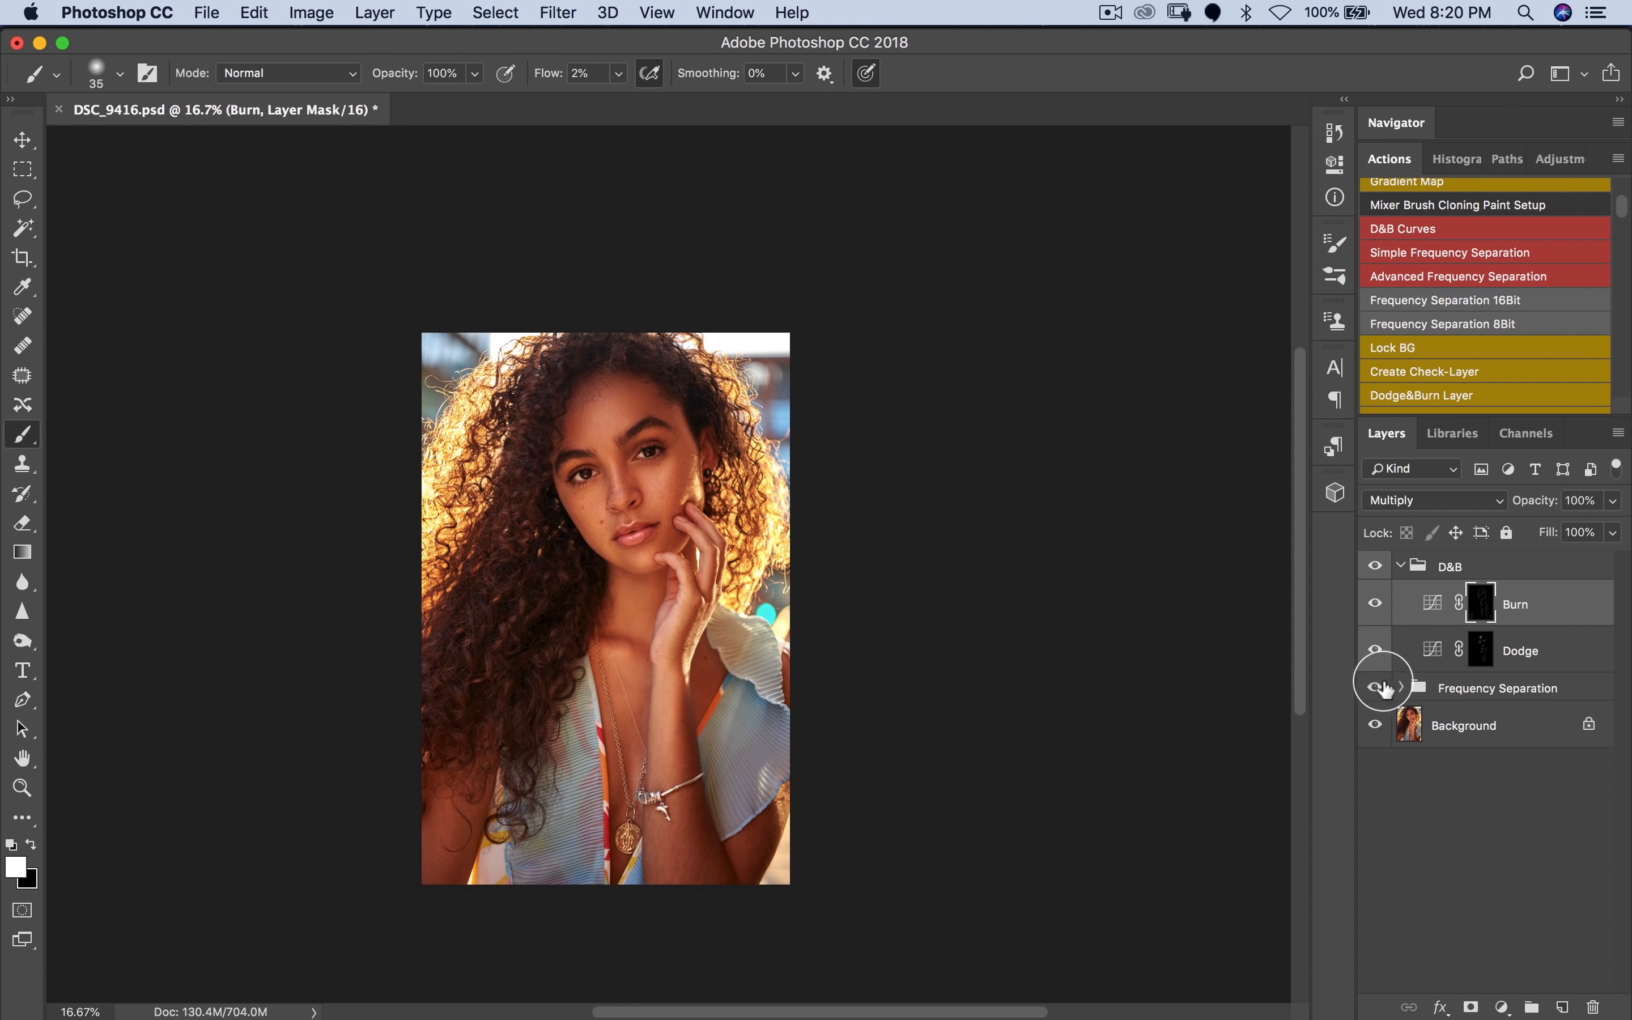
pyautogui.press('z')
pyautogui.click(699, 627)
pyautogui.press('b')
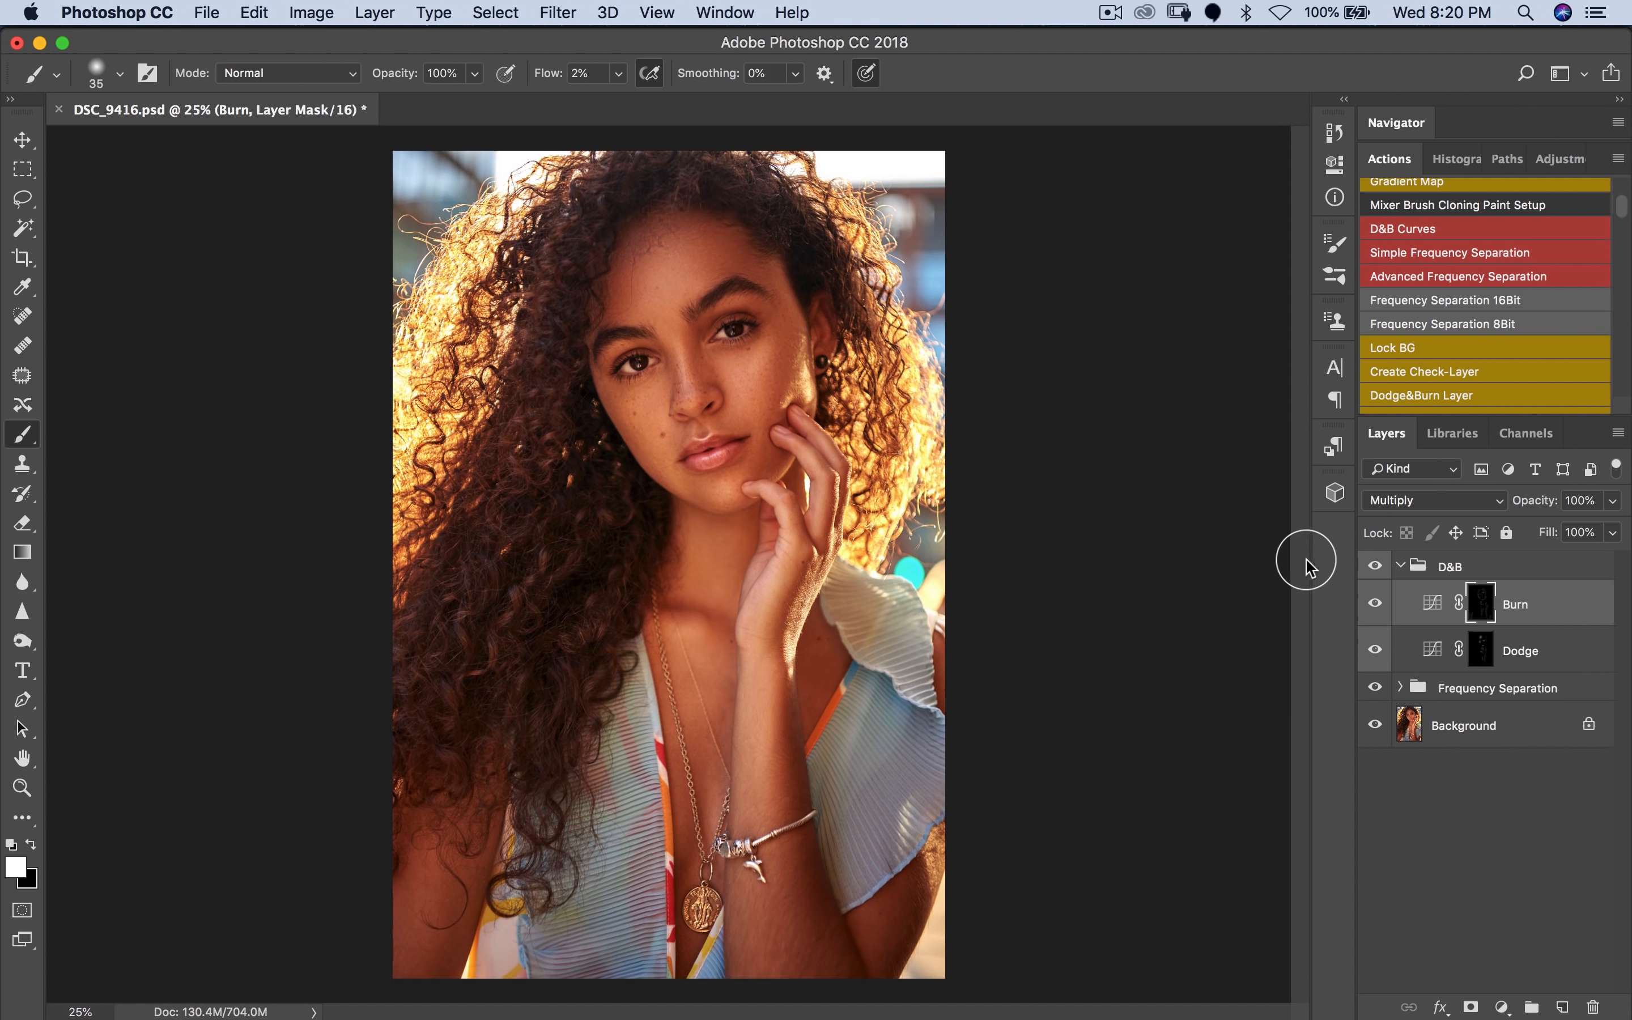
# Step: Compare the whole portrait with and without the D&B group, leaving the group visible
pyautogui.click(1375, 567)
pyautogui.click(1375, 567)
pyautogui.click(1375, 566)
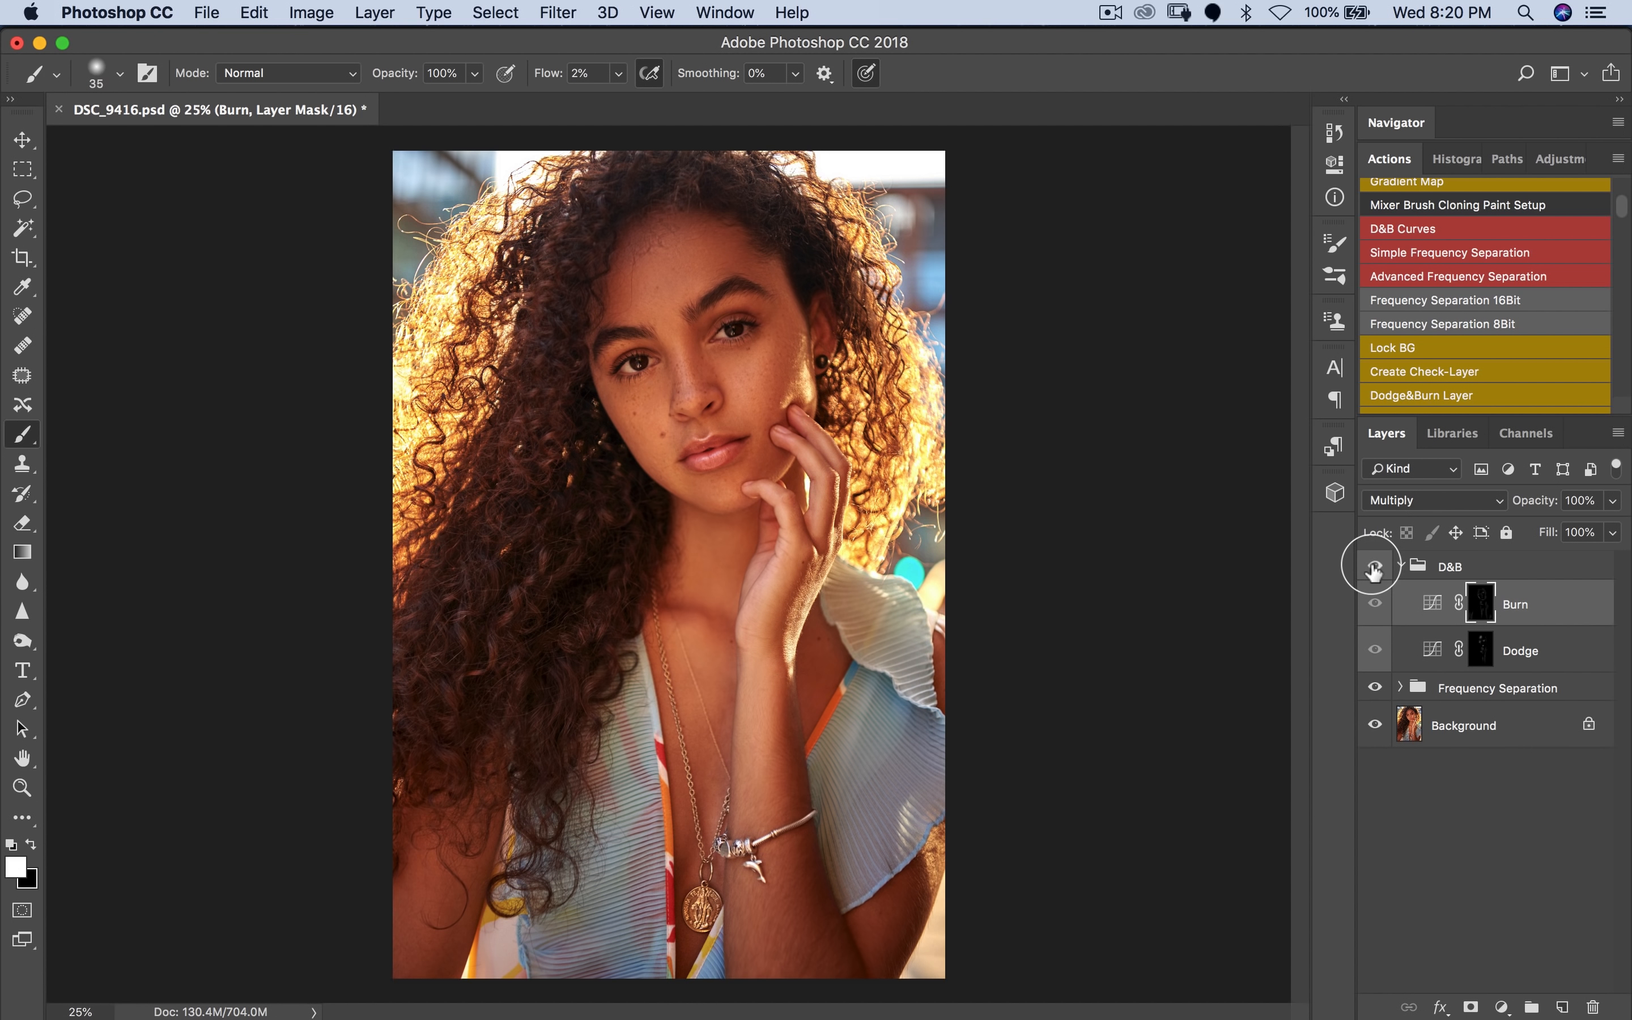
pyautogui.click(1375, 567)
pyautogui.press('z')
pyautogui.keyDown('alt'); pyautogui.click(846, 624); pyautogui.keyUp('alt')
pyautogui.keyDown('alt'); pyautogui.click(839, 648); pyautogui.keyUp('alt')
pyautogui.keyDown('alt'); pyautogui.click(839, 651); pyautogui.keyUp('alt')
pyautogui.press('b')
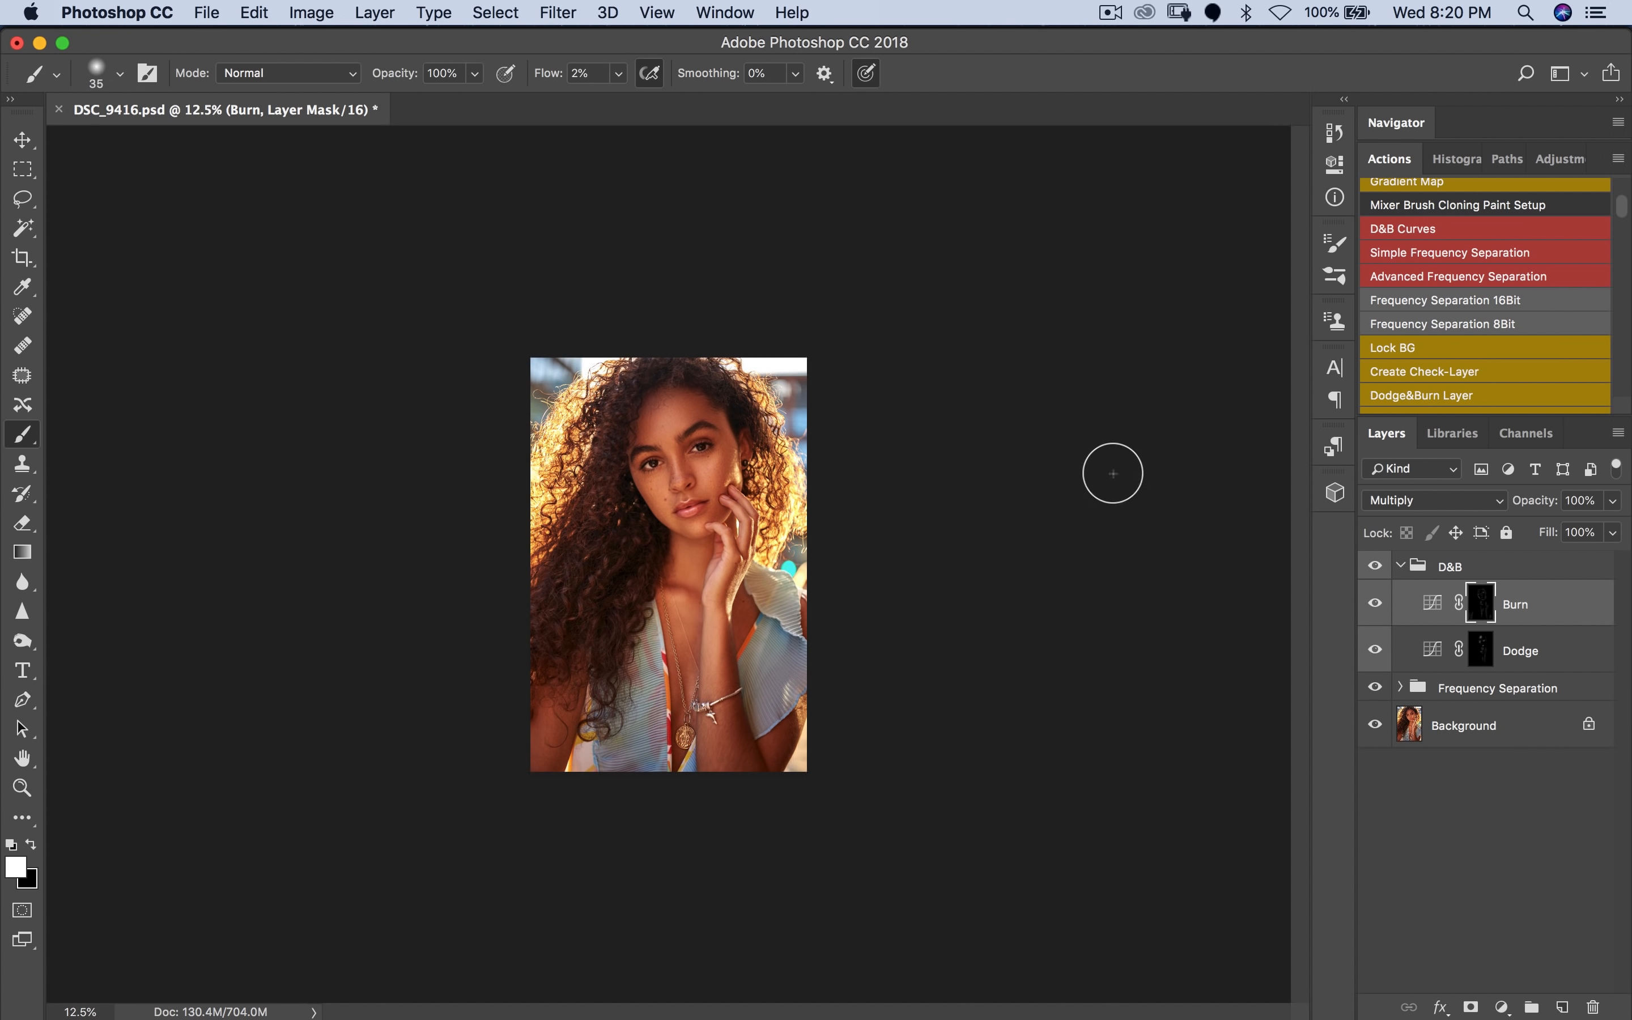
# Step: Collapse the D&B group and add a new empty layer above it
pyautogui.press('z')
pyautogui.click(657, 428)
pyautogui.click(714, 429)
pyautogui.click(762, 429)
pyautogui.click(738, 278)
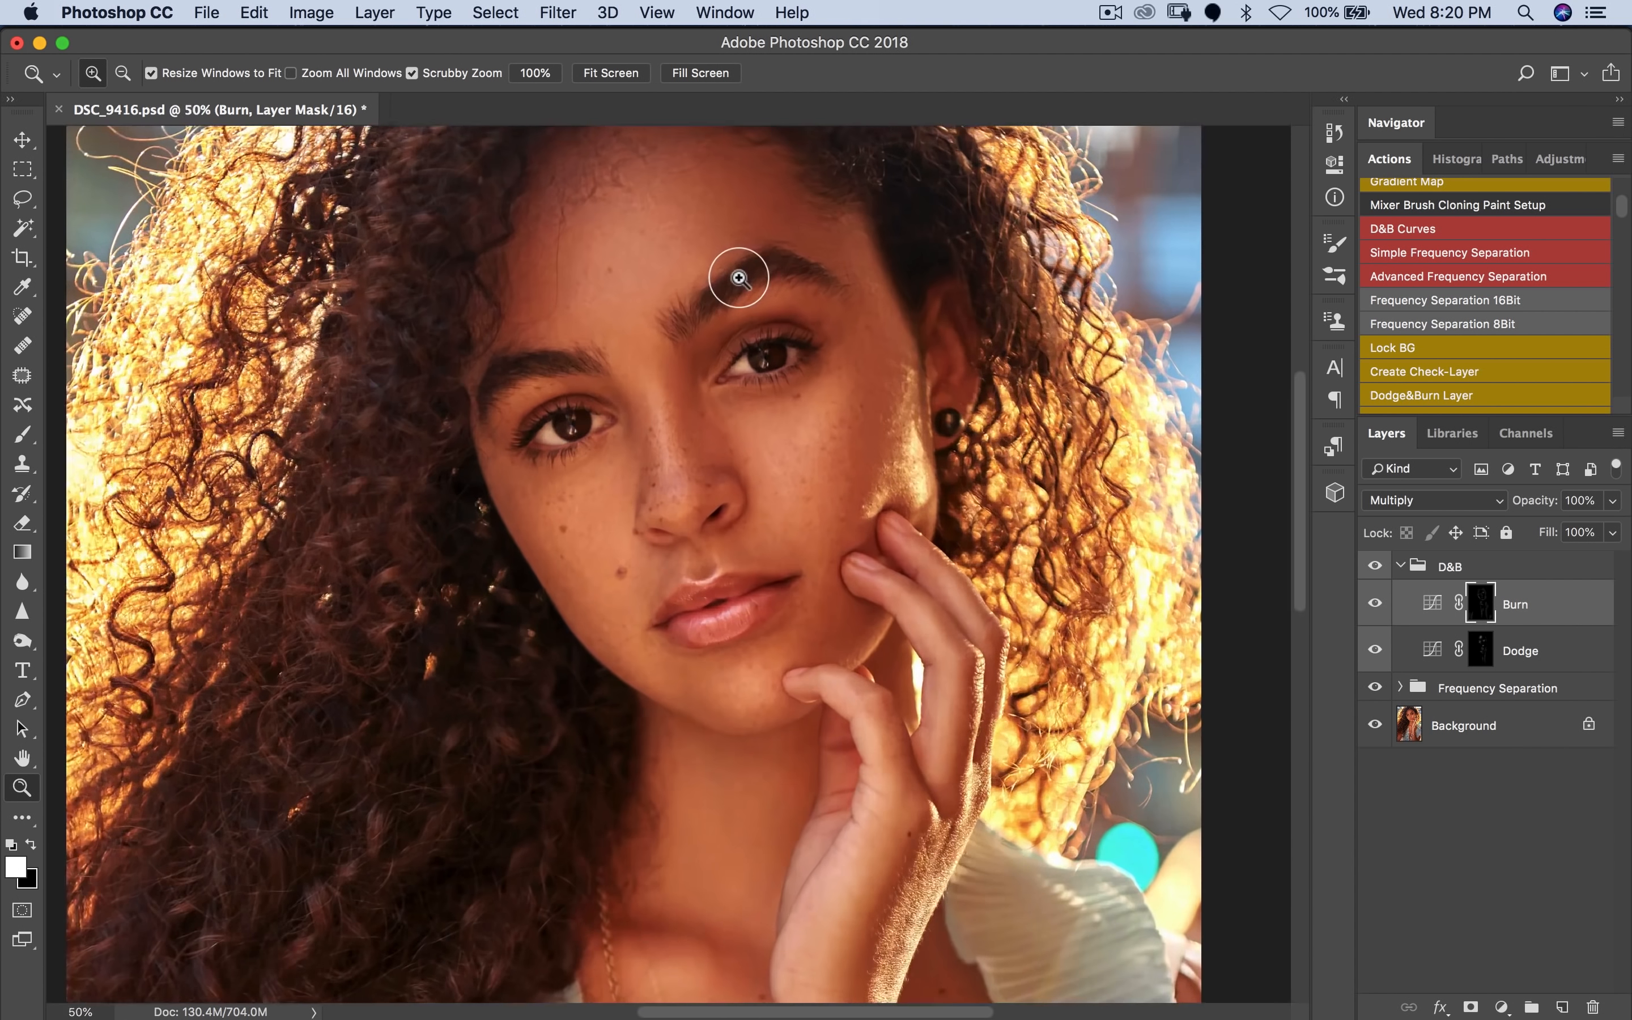
pyautogui.click(739, 278)
pyautogui.click(746, 375)
pyautogui.keyDown('alt'); pyautogui.click(739, 463); pyautogui.keyUp('alt')
pyautogui.press('b')
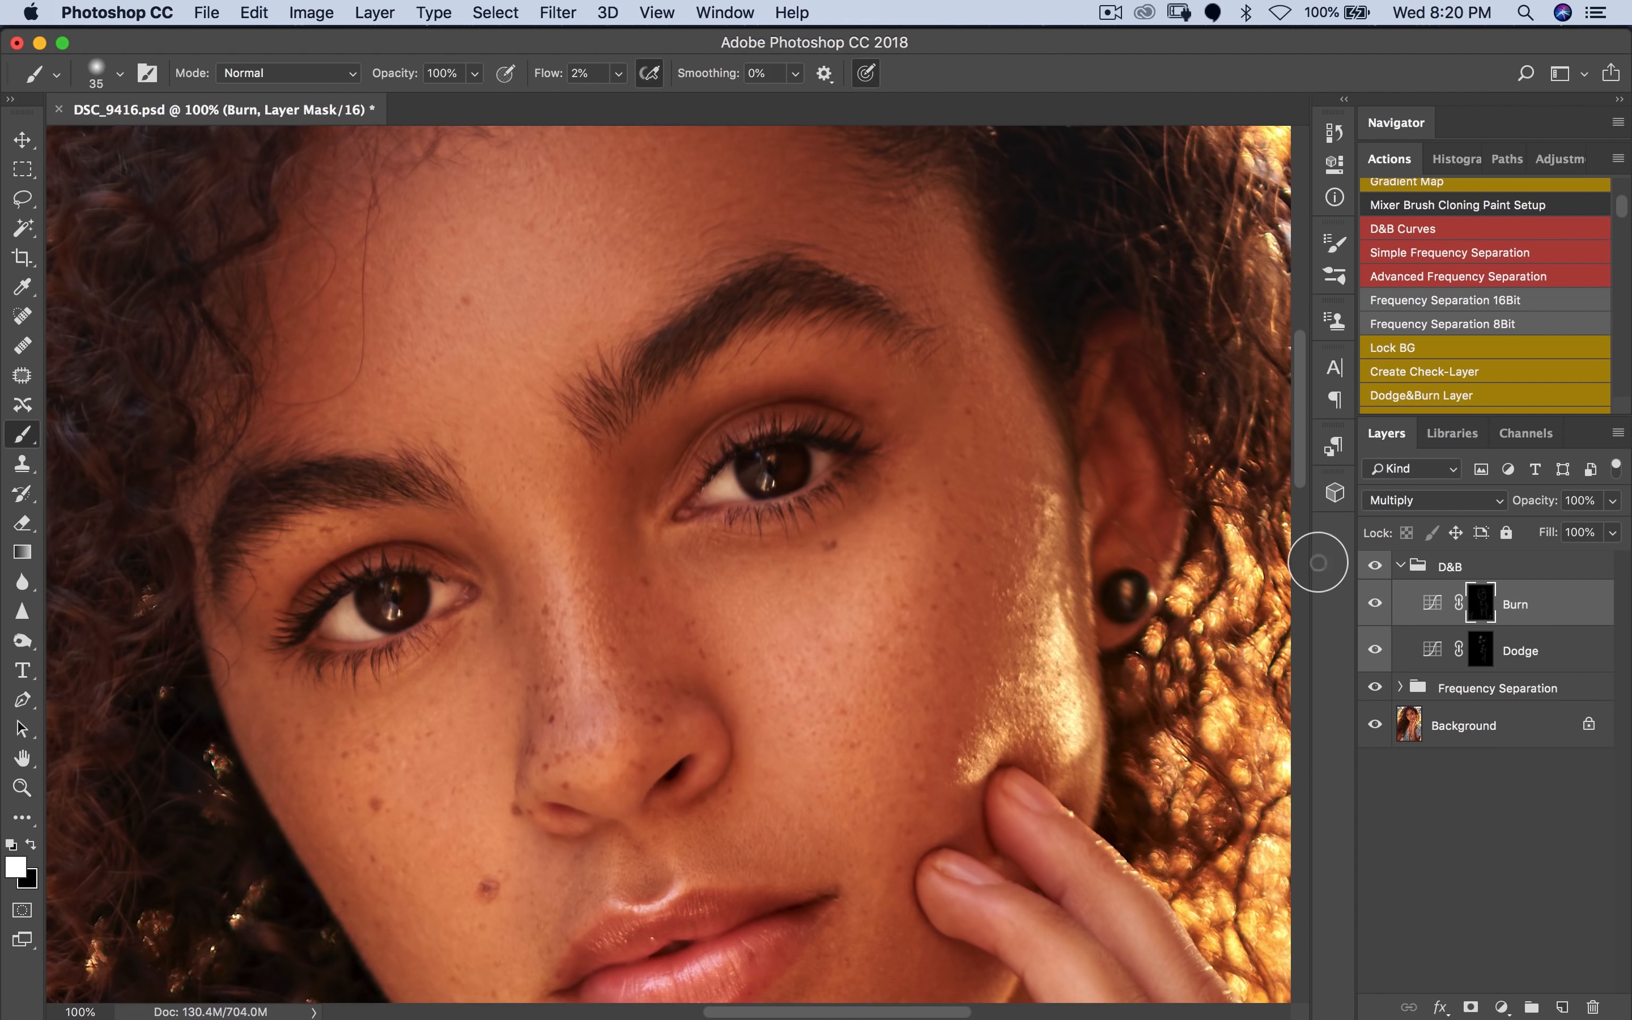
pyautogui.click(1401, 565)
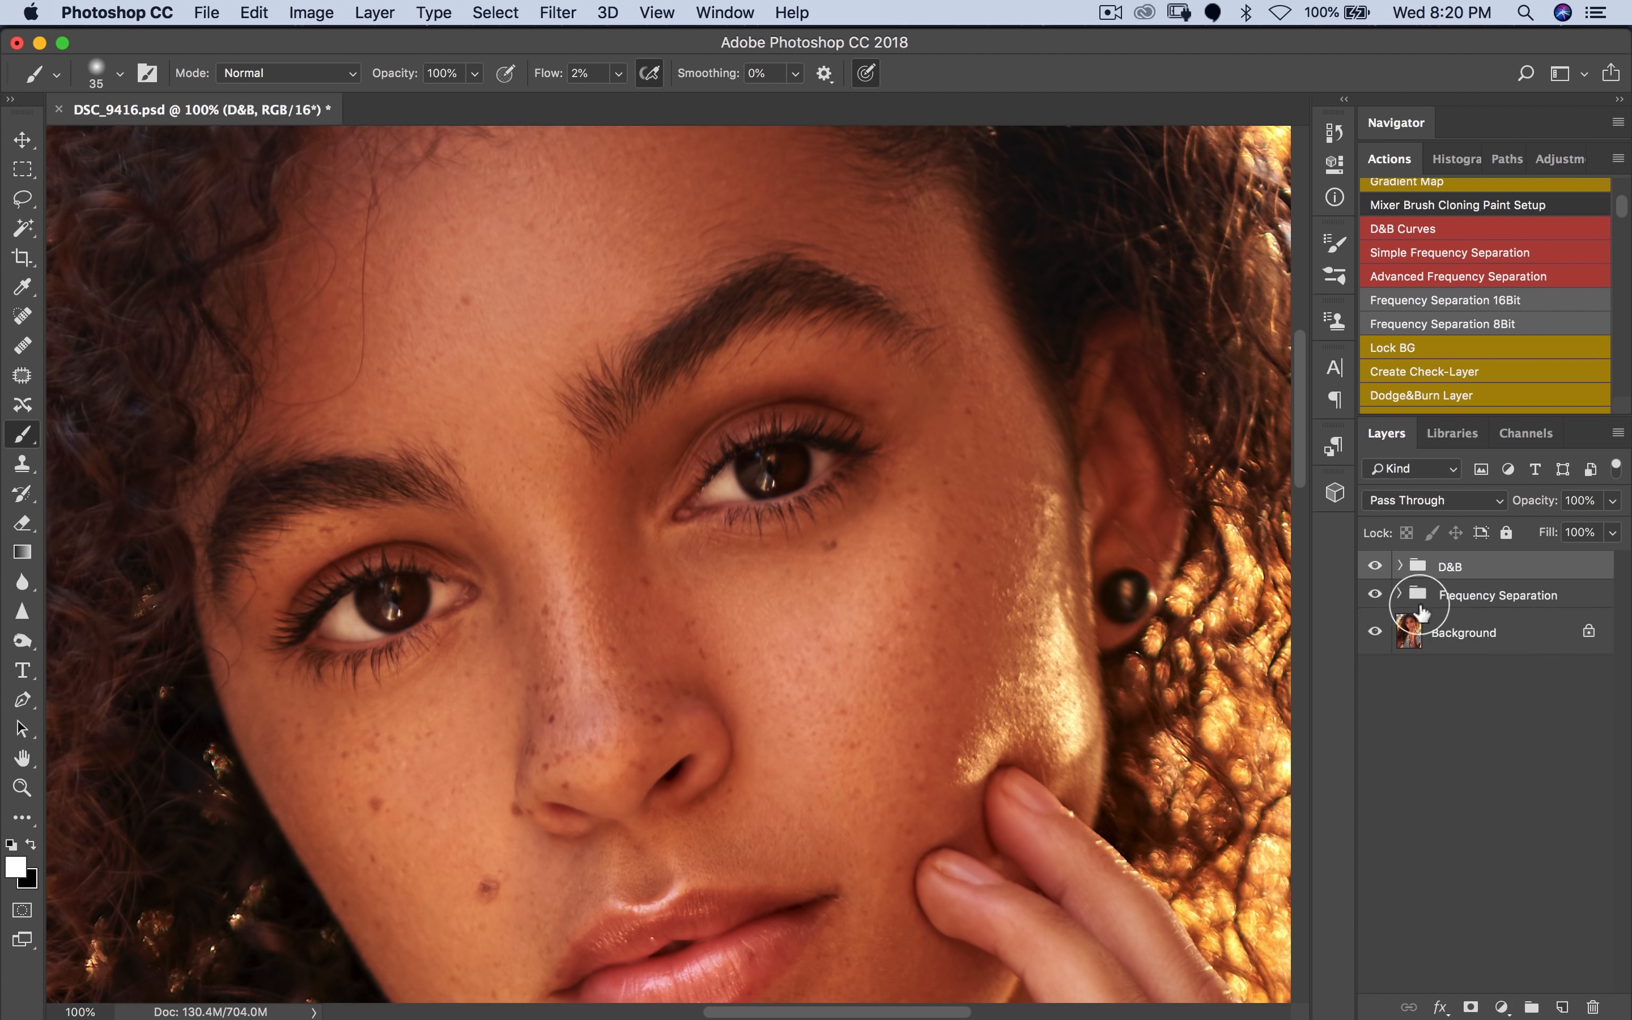
pyautogui.click(1563, 1005)
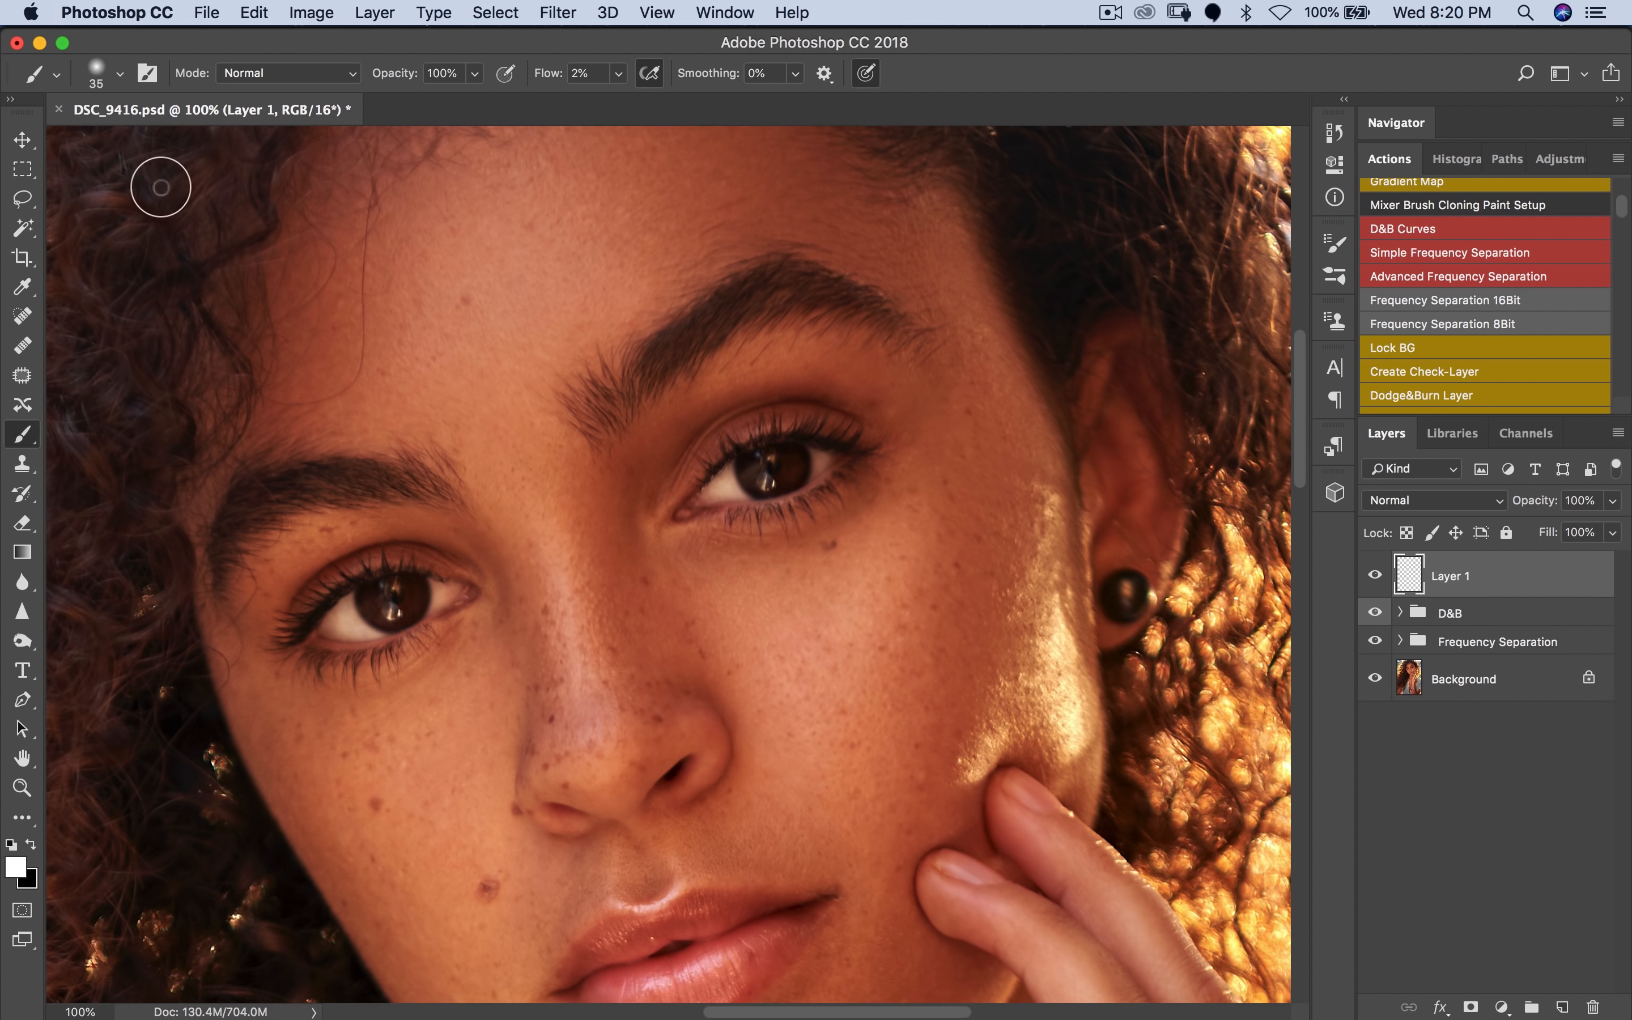
# Step: Paint short white radial strokes in the iris on the earring side with a 10-pixel brush at 100% flow
pyautogui.moveTo(628, 115); pyautogui.dragTo(967, 64)
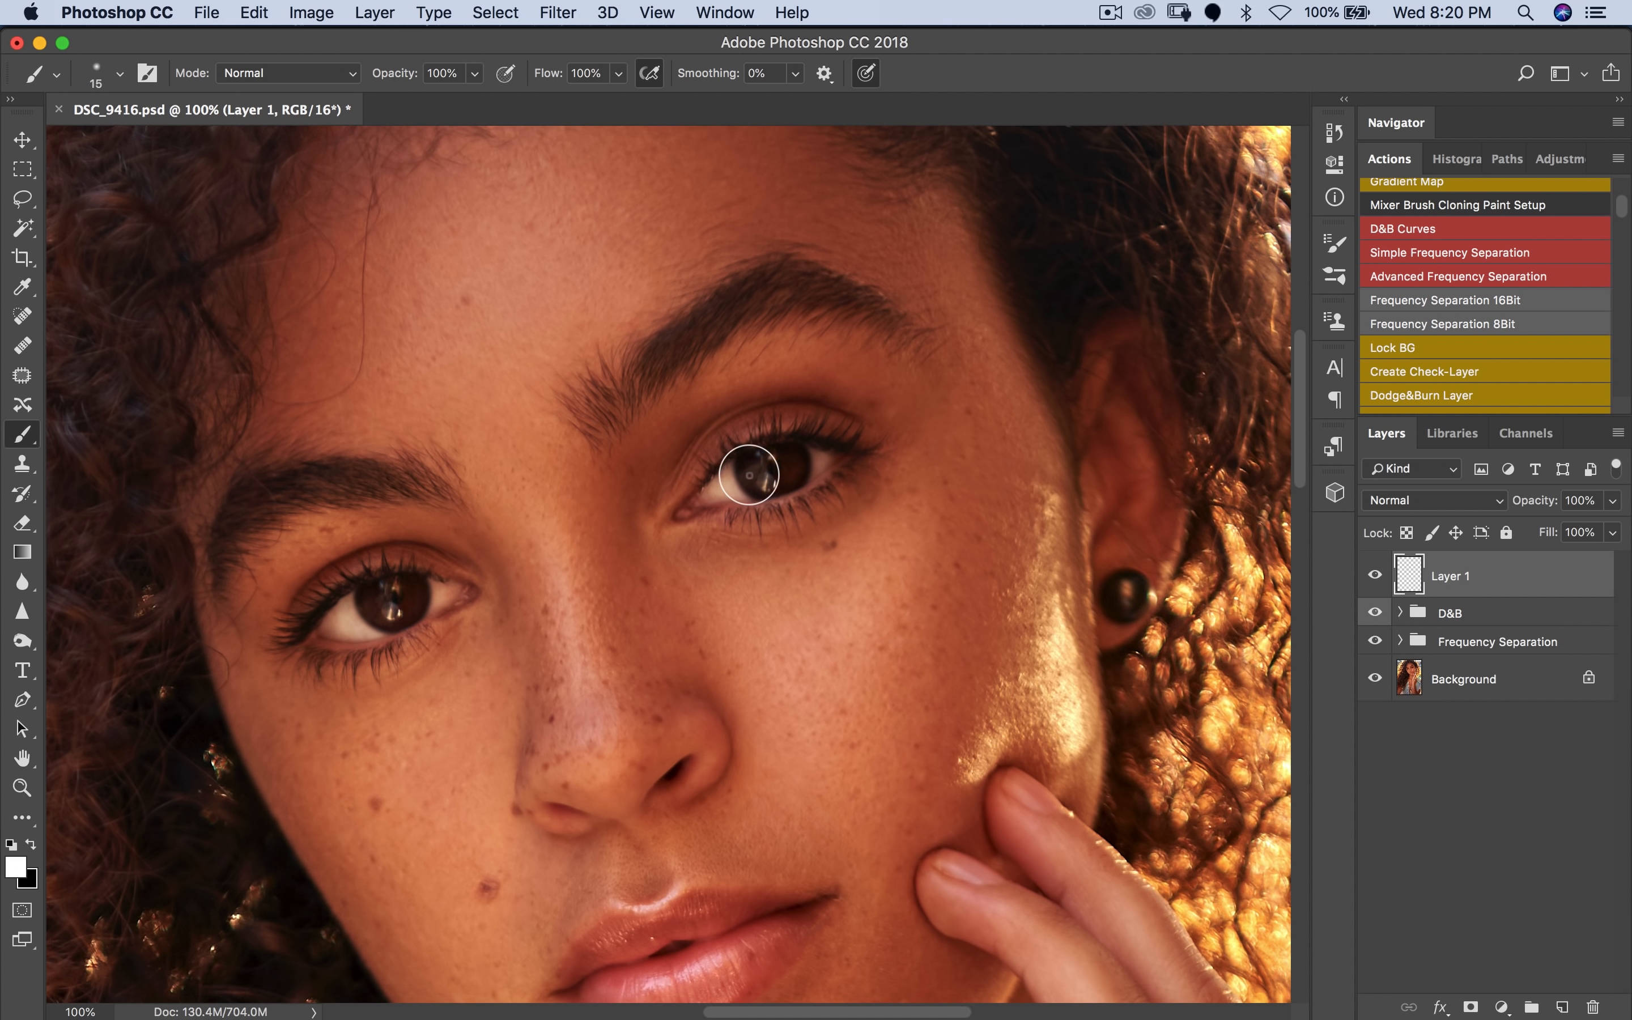
pyautogui.press('super+space')
pyautogui.keyDown('super'); pyautogui.click(764, 478); pyautogui.keyUp('super')
pyautogui.keyDown('super'); pyautogui.click(766, 479); pyautogui.keyUp('super')
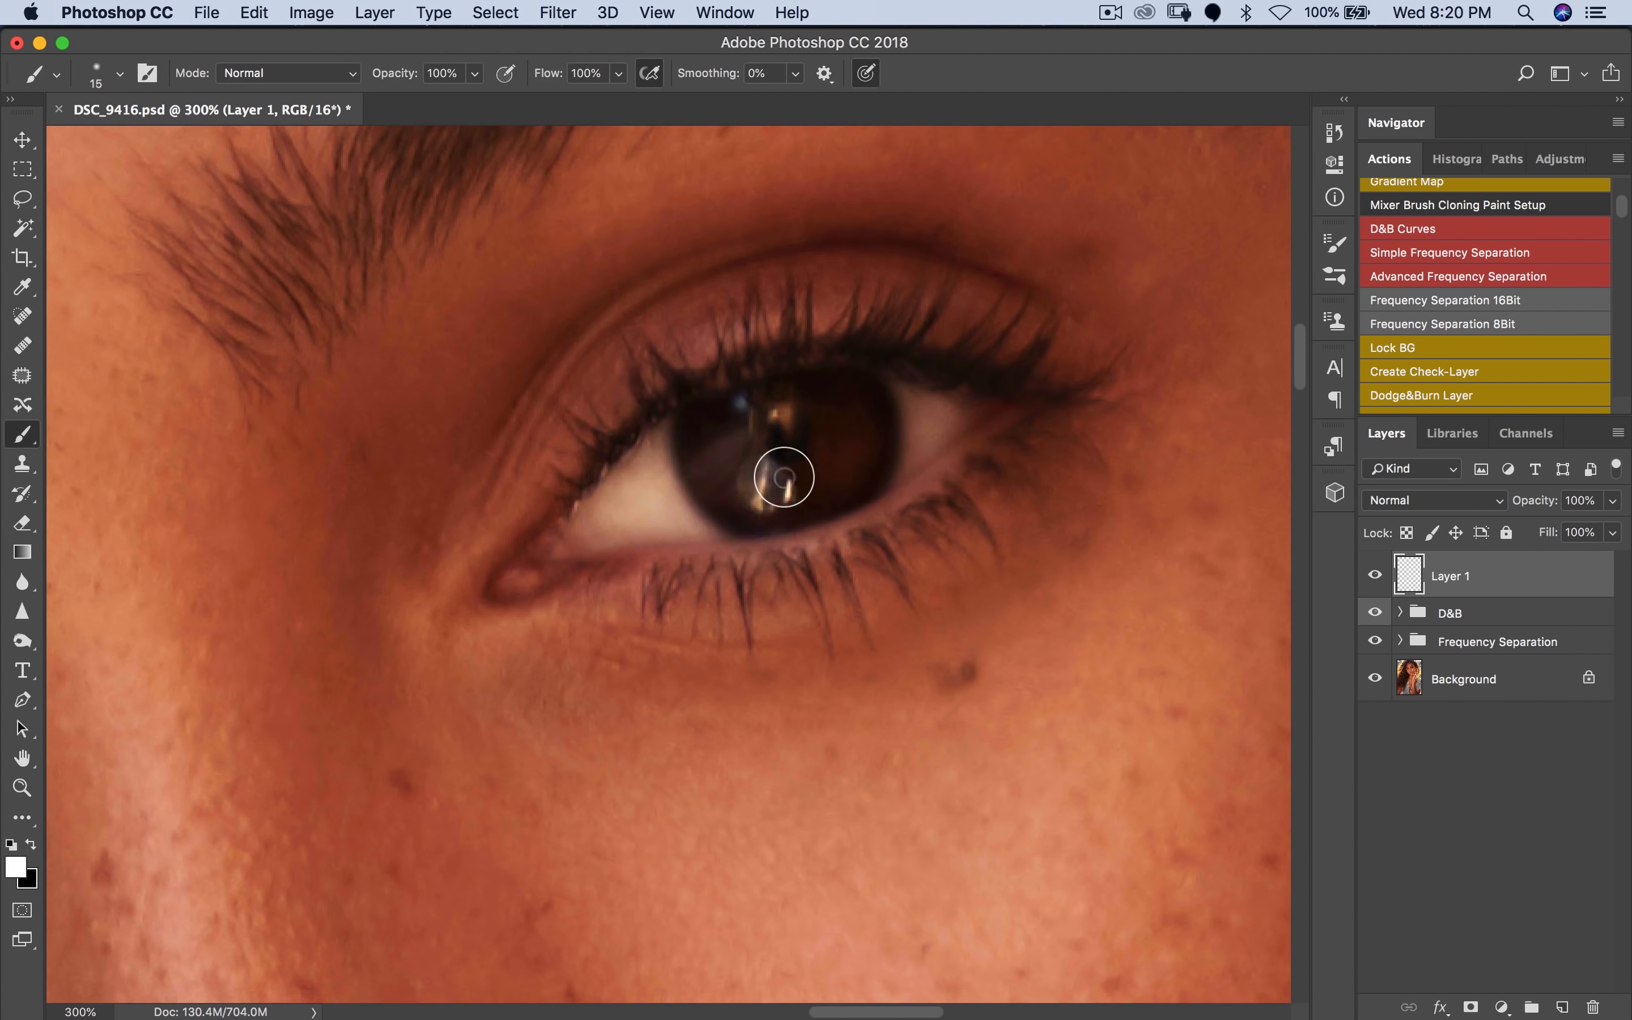
pyautogui.press('[')
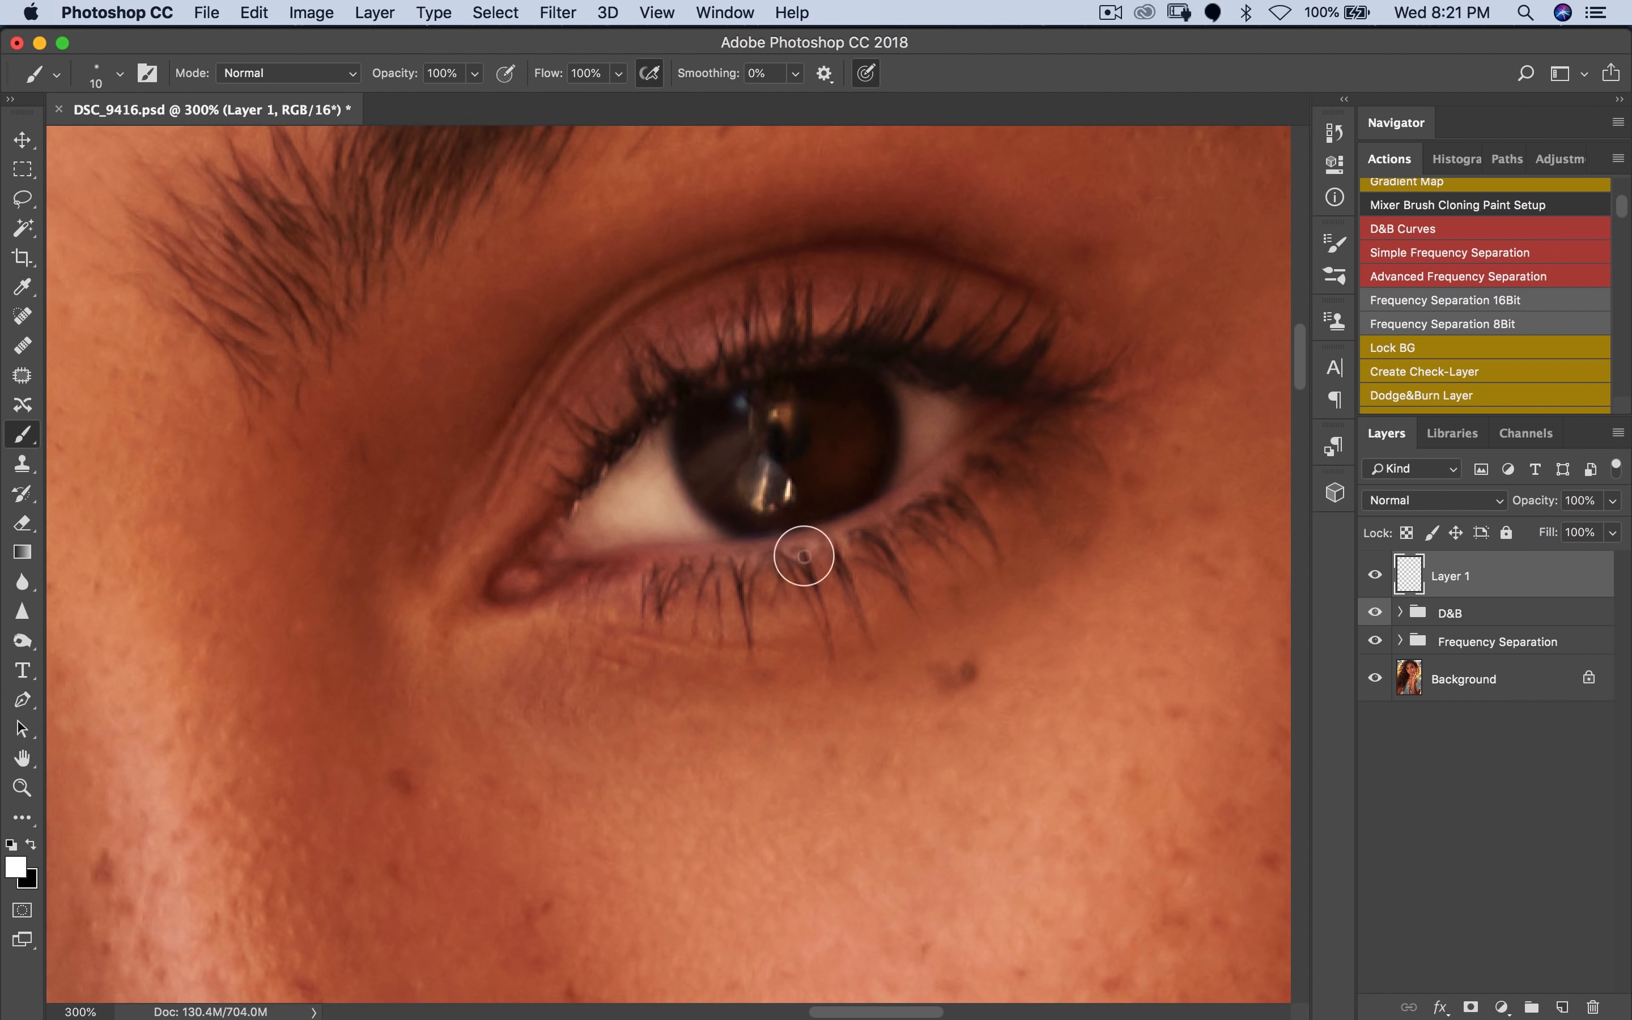
pyautogui.moveTo(795, 480); pyautogui.dragTo(806, 497)
pyautogui.moveTo(838, 425); pyautogui.dragTo(862, 420)
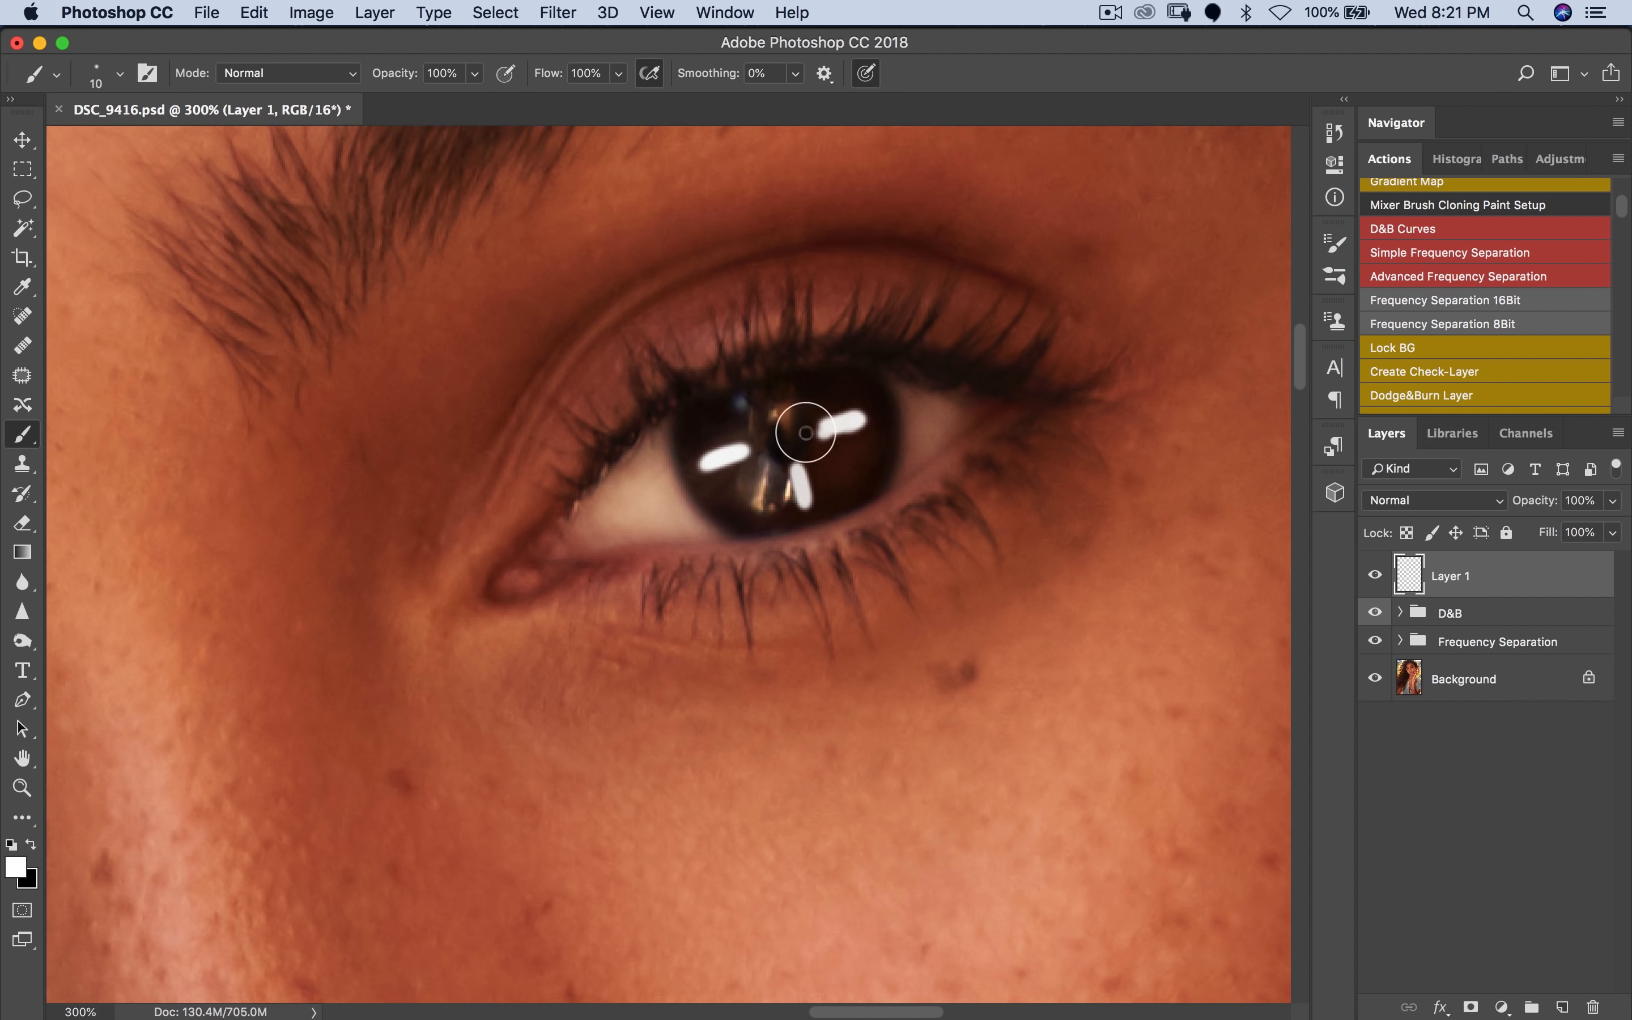
pyautogui.moveTo(824, 401); pyautogui.dragTo(848, 385)
pyautogui.moveTo(707, 425)
pyautogui.mouseDown()
pyautogui.moveTo(740, 430)
pyautogui.moveTo(731, 496)
pyautogui.moveTo(745, 491)
pyautogui.mouseUp()
pyautogui.moveTo(823, 454)
pyautogui.mouseDown()
pyautogui.moveTo(865, 457)
pyautogui.moveTo(835, 503)
pyautogui.moveTo(802, 504)
pyautogui.mouseUp()
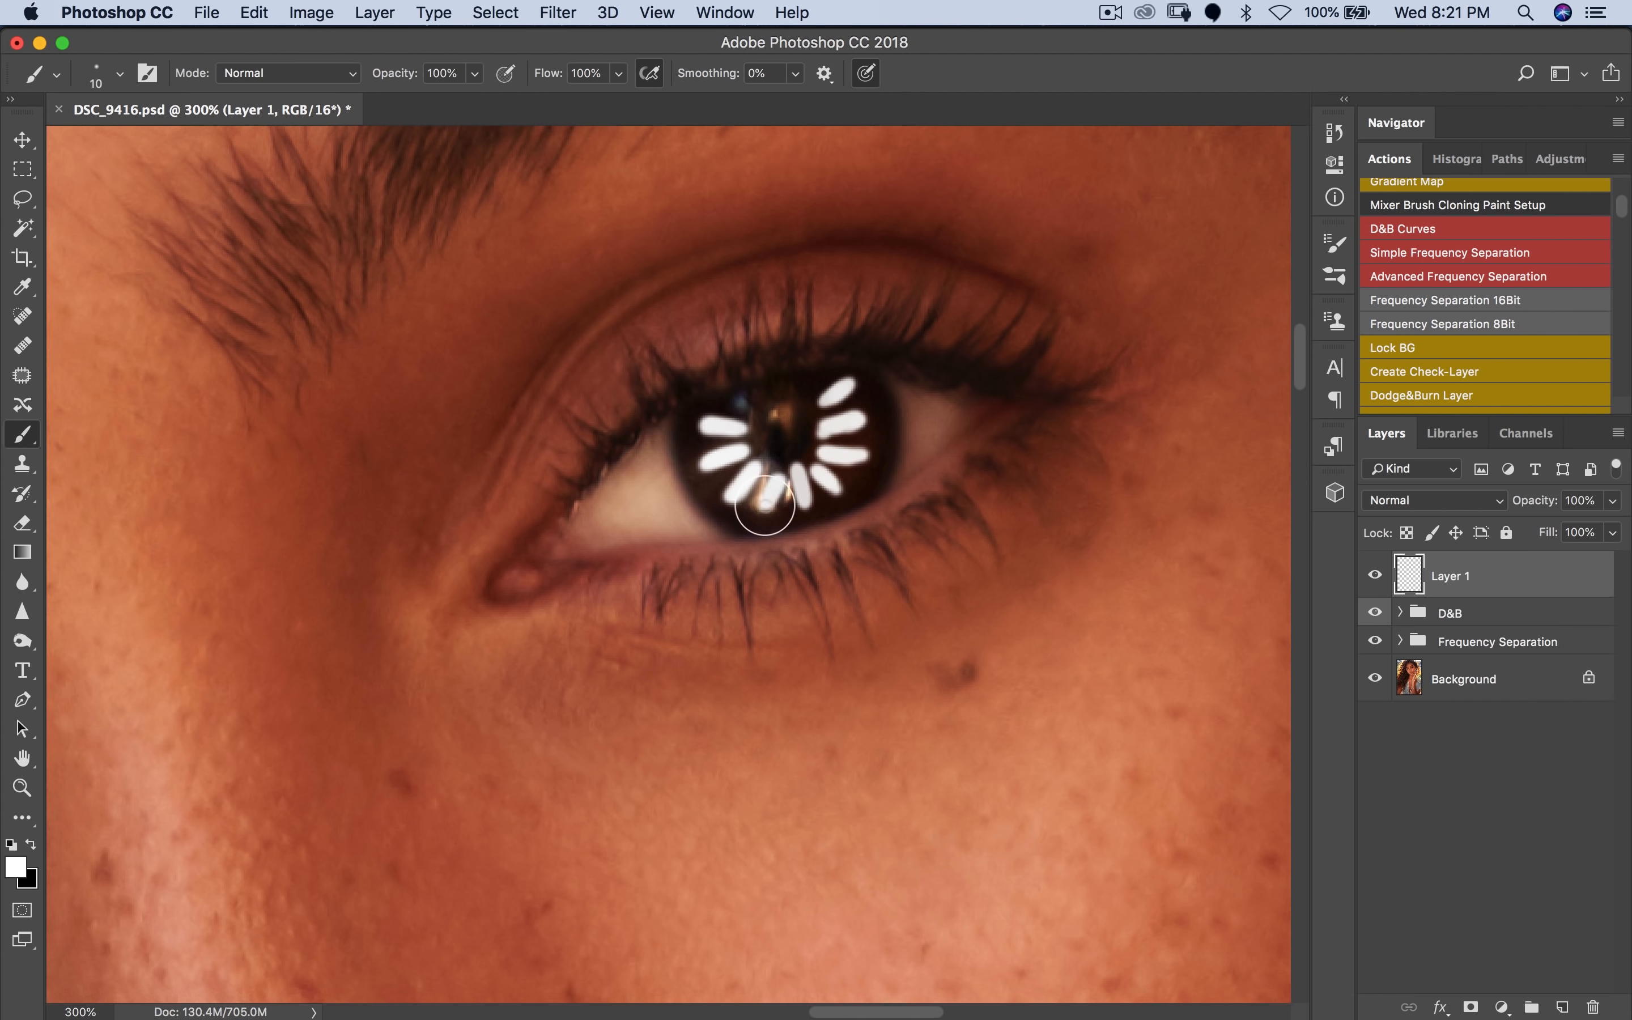
# Step: Paint matching short white radial strokes around the lower part and sides of the other eye's iris
pyautogui.moveTo(708, 497); pyautogui.dragTo(978, 504)
pyautogui.moveTo(827, 493); pyautogui.dragTo(1146, 473)
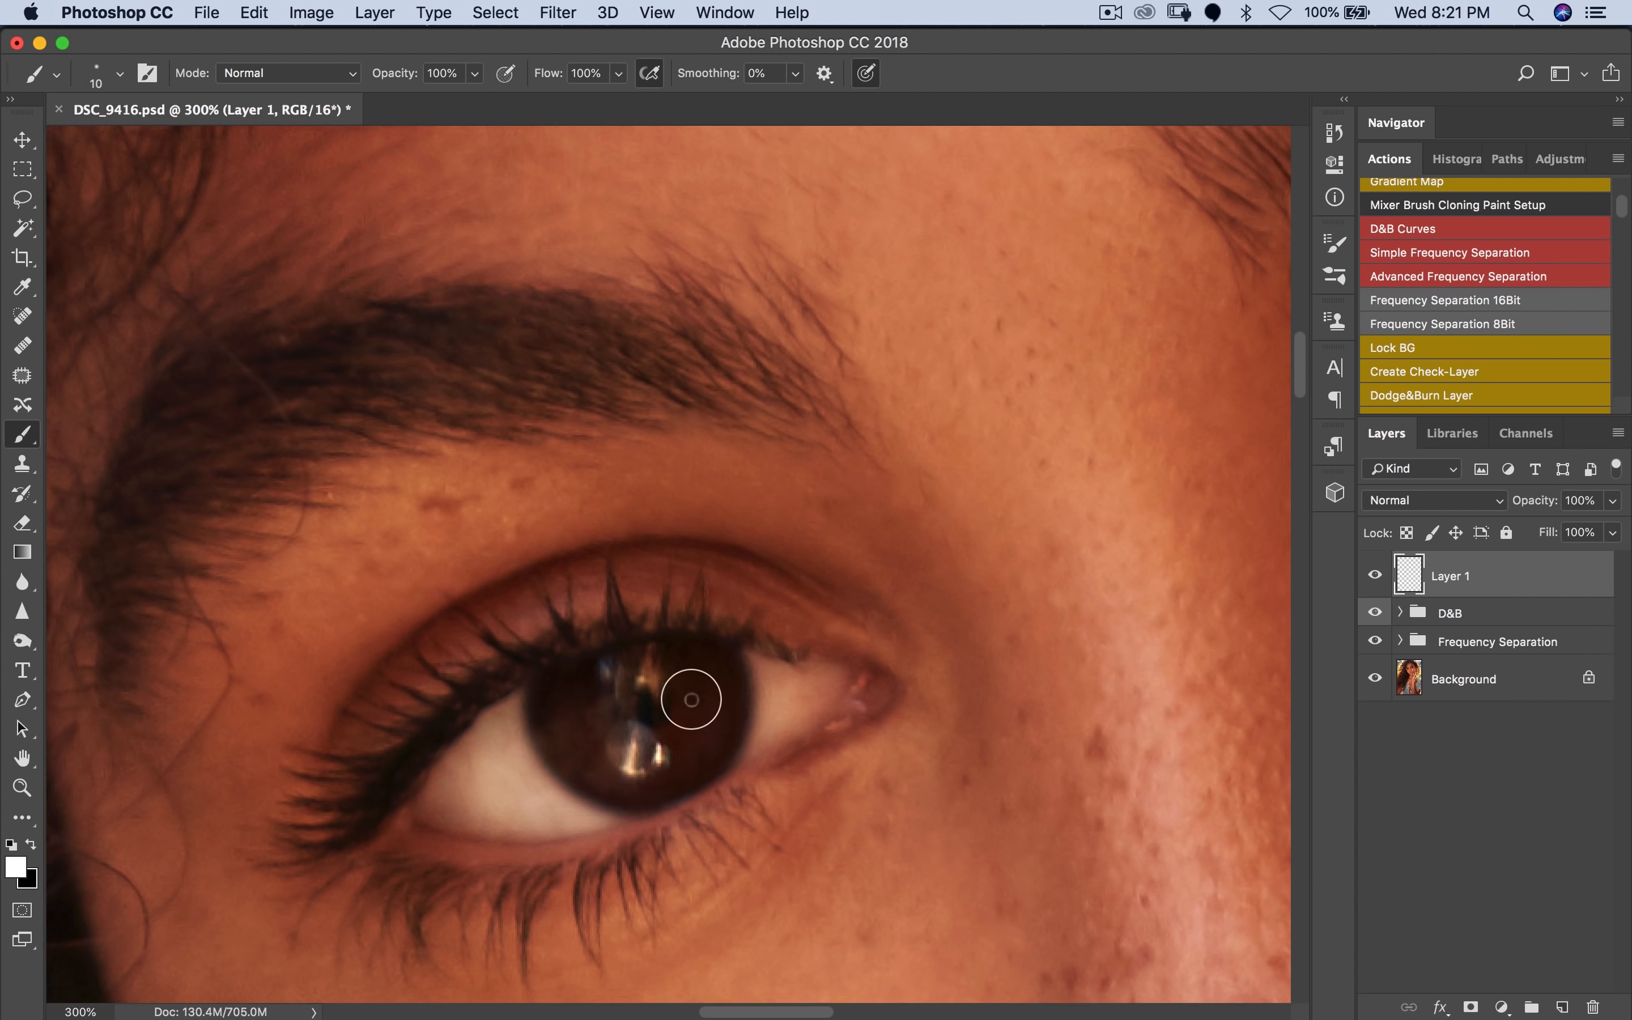
pyautogui.moveTo(691, 697); pyautogui.dragTo(723, 688)
pyautogui.moveTo(565, 732)
pyautogui.mouseDown()
pyautogui.moveTo(602, 720)
pyautogui.moveTo(648, 775)
pyautogui.mouseUp()
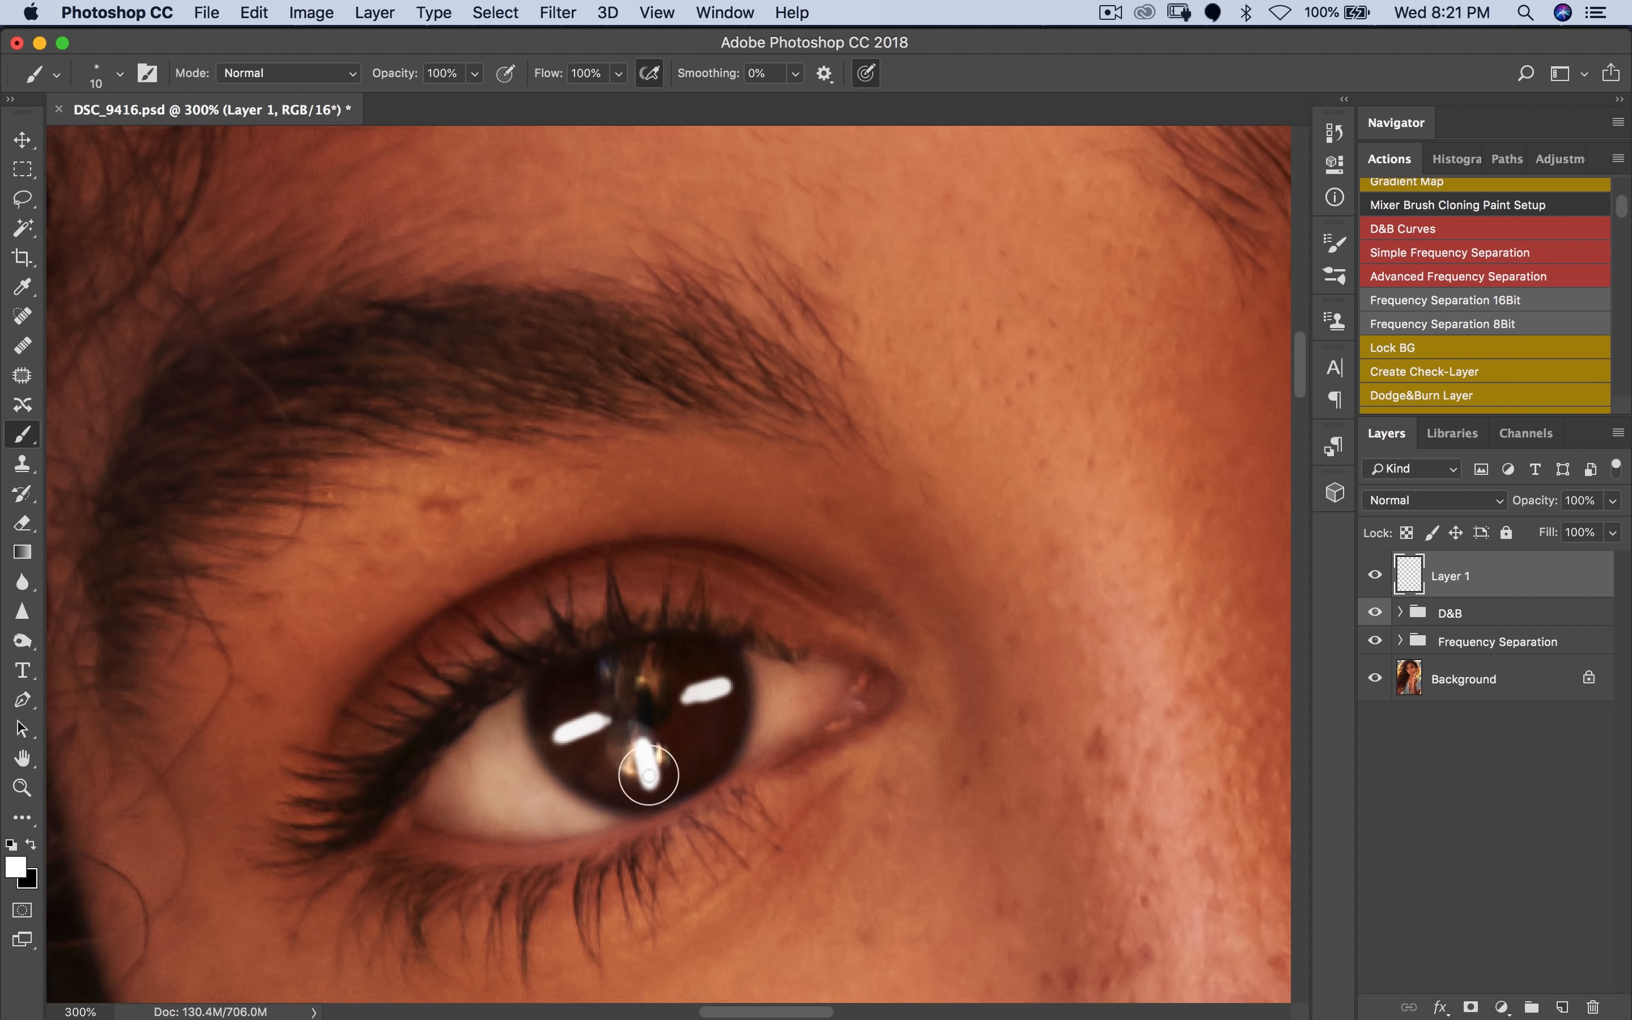
pyautogui.moveTo(684, 669); pyautogui.dragTo(705, 651)
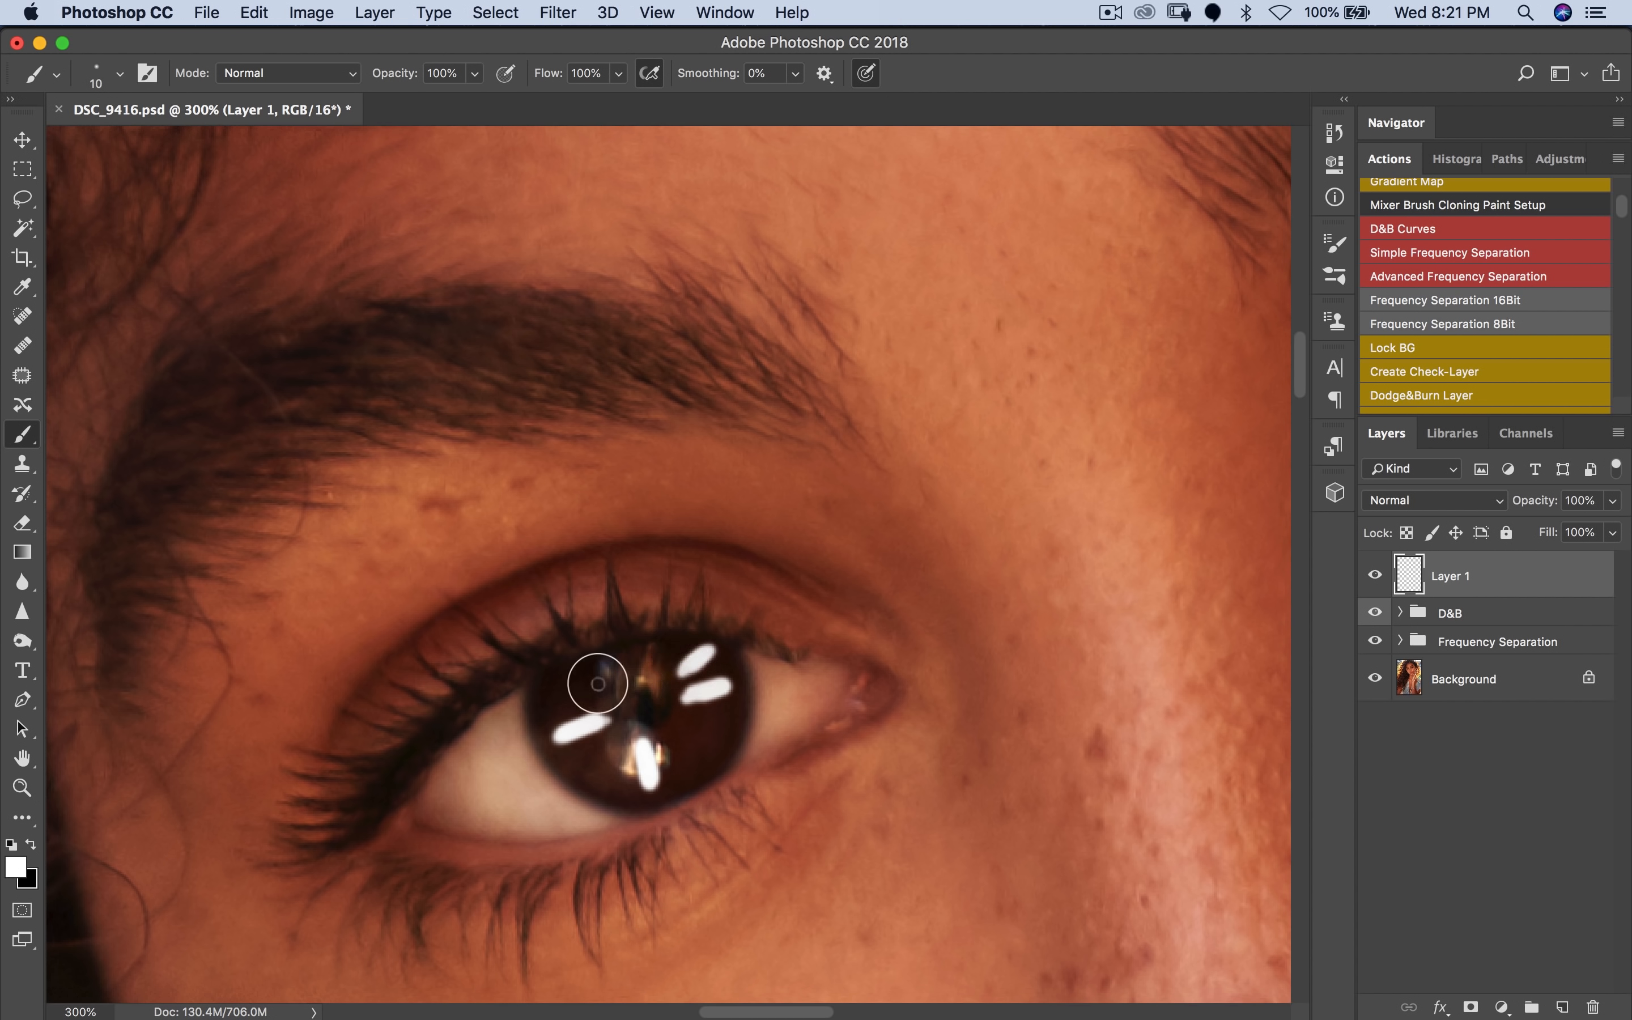
pyautogui.moveTo(592, 695)
pyautogui.mouseDown()
pyautogui.moveTo(557, 702)
pyautogui.moveTo(591, 765)
pyautogui.moveTo(607, 755)
pyautogui.mouseUp()
pyautogui.moveTo(722, 719); pyautogui.dragTo(673, 740)
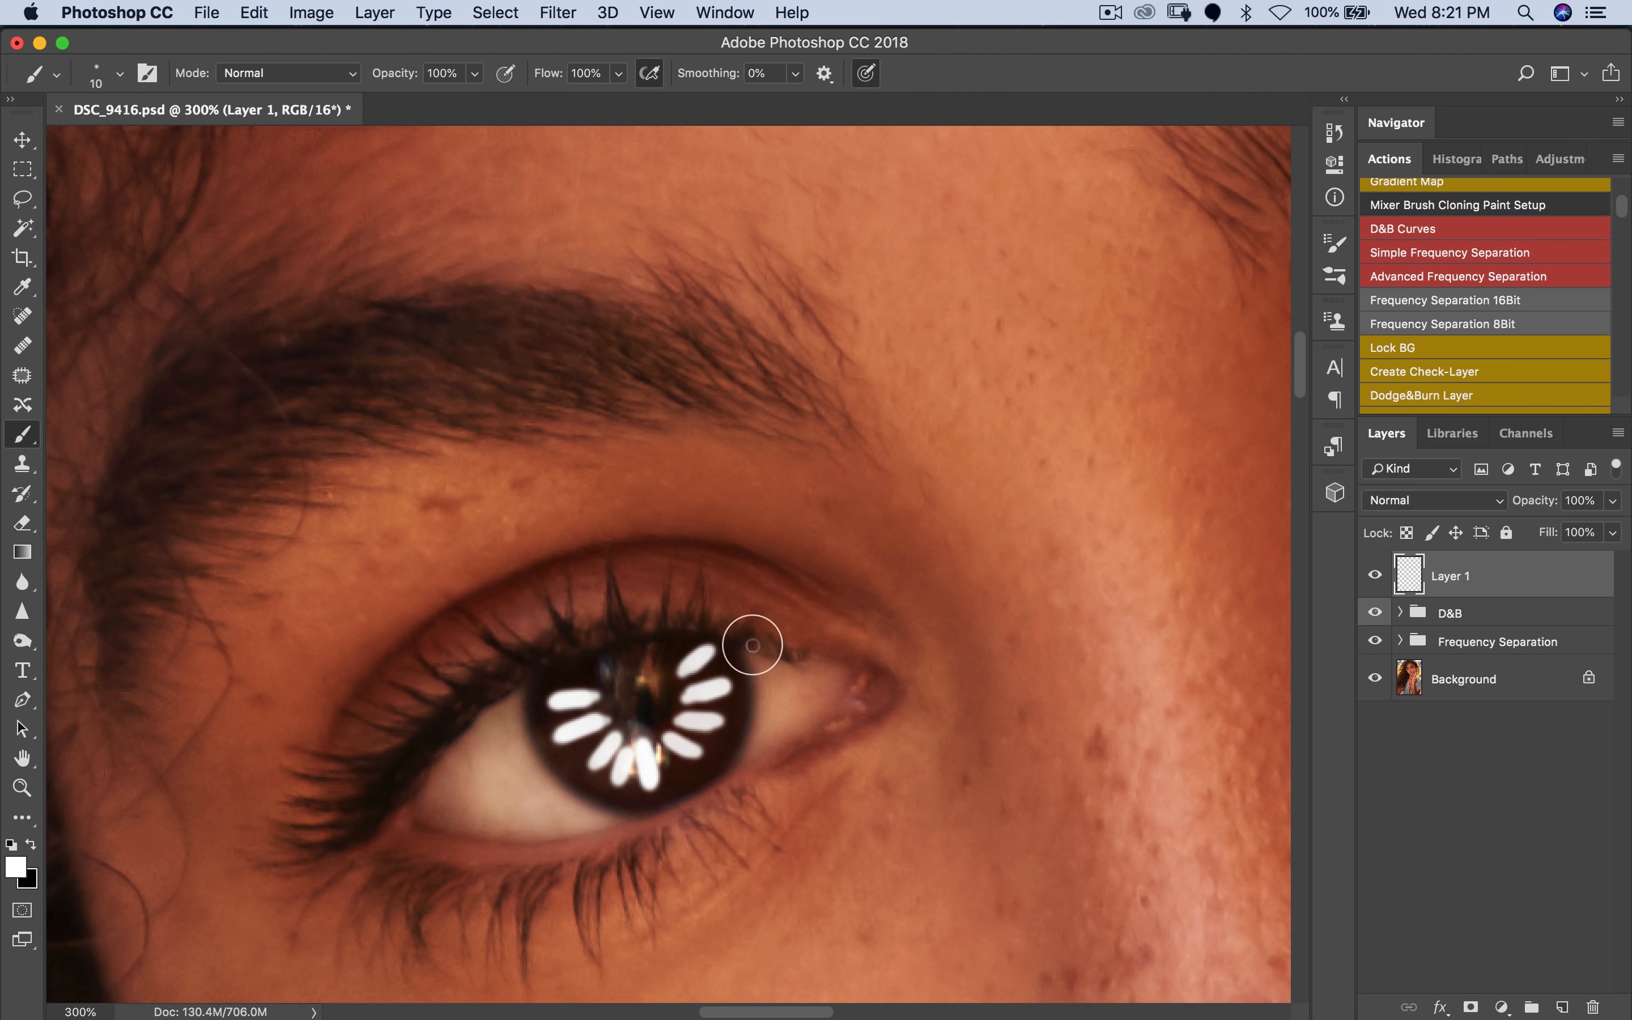
# Step: Set the blend mode of Layer 1 with the iris strokes to Soft Light
pyautogui.press('z')
pyautogui.keyDown('alt'); pyautogui.click(758, 672); pyautogui.keyUp('alt')
pyautogui.keyDown('alt'); pyautogui.click(768, 673); pyautogui.keyUp('alt')
pyautogui.keyDown('alt'); pyautogui.click(777, 674); pyautogui.keyUp('alt')
pyautogui.keyDown('alt'); pyautogui.click(786, 673); pyautogui.keyUp('alt')
pyautogui.click(883, 677)
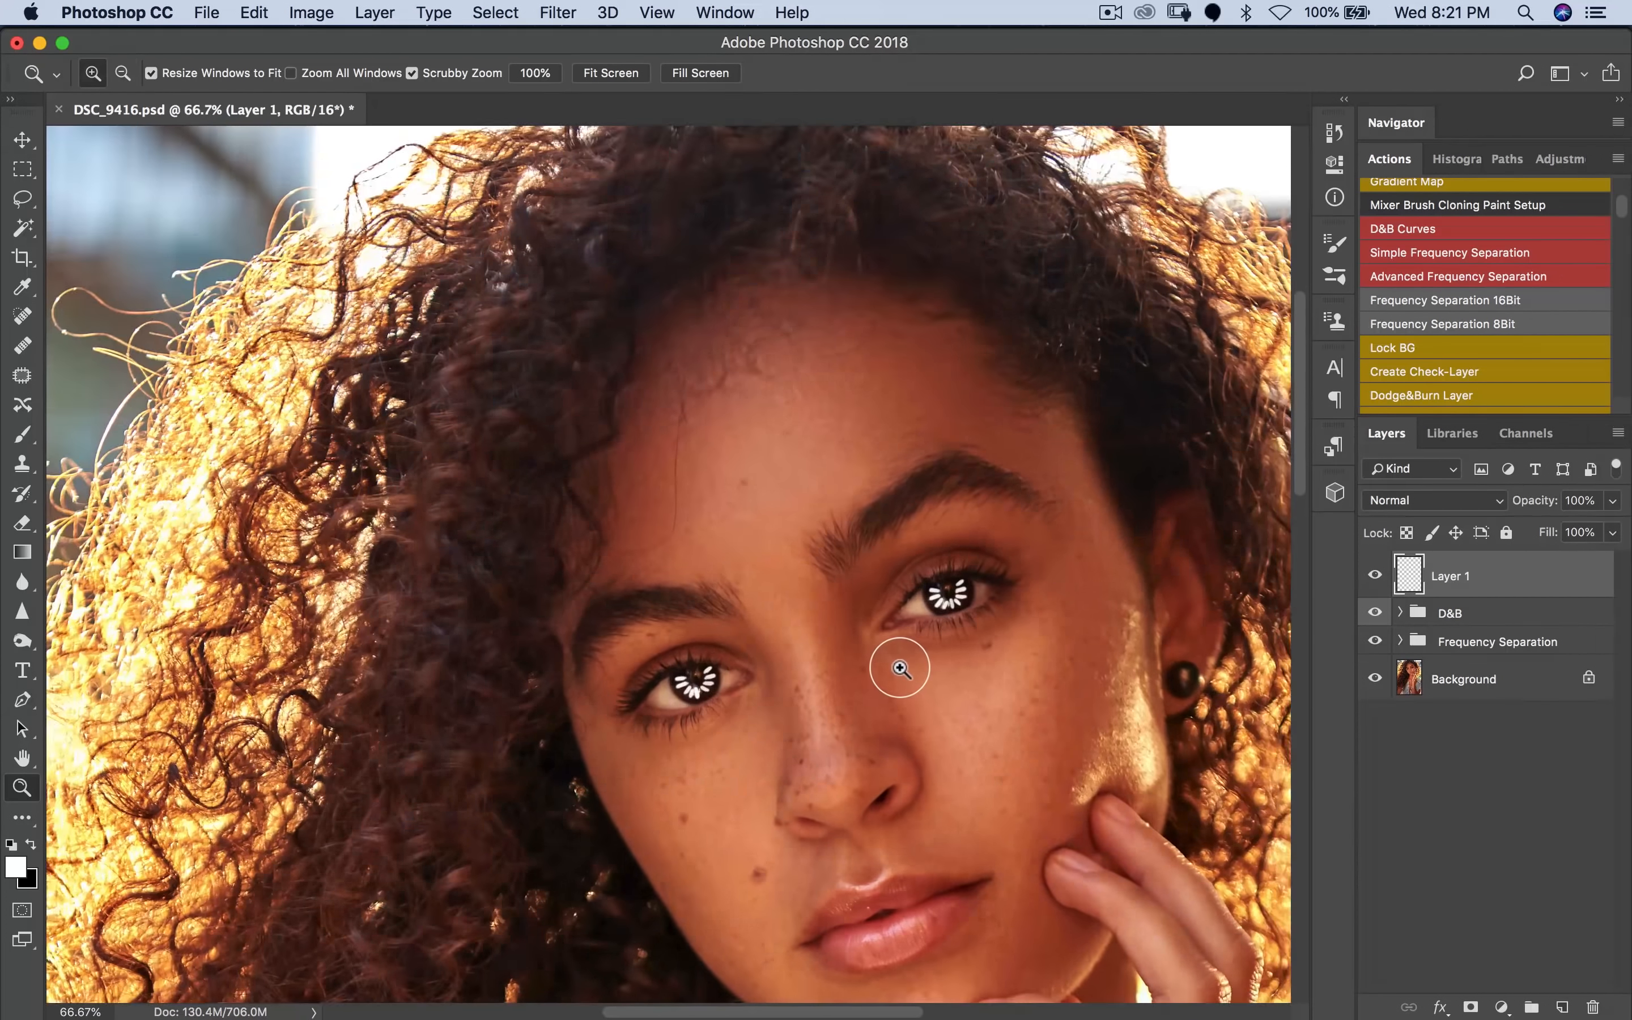
pyautogui.click(917, 651)
pyautogui.press('b')
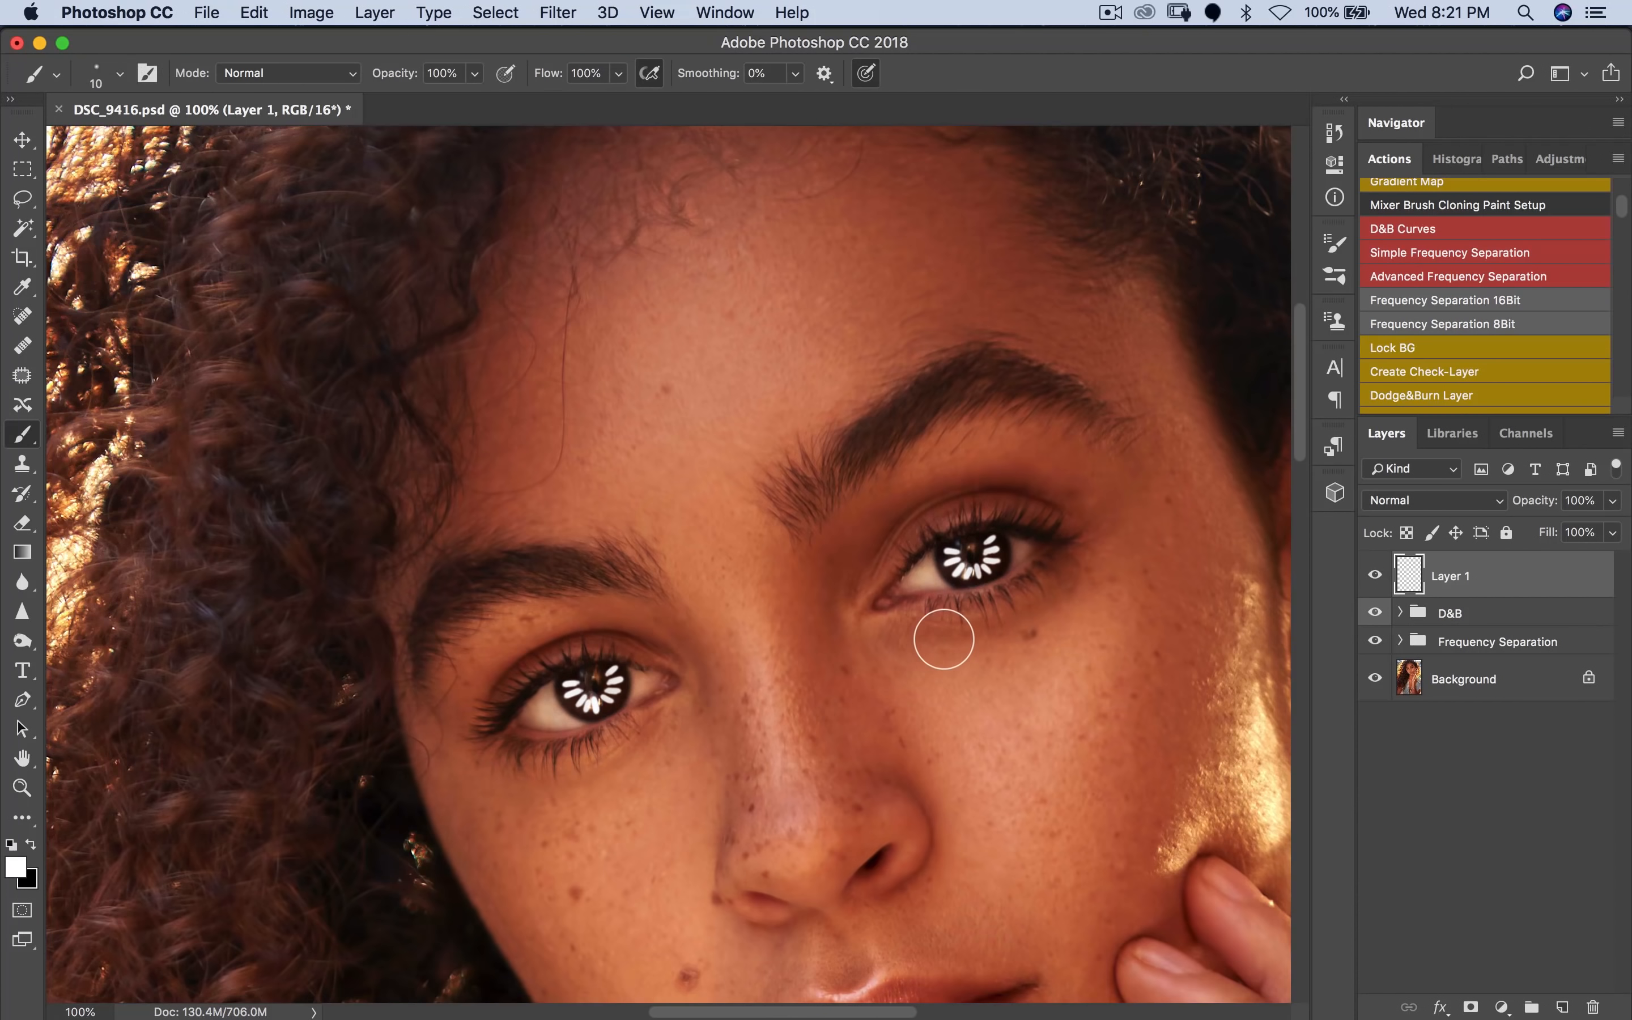
pyautogui.click(1398, 509)
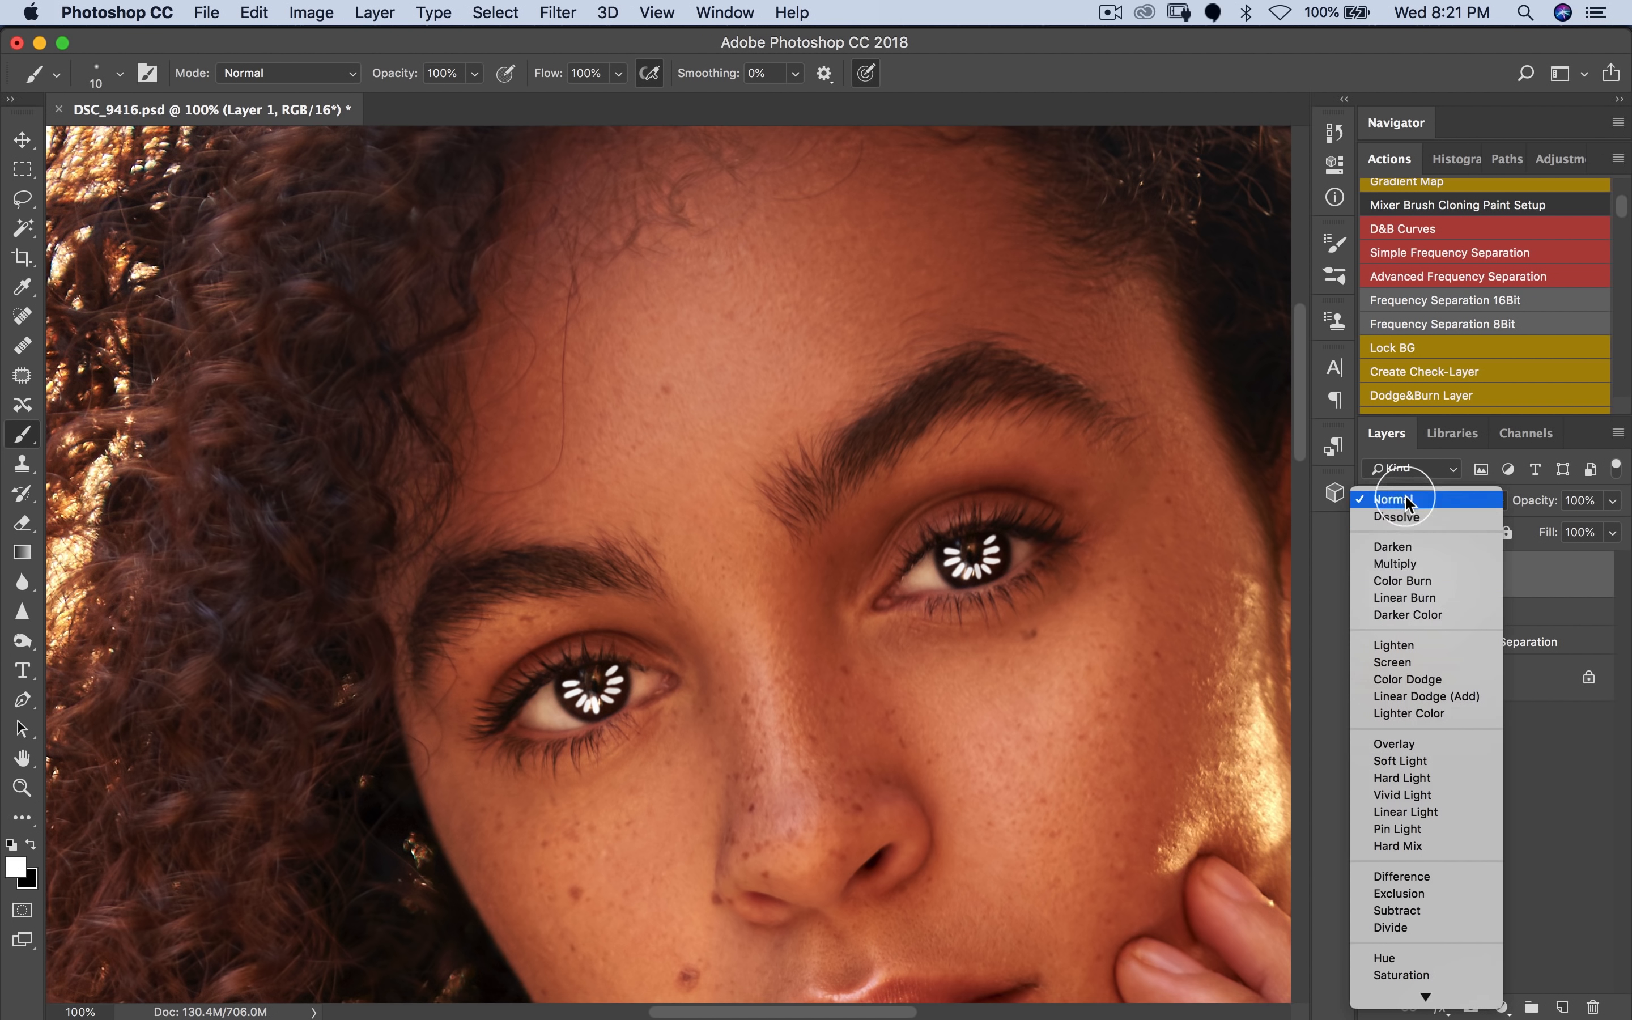
pyautogui.click(1395, 761)
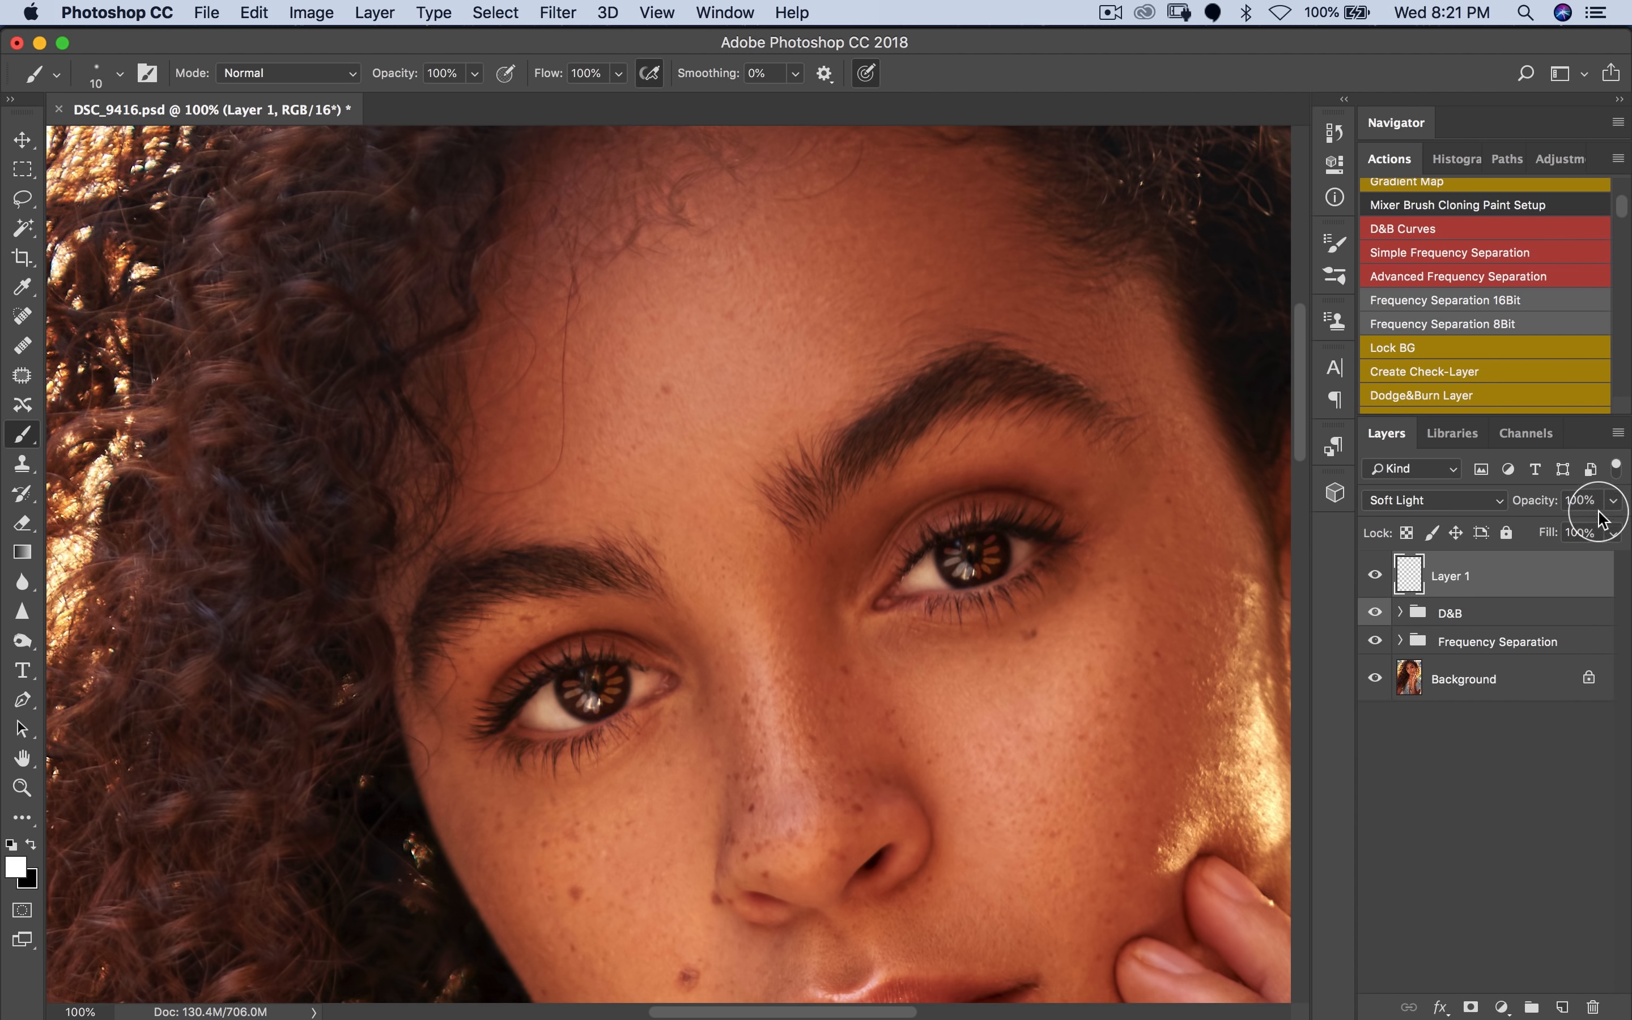
# Step: Soften the iris strokes on Layer 1 with a Gaussian Blur of 4.1 pixels radius
pyautogui.click(558, 12)
pyautogui.moveTo(776, 283)
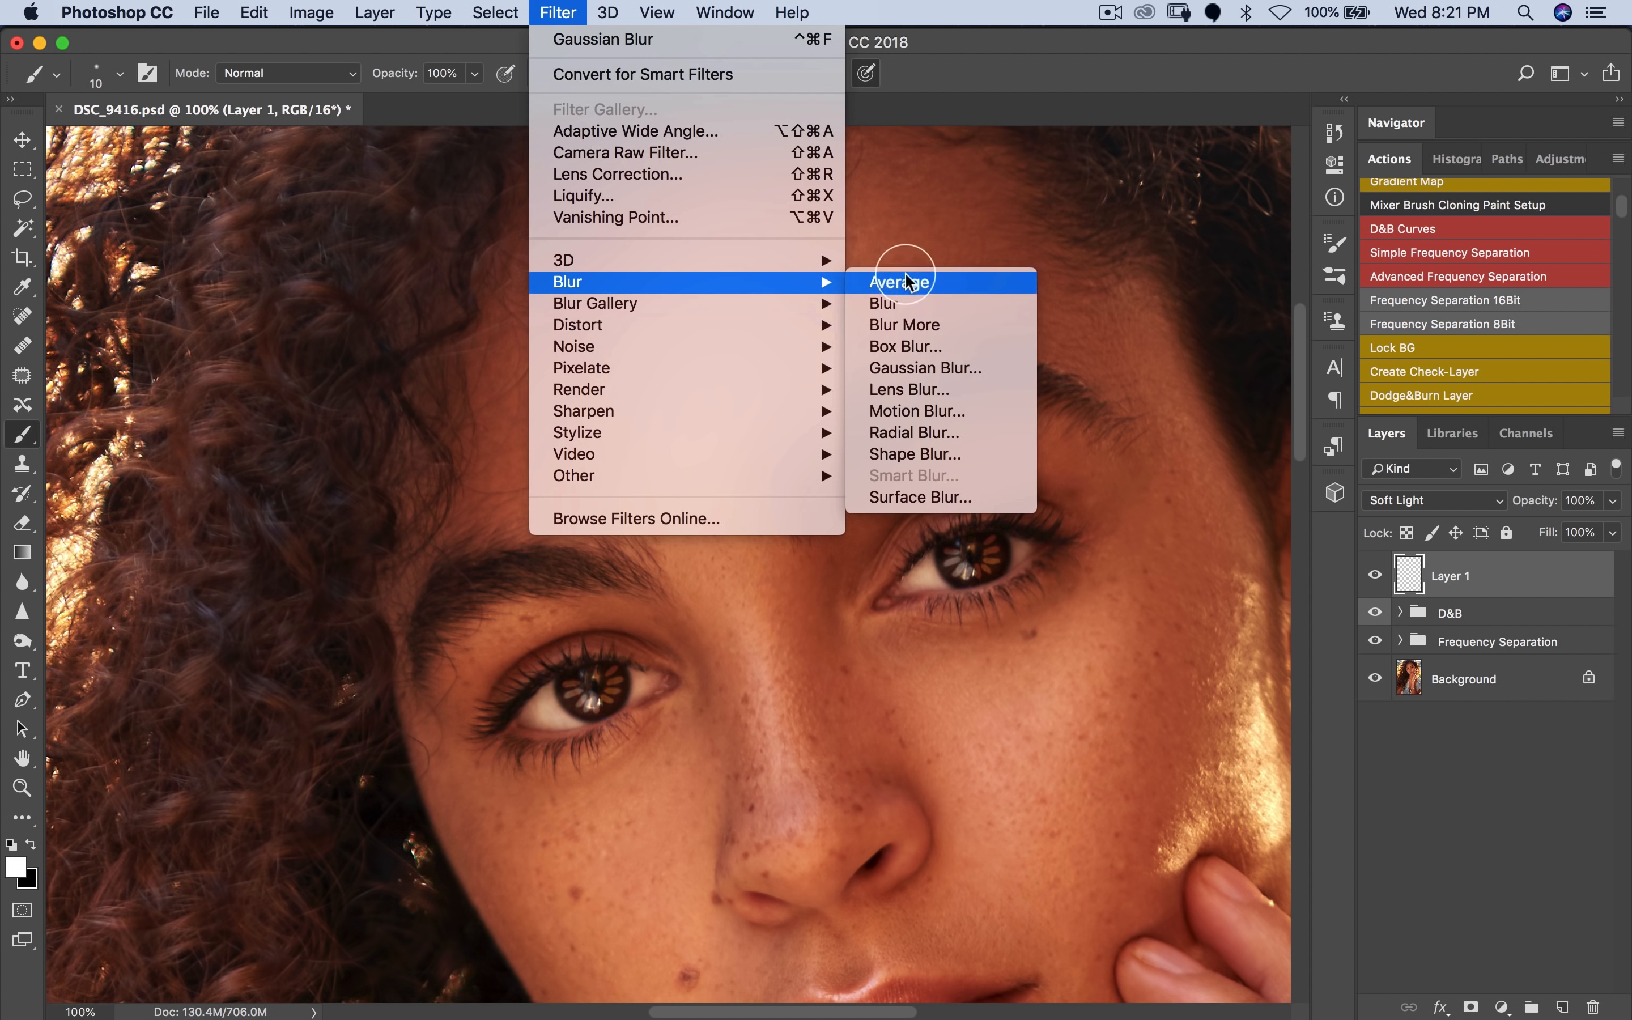
pyautogui.click(925, 369)
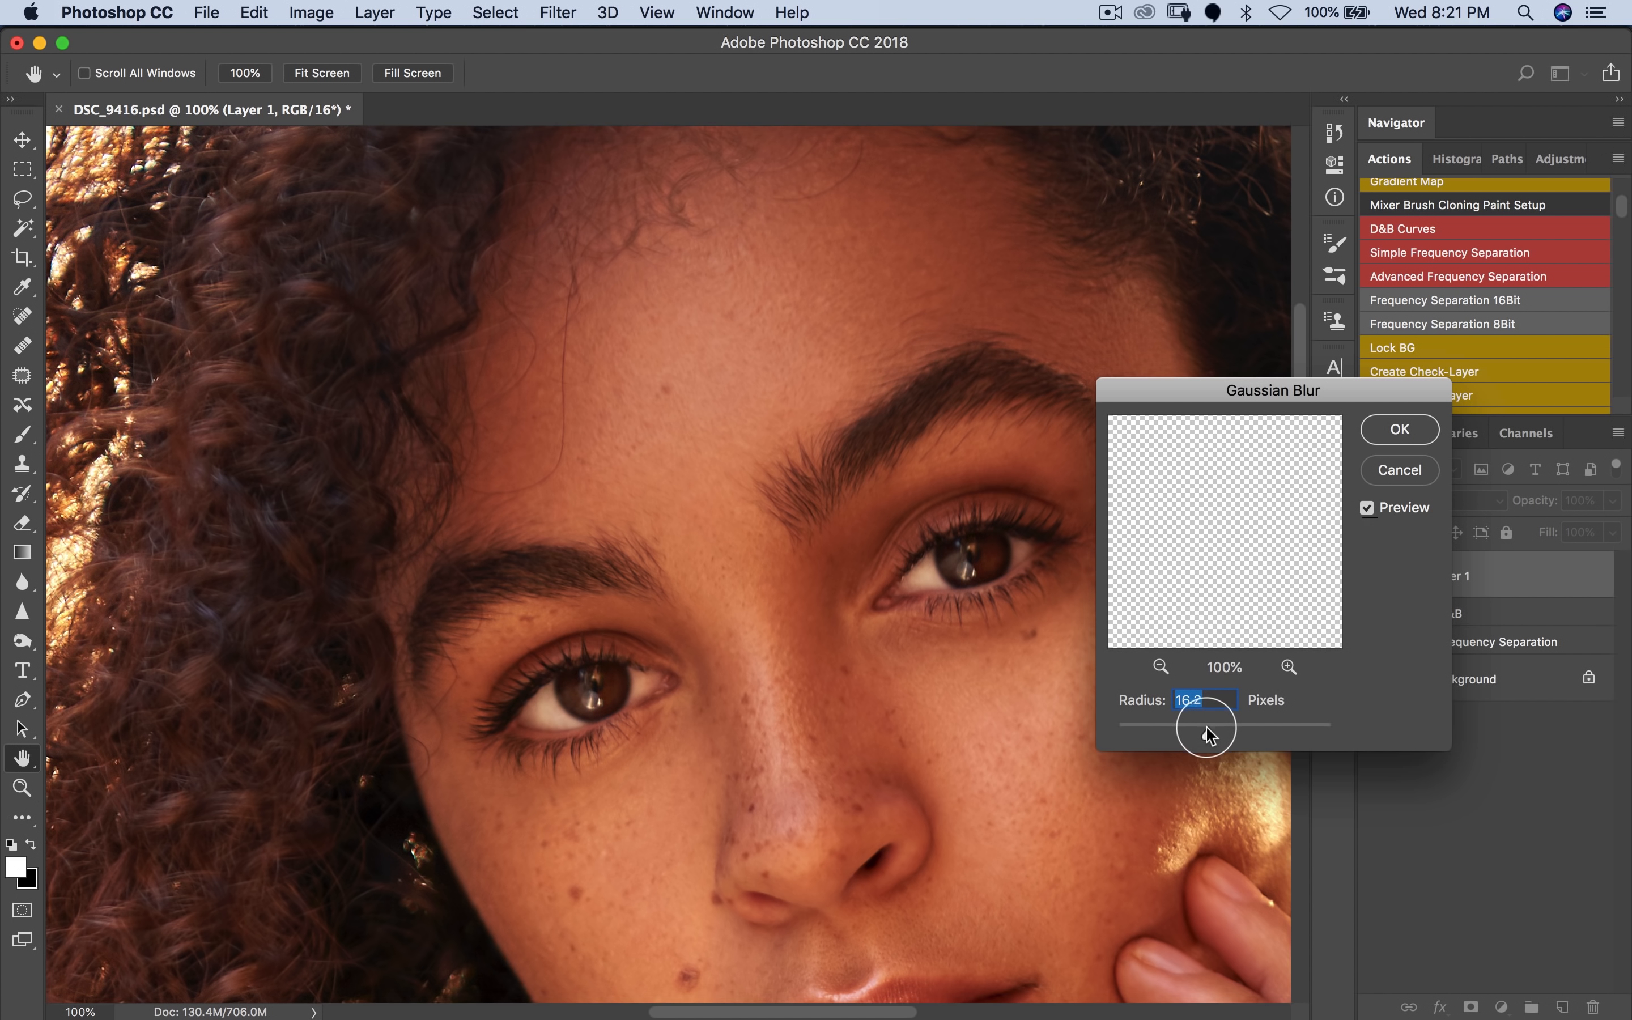
pyautogui.moveTo(1206, 730); pyautogui.dragTo(1159, 744)
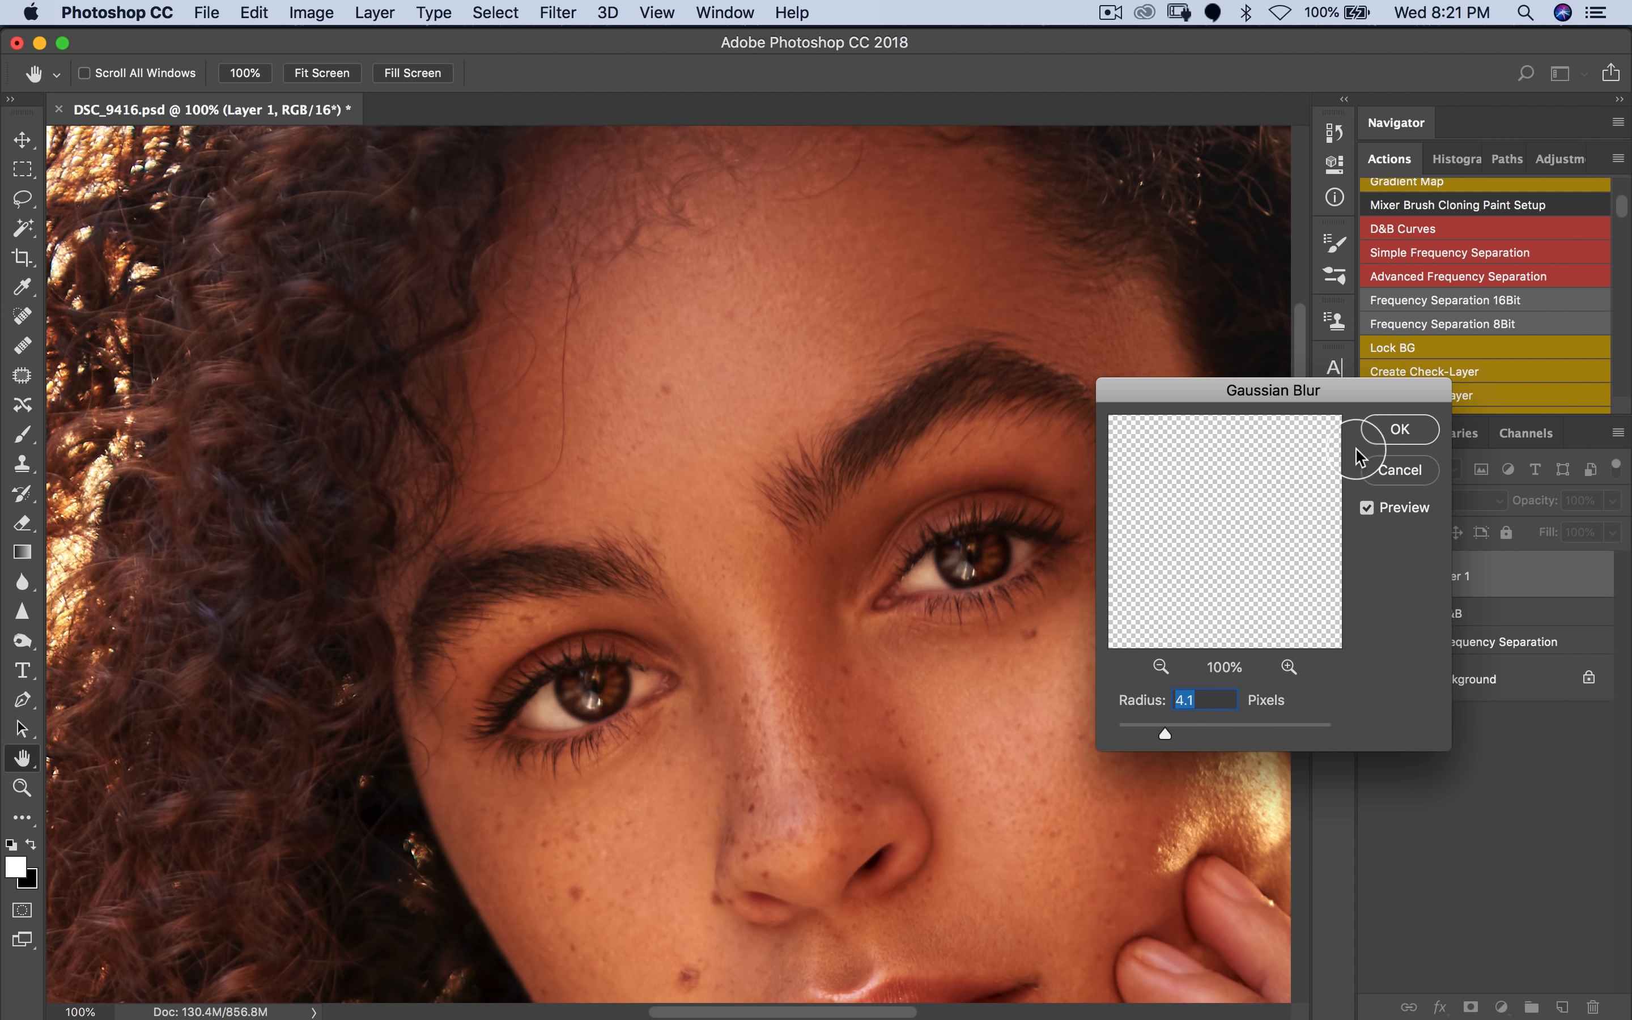
pyautogui.click(1398, 429)
pyautogui.press('b')
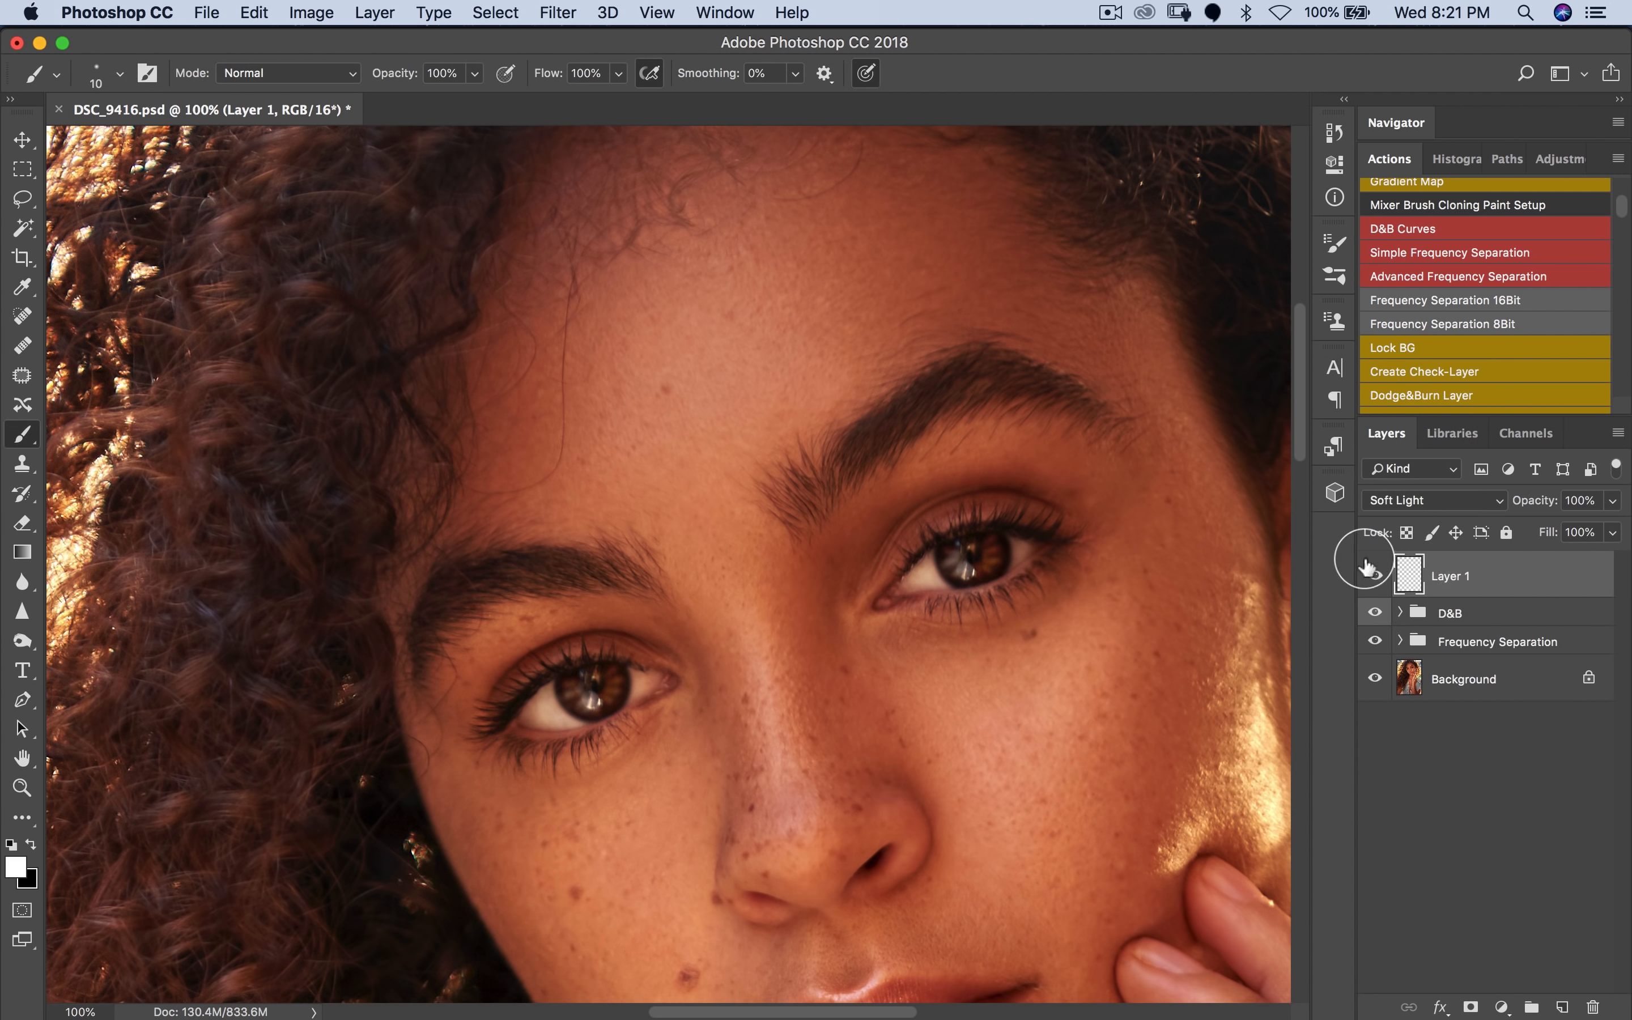
# Step: Compare the whole portrait with and without the iris highlights on Layer 1, leaving the layer visible
pyautogui.press('z')
pyautogui.keyDown('alt'); pyautogui.click(903, 601); pyautogui.keyUp('alt')
pyautogui.keyDown('alt'); pyautogui.click(920, 617); pyautogui.keyUp('alt')
pyautogui.keyDown('alt'); pyautogui.click(925, 634); pyautogui.keyUp('alt')
pyautogui.keyDown('alt'); pyautogui.click(921, 688); pyautogui.keyUp('alt')
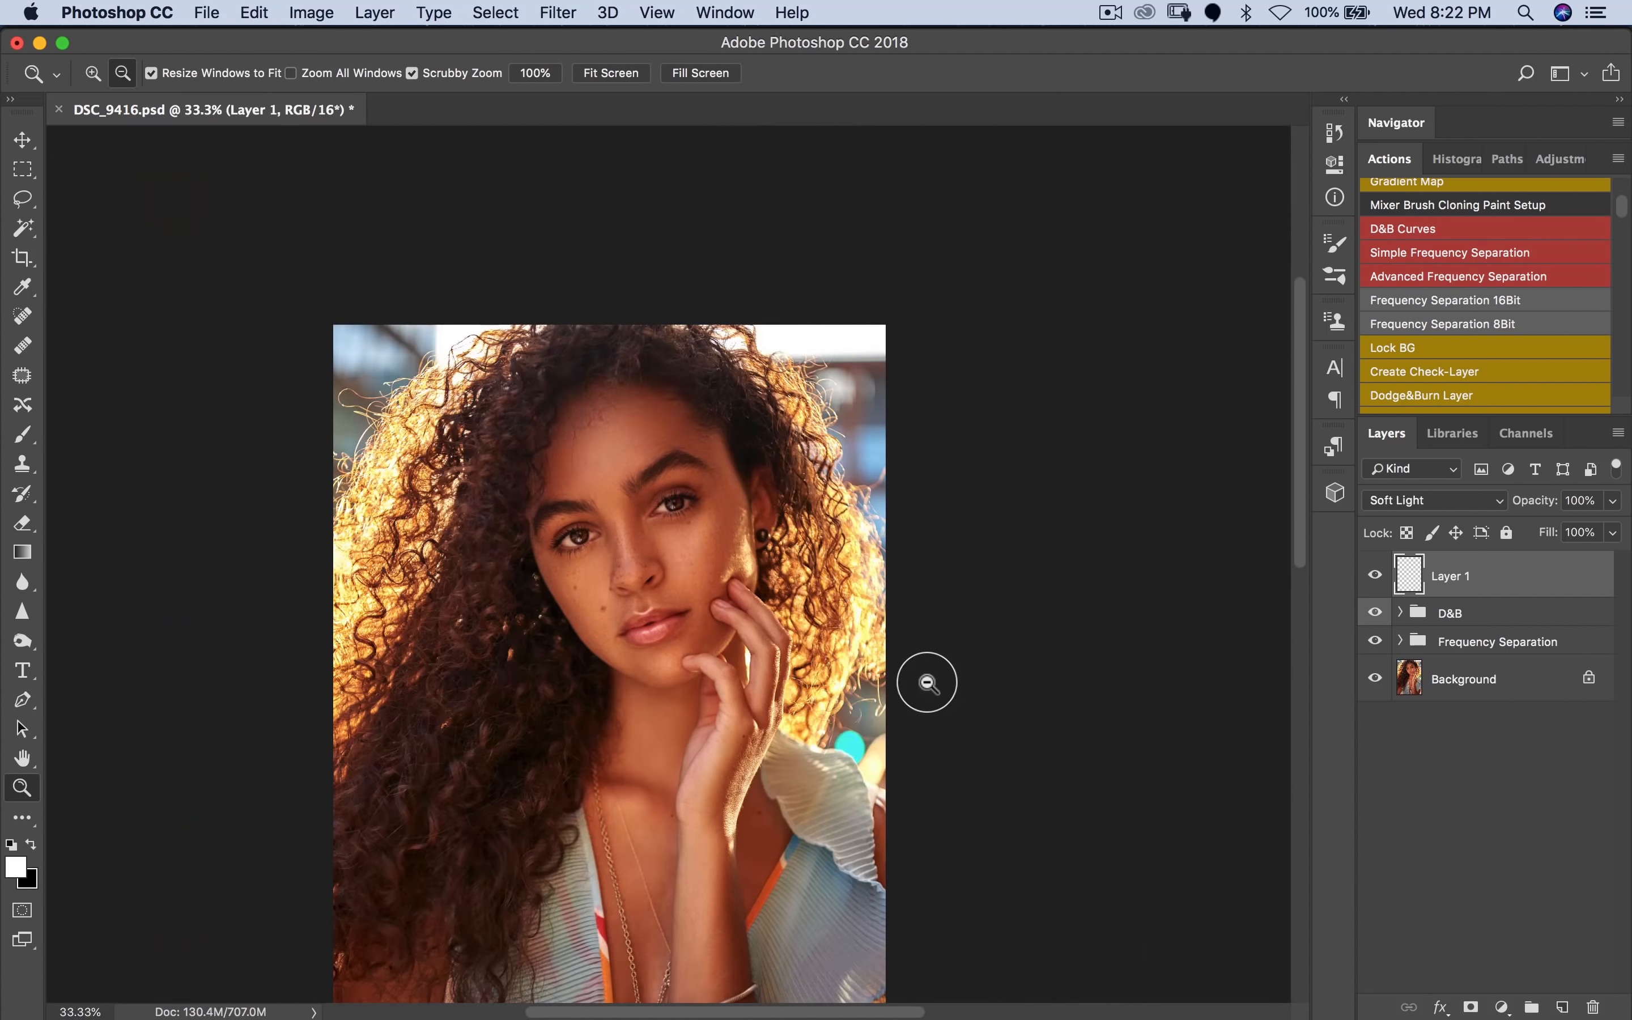
pyautogui.click(688, 674)
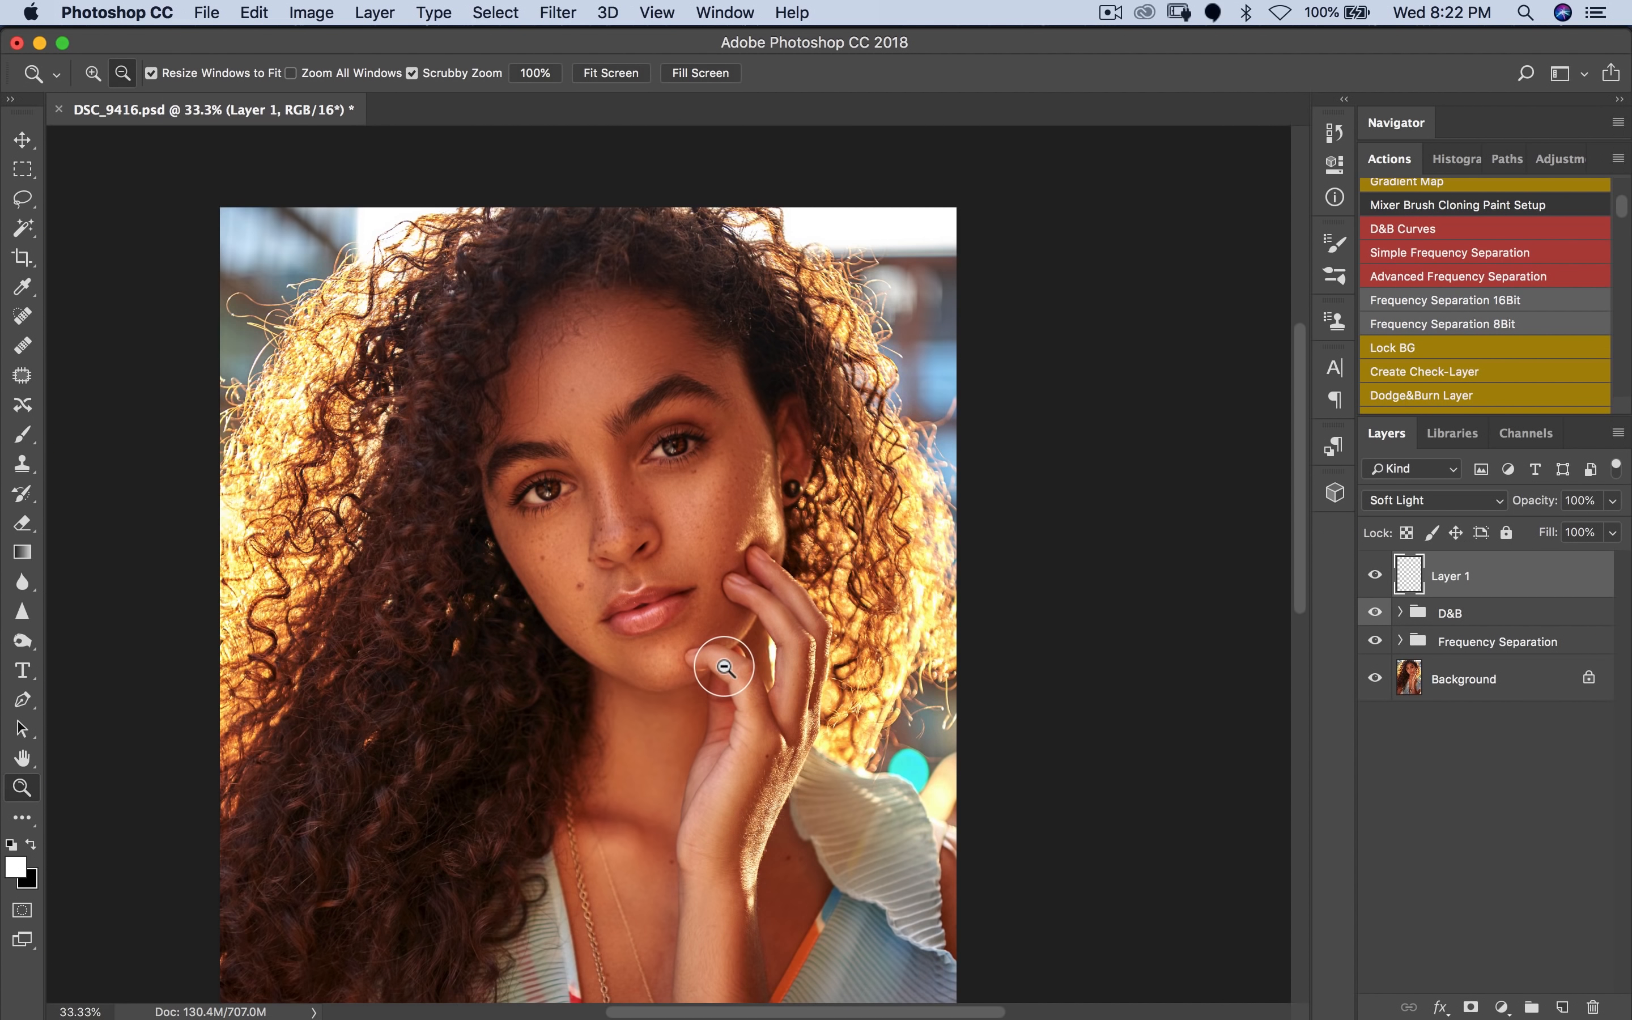
pyautogui.keyDown('alt'); pyautogui.click(728, 669); pyautogui.keyUp('alt')
pyautogui.press('b')
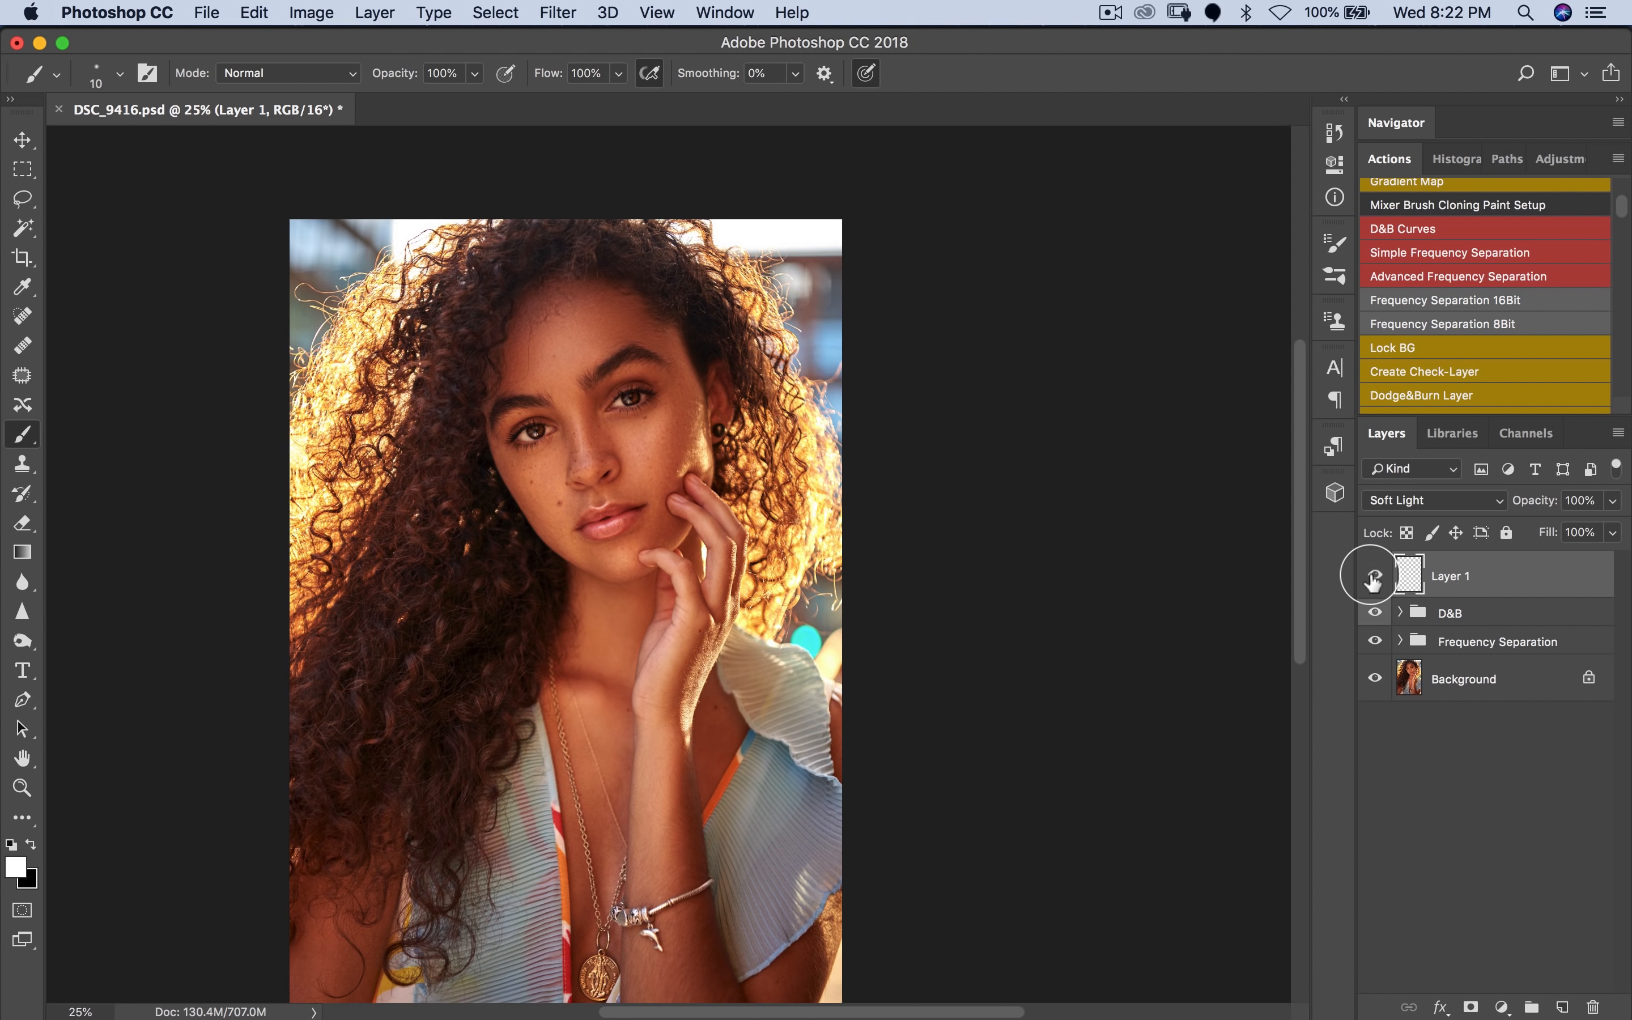
pyautogui.click(1373, 575)
pyautogui.click(1373, 575)
# Step: Reduce the opacity of Layer 1 to 70% and compare the eyes up close with and without its iris highlights
pyautogui.click(1612, 500)
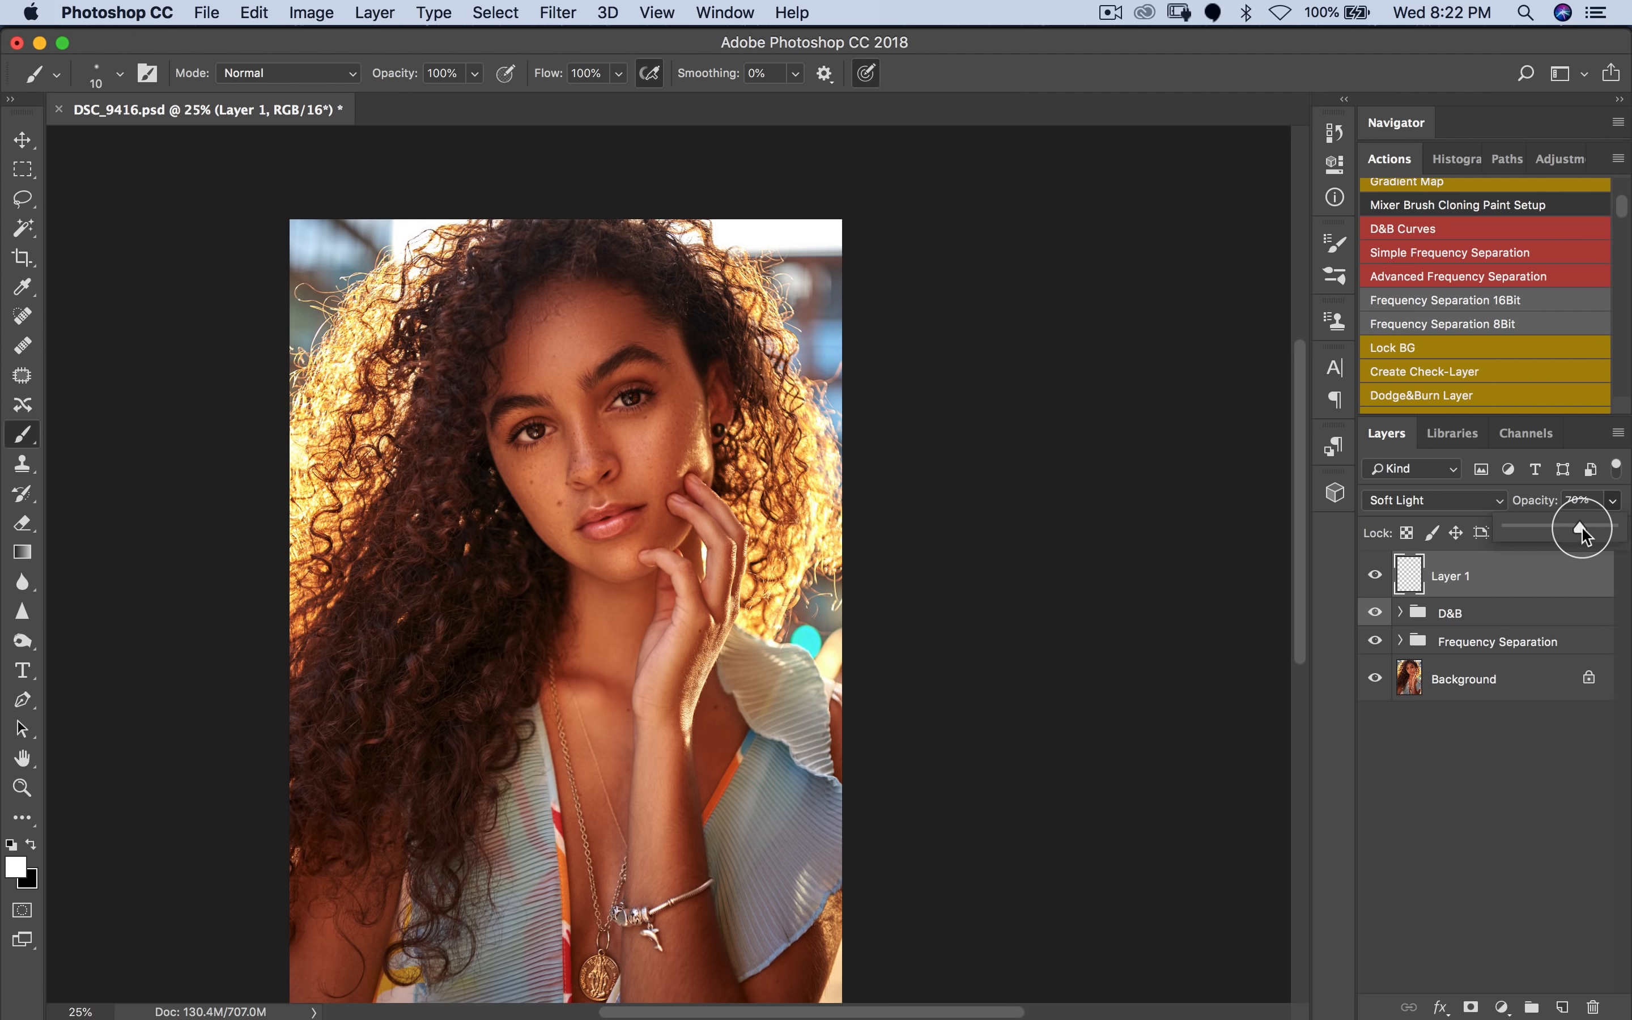
pyautogui.press('z')
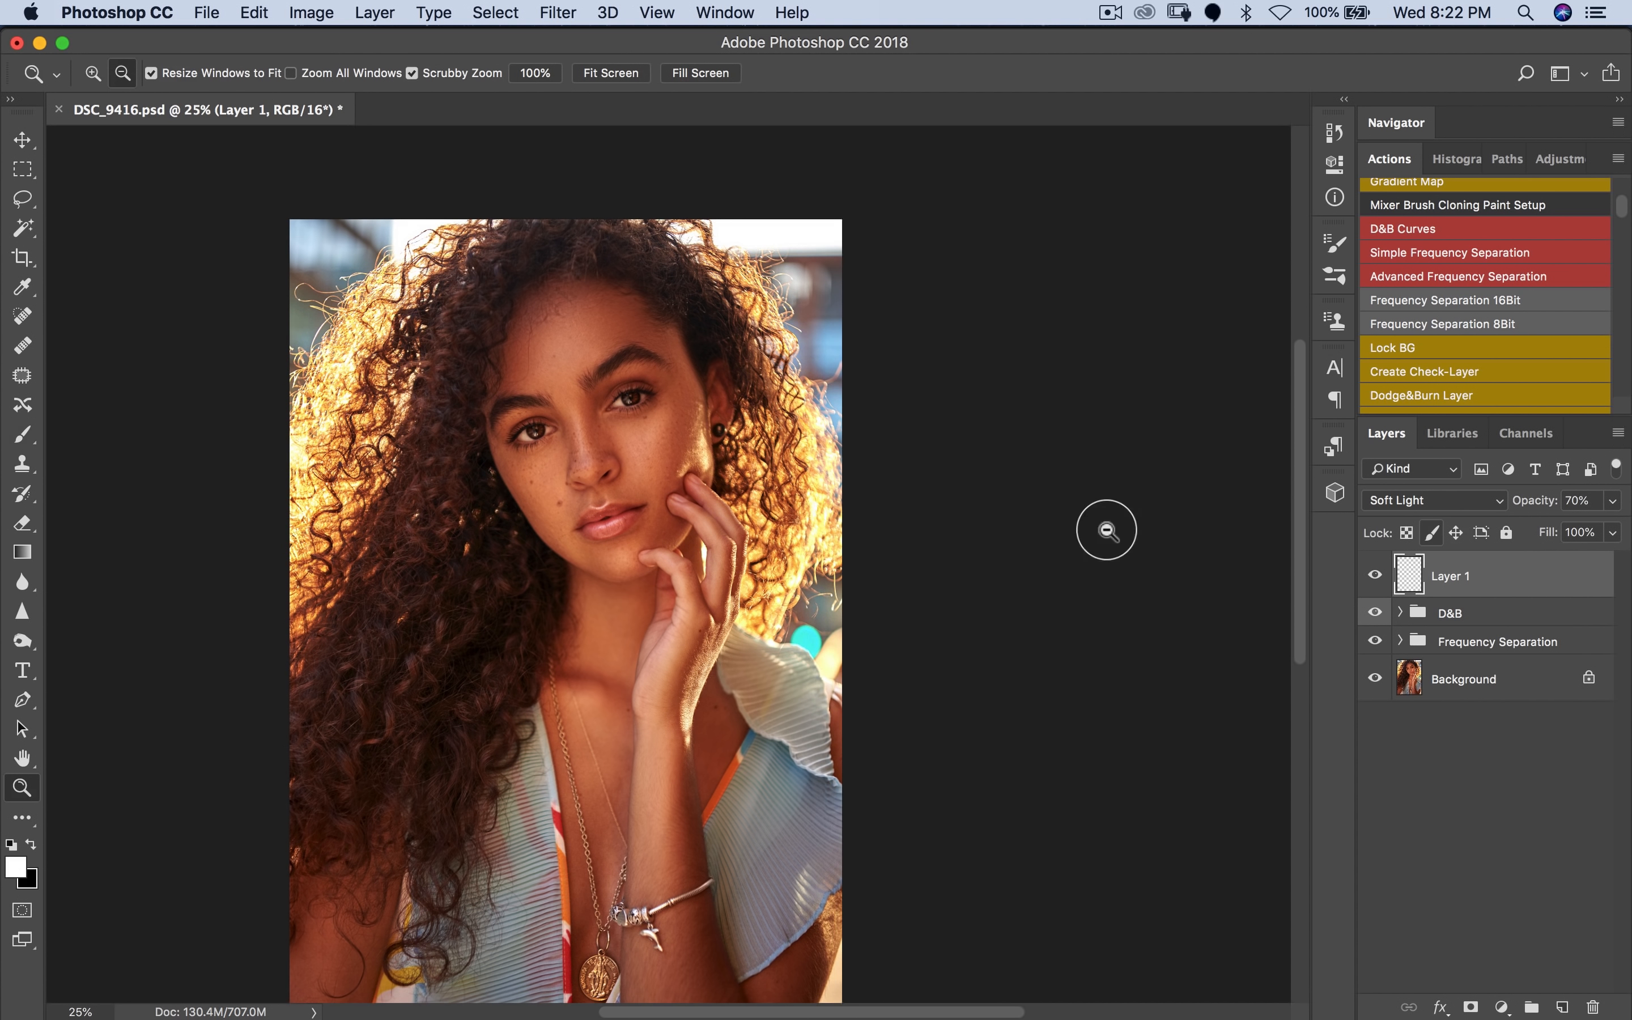
pyautogui.click(511, 419)
pyautogui.click(510, 419)
pyautogui.click(511, 419)
pyautogui.press('b')
pyautogui.click(1373, 575)
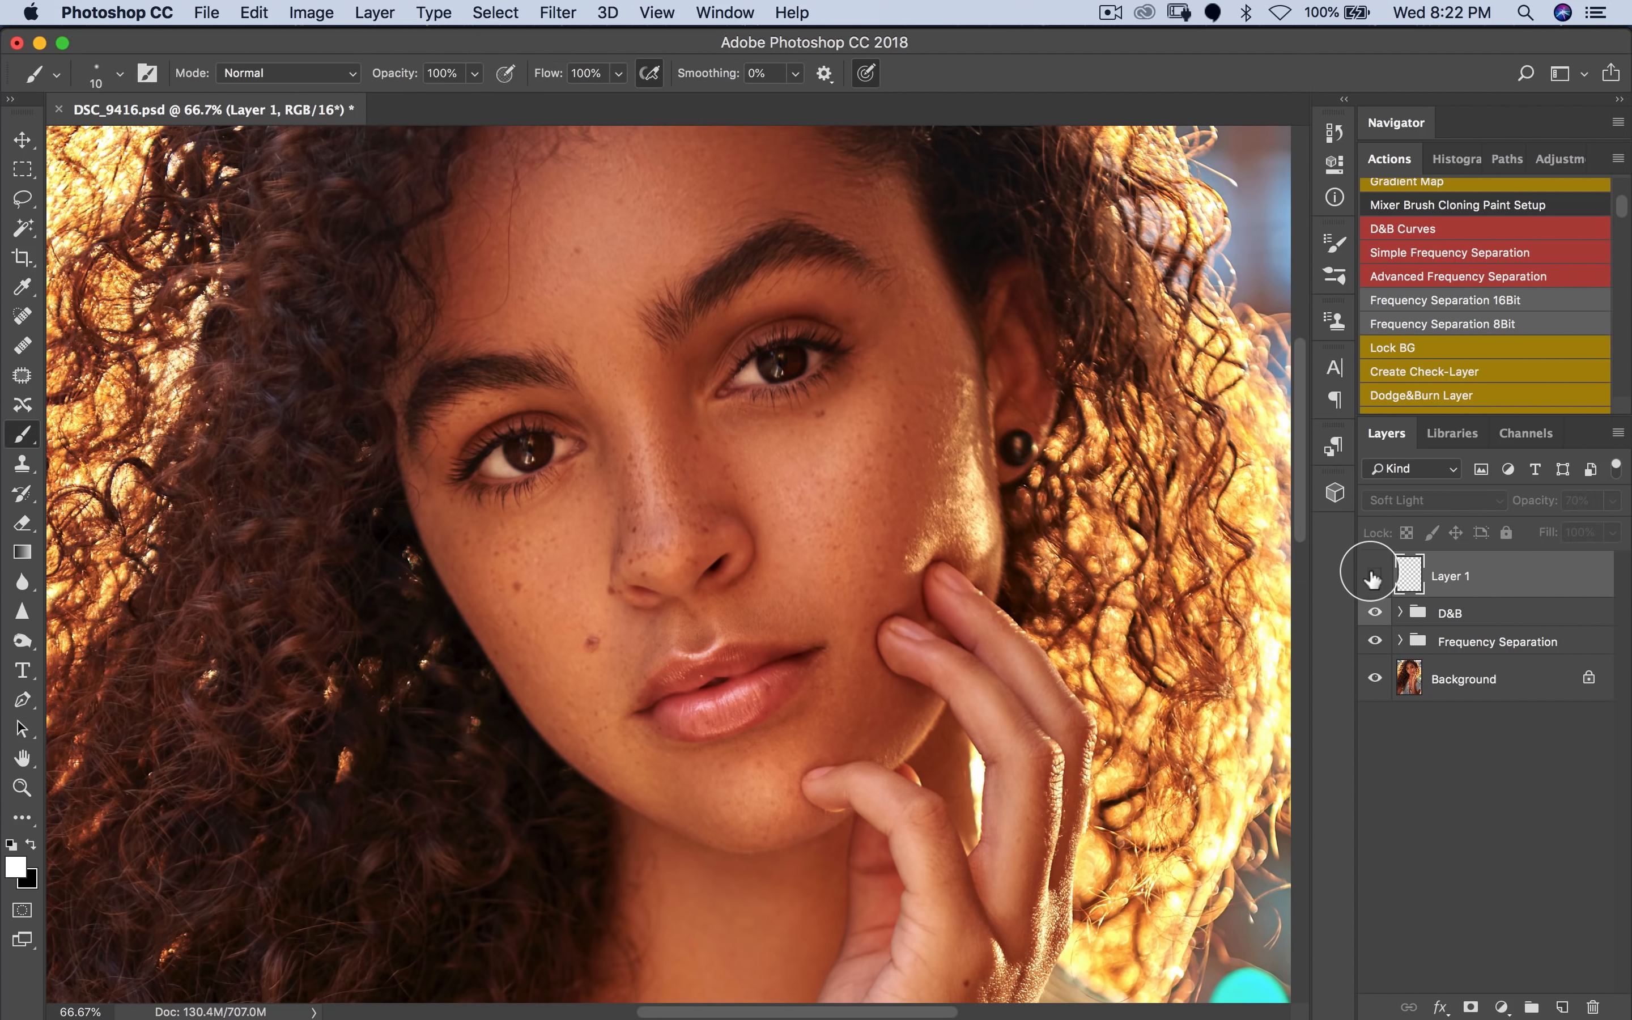
pyautogui.click(1373, 575)
pyautogui.press('z')
pyautogui.keyDown('alt'); pyautogui.click(718, 570); pyautogui.keyUp('alt')
pyautogui.keyDown('alt'); pyautogui.click(721, 573); pyautogui.keyUp('alt')
pyautogui.keyDown('alt'); pyautogui.click(716, 616); pyautogui.keyUp('alt')
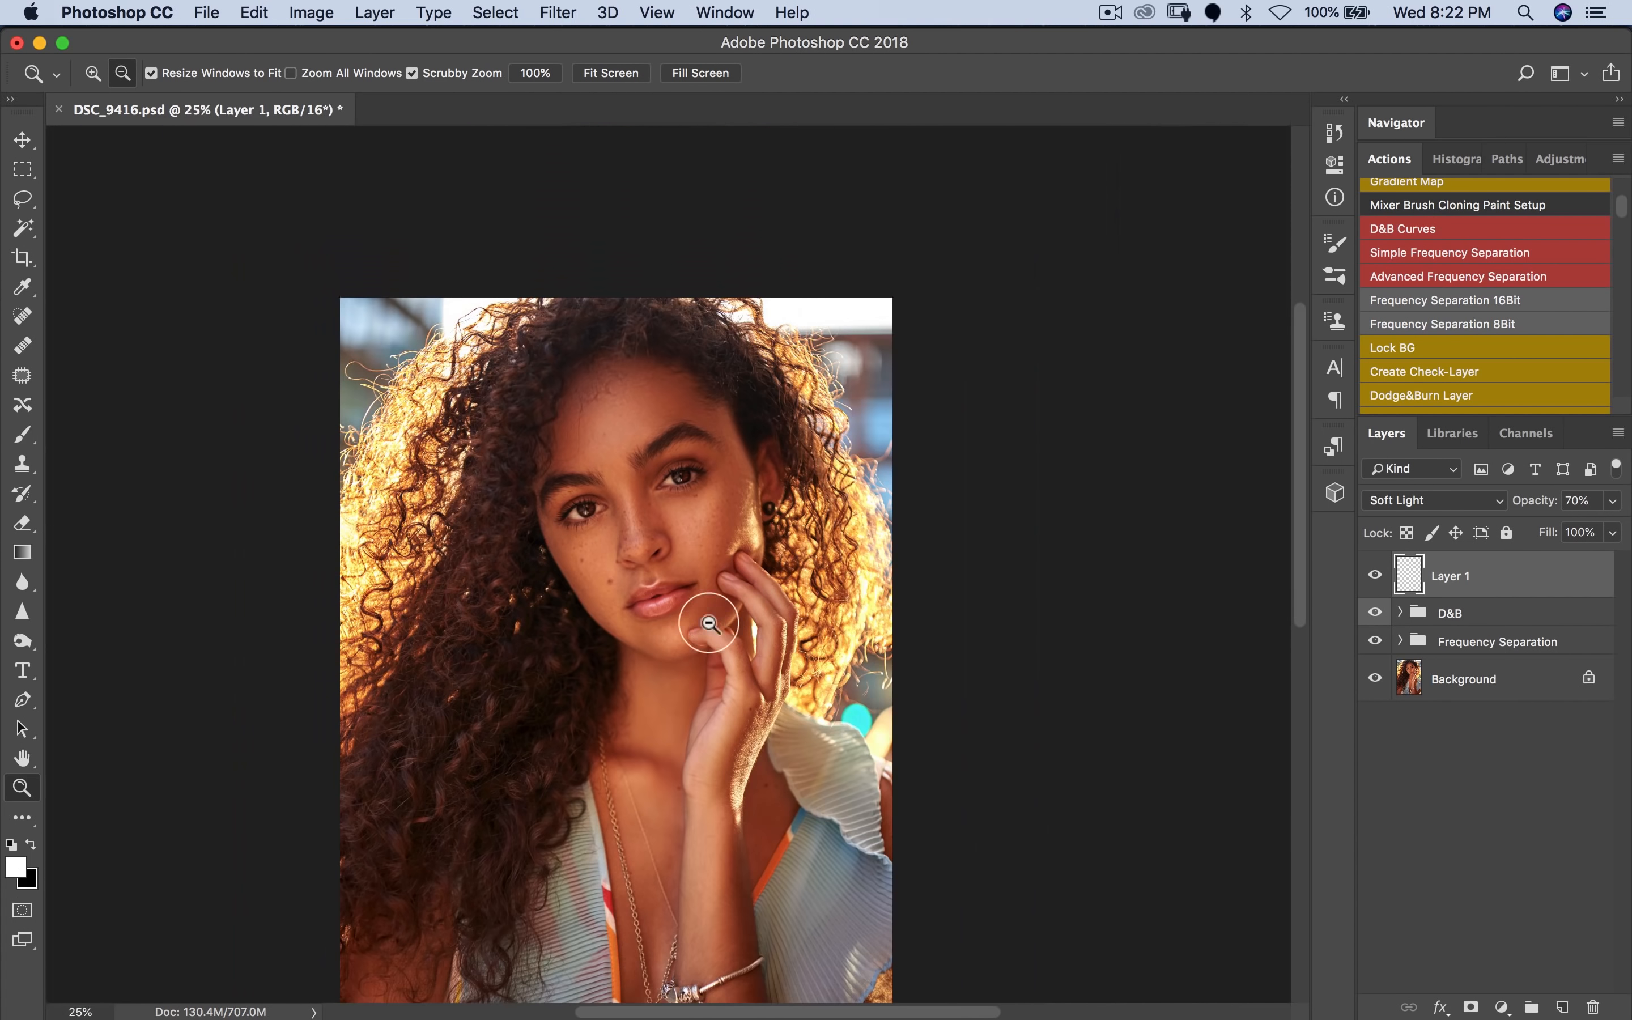
# Step: Add a Levels adjustment layer above Layer 1 with the input black point at 11 and the white point at 235
pyautogui.press('b')
pyautogui.press('z')
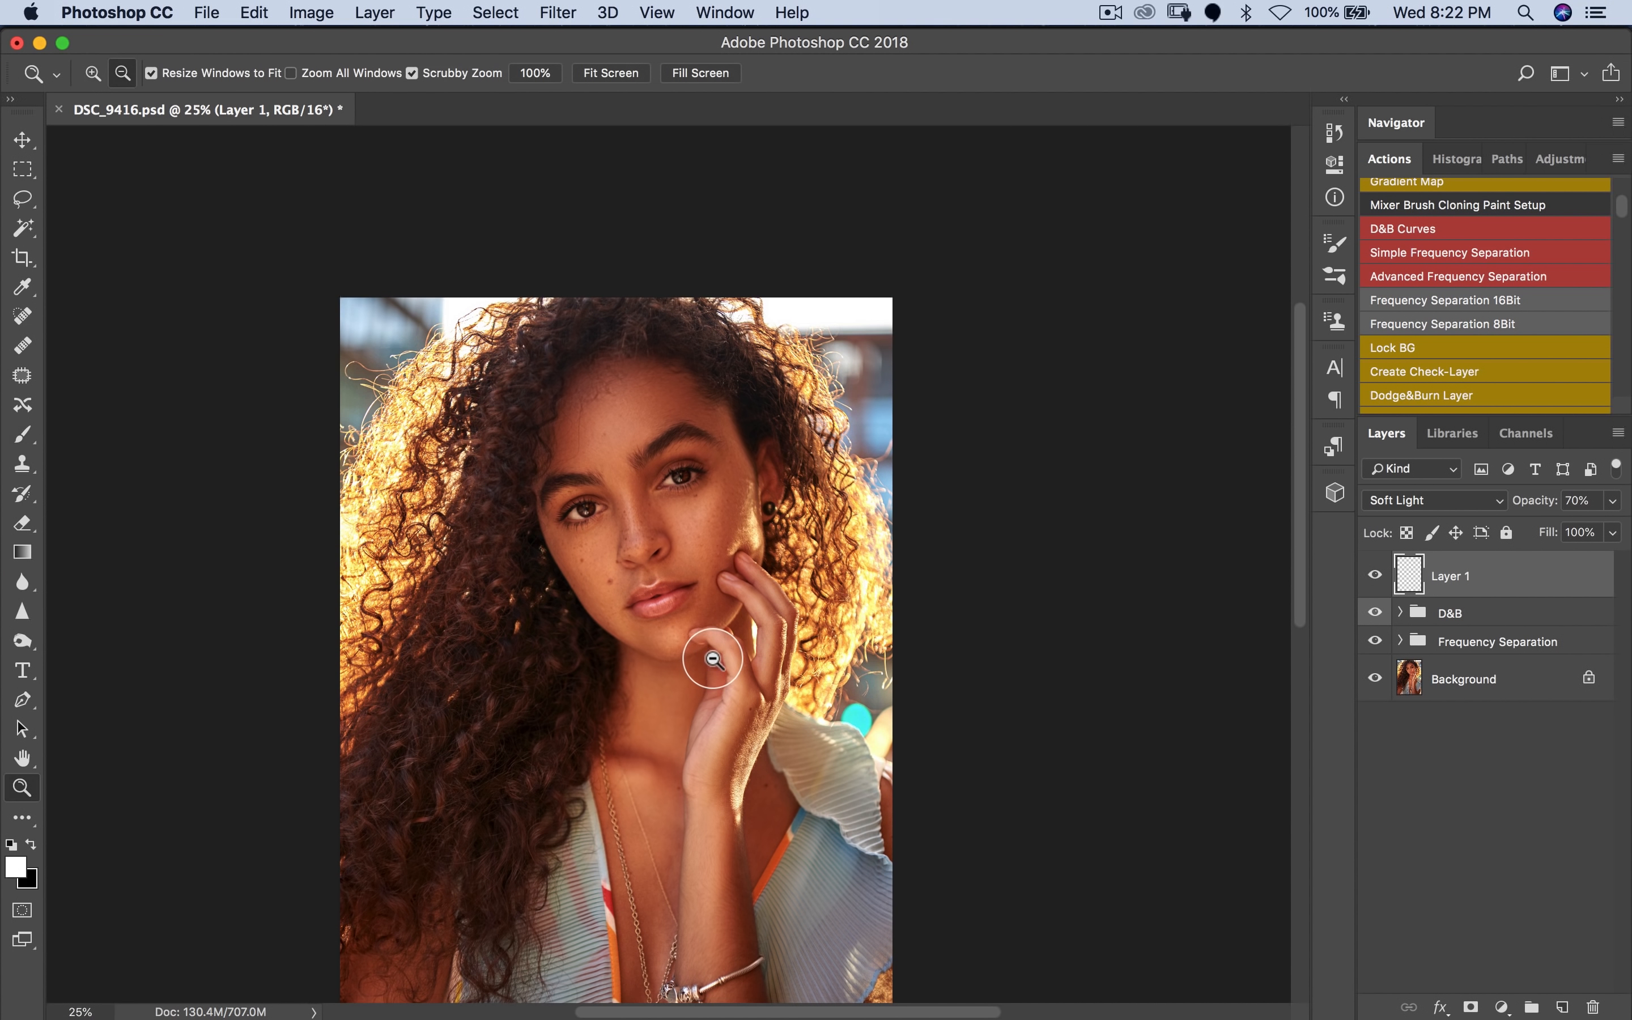
pyautogui.keyDown('alt'); pyautogui.click(705, 658); pyautogui.keyUp('alt')
pyautogui.click(650, 640)
pyautogui.press('b')
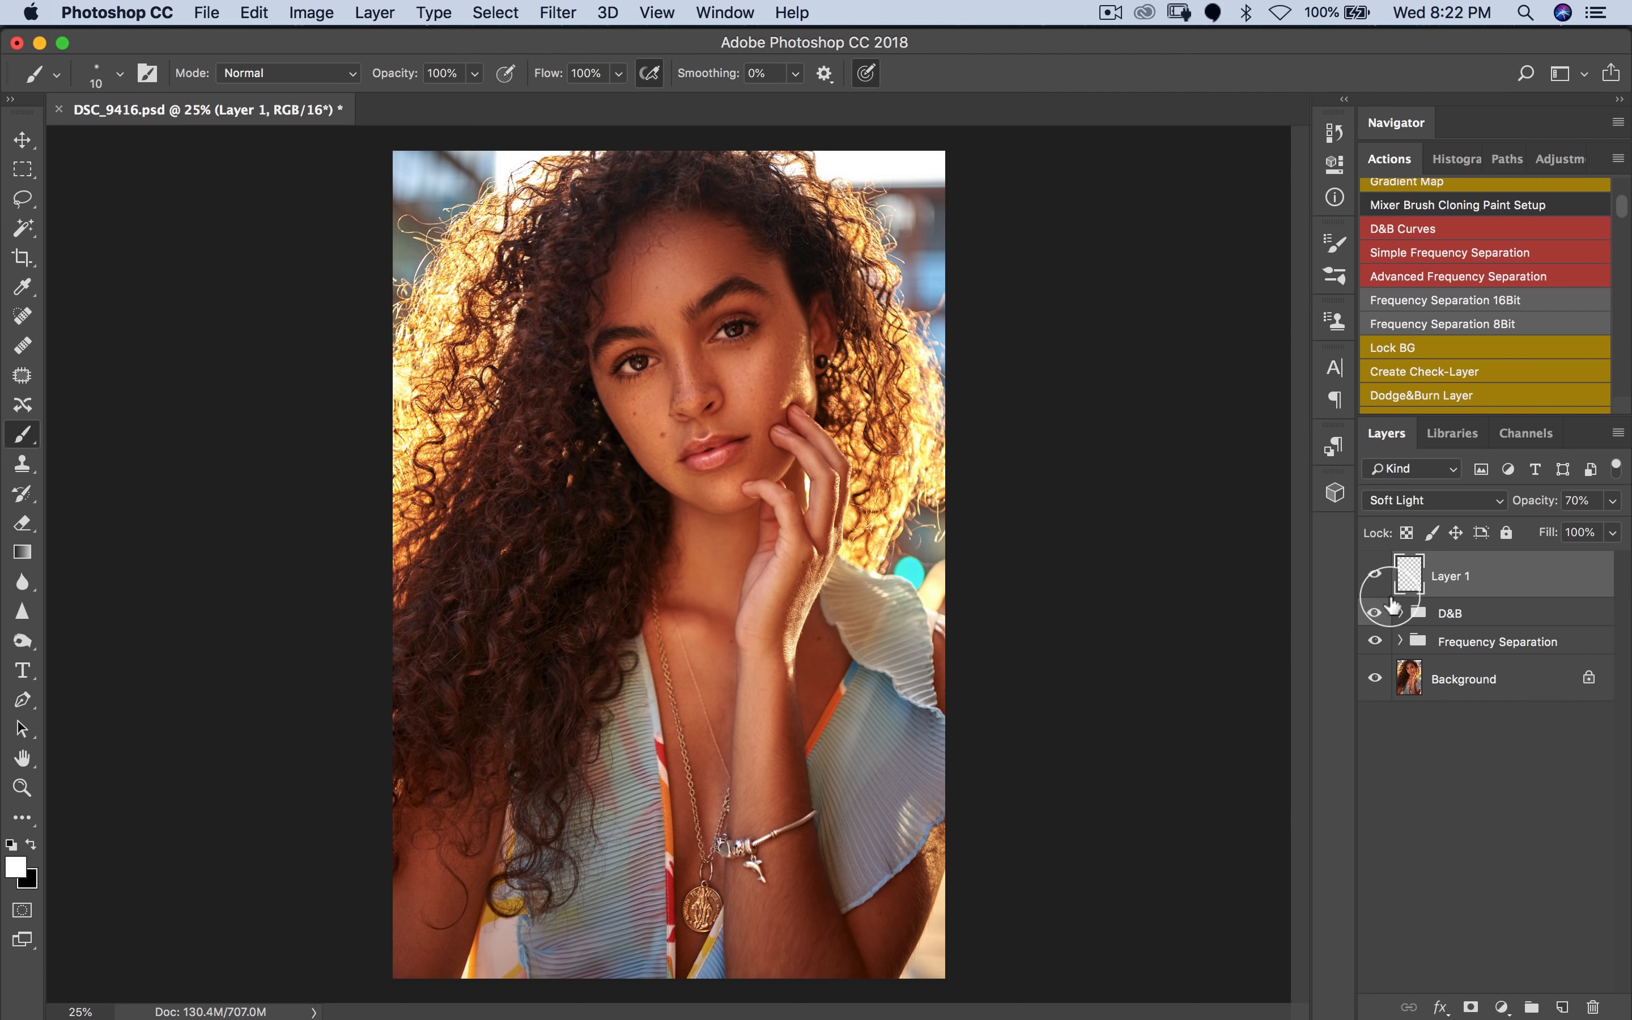
pyautogui.keyDown('alt'); pyautogui.click(798, 539); pyautogui.keyUp('alt')
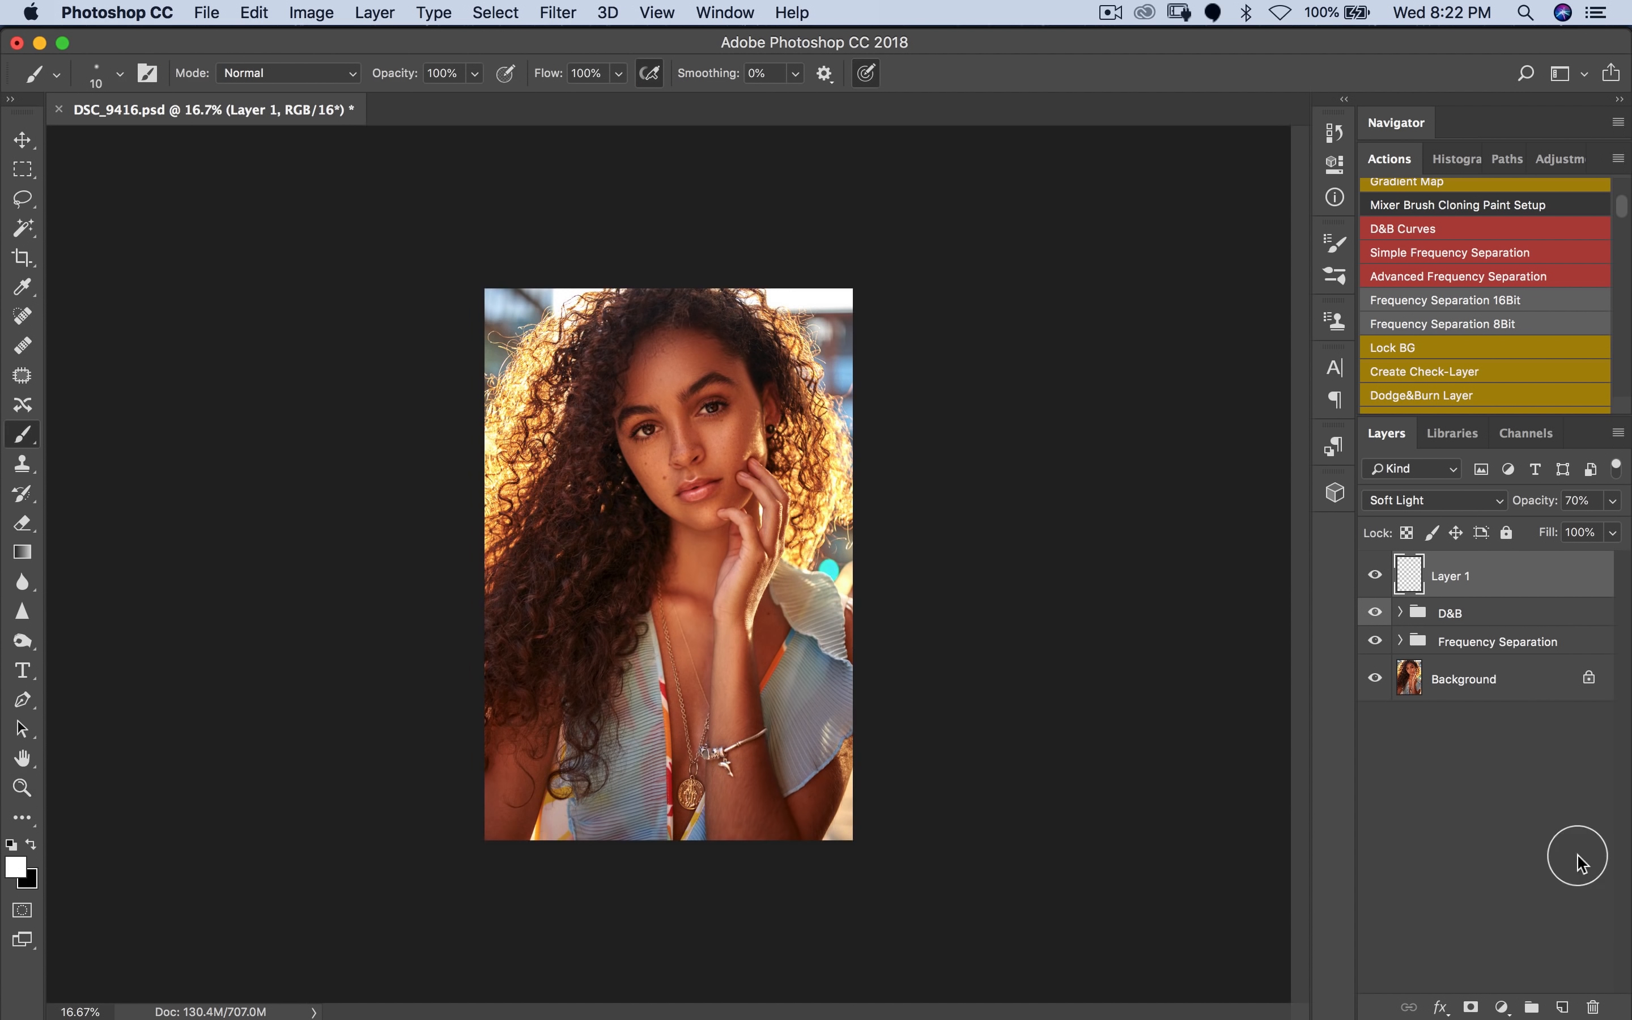
pyautogui.click(1502, 1007)
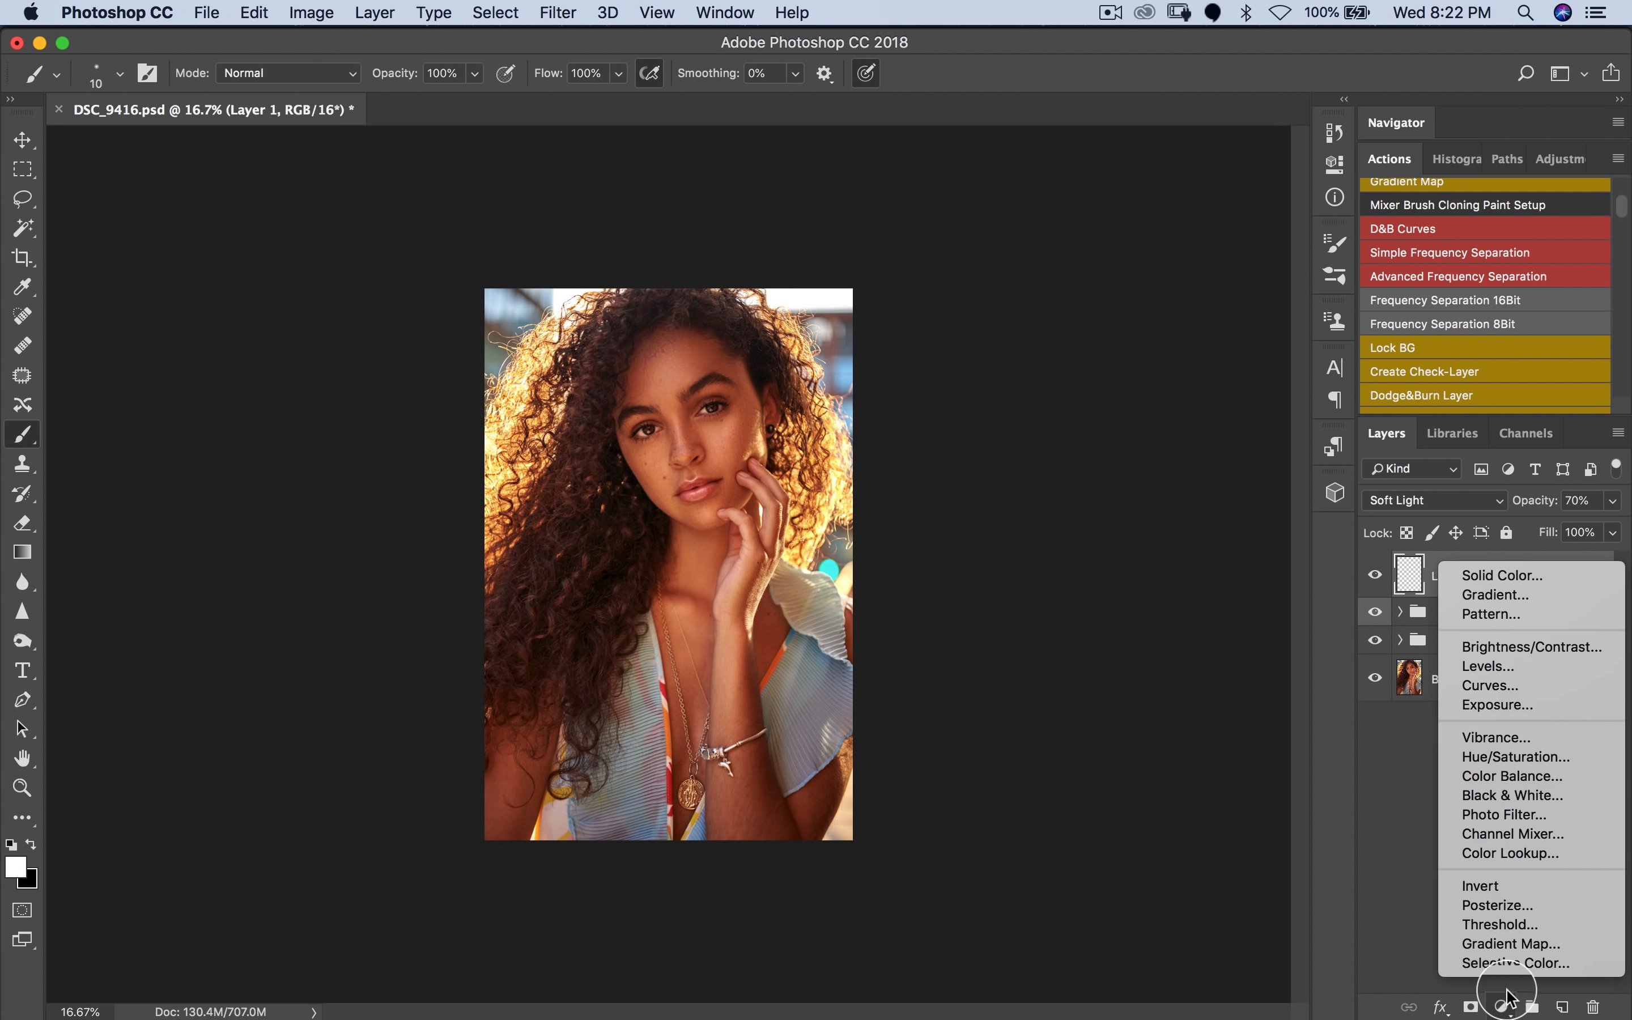
pyautogui.click(1486, 666)
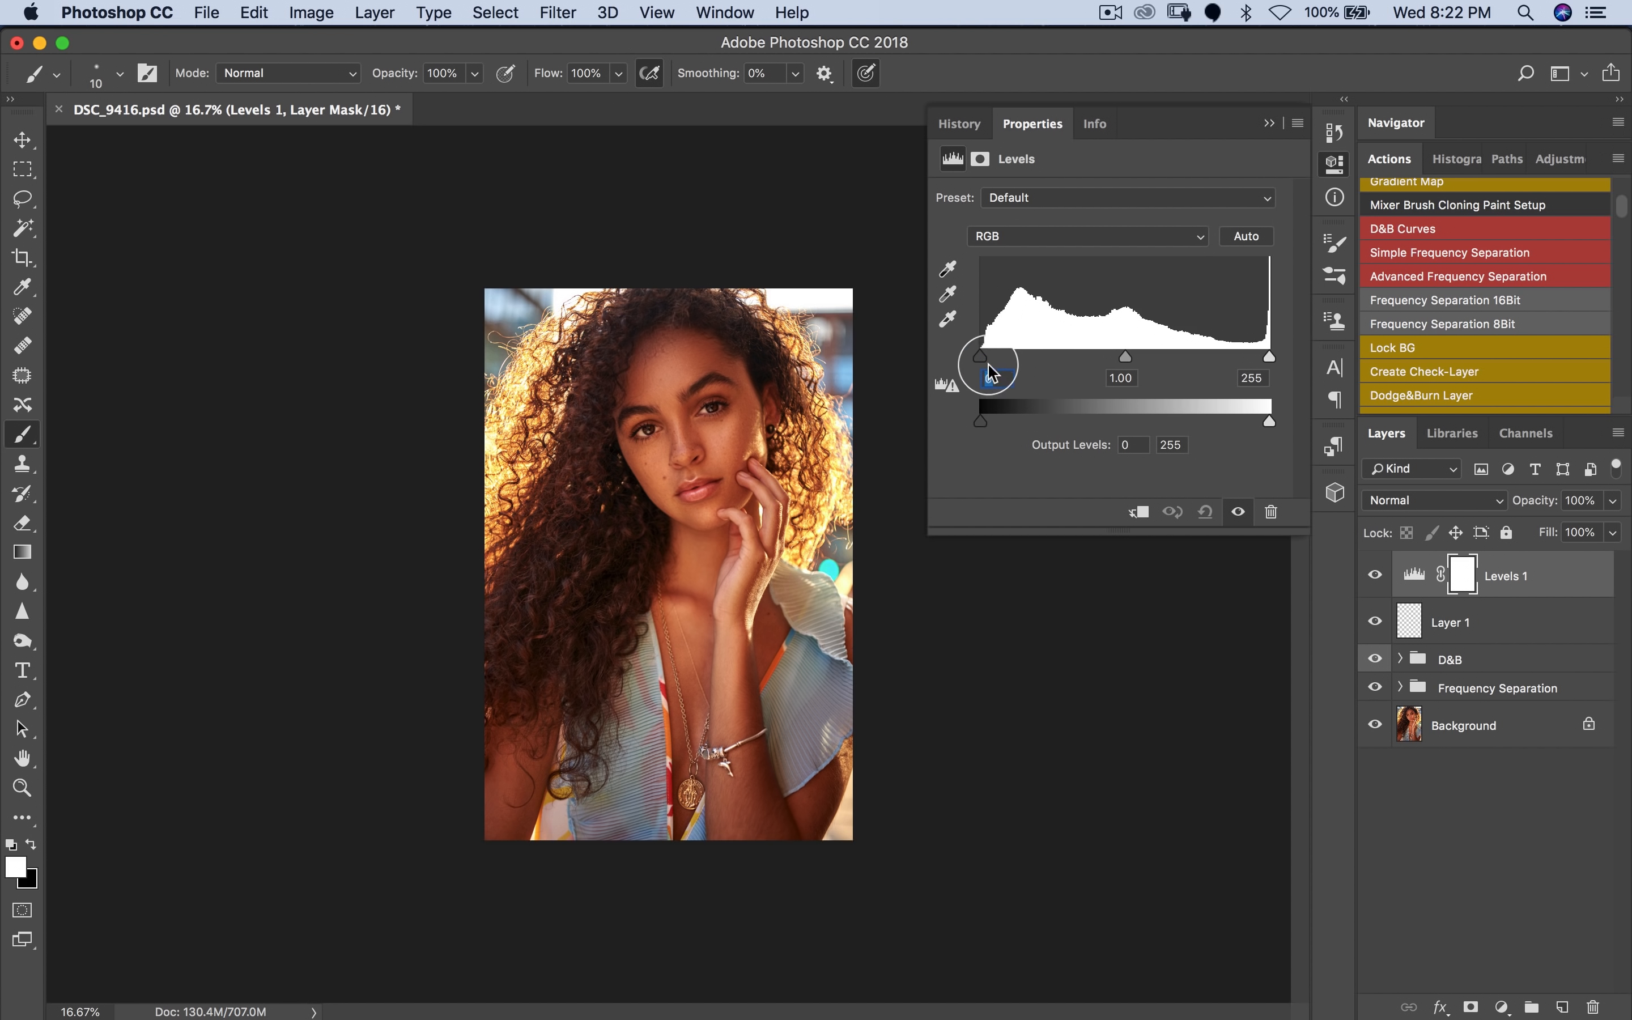
pyautogui.keyDown('alt'); pyautogui.click(979, 357); pyautogui.keyUp('alt')
pyautogui.moveTo(991, 361); pyautogui.dragTo(987, 367)
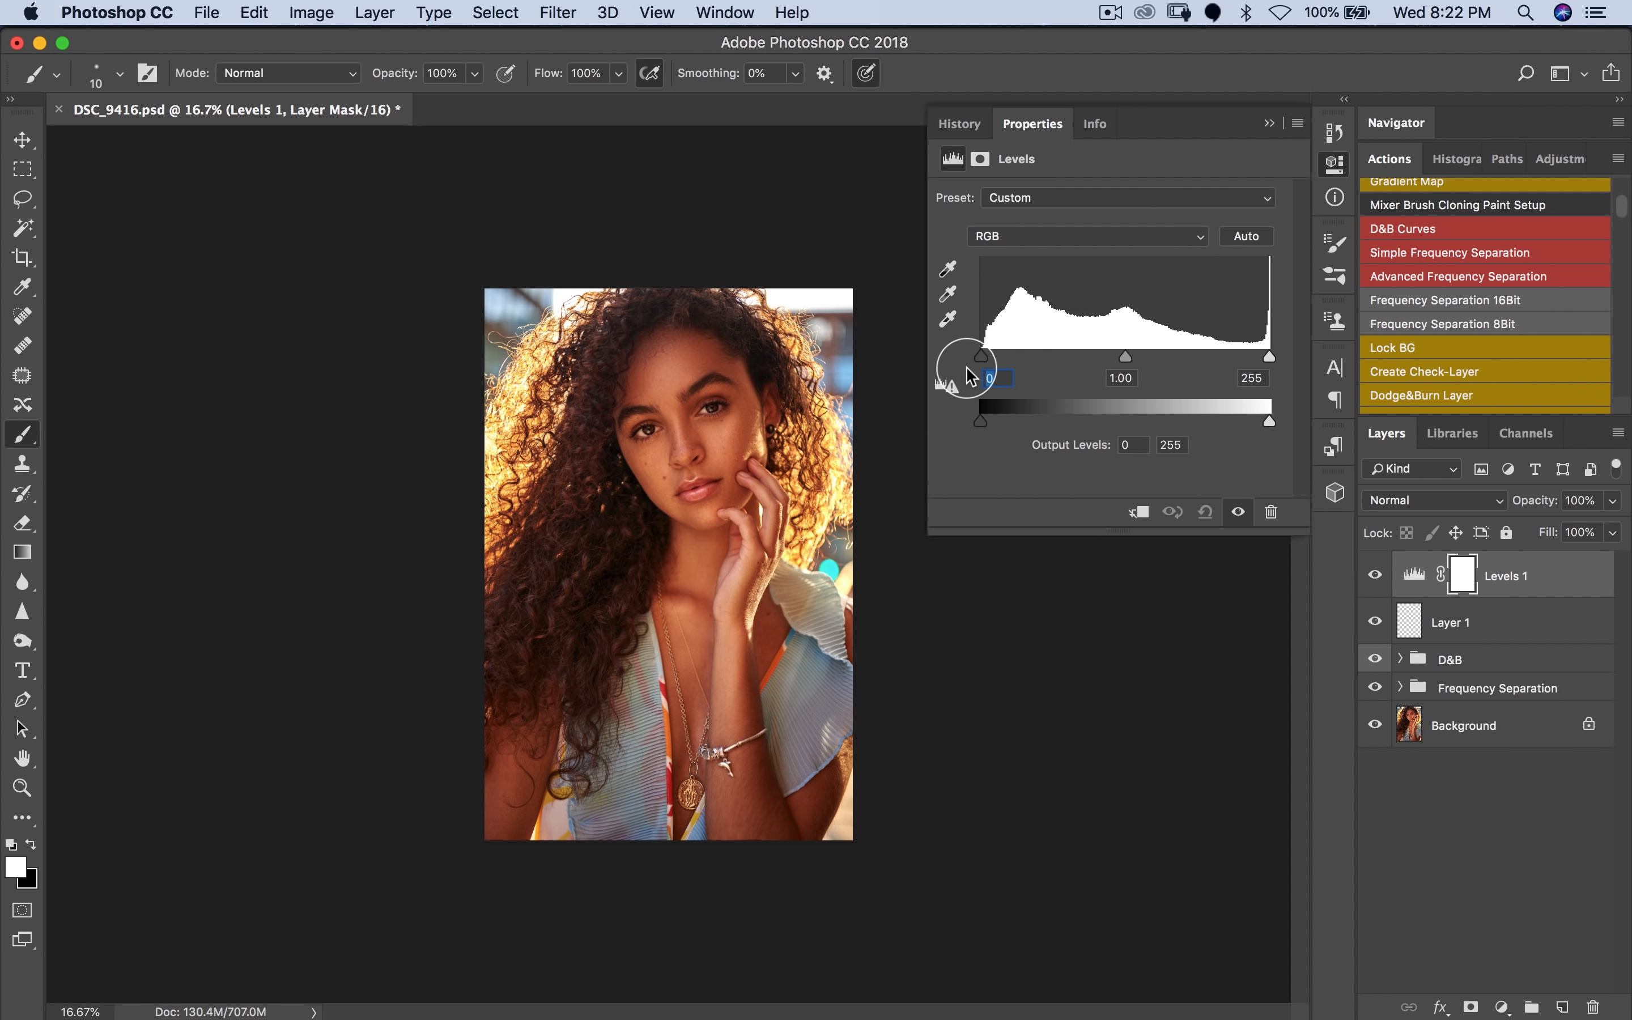
pyautogui.moveTo(981, 368); pyautogui.dragTo(996, 369)
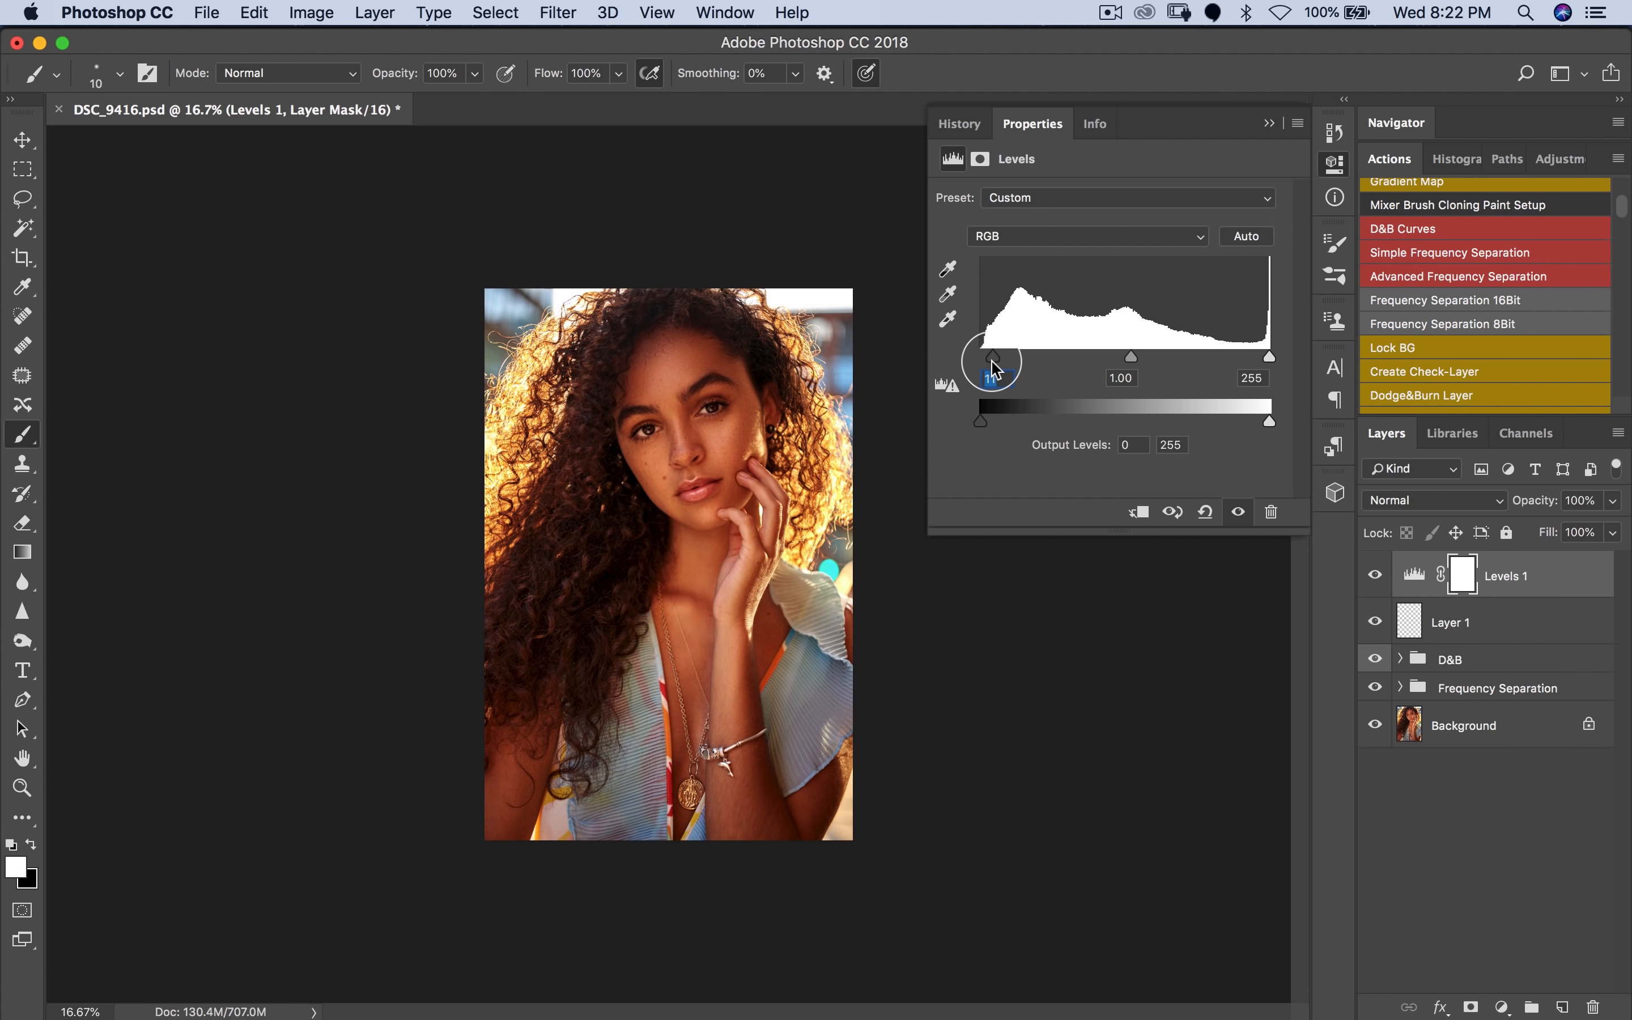
pyautogui.moveTo(1270, 357); pyautogui.dragTo(1244, 359)
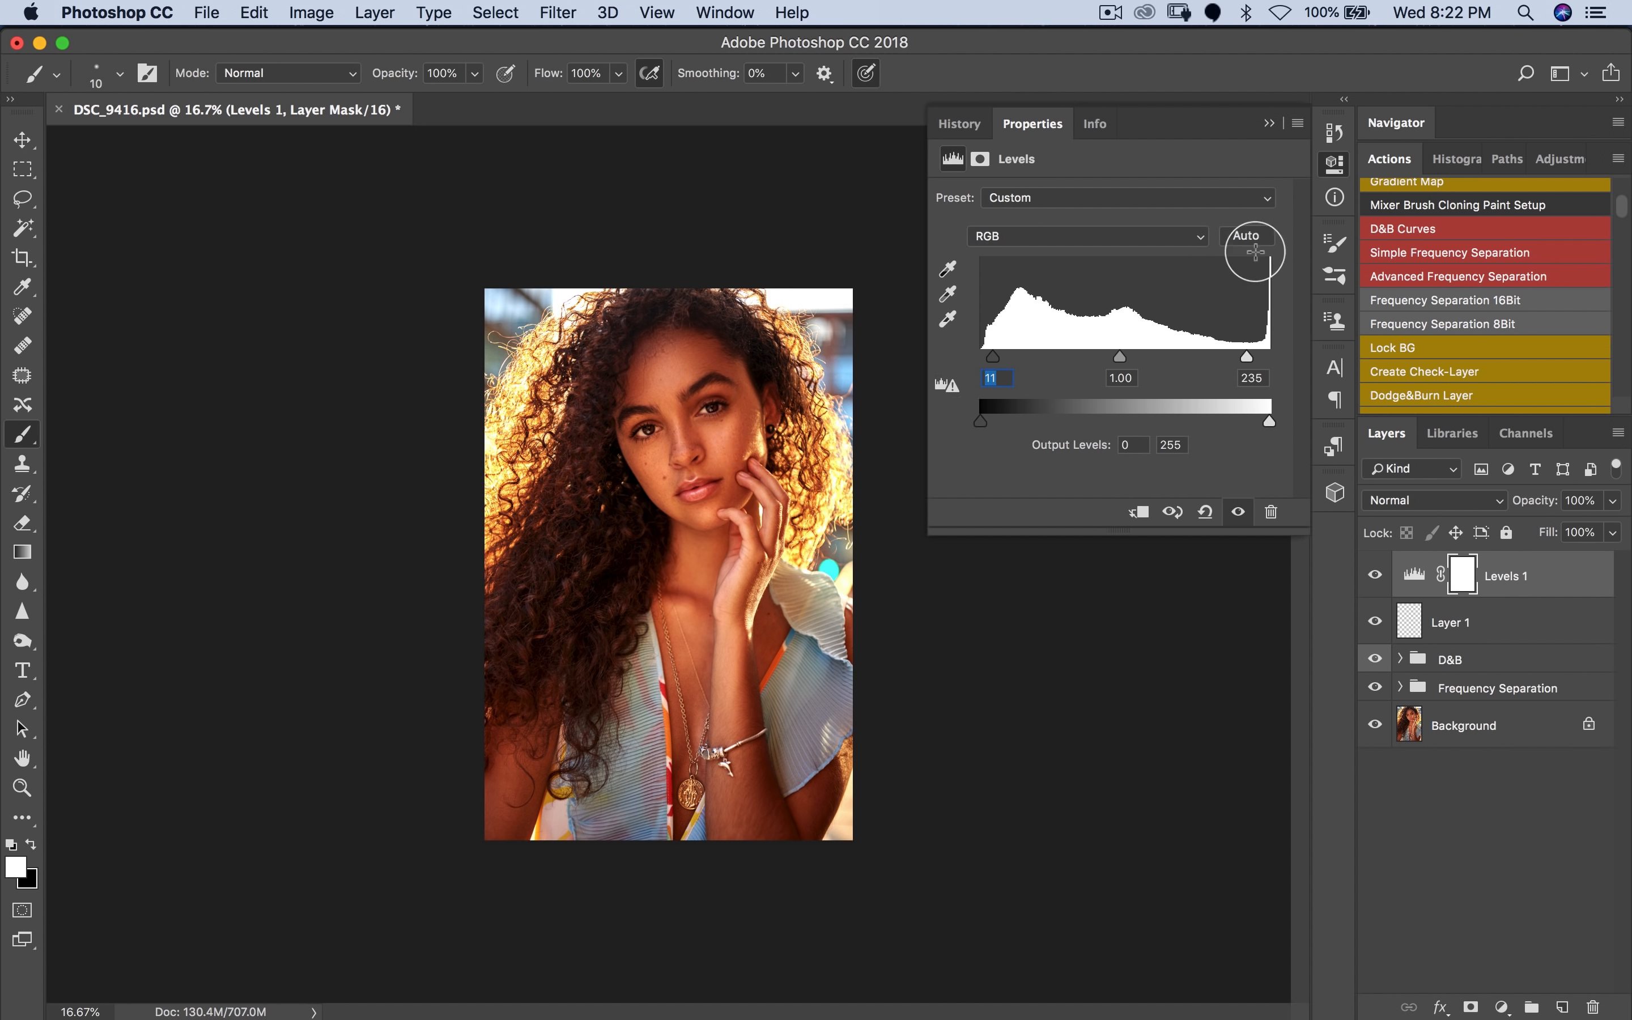
pyautogui.click(1269, 124)
# Step: Compare the portrait with and without the Levels adjustment, leaving it visible
pyautogui.press('z')
pyautogui.click(634, 540)
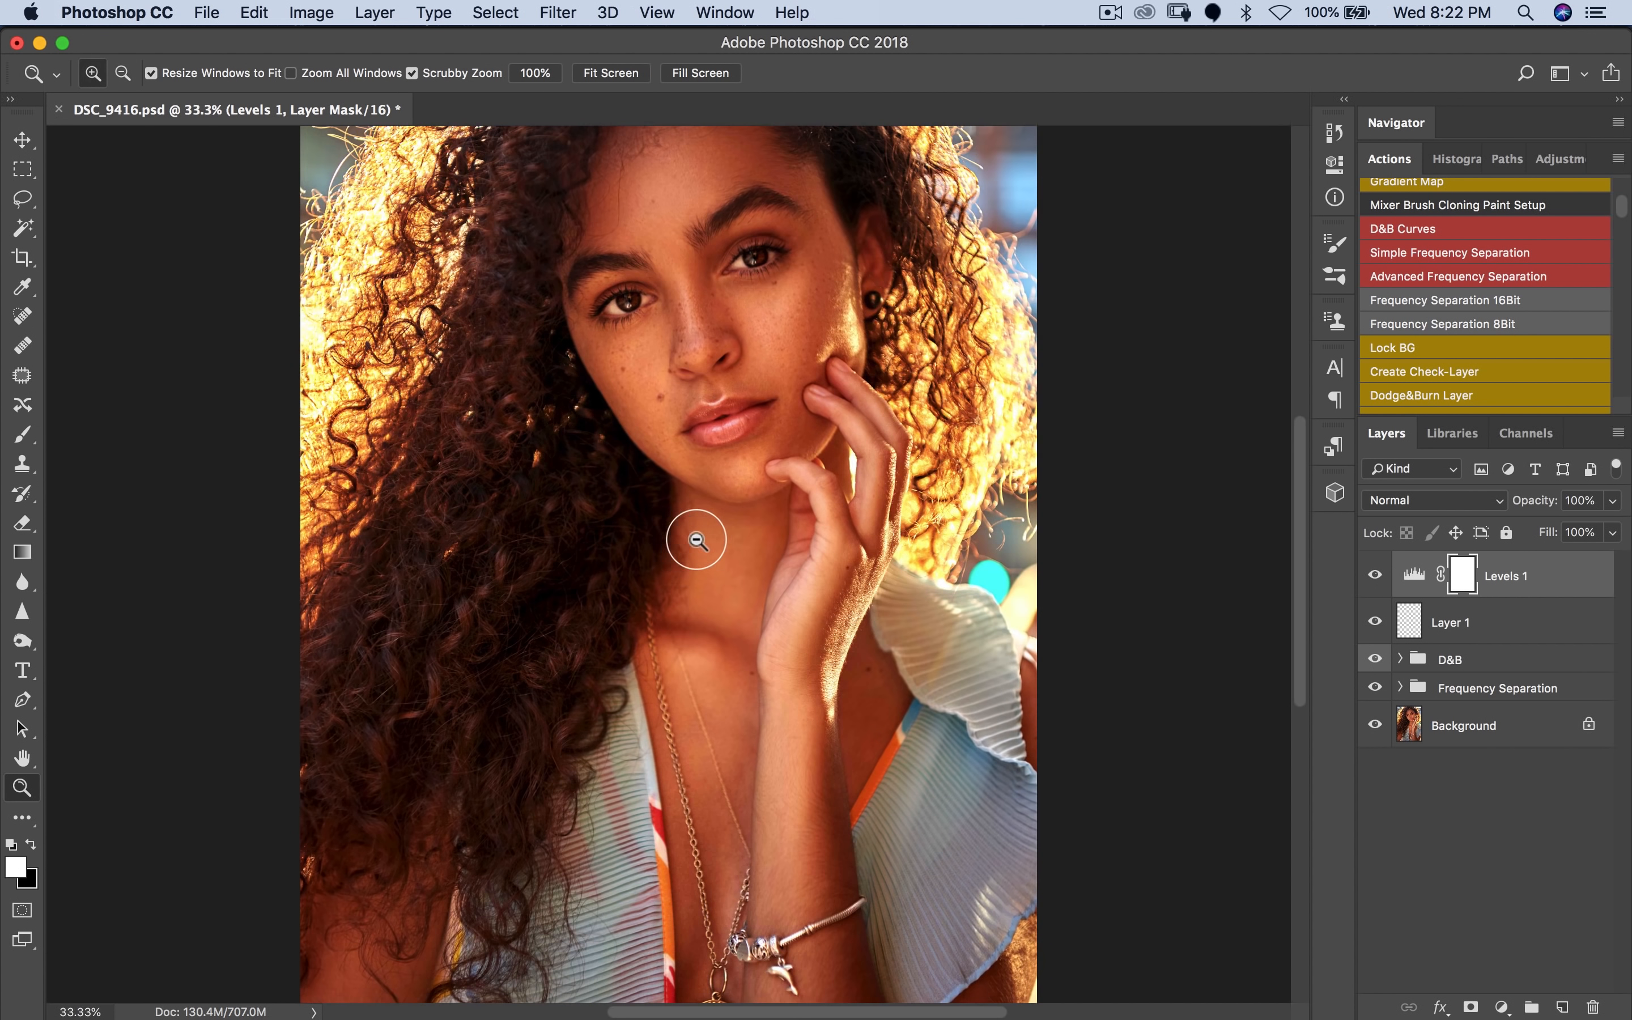
pyautogui.keyDown('alt'); pyautogui.click(695, 539); pyautogui.keyUp('alt')
pyautogui.press('b')
pyautogui.click(1374, 573)
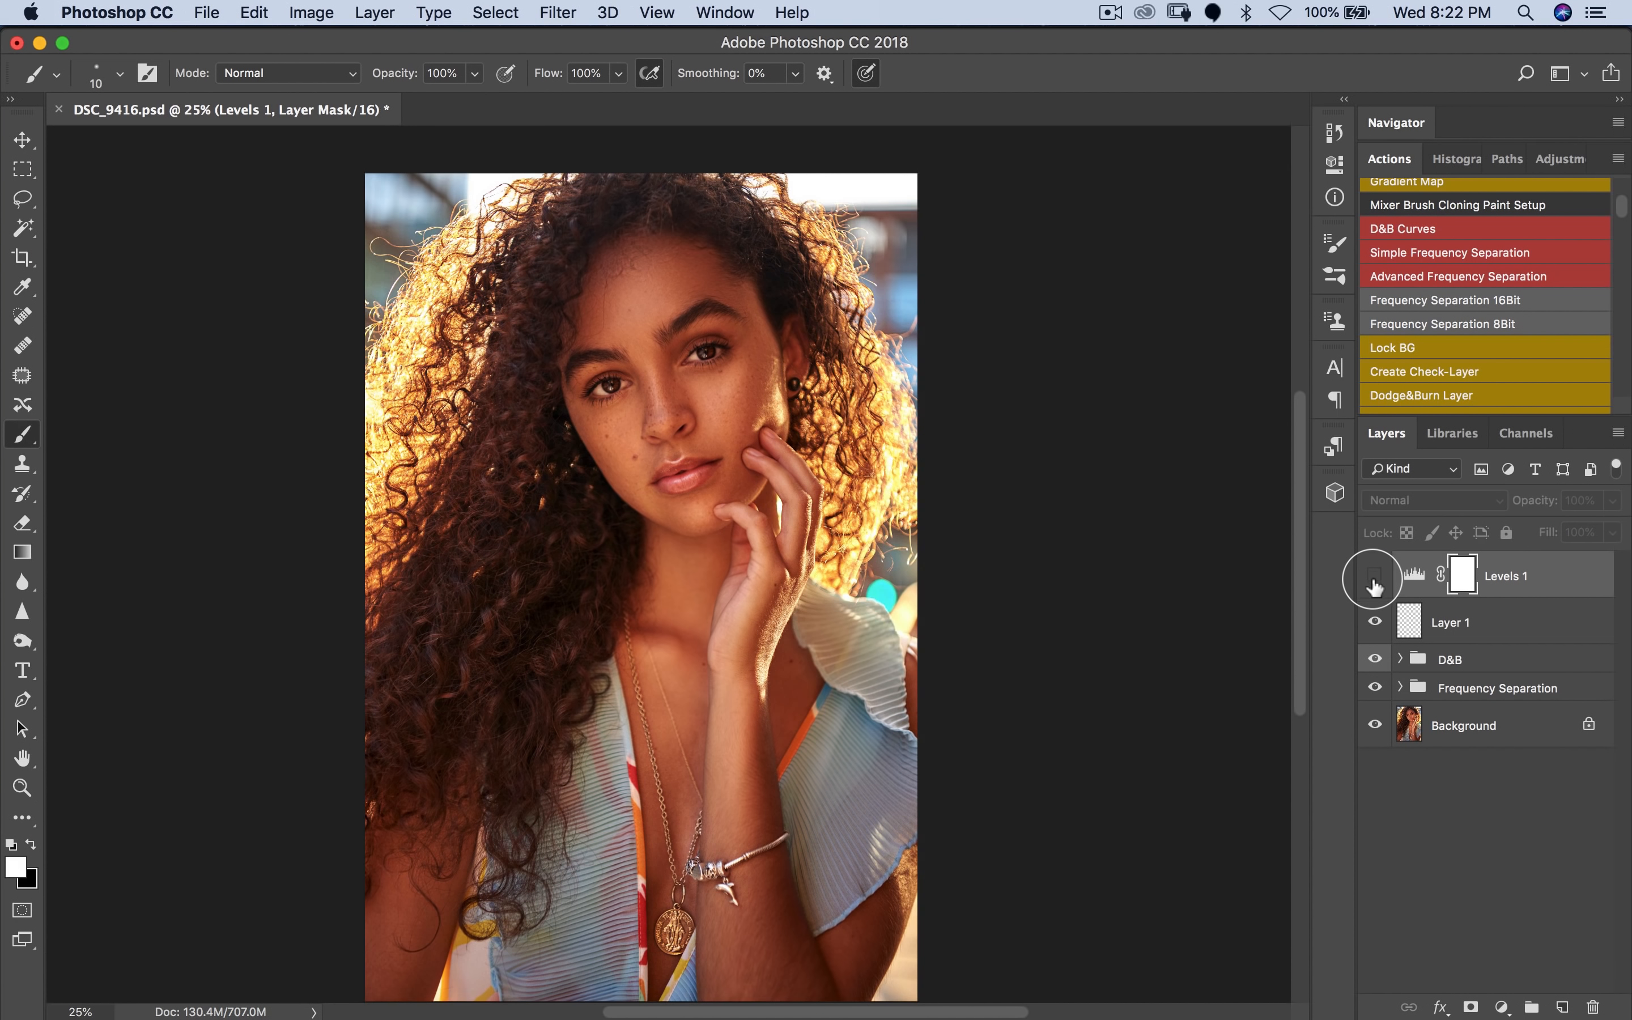
pyautogui.click(1373, 575)
pyautogui.click(1376, 577)
pyautogui.click(1374, 574)
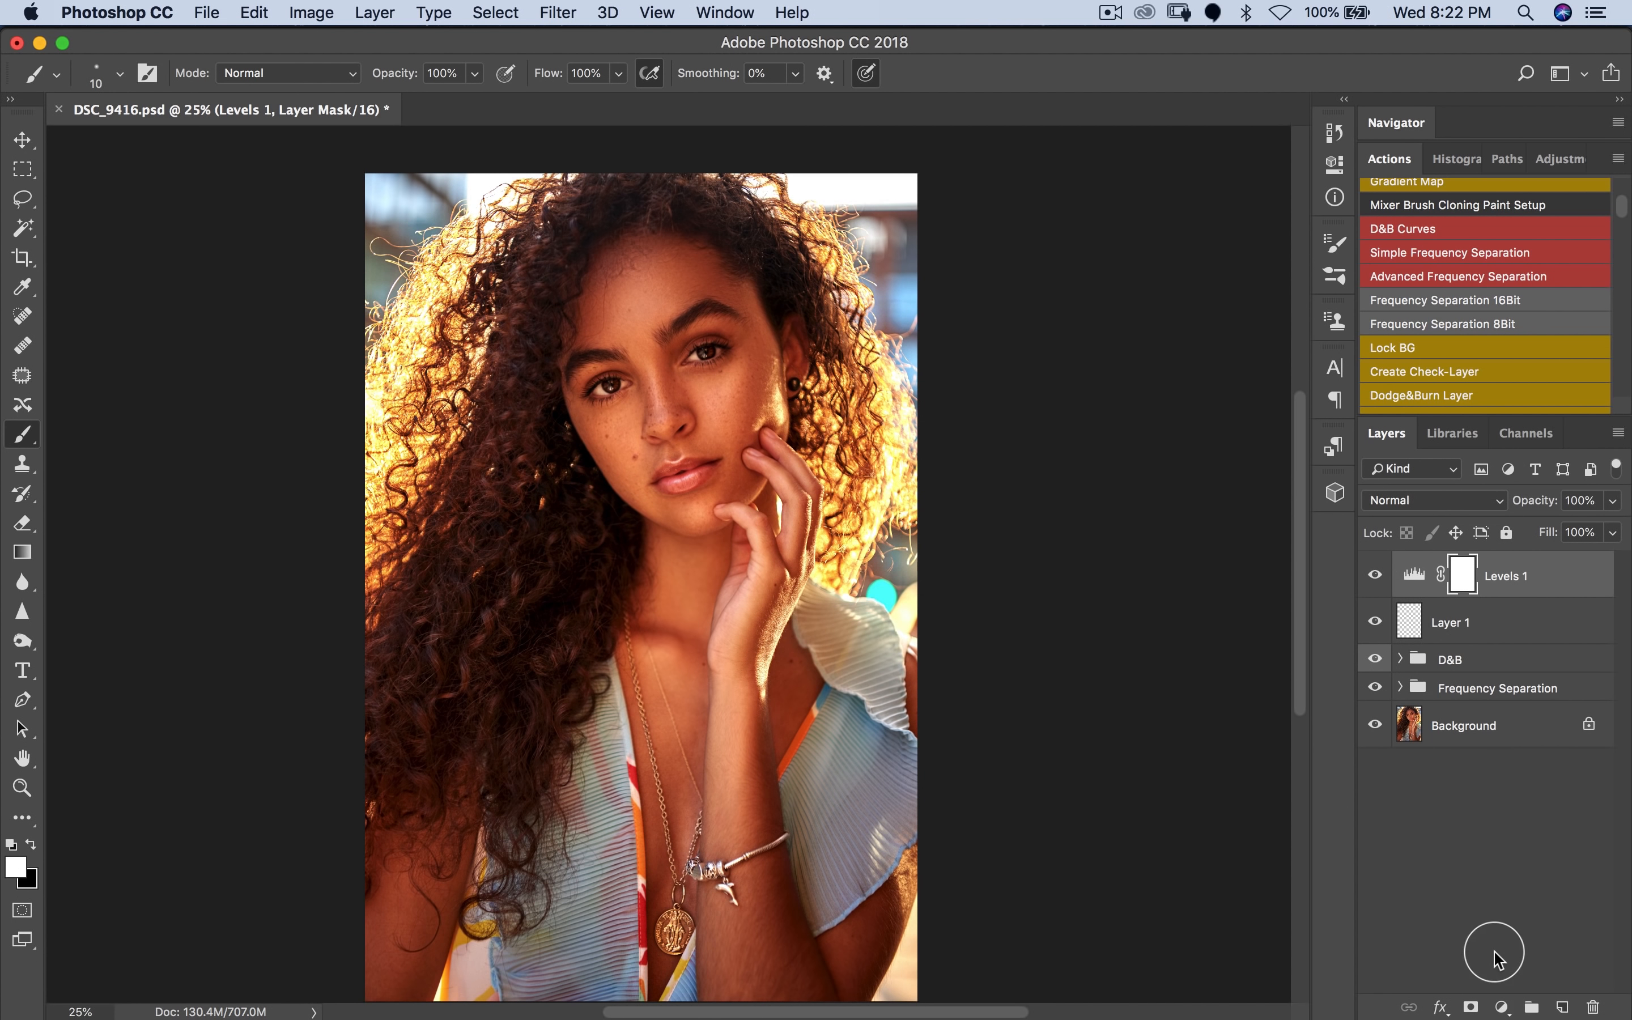
# Step: Add a Hue/Saturation adjustment layer, sample the skin on the cheek to target the Reds, and set their saturation to -13
pyautogui.click(1498, 1007)
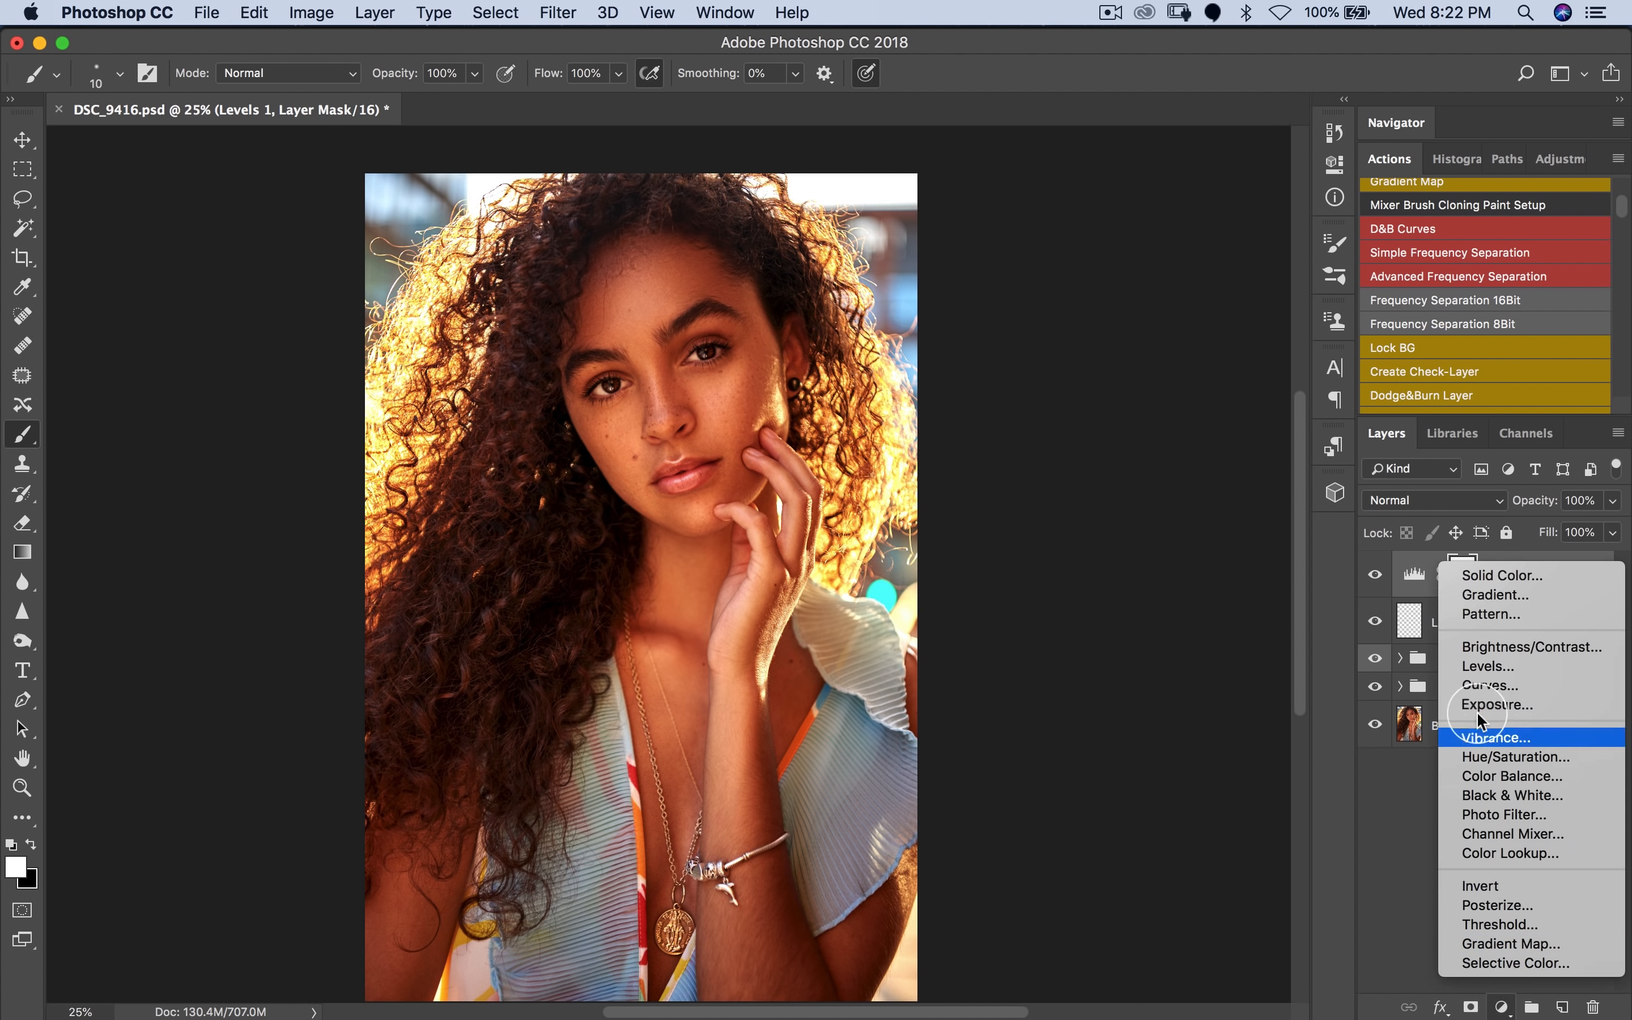
pyautogui.click(1494, 756)
pyautogui.click(951, 224)
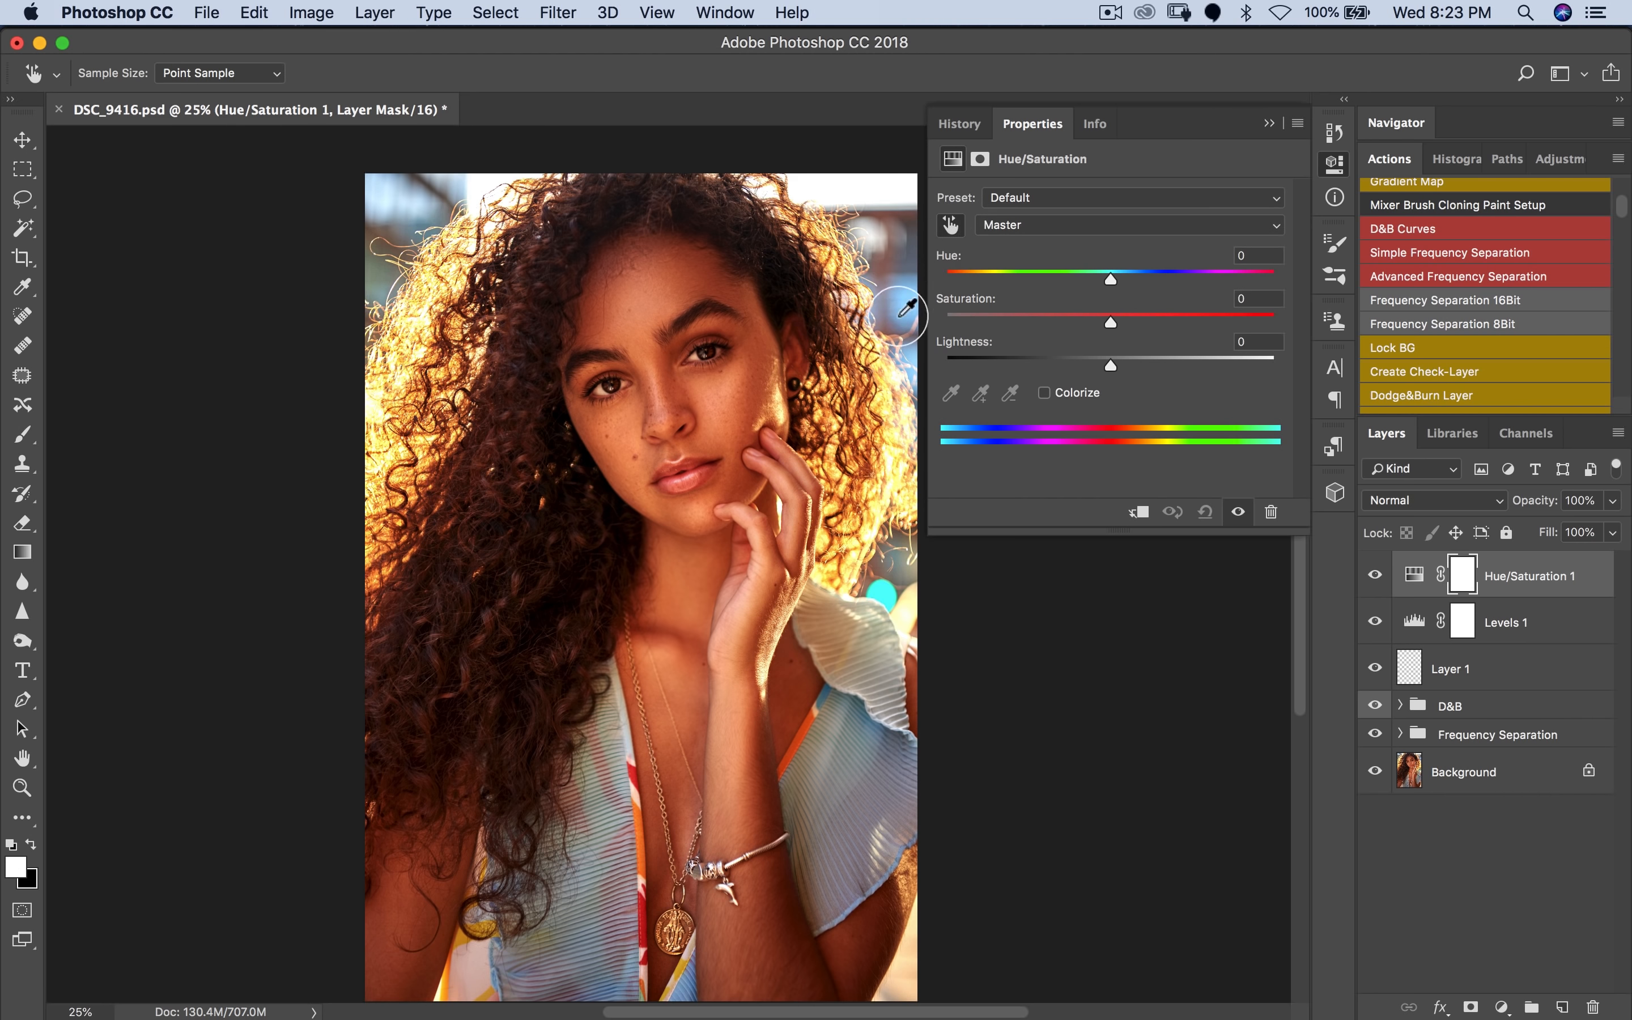
pyautogui.click(752, 388)
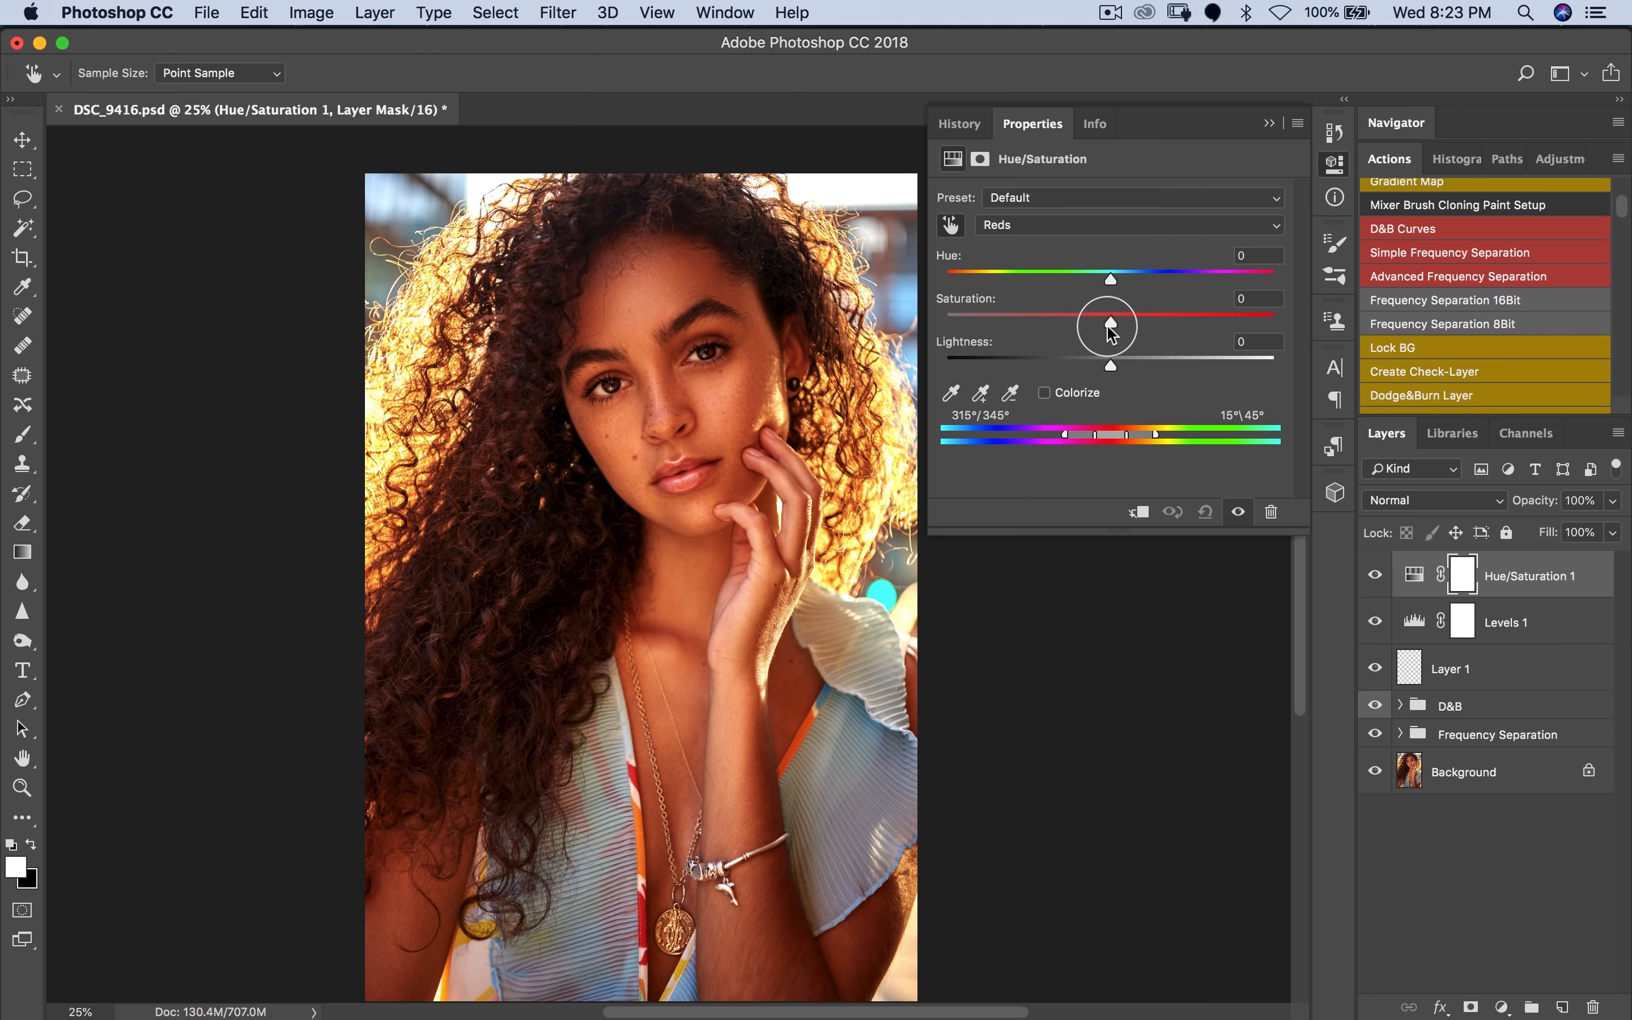
pyautogui.moveTo(1110, 328); pyautogui.dragTo(1101, 329)
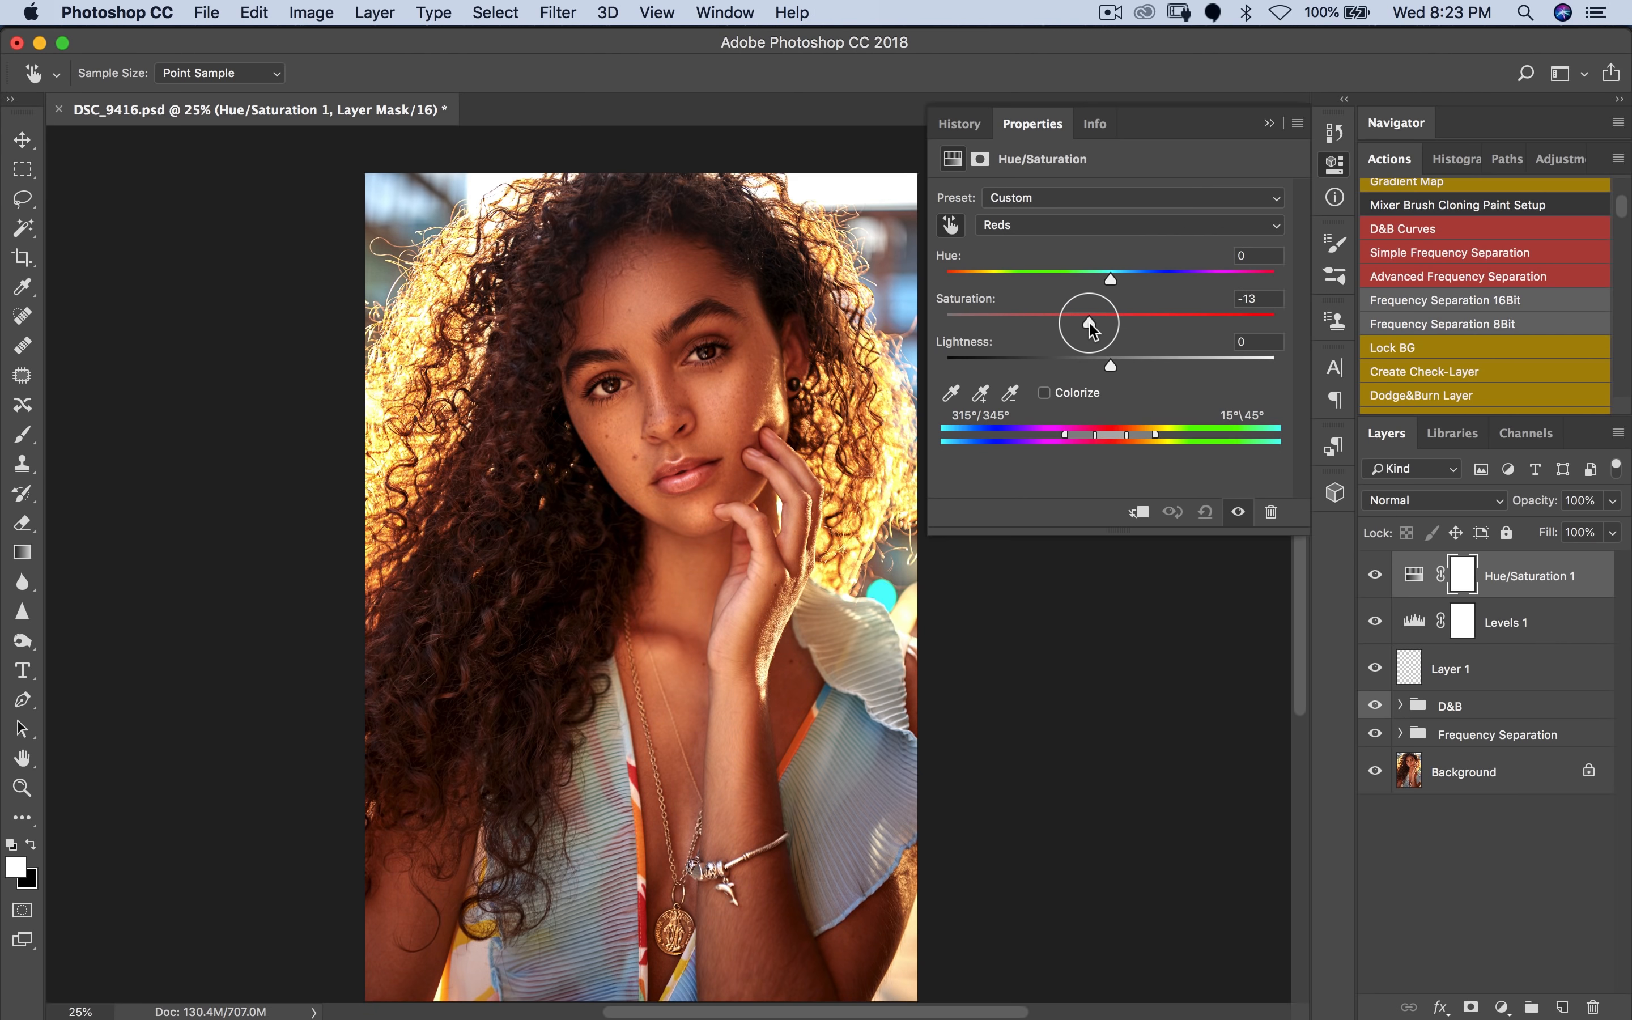
pyautogui.click(1268, 124)
# Step: Add a Photo Filter adjustment layer above the Hue/Saturation layer and rename it Eyes
pyautogui.press('z')
pyautogui.keyDown('alt'); pyautogui.click(791, 533); pyautogui.keyUp('alt')
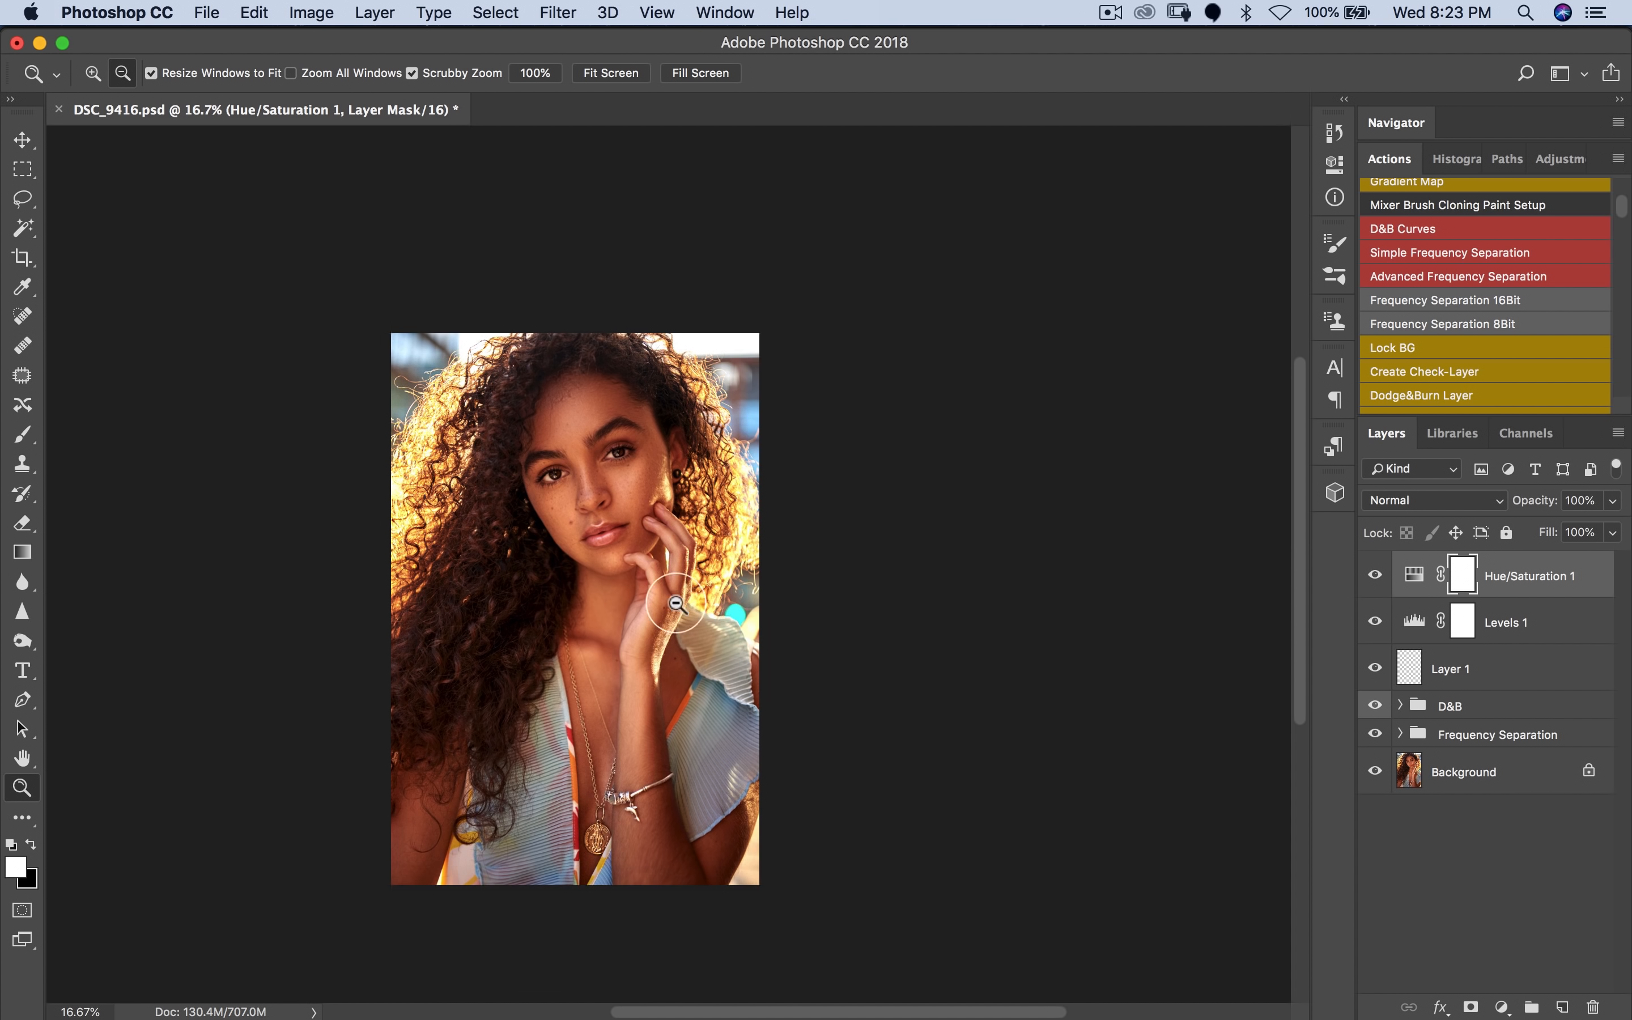
pyautogui.click(540, 598)
pyautogui.keyDown('alt'); pyautogui.click(682, 577); pyautogui.keyUp('alt')
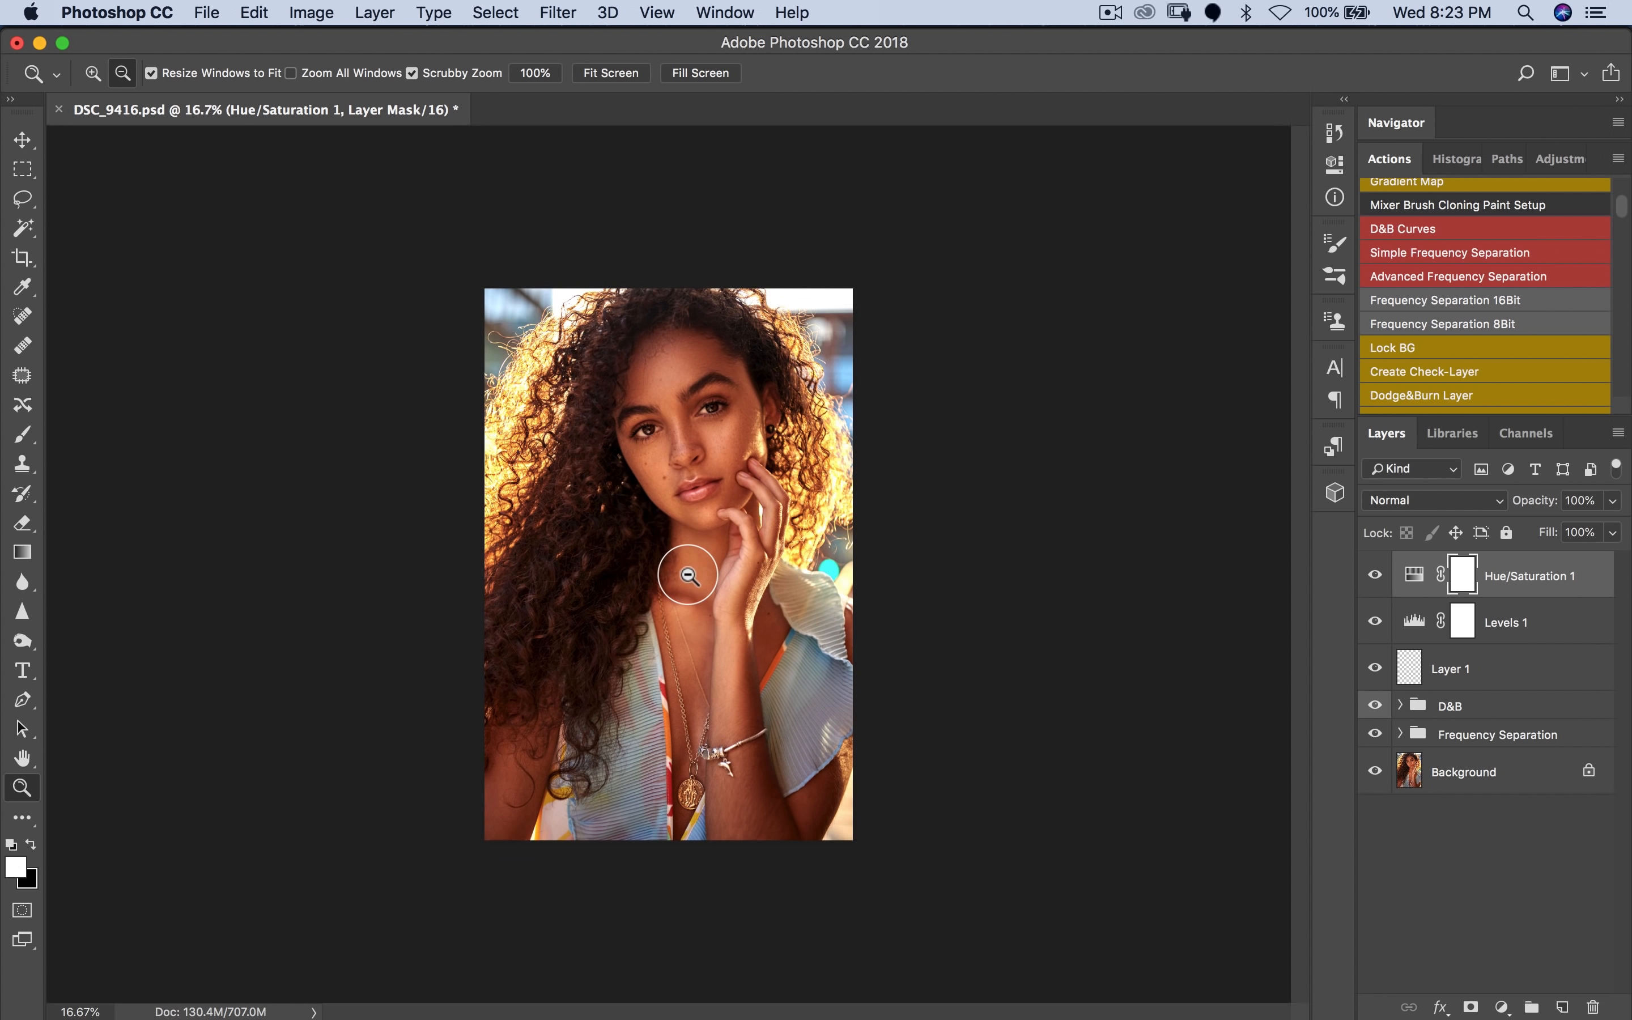
pyautogui.click(1502, 1007)
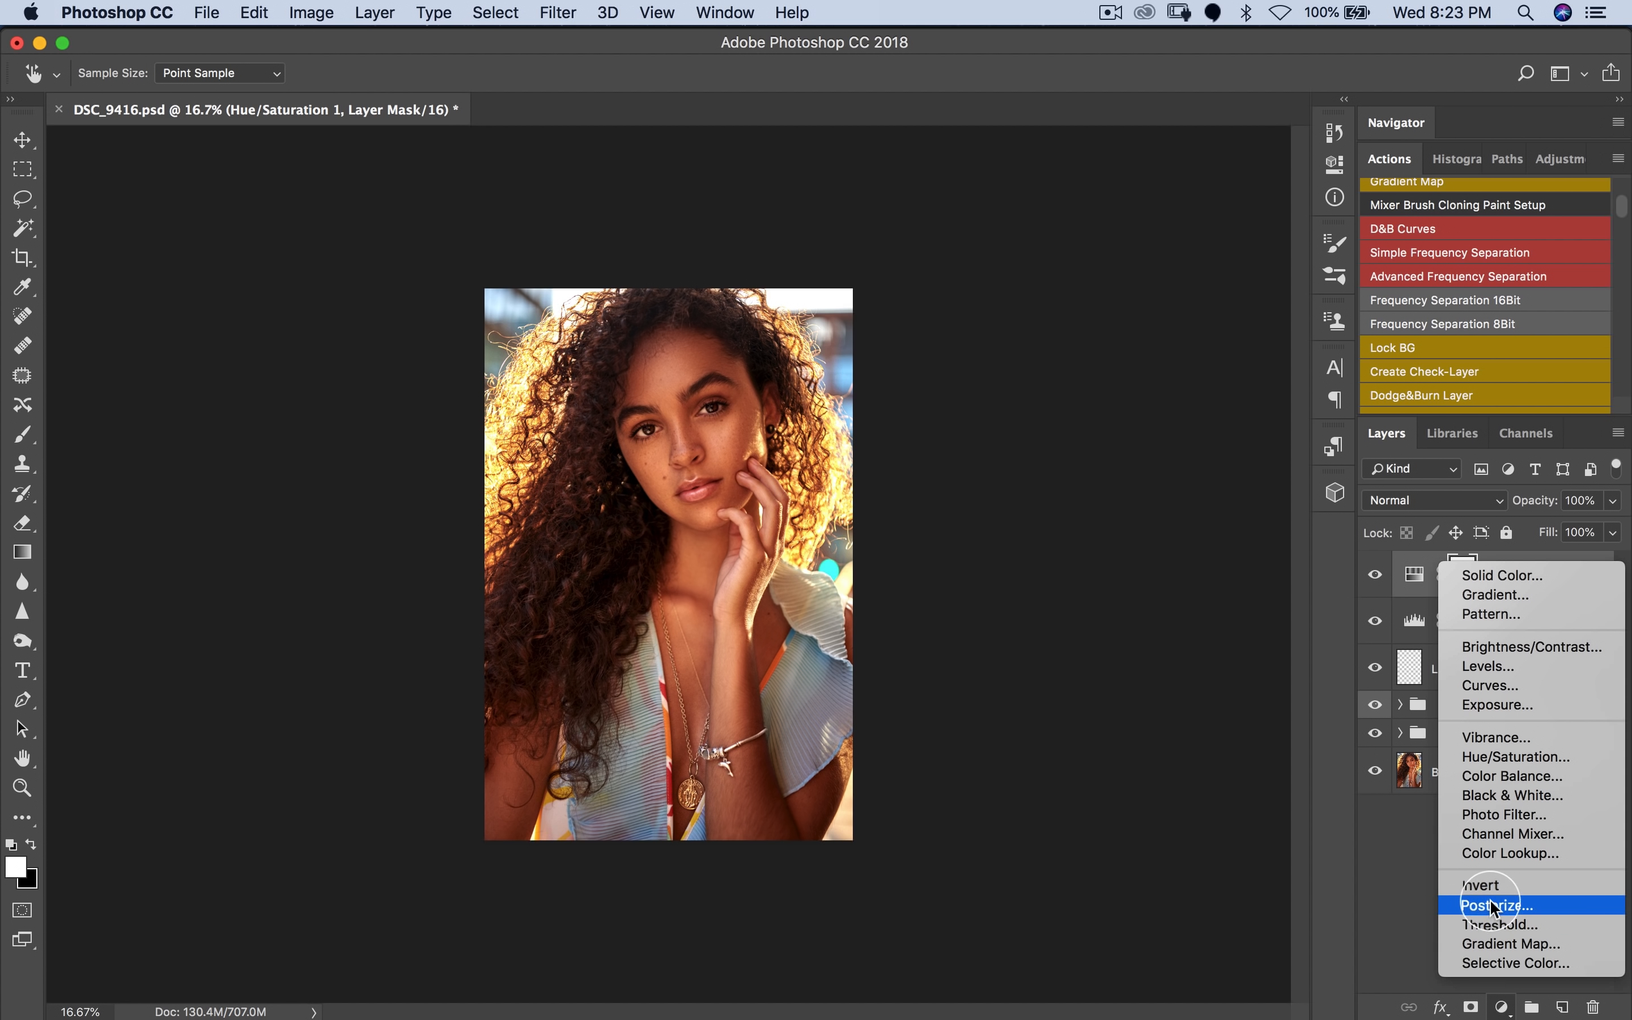
pyautogui.click(1495, 816)
pyautogui.click(1511, 577)
pyautogui.doubleClick(1511, 577)
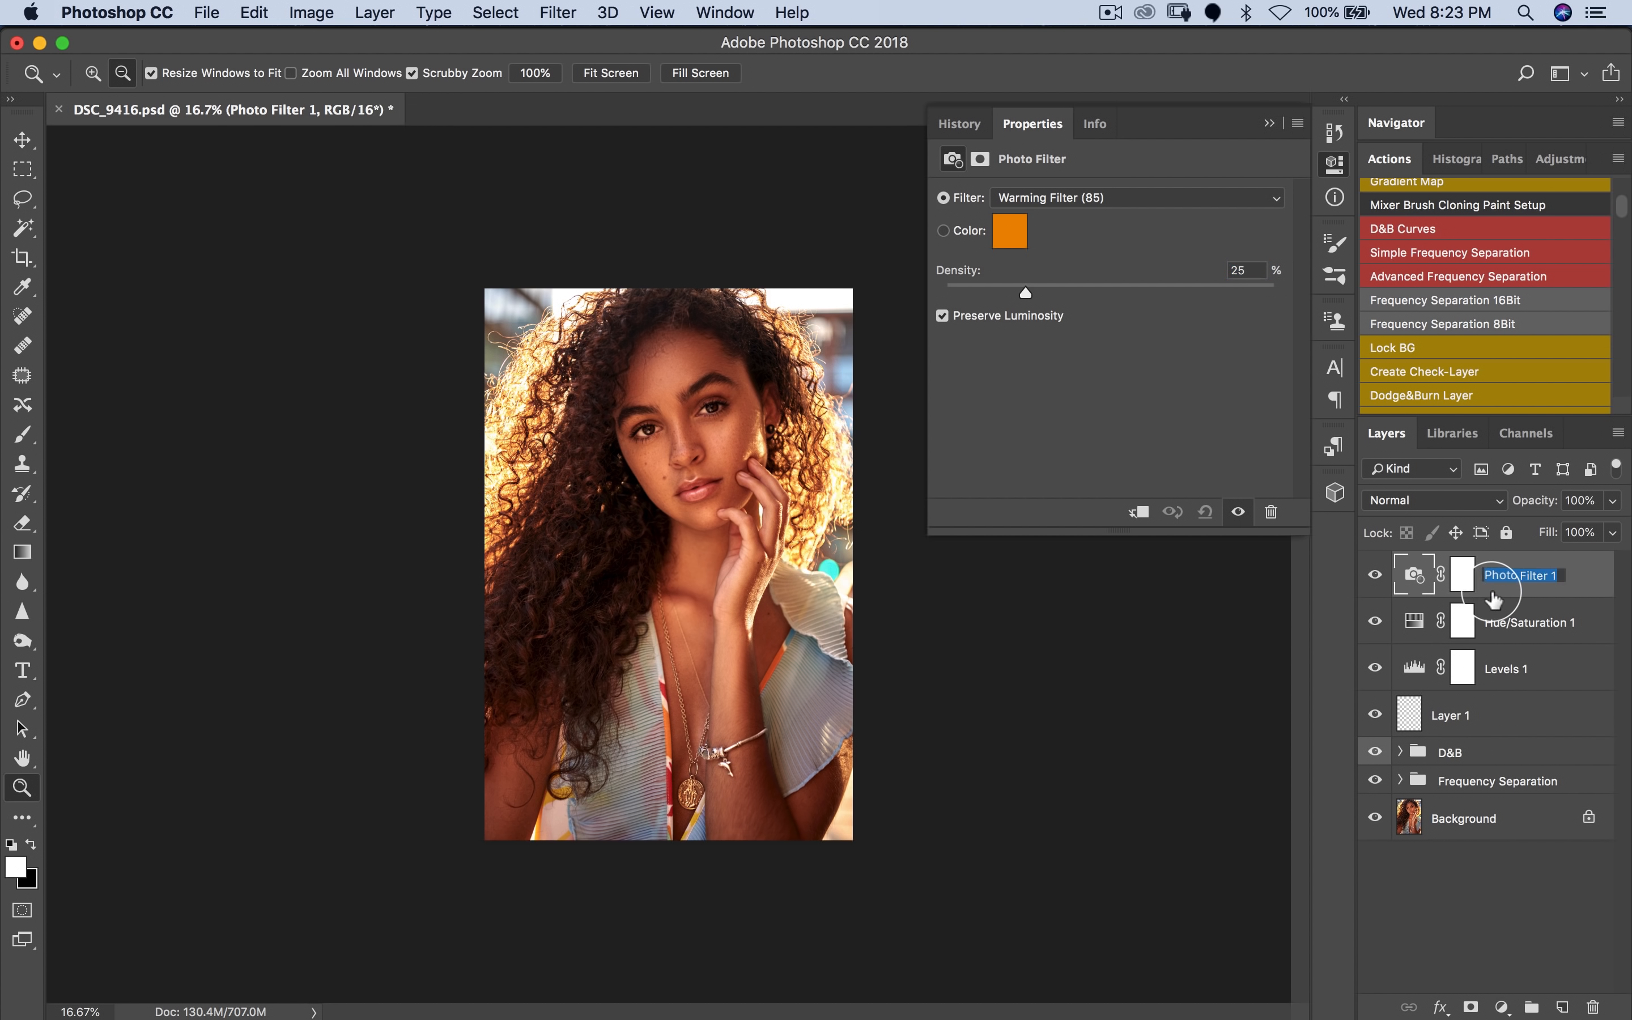
pyautogui.write('Eyes')
pyautogui.press('Return')
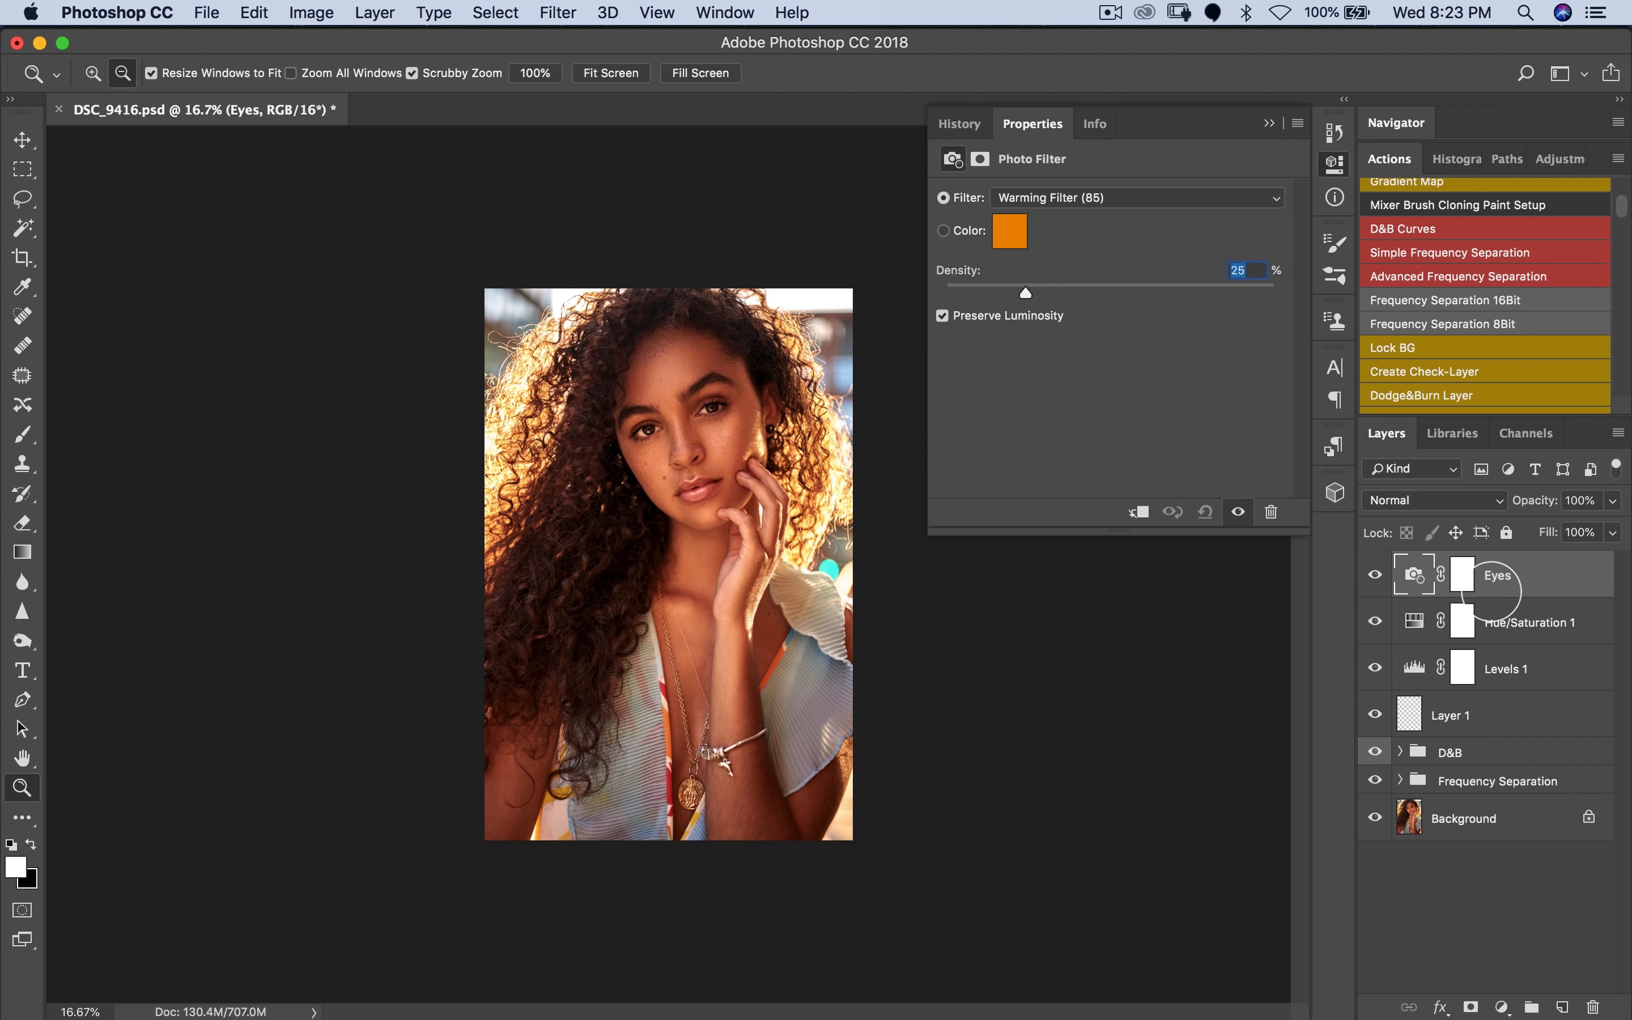
# Step: Set the photo filter on the Eyes layer to Cooling Filter (82)
pyautogui.click(1106, 197)
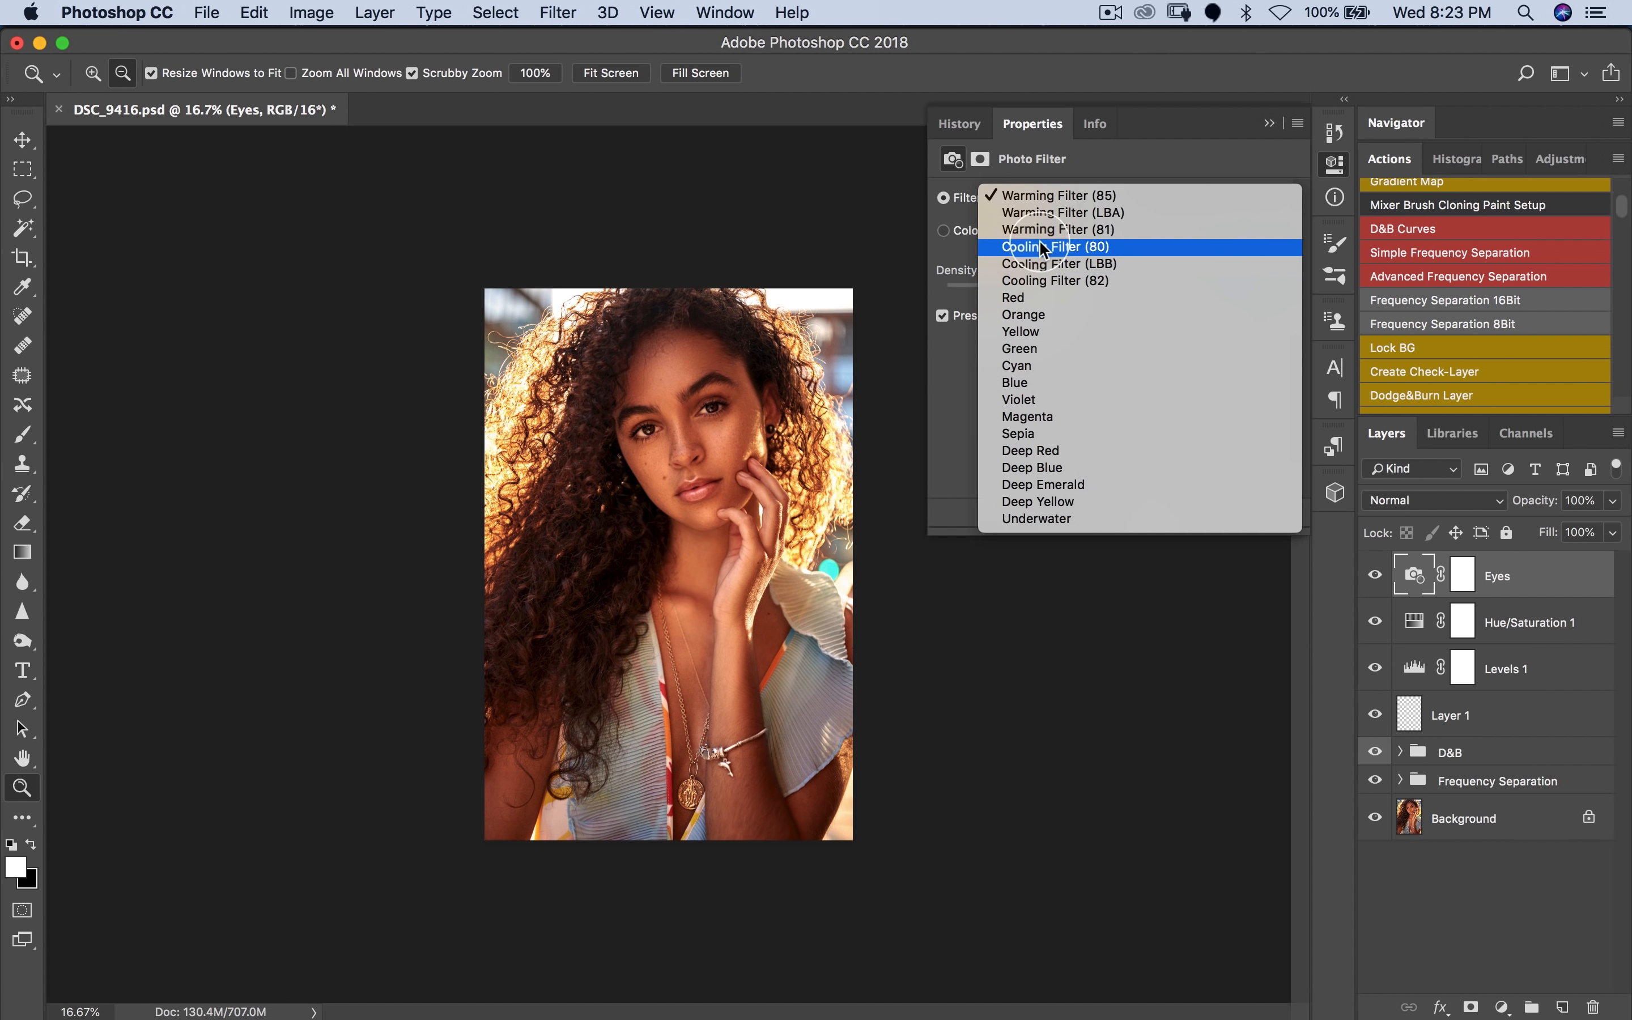
pyautogui.click(1053, 281)
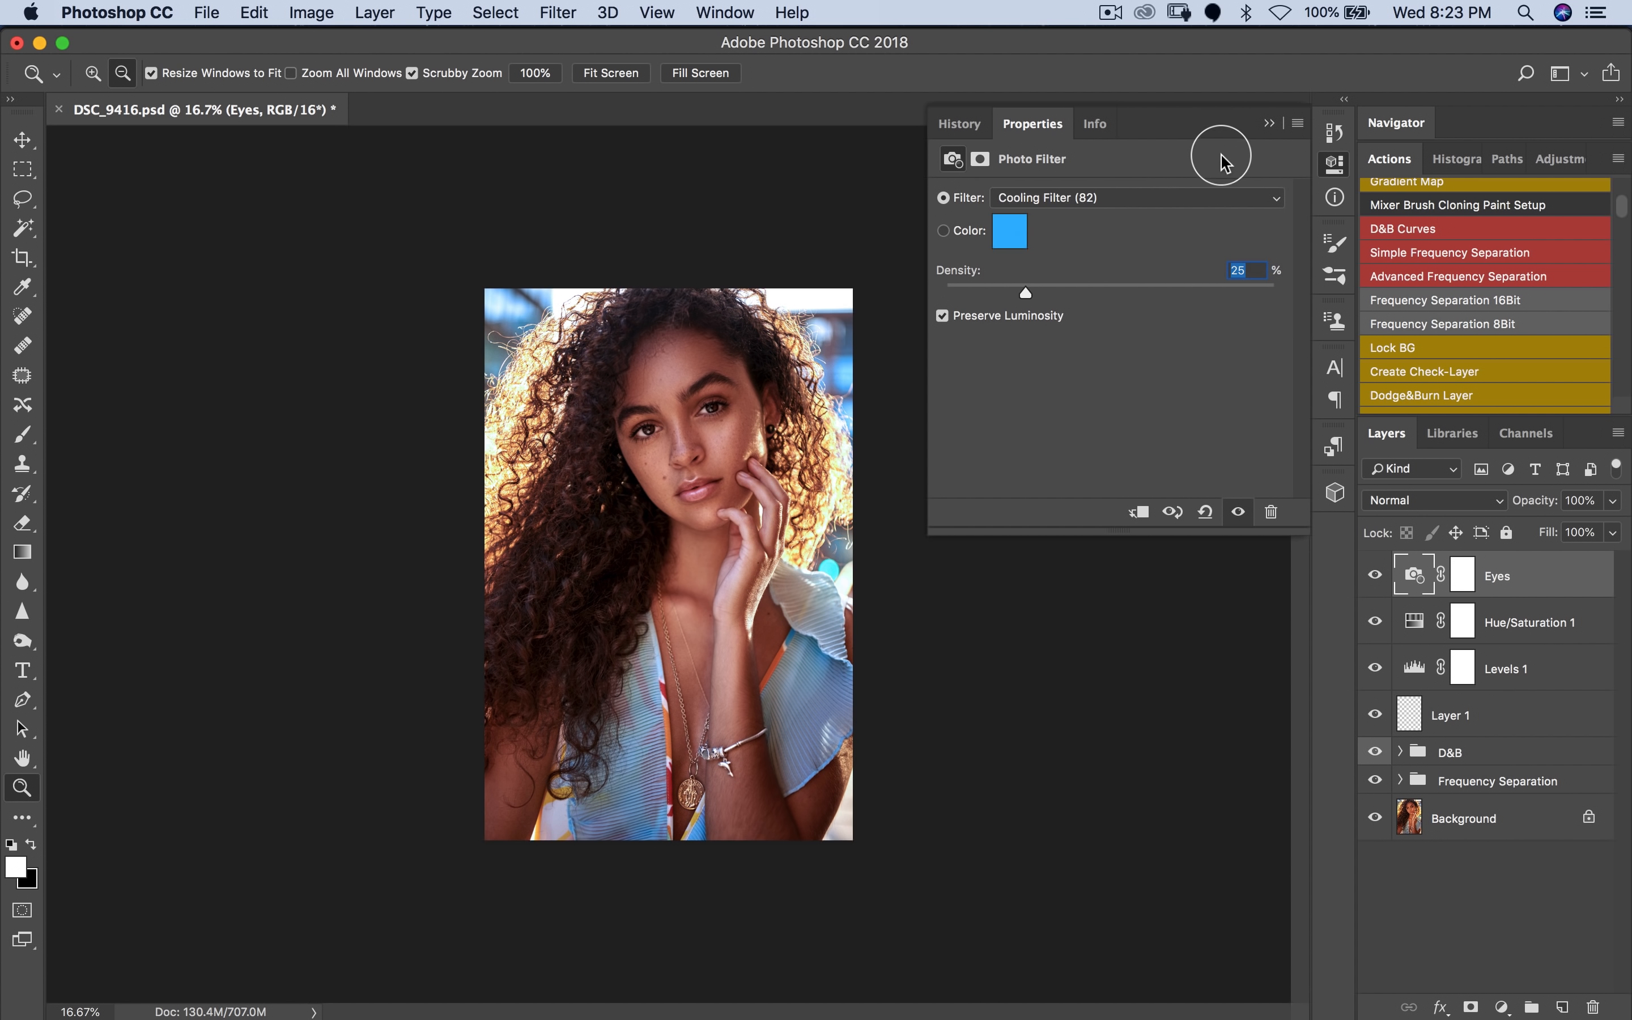
pyautogui.click(1267, 124)
# Step: Examine the portrait's colours with and without the cooling photo filter, leaving the Eyes layer visible
pyautogui.doubleClick(726, 497)
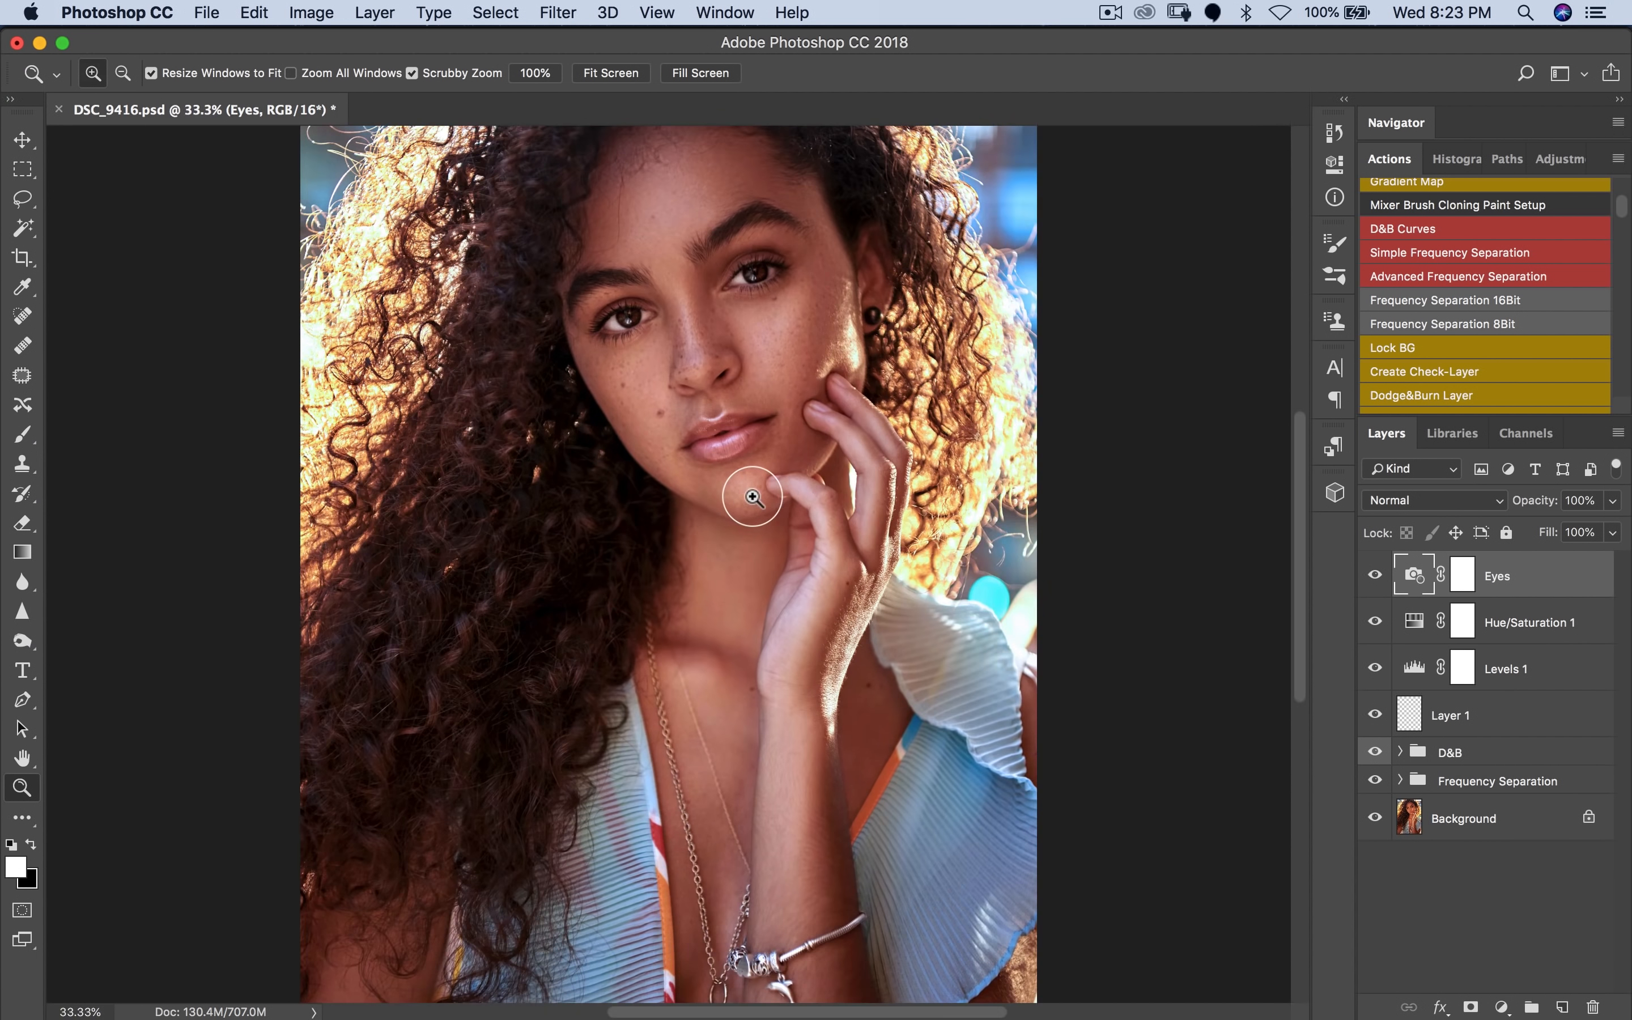
pyautogui.keyDown('alt'); pyautogui.click(746, 492); pyautogui.keyUp('alt')
pyautogui.click(652, 531)
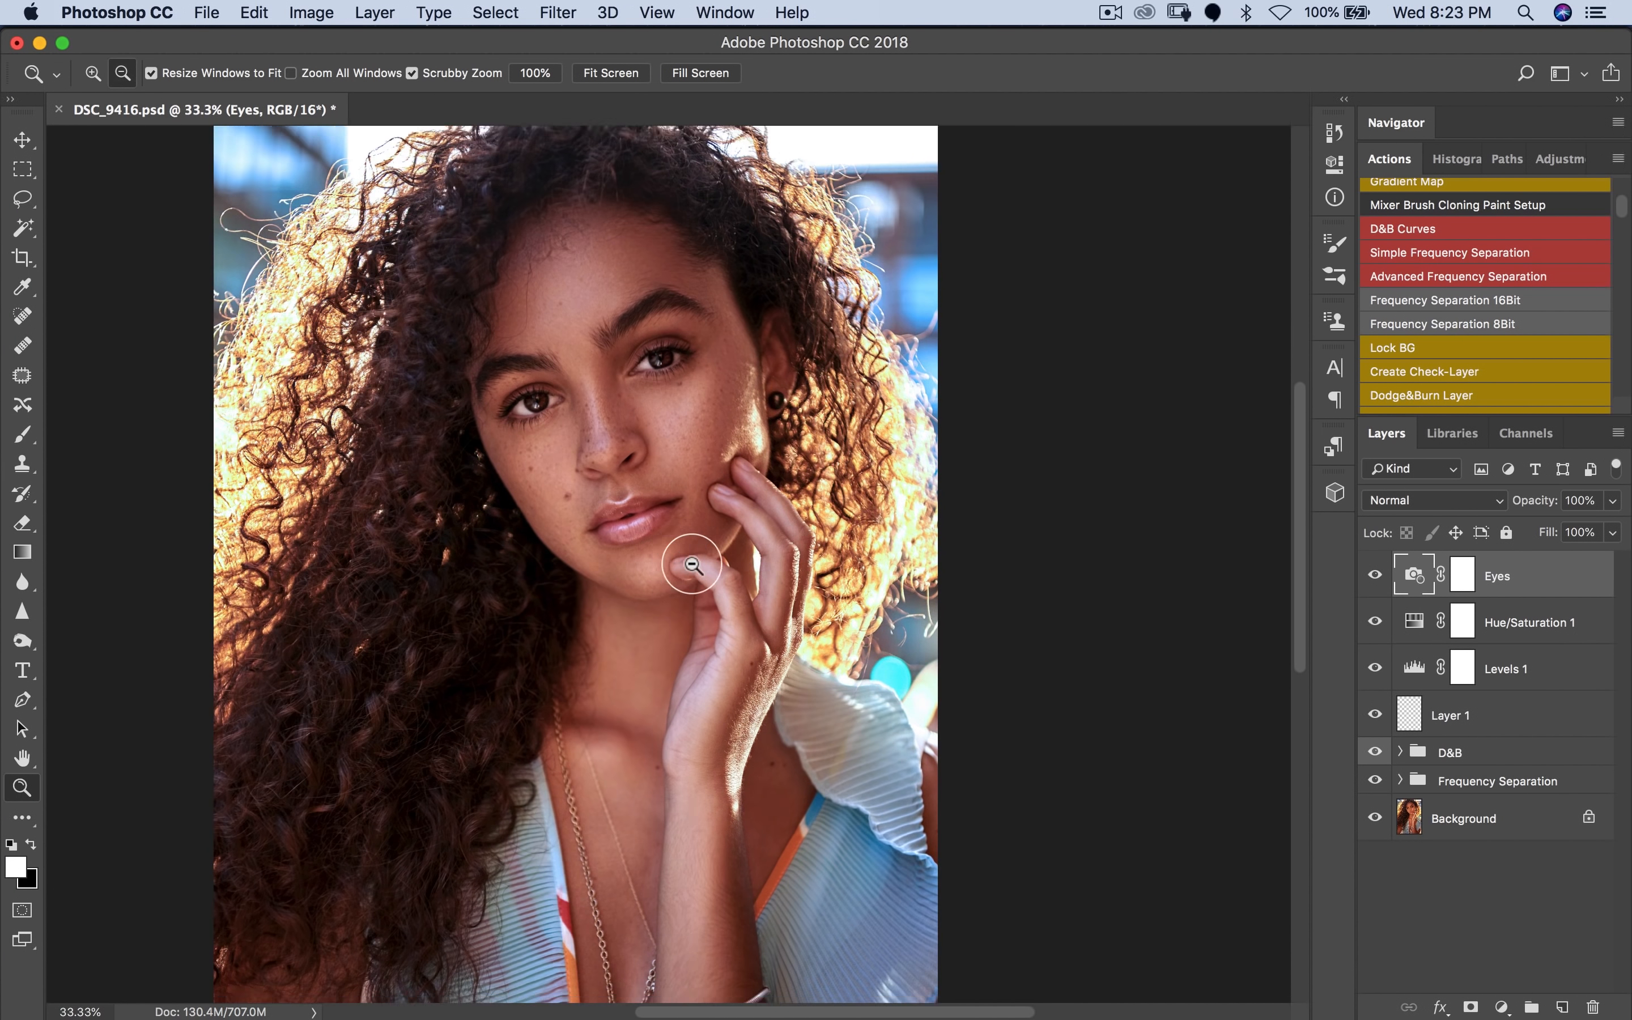
pyautogui.keyDown('alt'); pyautogui.click(622, 567); pyautogui.keyUp('alt')
pyautogui.keyDown('alt'); pyautogui.click(611, 552); pyautogui.keyUp('alt')
pyautogui.click(634, 627)
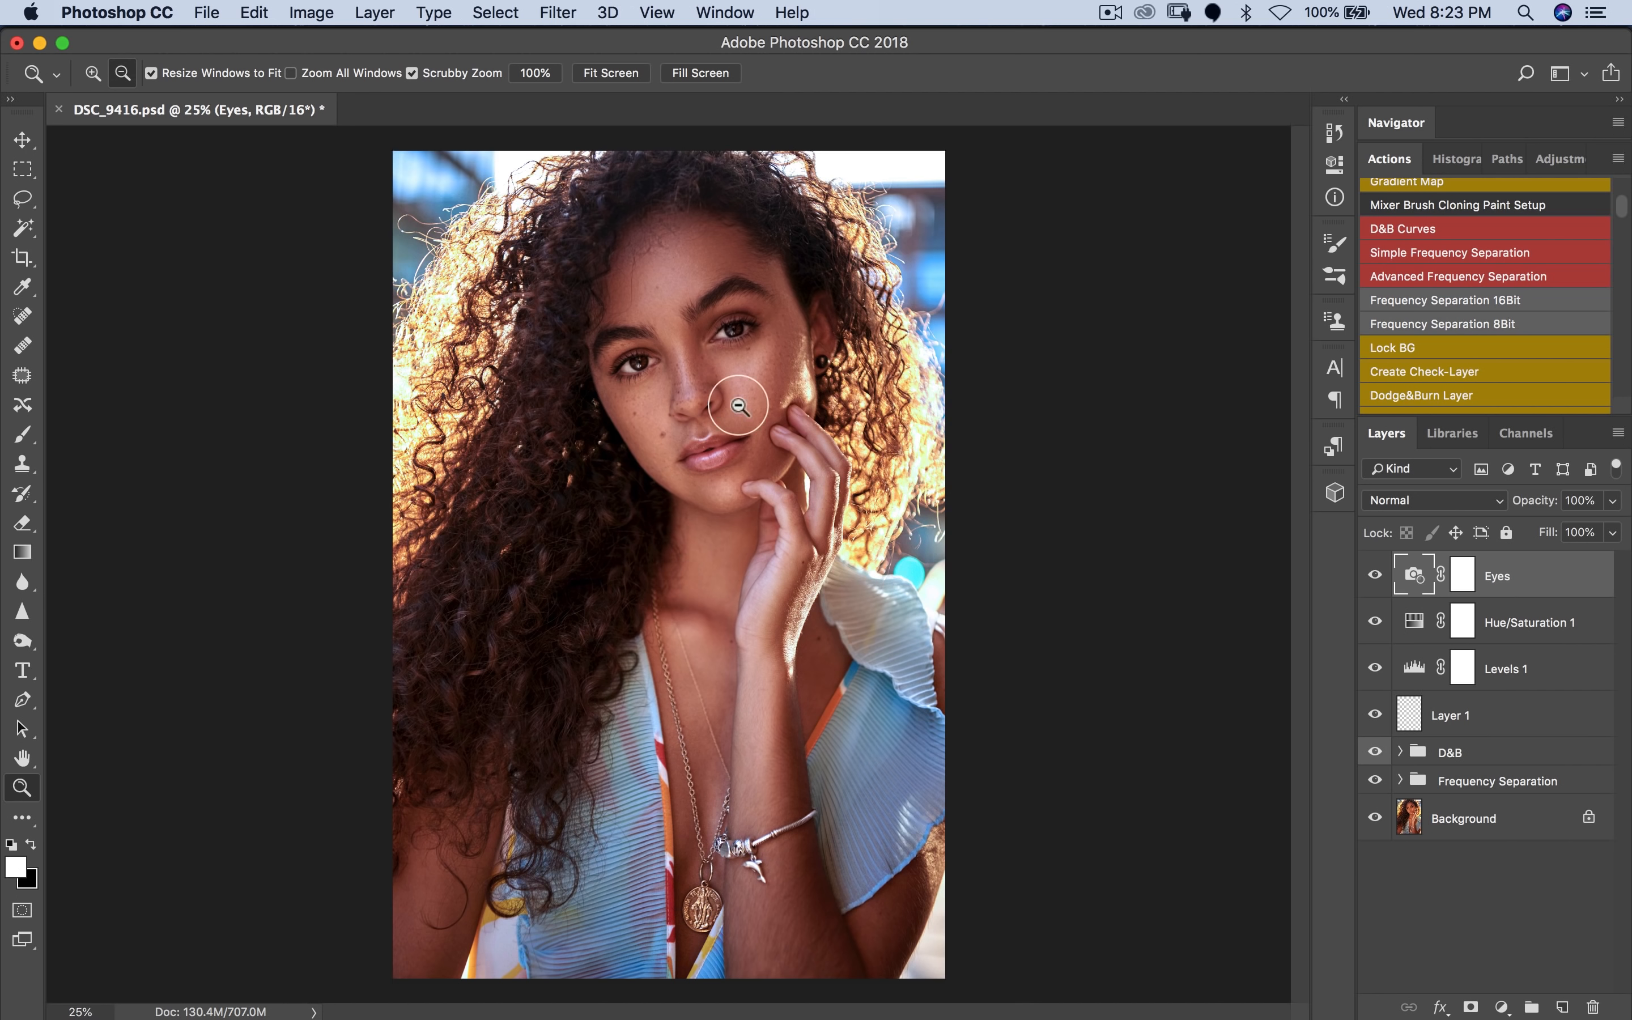
pyautogui.click(1375, 577)
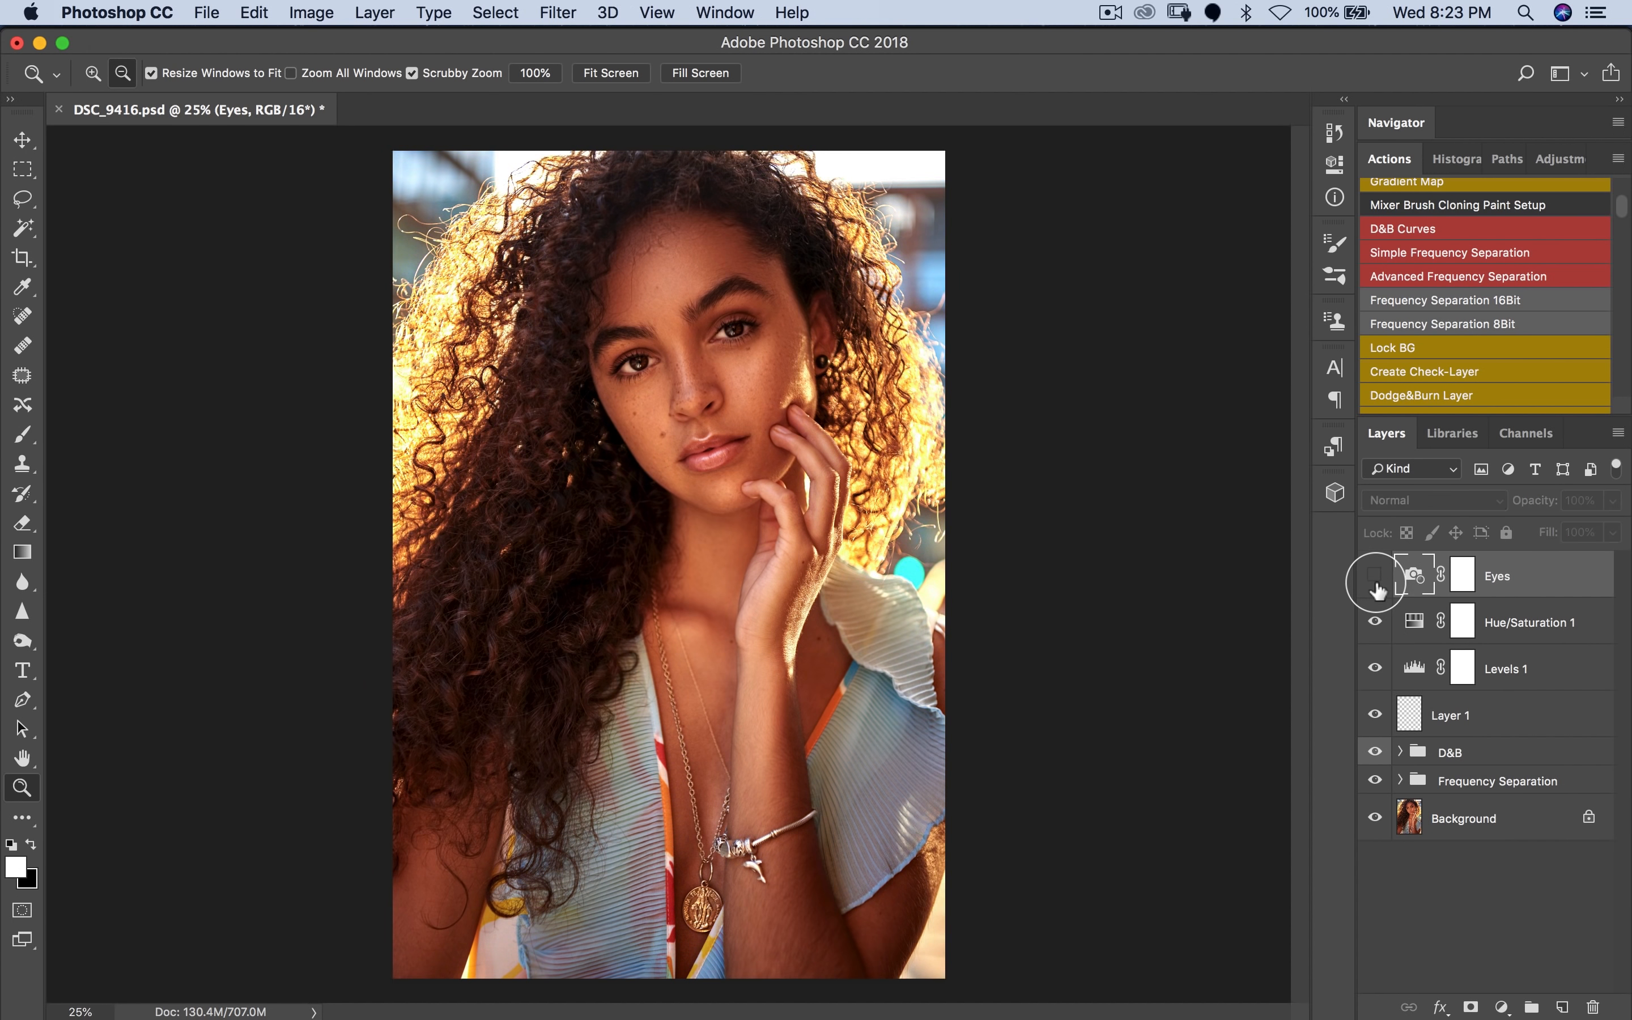
pyautogui.click(1379, 580)
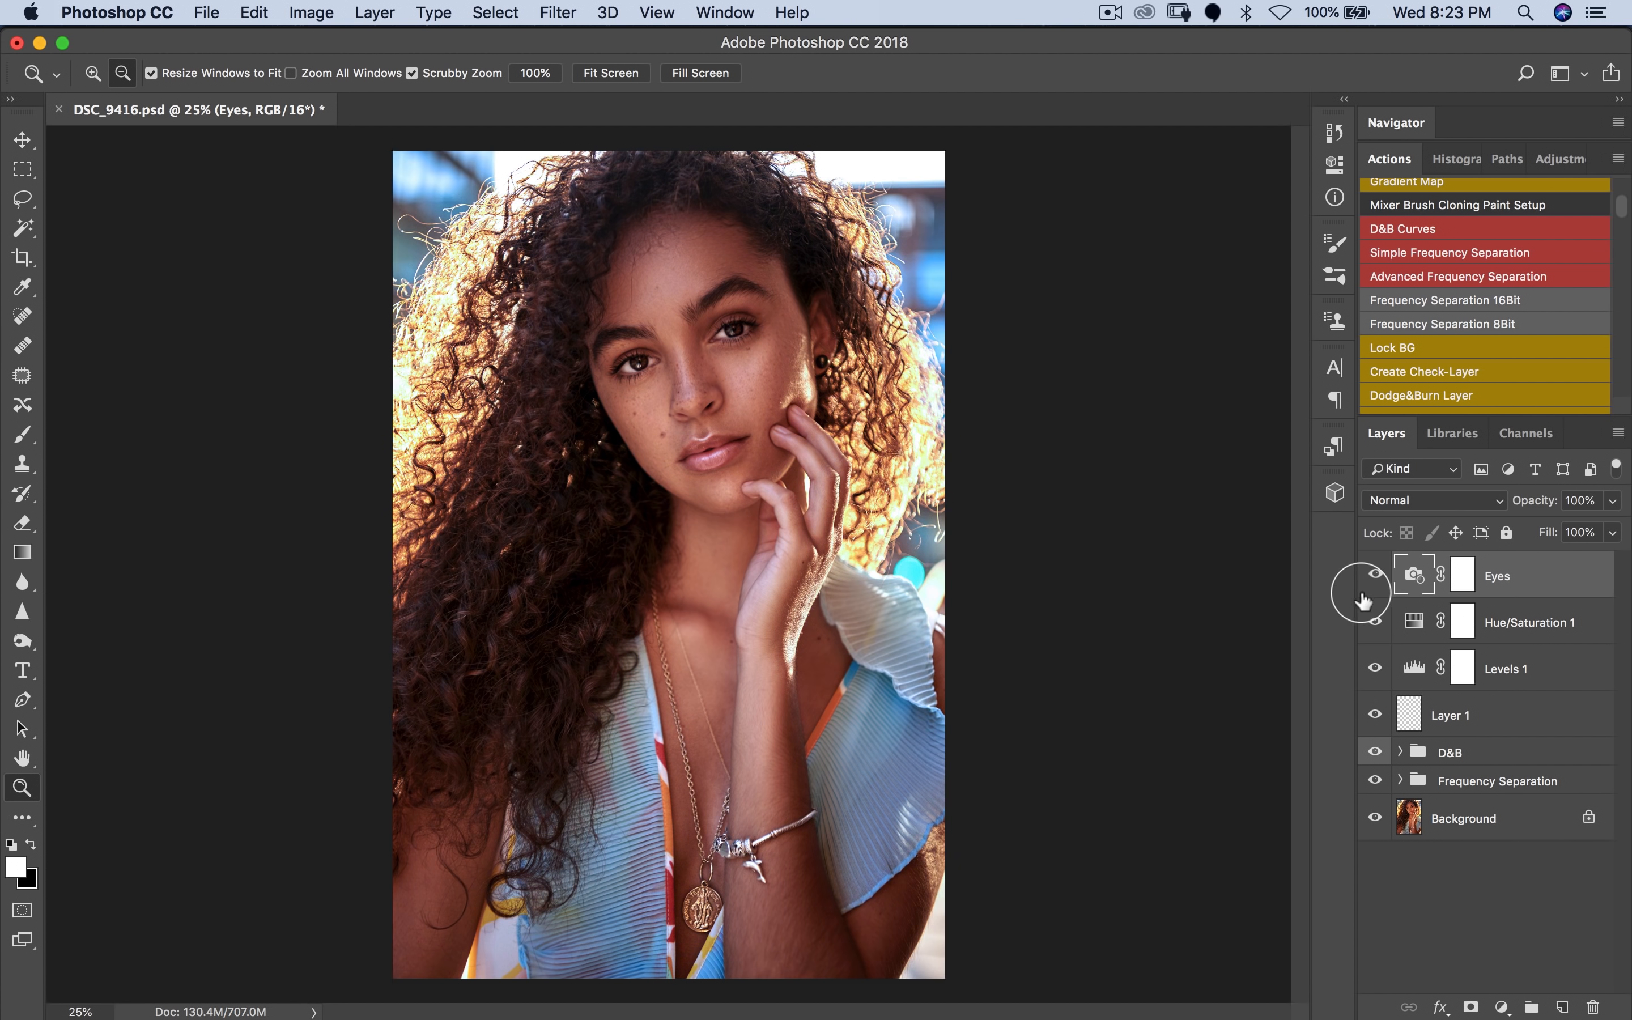
pyautogui.click(1374, 582)
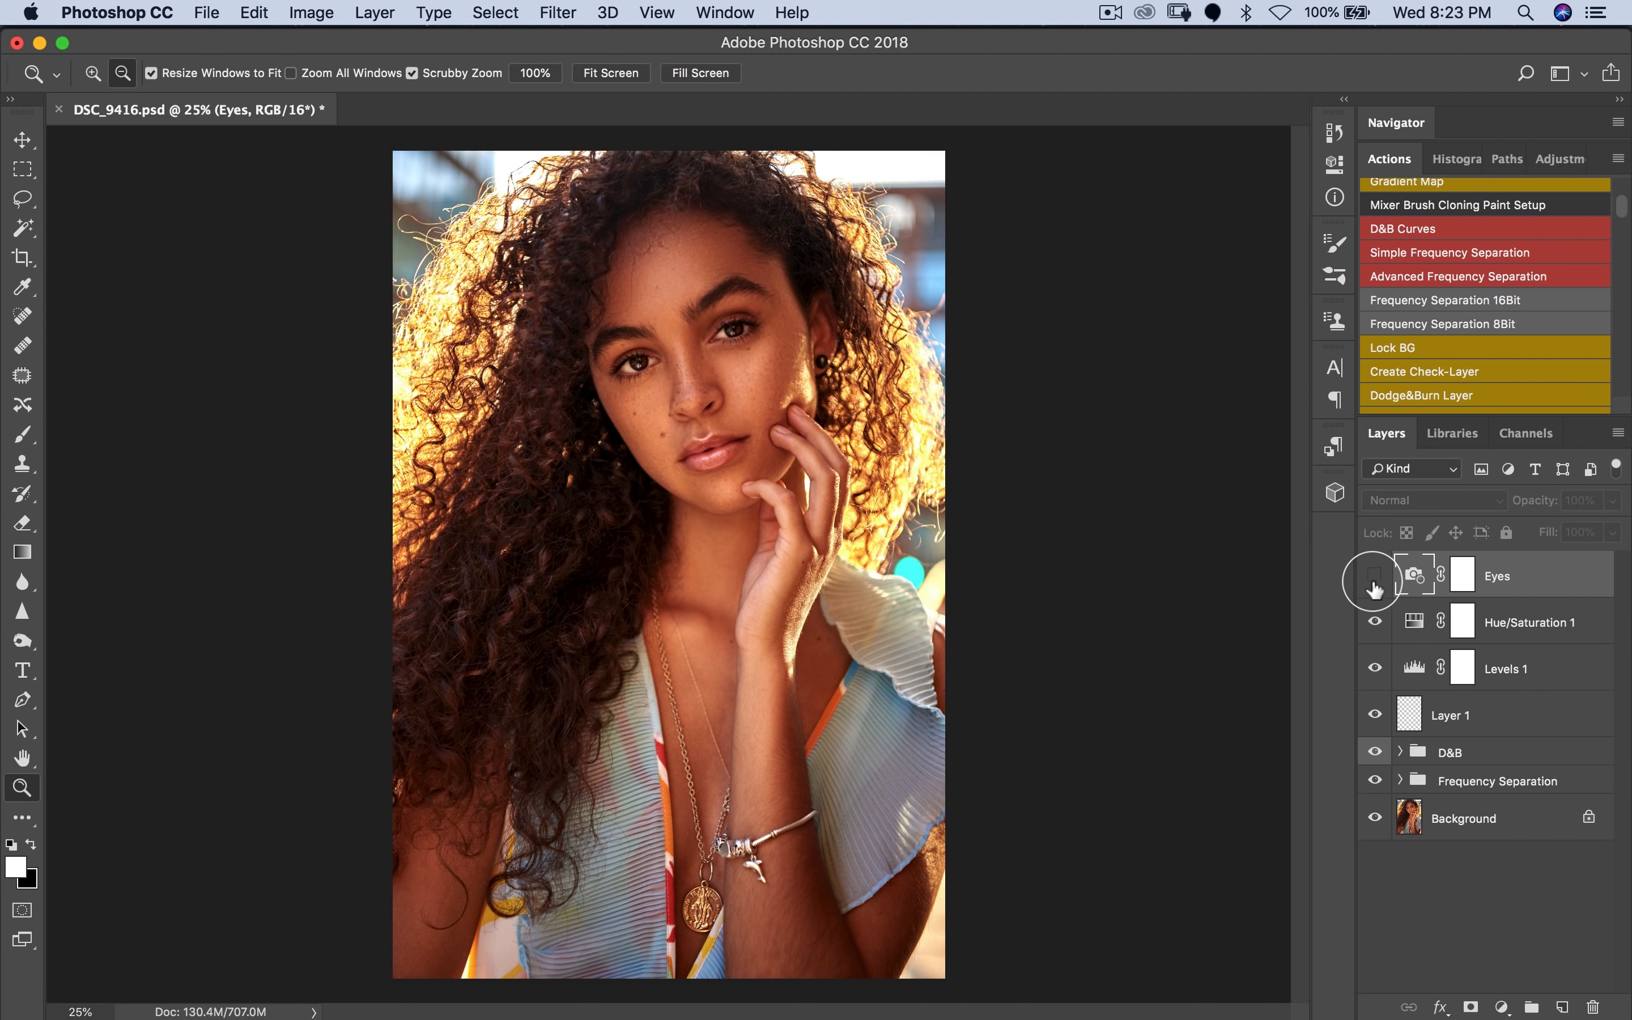
pyautogui.click(1374, 581)
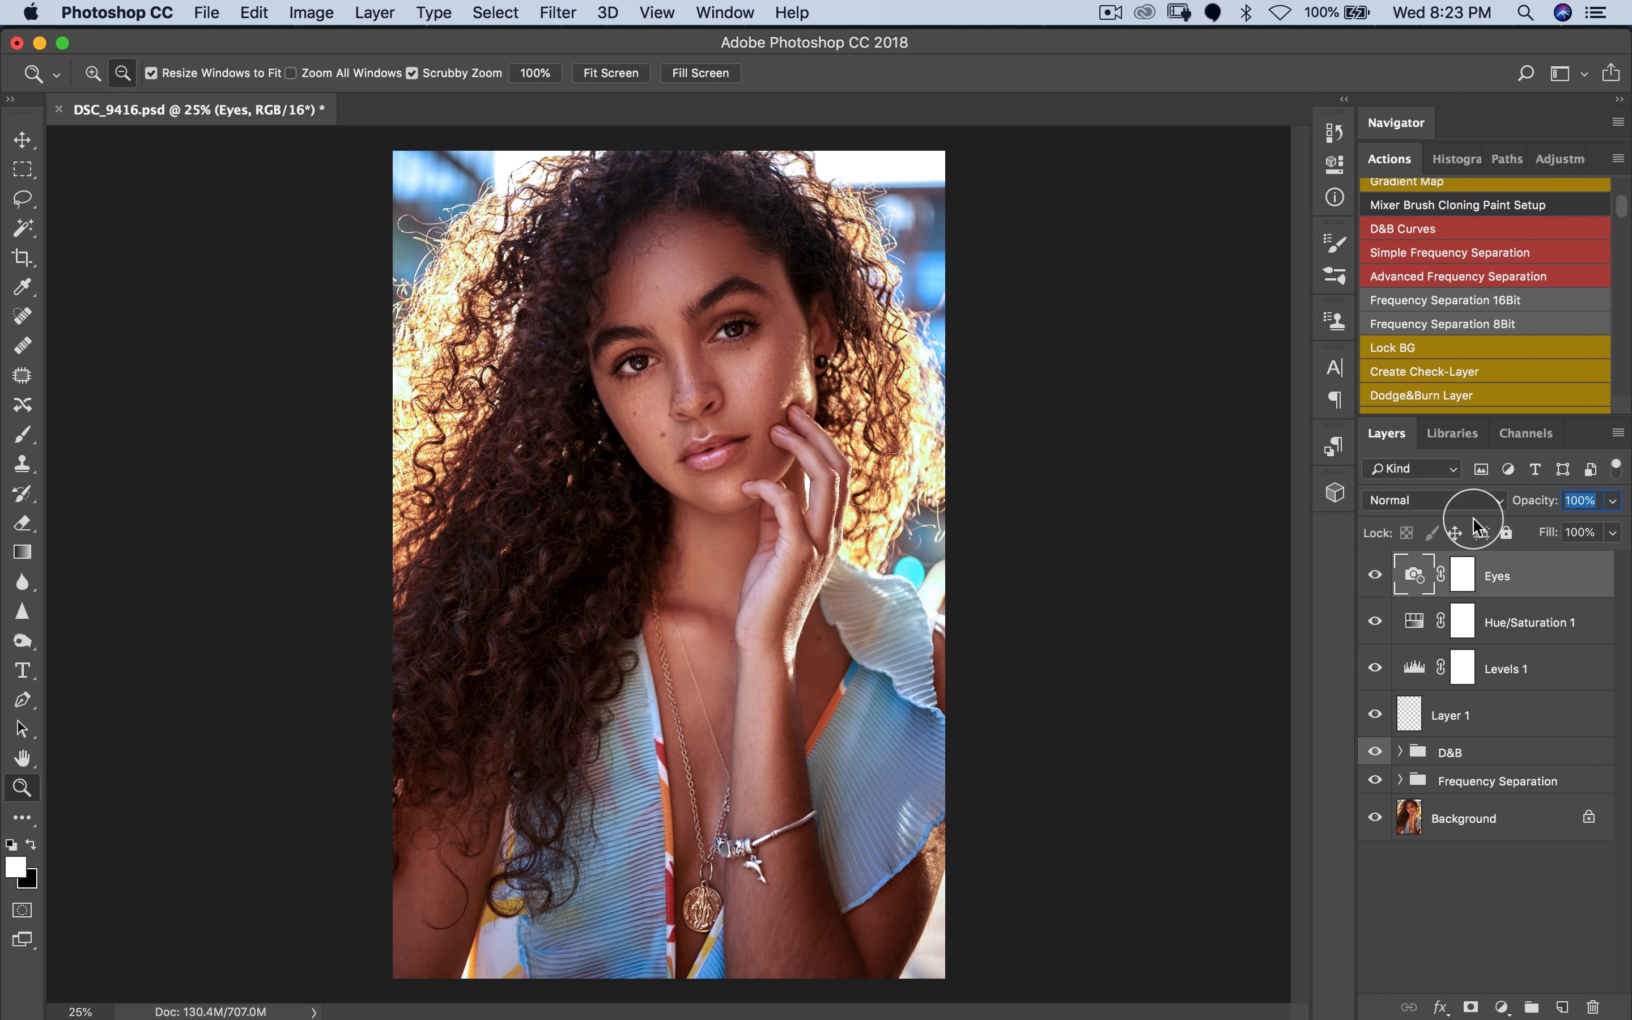
# Step: Reduce the opacity of the Eyes photo filter layer to 50%
pyautogui.write('50')
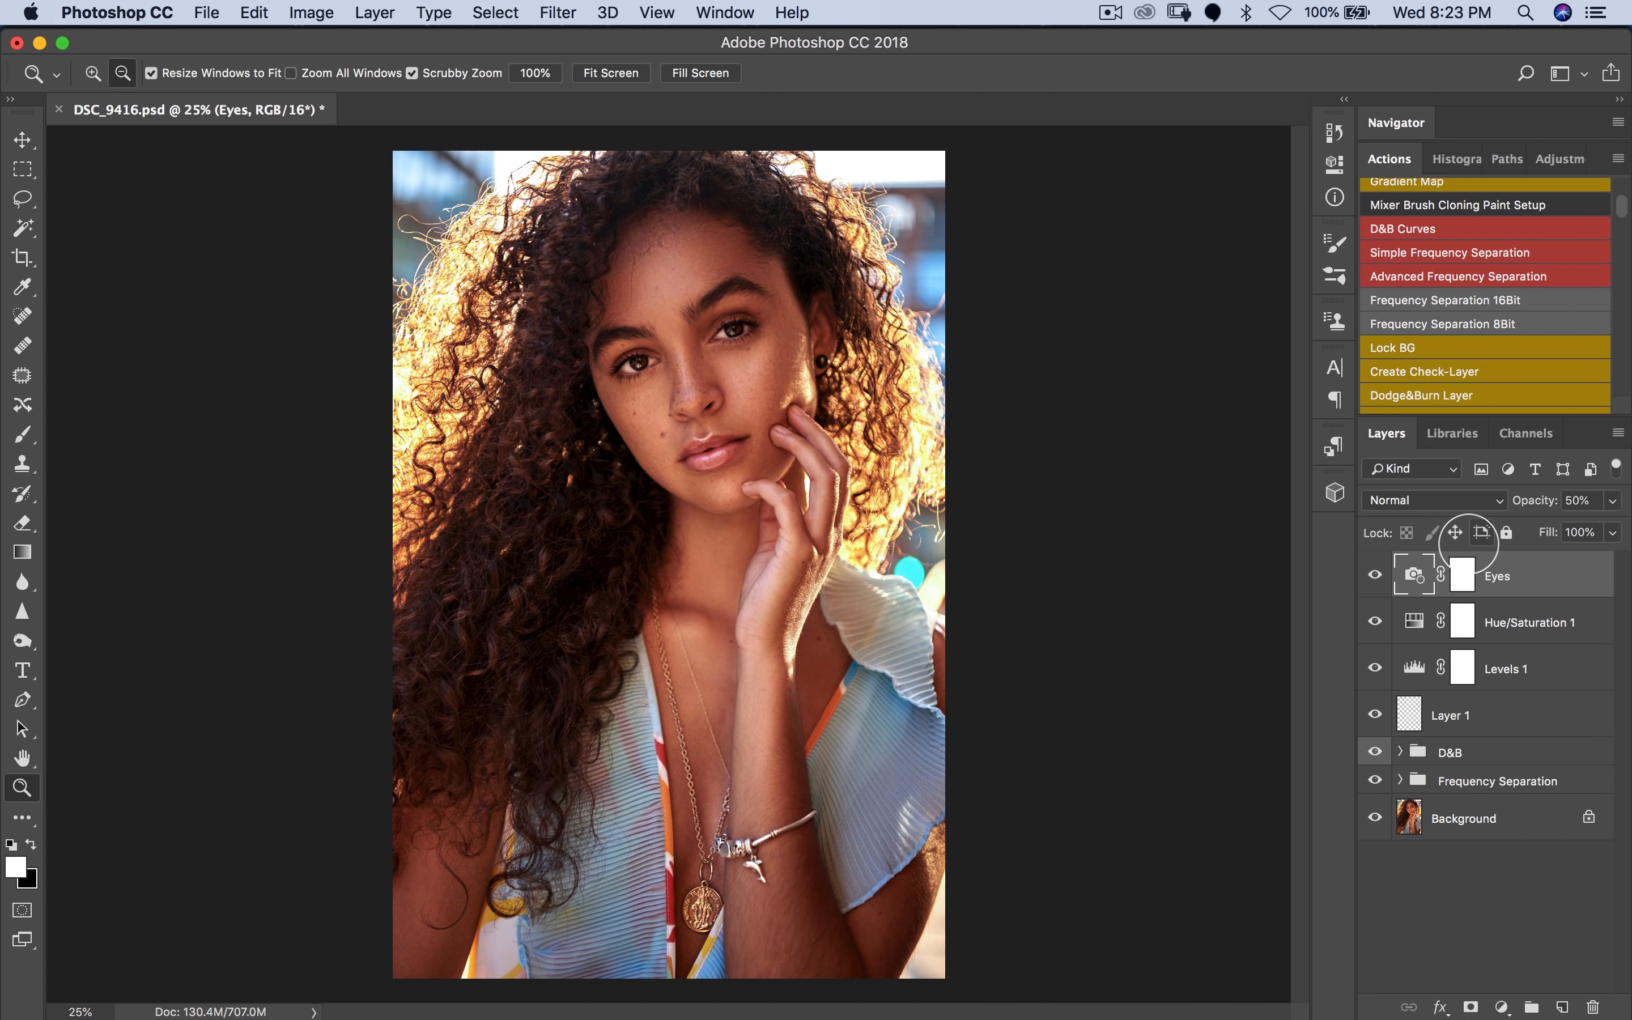
pyautogui.click(842, 670)
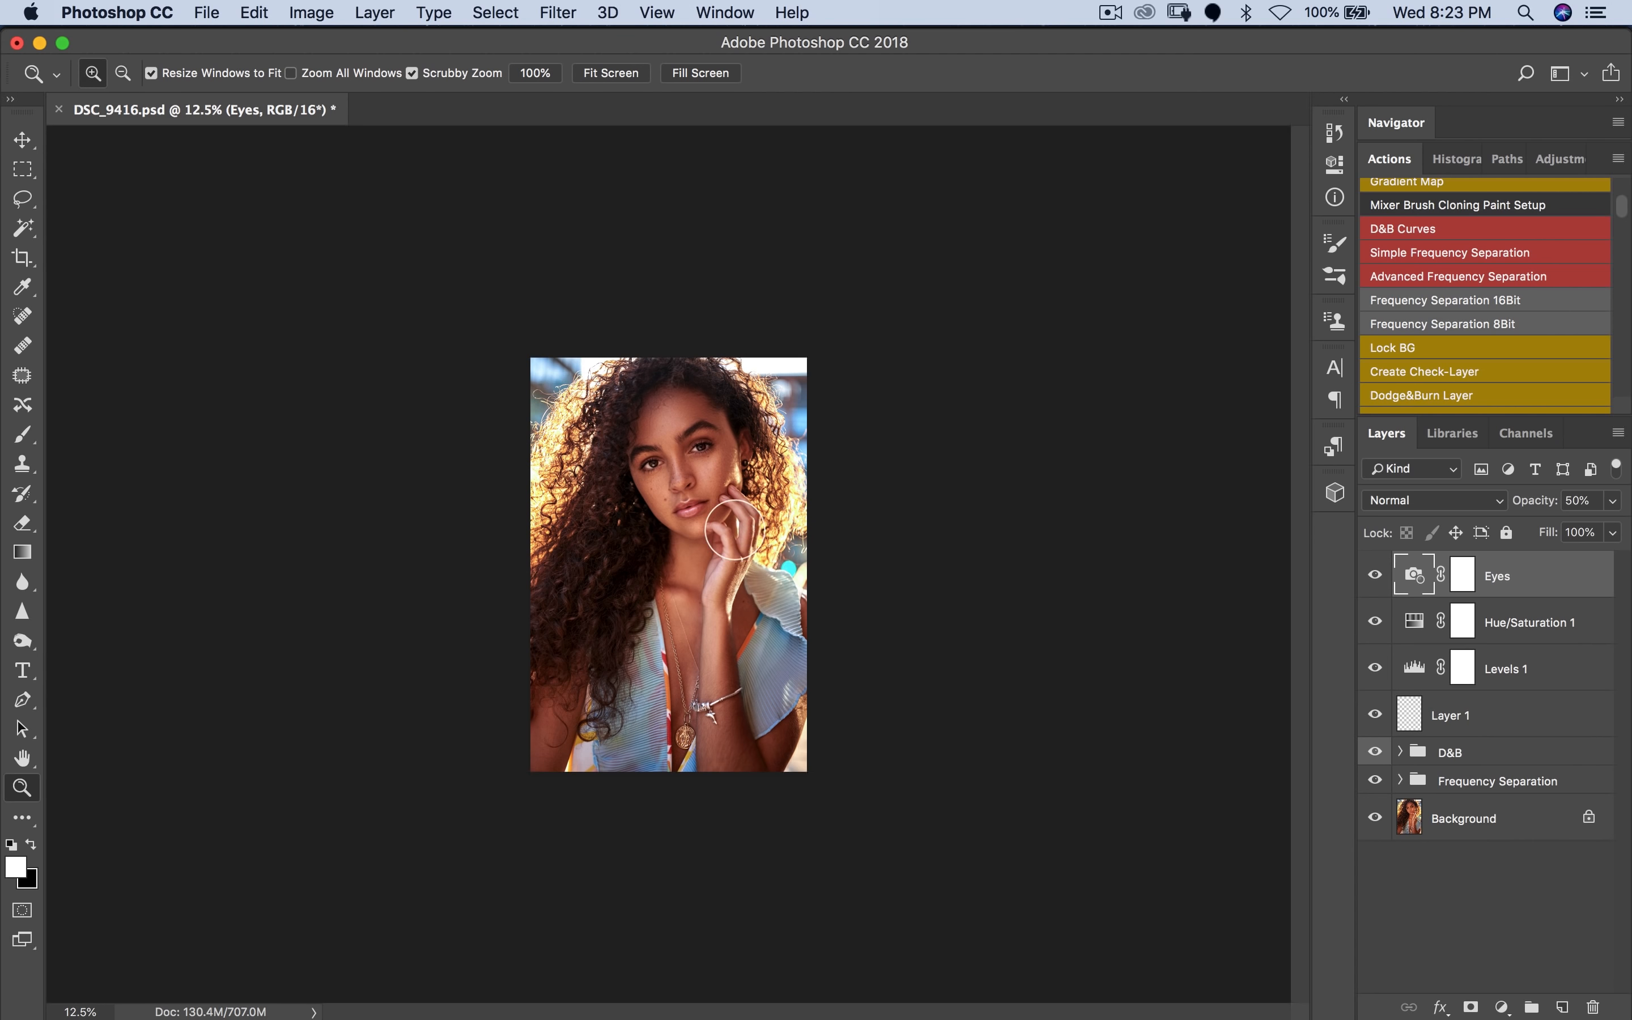
# Step: Rename the Eyes photo filter layer as Blue Filter
pyautogui.keyDown('alt'); pyautogui.click(701, 482); pyautogui.keyUp('alt')
pyautogui.keyDown('alt'); pyautogui.click(681, 450); pyautogui.keyUp('alt')
pyautogui.keyDown('alt'); pyautogui.click(667, 348); pyautogui.keyUp('alt')
pyautogui.keyDown('alt'); pyautogui.click(708, 311); pyautogui.keyUp('alt')
pyautogui.keyDown('alt'); pyautogui.click(731, 304); pyautogui.keyUp('alt')
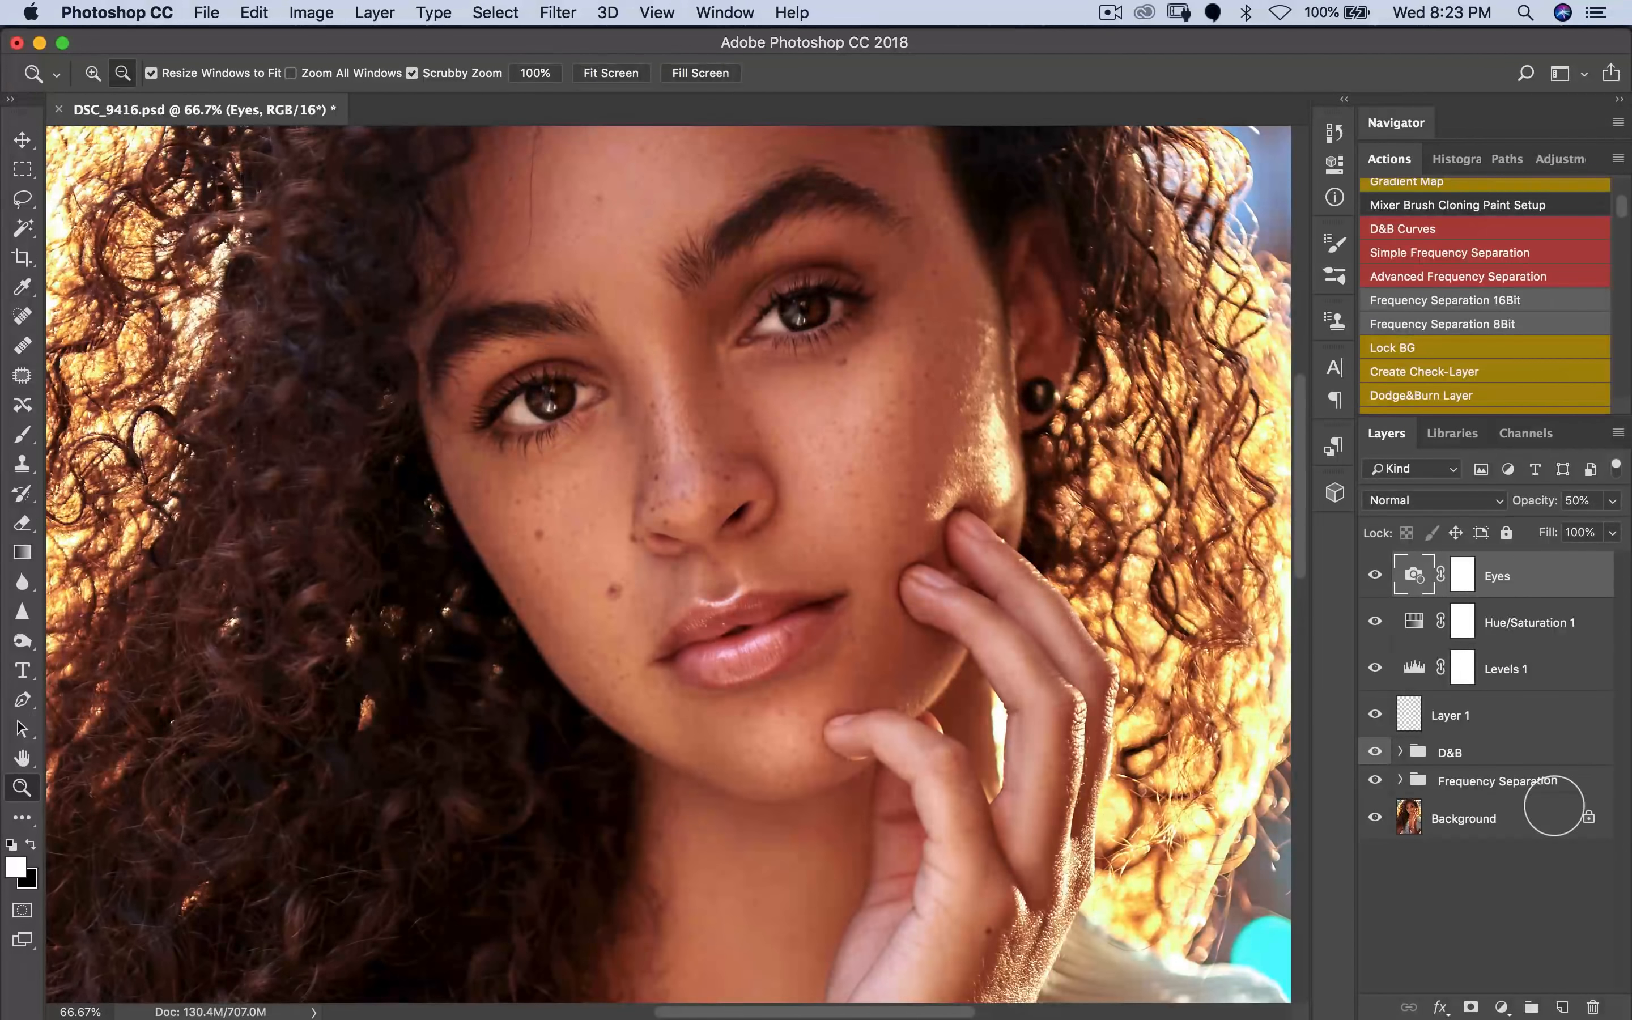
pyautogui.doubleClick(1498, 575)
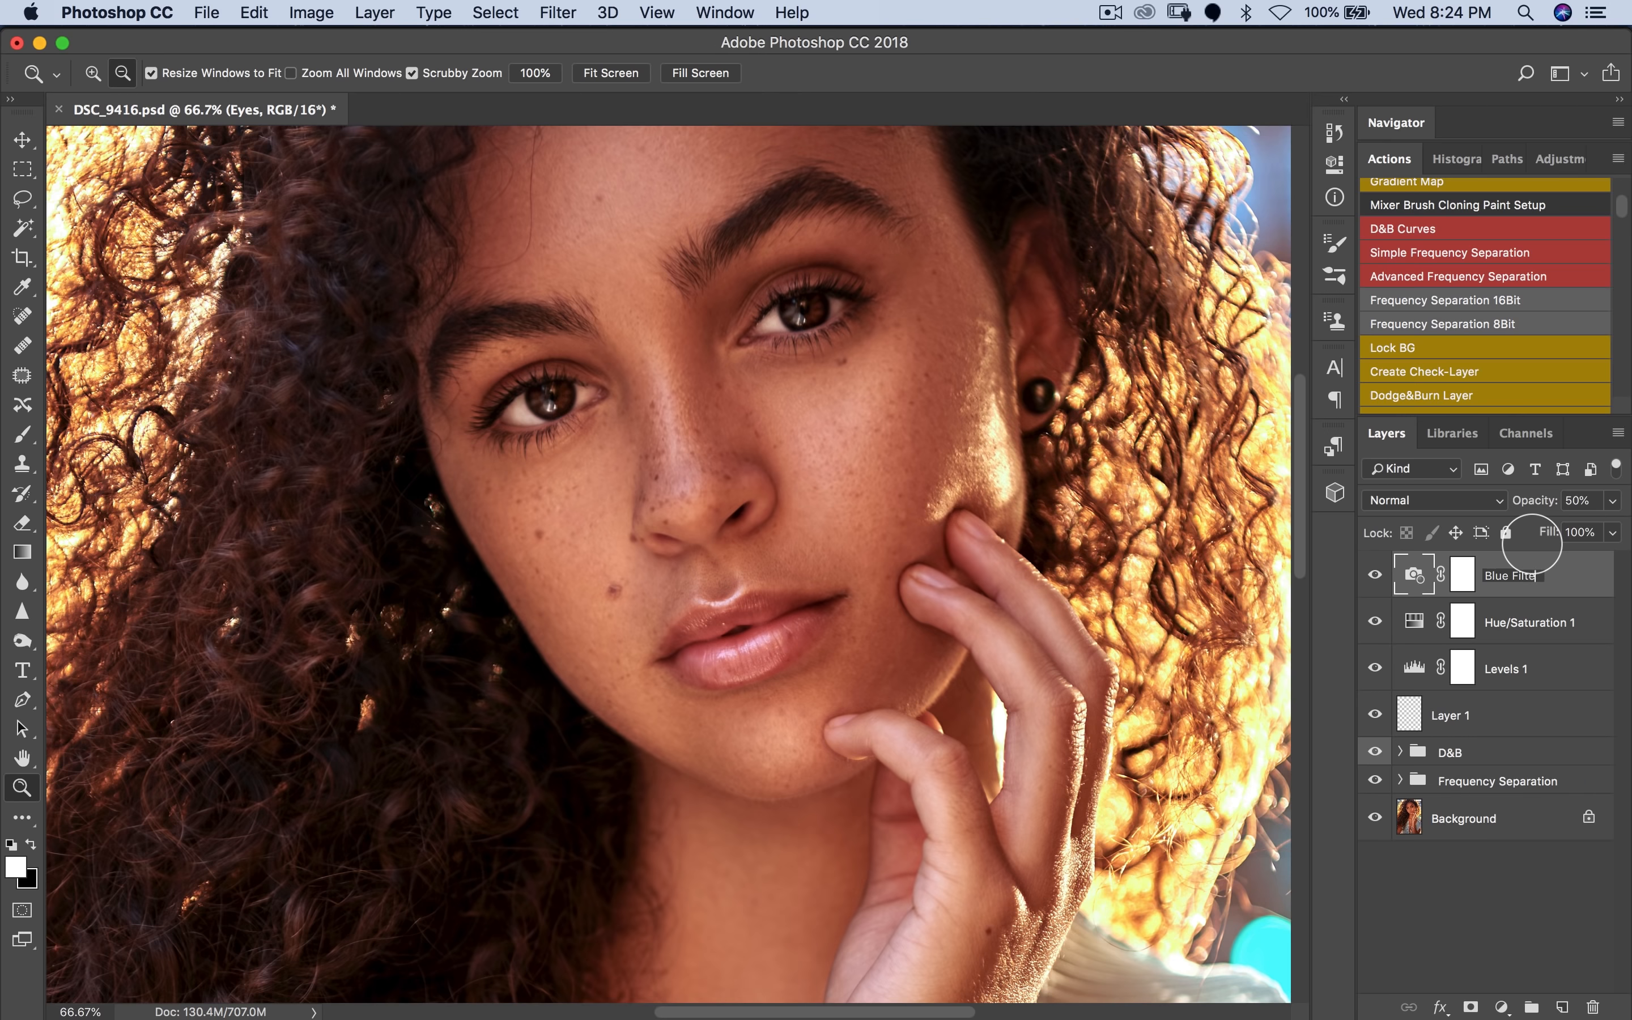
pyautogui.write('r')
pyautogui.press('Return')
# Step: Add another Photo Filter adjustment layer above Blue Filter and set it to Cooling Filter (82)
pyautogui.click(1499, 1006)
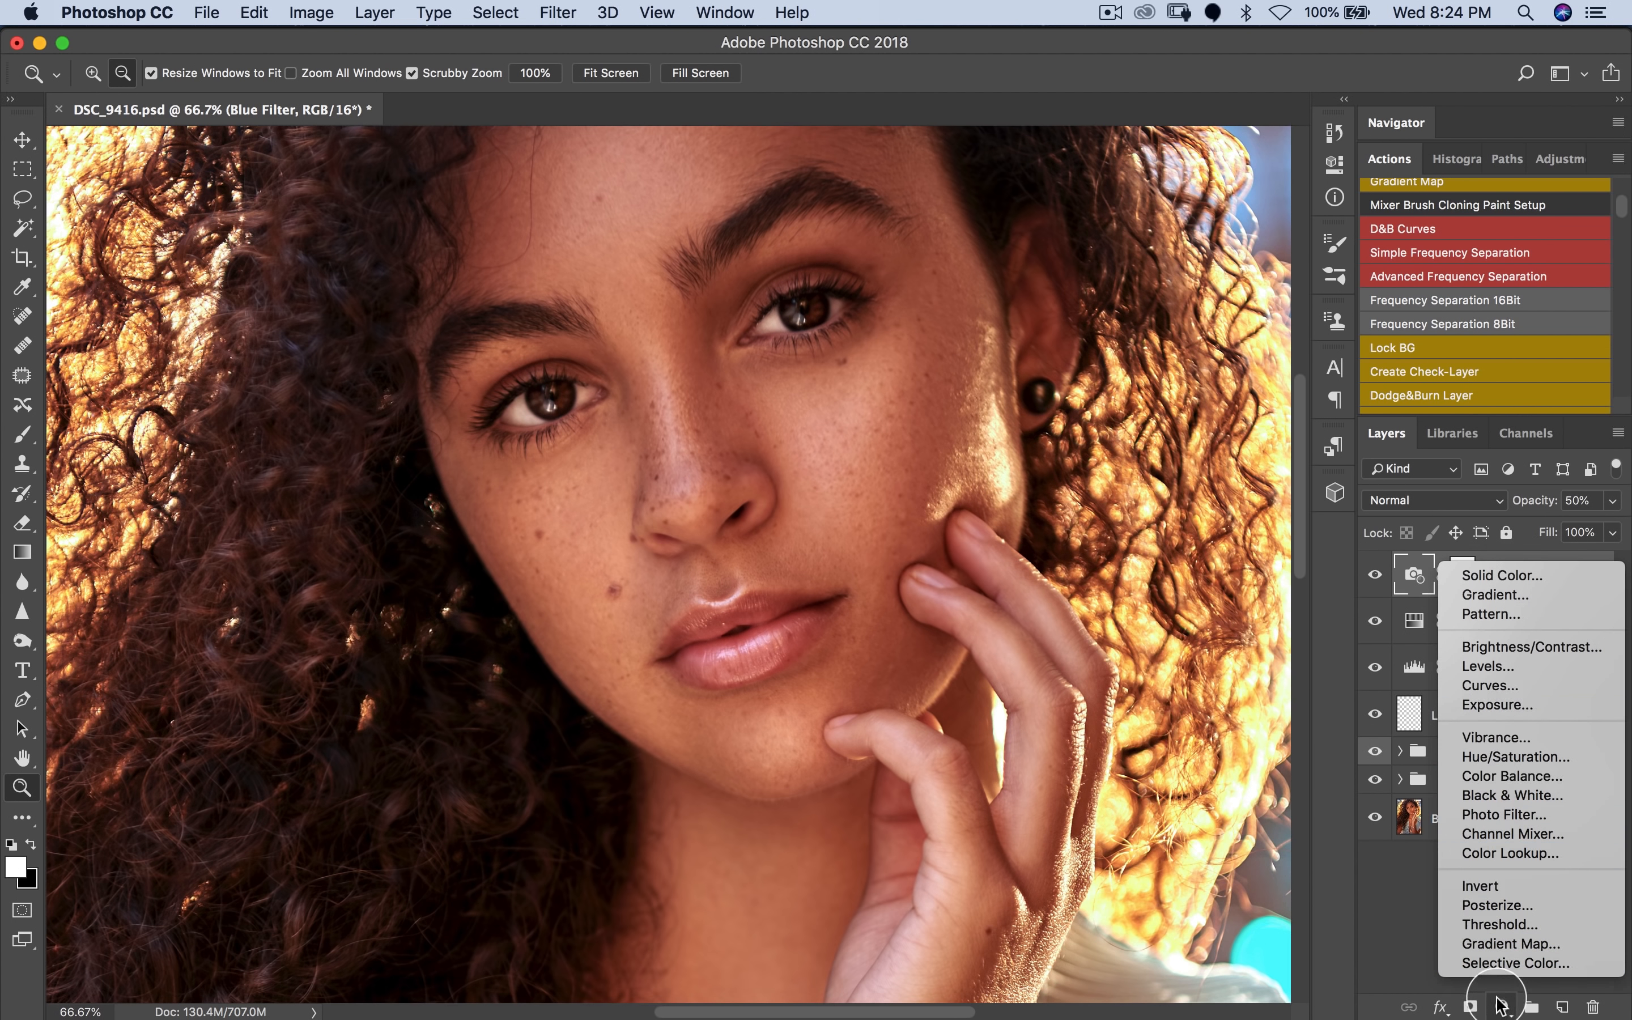
pyautogui.click(1504, 815)
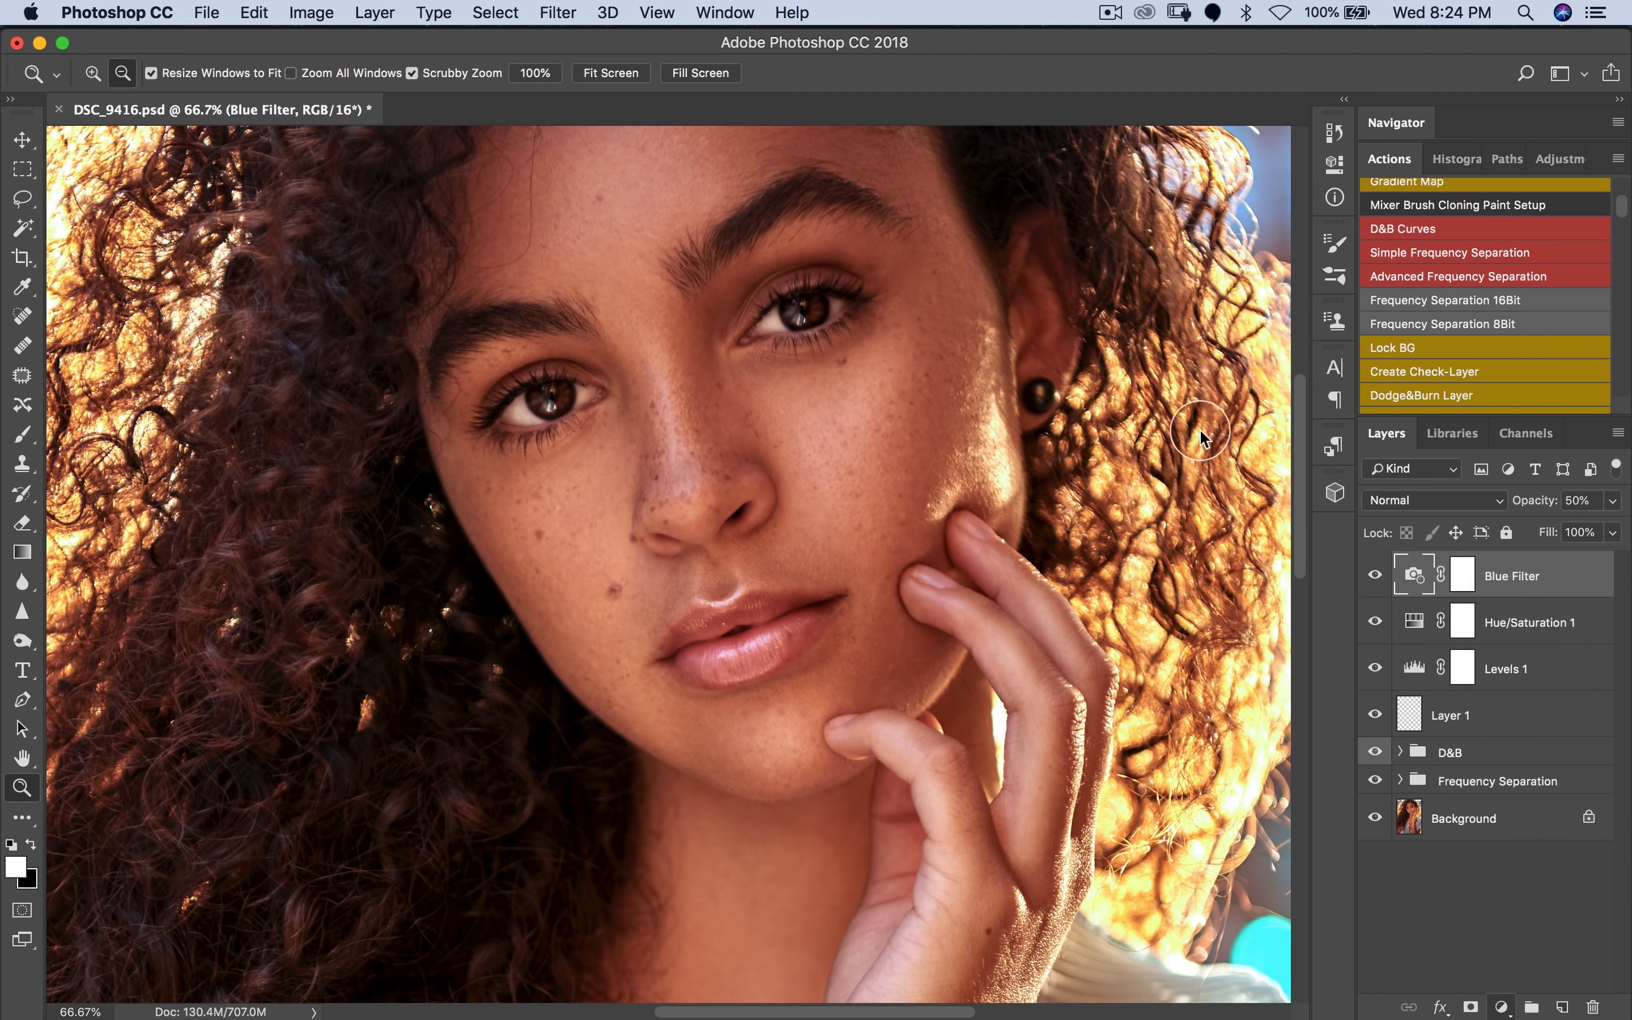
pyautogui.click(1079, 197)
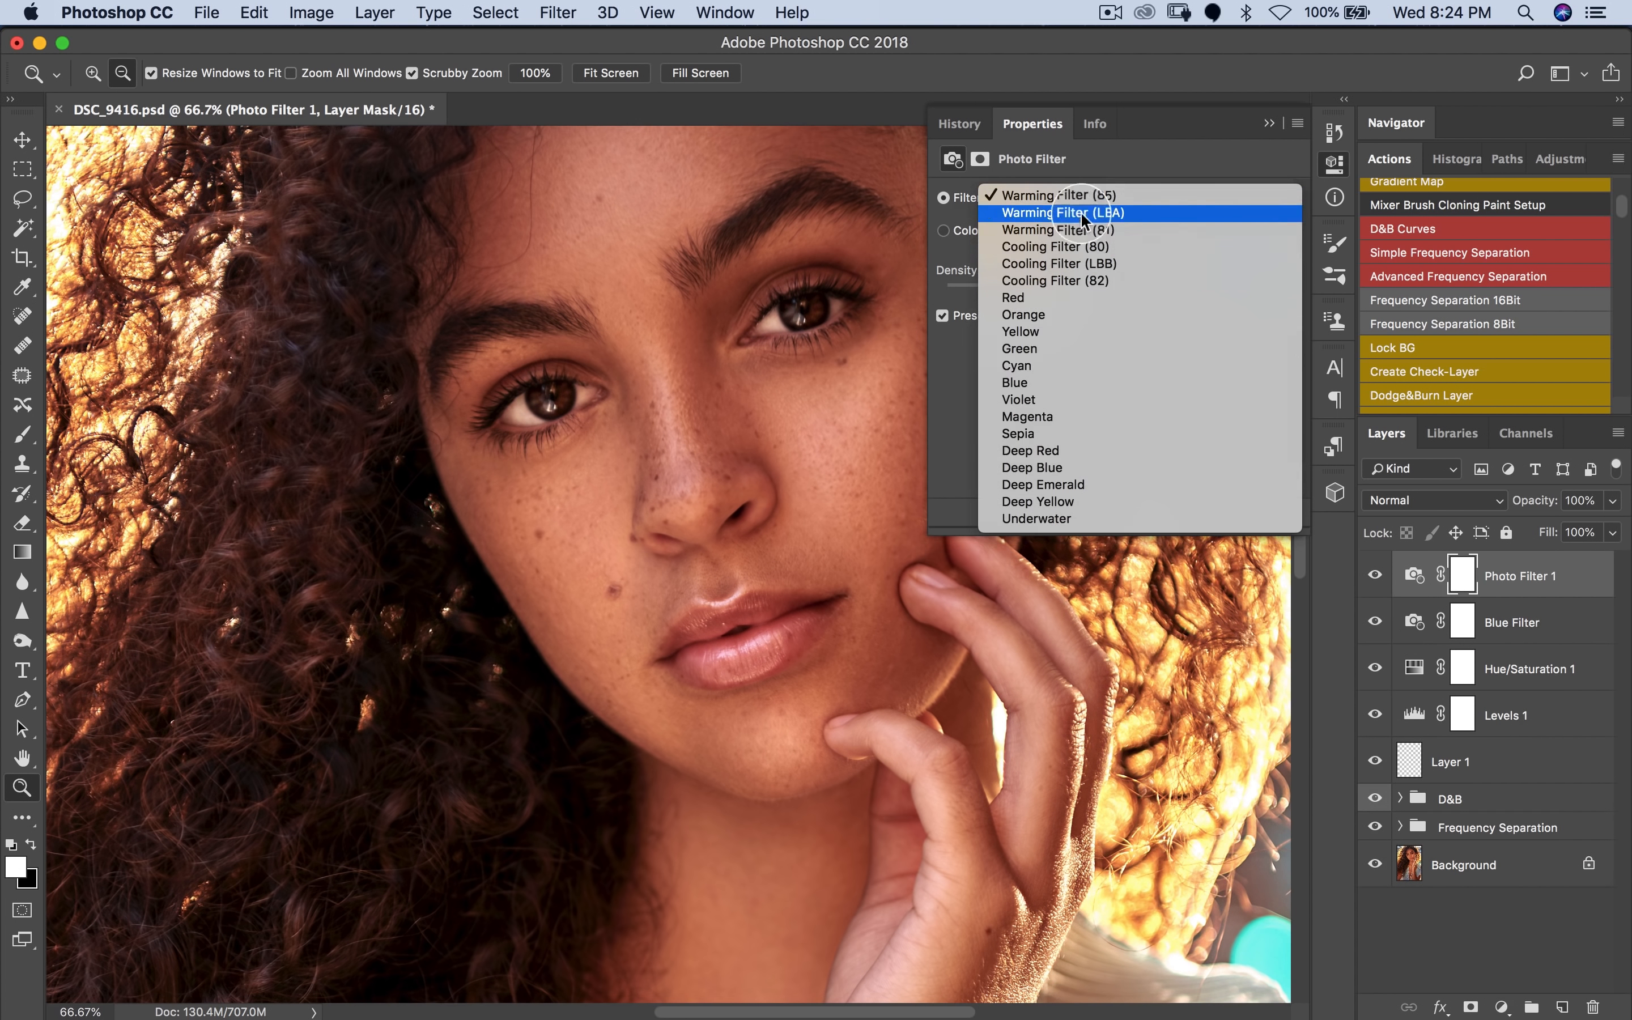
pyautogui.click(1079, 281)
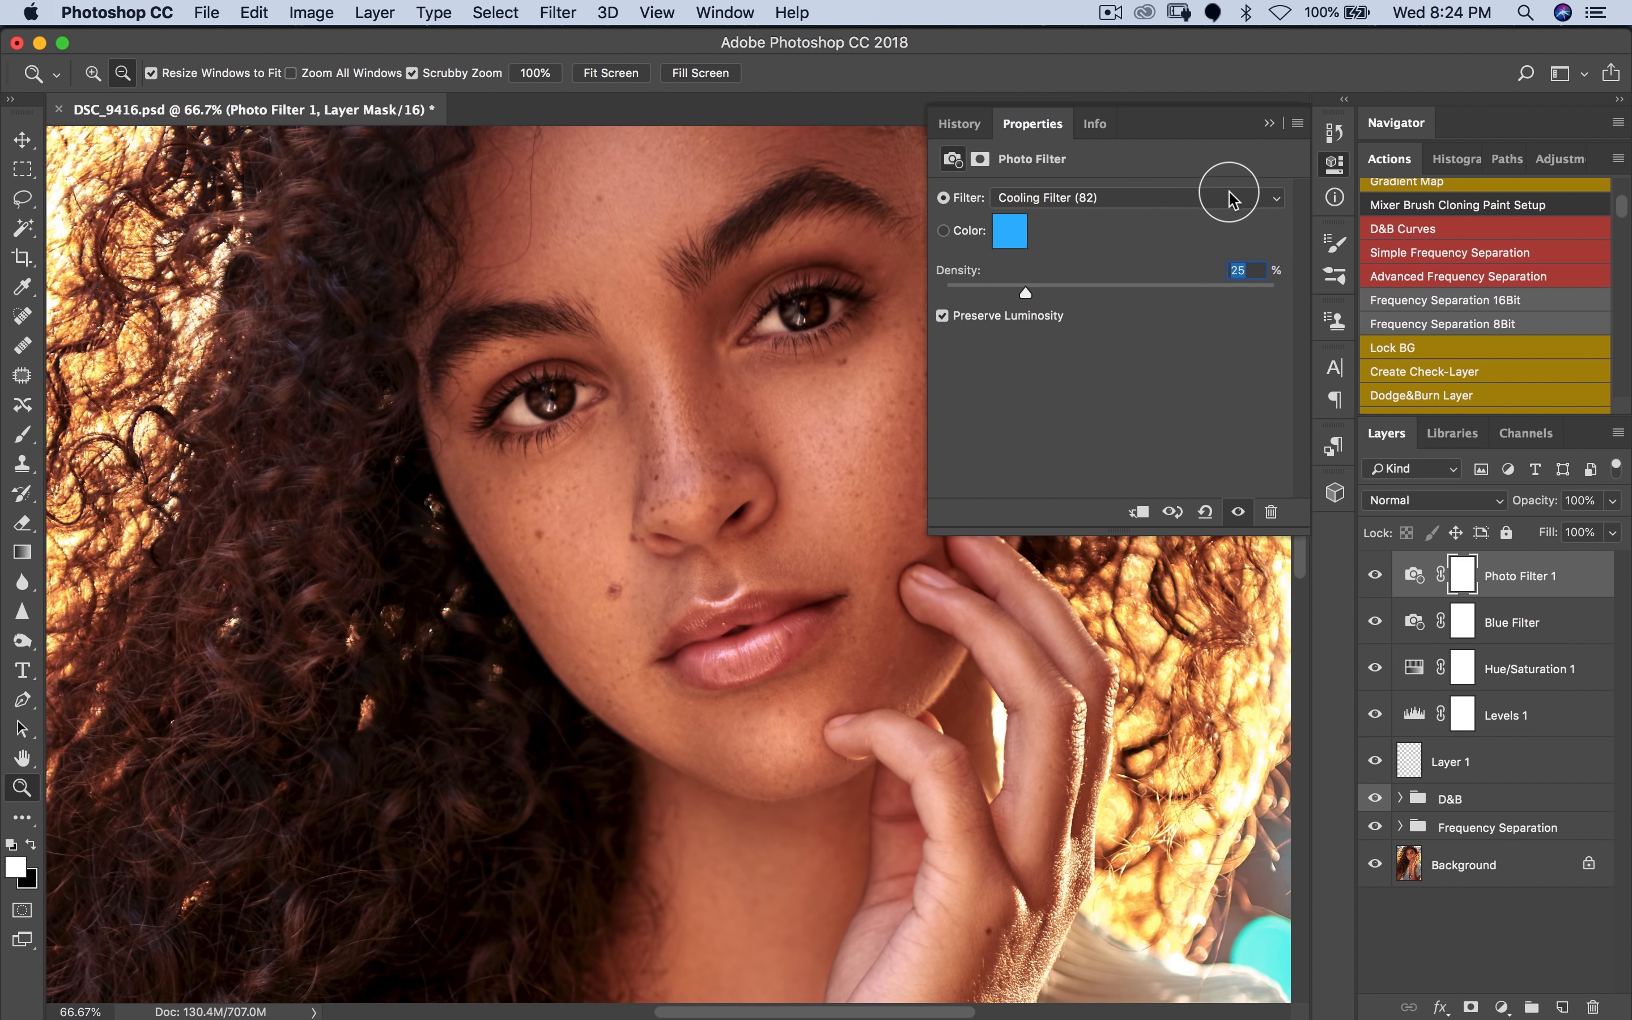
pyautogui.click(1268, 124)
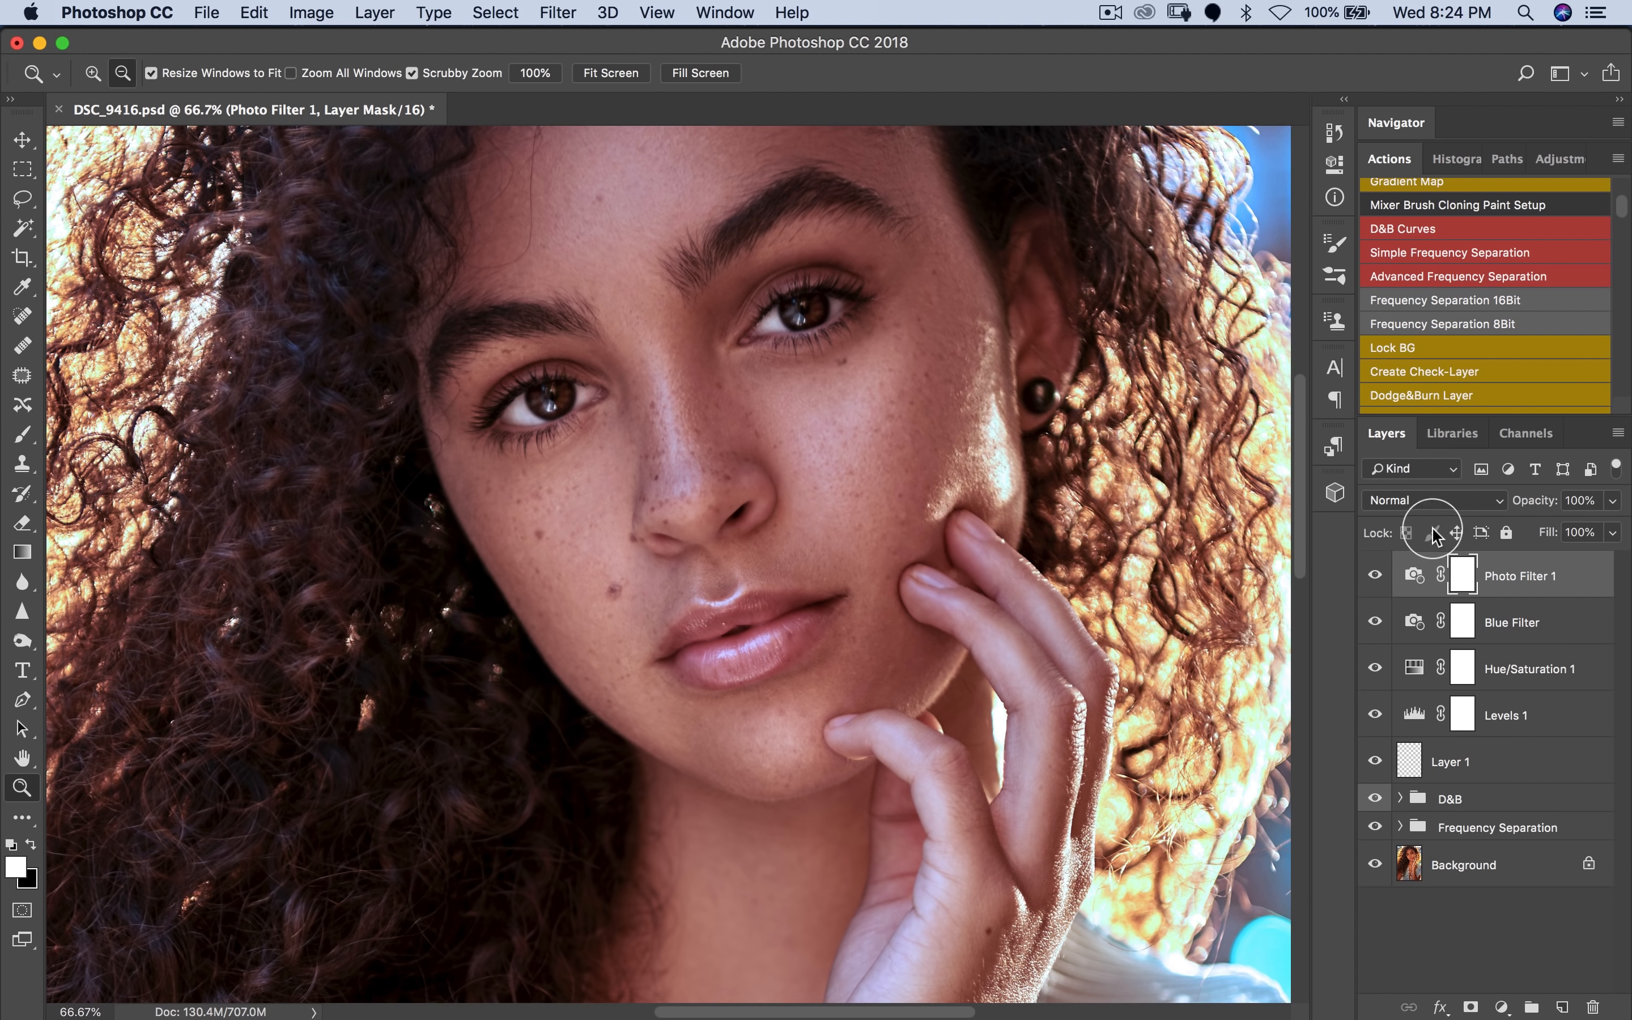
# Step: Rename the new photo filter layer Eyes and invert its layer mask to hide the effect
pyautogui.doubleClick(1512, 575)
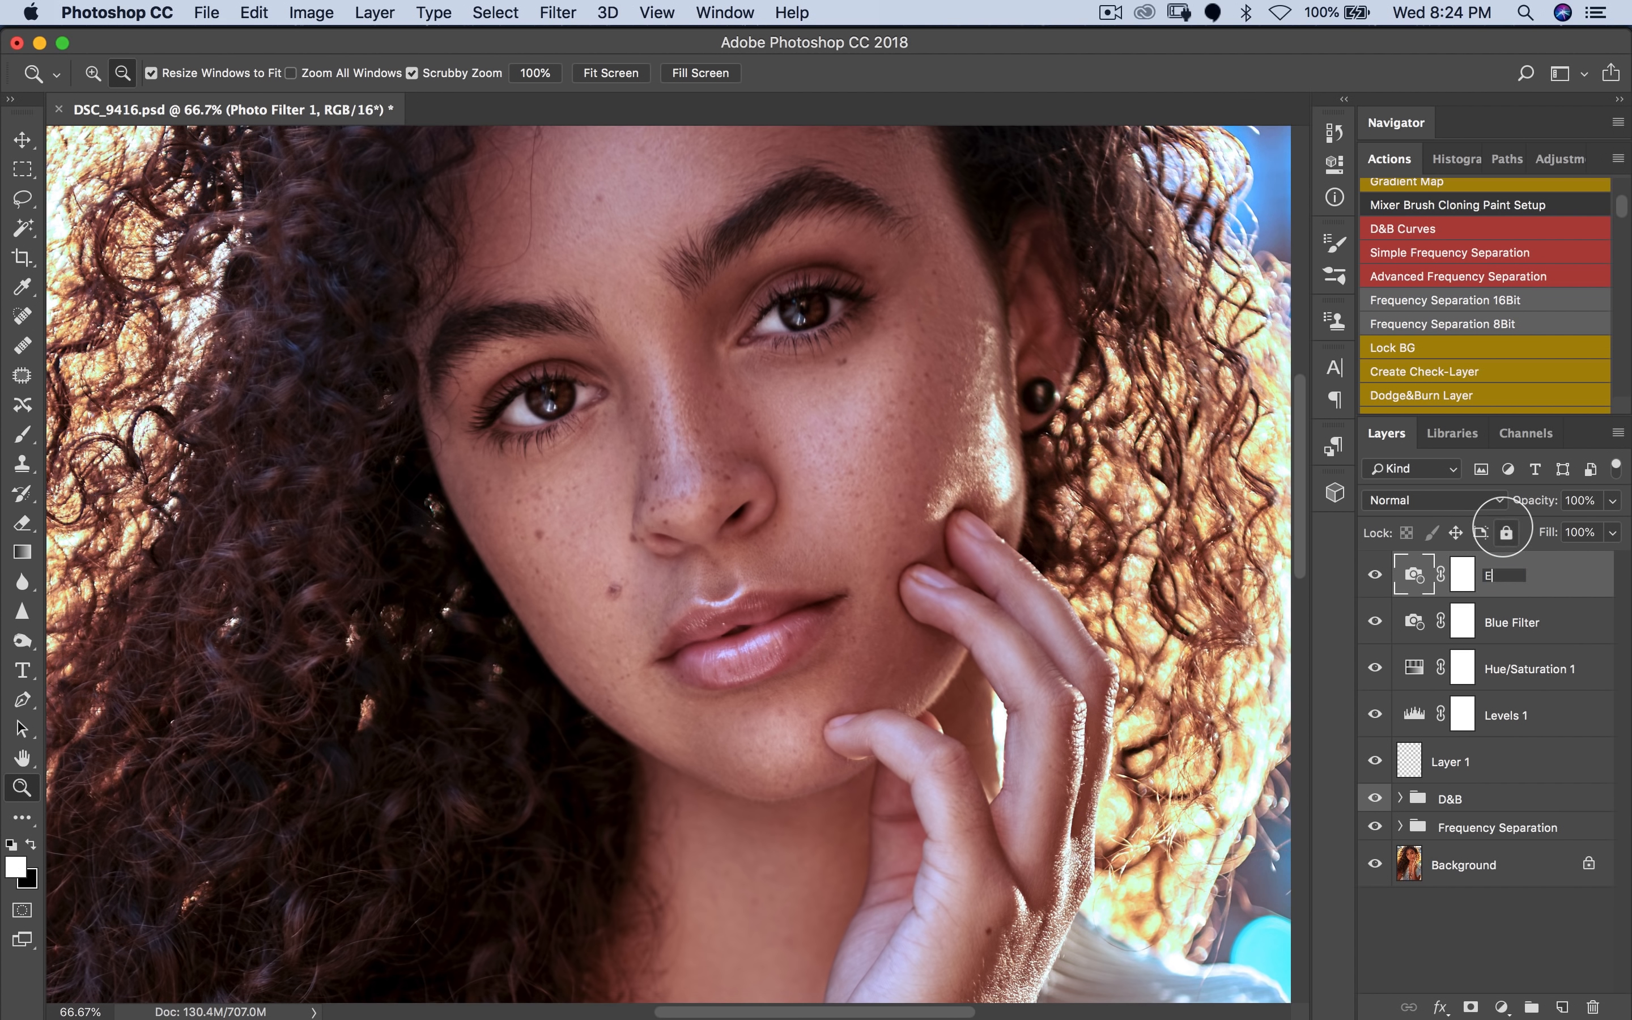
pyautogui.write('Eyes')
pyautogui.press('Return')
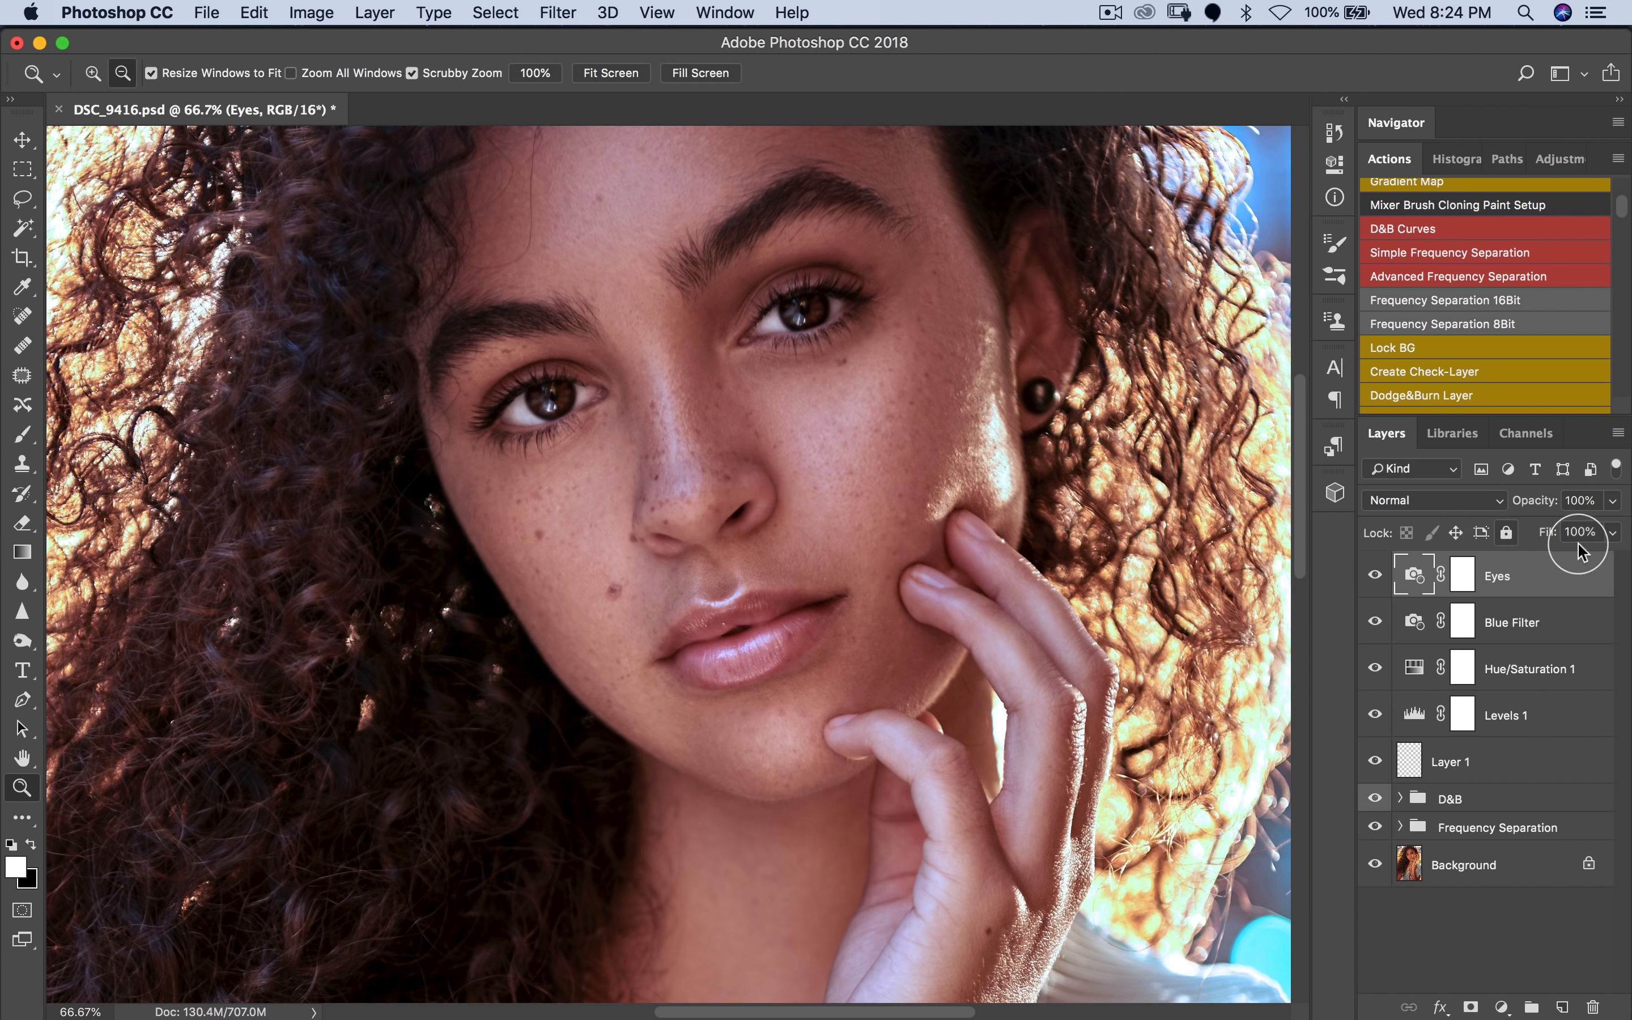
pyautogui.click(1458, 584)
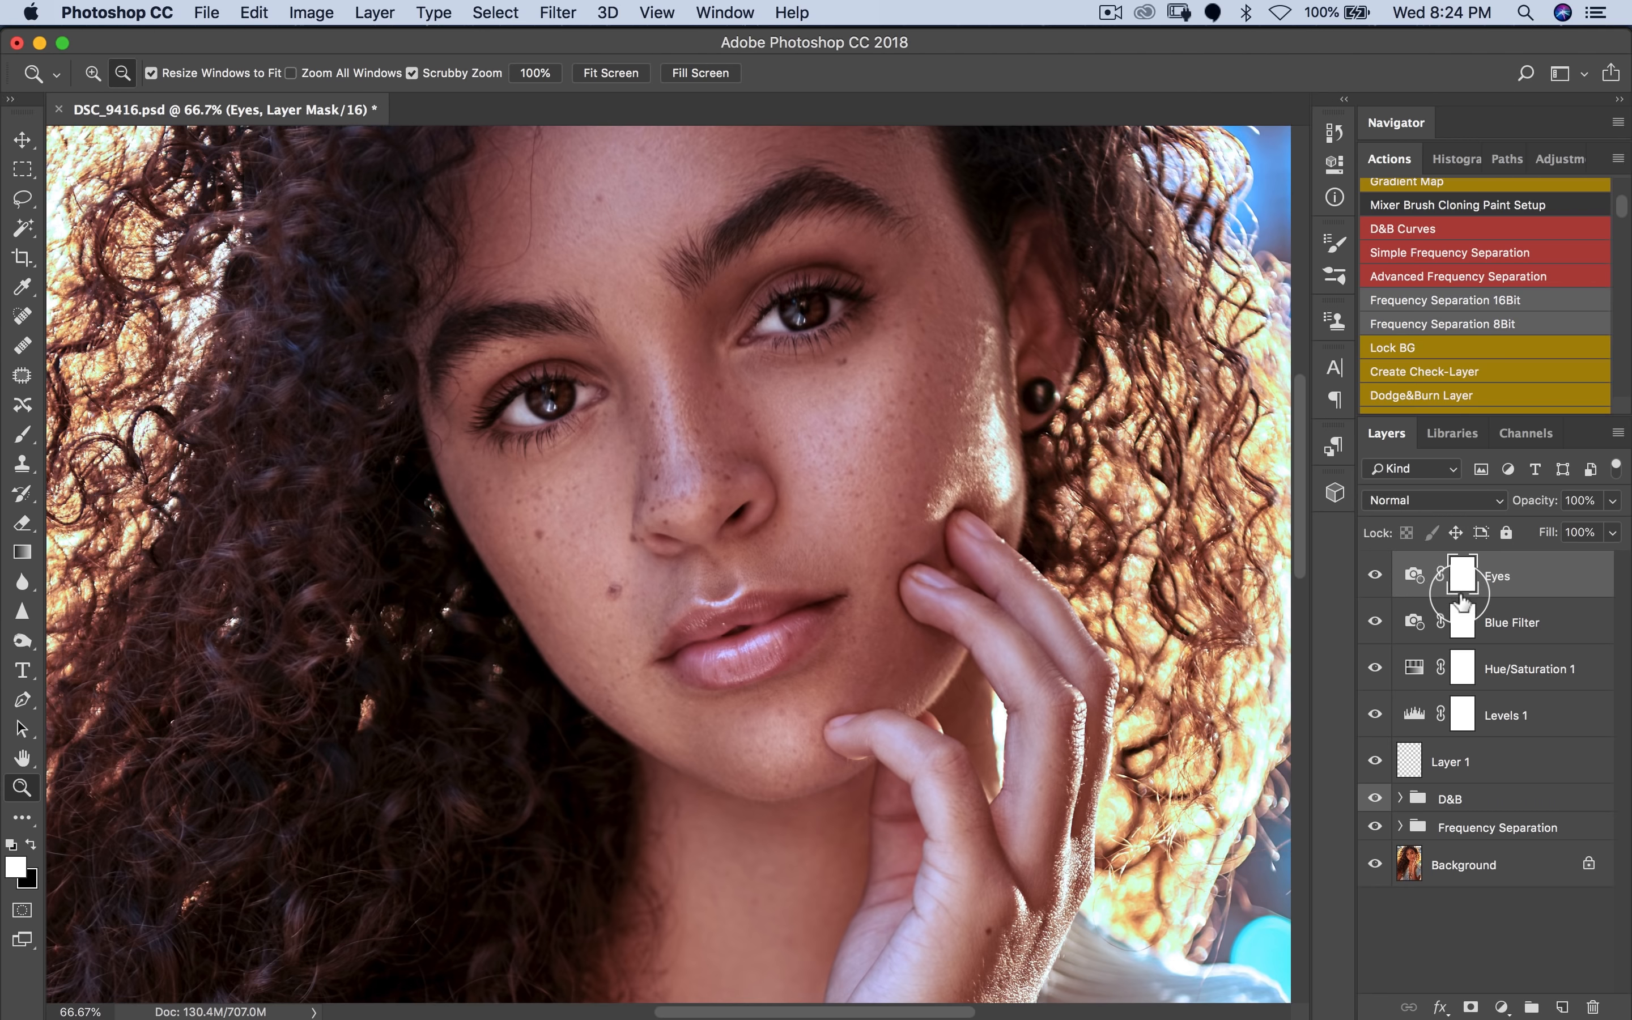
pyautogui.press('super+i')
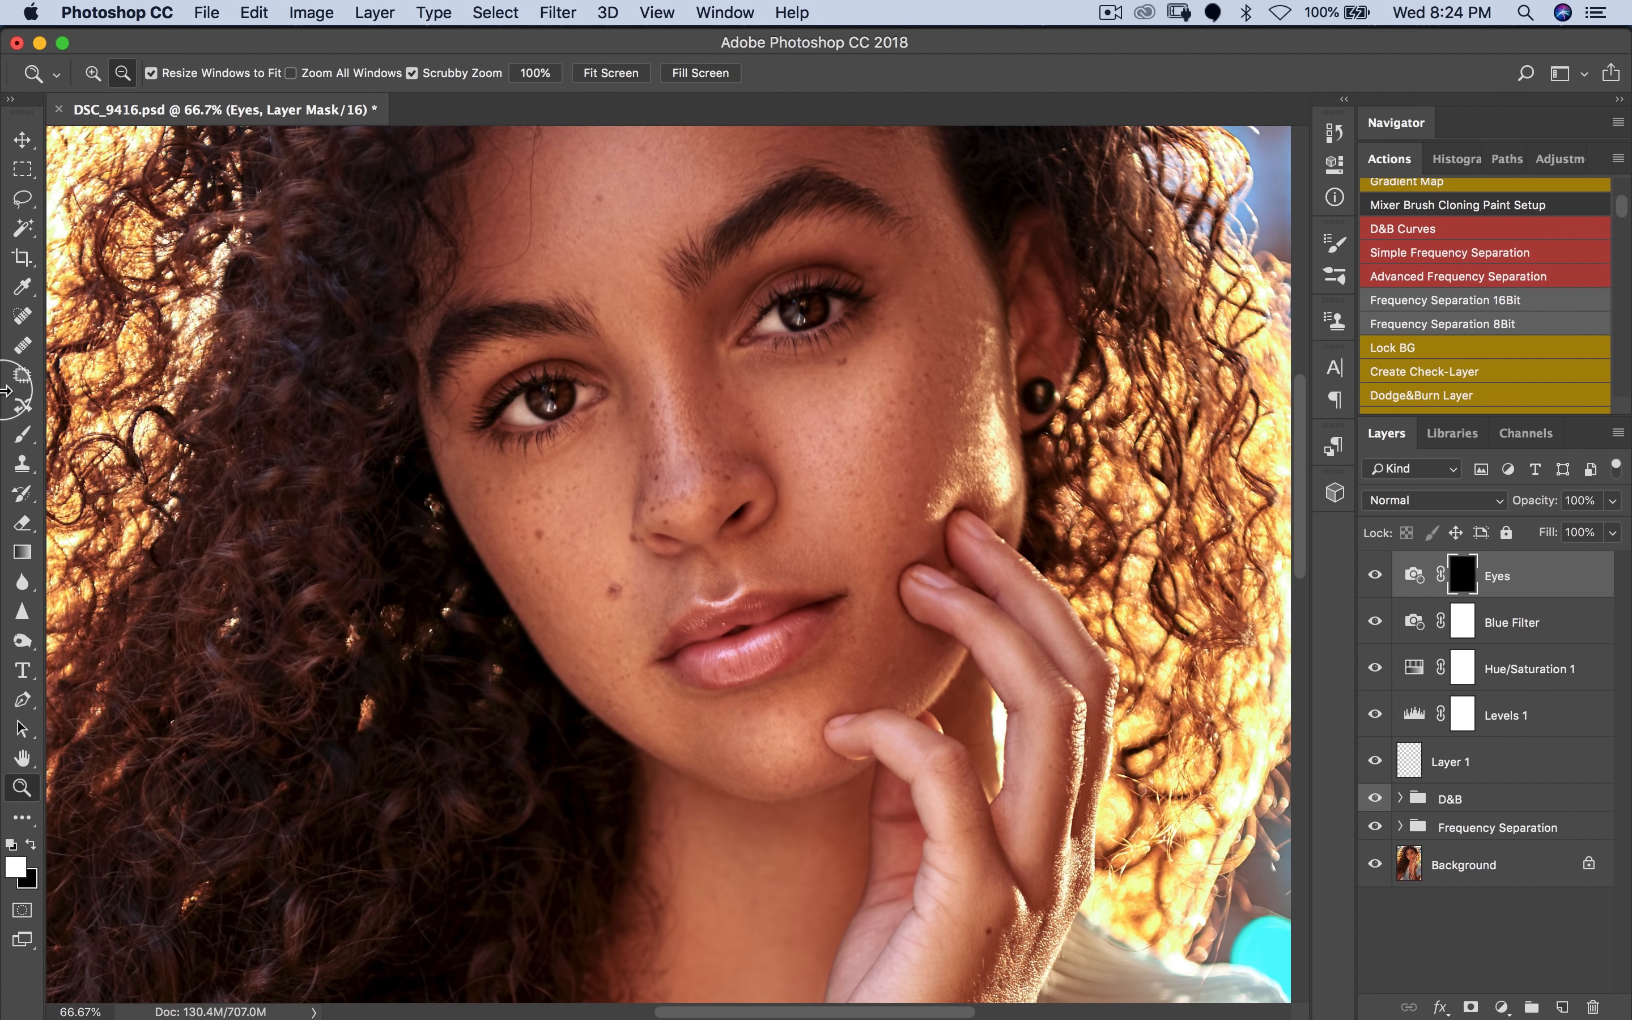
# Step: Set up a 44 px brush with 0% hardness for close-up mask painting on the eye
pyautogui.click(22, 433)
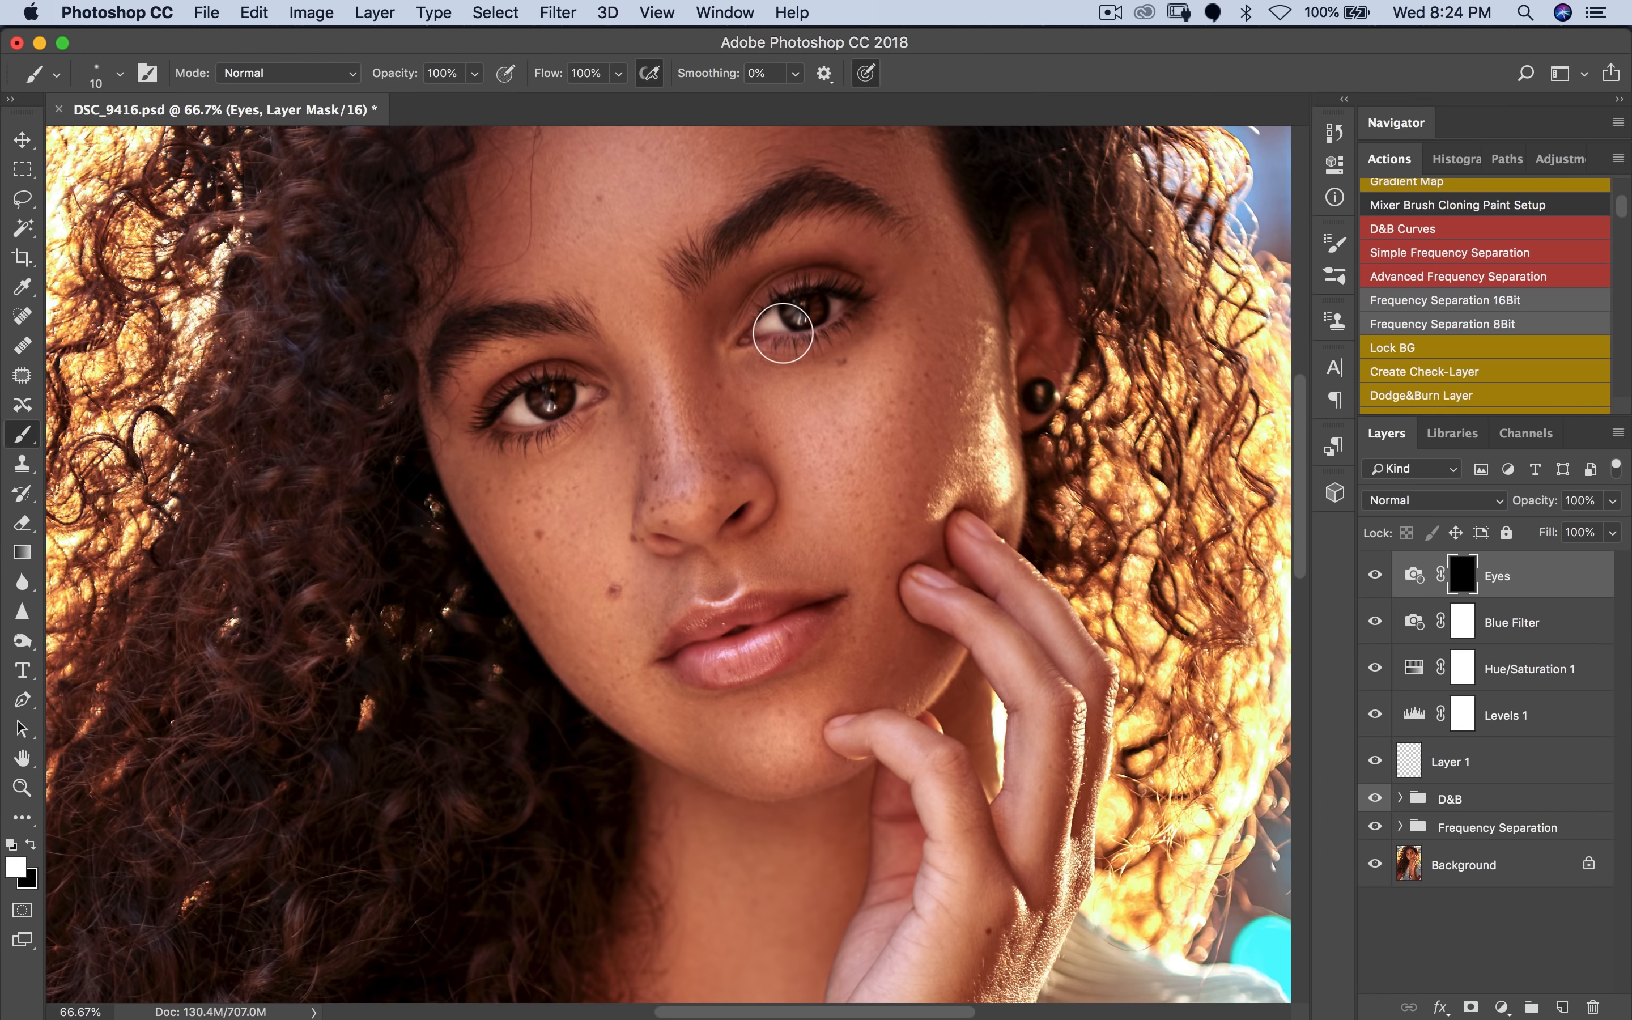
pyautogui.click(120, 73)
pyautogui.moveTo(145, 144); pyautogui.dragTo(159, 145)
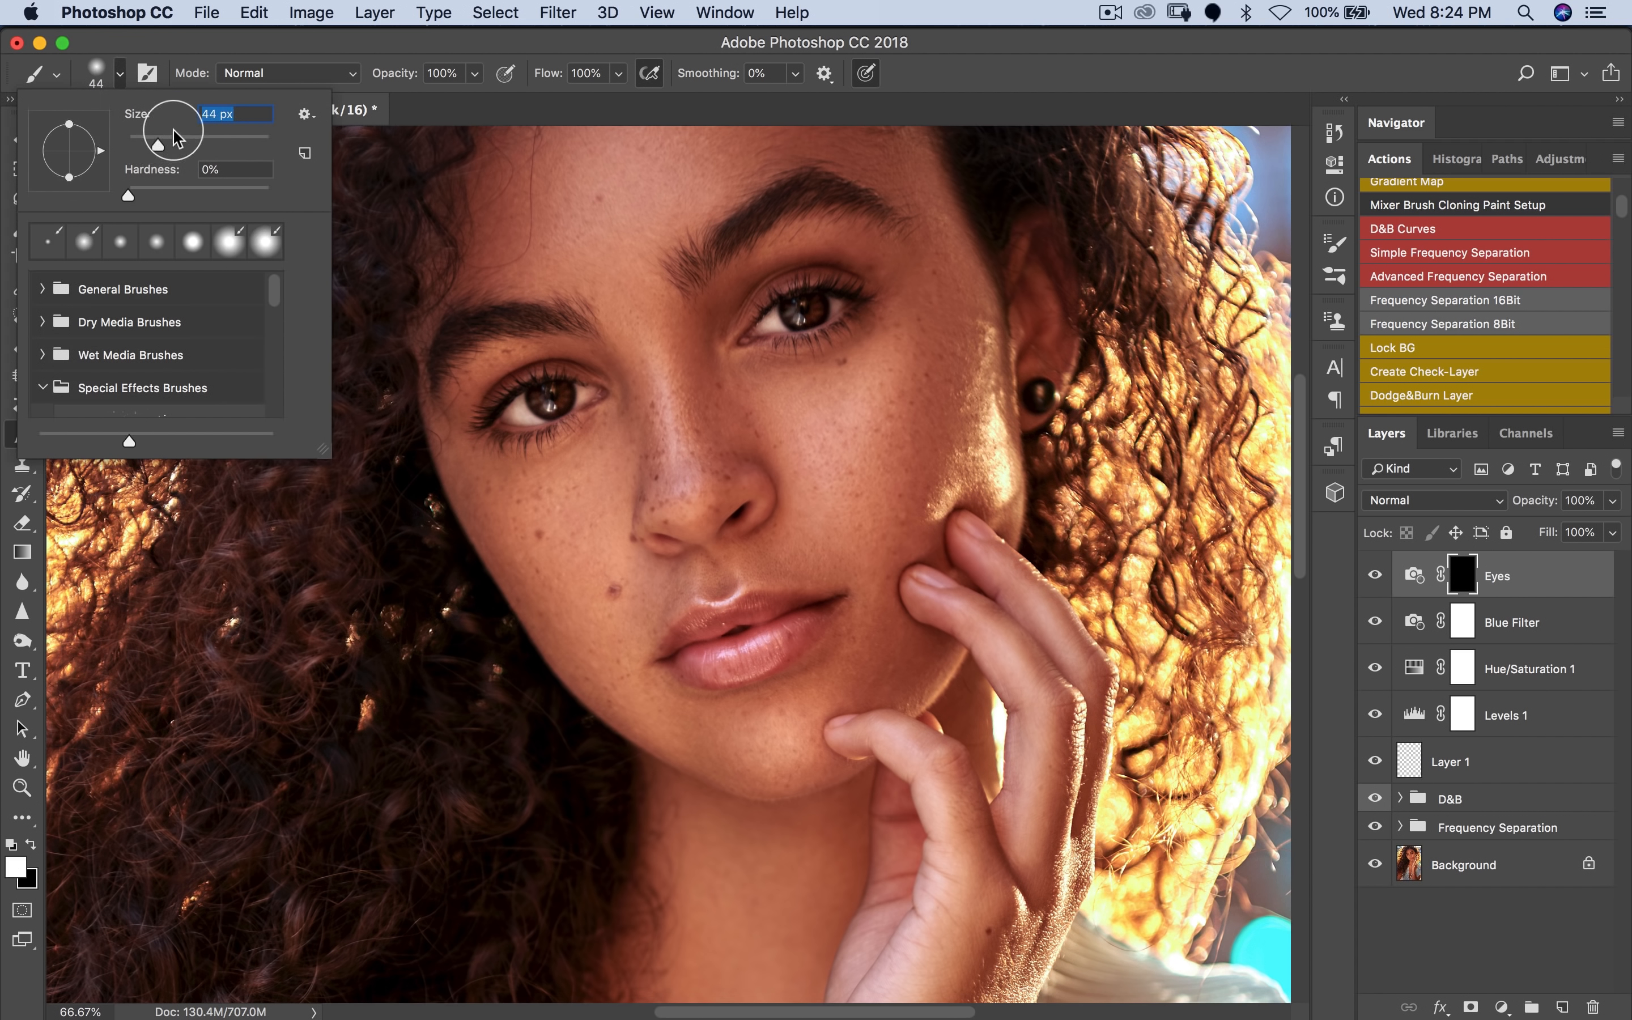
pyautogui.press('Return')
pyautogui.press('z')
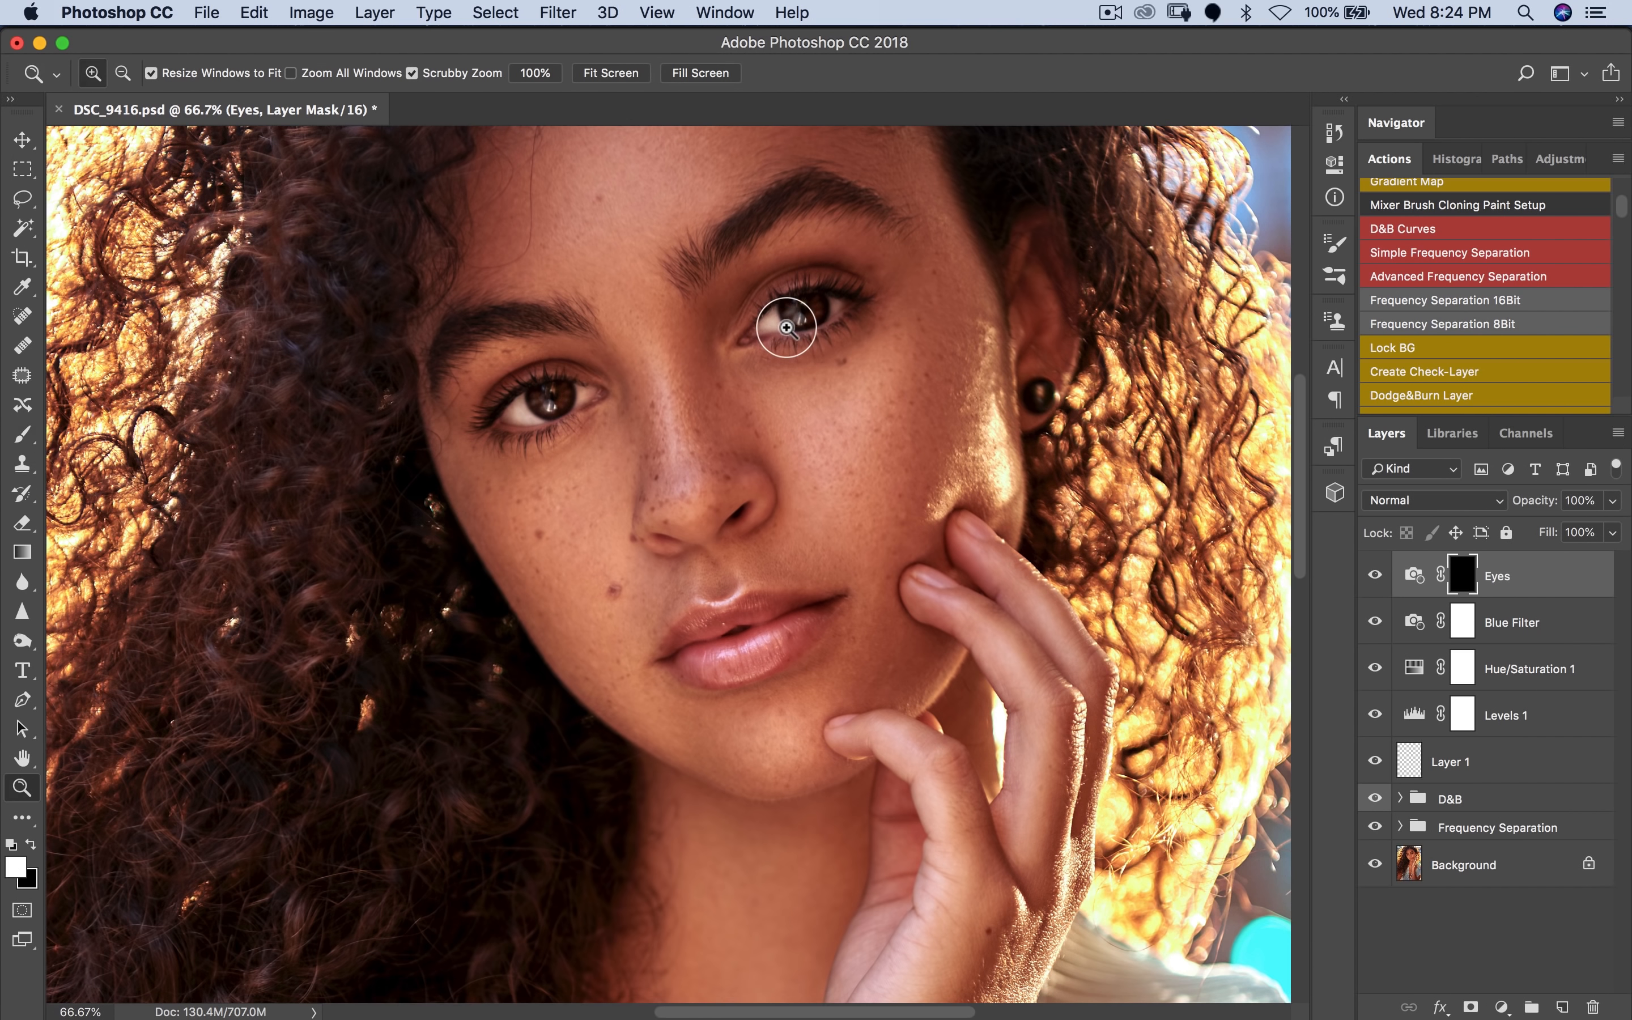
pyautogui.click(796, 320)
pyautogui.doubleClick(801, 318)
pyautogui.keyDown('alt'); pyautogui.click(826, 338); pyautogui.keyUp('alt')
pyautogui.press('b')
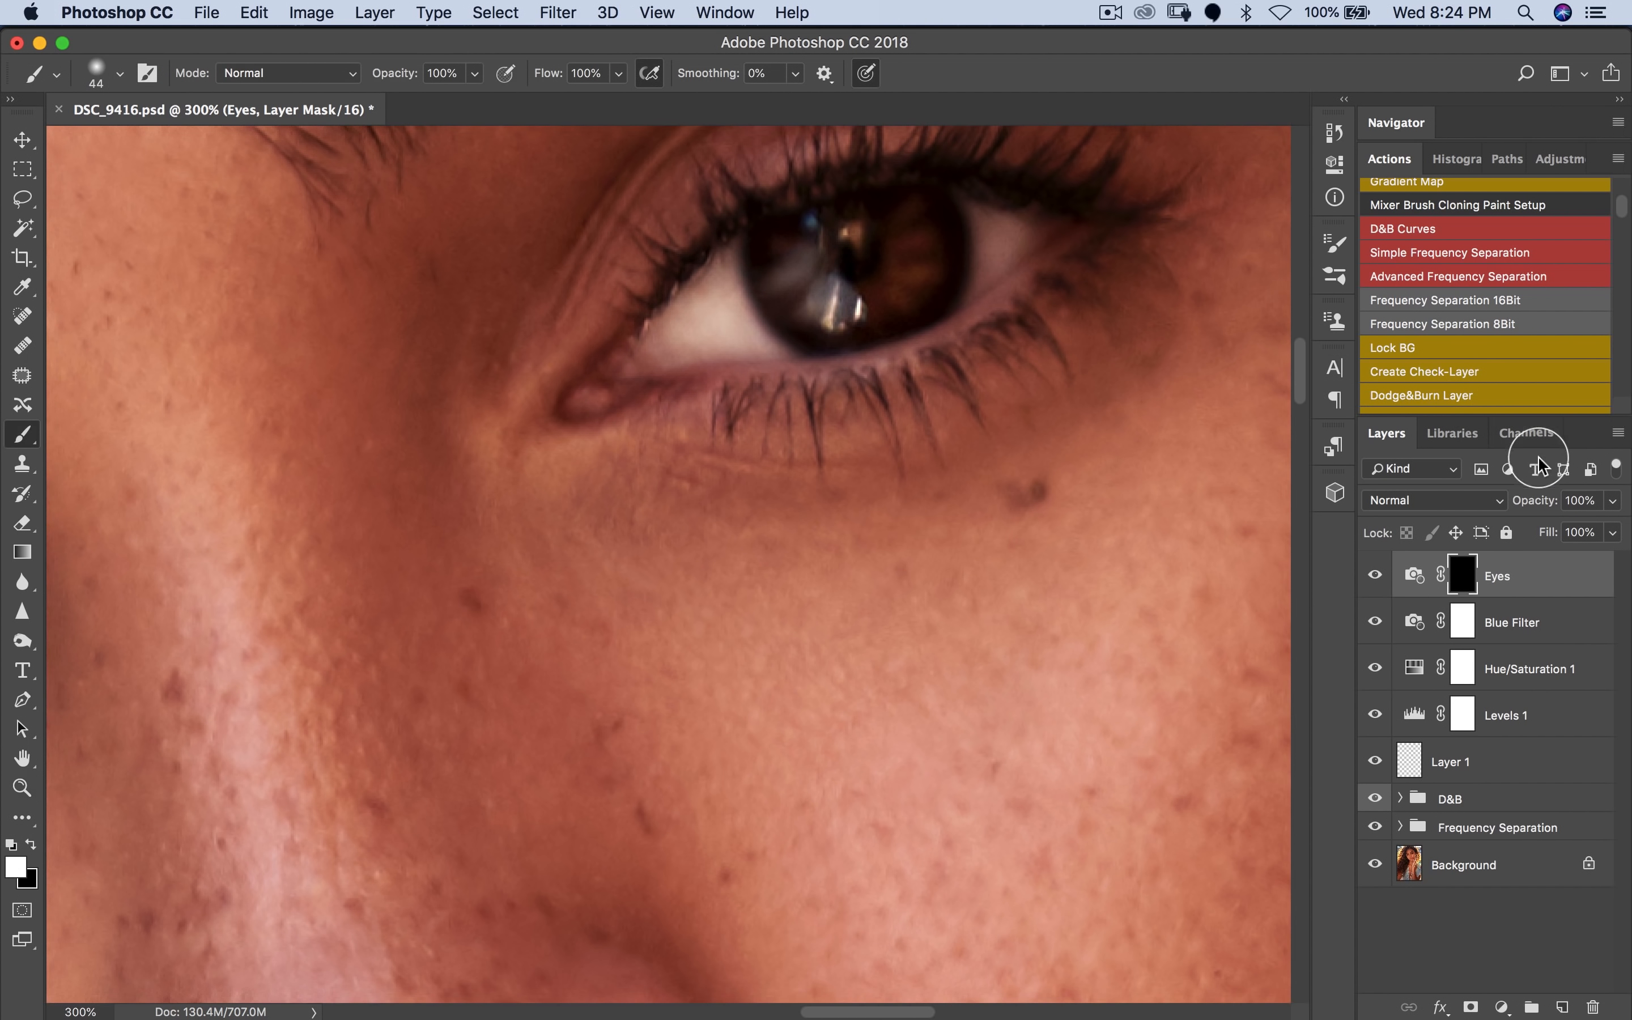
# Step: Try to remove the blue tint from the eye white by painting black on the Blue Filter mask
pyautogui.click(1453, 505)
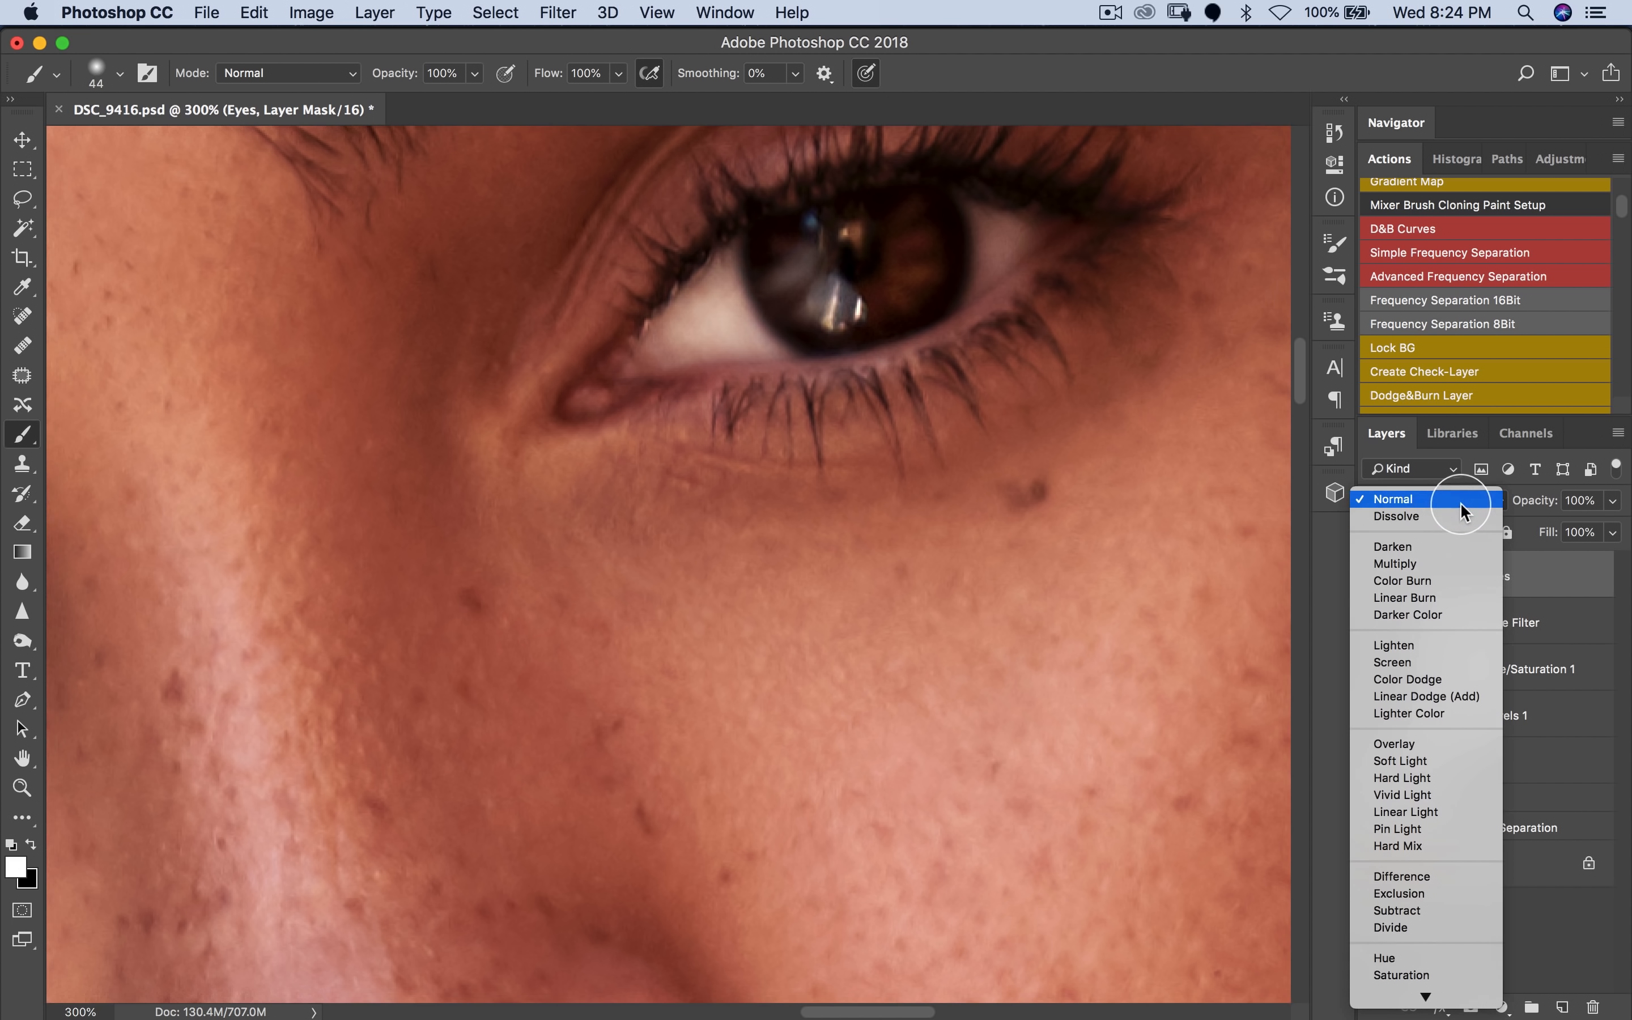
pyautogui.click(1460, 502)
pyautogui.click(1512, 623)
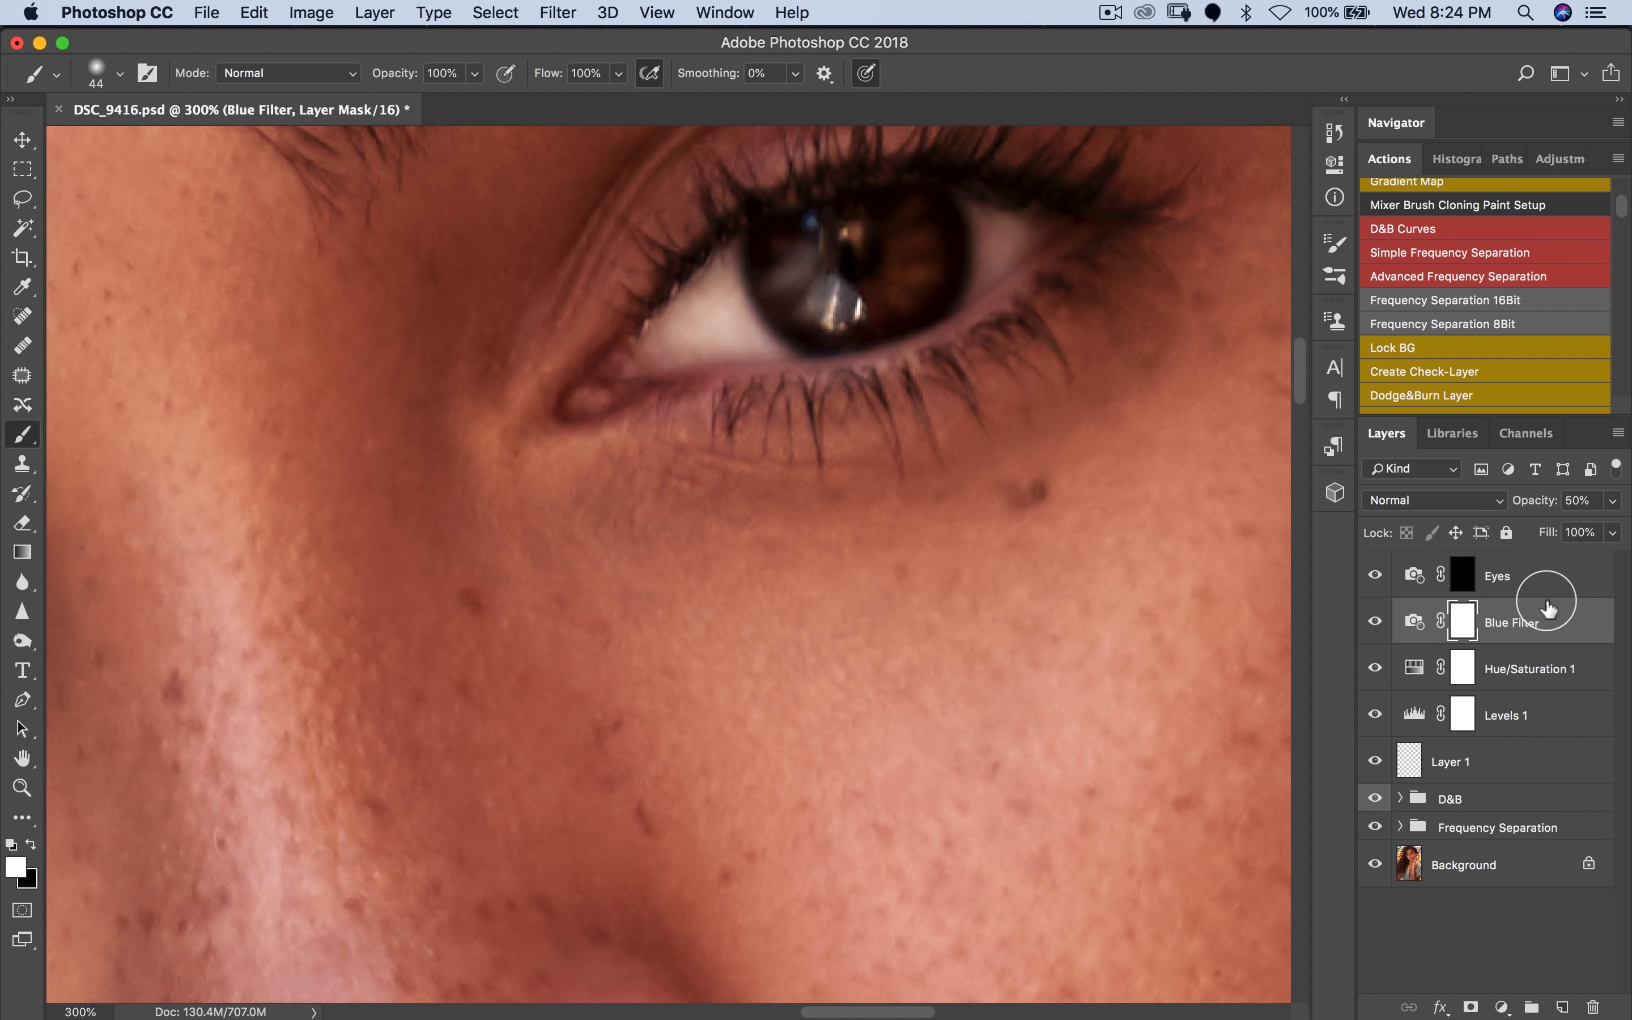
pyautogui.click(1443, 507)
pyautogui.click(1435, 499)
pyautogui.click(30, 844)
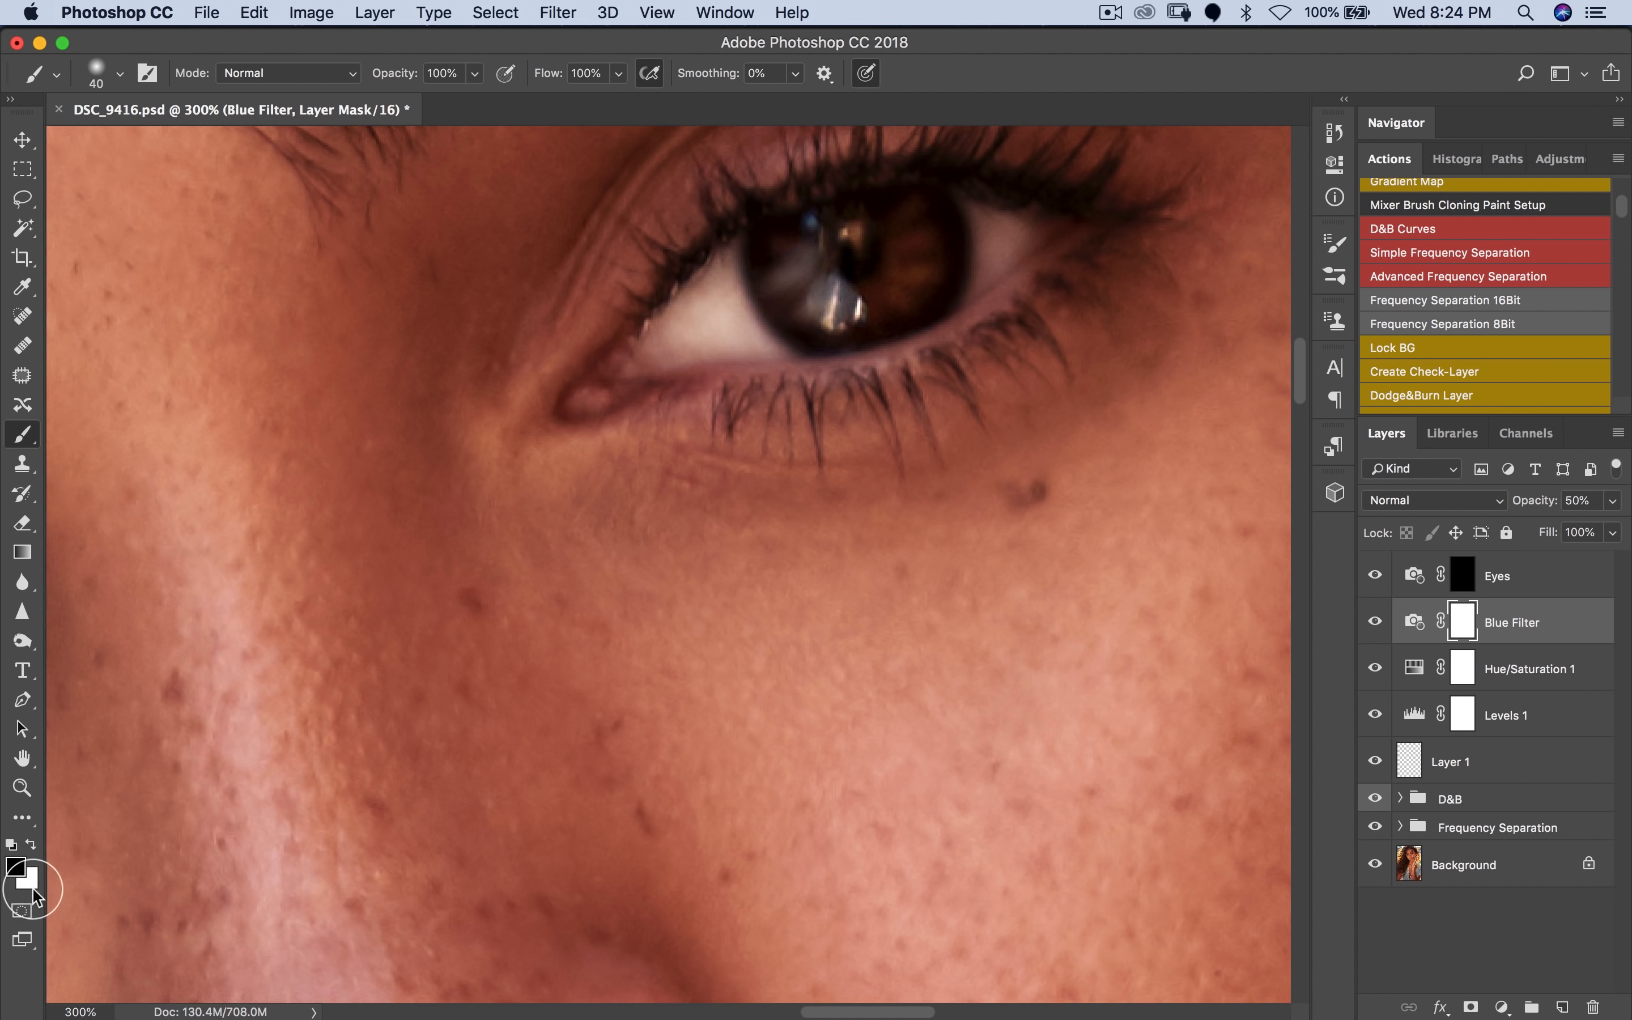
pyautogui.moveTo(732, 277); pyautogui.dragTo(747, 332)
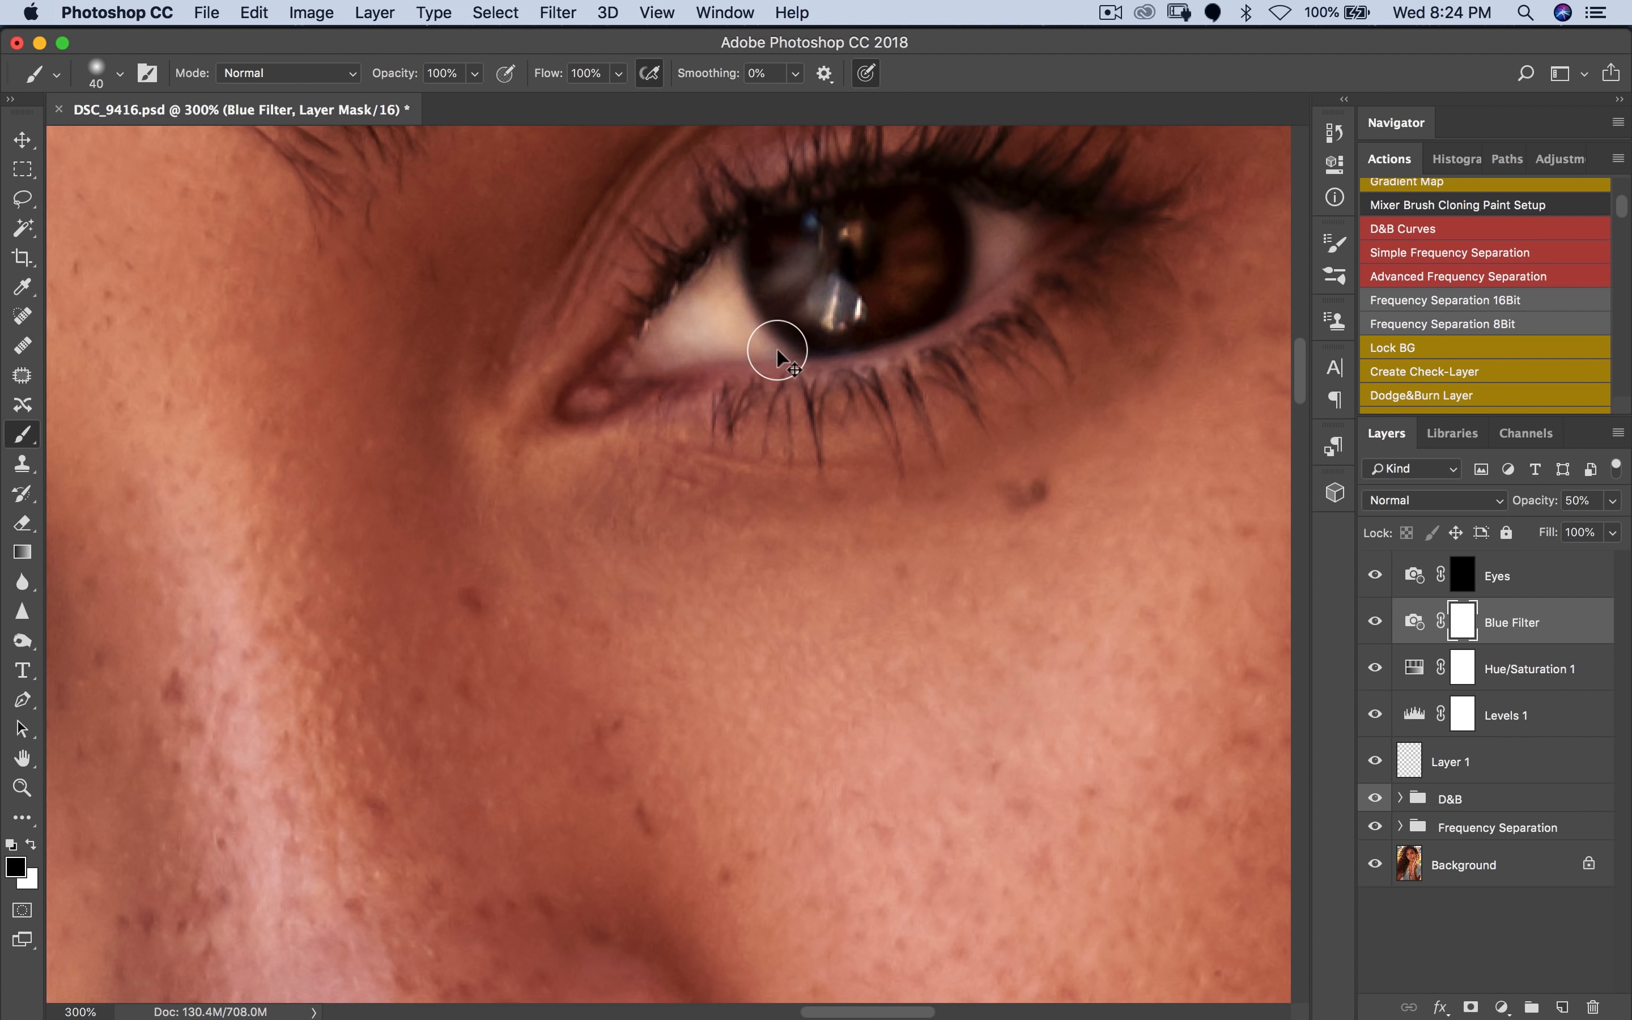
pyautogui.hotkey('alt', 'BackSpace')
pyautogui.press('super+i')
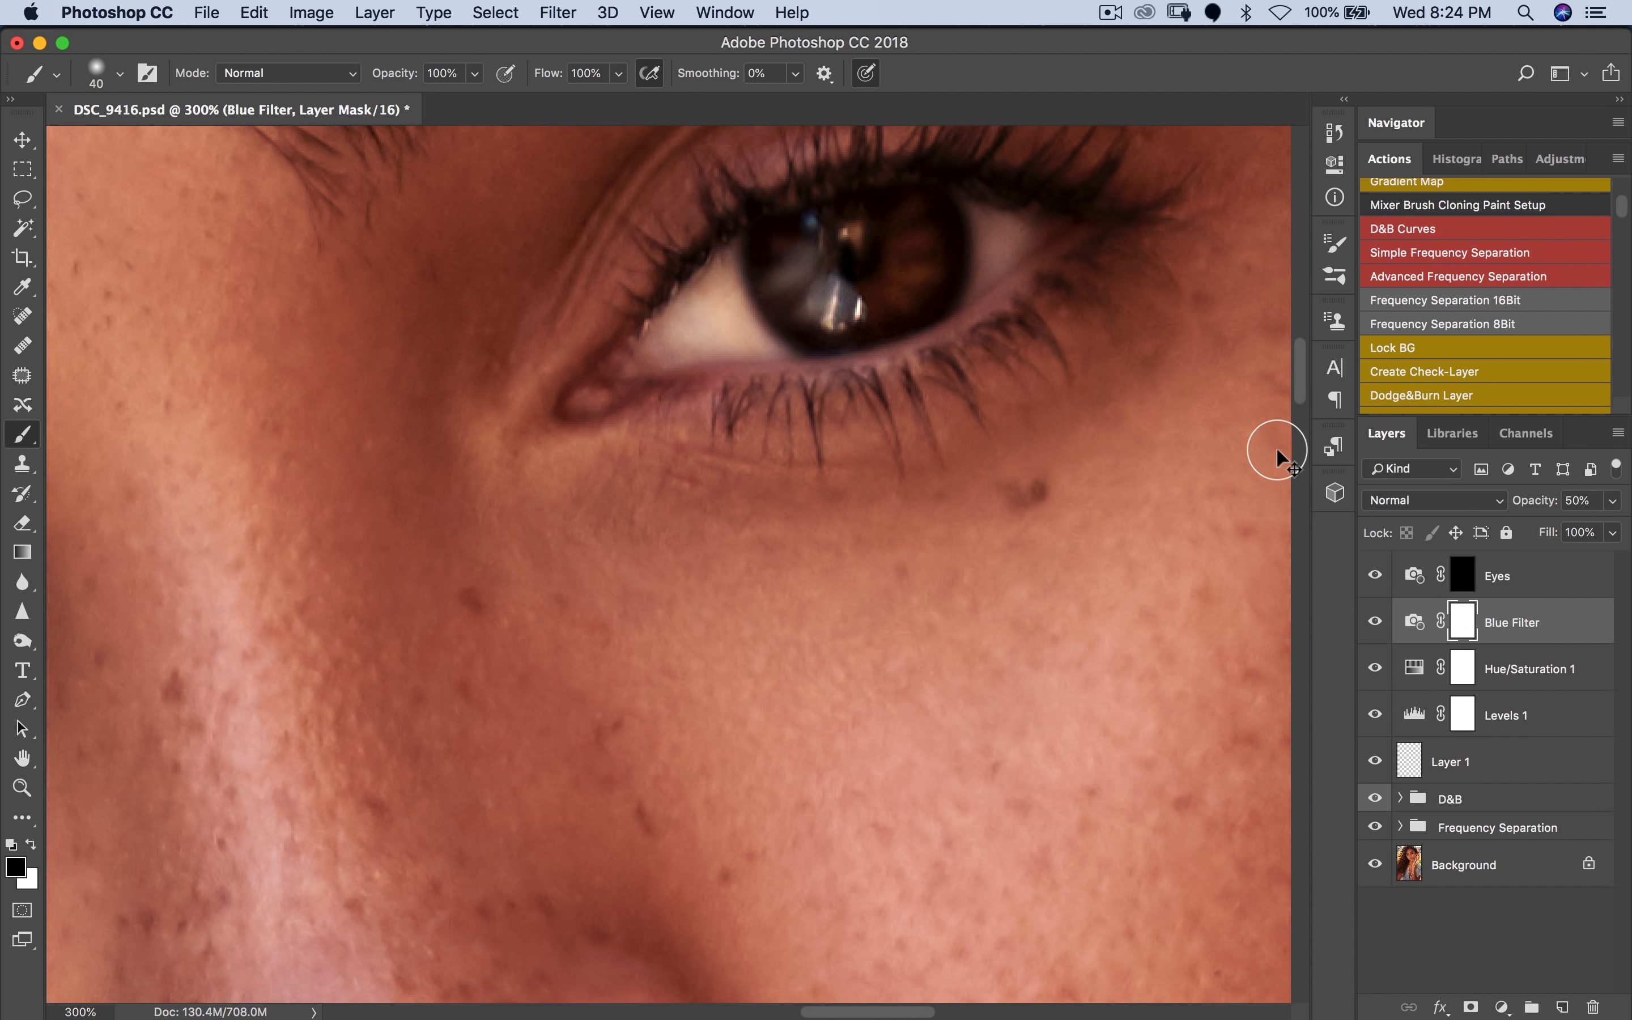
pyautogui.click(1333, 132)
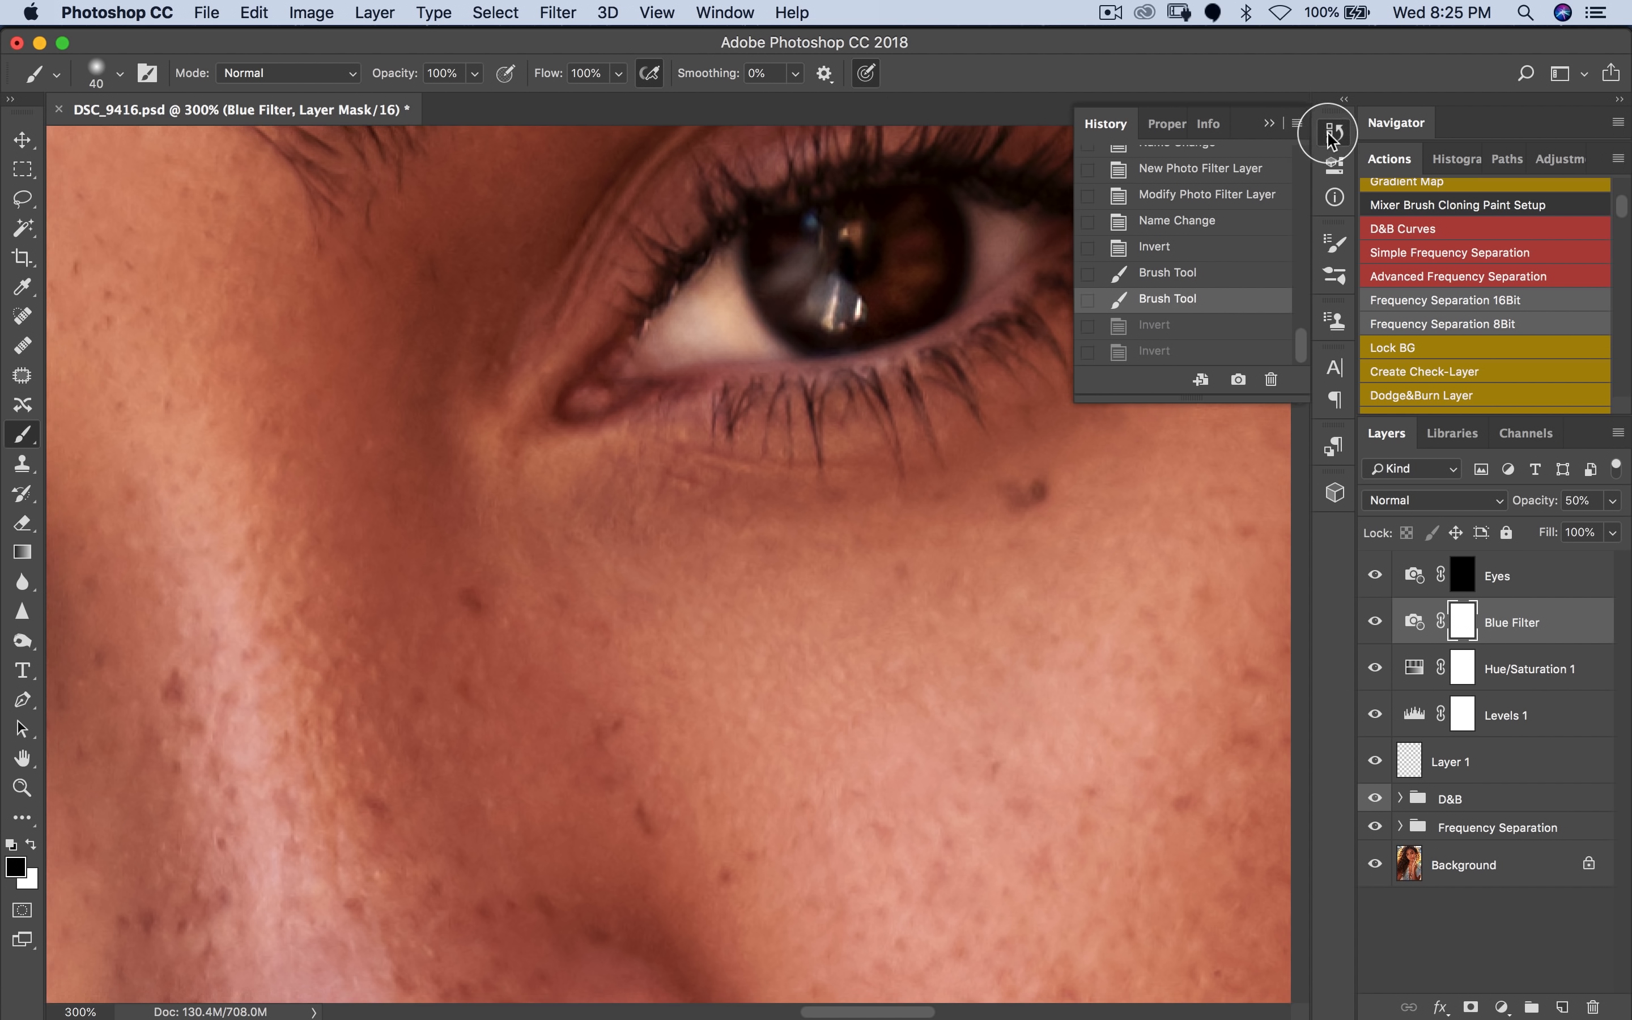
pyautogui.click(1334, 132)
# Step: Paint white on the Eyes layer mask over the whites of both eyes to reveal the cooling filter there
pyautogui.click(1462, 578)
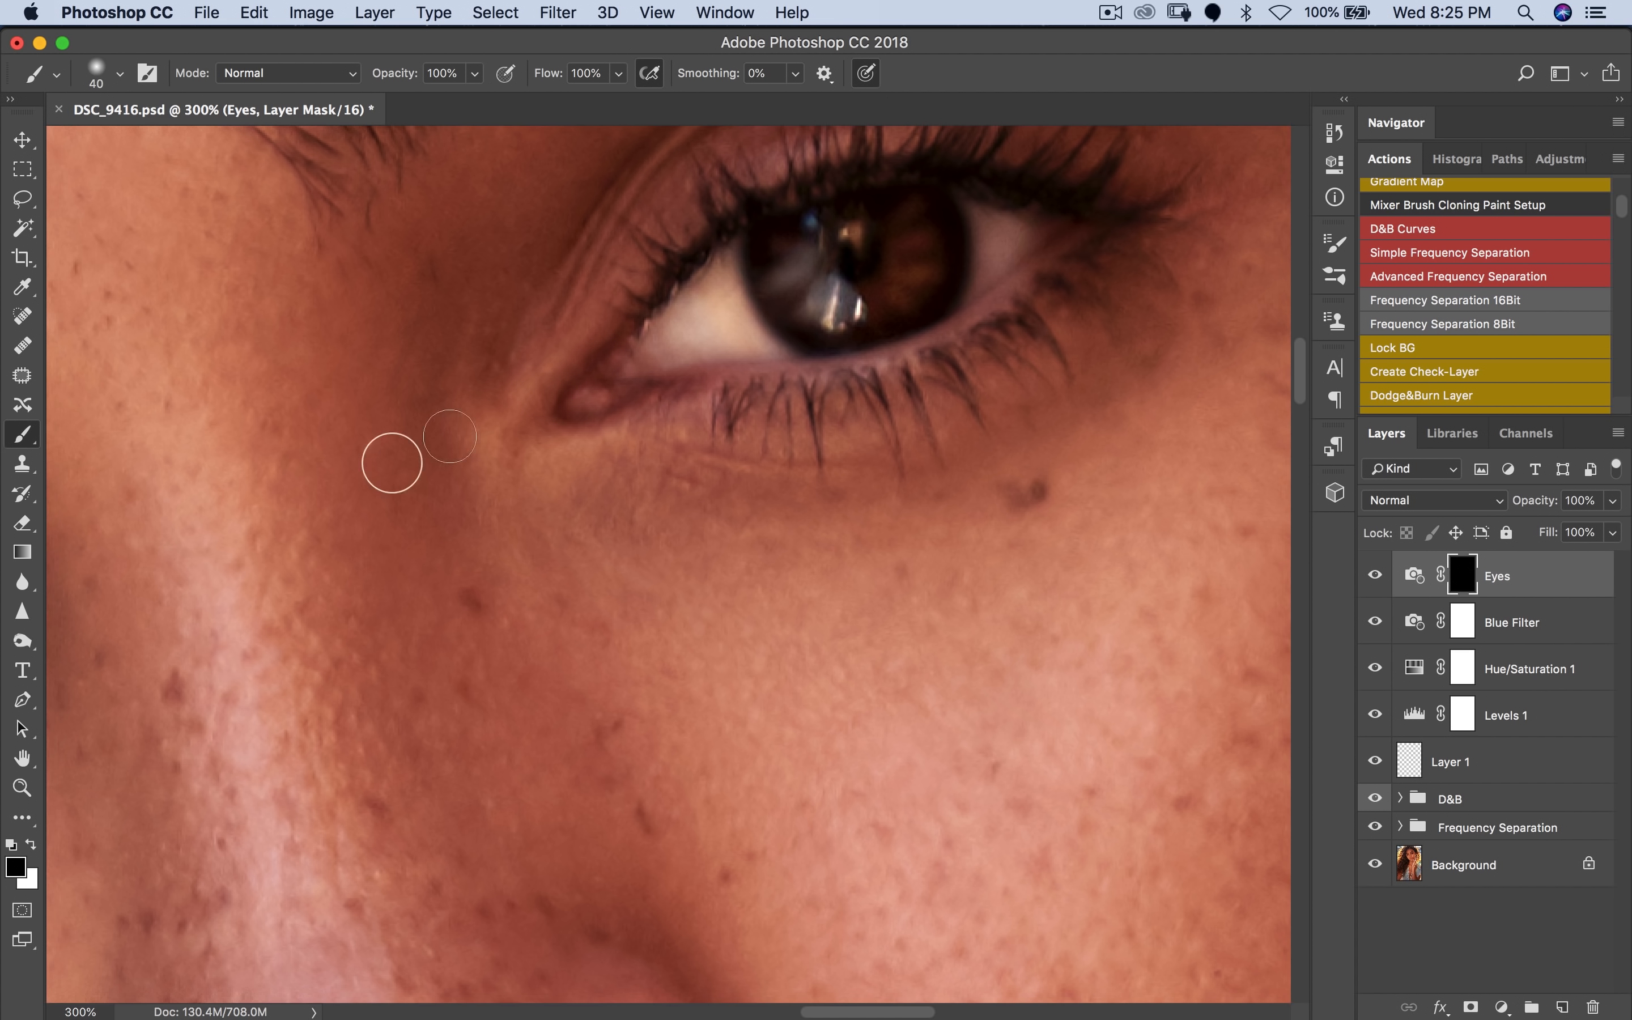
pyautogui.click(34, 847)
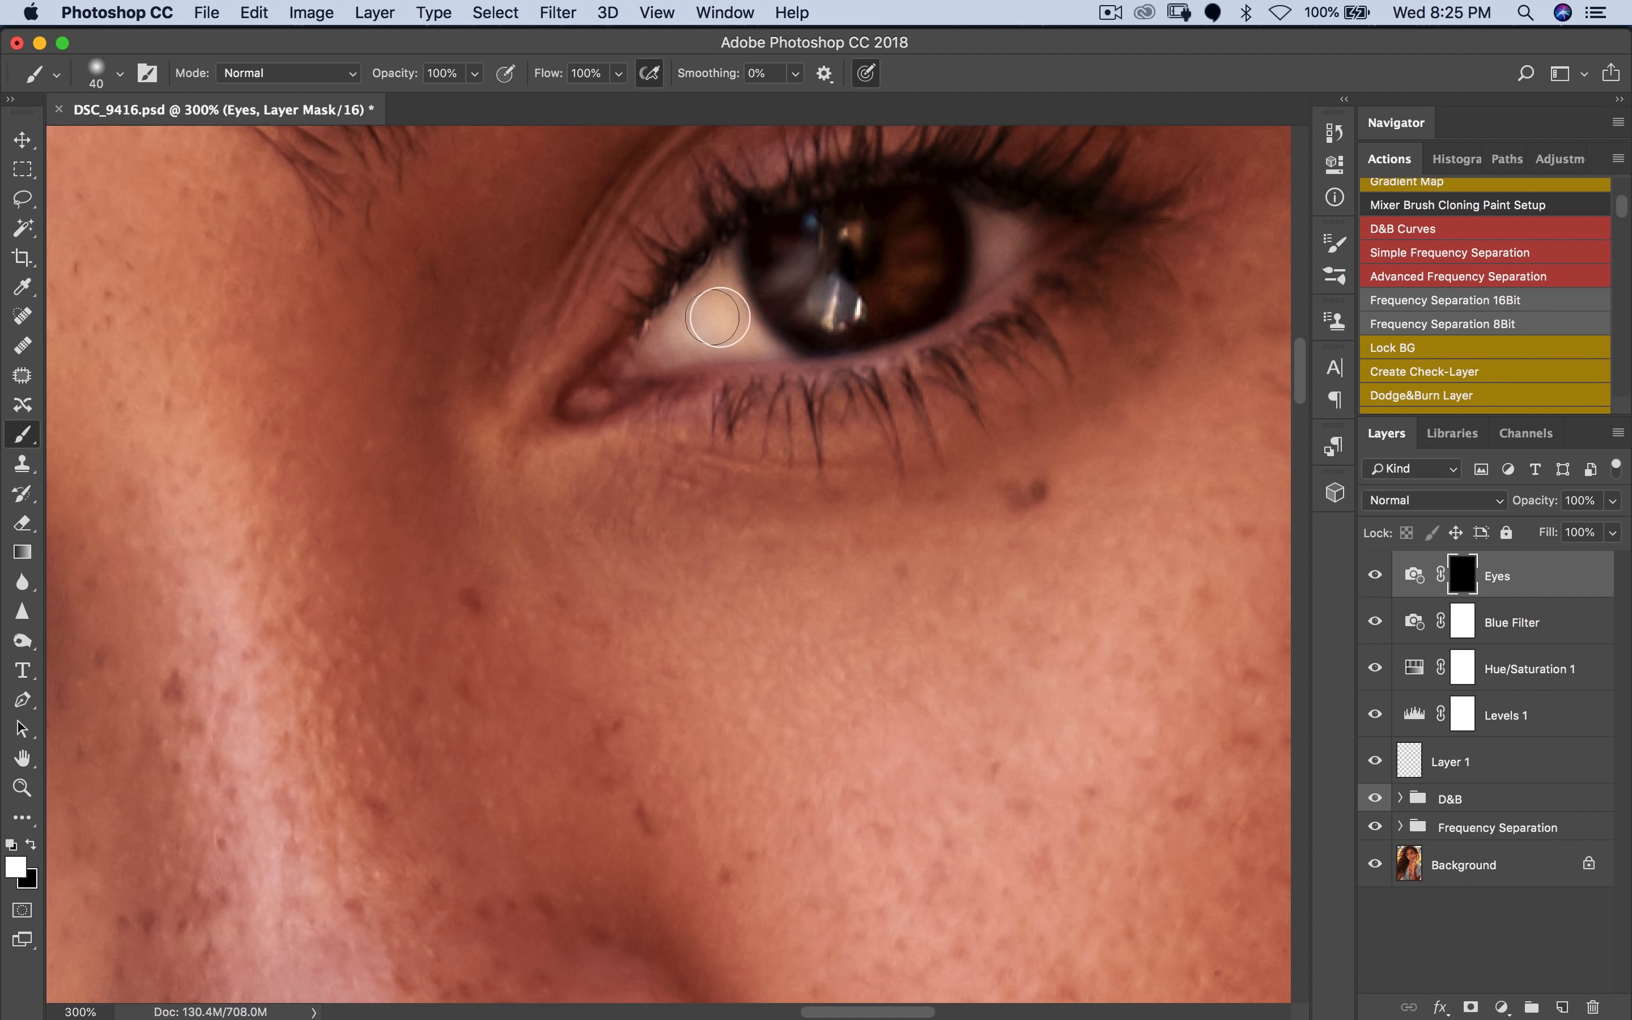
pyautogui.moveTo(698, 304)
pyautogui.mouseDown()
pyautogui.moveTo(752, 350)
pyautogui.moveTo(675, 318)
pyautogui.mouseUp()
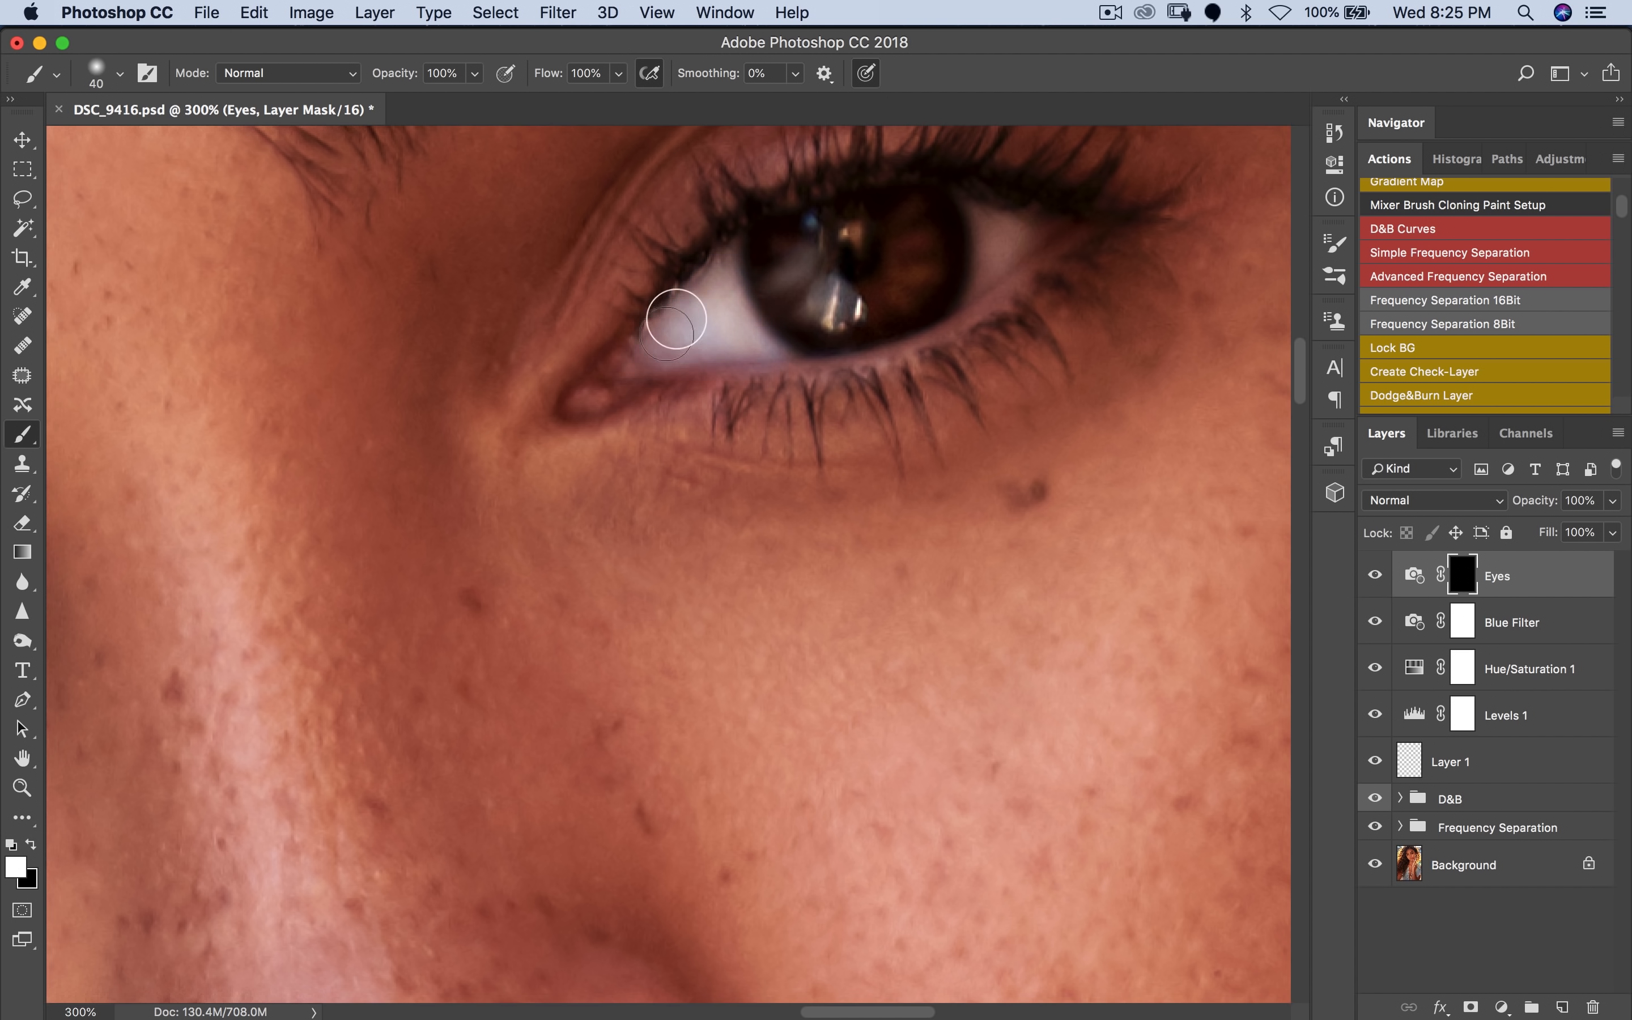
pyautogui.moveTo(980, 229)
pyautogui.mouseDown()
pyautogui.moveTo(998, 255)
pyautogui.moveTo(986, 280)
pyautogui.moveTo(930, 261)
pyautogui.mouseUp()
pyautogui.hscroll(-10, 720, 430)
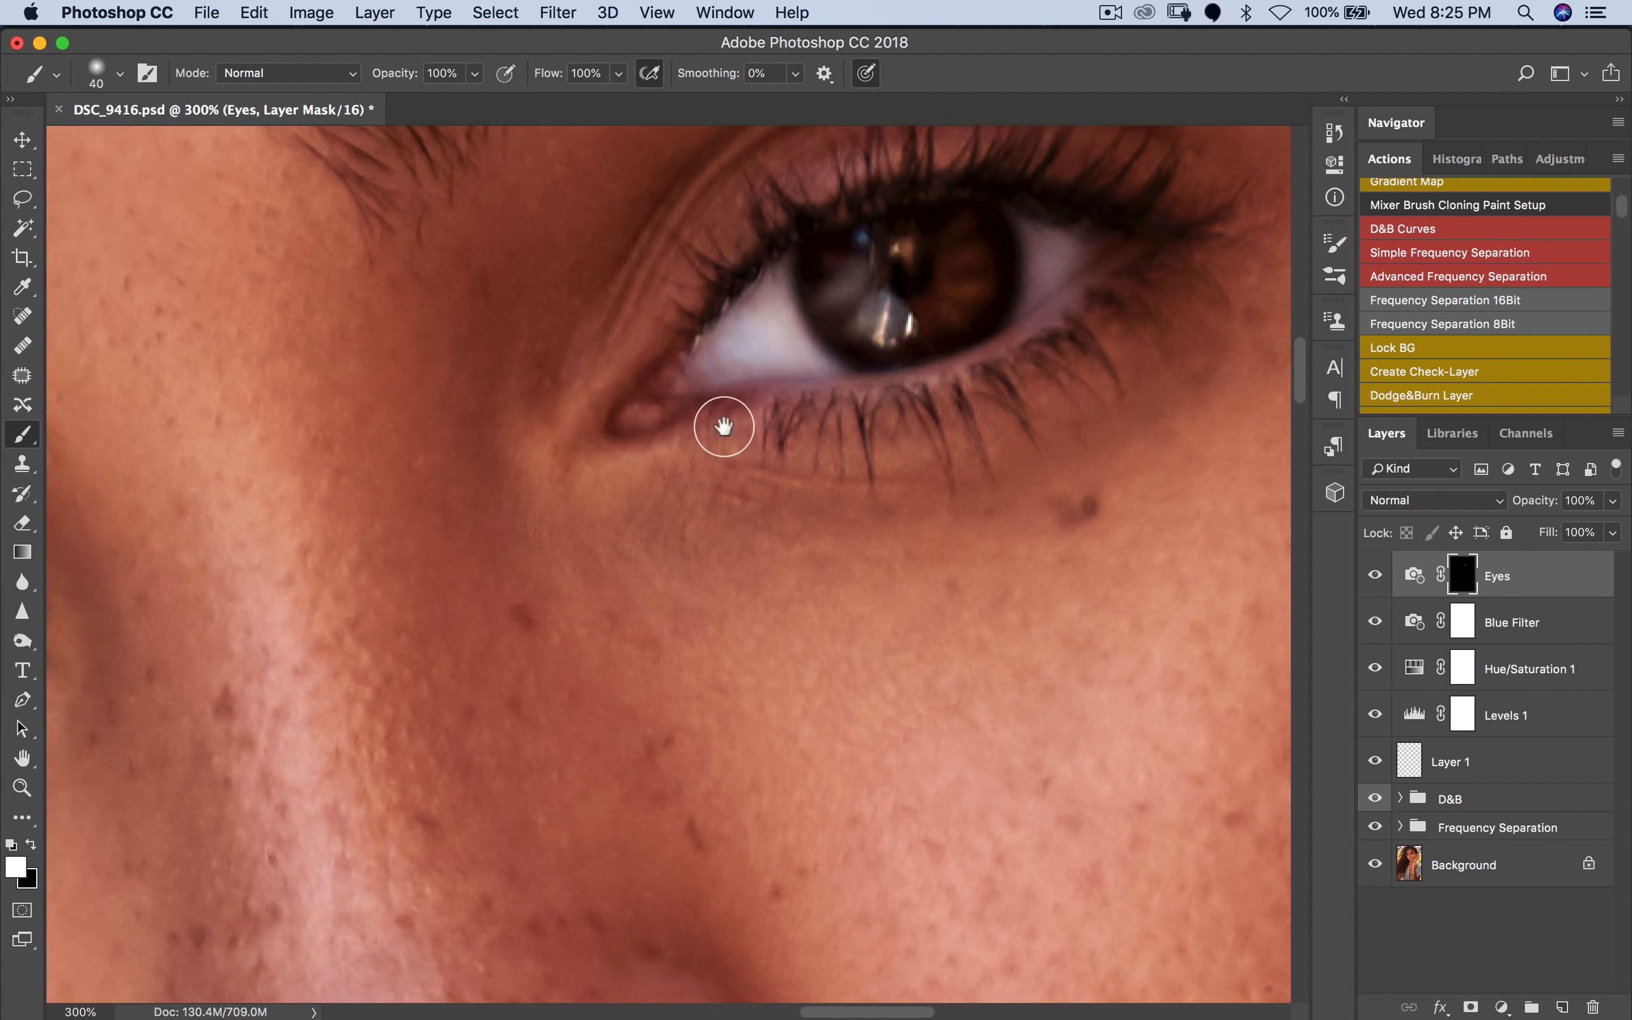
pyautogui.hscroll(-3, 698, 404)
pyautogui.scroll(-1, 698, 405)
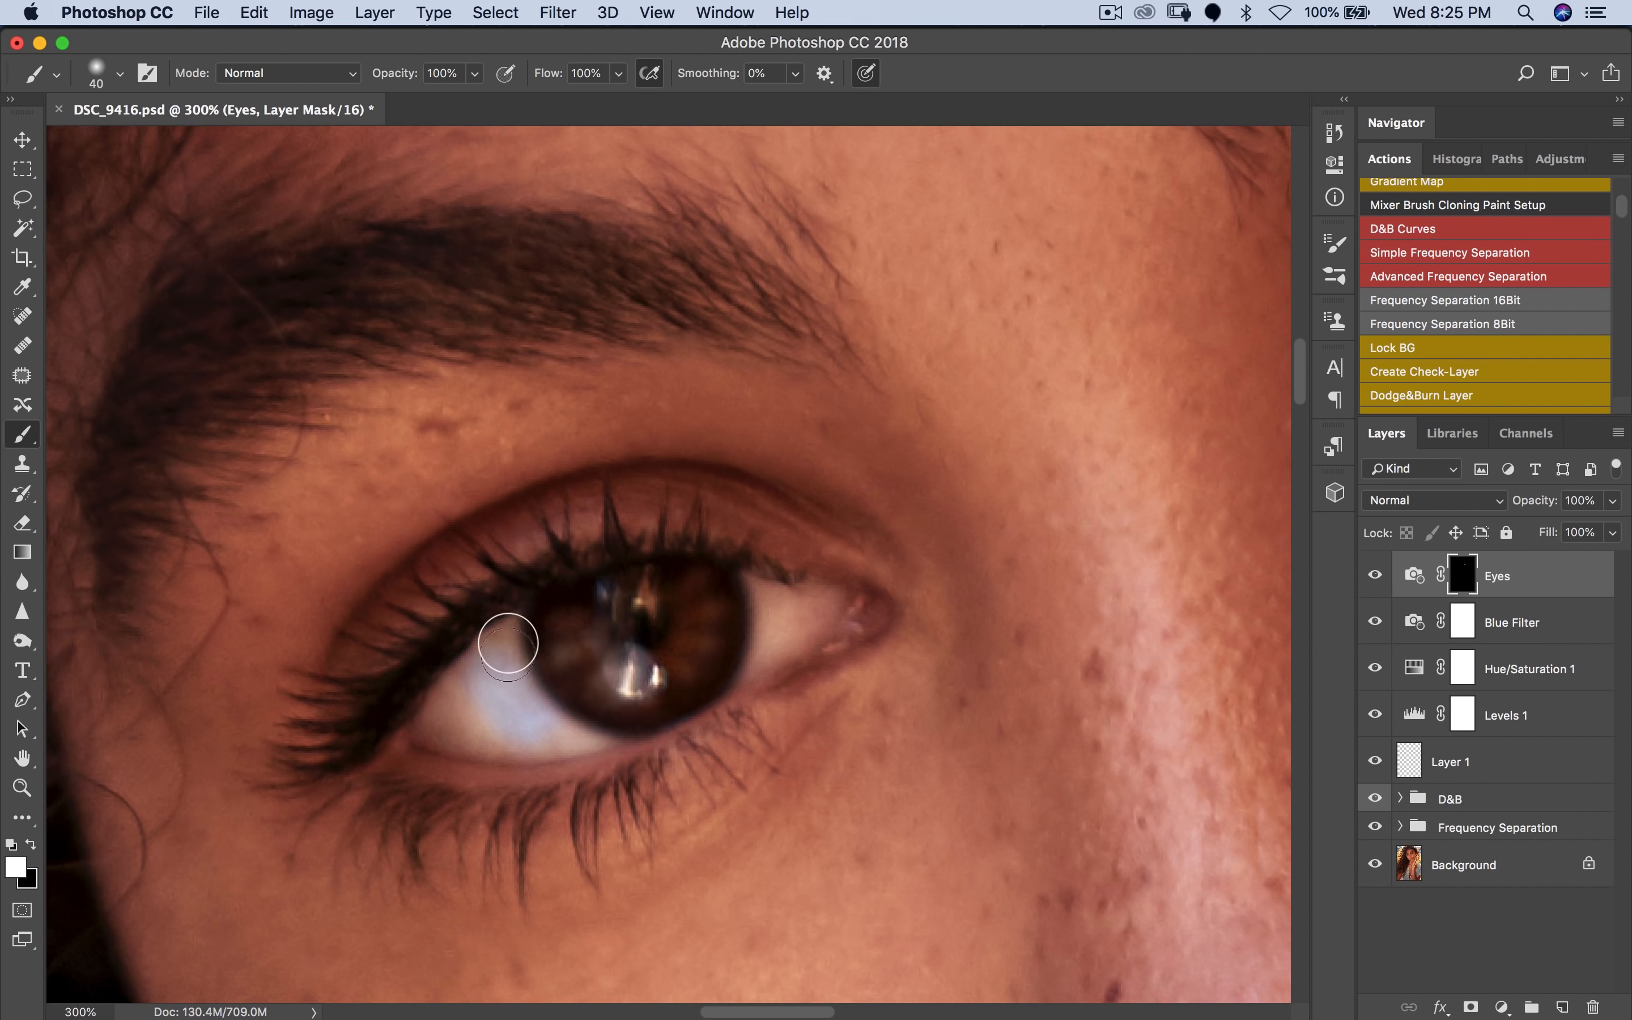
pyautogui.moveTo(437, 724)
pyautogui.mouseDown()
pyautogui.moveTo(500, 649)
pyautogui.moveTo(480, 704)
pyautogui.moveTo(560, 723)
pyautogui.mouseUp()
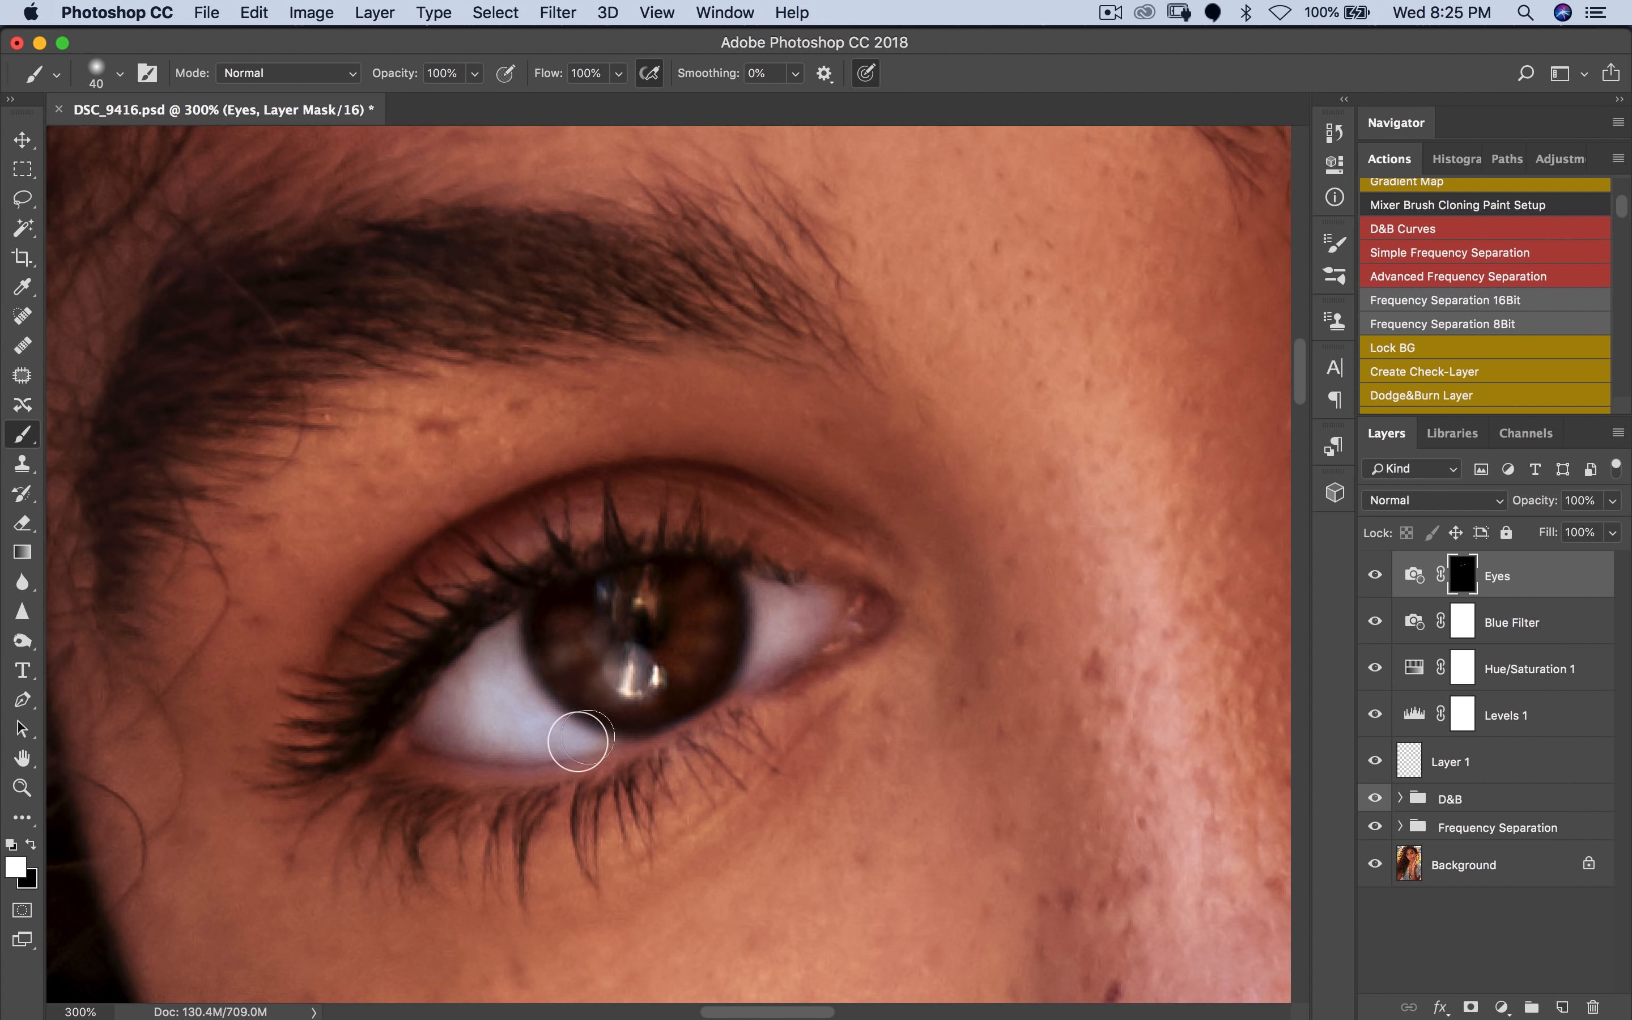
# Step: Examine how the cooled eye whites look in the whole portrait
pyautogui.press('z')
pyautogui.keyDown('alt'); pyautogui.click(782, 659); pyautogui.keyUp('alt')
pyautogui.keyDown('alt'); pyautogui.click(796, 661); pyautogui.keyUp('alt')
pyautogui.keyDown('alt'); pyautogui.click(798, 665); pyautogui.keyUp('alt')
pyautogui.keyDown('alt'); pyautogui.click(799, 675); pyautogui.keyUp('alt')
pyautogui.keyDown('alt'); pyautogui.click(801, 687); pyautogui.keyUp('alt')
pyautogui.keyDown('alt'); pyautogui.click(748, 762); pyautogui.keyUp('alt')
pyautogui.keyDown('alt'); pyautogui.click(714, 757); pyautogui.keyUp('alt')
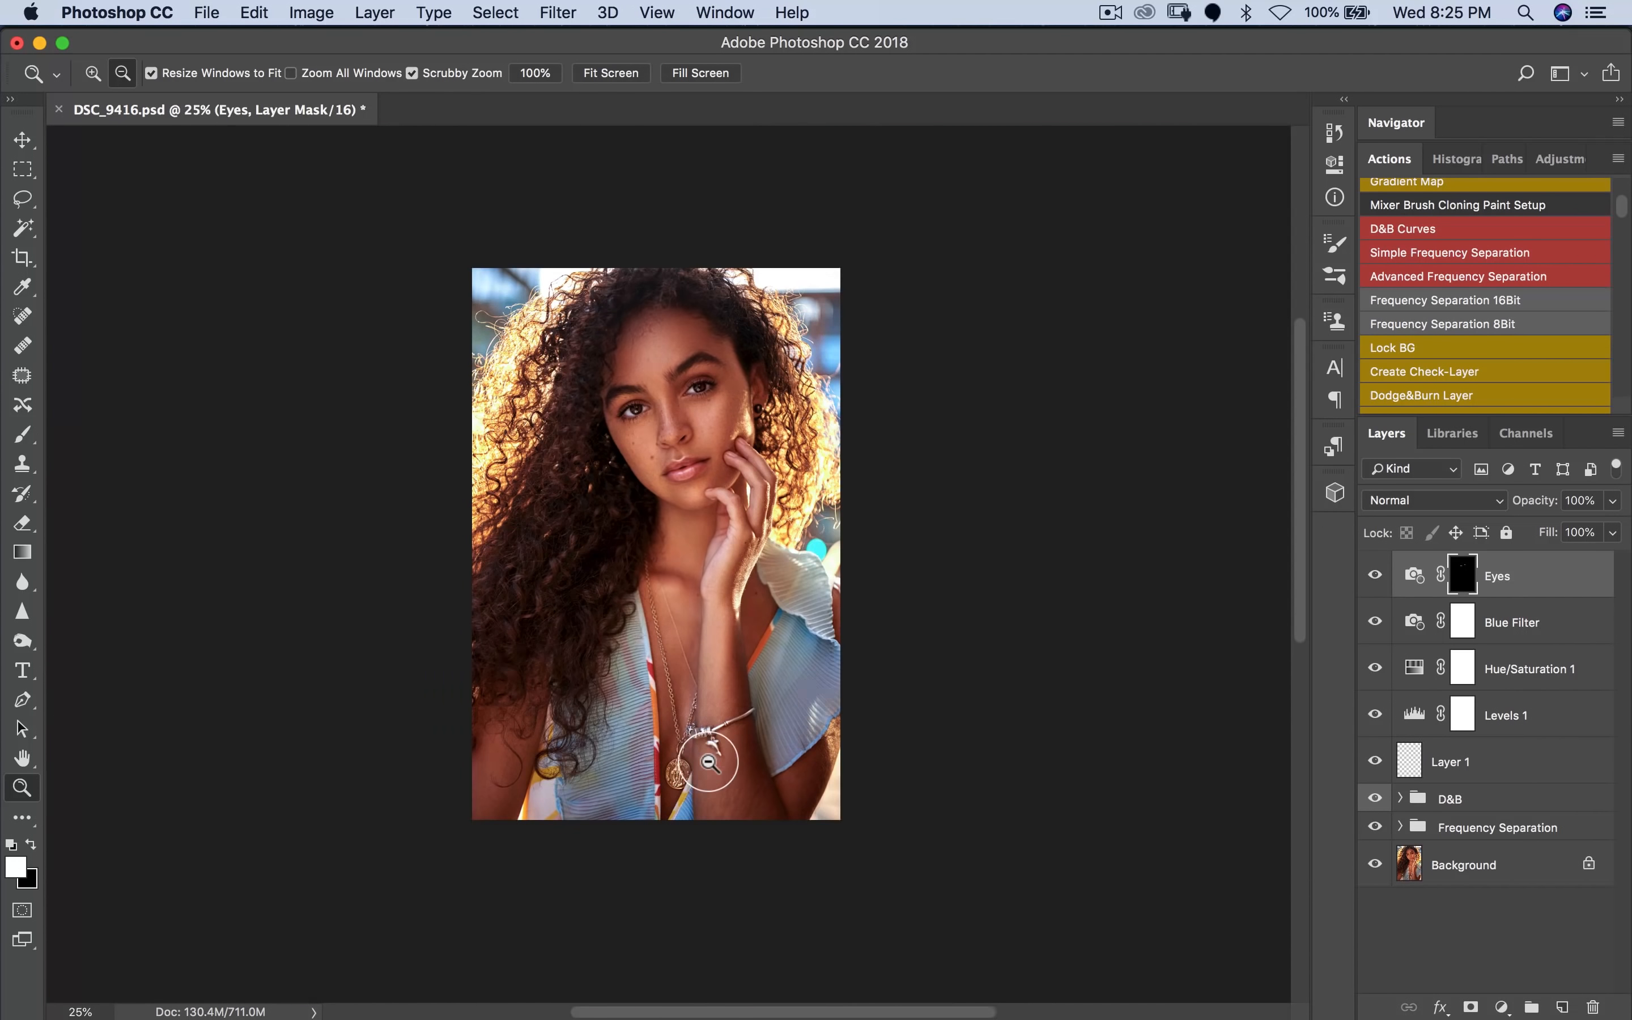
pyautogui.click(698, 698)
pyautogui.keyDown('alt'); pyautogui.click(727, 666); pyautogui.keyUp('alt')
pyautogui.click(726, 668)
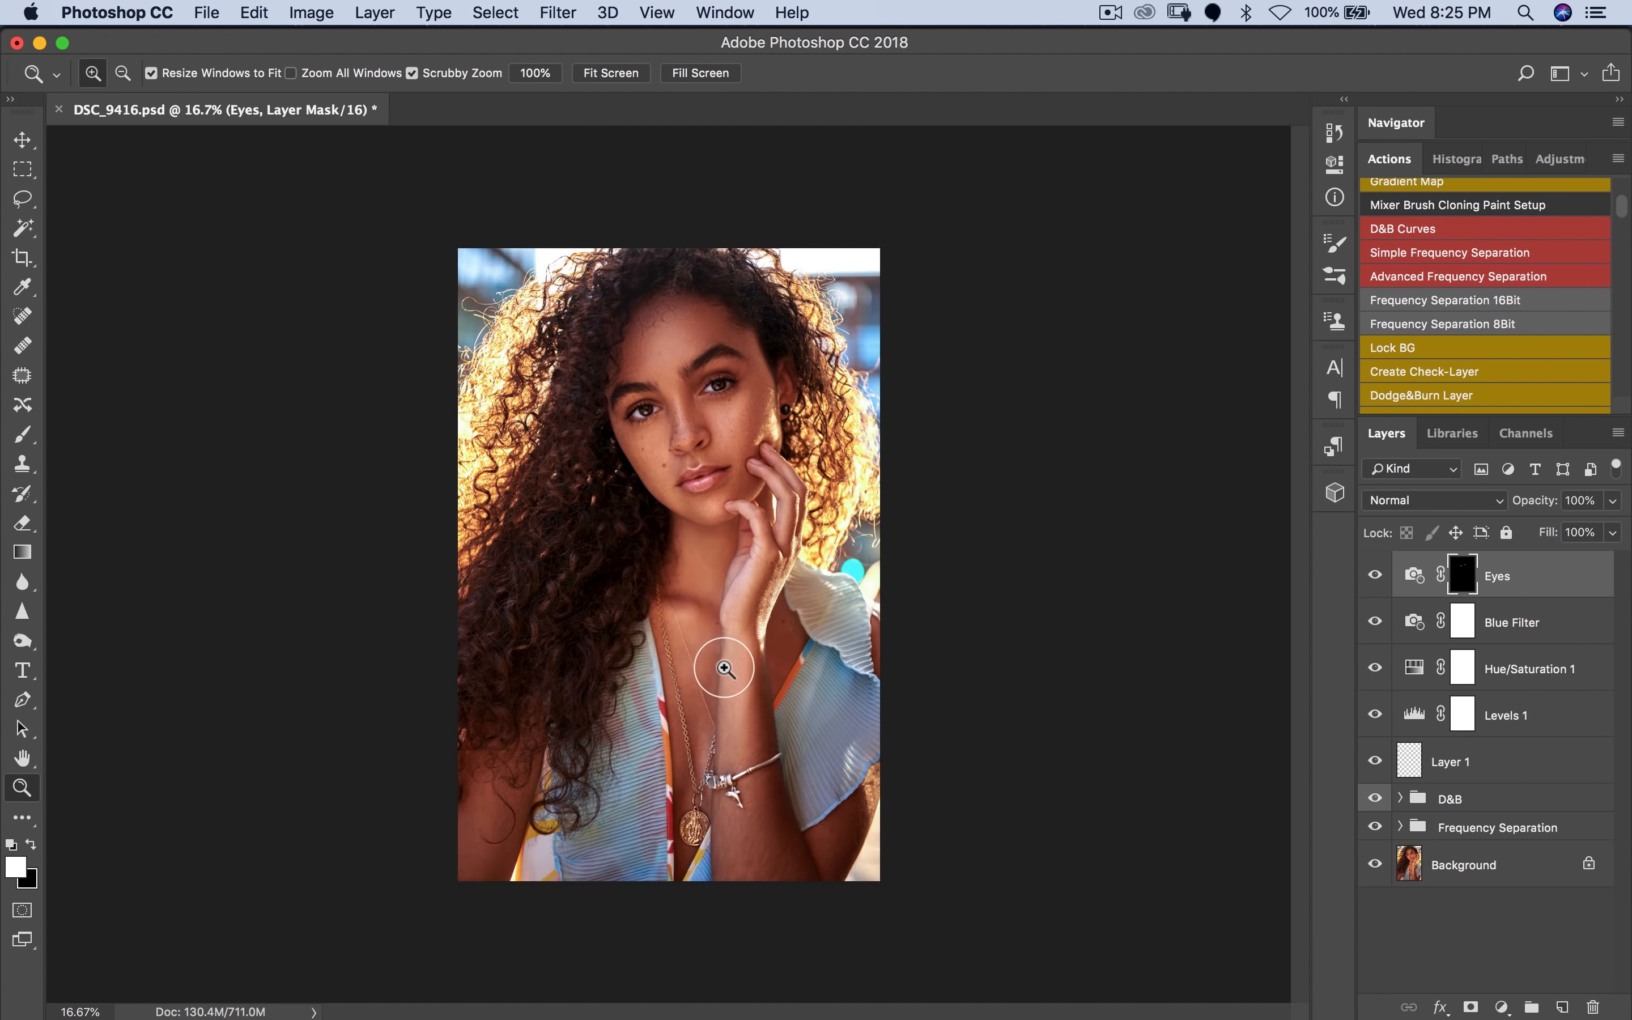
pyautogui.press('b')
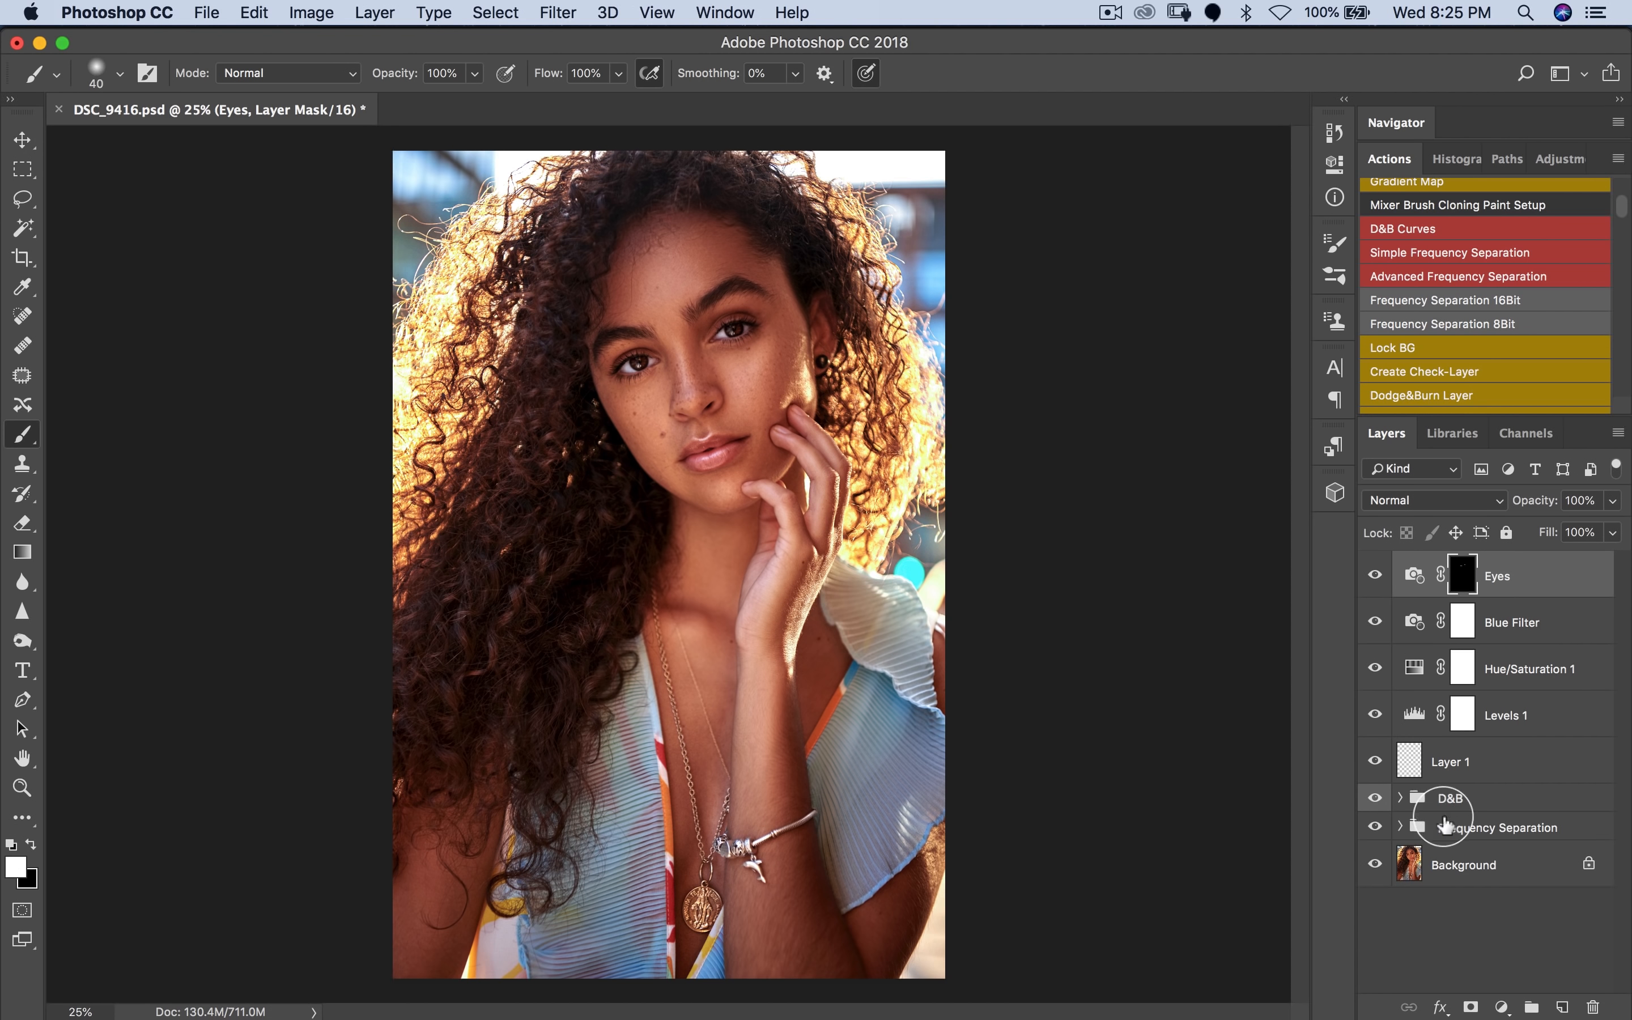
# Step: Add a Color Balance adjustment layer above Eyes and set its midtones to Cyan-Red -3 and Yellow-Blue -4
pyautogui.click(1507, 1002)
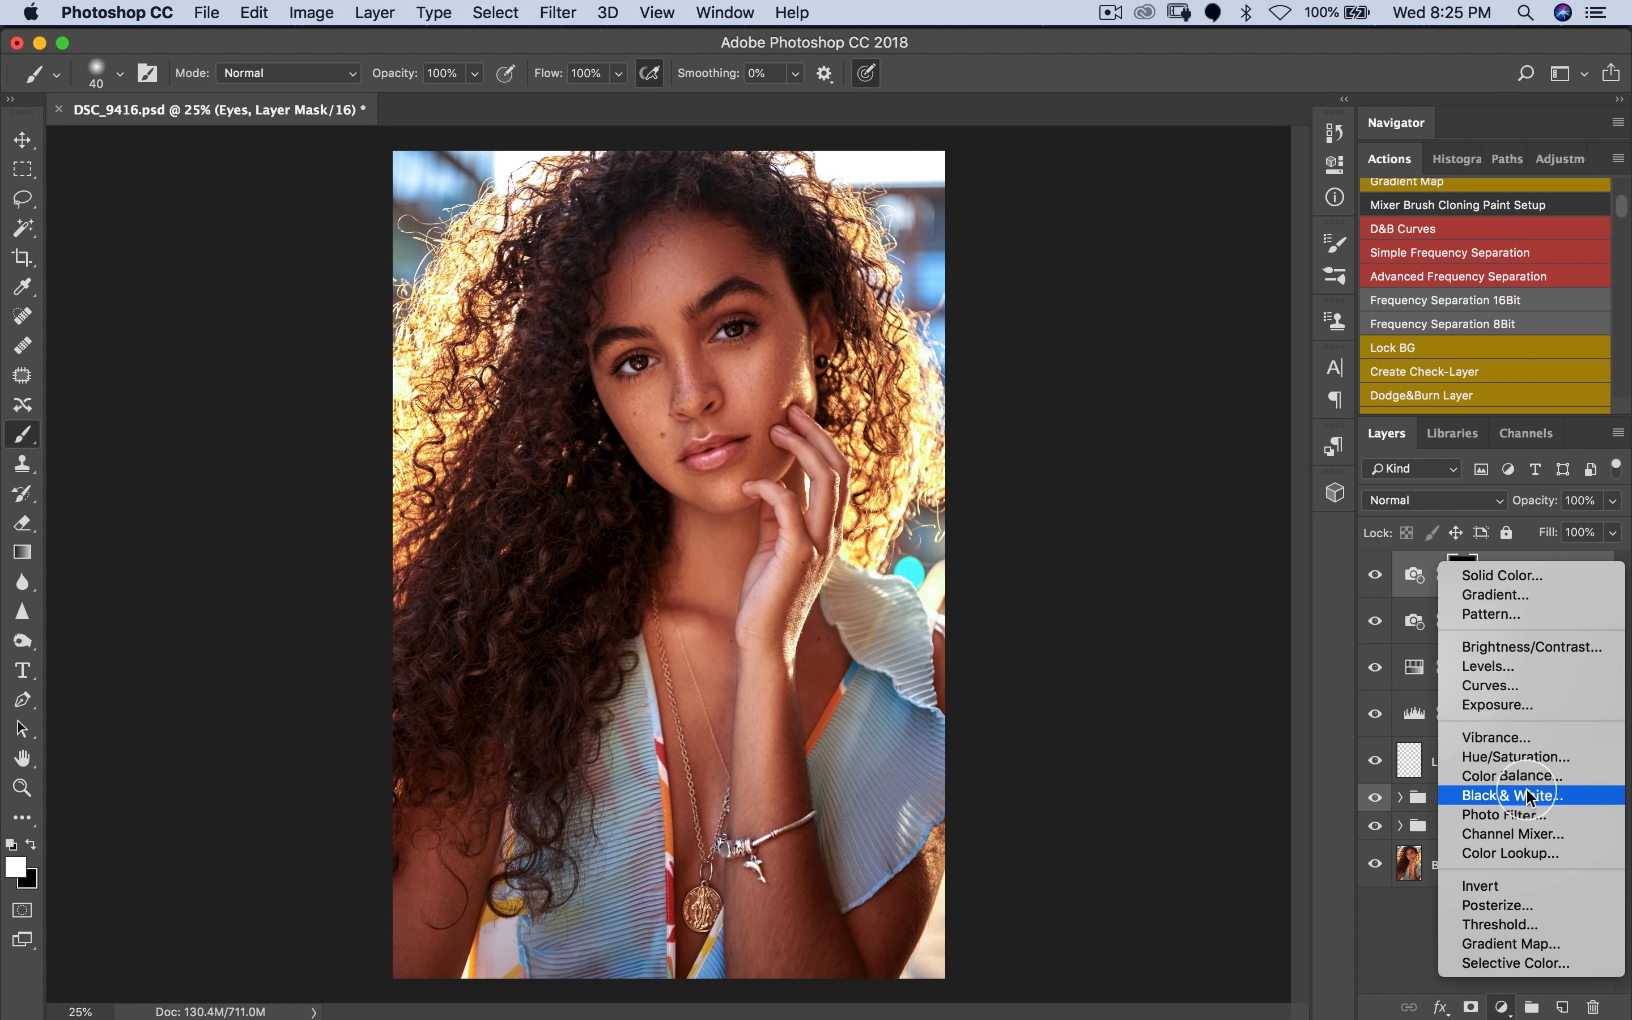
pyautogui.click(1529, 776)
pyautogui.click(1056, 198)
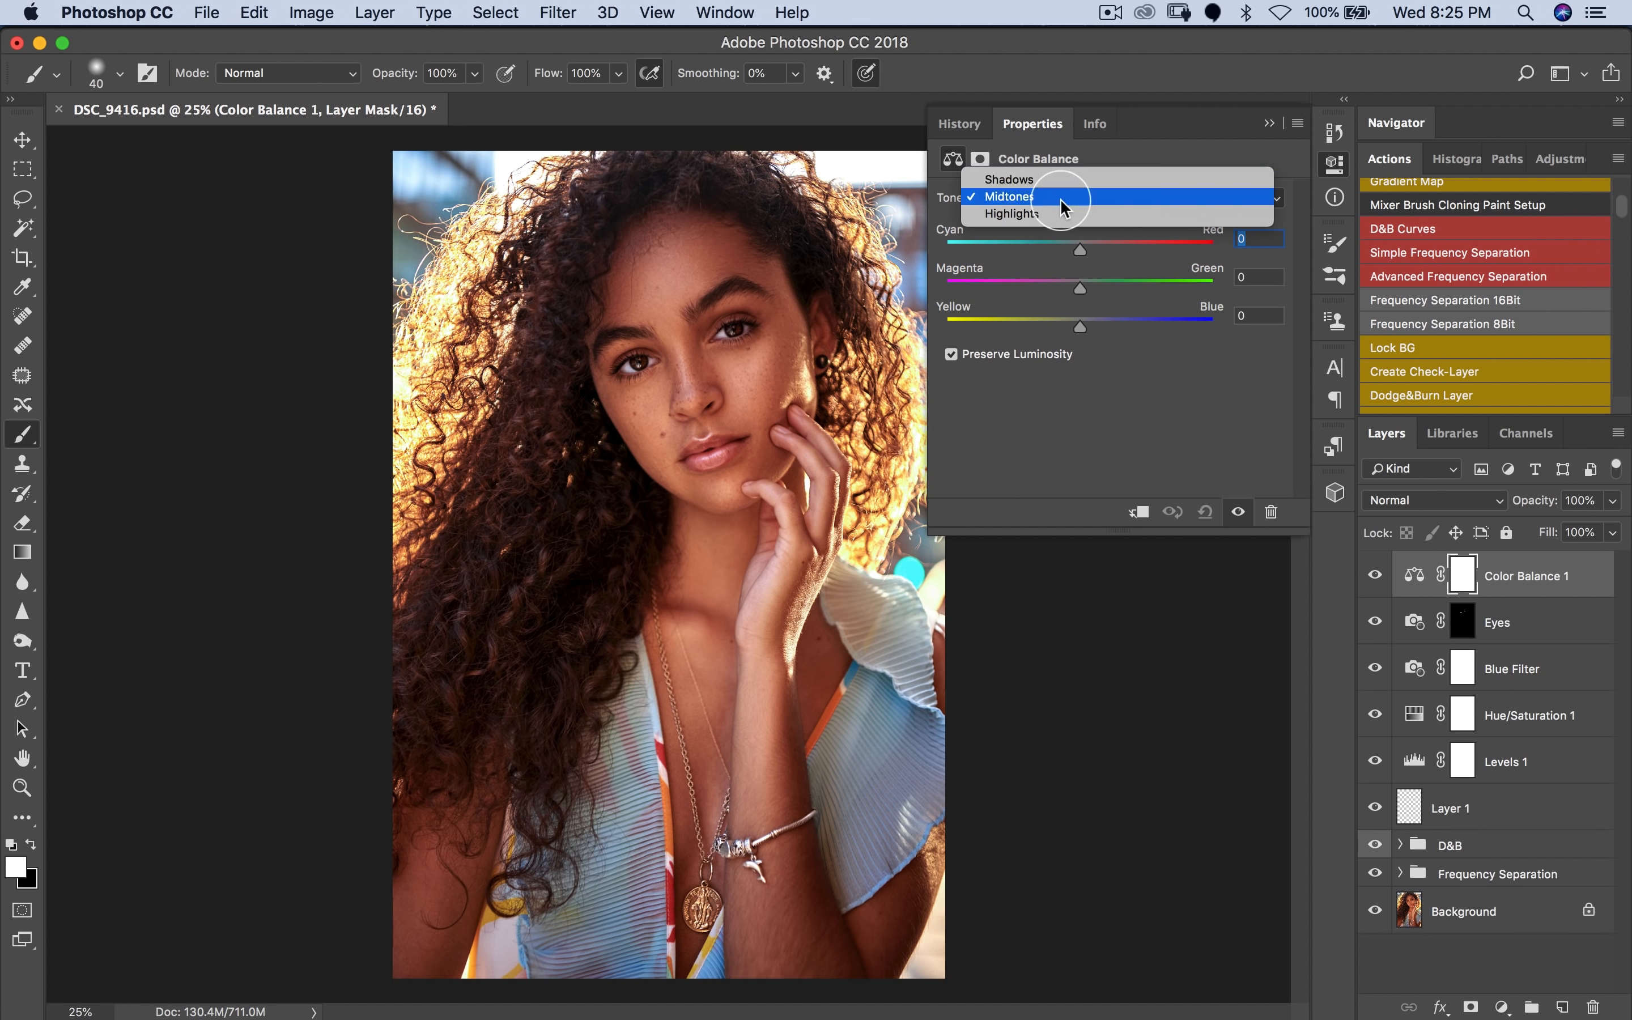
pyautogui.click(1158, 146)
pyautogui.click(1100, 197)
pyautogui.click(1103, 196)
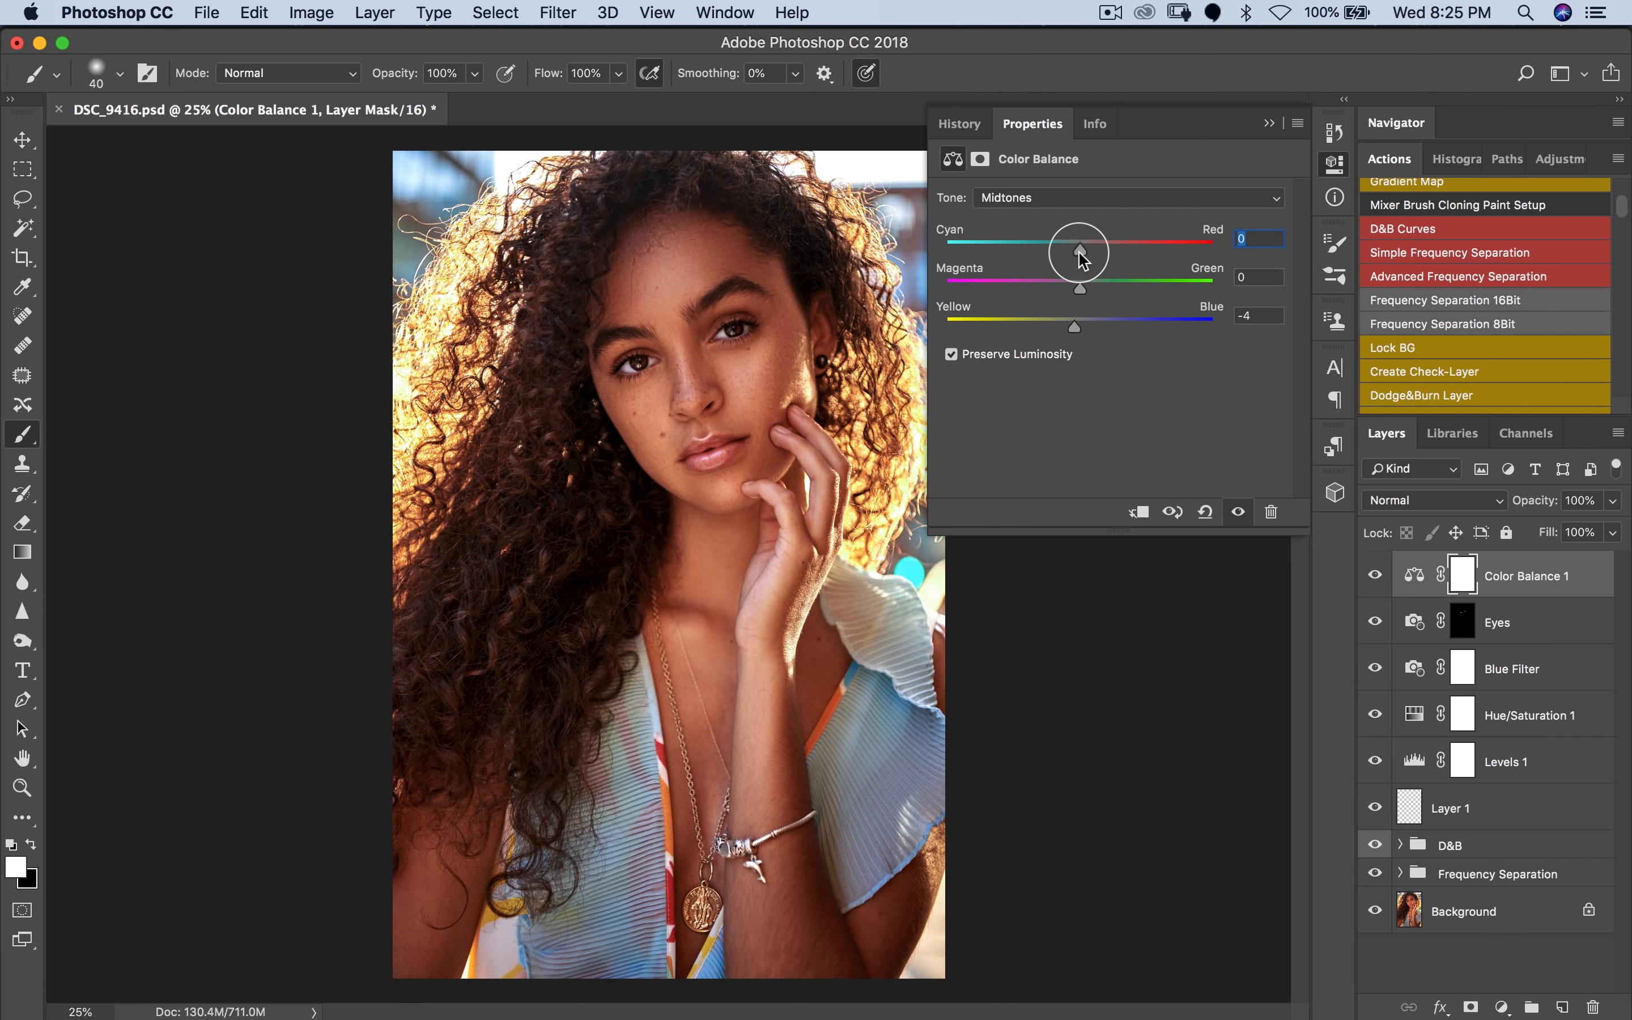
pyautogui.moveTo(1082, 251); pyautogui.dragTo(1078, 251)
# Step: Set the Color Balance shadows to Cyan-Red -3 and Yellow-Blue +4, and compare the image without the adjustment
pyautogui.click(1067, 198)
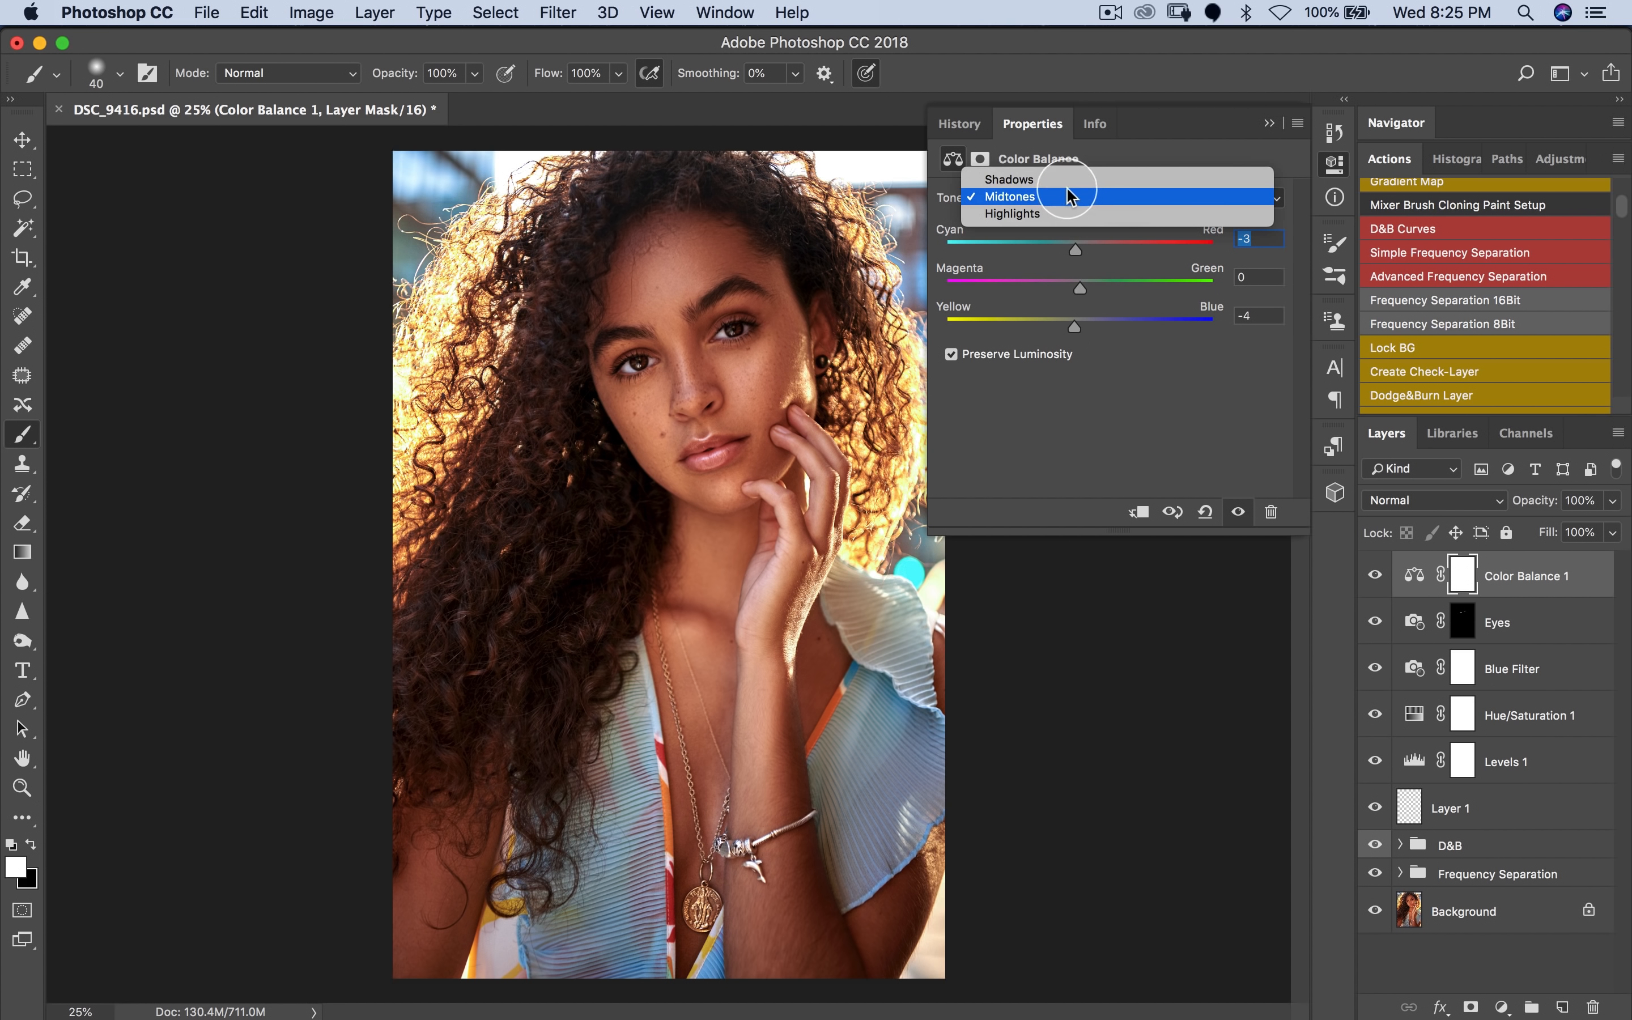
pyautogui.click(1064, 178)
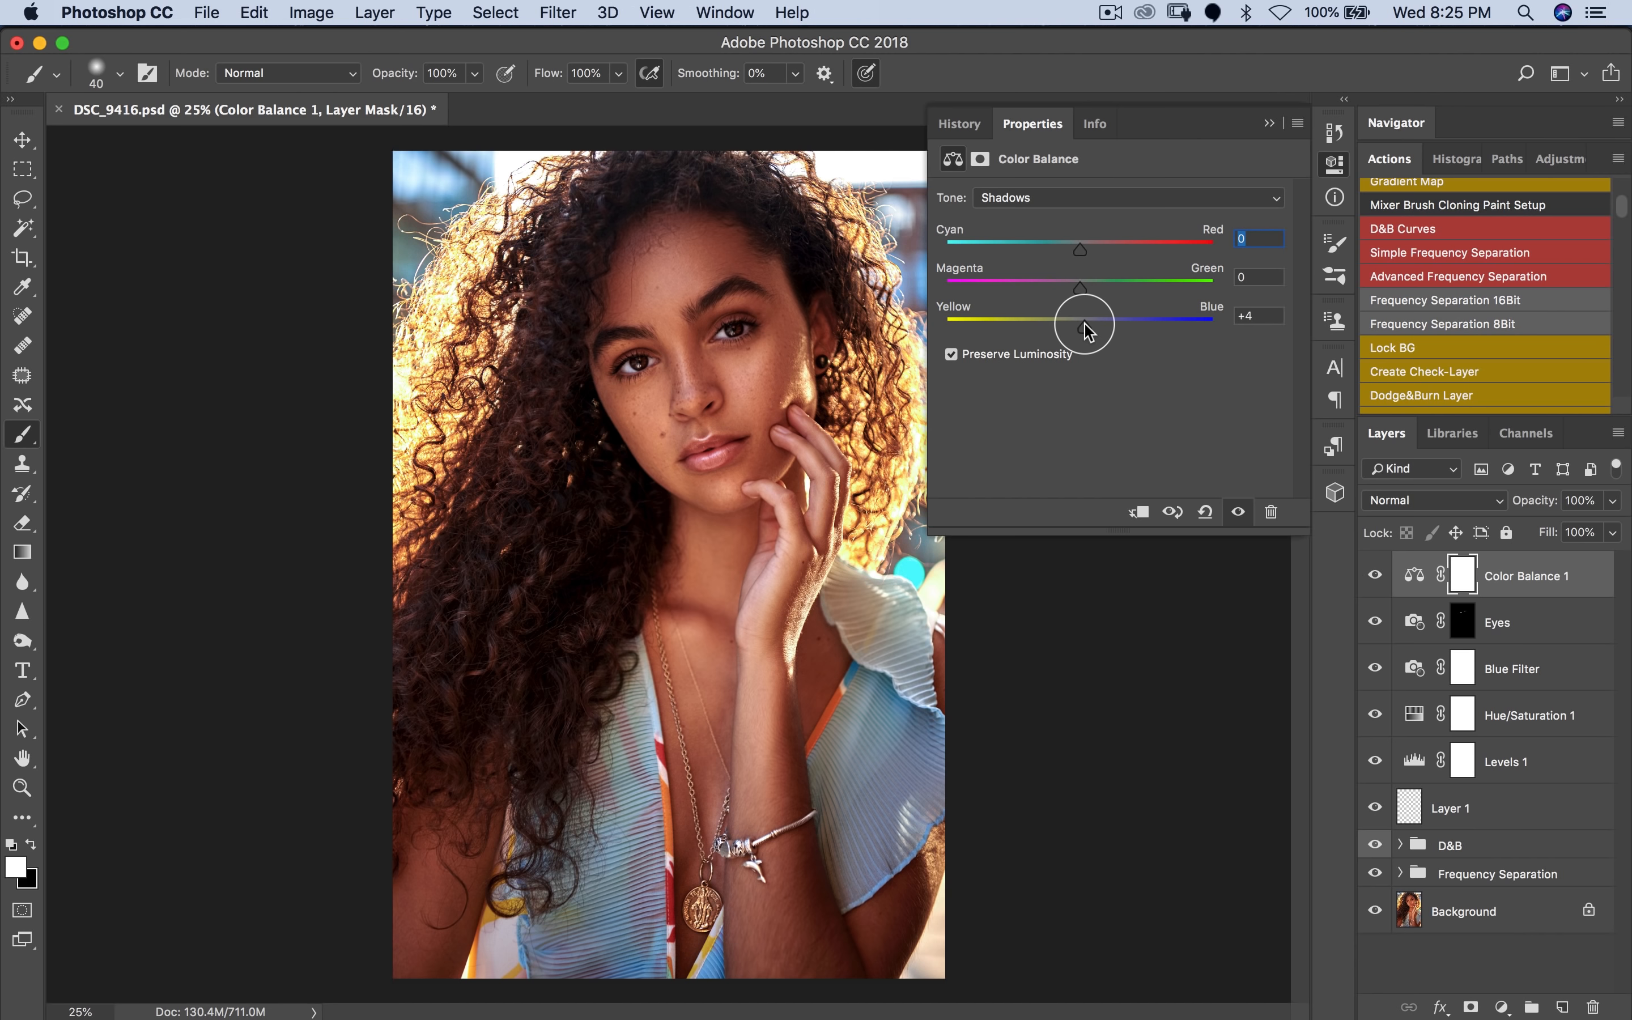
pyautogui.moveTo(1089, 254); pyautogui.dragTo(1084, 255)
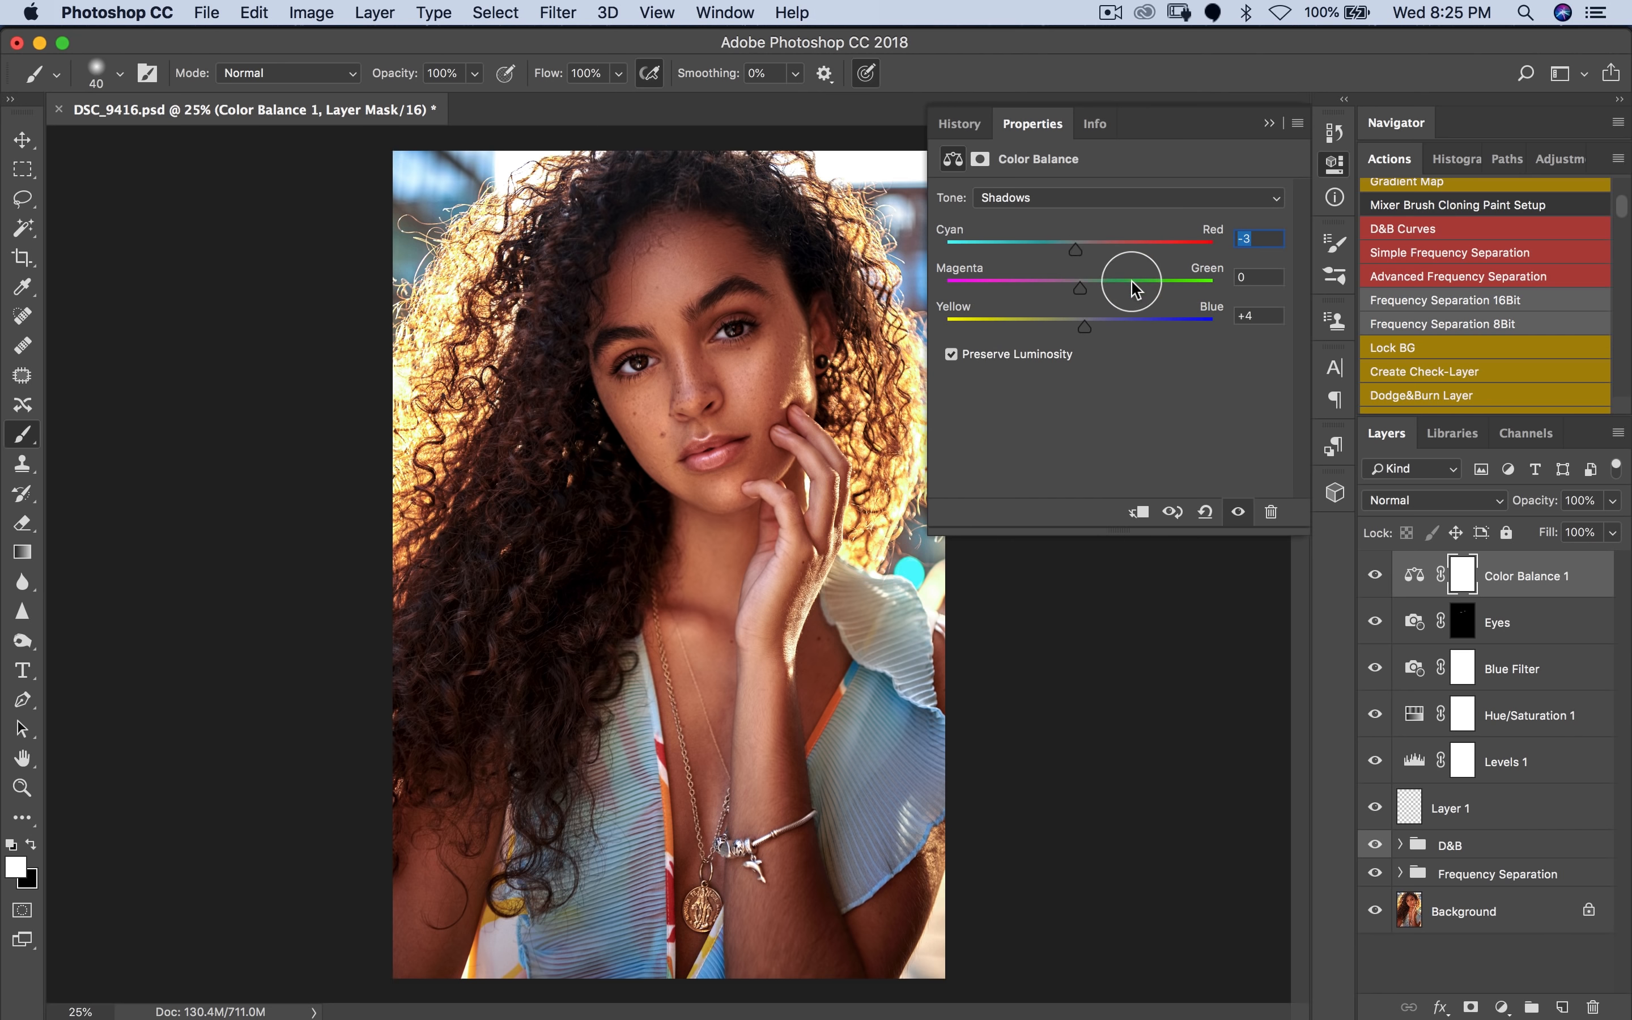
pyautogui.click(1375, 573)
pyautogui.click(1375, 574)
# Step: Set the Color Balance highlights to Cyan-Red -3, Magenta-Green -5 and Yellow-Blue -17, and compare the image without the adjustment
pyautogui.click(1005, 198)
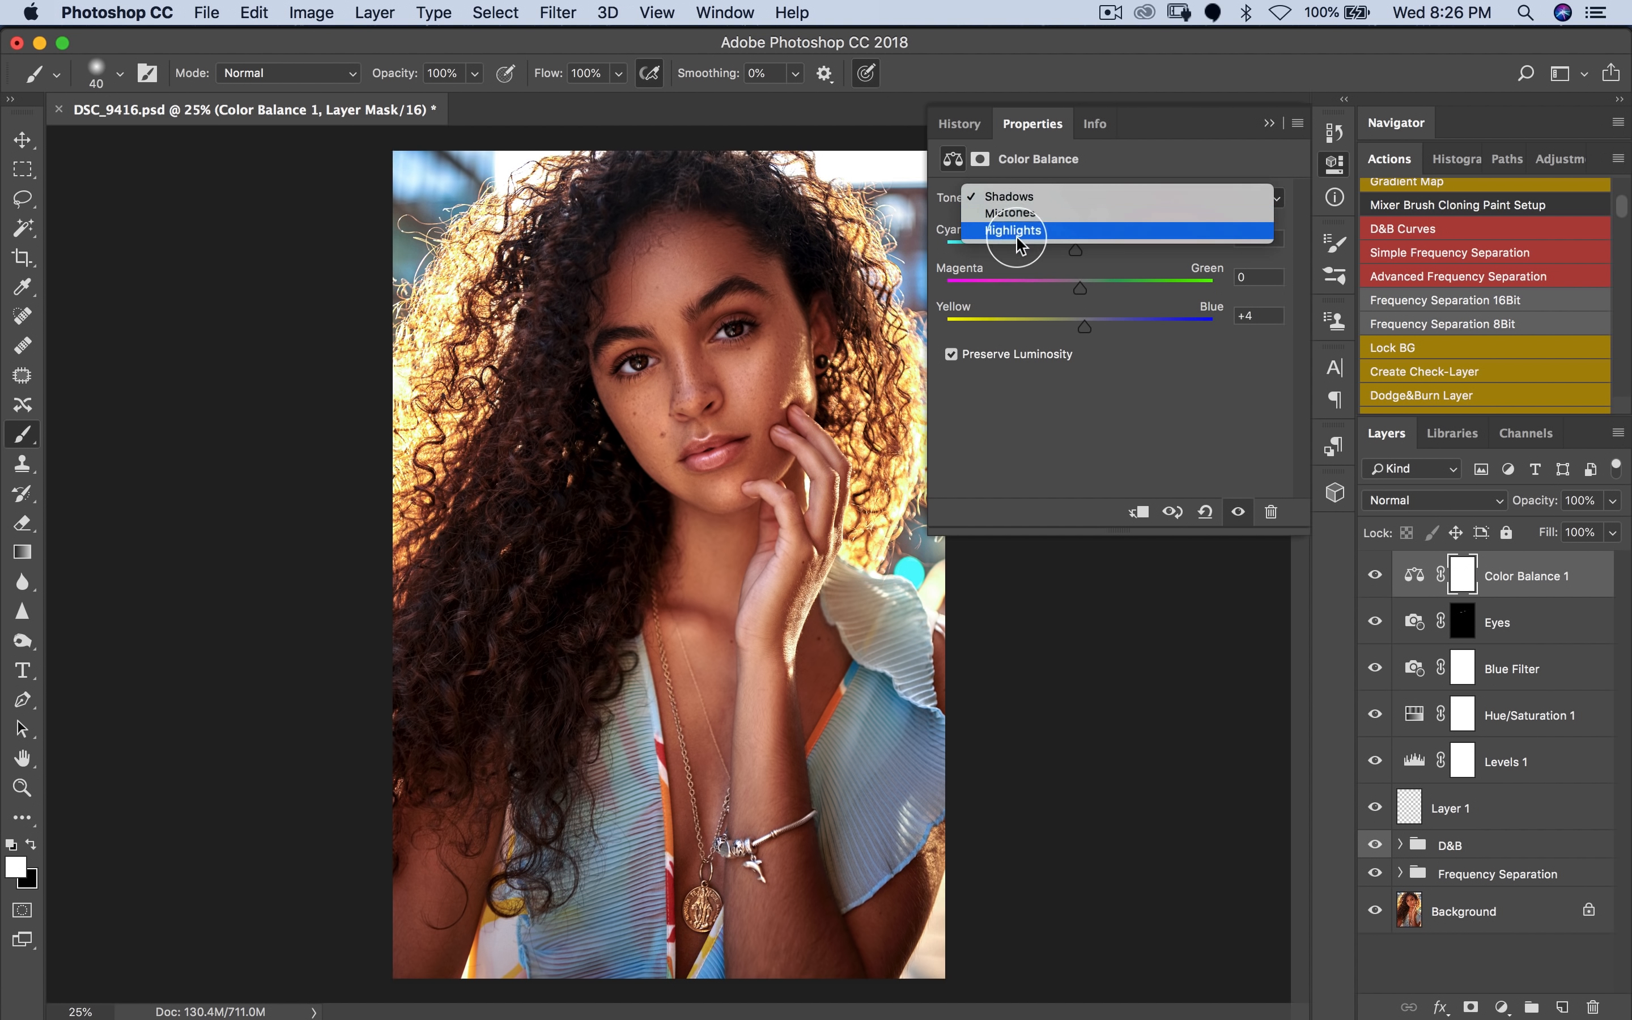
pyautogui.click(1019, 231)
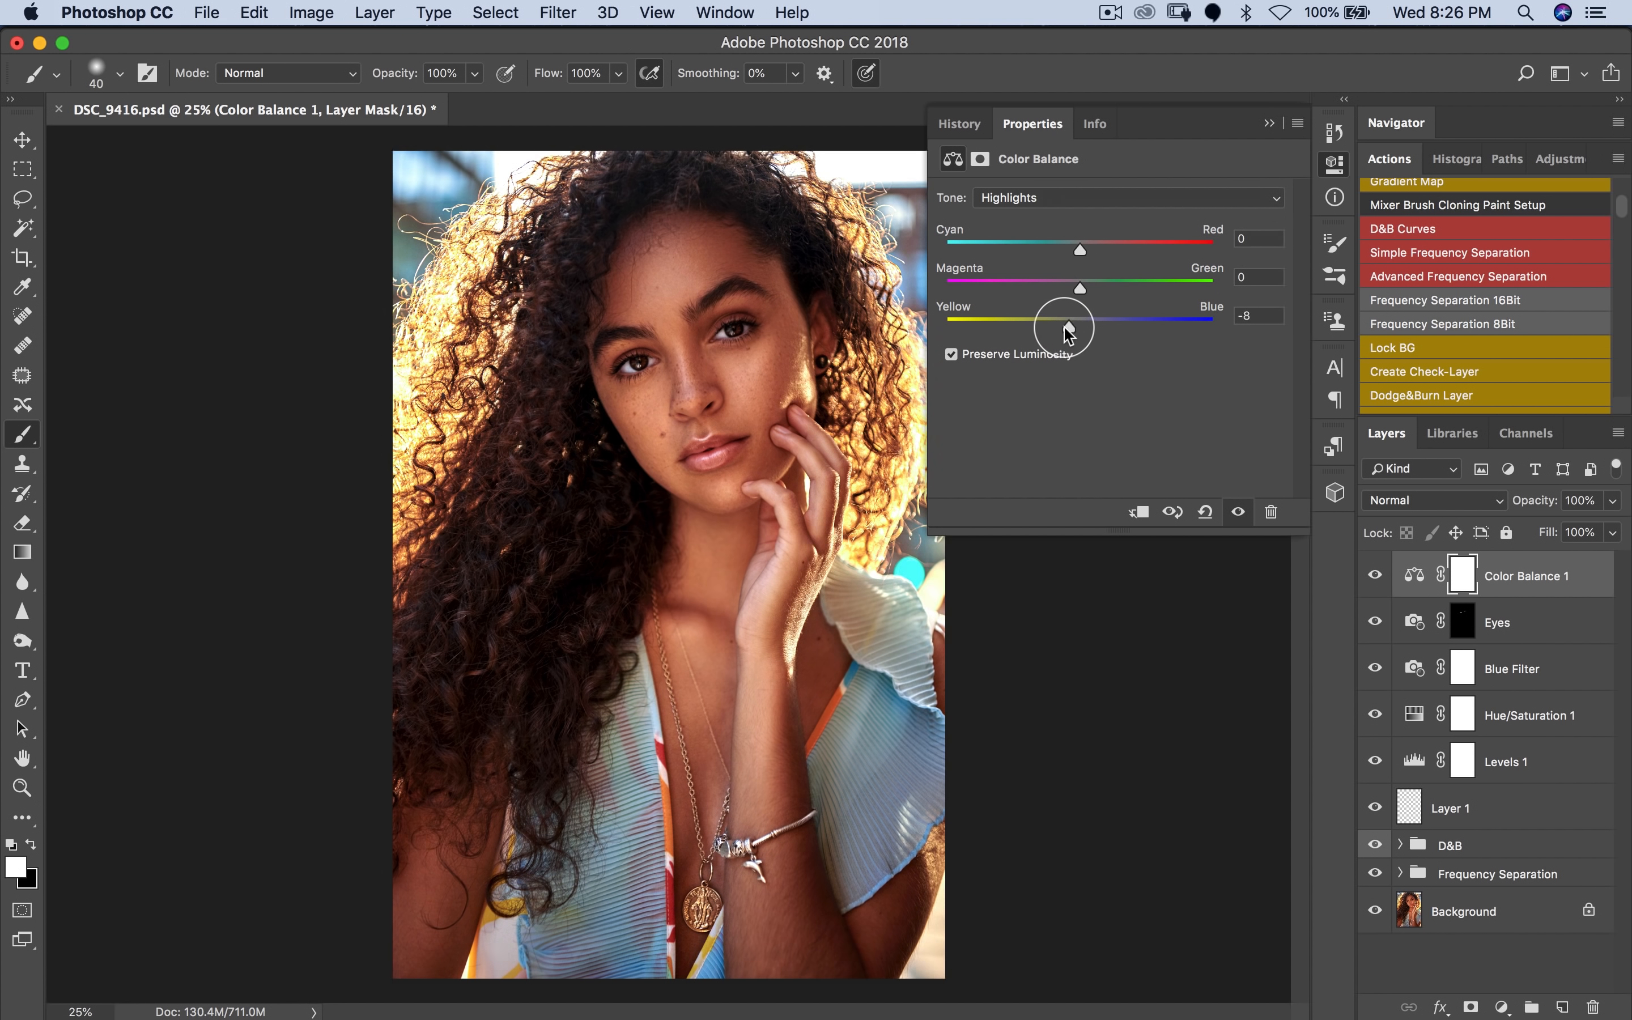
pyautogui.moveTo(1064, 326); pyautogui.dragTo(1055, 328)
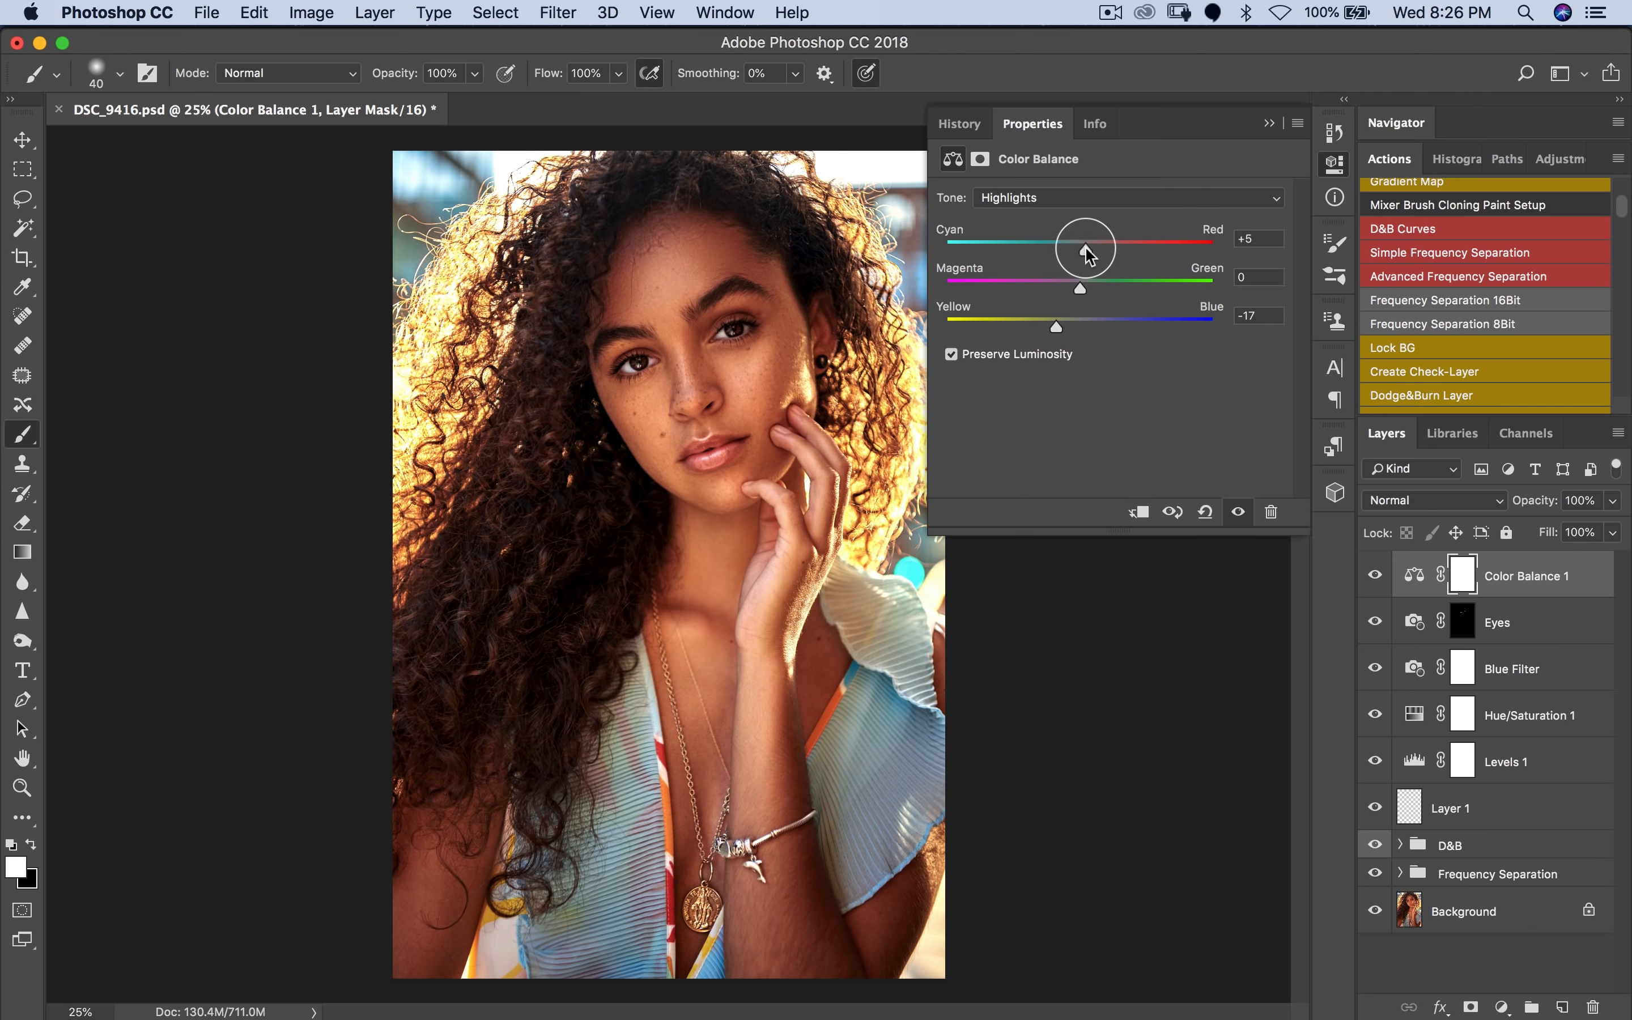
pyautogui.moveTo(1086, 250); pyautogui.dragTo(1076, 251)
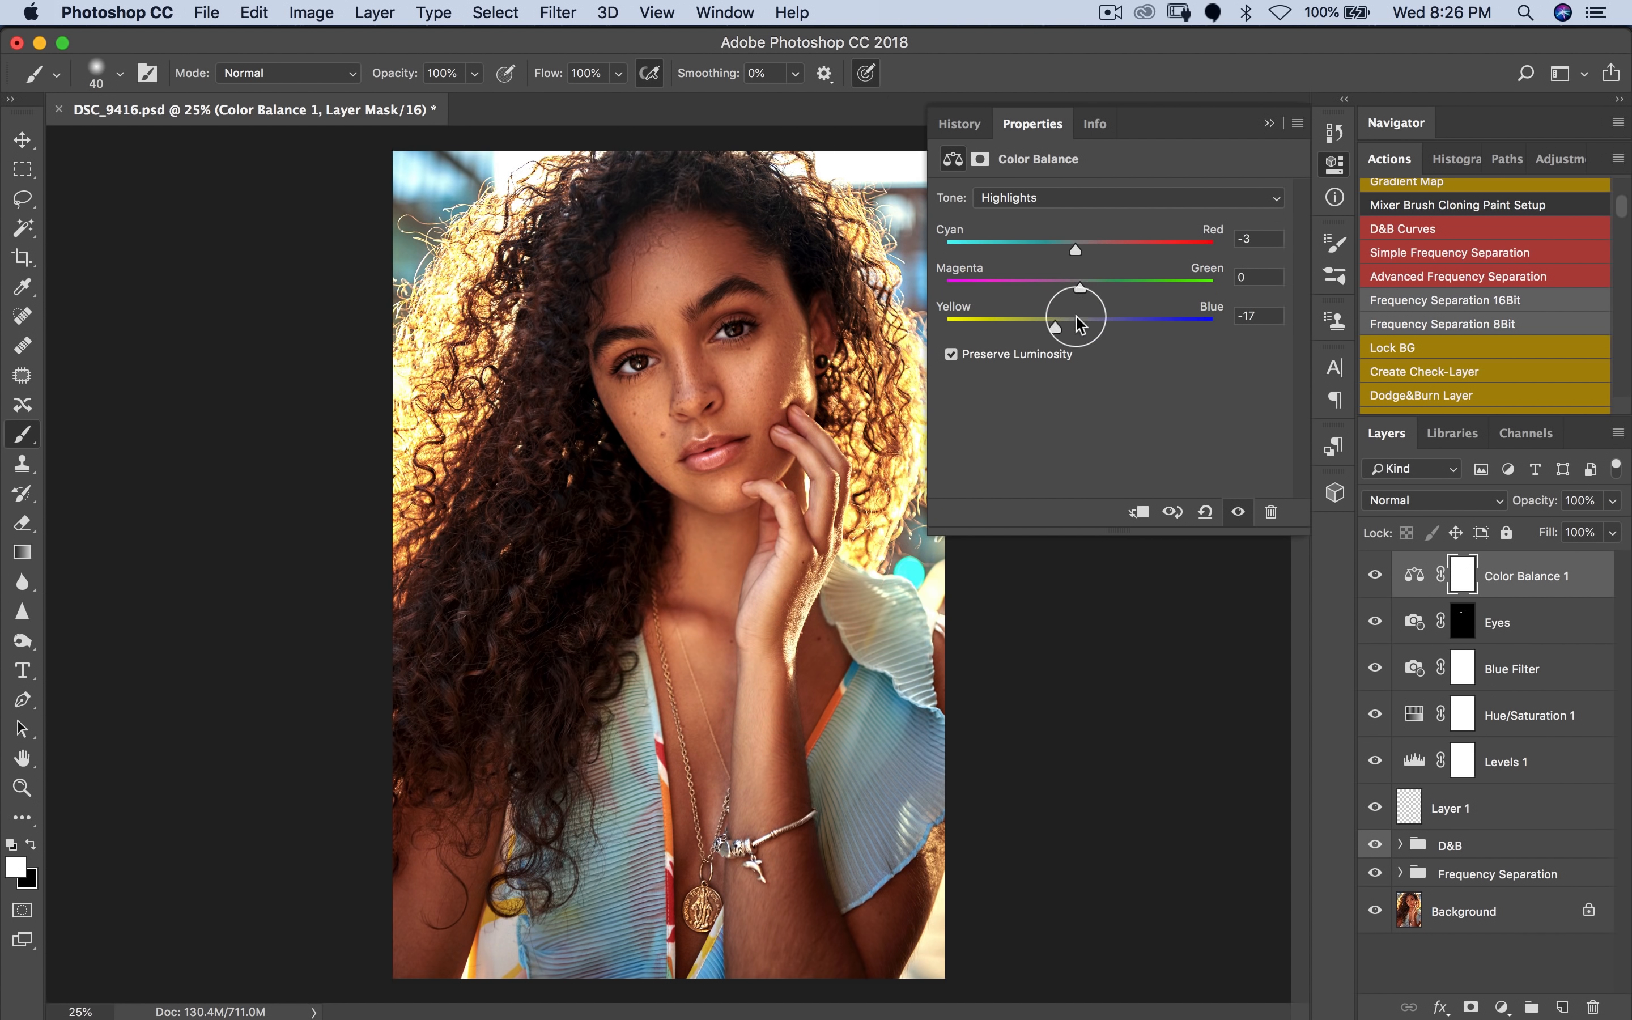
pyautogui.click(1373, 577)
pyautogui.click(1373, 577)
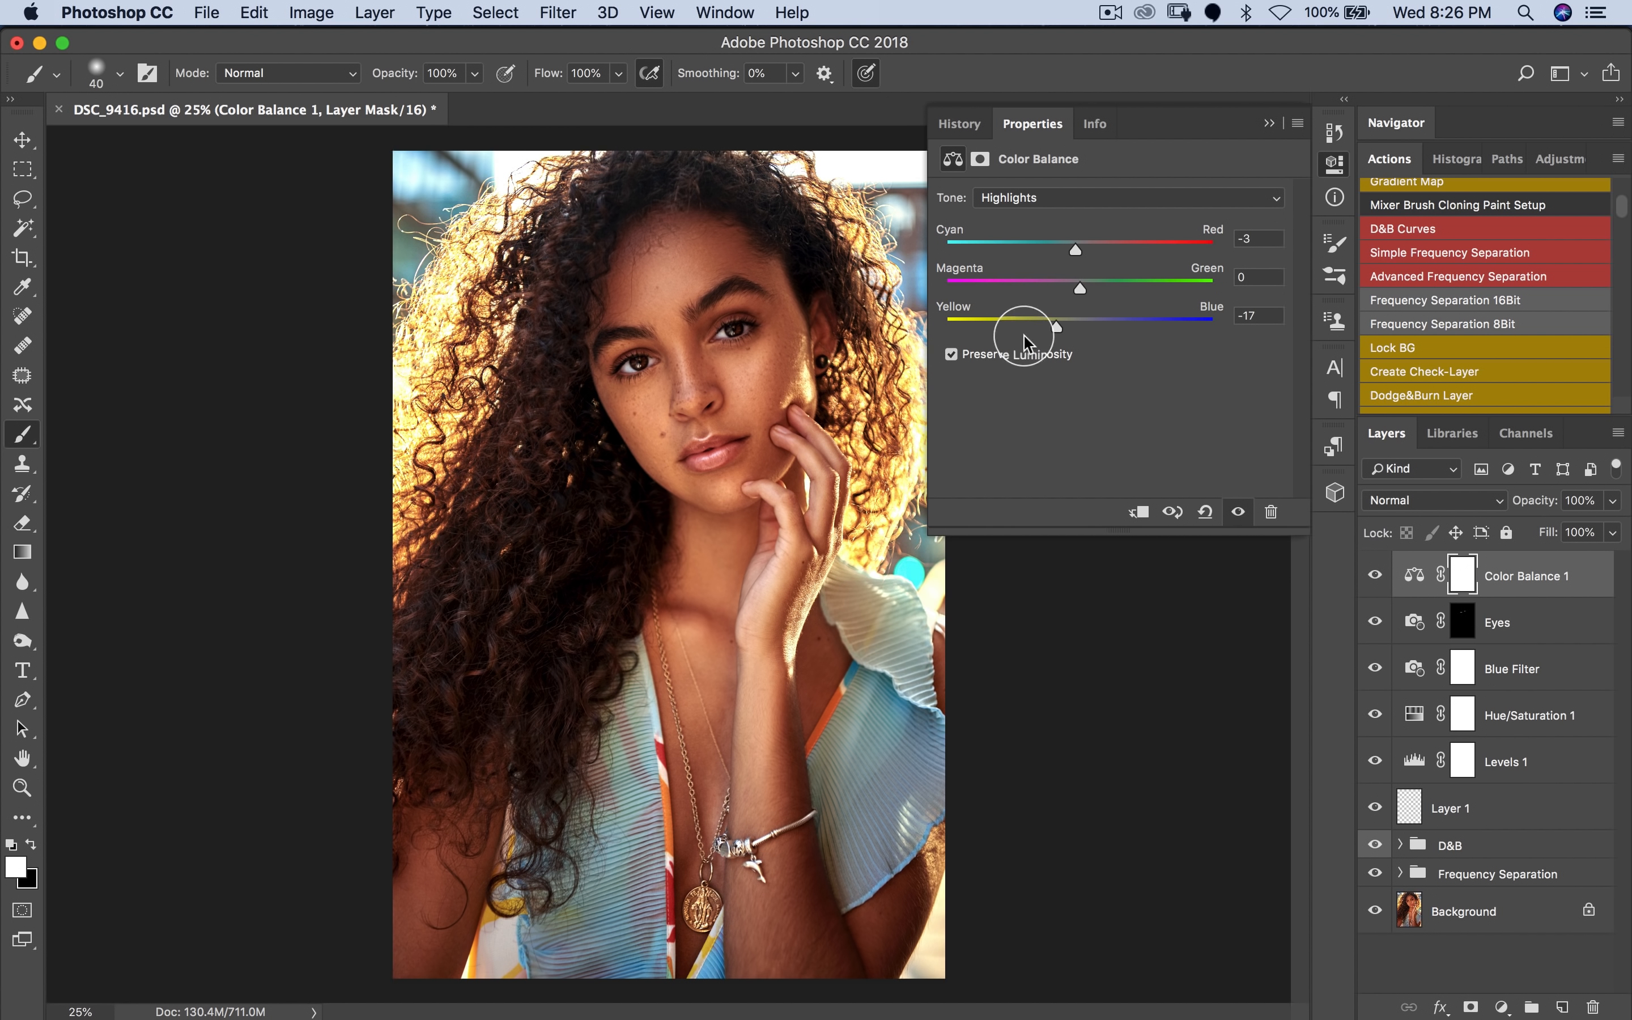
pyautogui.click(1375, 575)
pyautogui.click(1375, 575)
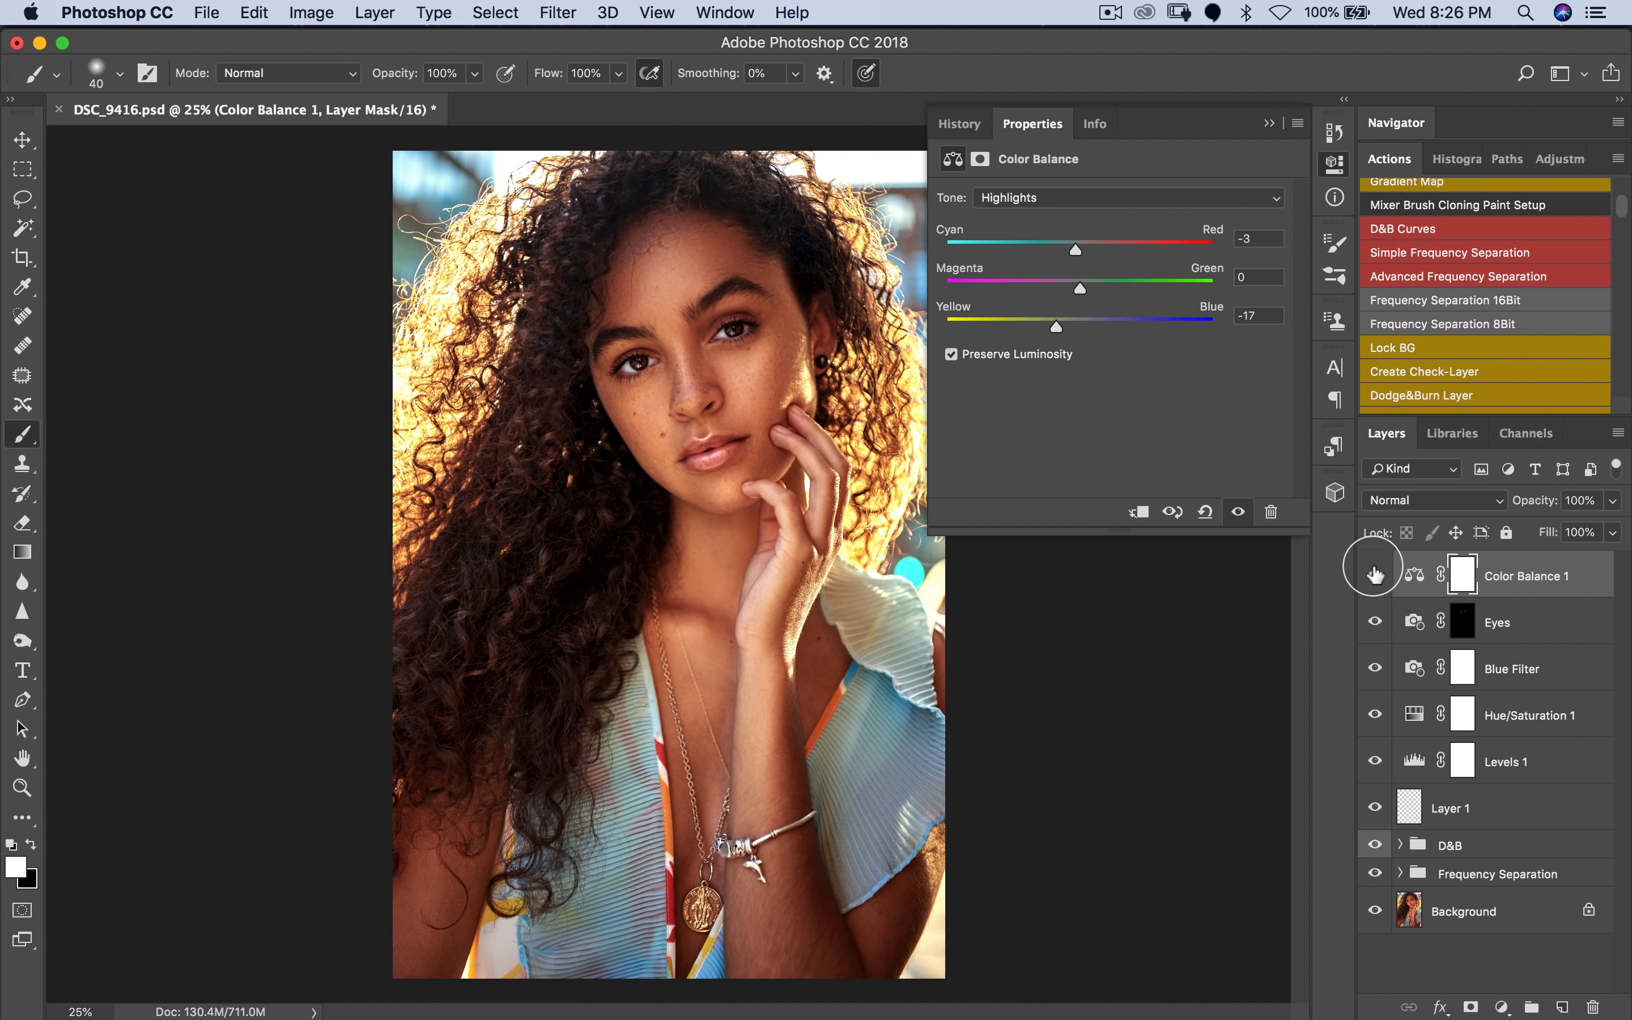
pyautogui.moveTo(1077, 288); pyautogui.dragTo(1073, 289)
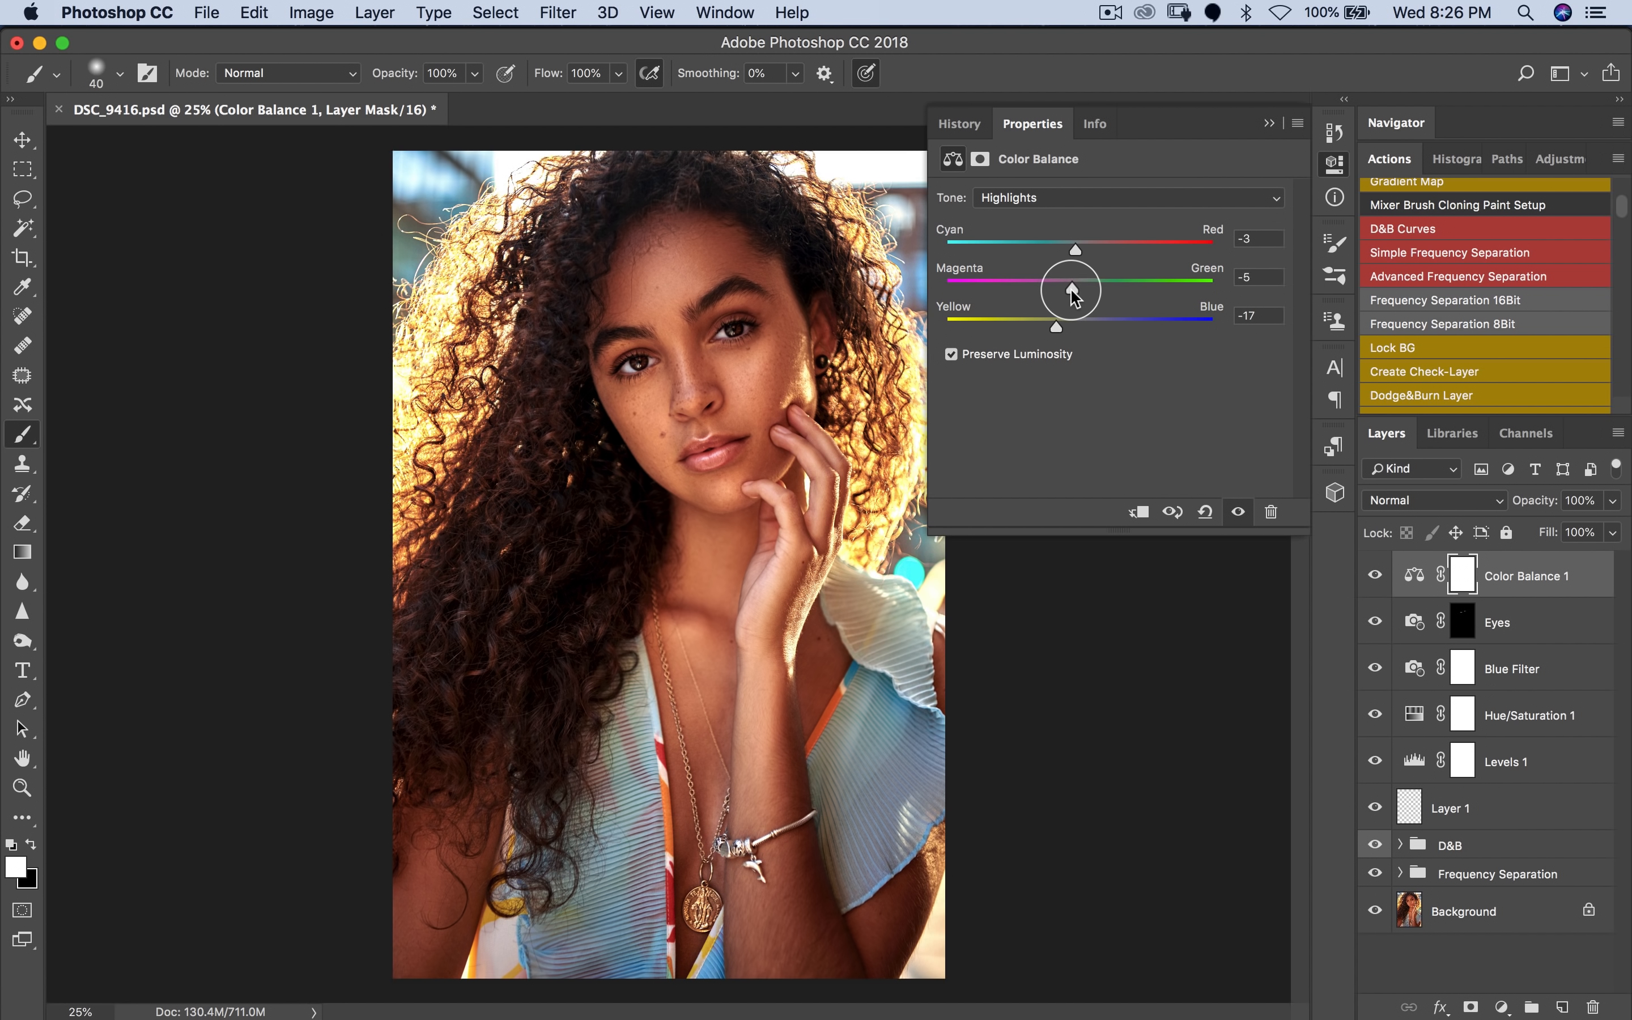
pyautogui.click(1374, 577)
pyautogui.click(1373, 577)
pyautogui.click(1373, 577)
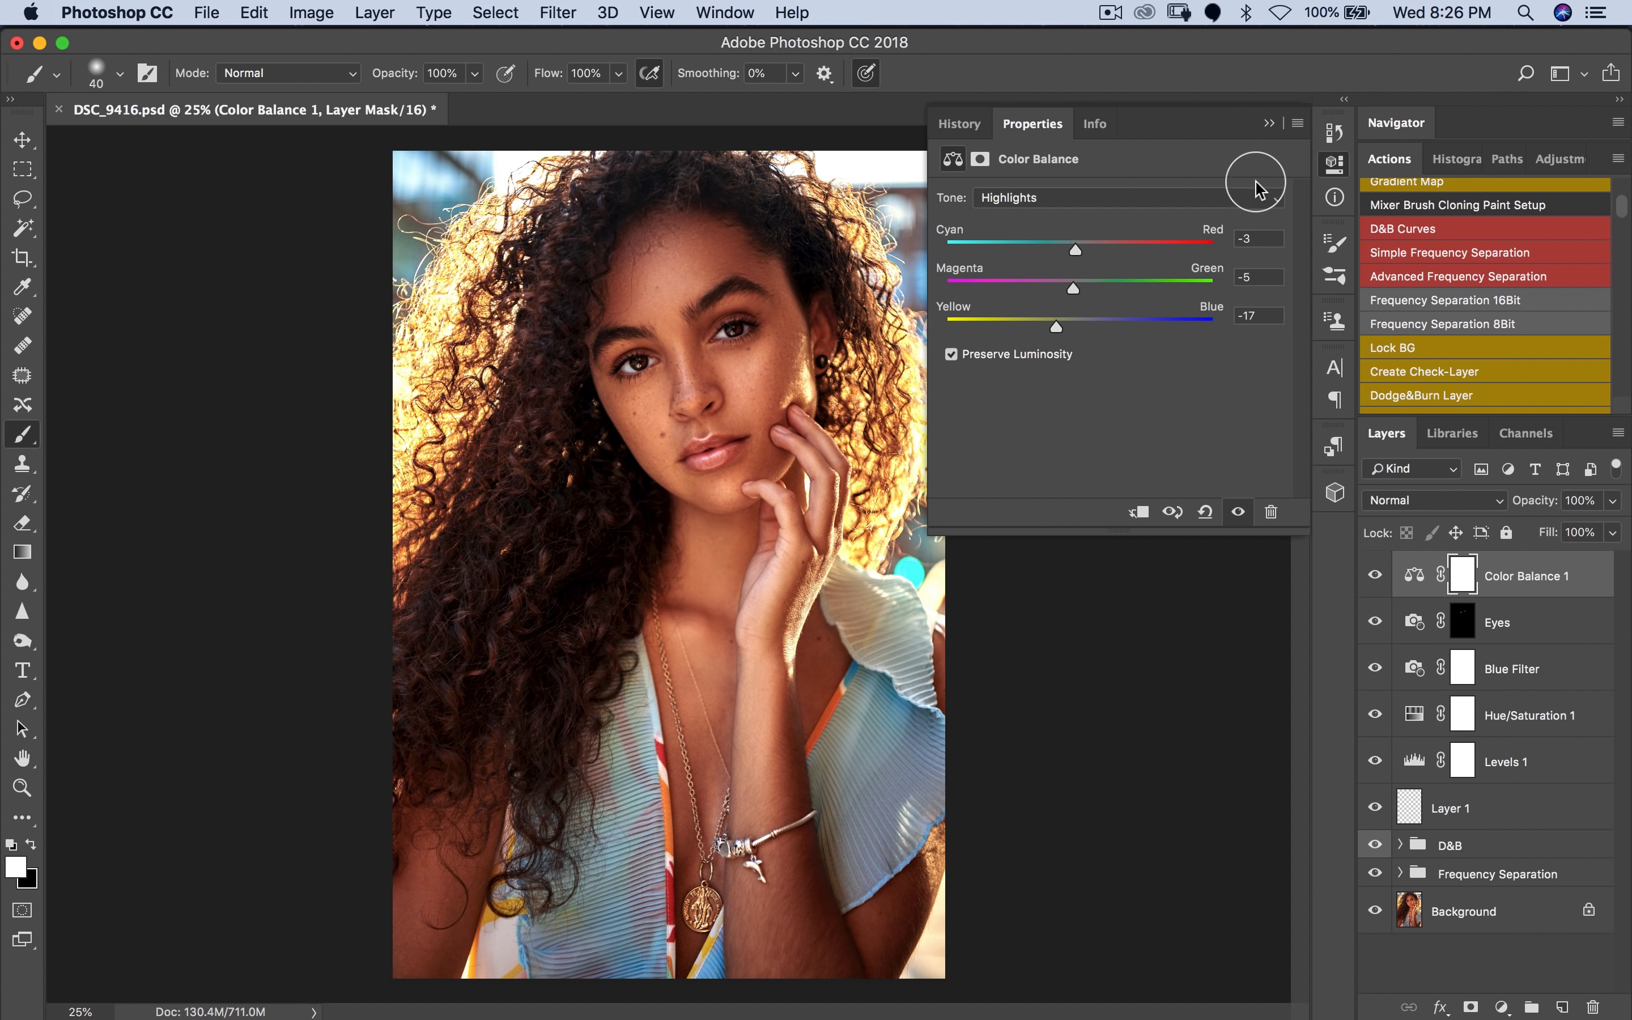
pyautogui.click(1269, 124)
# Step: Try a vignette on a new Soft Light layer with a reversed radial gradient drawn from the face past the lower edge, and delete the layer
pyautogui.press('z')
pyautogui.keyDown('alt'); pyautogui.click(830, 562); pyautogui.keyUp('alt')
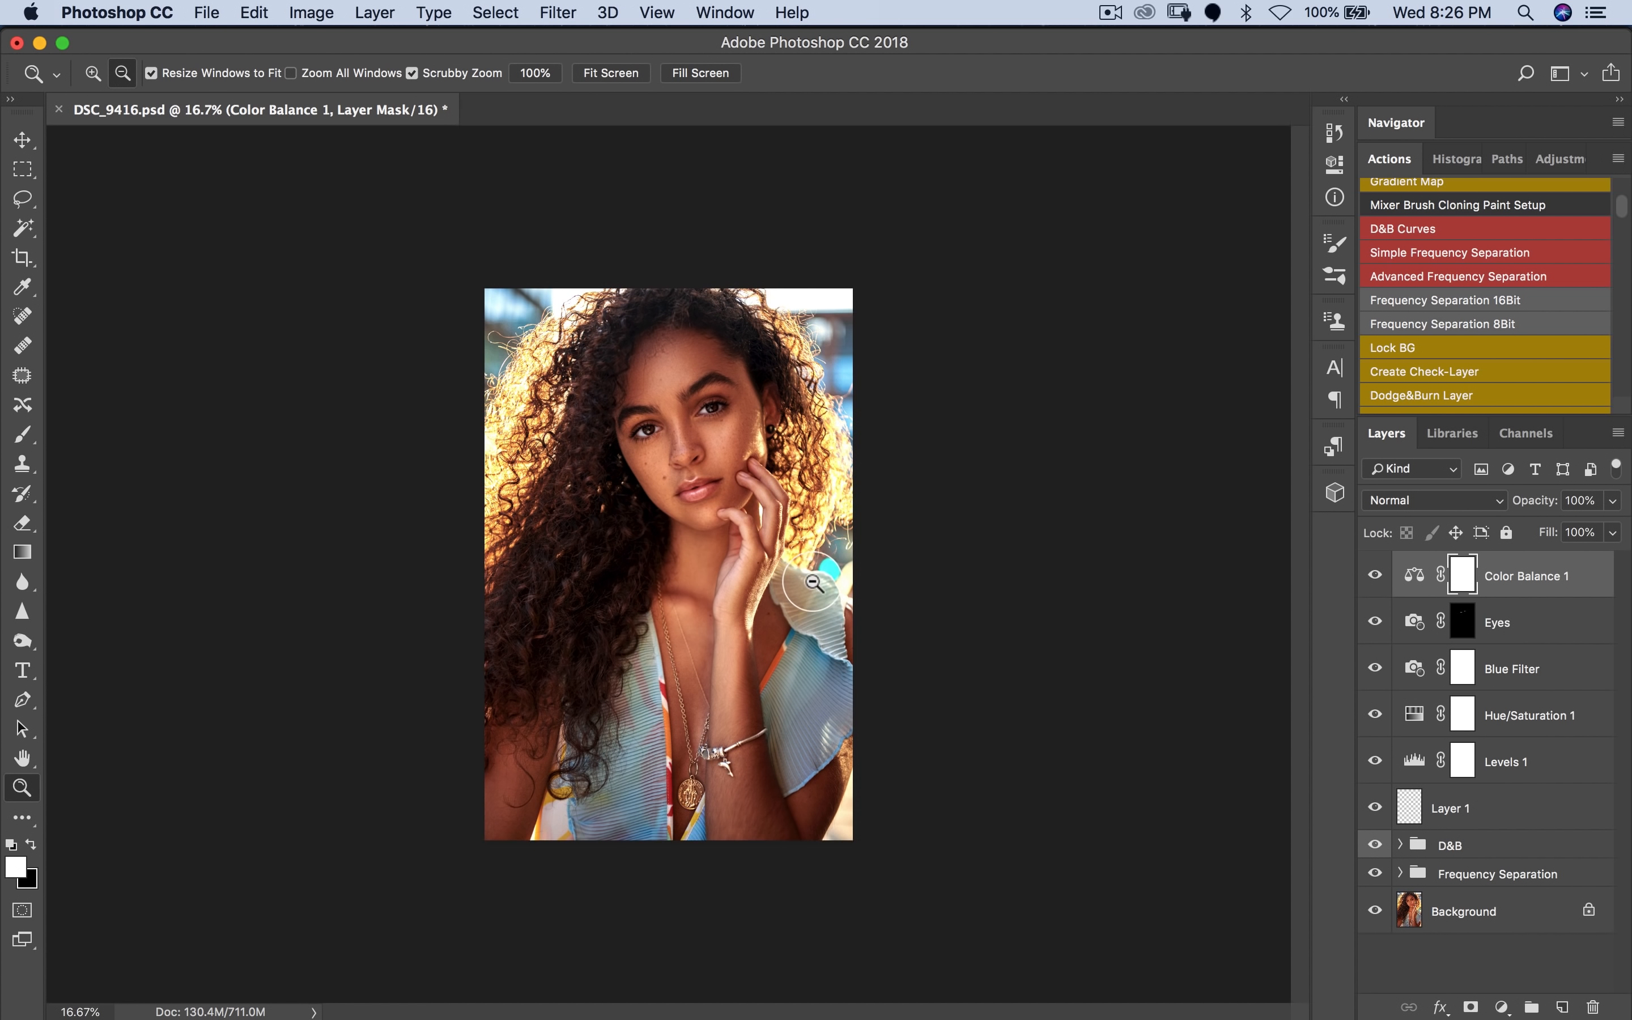
pyautogui.press('b')
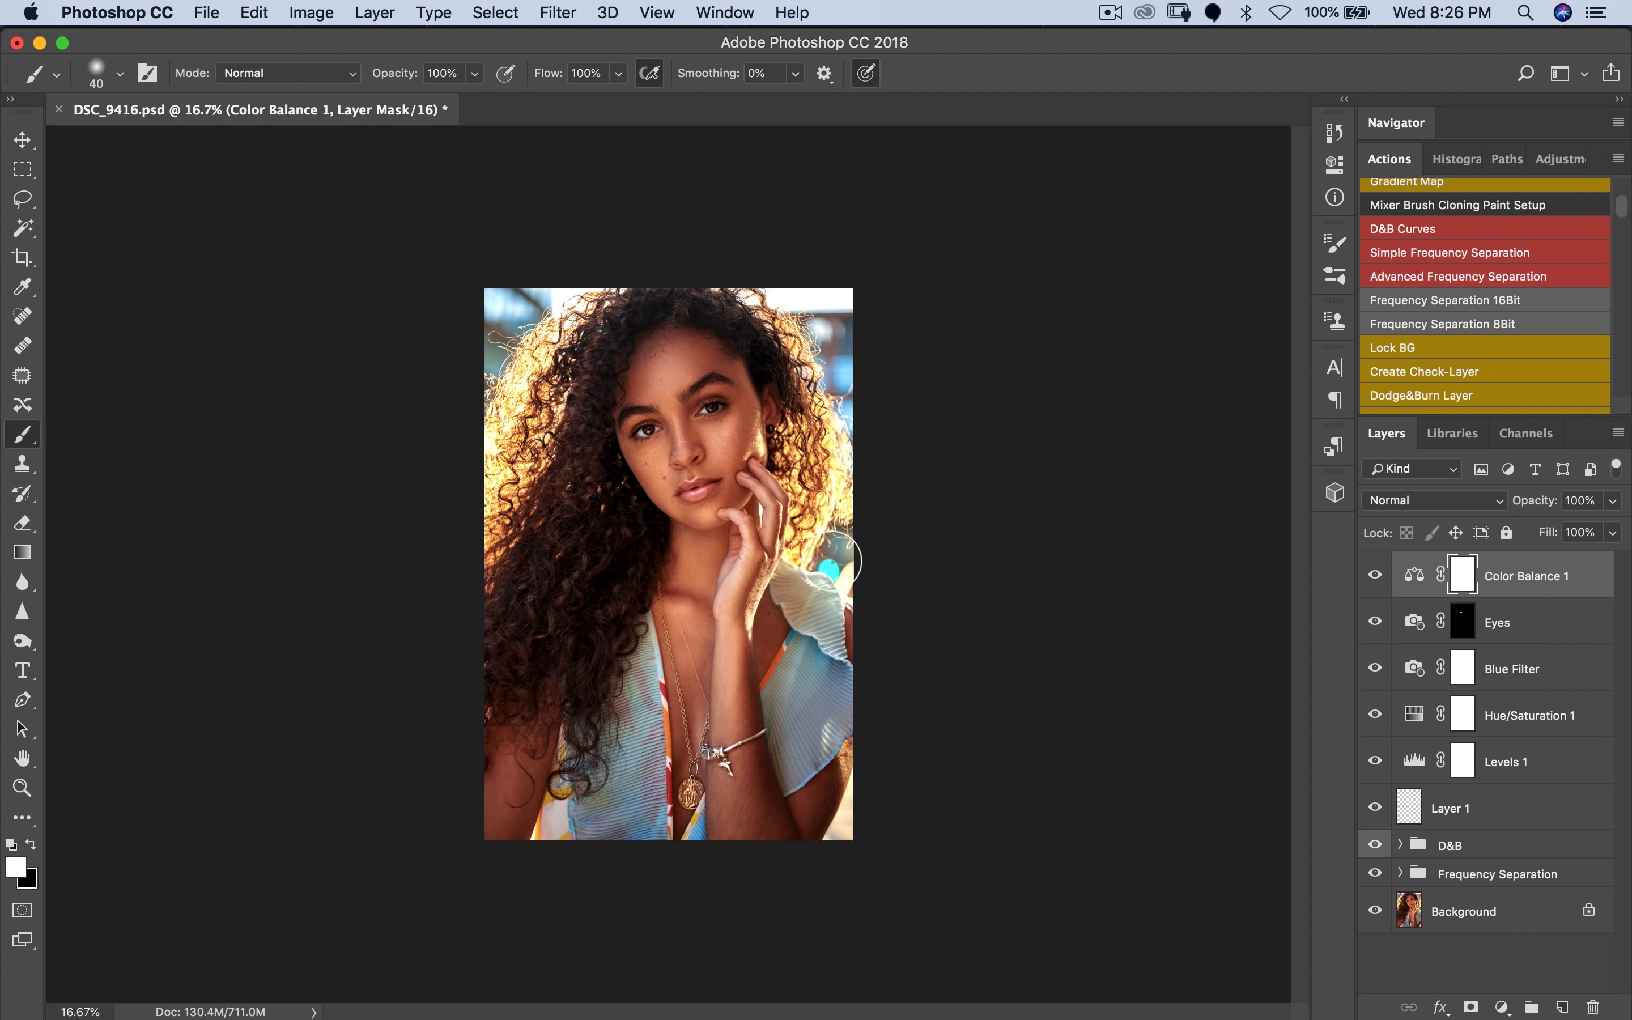
pyautogui.click(1563, 1005)
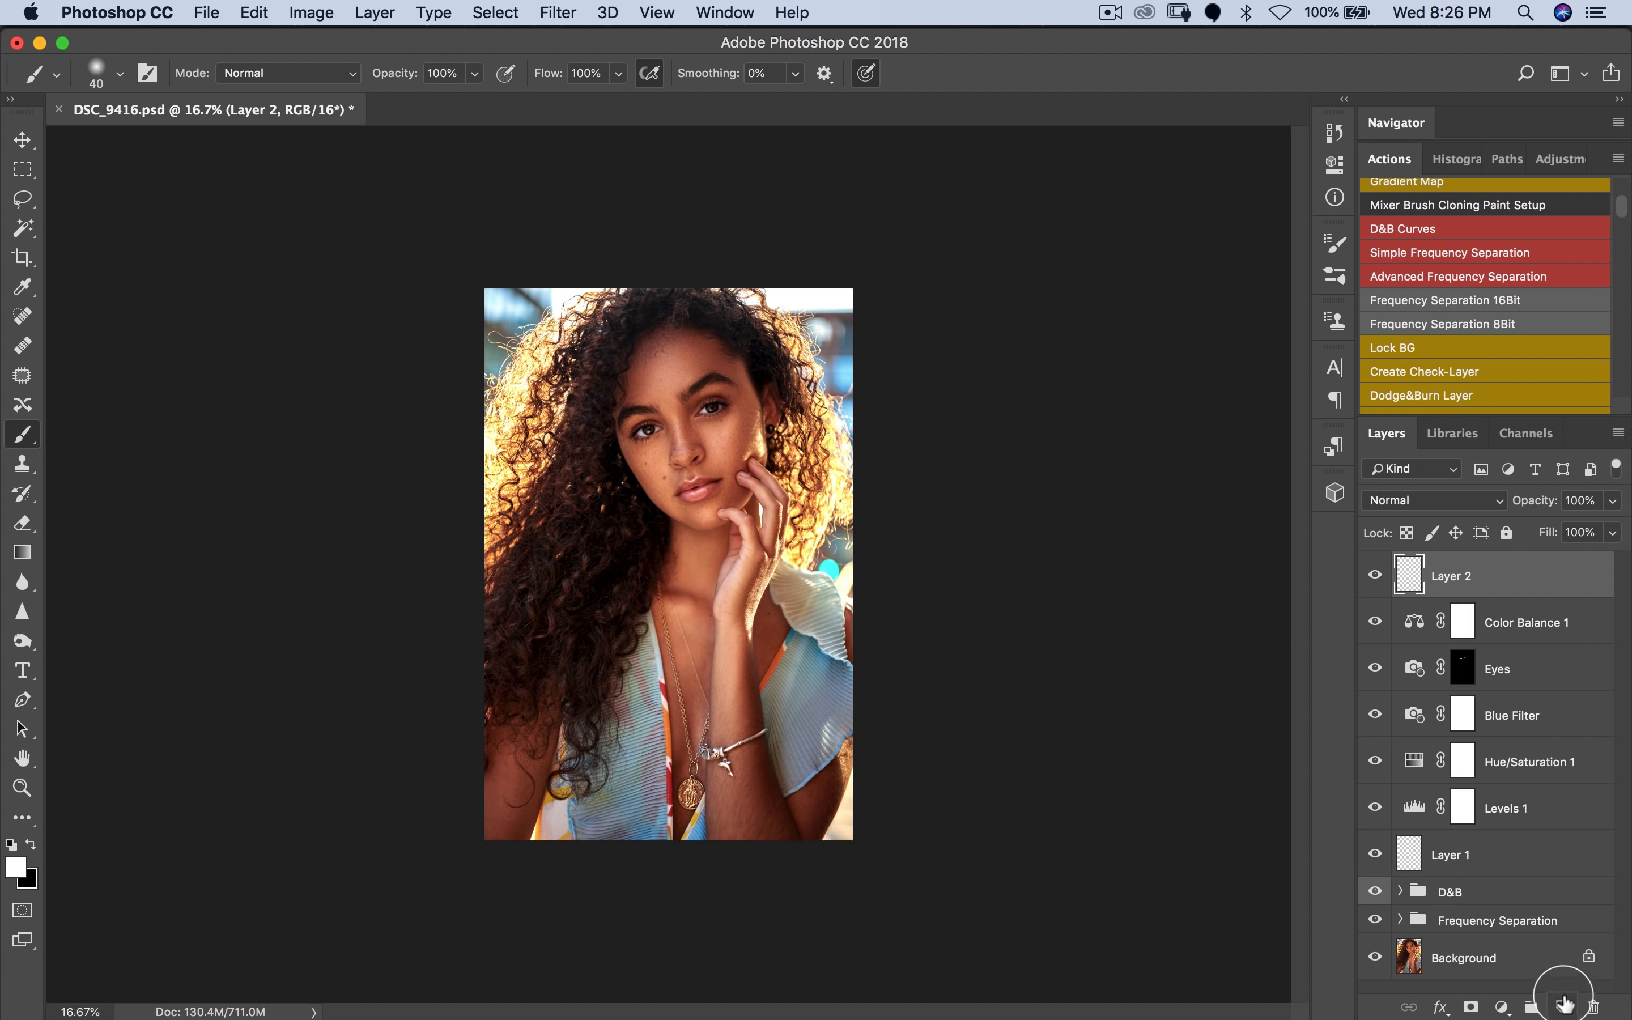
pyautogui.click(22, 552)
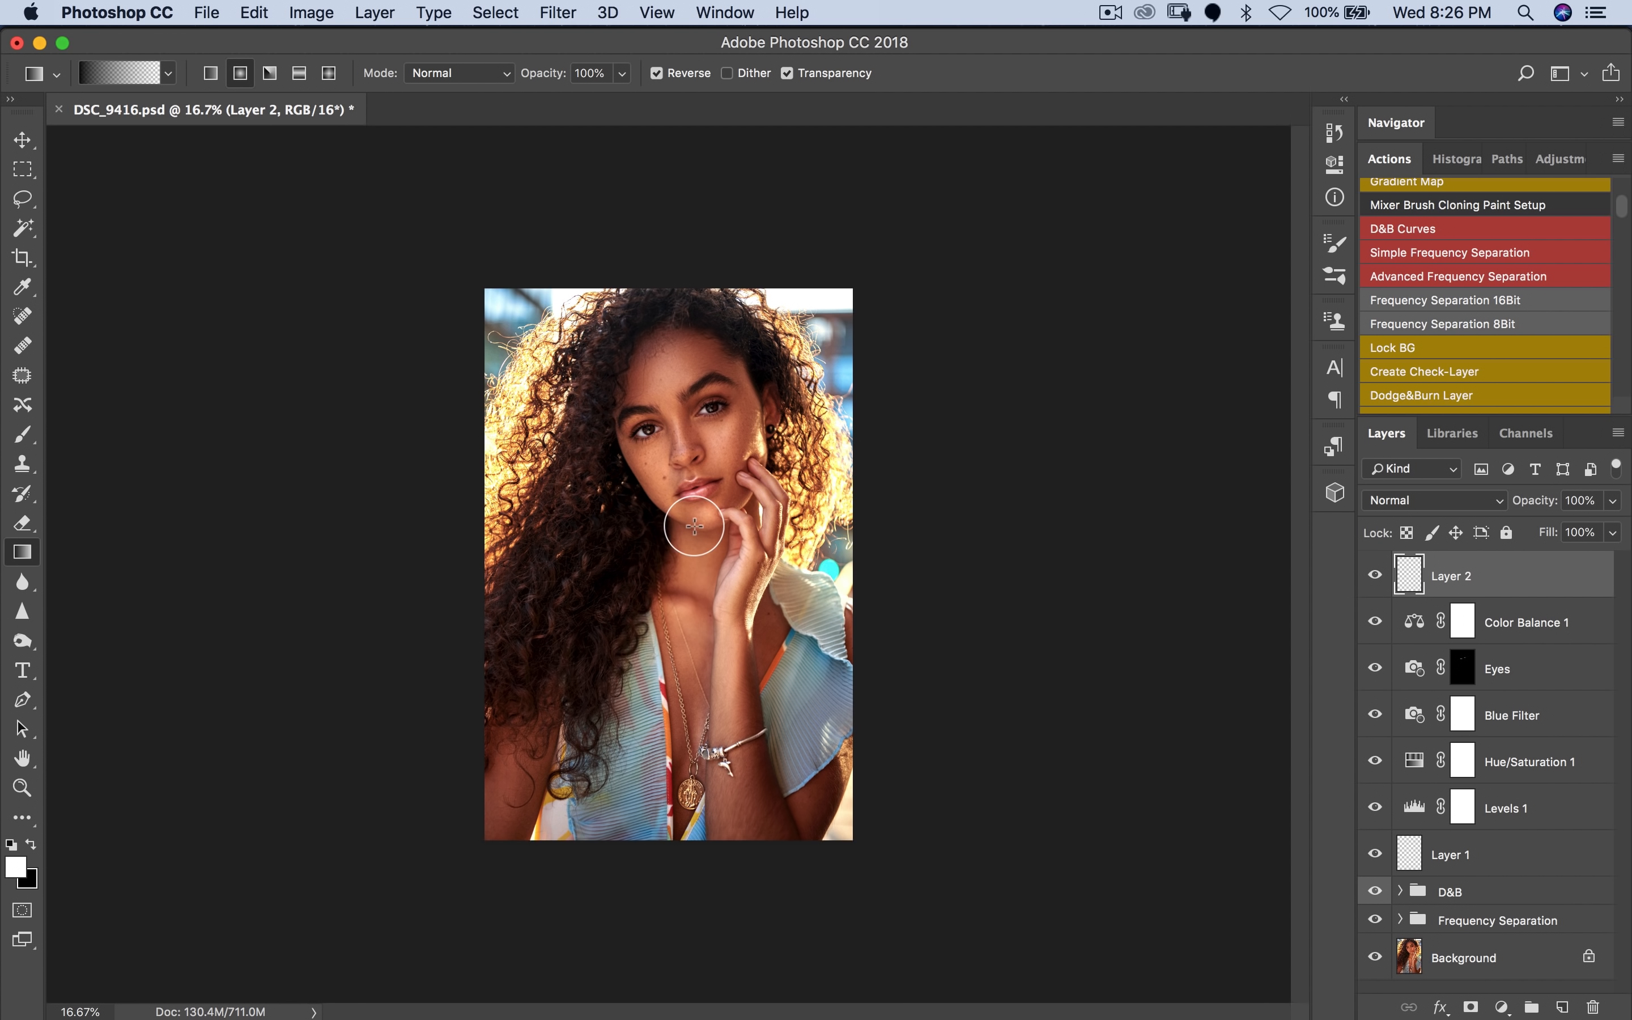
pyautogui.moveTo(689, 447); pyautogui.dragTo(692, 958)
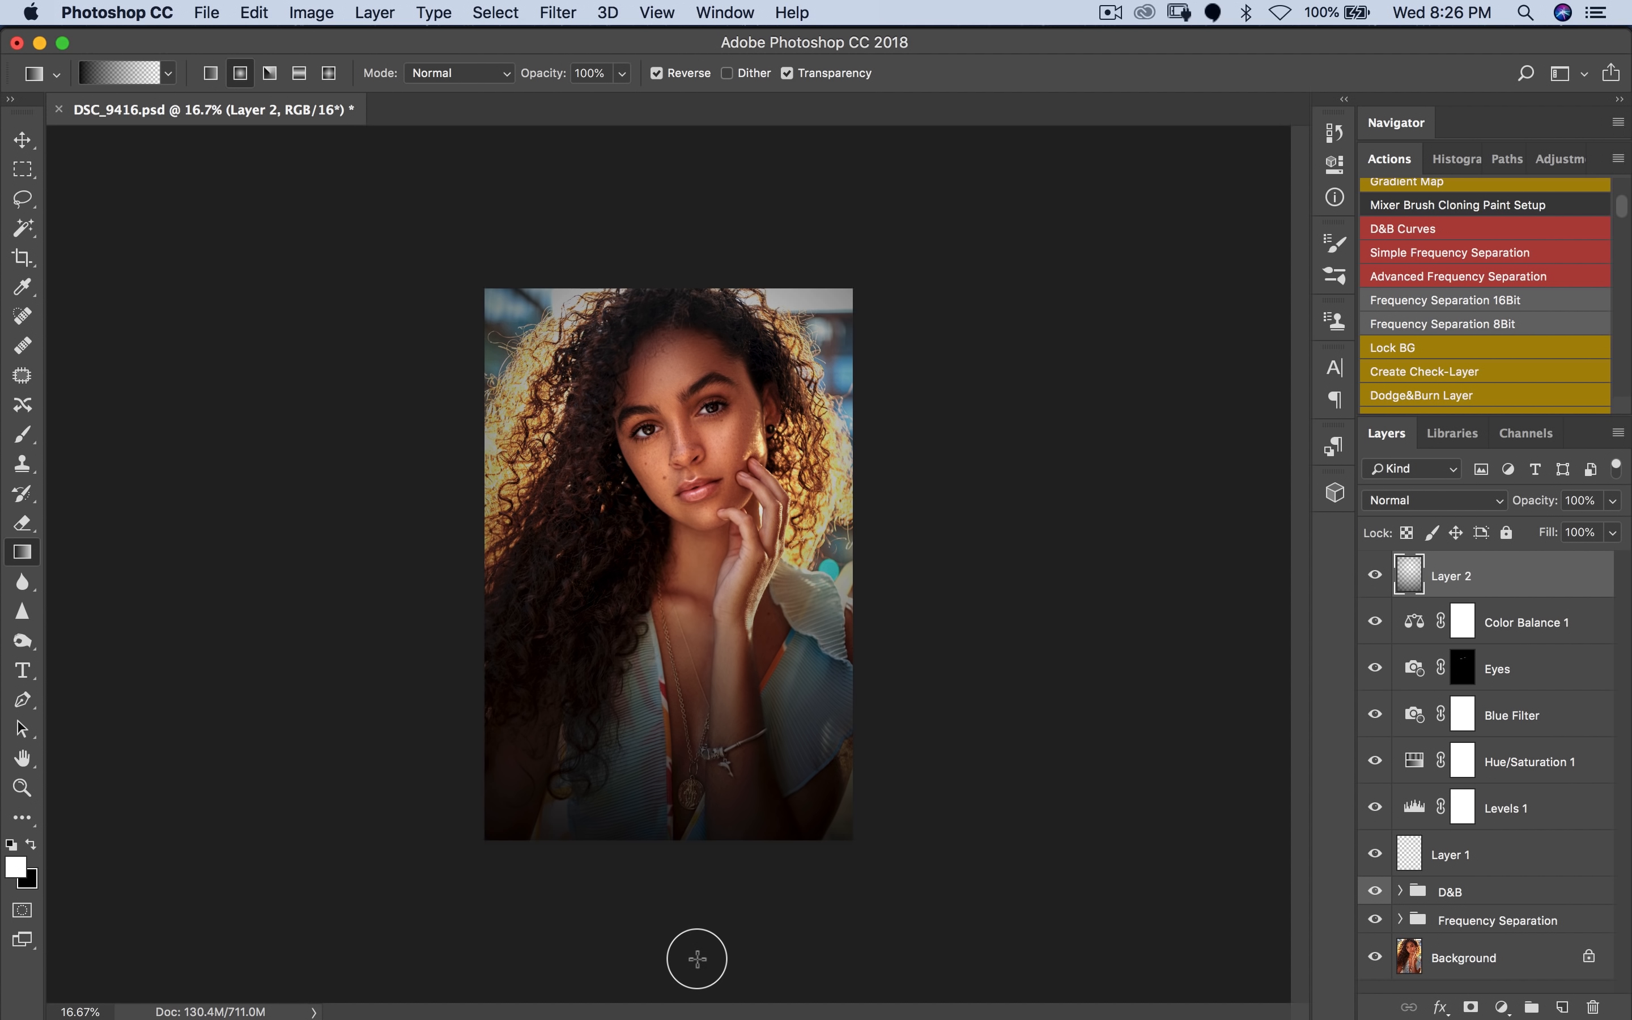
pyautogui.click(1463, 500)
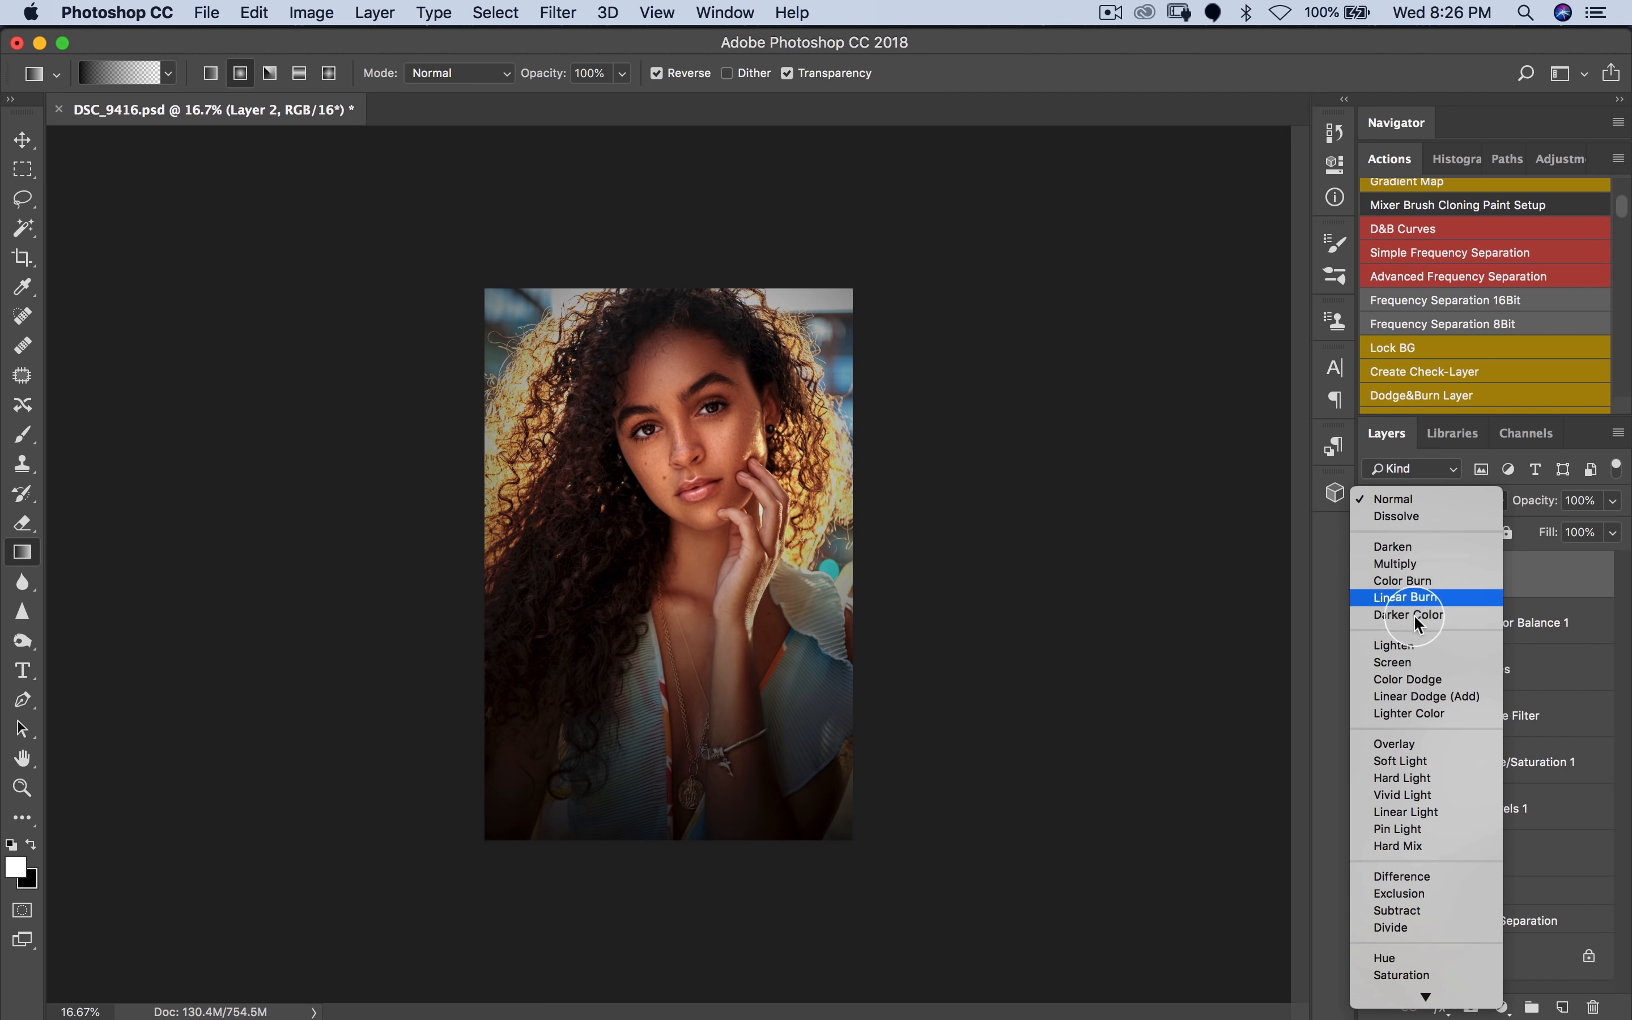
pyautogui.click(1398, 761)
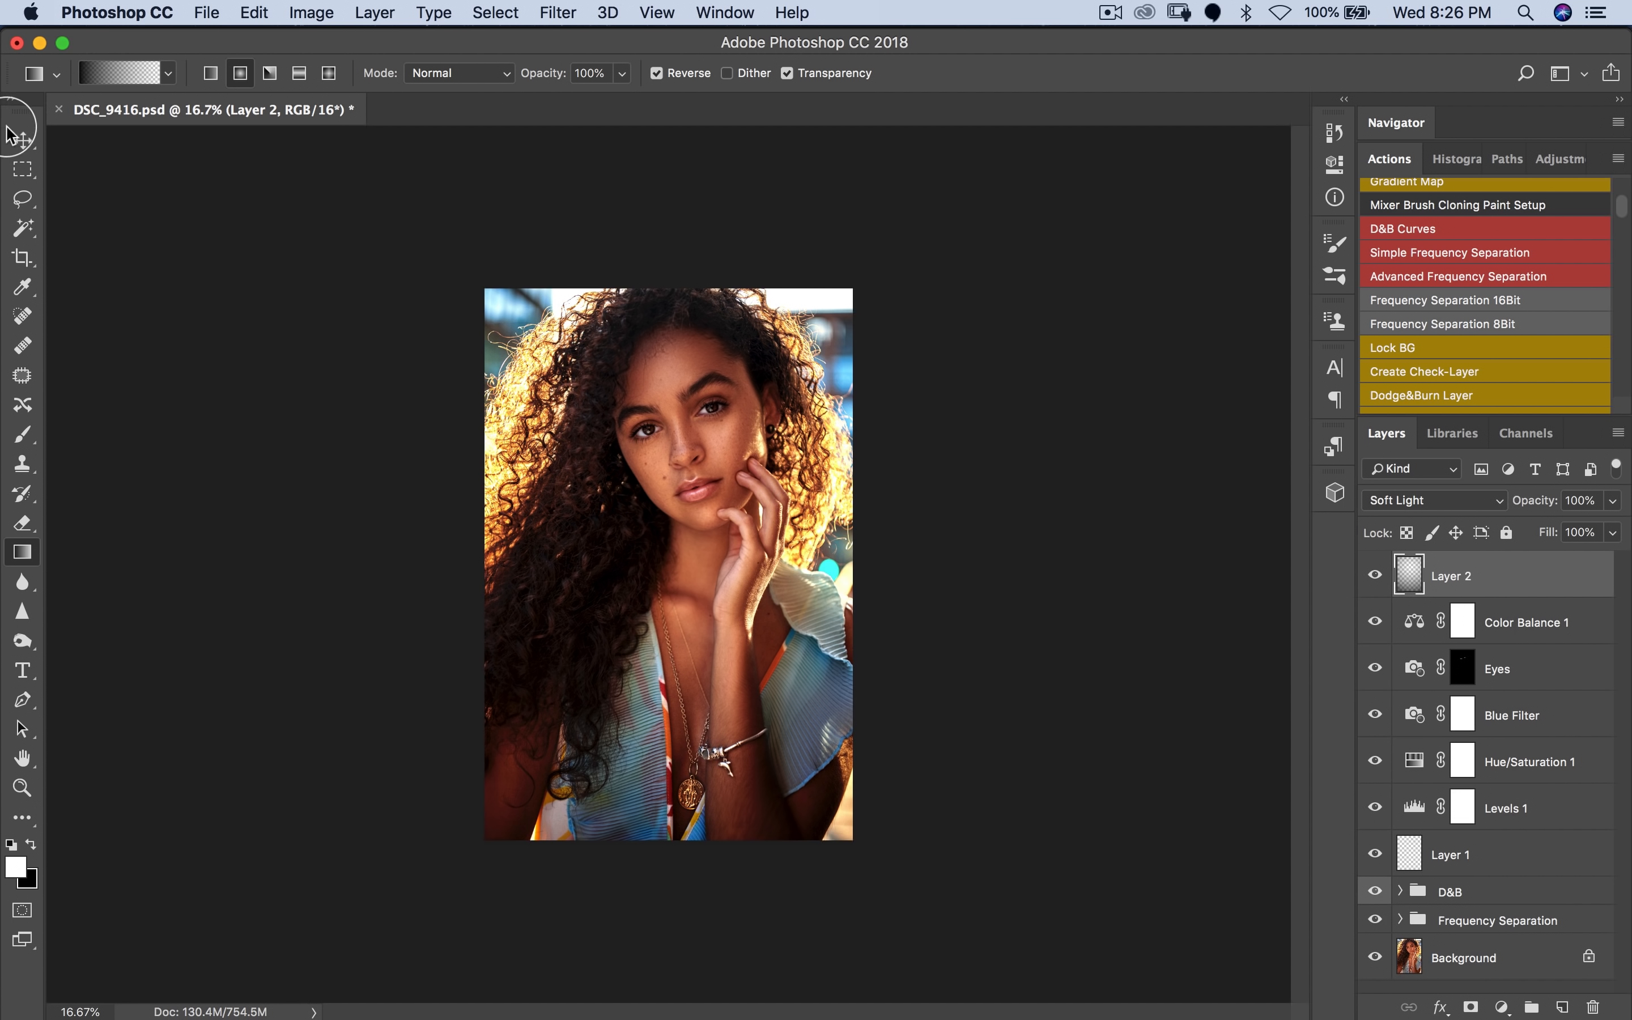
pyautogui.click(22, 138)
pyautogui.press('BackSpace')
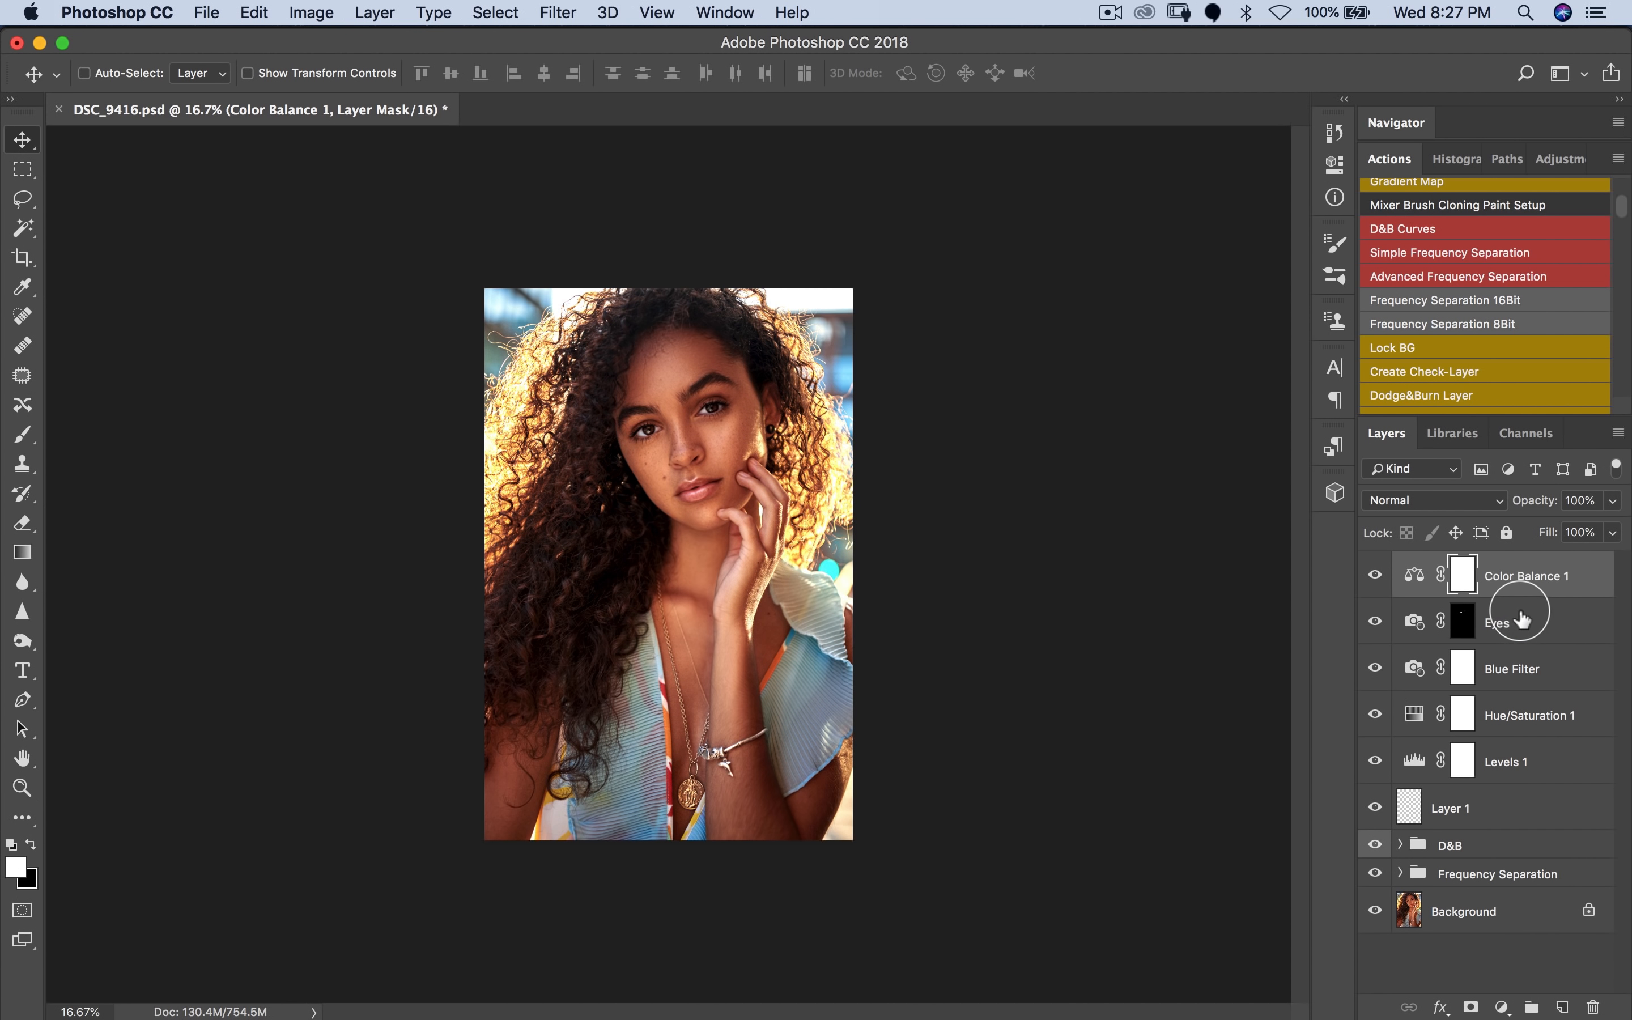
# Step: Examine the colour-graded portrait up close and as a whole
pyautogui.press('z')
pyautogui.click(686, 634)
pyautogui.click(684, 638)
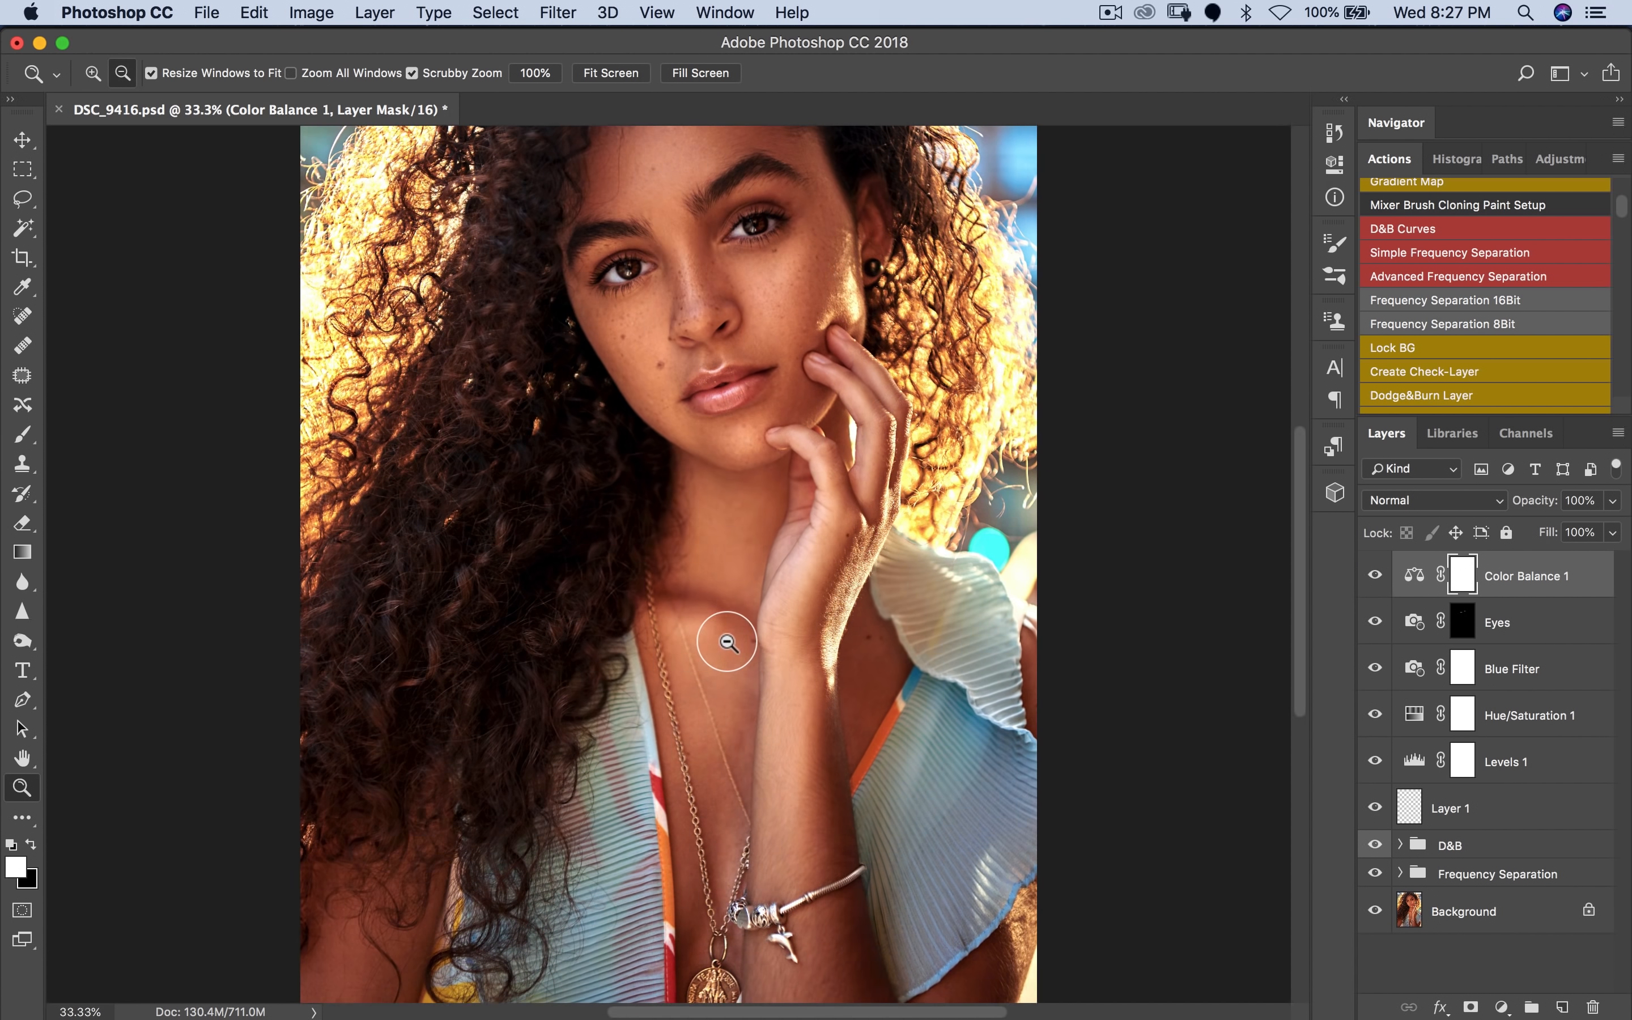
pyautogui.keyDown('alt'); pyautogui.click(721, 641); pyautogui.keyUp('alt')
pyautogui.keyDown('alt'); pyautogui.click(742, 637); pyautogui.keyUp('alt')
pyautogui.click(664, 577)
pyautogui.keyDown('alt'); pyautogui.click(681, 572); pyautogui.keyUp('alt')
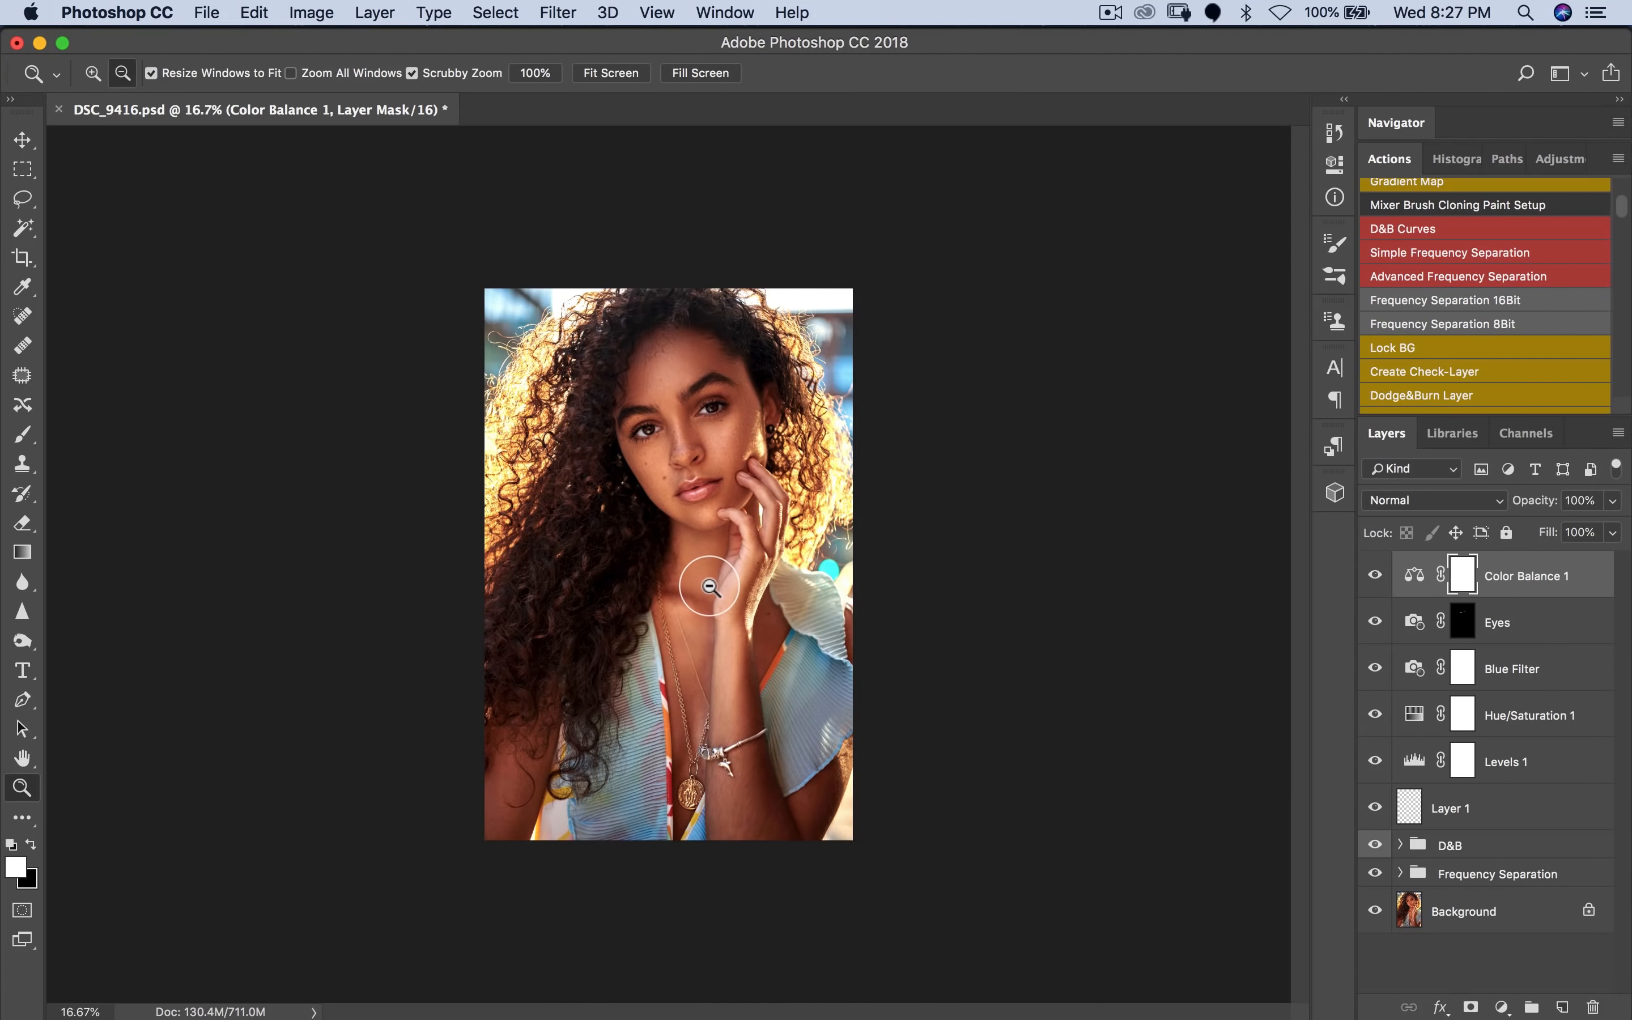
# Step: Group all layers above Background, from Color Balance 1 down to the Frequency Separation group, into one group
pyautogui.press('v')
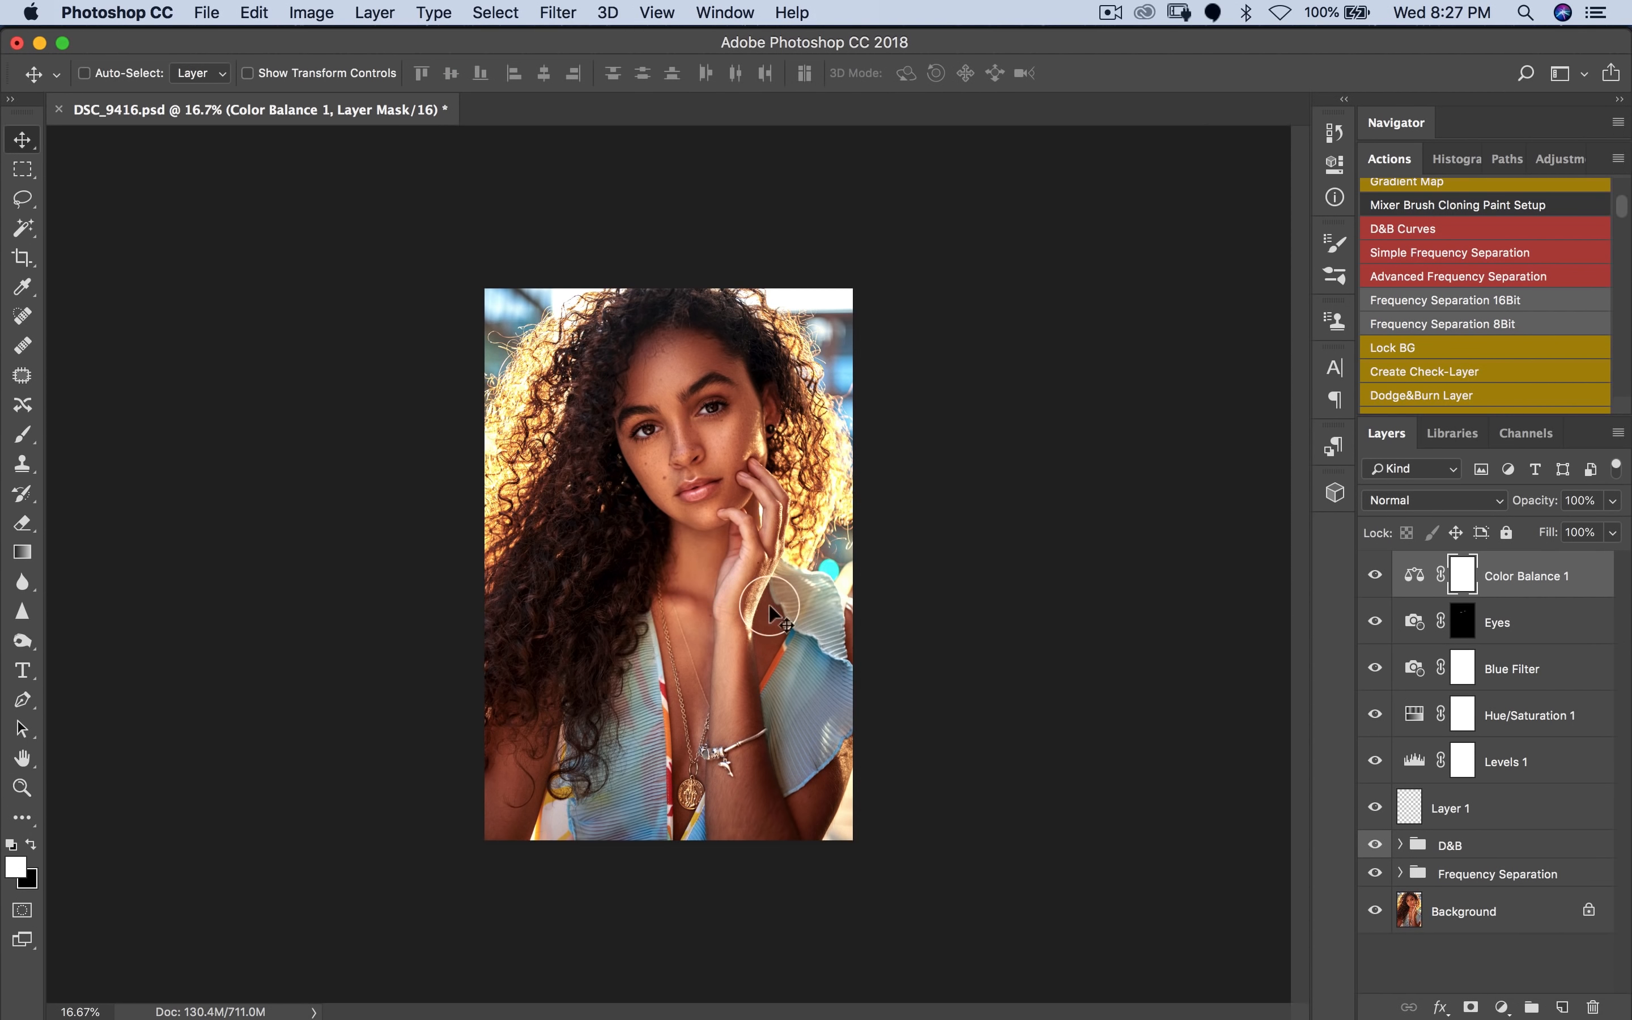
pyautogui.click(1508, 872)
pyautogui.press('super+g')
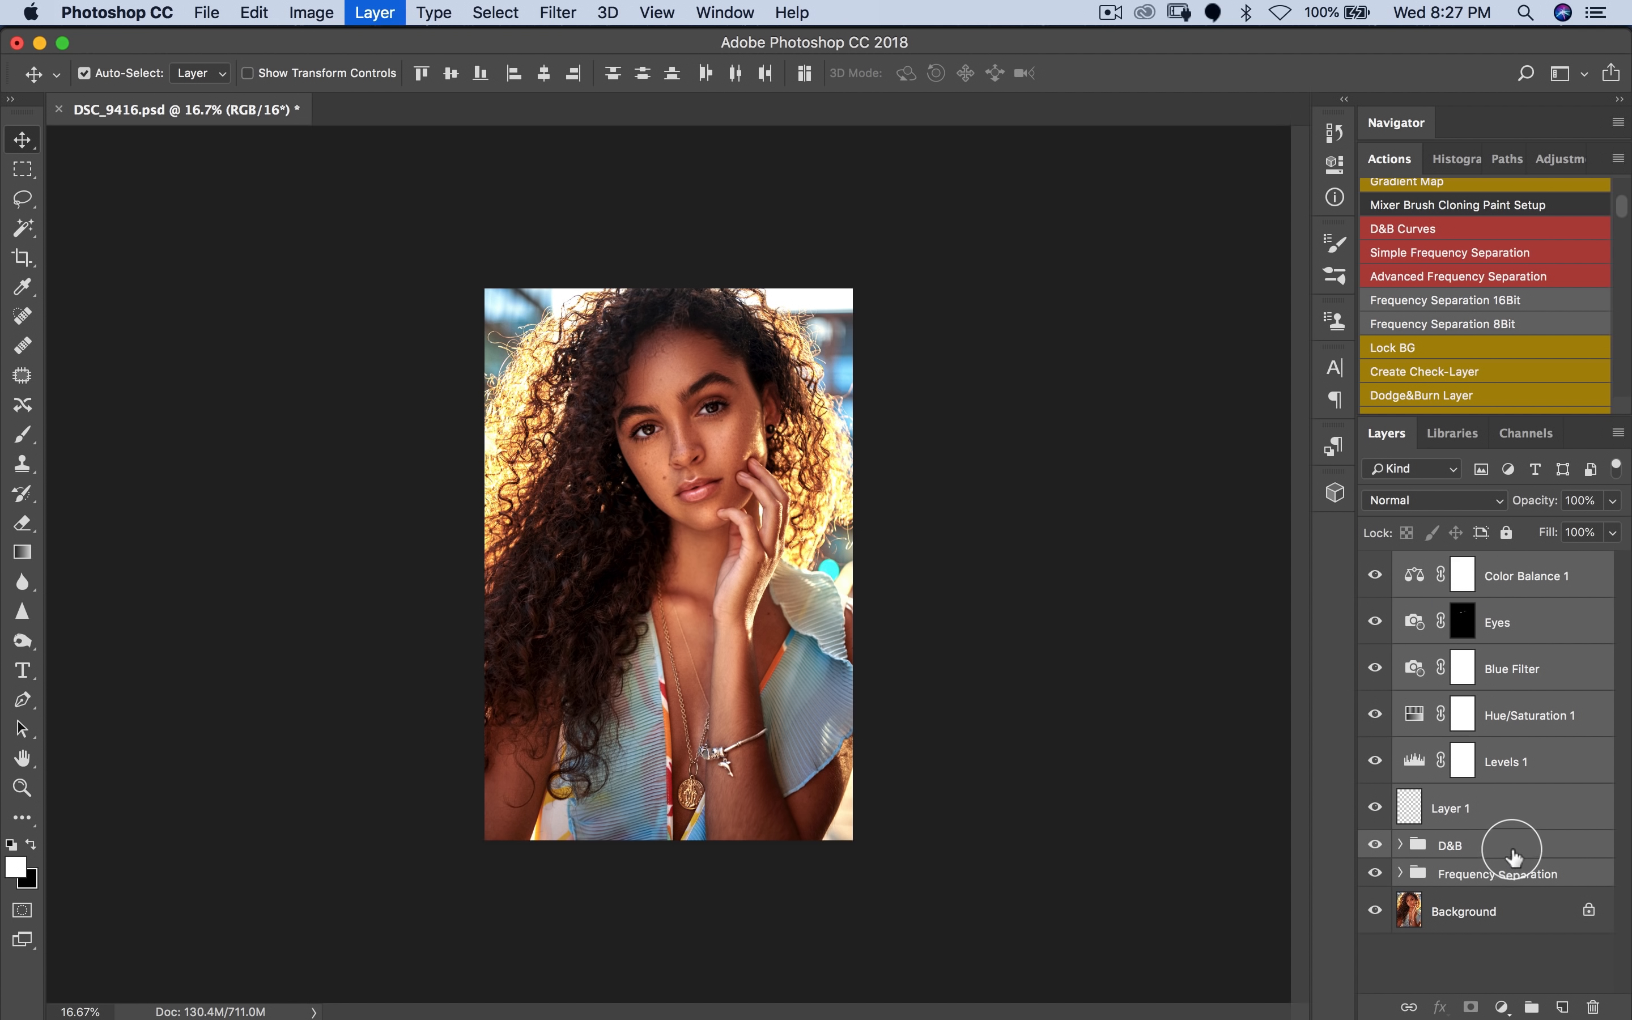
# Step: Compare the retouched portrait with the original Background by hiding and showing the group of retouching layers
pyautogui.click(1372, 566)
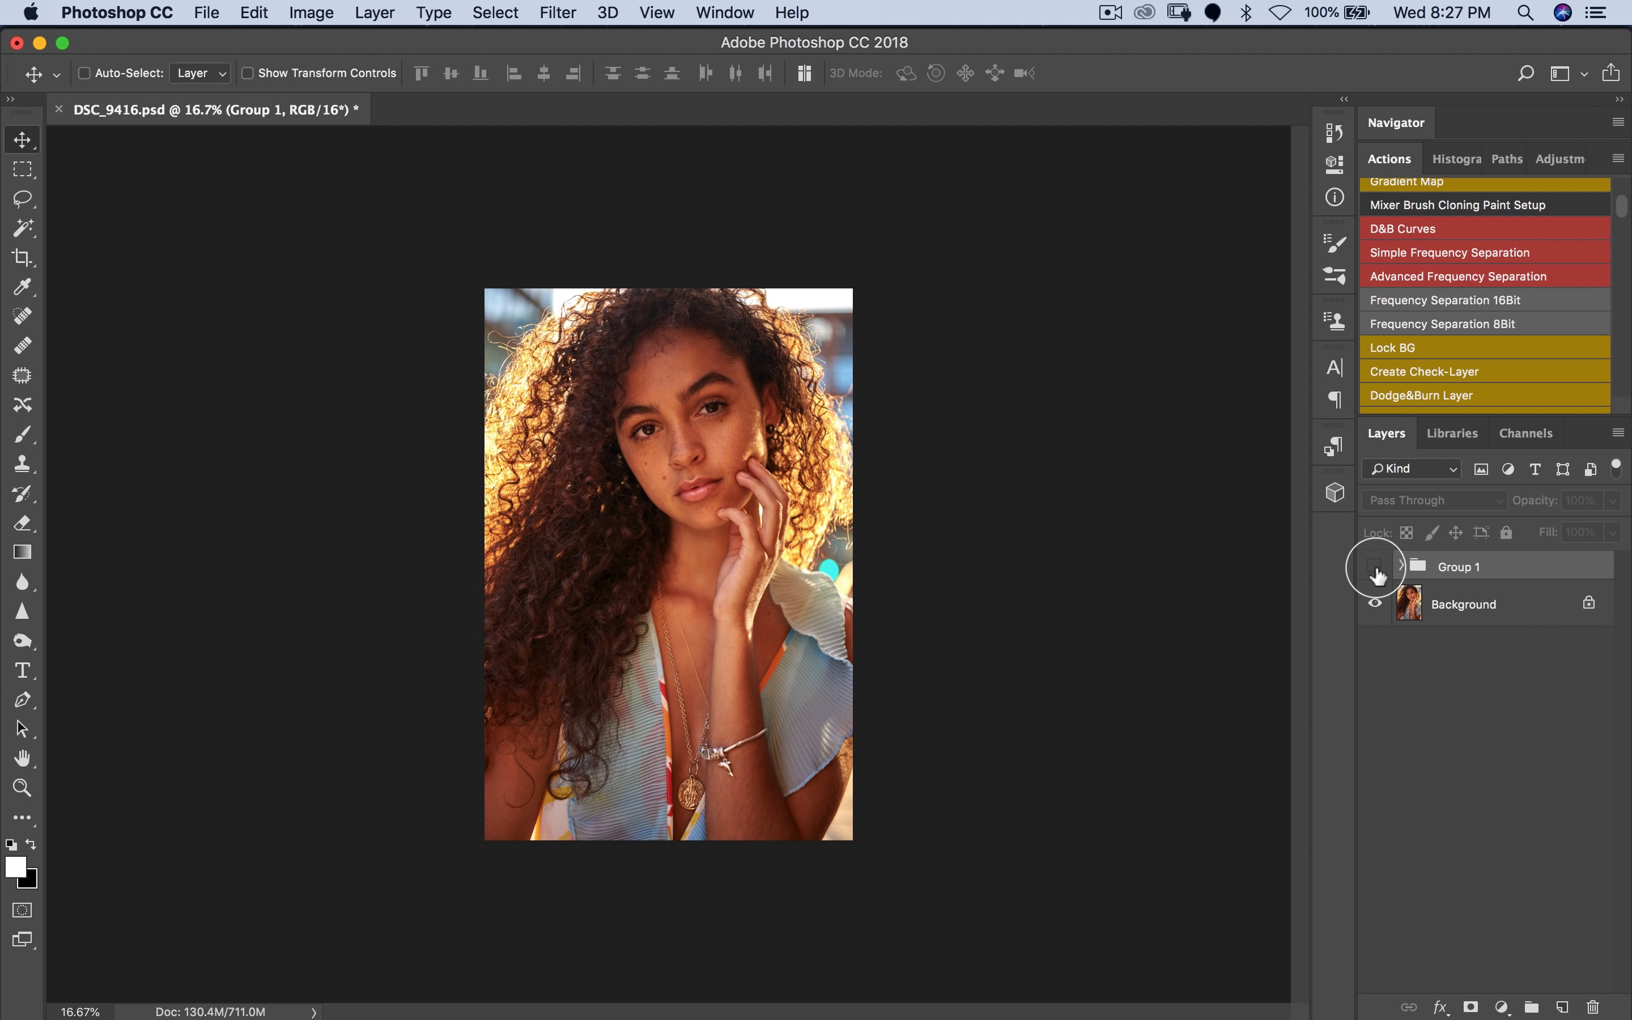
pyautogui.click(1374, 567)
pyautogui.press('z')
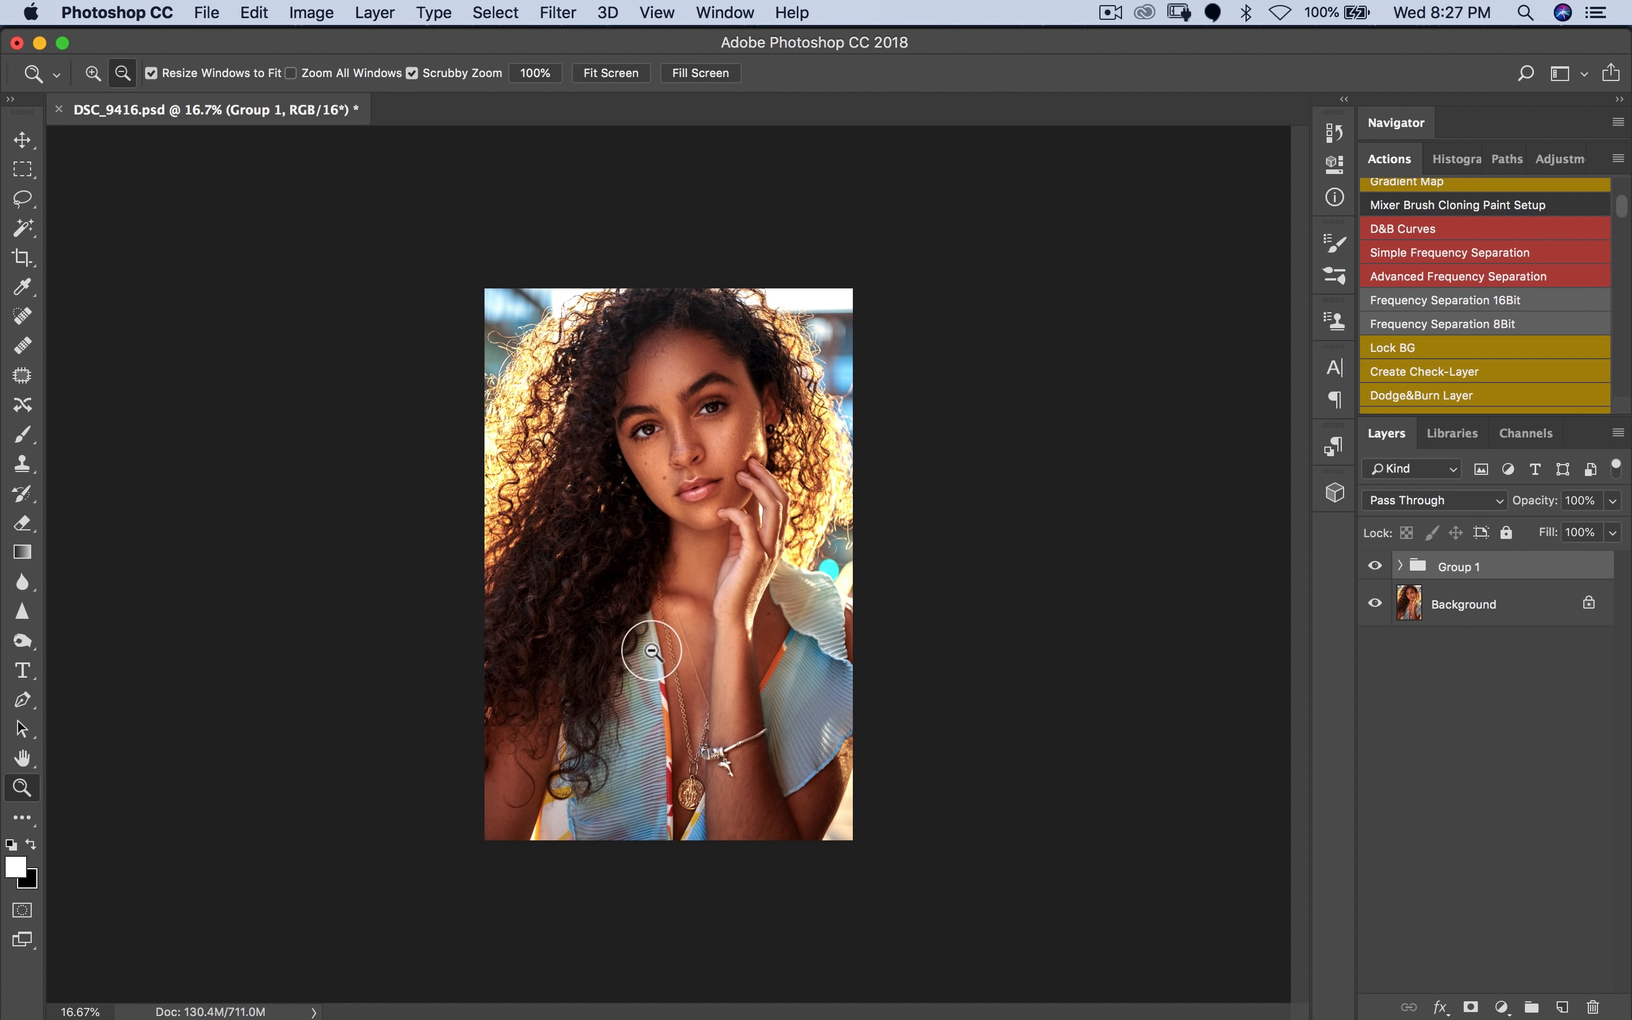
pyautogui.click(661, 651)
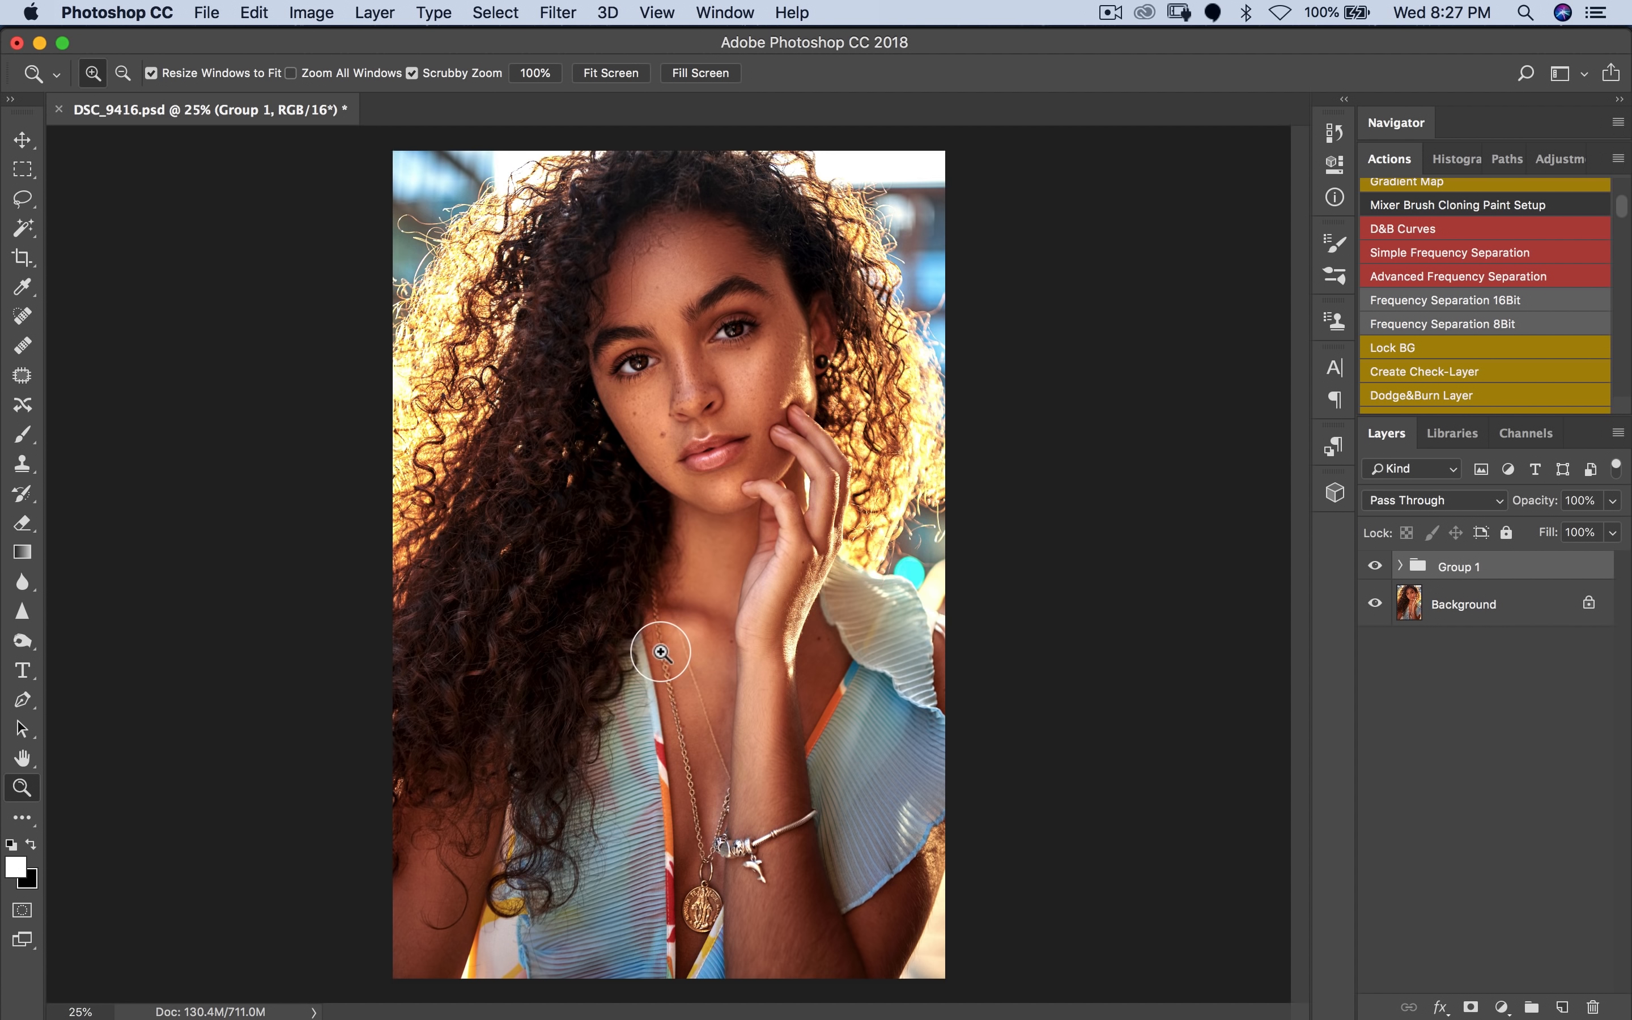
pyautogui.click(1374, 567)
pyautogui.click(1375, 565)
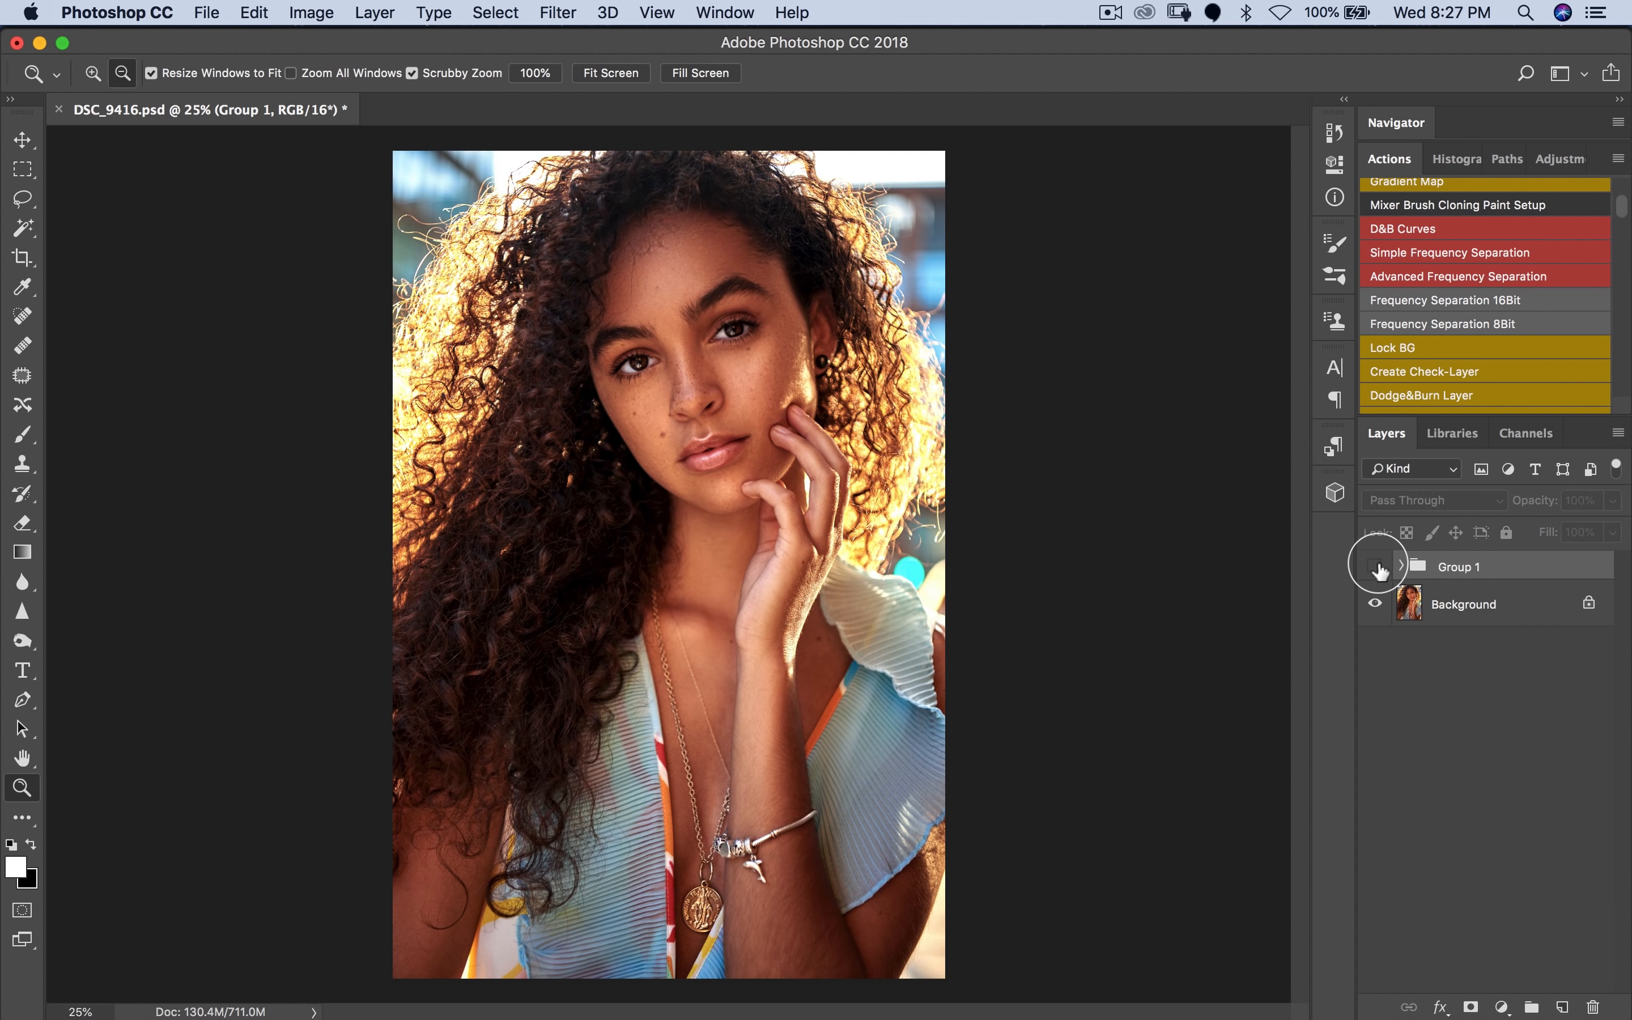
pyautogui.click(1376, 565)
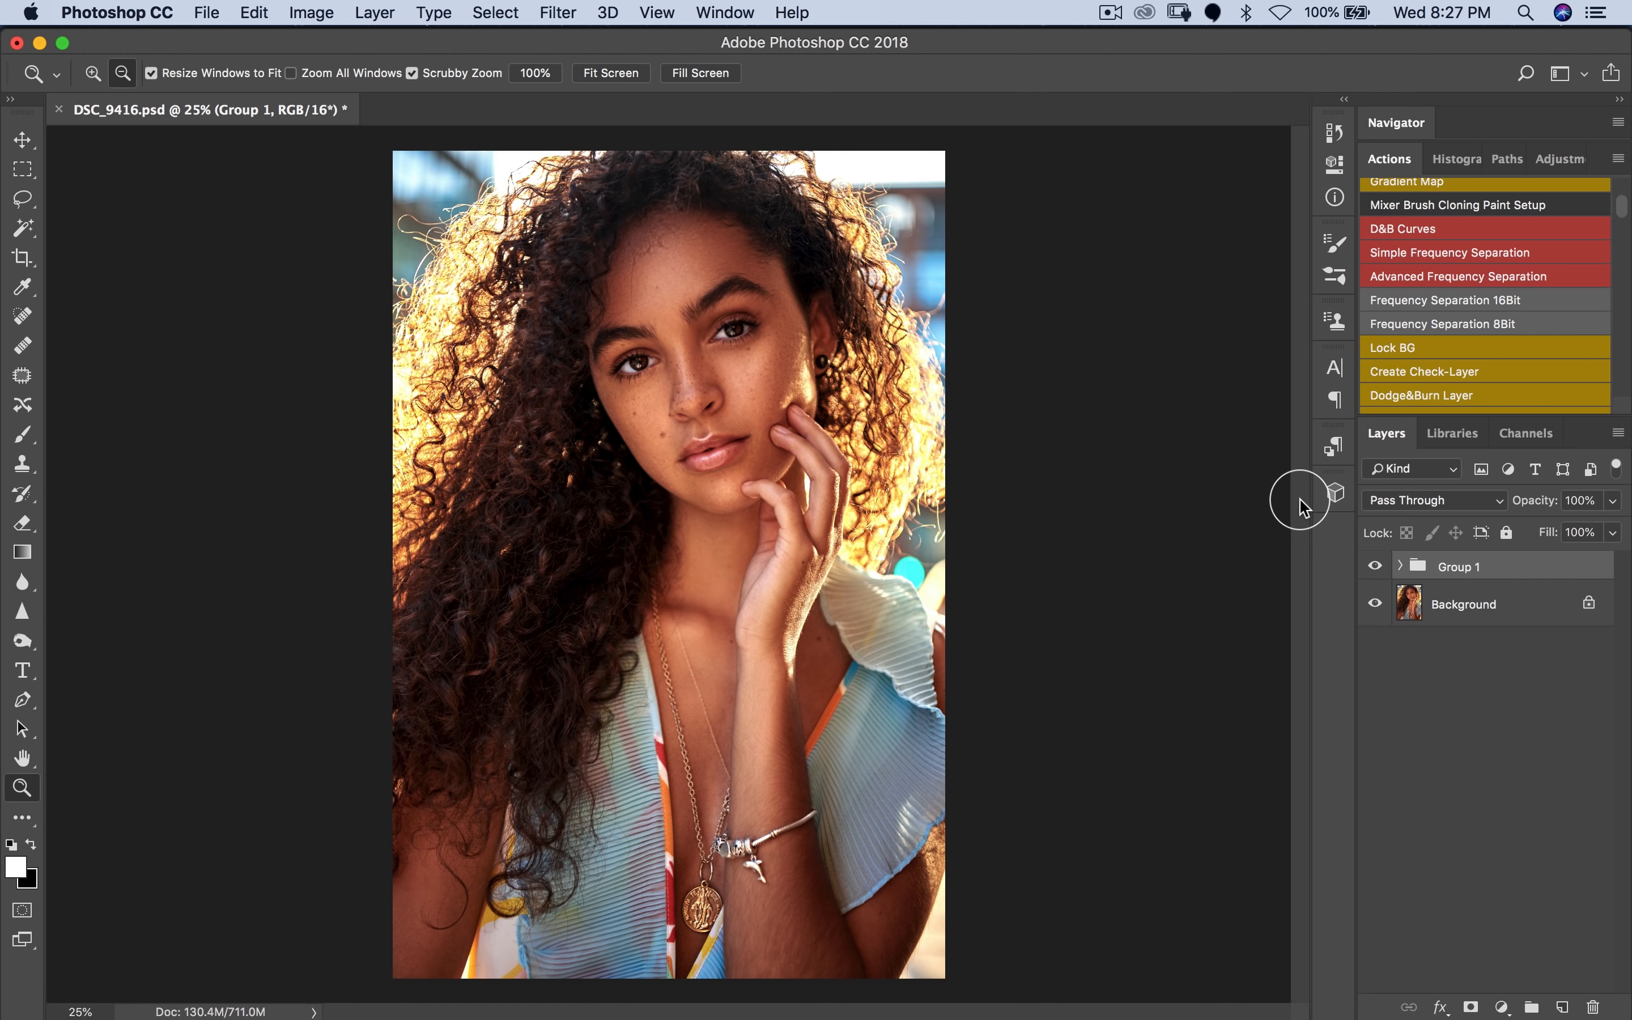
# Step: Save the retouched DSC_9416.psd and switch to Capture One to find its thumbnail in the session
pyautogui.press('super+s')
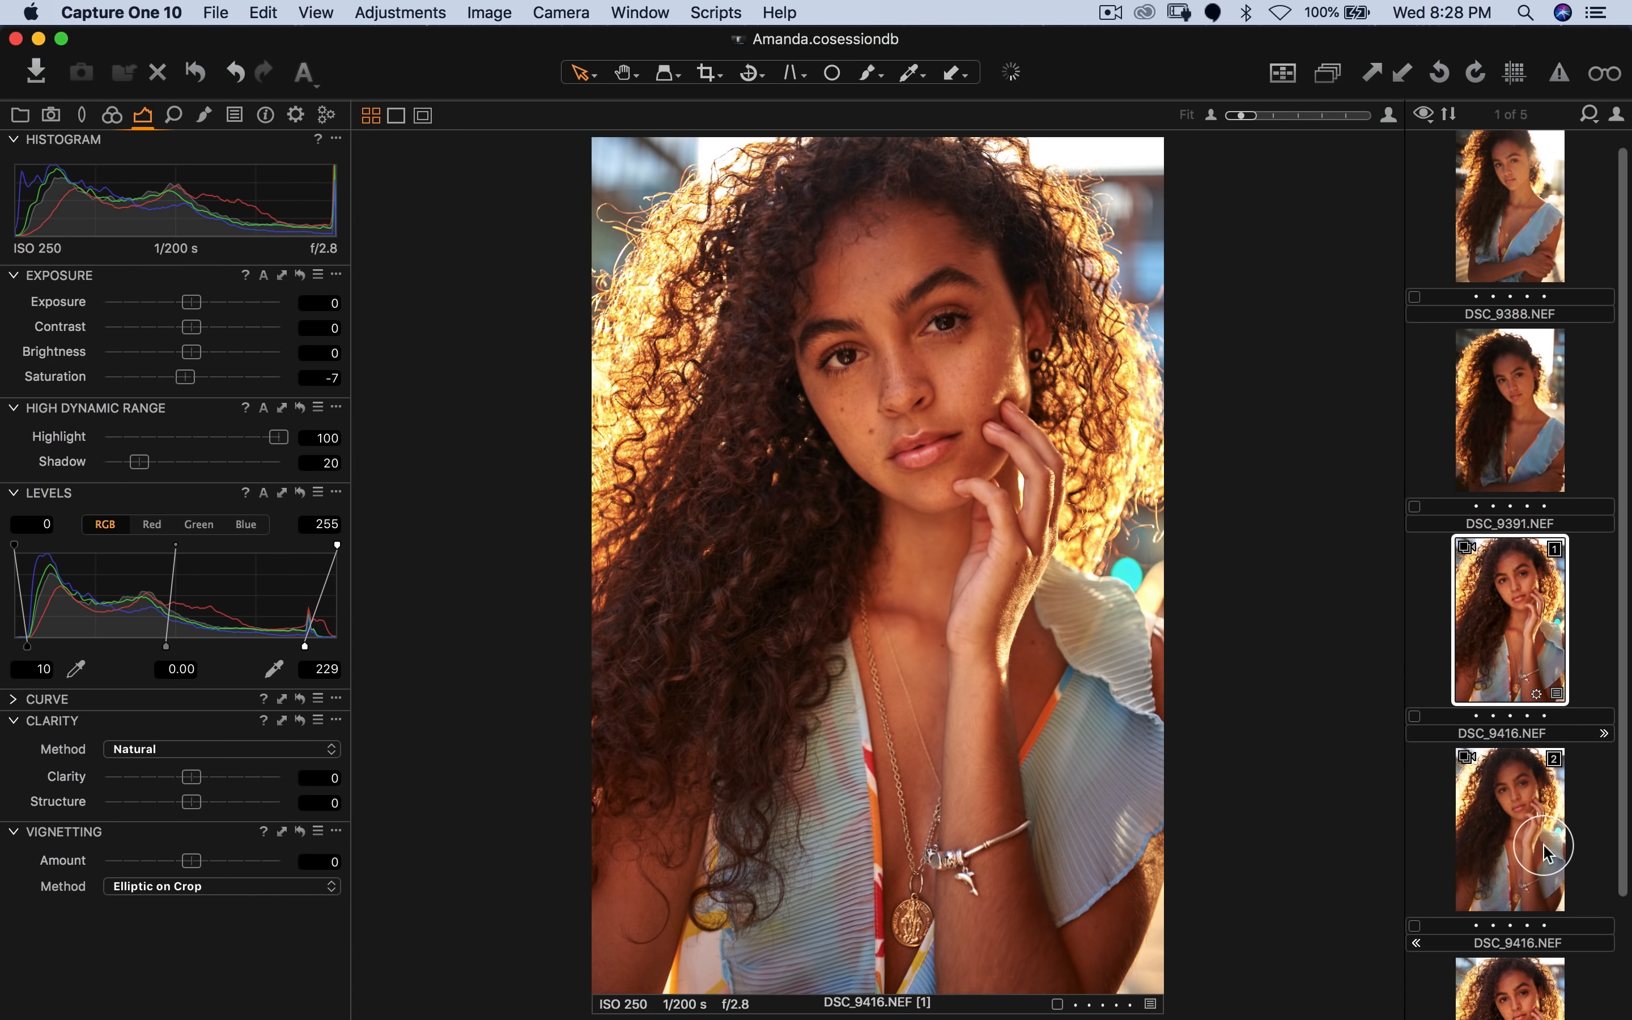
pyautogui.scroll(-2, 1550, 853)
pyautogui.scroll(1, 1547, 853)
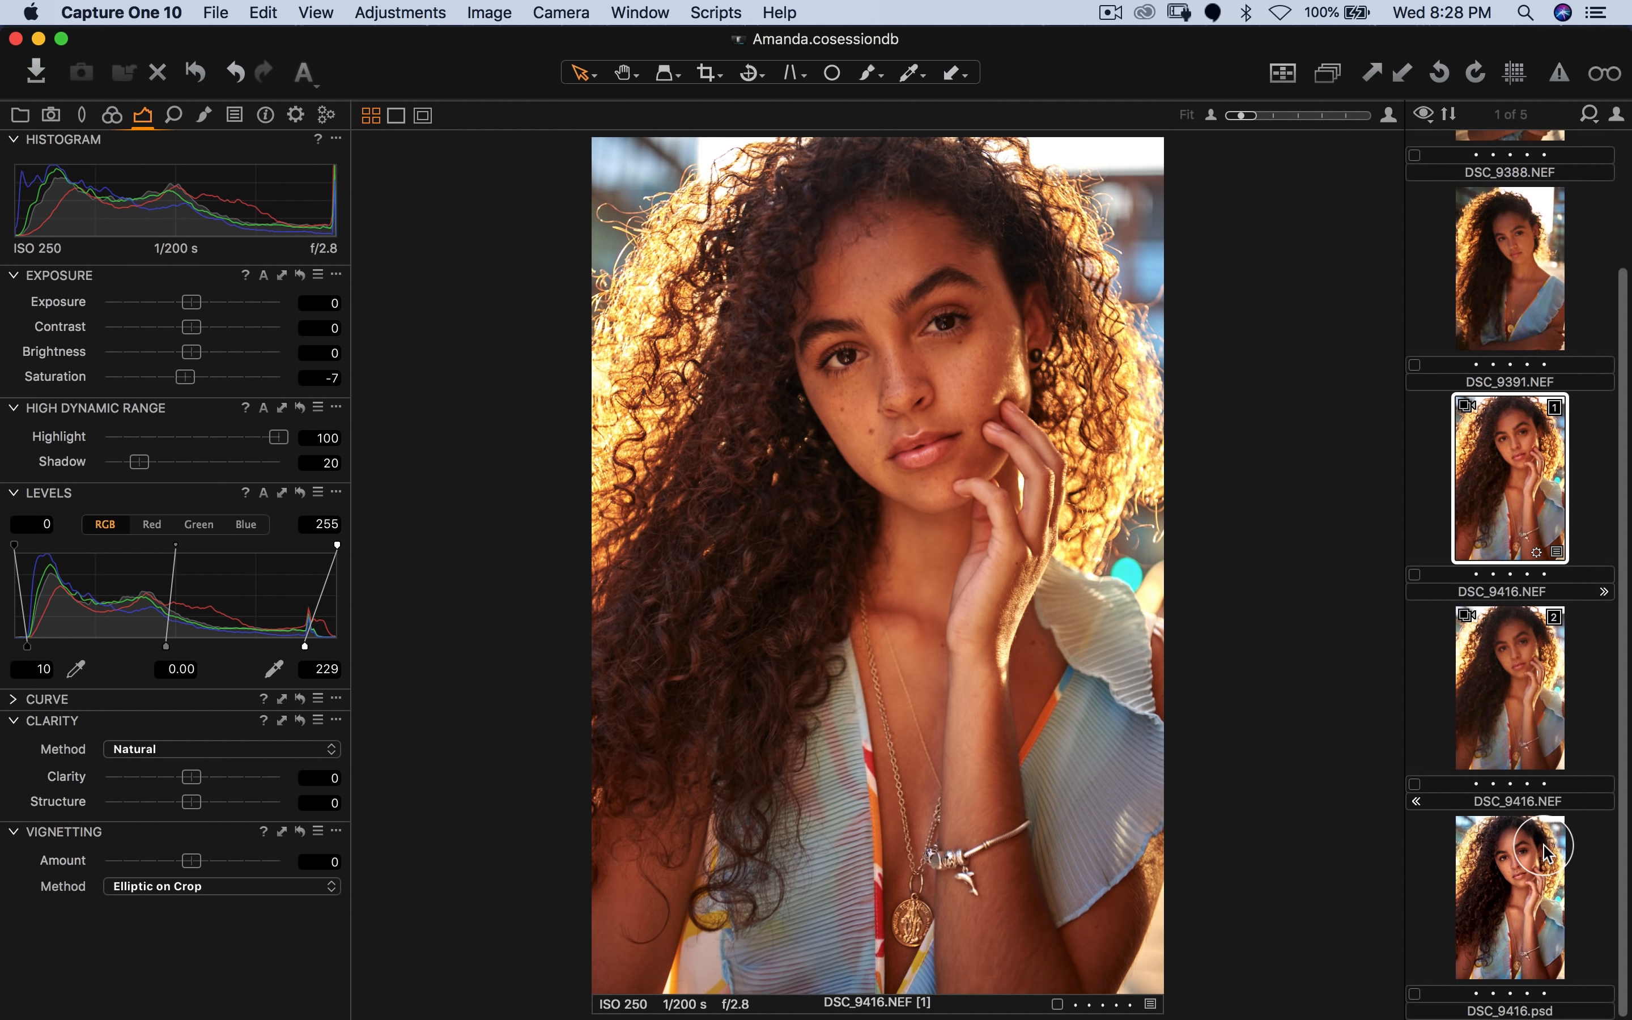
# Step: Compare the unadjusted DSC_9416.NEF variant, the adjusted NEF variant and the retouched DSC_9416.psd in the viewer
pyautogui.click(1505, 698)
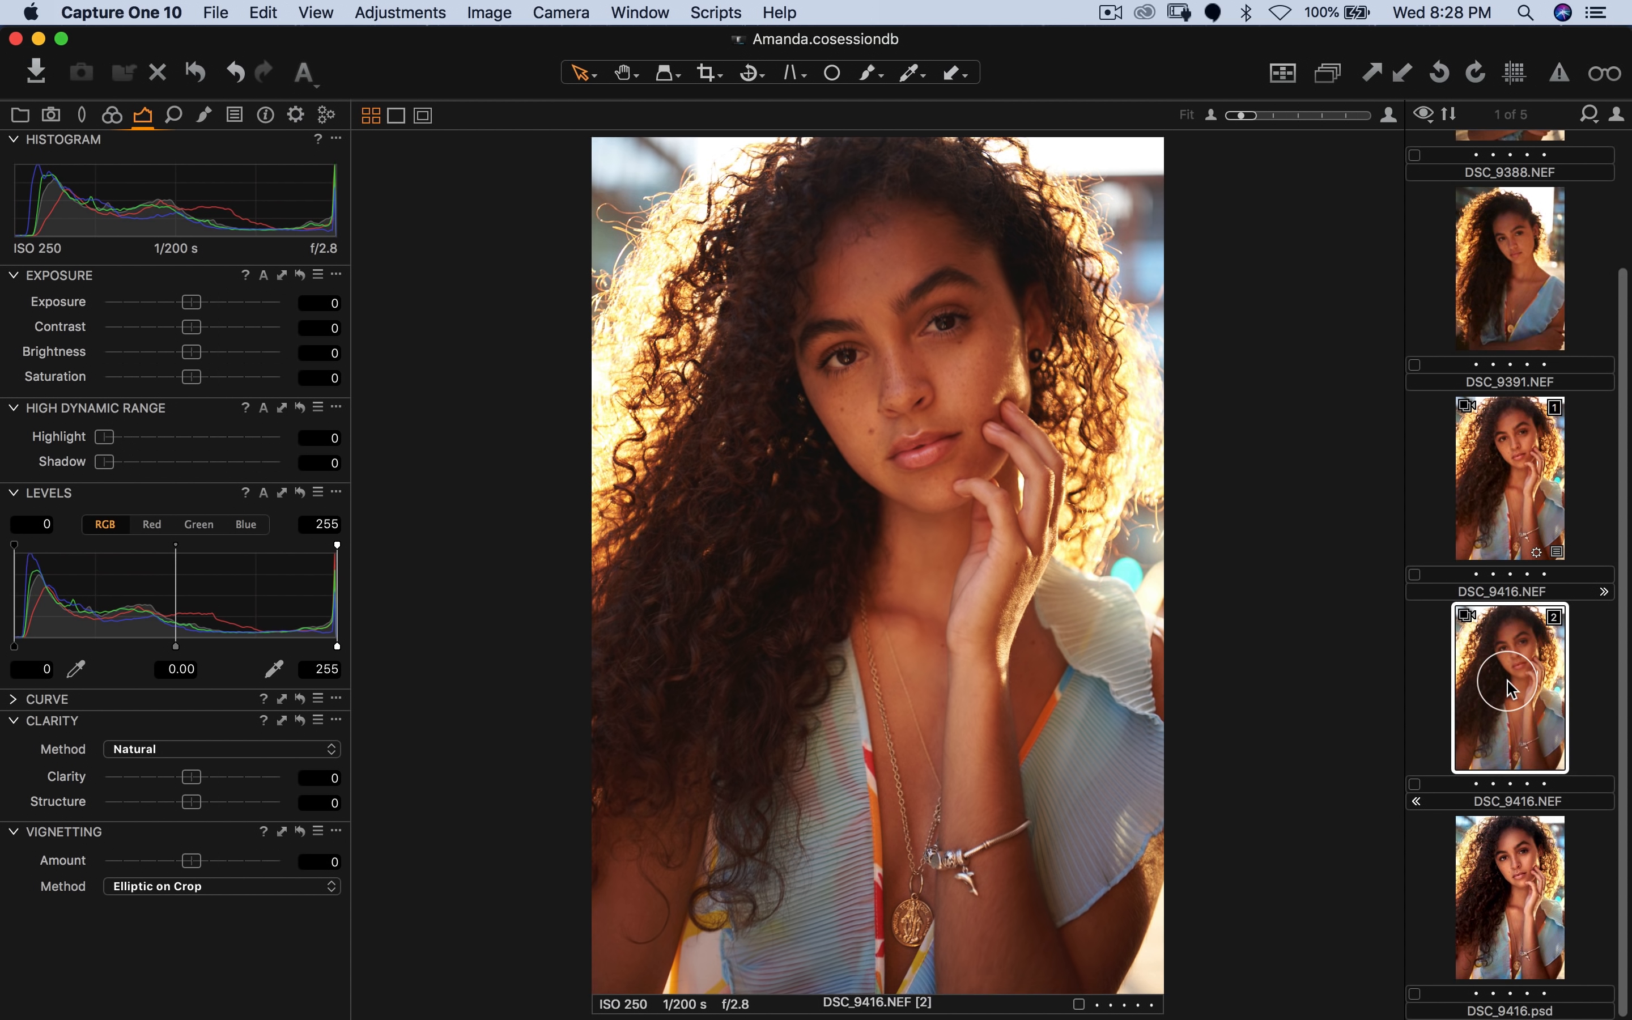
pyautogui.click(1511, 492)
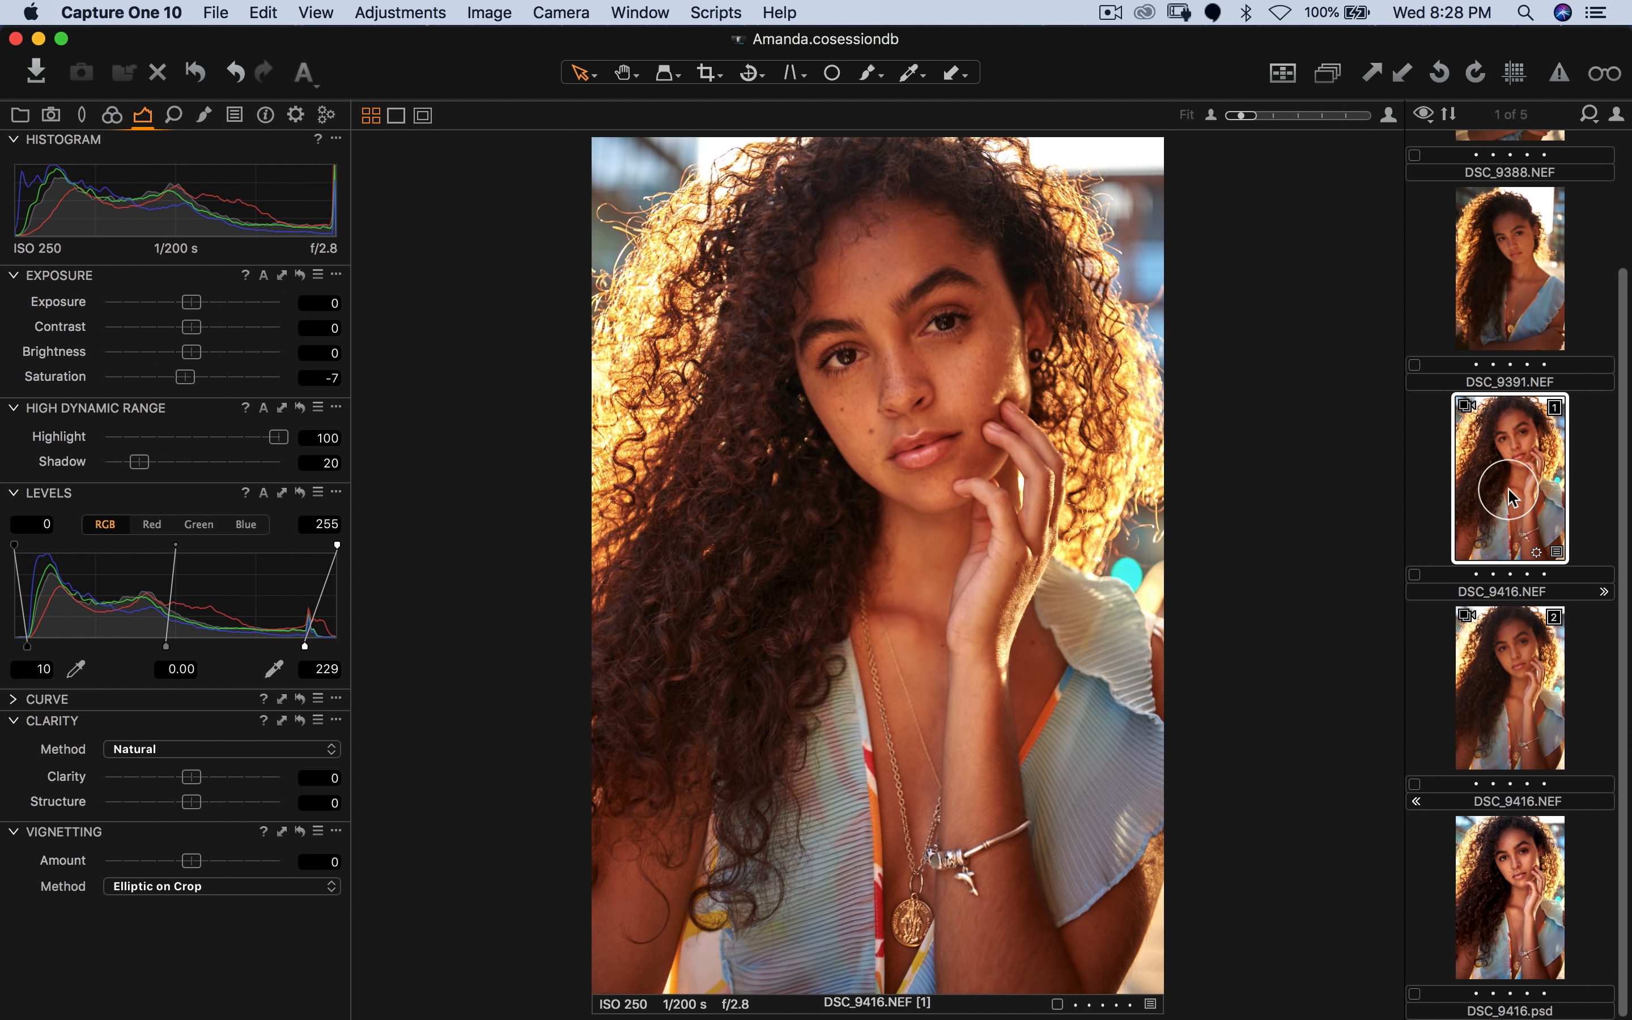
pyautogui.click(1512, 875)
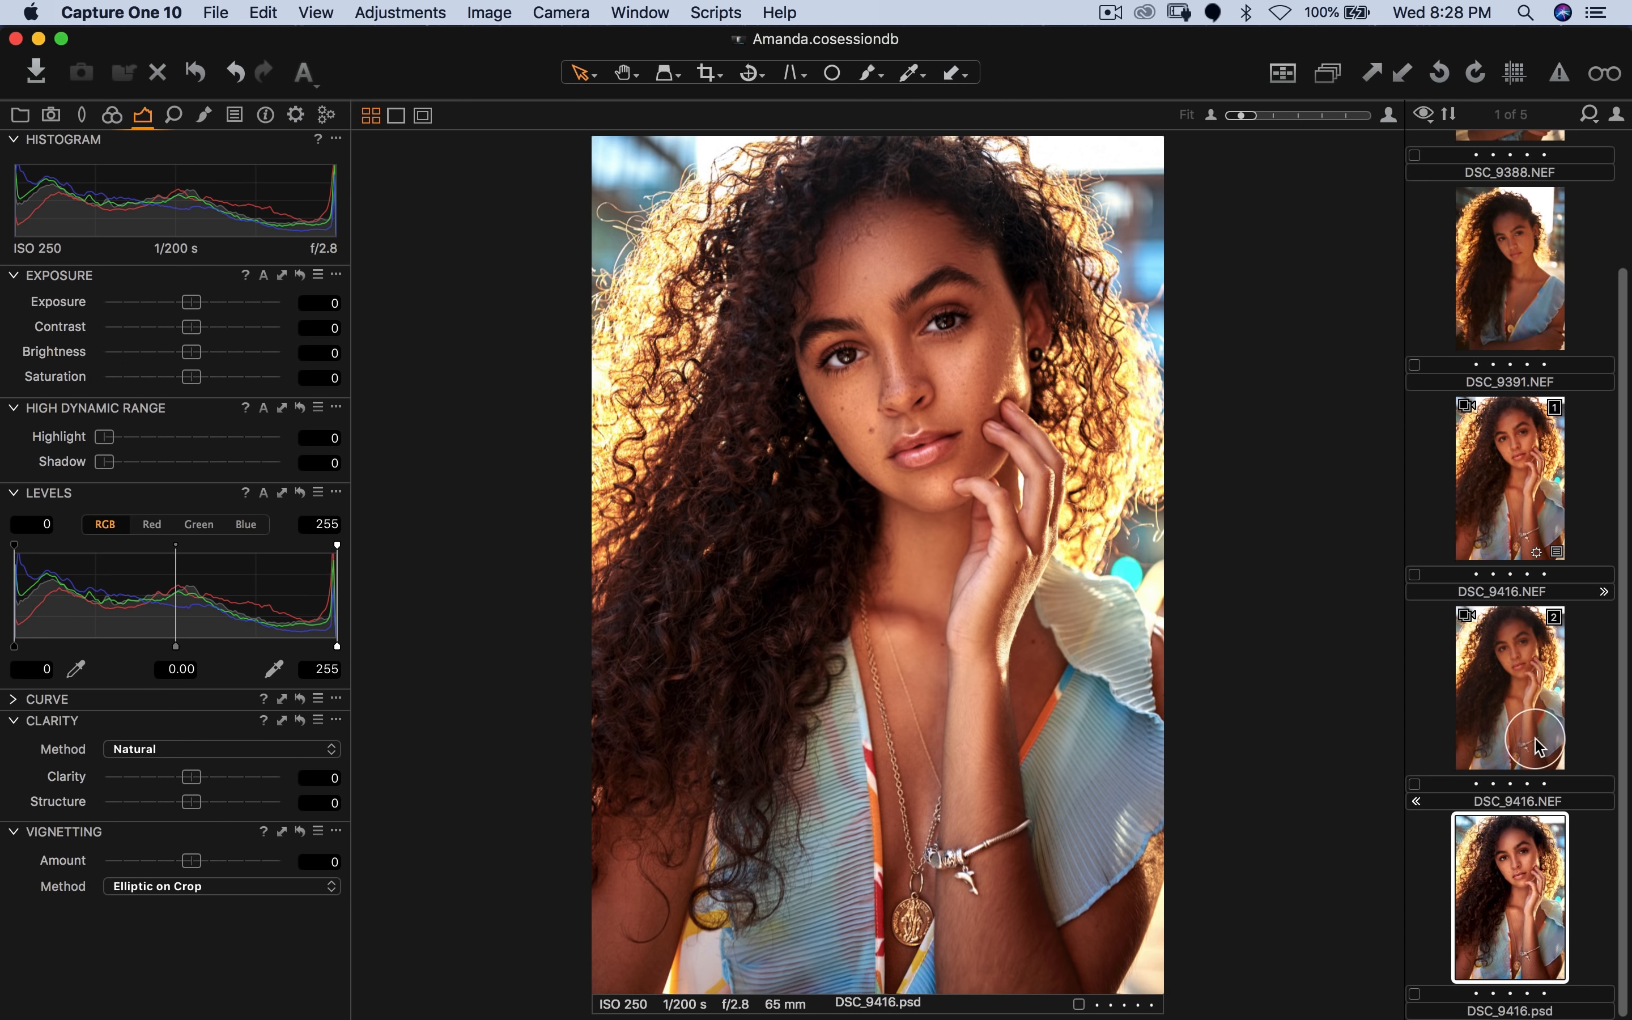
pyautogui.click(1530, 692)
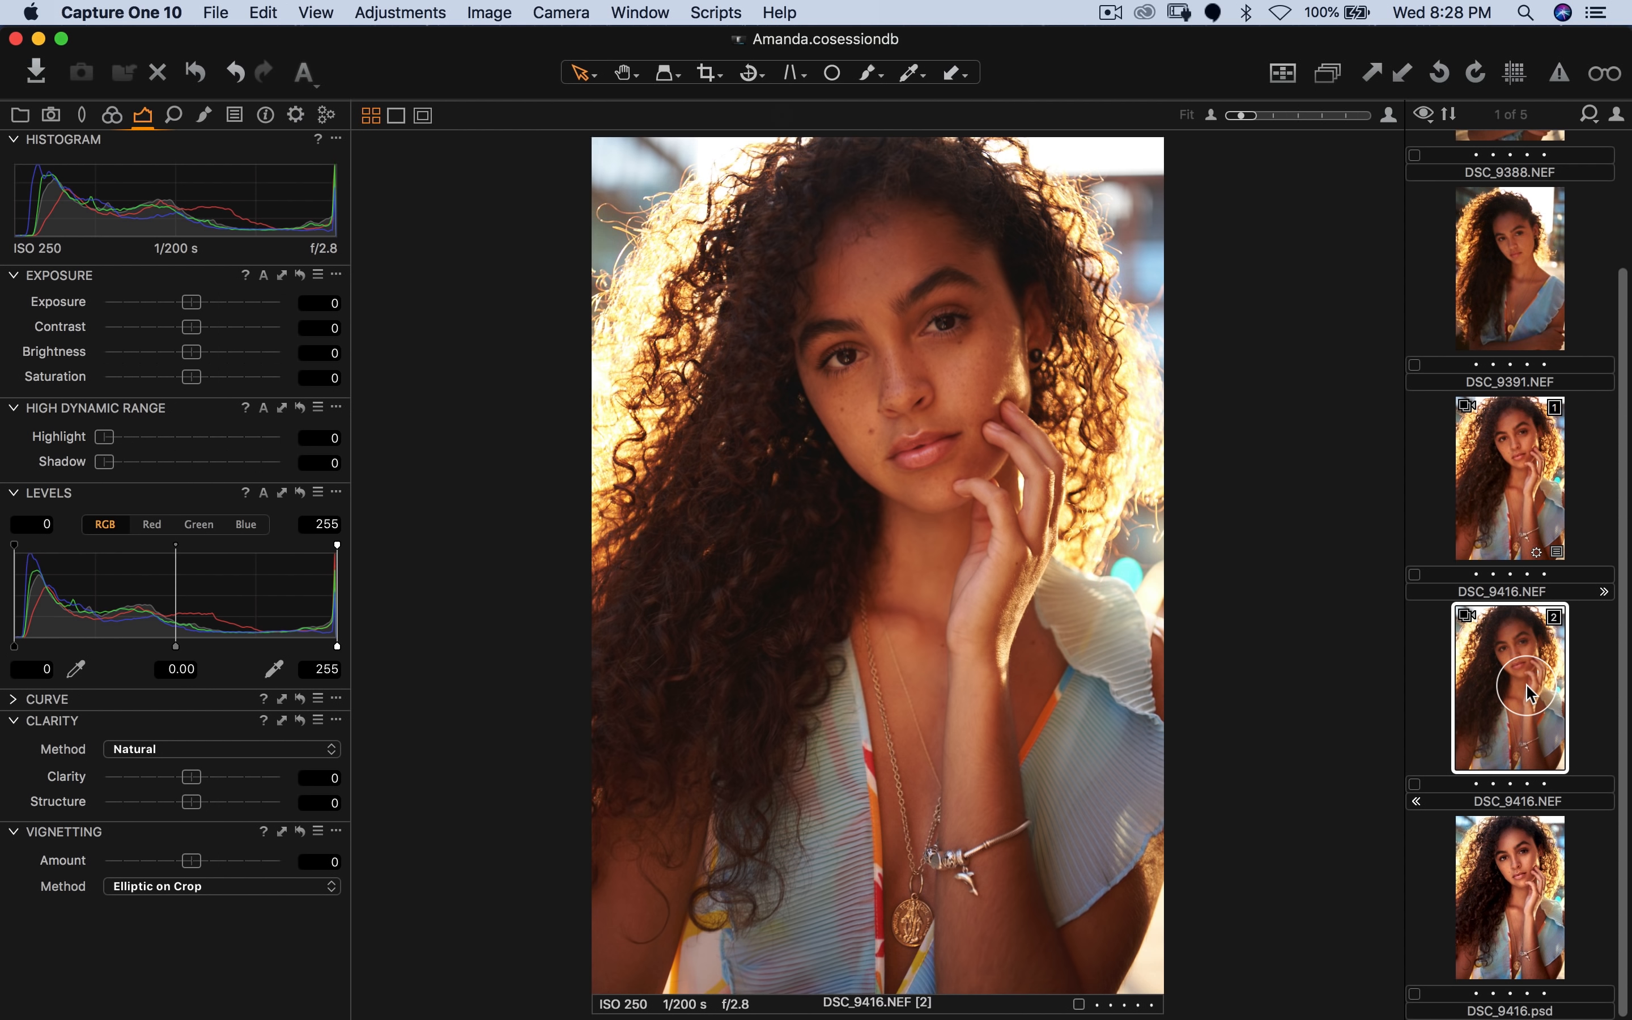
pyautogui.click(1505, 500)
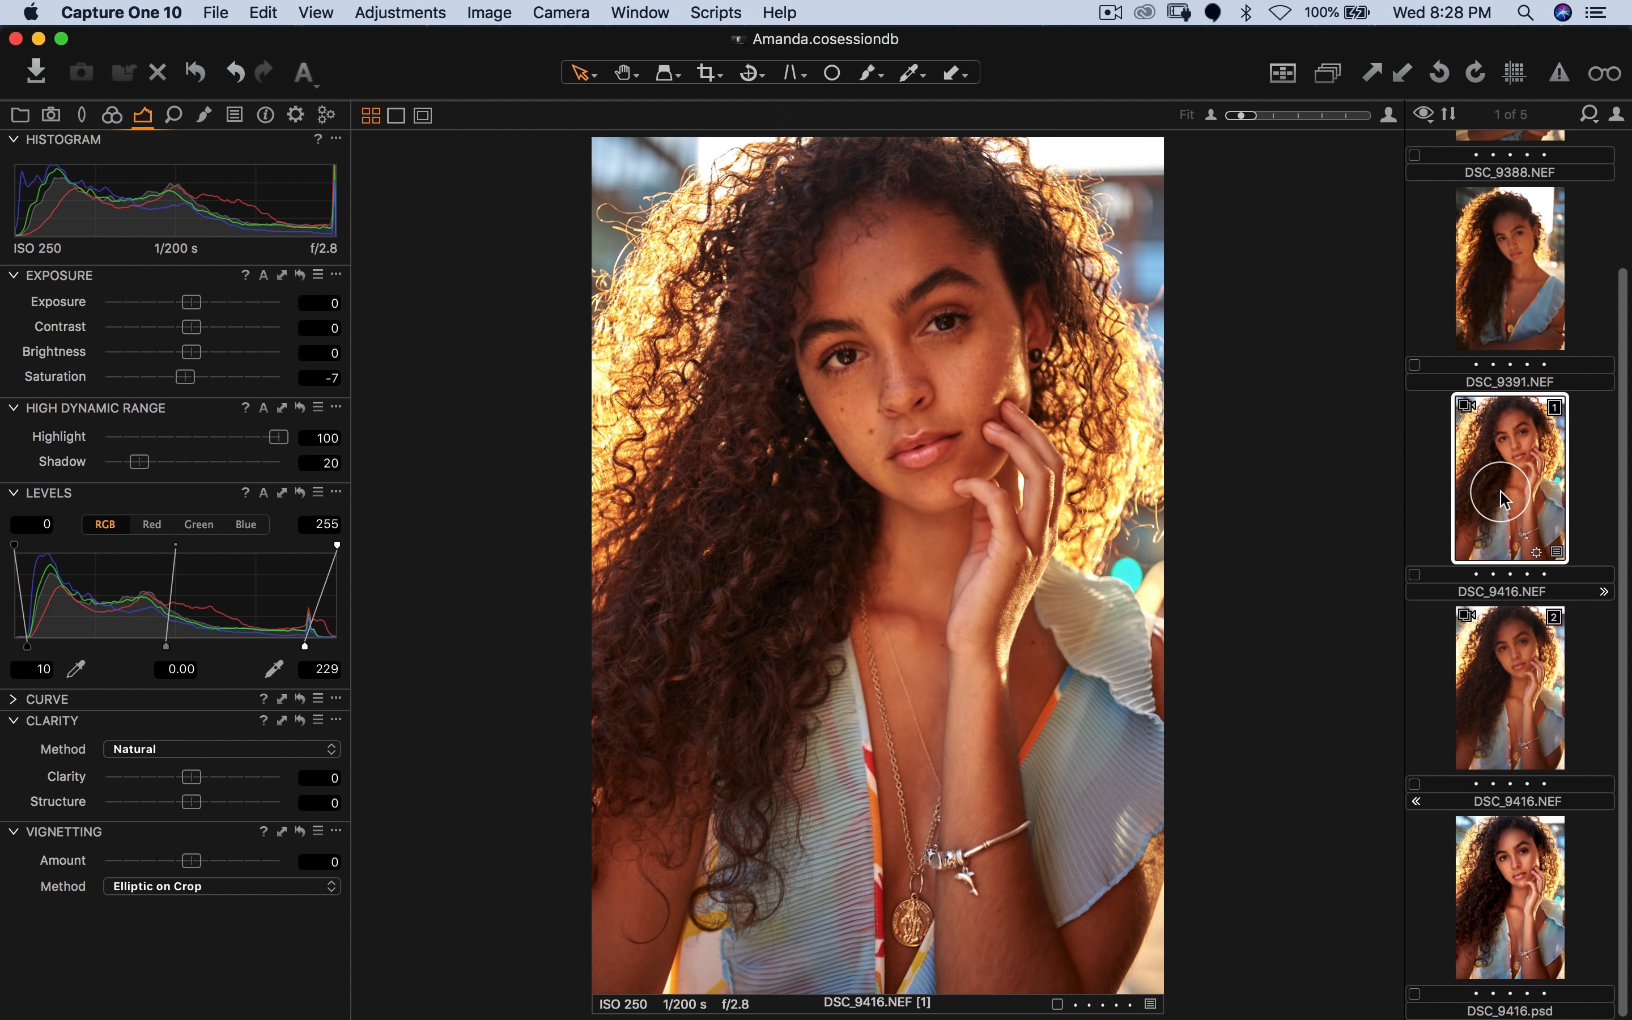
pyautogui.click(1503, 875)
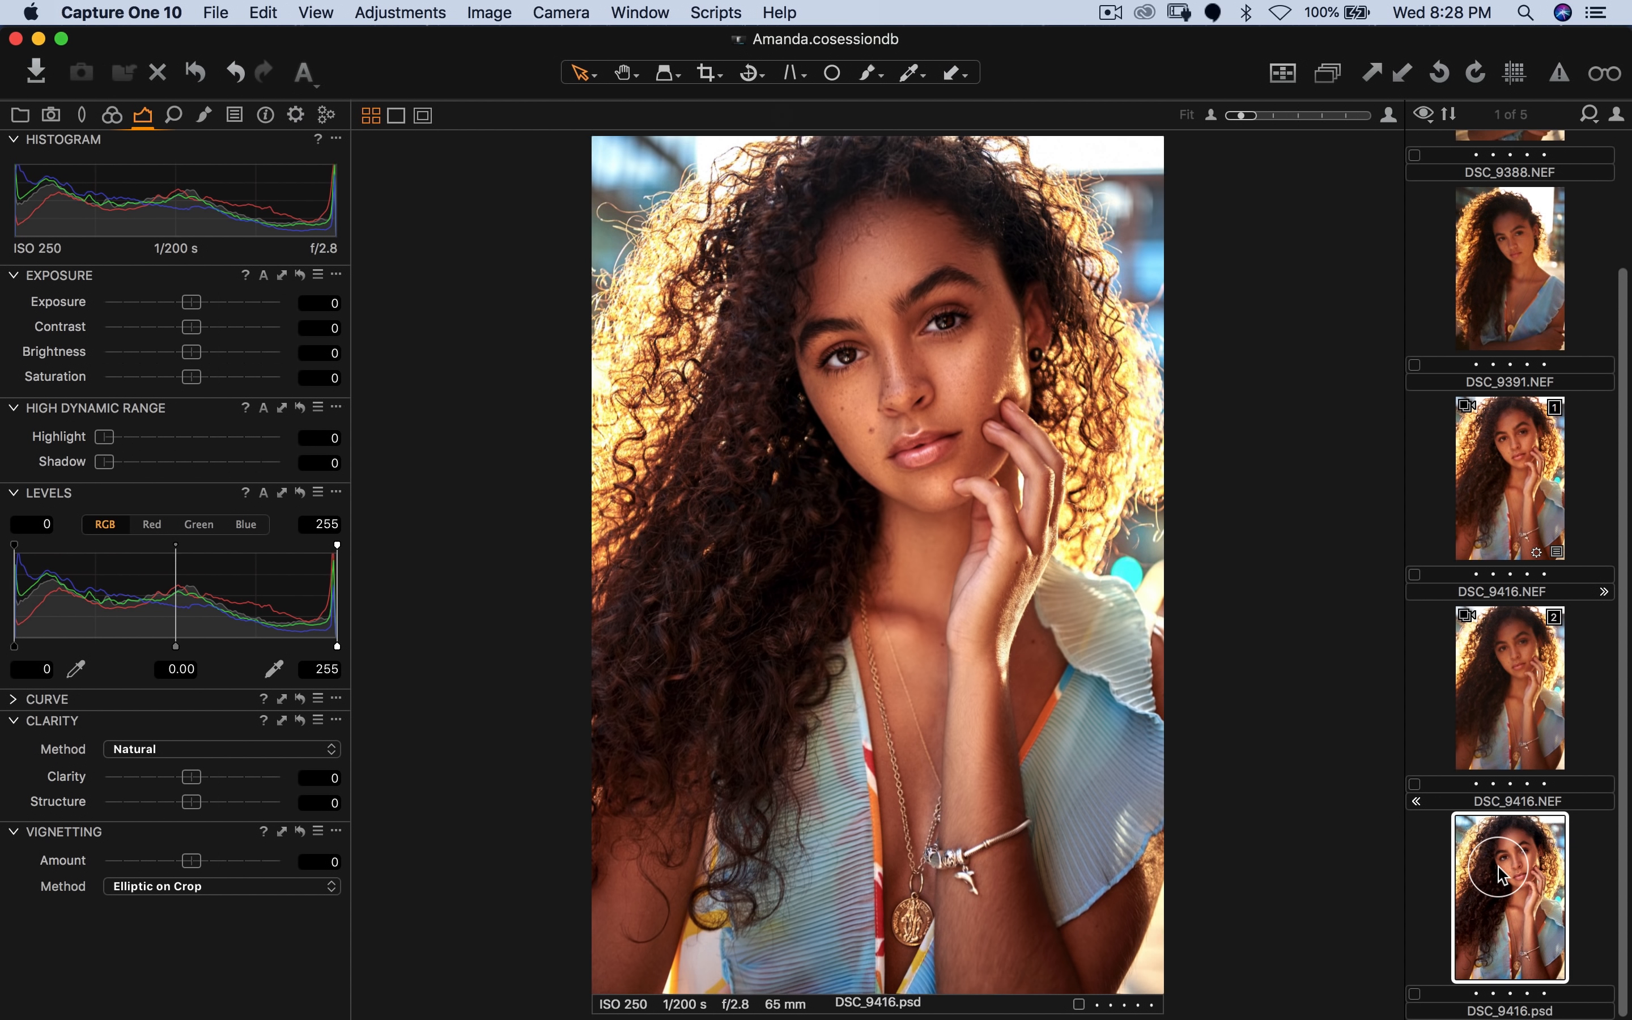